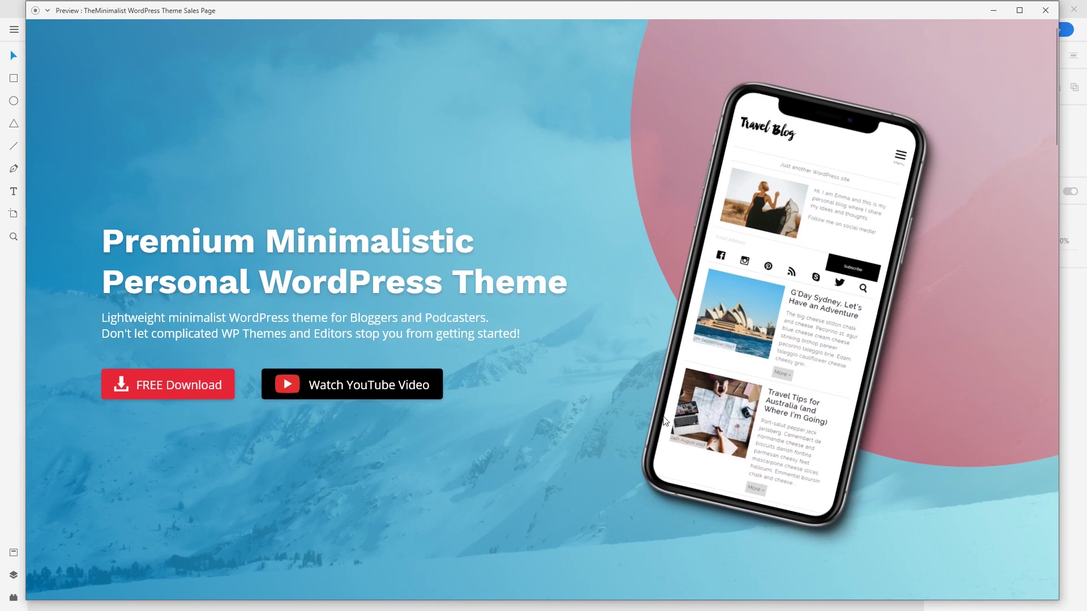
Step: Scroll down and back up through the sales page preview to review it
{"action": "scroll", "coordinate": [508, 413], "scroll_direction": "down", "scroll_amount": 8}
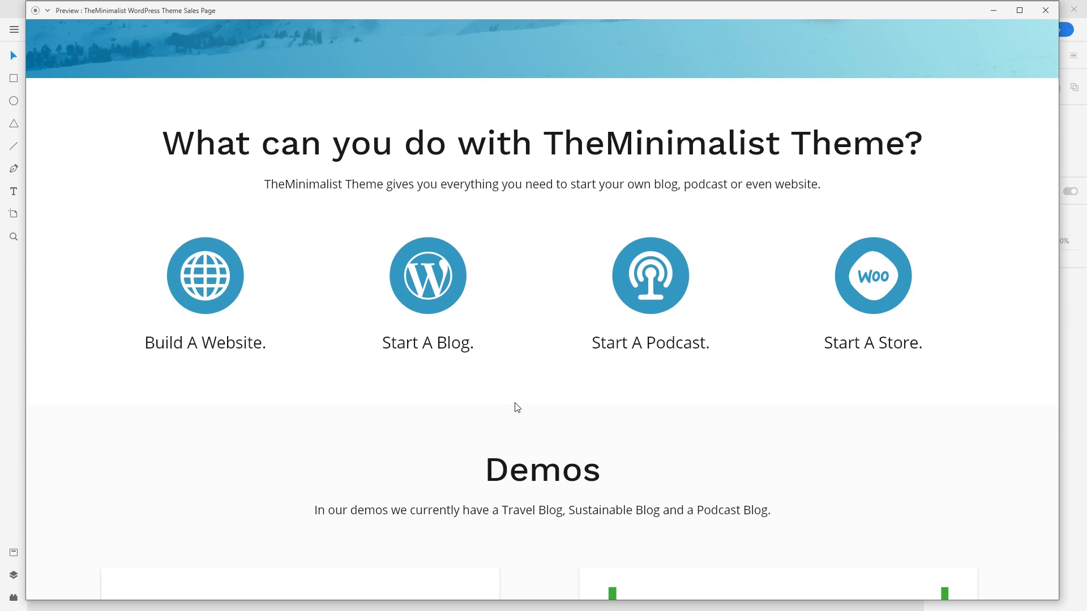
{"action": "scroll", "coordinate": [517, 407], "scroll_direction": "down", "scroll_amount": 15}
{"action": "scroll", "coordinate": [516, 407], "scroll_direction": "down", "scroll_amount": 5}
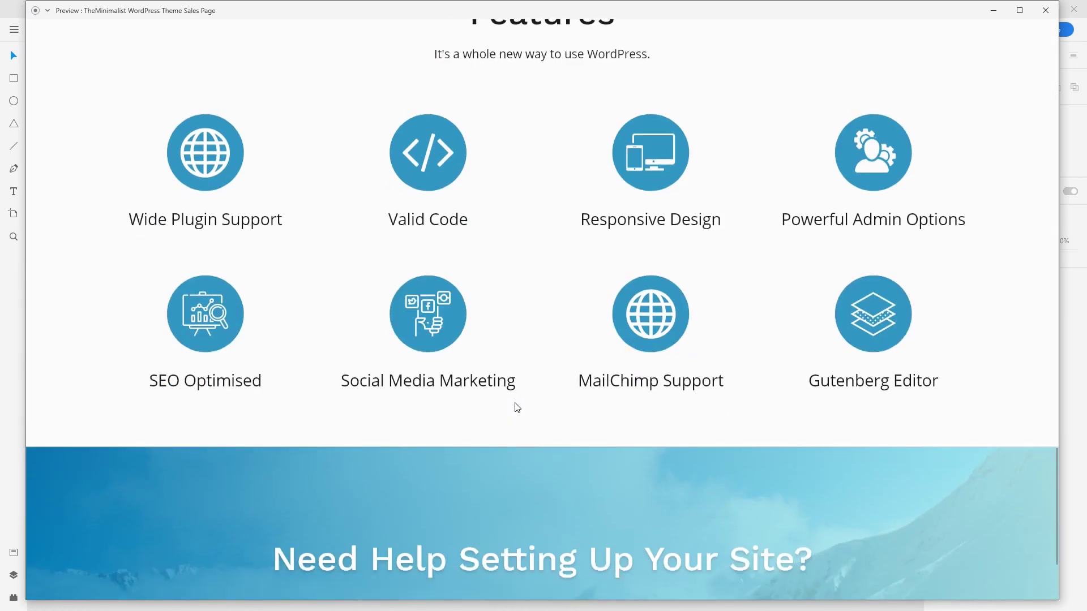
{"action": "scroll", "coordinate": [517, 408], "scroll_direction": "down", "scroll_amount": 3}
{"action": "scroll", "coordinate": [511, 406], "scroll_direction": "up", "scroll_amount": 8}
{"action": "scroll", "coordinate": [512, 407], "scroll_direction": "up", "scroll_amount": 20}
{"action": "scroll", "coordinate": [508, 405], "scroll_direction": "up", "scroll_amount": 3}
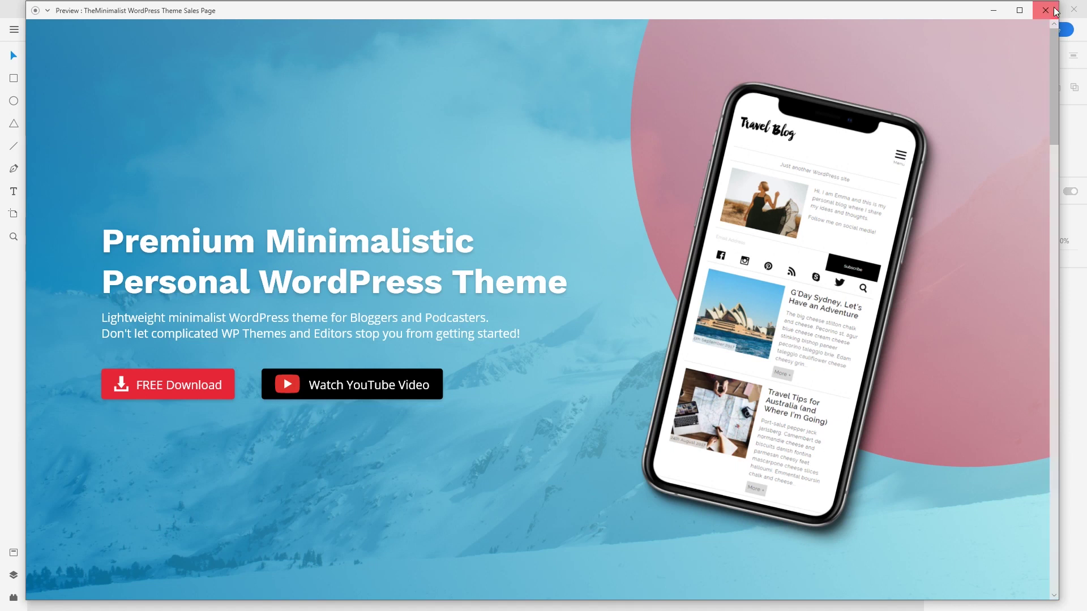
Step: Close the Preview window and scroll back up the hero artboard on the canvas
{"action": "left_click", "coordinate": [1044, 10]}
{"action": "scroll", "coordinate": [631, 289], "scroll_direction": "up", "scroll_amount": 6}
{"action": "scroll", "coordinate": [575, 293], "scroll_direction": "up", "scroll_amount": 4}
{"action": "scroll", "coordinate": [574, 293], "scroll_direction": "up", "scroll_amount": 4}
{"action": "scroll", "coordinate": [553, 439], "scroll_direction": "up", "scroll_amount": 3}
Step: Select the 1458 × 972 phone mockup image, unmark it for export, then mark it again
{"action": "mouse_move", "coordinate": [528, 296]}
{"action": "left_mouse_down"}
{"action": "mouse_move", "coordinate": [534, 359]}
{"action": "mouse_move", "coordinate": [543, 297]}
{"action": "left_mouse_up"}
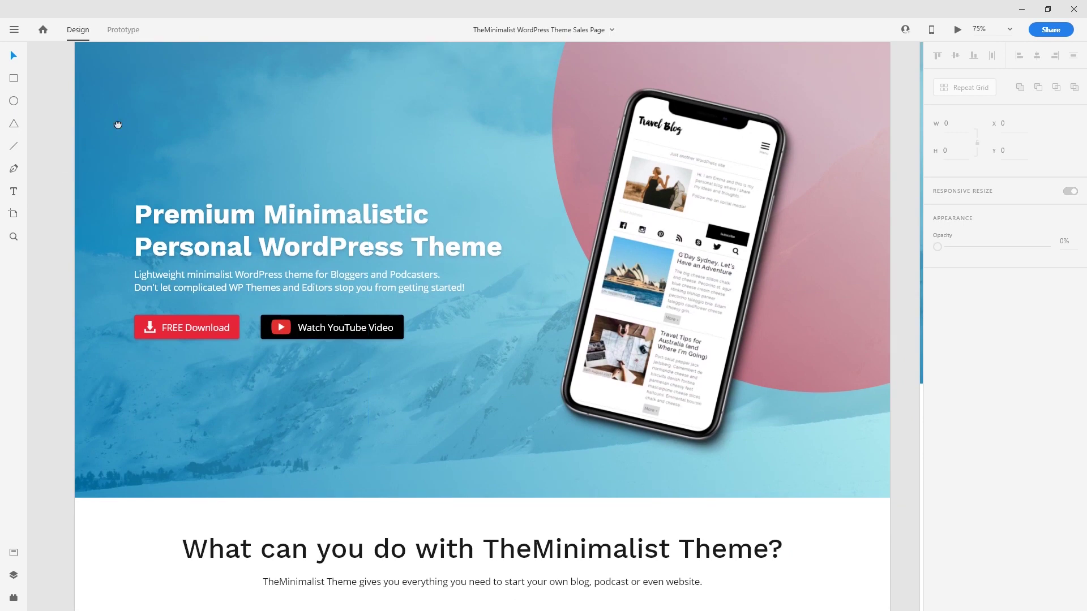
{"action": "left_click_drag", "start_coordinate": [118, 125], "coordinate": [117, 164]}
{"action": "left_click_drag", "start_coordinate": [48, 89], "coordinate": [288, 157]}
{"action": "left_click", "coordinate": [679, 267]}
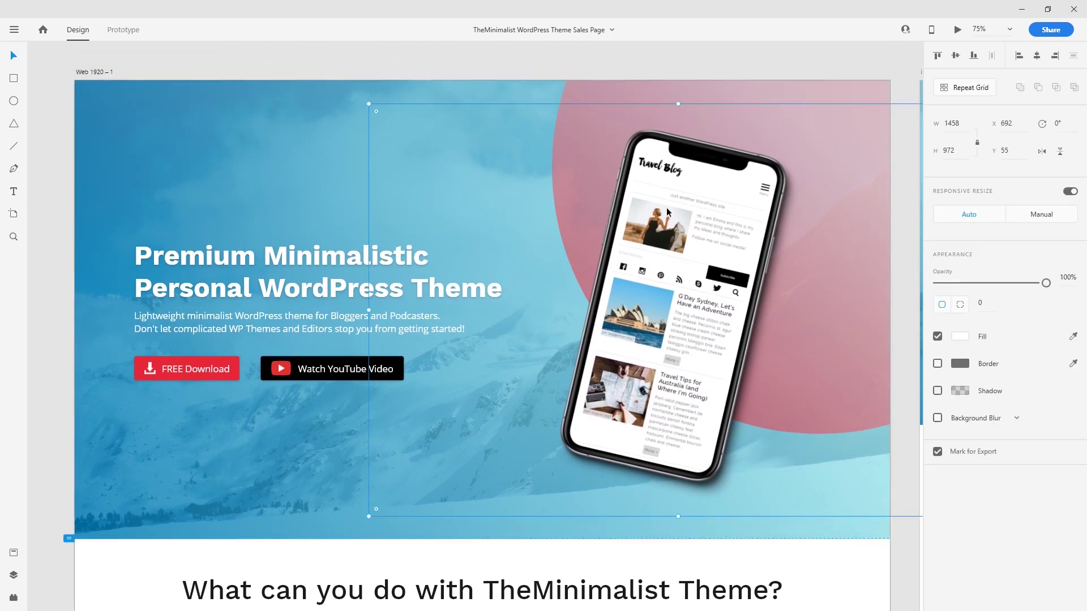
{"action": "right_click", "coordinate": [691, 247]}
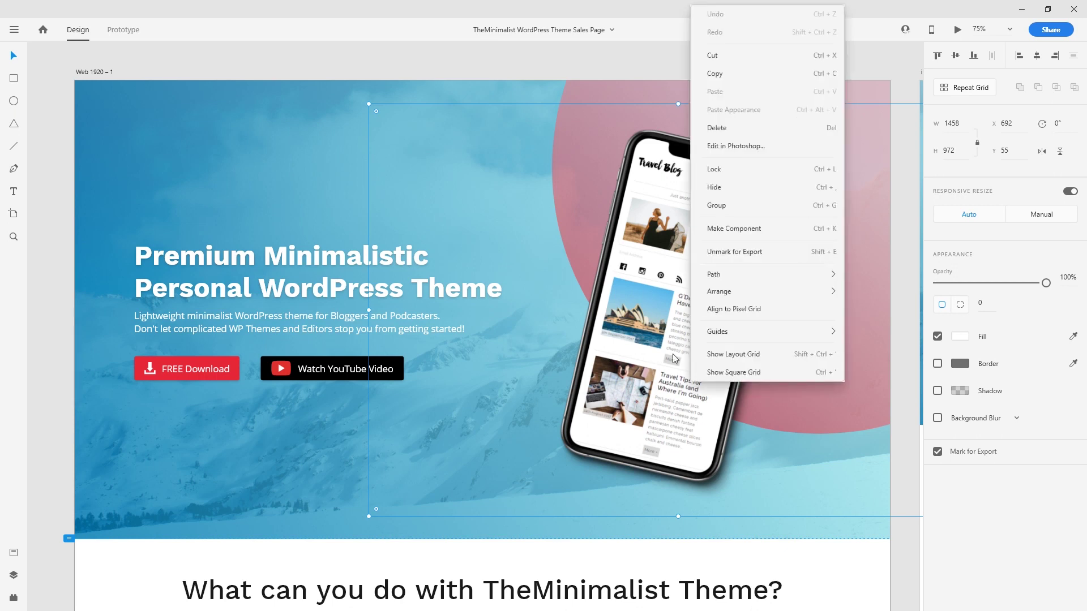
{"action": "left_click", "coordinate": [745, 258]}
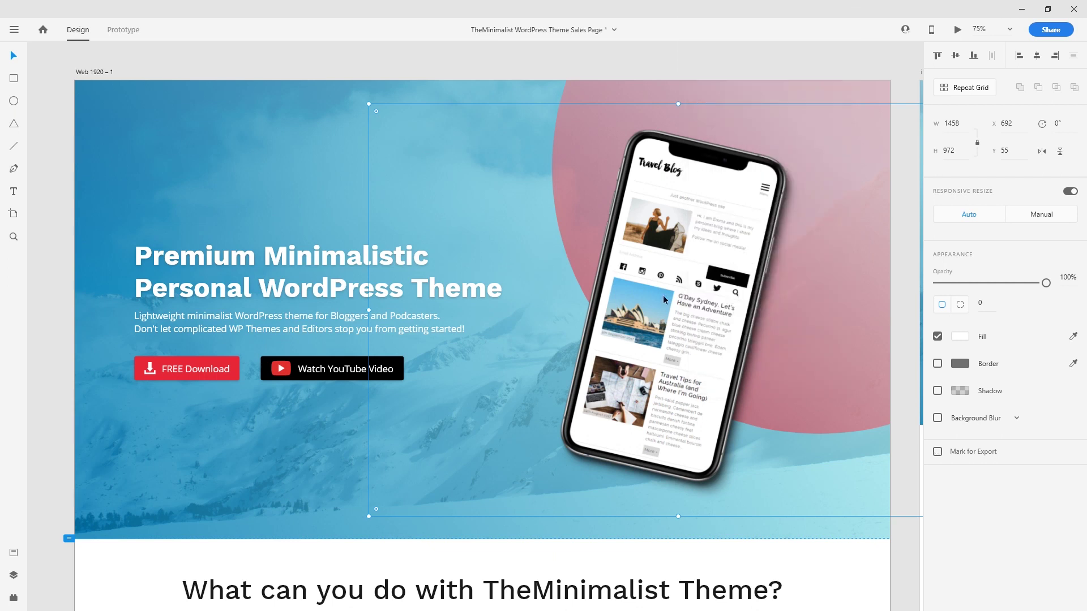
{"action": "right_click", "coordinate": [652, 249]}
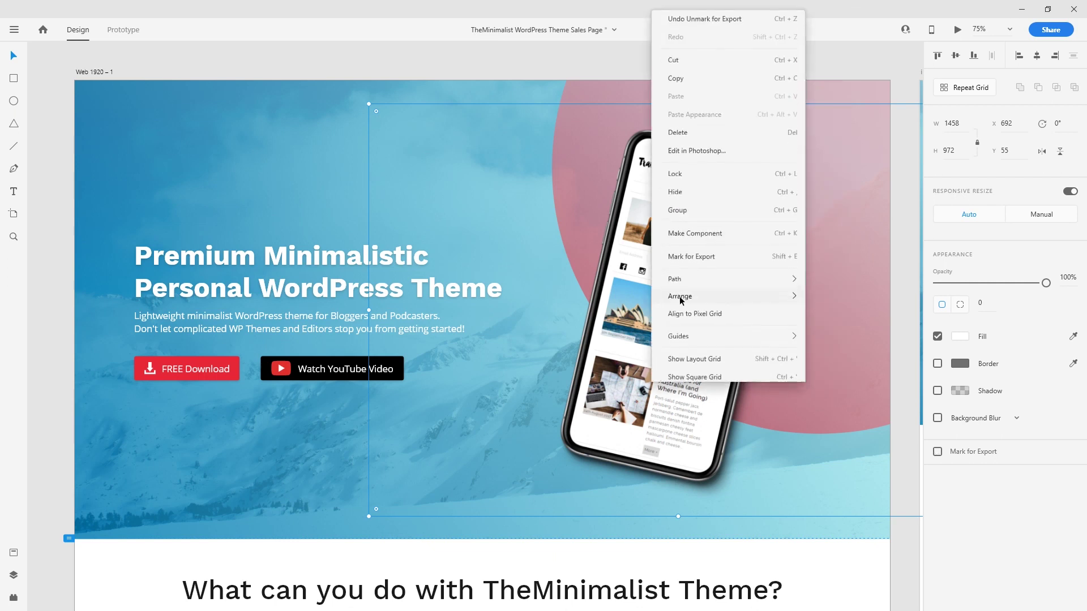
{"action": "left_click", "coordinate": [726, 251]}
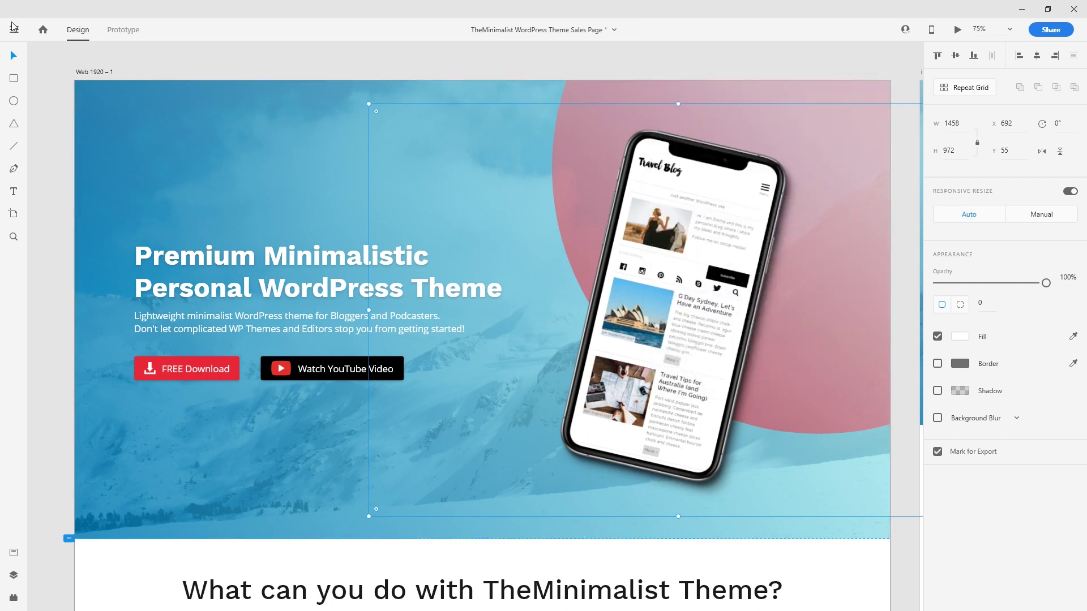
{"action": "left_click", "coordinate": [13, 28]}
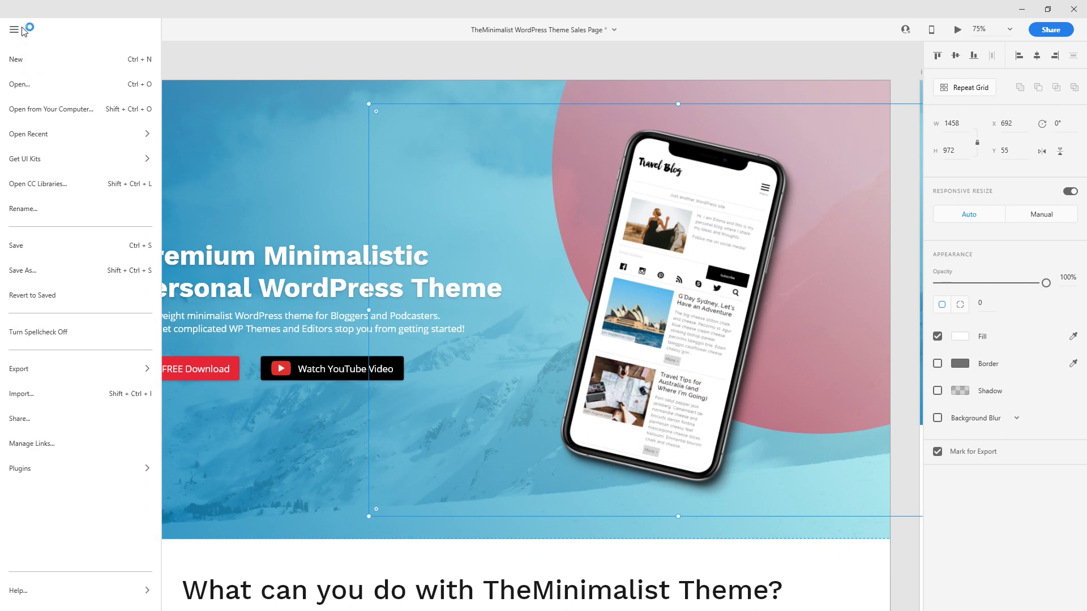
Step: Export the selected mockup as PNG for Web, designed at 2x, saving to the Desktop
{"action": "mouse_move", "coordinate": [83, 371]}
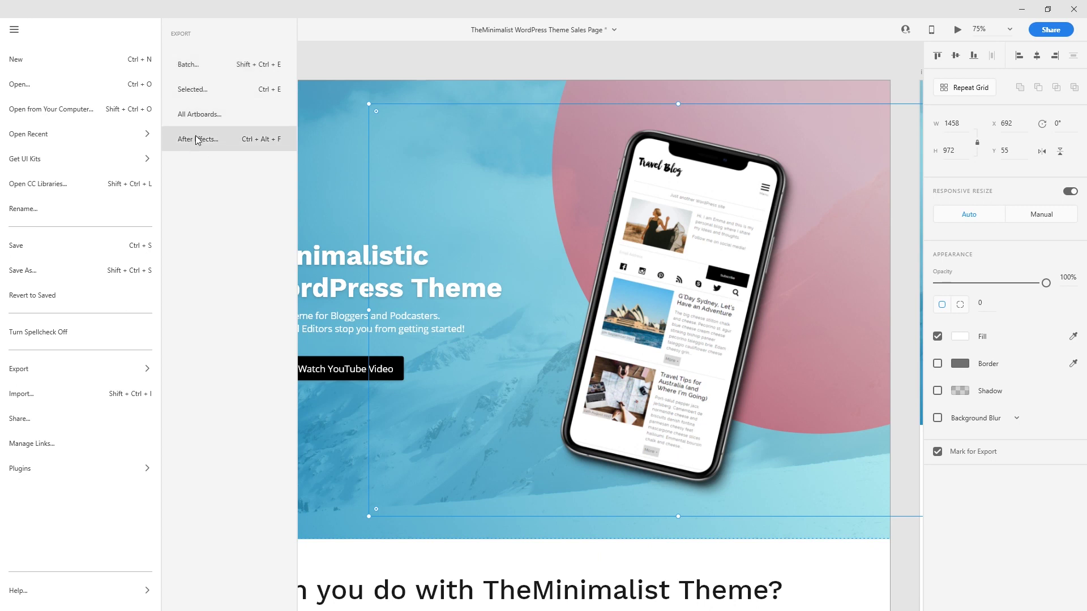
{"action": "left_click", "coordinate": [195, 90]}
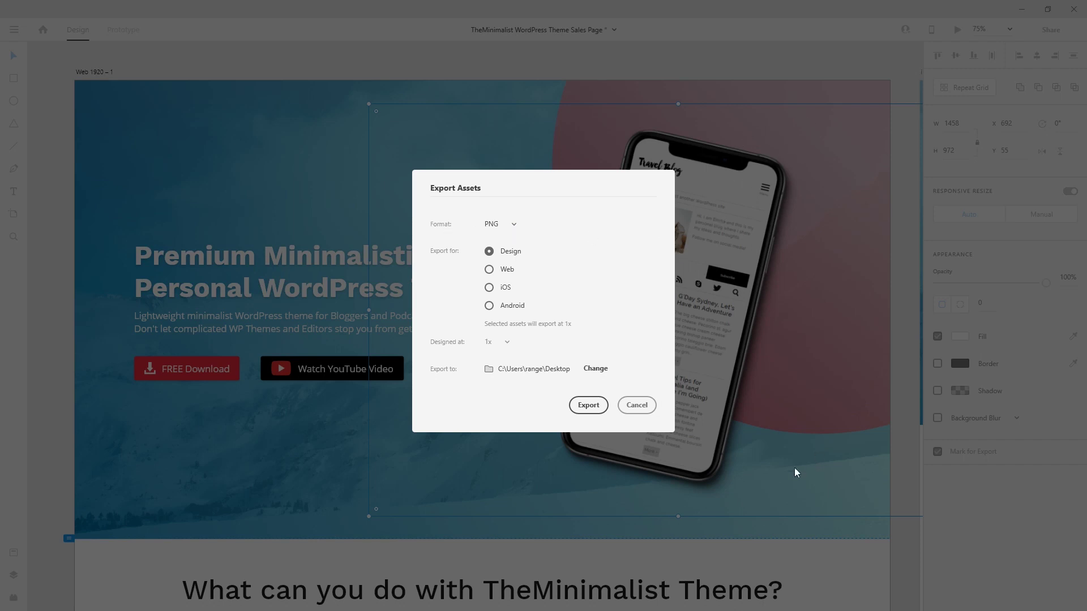
{"action": "left_click", "coordinate": [500, 223]}
{"action": "left_click", "coordinate": [604, 231]}
{"action": "left_click", "coordinate": [489, 269]}
{"action": "left_click", "coordinate": [498, 342]}
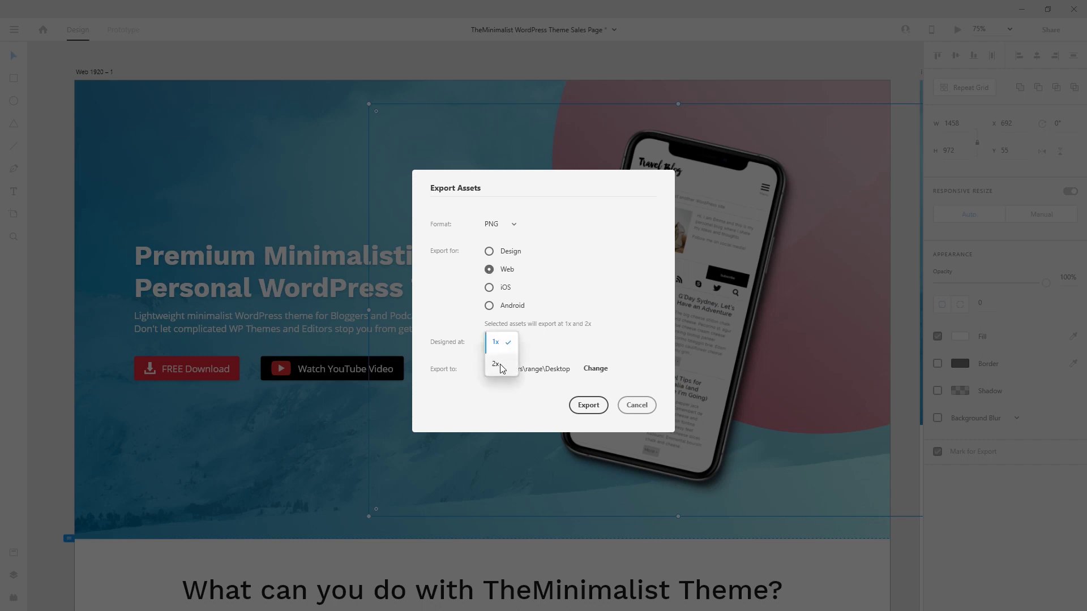
{"action": "left_click", "coordinate": [496, 364]}
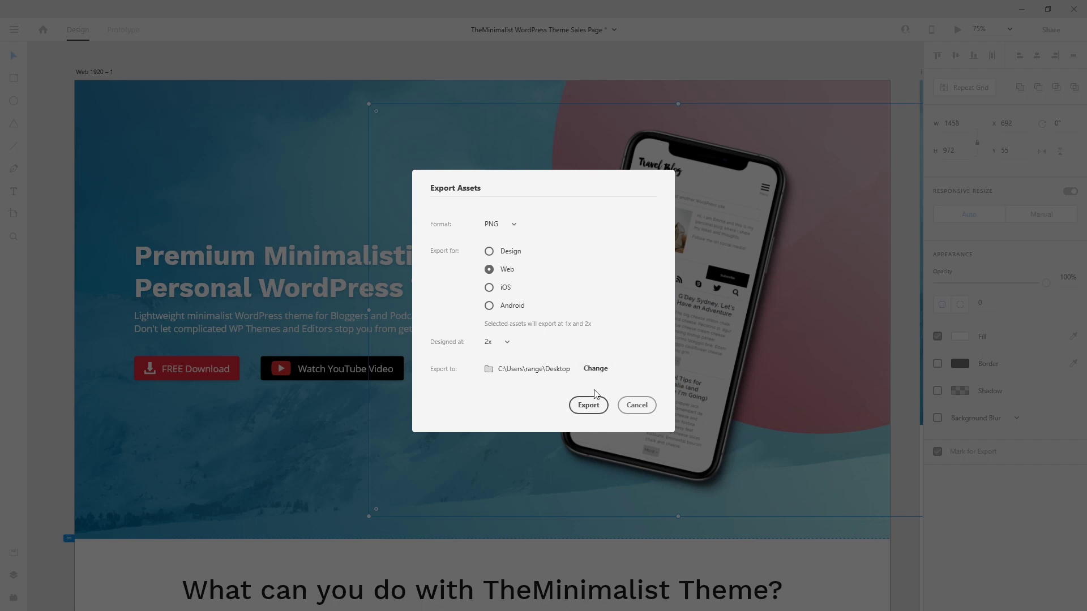
{"action": "left_click", "coordinate": [512, 292]}
Step: Export the mockup and move both iphone-screen files into the desktop Project Files area
{"action": "left_click", "coordinate": [588, 405]}
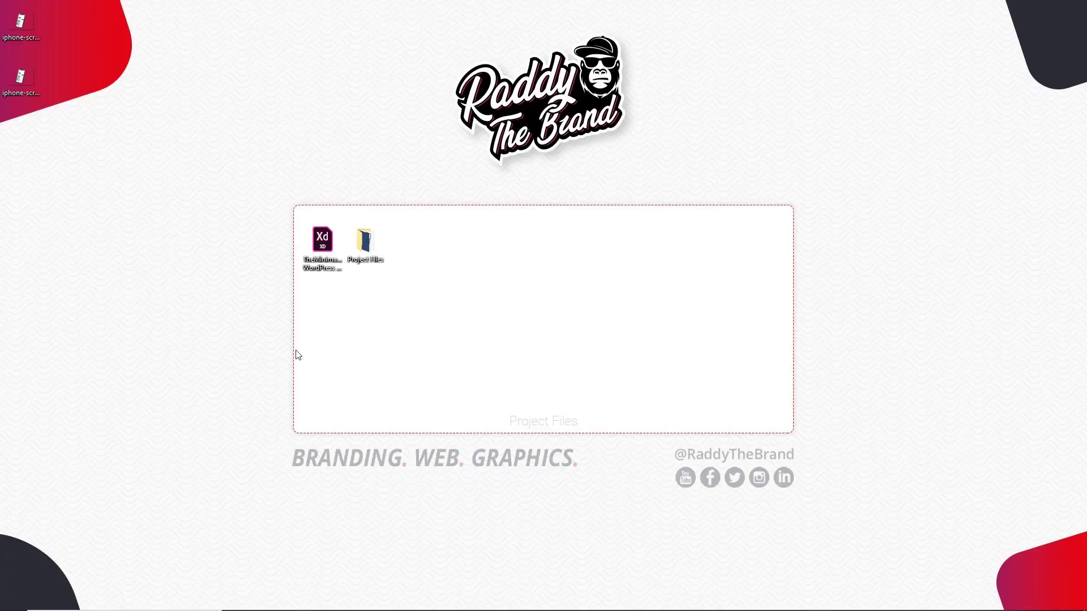
{"action": "left_click_drag", "start_coordinate": [81, 77], "coordinate": [14, 25]}
{"action": "left_click_drag", "start_coordinate": [14, 26], "coordinate": [478, 249]}
{"action": "left_click", "coordinate": [619, 272]}
{"action": "left_click", "coordinate": [500, 279]}
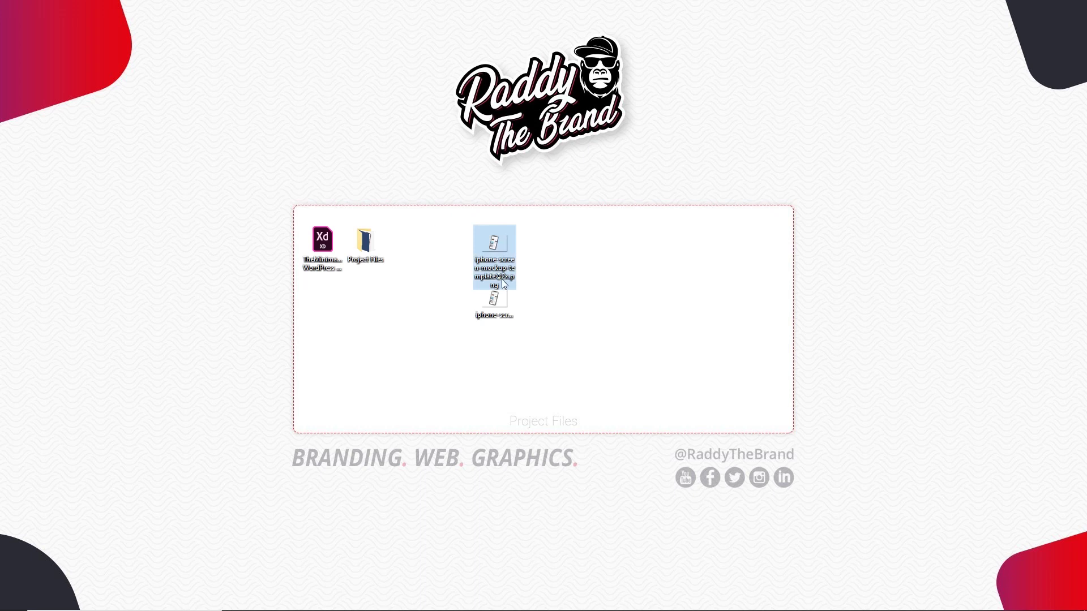
{"action": "double_click", "coordinate": [498, 303]}
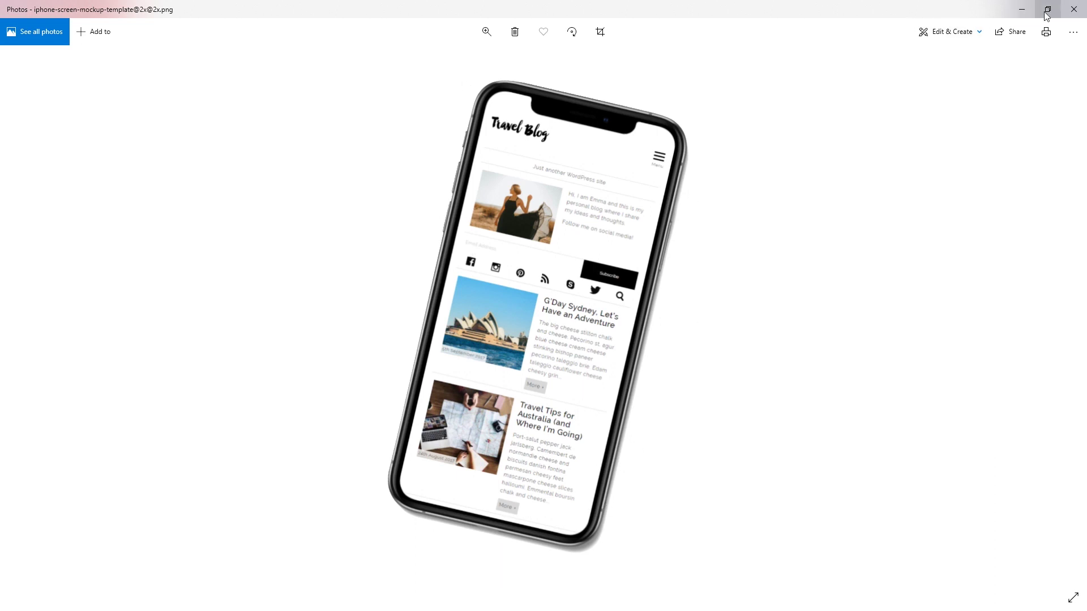
{"action": "left_click", "coordinate": [1073, 9]}
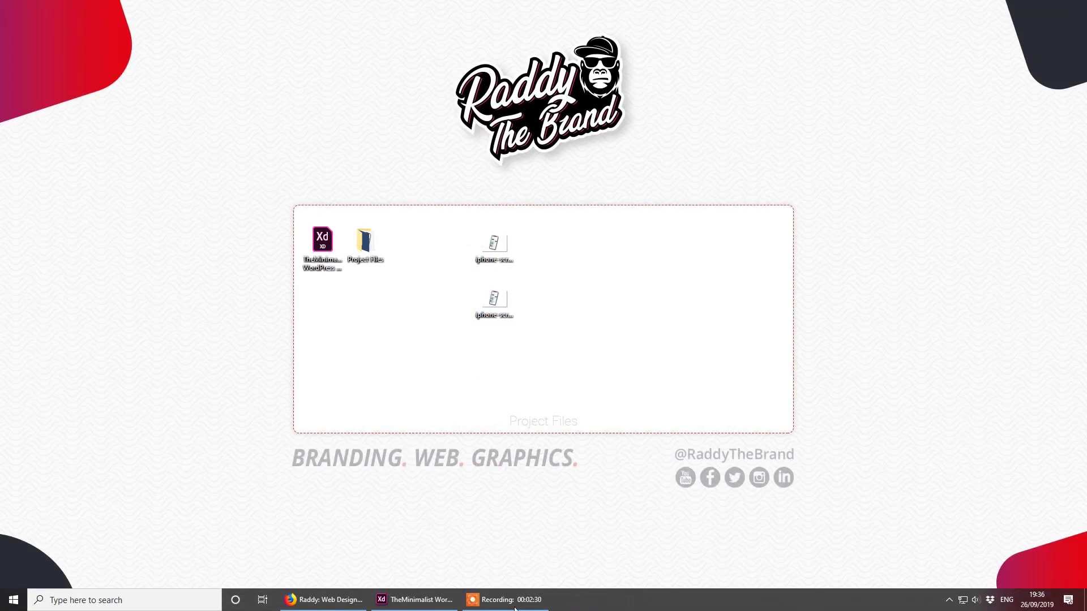
{"action": "left_click", "coordinate": [415, 599]}
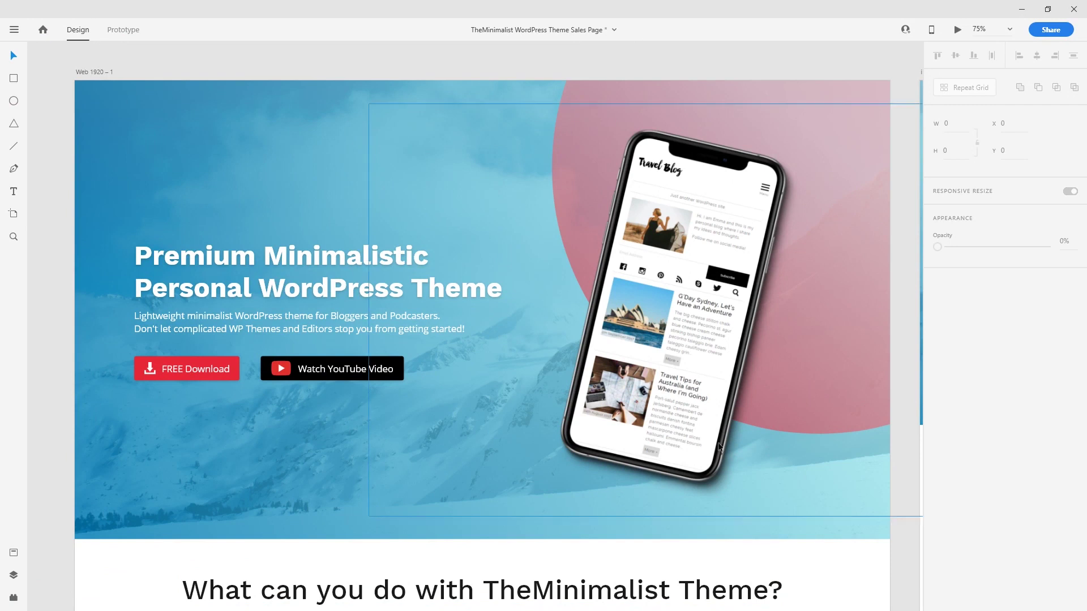
Step: Inspect the Build A Website feature group and the Sustainable and Travel Blog demo cards
{"action": "scroll", "coordinate": [424, 432], "scroll_direction": "down", "scroll_amount": 5}
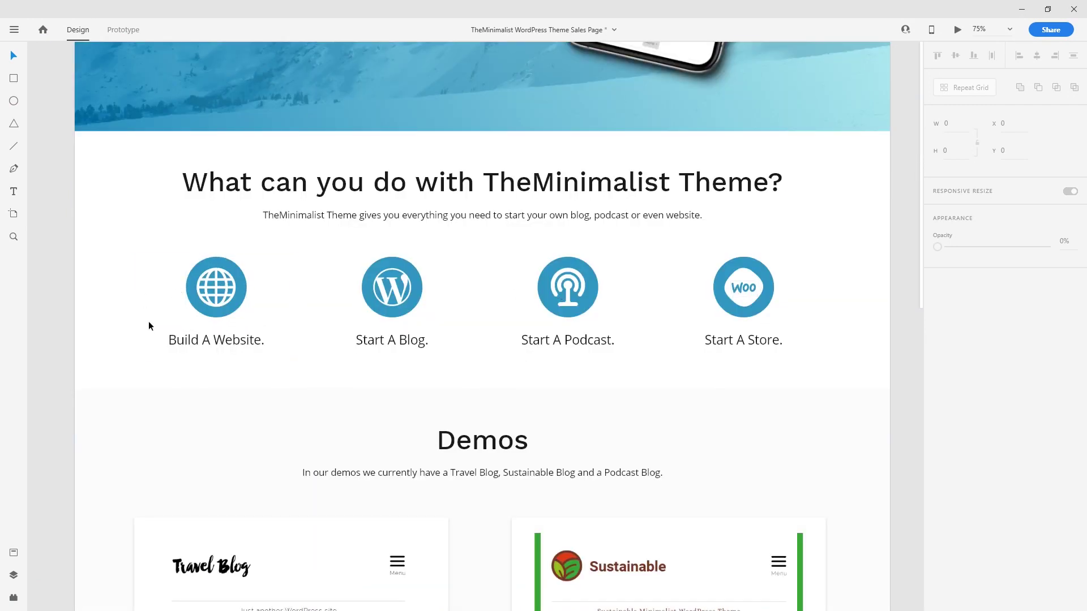
{"action": "left_click", "coordinate": [154, 343]}
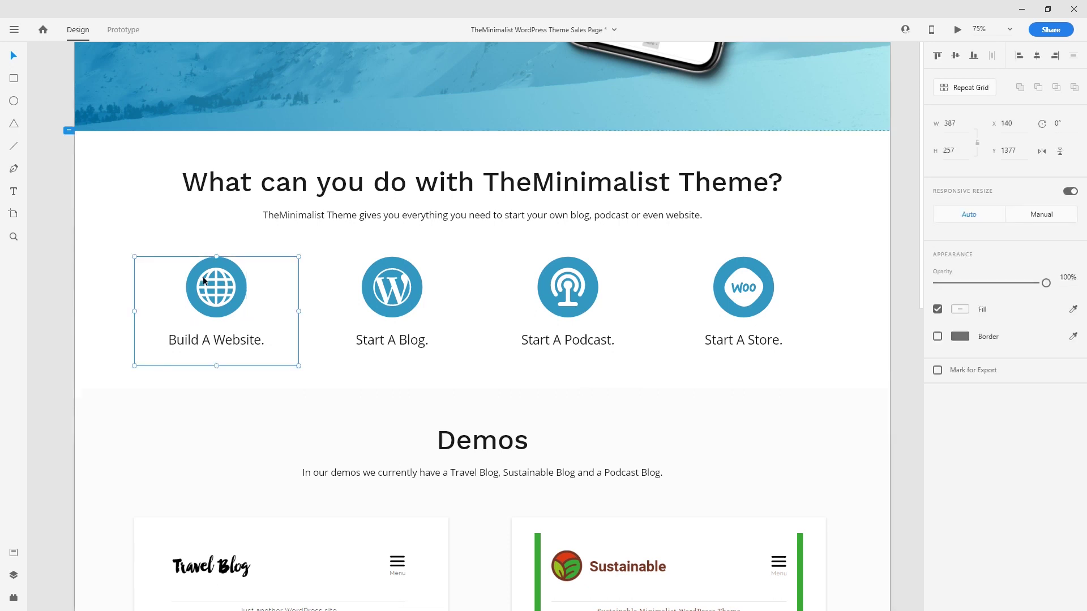
{"action": "scroll", "coordinate": [685, 469], "scroll_direction": "down", "scroll_amount": 5}
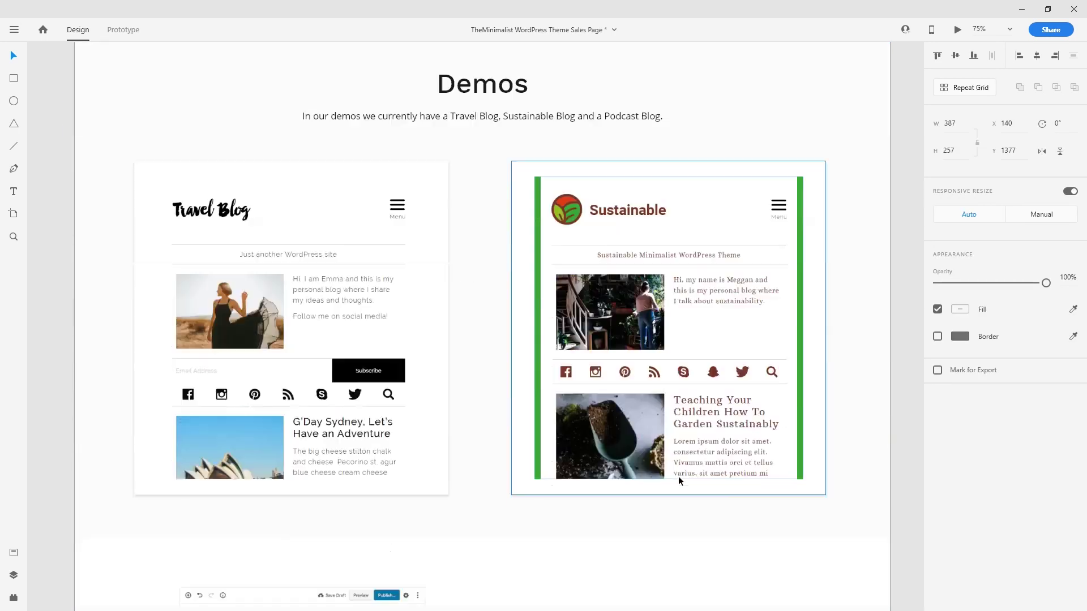
{"action": "scroll", "coordinate": [678, 476], "scroll_direction": "up", "scroll_amount": 2}
{"action": "left_click", "coordinate": [651, 477]}
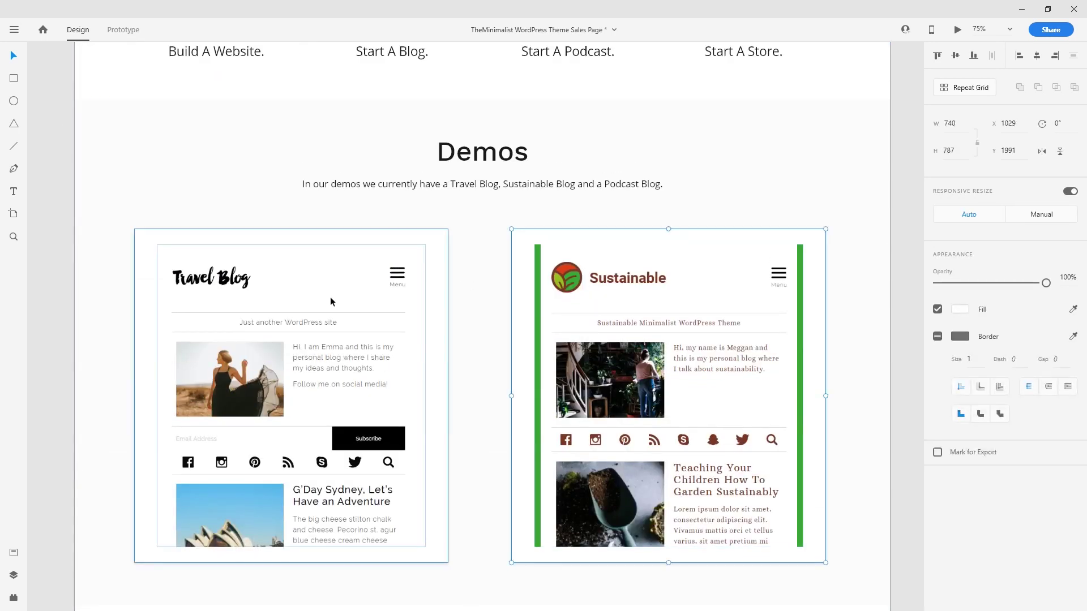
{"action": "left_click", "coordinate": [330, 297]}
Step: Inspect the Mountains screenshot group and contact banner image, then switch to Firefox
{"action": "scroll", "coordinate": [400, 386], "scroll_direction": "down", "scroll_amount": 2}
{"action": "scroll", "coordinate": [400, 386], "scroll_direction": "down", "scroll_amount": 5}
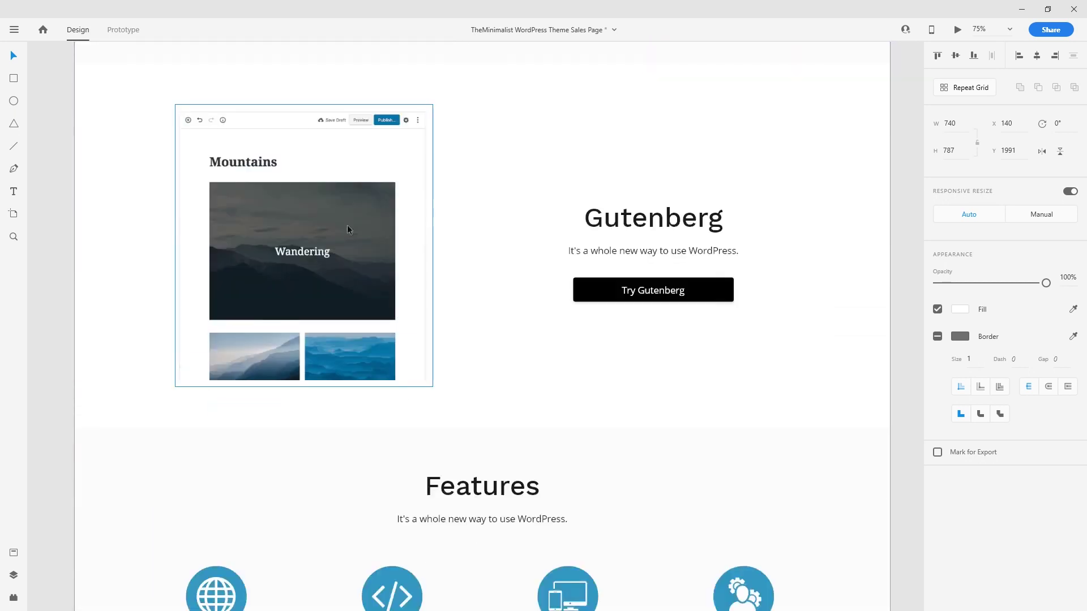
{"action": "left_click", "coordinate": [343, 219]}
{"action": "scroll", "coordinate": [348, 454], "scroll_direction": "down", "scroll_amount": 5}
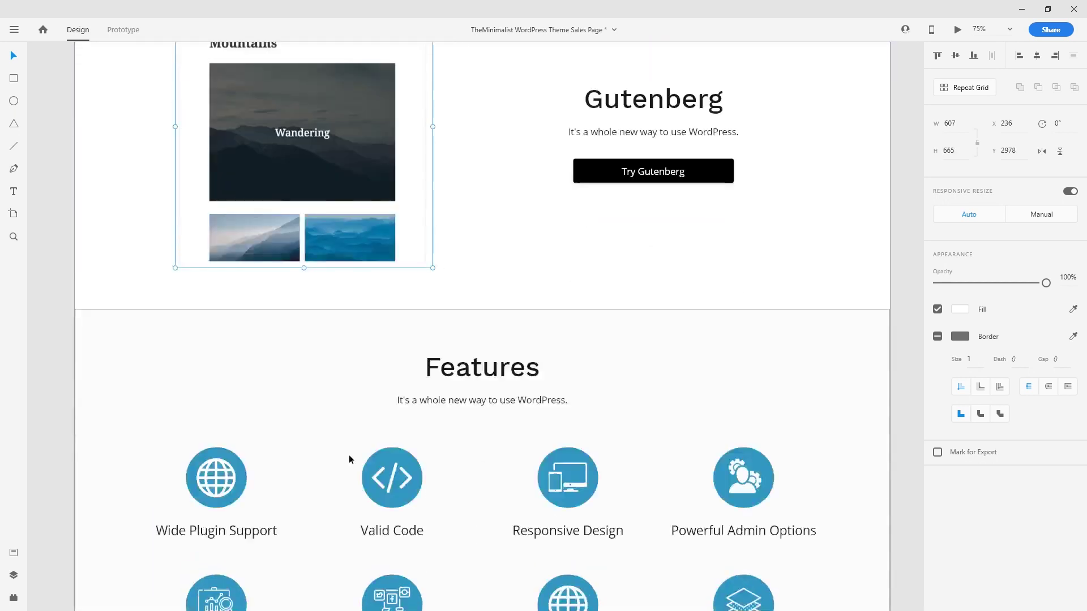
{"action": "scroll", "coordinate": [348, 454], "scroll_direction": "down", "scroll_amount": 4}
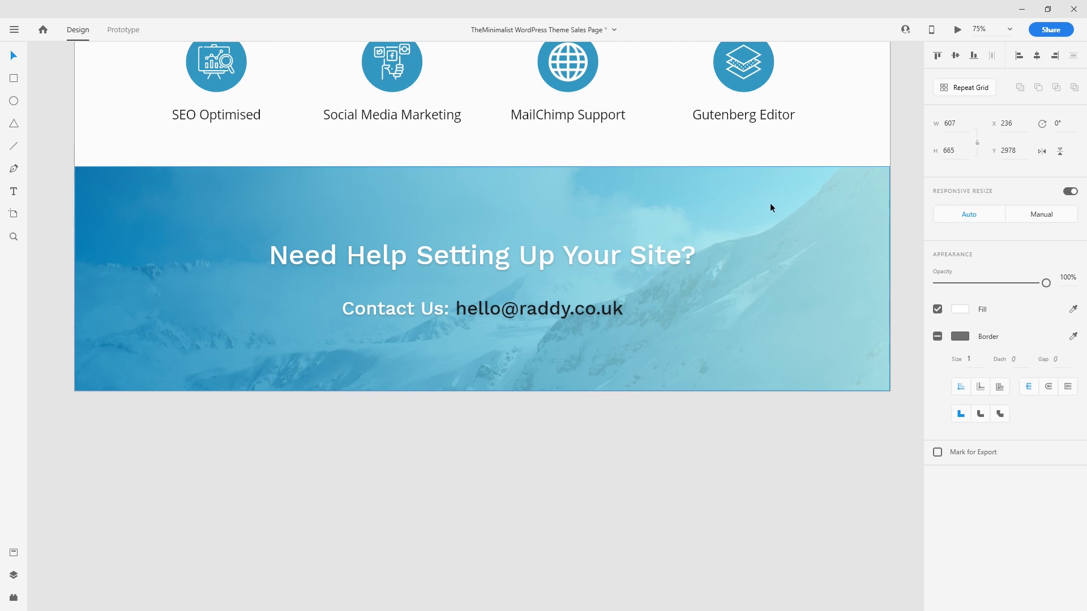
{"action": "left_click", "coordinate": [709, 263]}
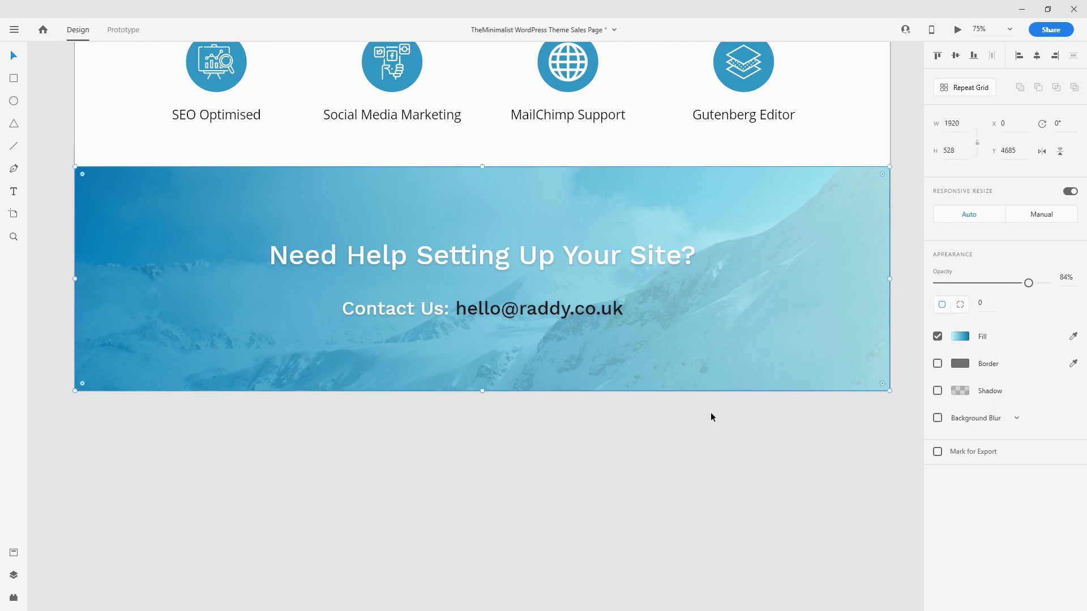
{"action": "key", "text": "alt+Tab"}
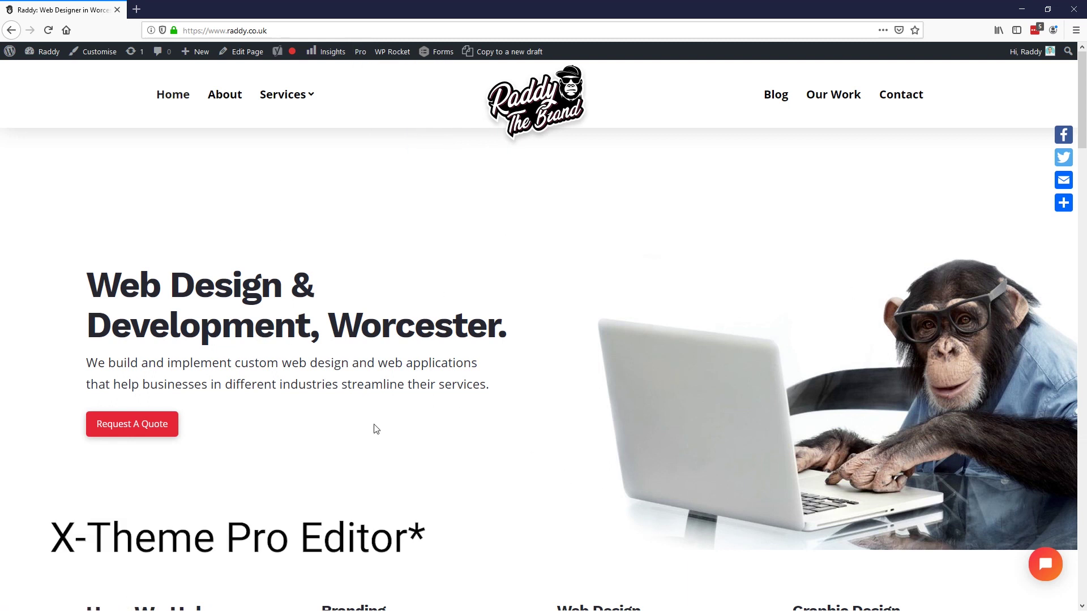
Step: Go from the WordPress Dashboard to the All Pages list, then start a new page
{"action": "left_click", "coordinate": [41, 68]}
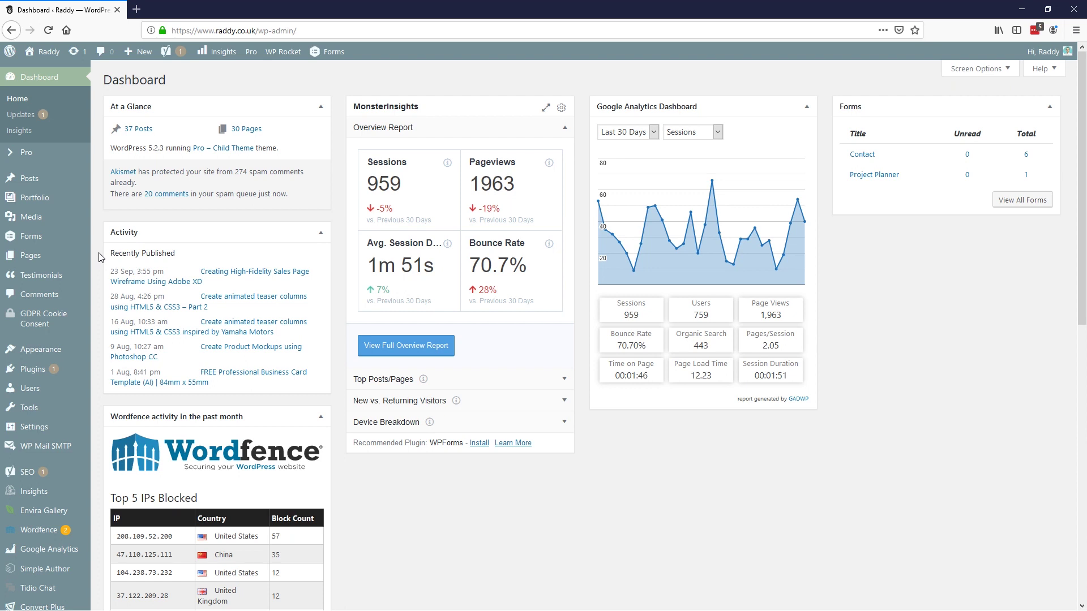
{"action": "mouse_move", "coordinate": [87, 255]}
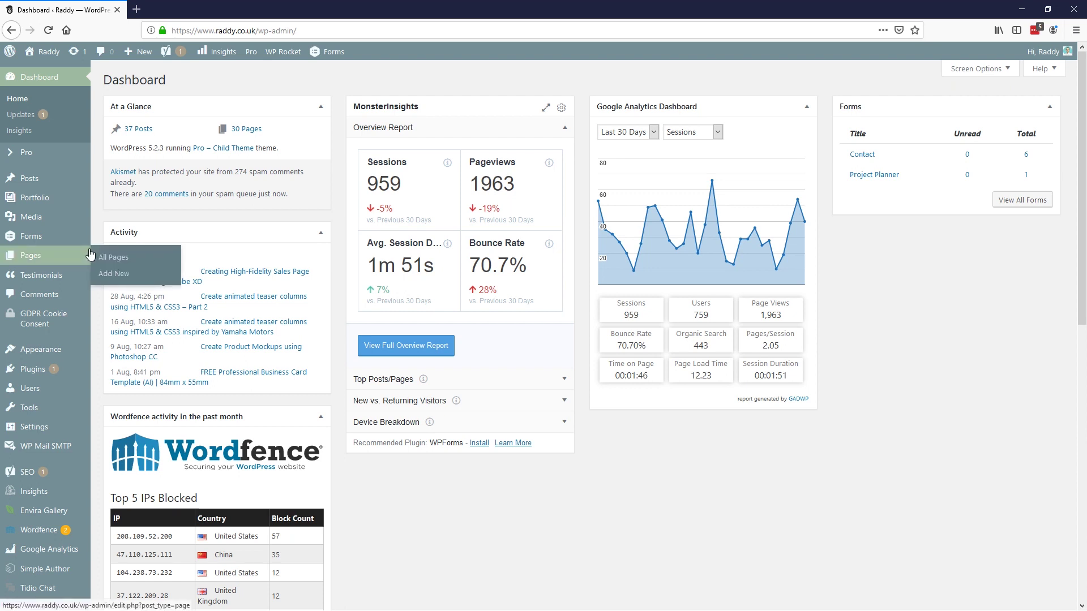
{"action": "left_click", "coordinate": [32, 256]}
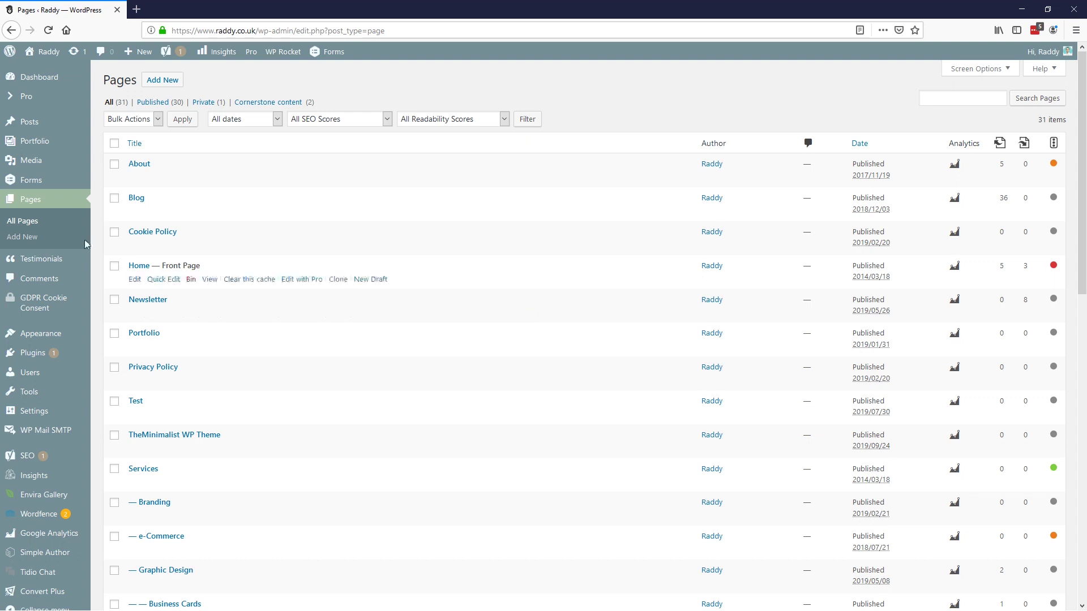
{"action": "mouse_move", "coordinate": [32, 194]}
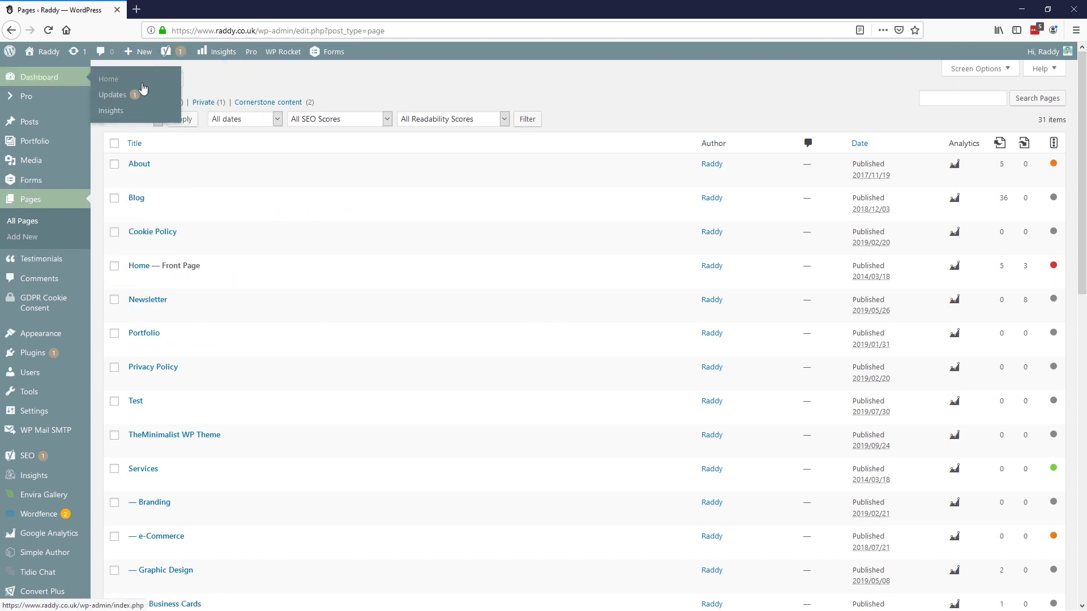
{"action": "left_click", "coordinate": [270, 350]}
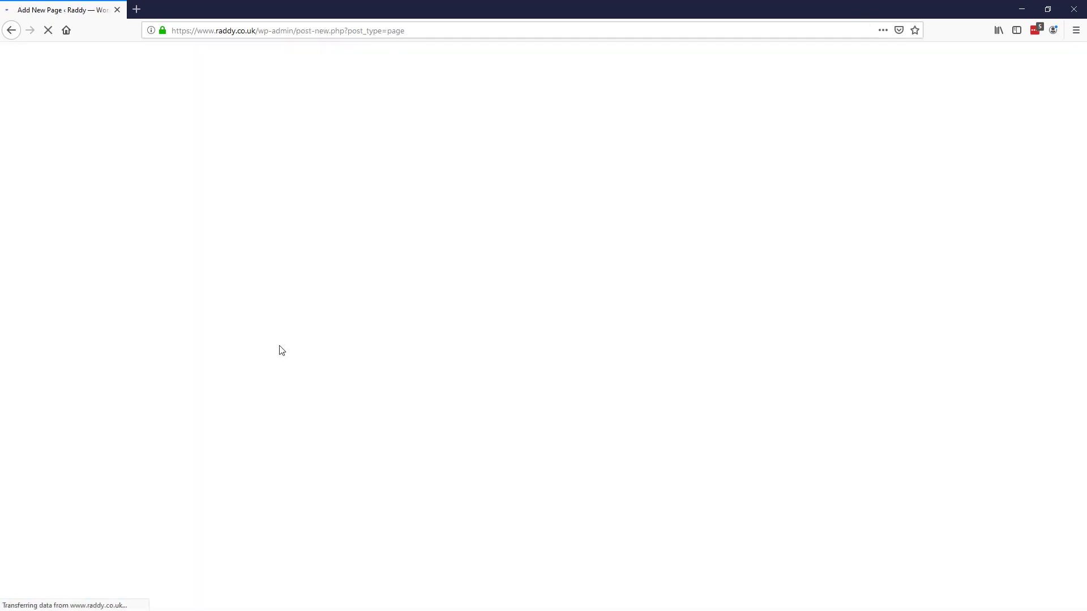
Step: Title the page 'TheMinimalist Demo', use the Blank - No Container | No Header, No Footer template, and publish
{"action": "left_click", "coordinate": [396, 185]}
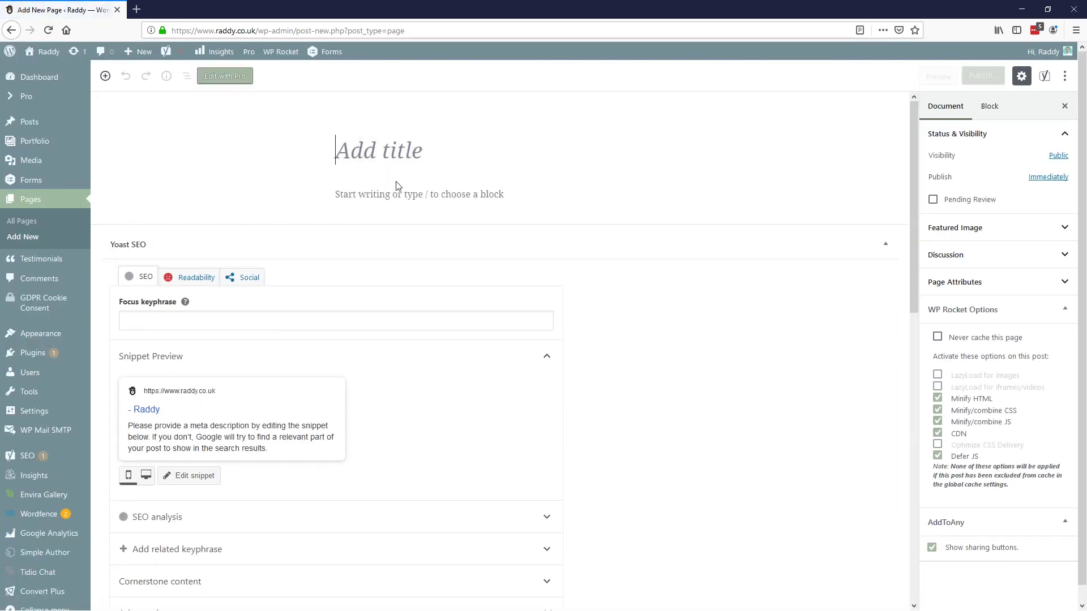
{"action": "type", "text": "The"}
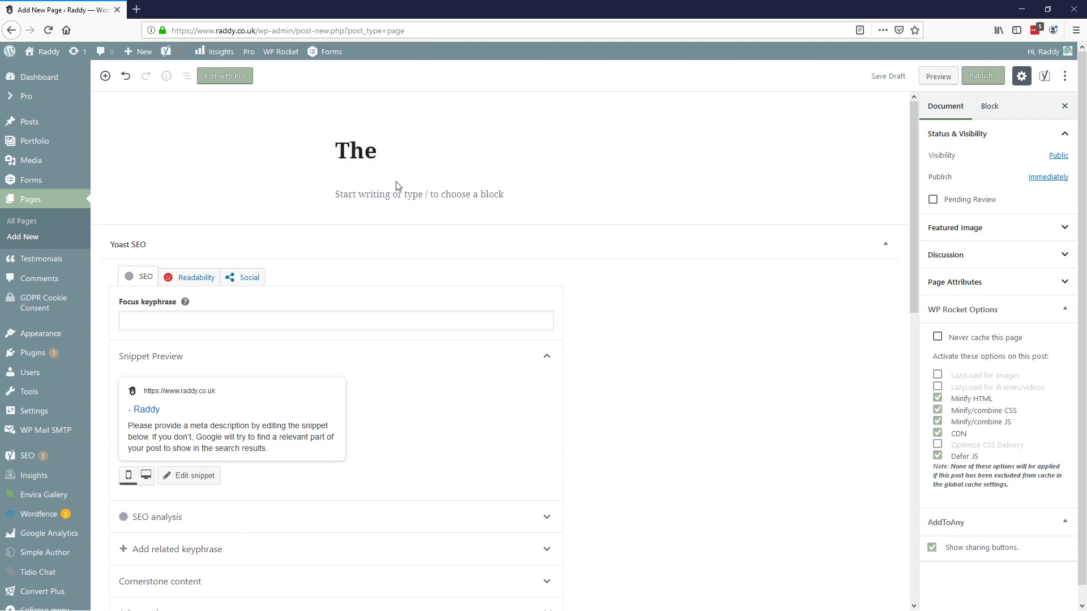
{"action": "type", "text": "Minimalist Demo"}
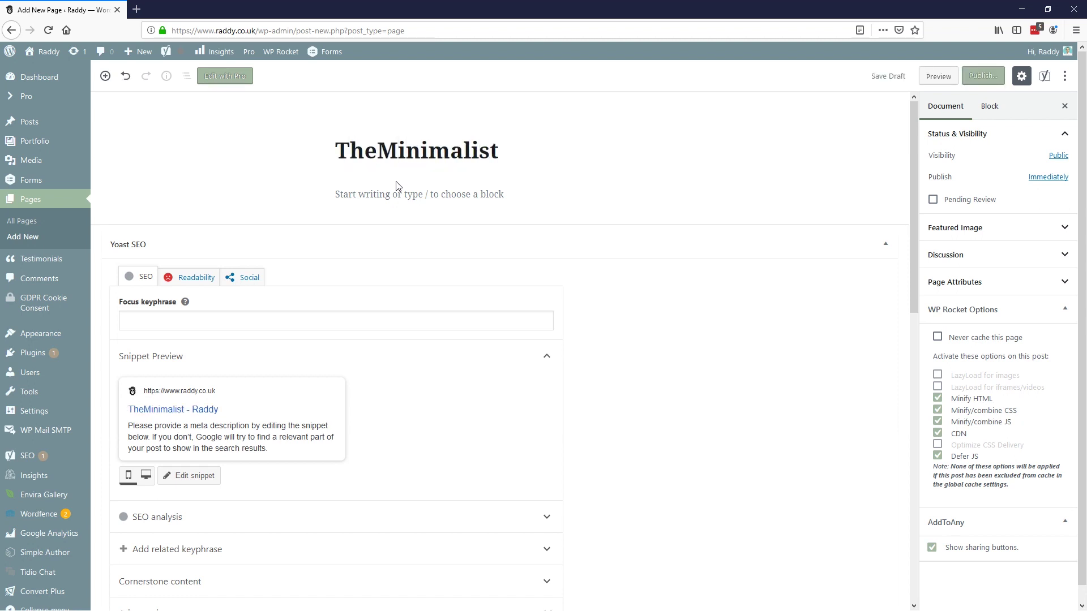
{"action": "left_click", "coordinate": [977, 283]}
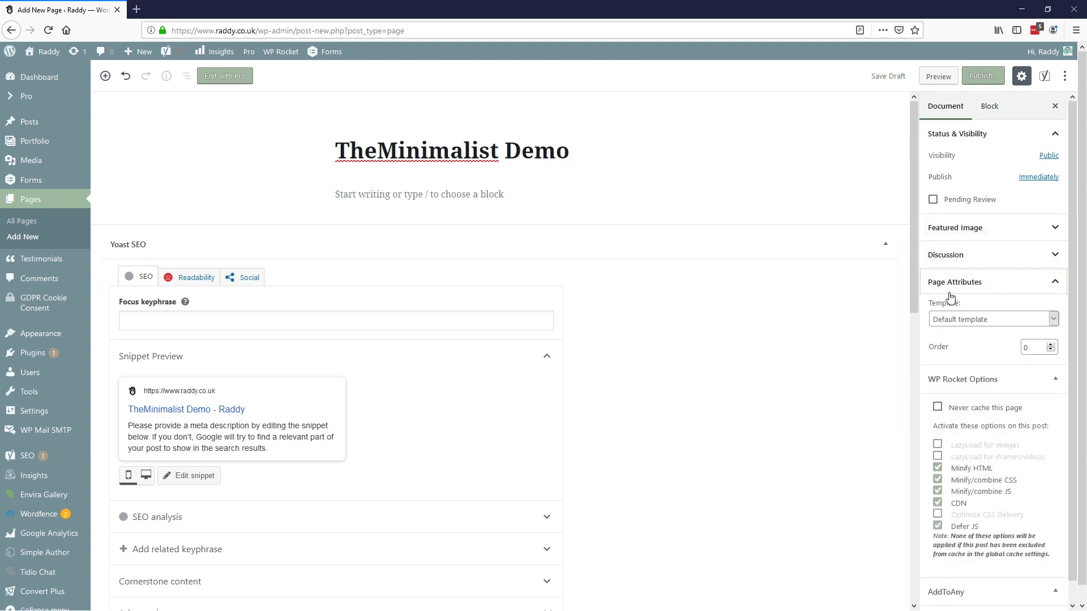
{"action": "left_click", "coordinate": [972, 321]}
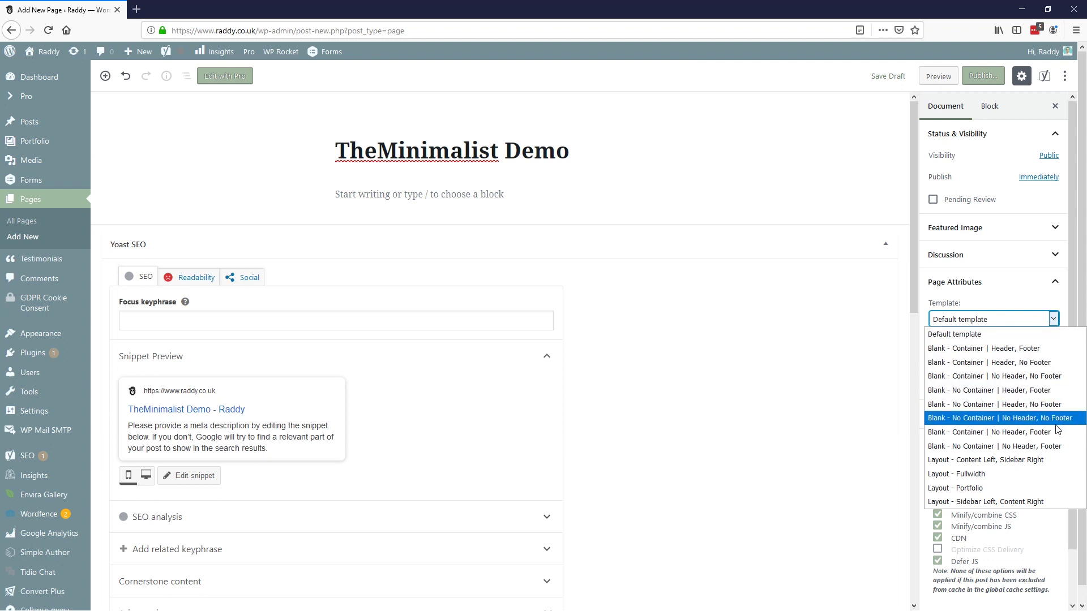
{"action": "left_click", "coordinate": [1012, 419]}
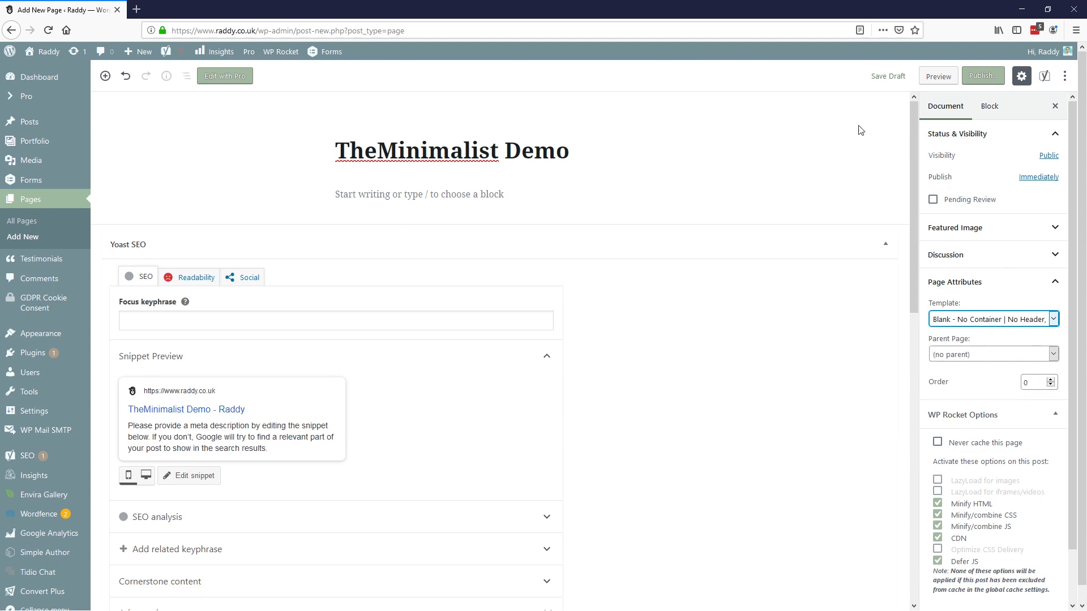
{"action": "left_click", "coordinate": [983, 75]}
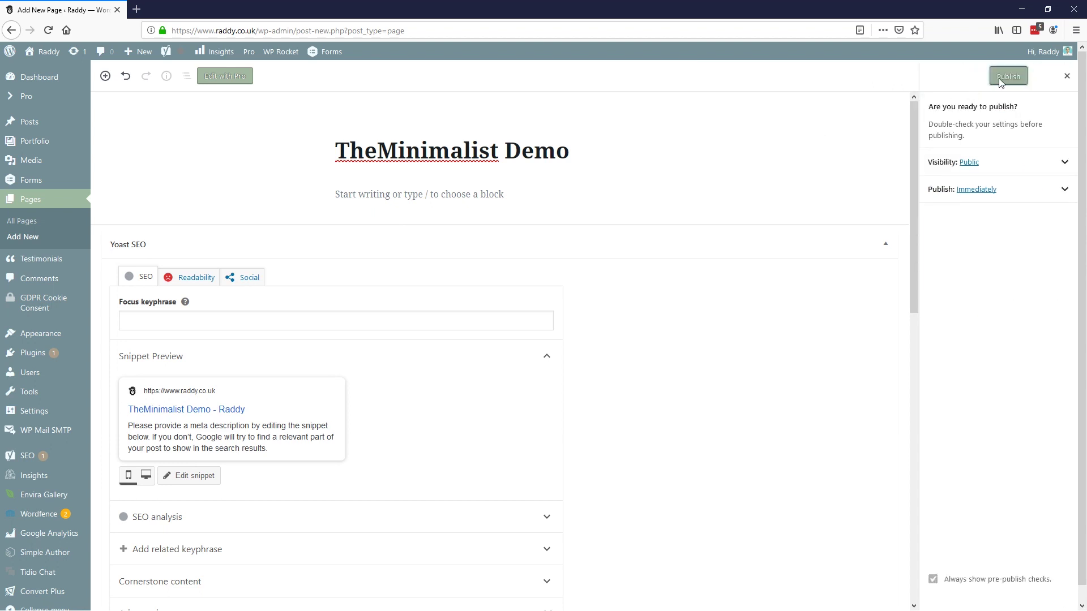
{"action": "left_click", "coordinate": [998, 78]}
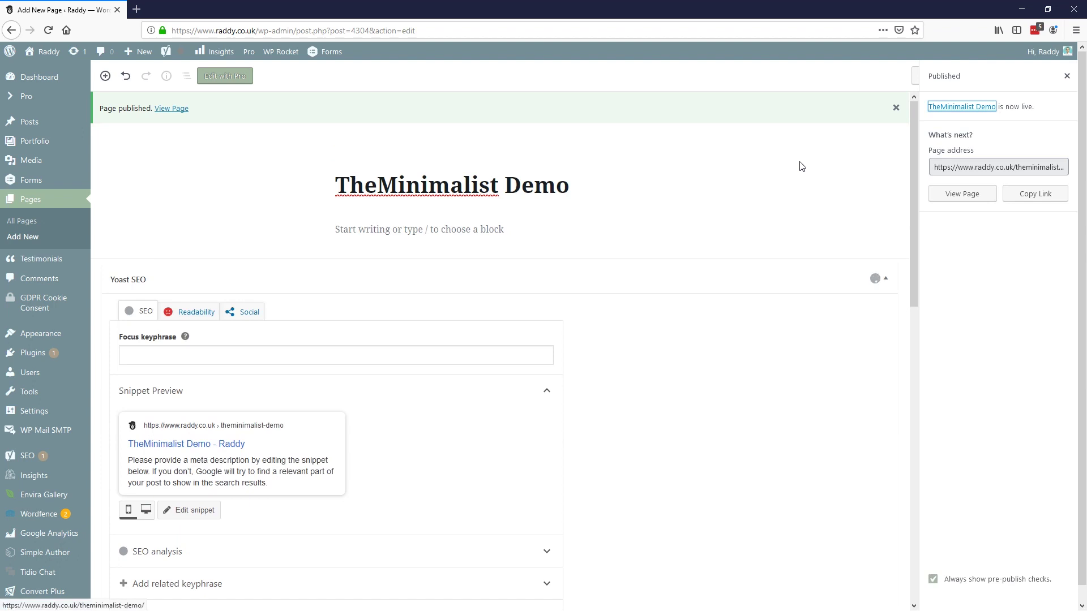
Step: Launch the Pro builder for TheMinimalist Demo using Edit with Pro
{"action": "left_click", "coordinate": [221, 78]}
{"action": "left_click", "coordinate": [500, 396]}
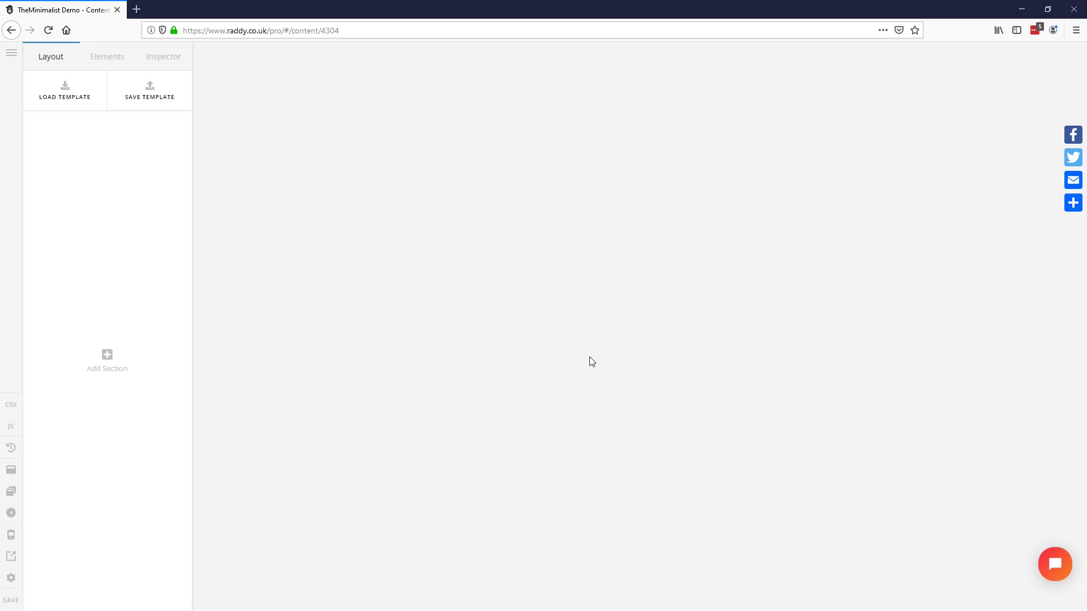
{"action": "key", "text": "alt+Tab"}
{"action": "scroll", "coordinate": [589, 361], "scroll_direction": "up", "scroll_amount": 5}
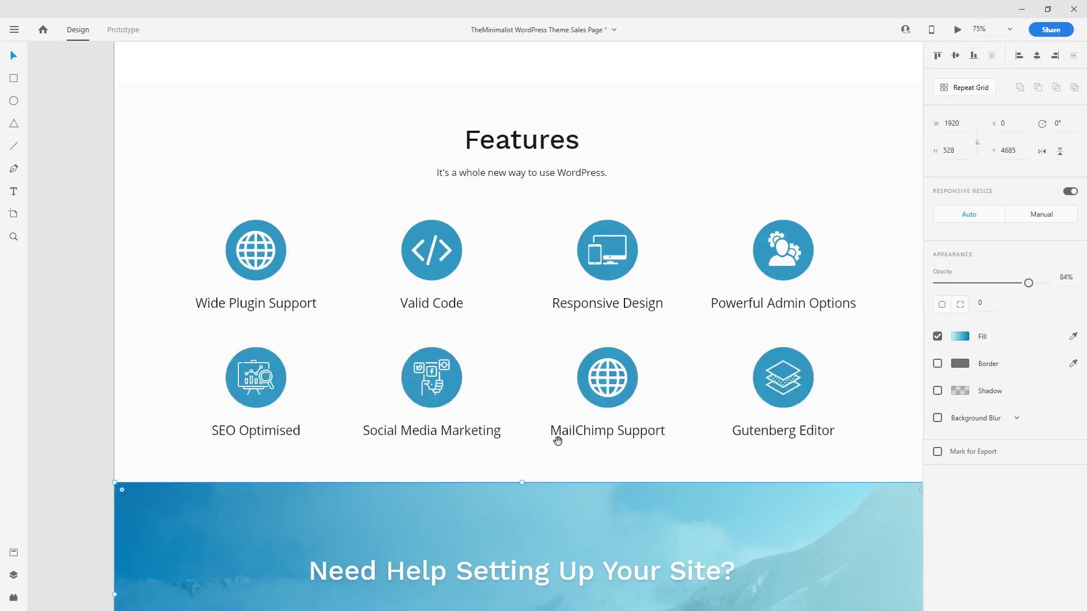
{"action": "scroll", "coordinate": [558, 440], "scroll_direction": "up", "scroll_amount": 15}
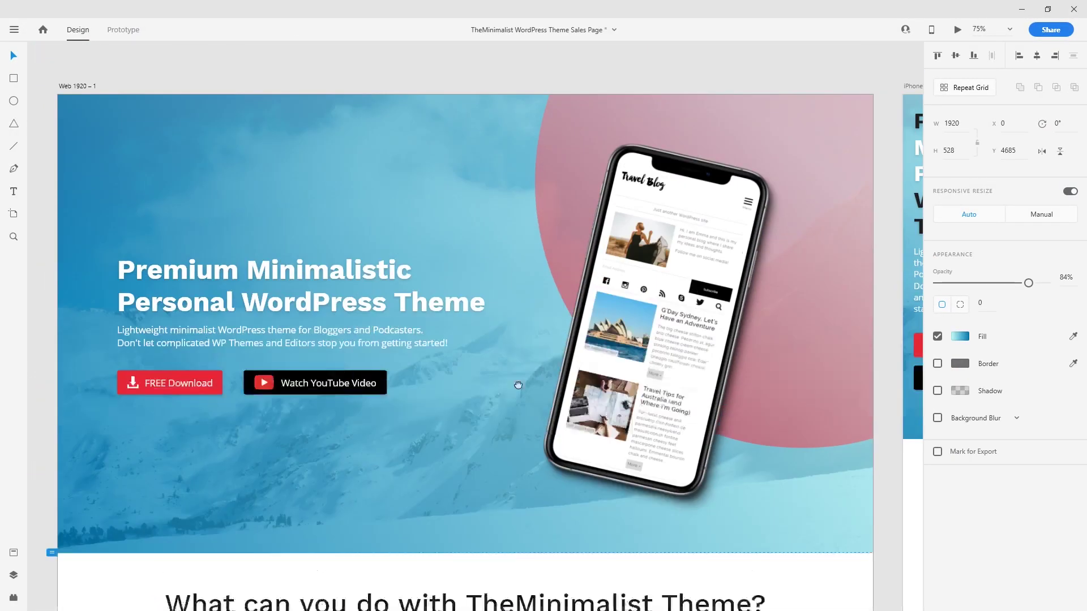
{"action": "left_click_drag", "start_coordinate": [518, 385], "coordinate": [511, 379]}
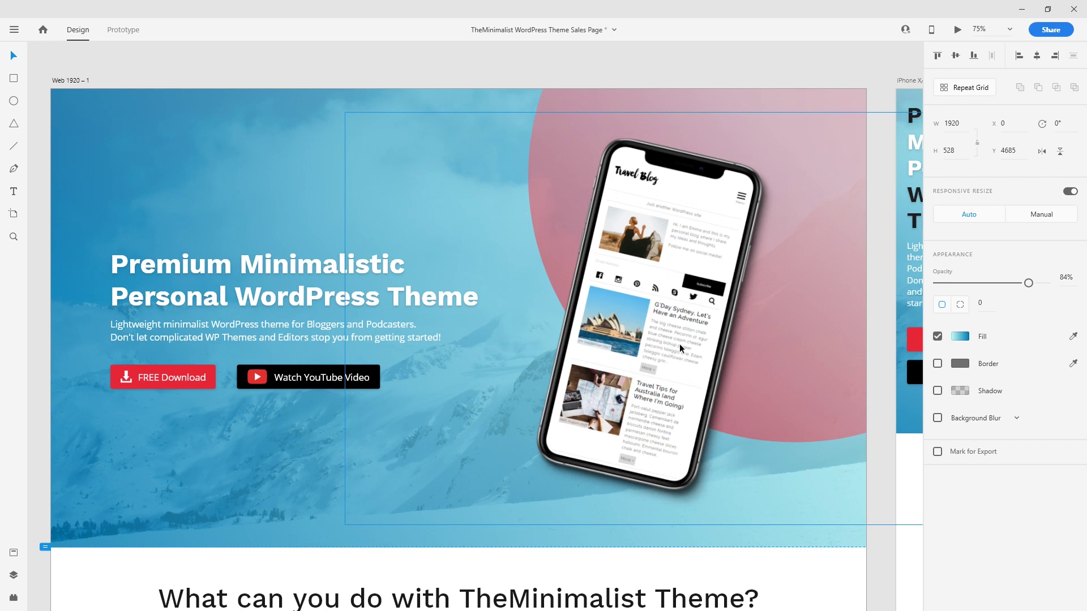
{"action": "left_click_drag", "start_coordinate": [40, 90], "coordinate": [874, 544]}
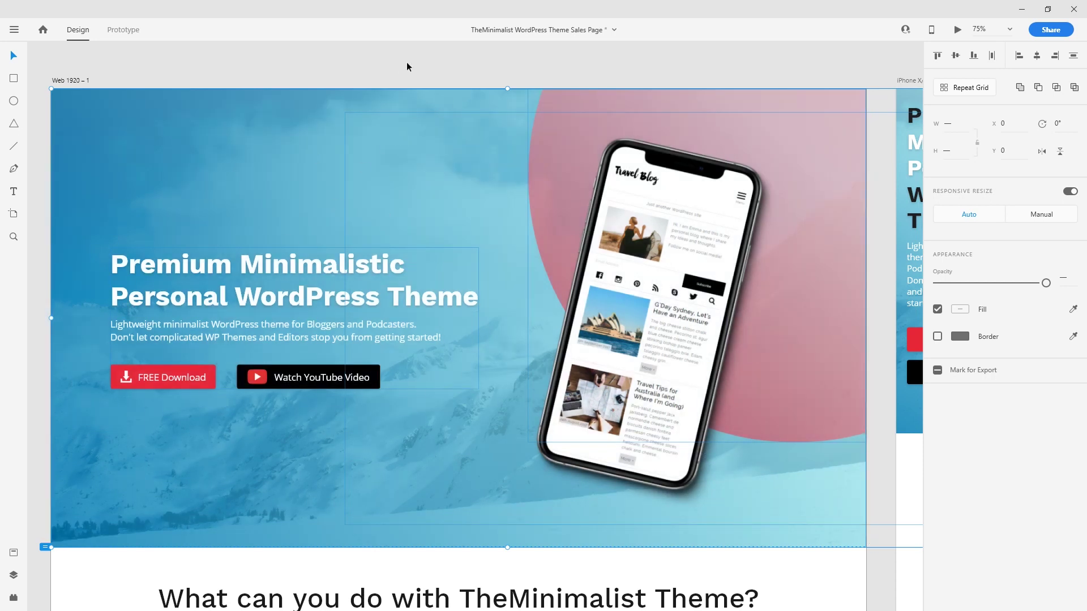
{"action": "left_click", "coordinate": [461, 68]}
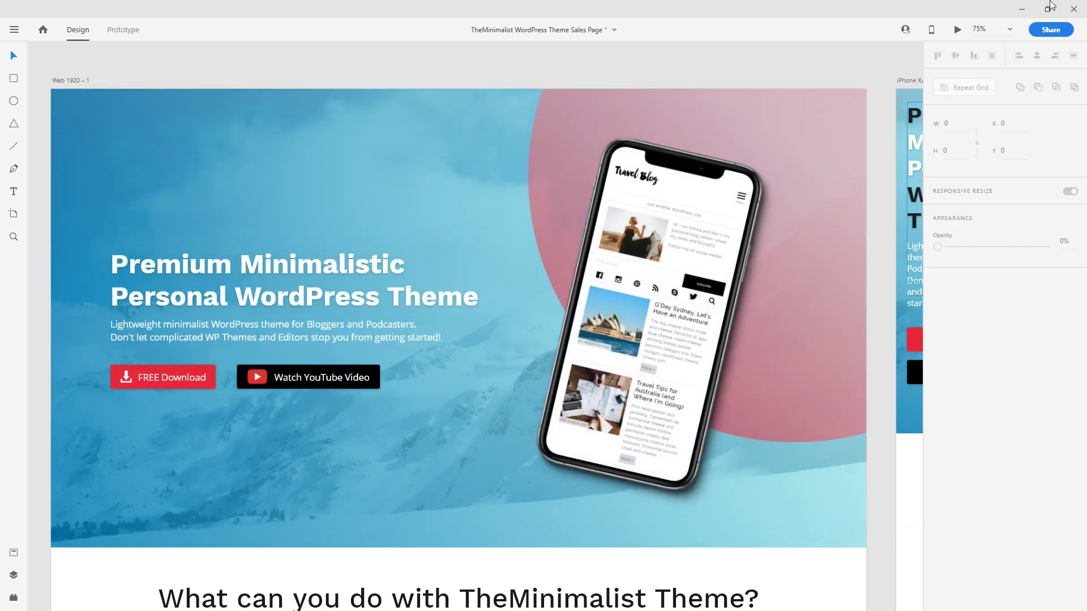
{"action": "left_click", "coordinate": [1021, 9]}
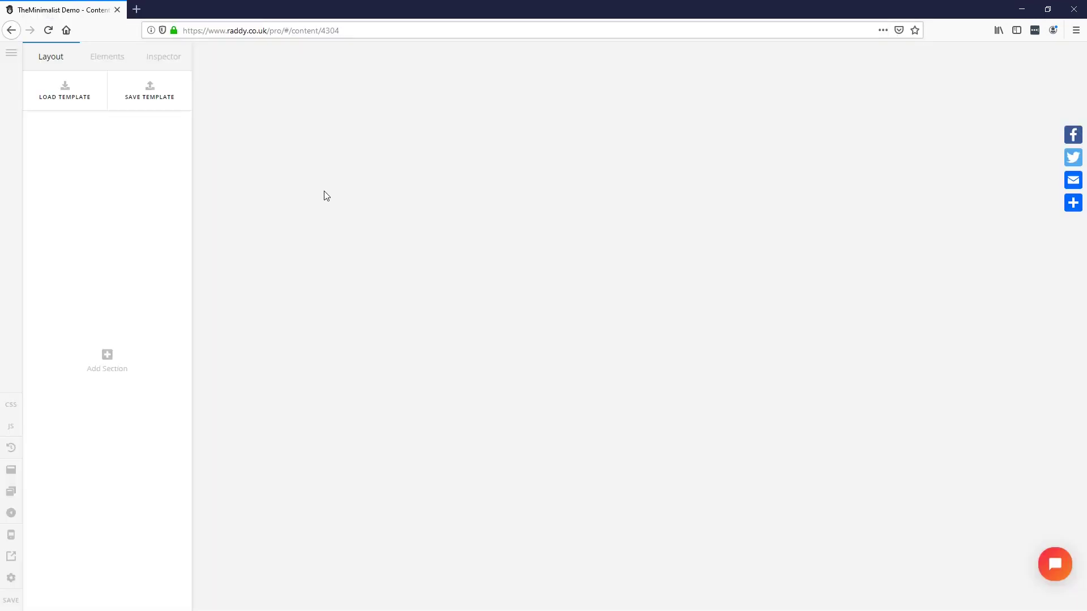
Step: Add Section 1 with a 50/50 two-column row, checking the design mockup for reference
{"action": "left_click", "coordinate": [108, 365]}
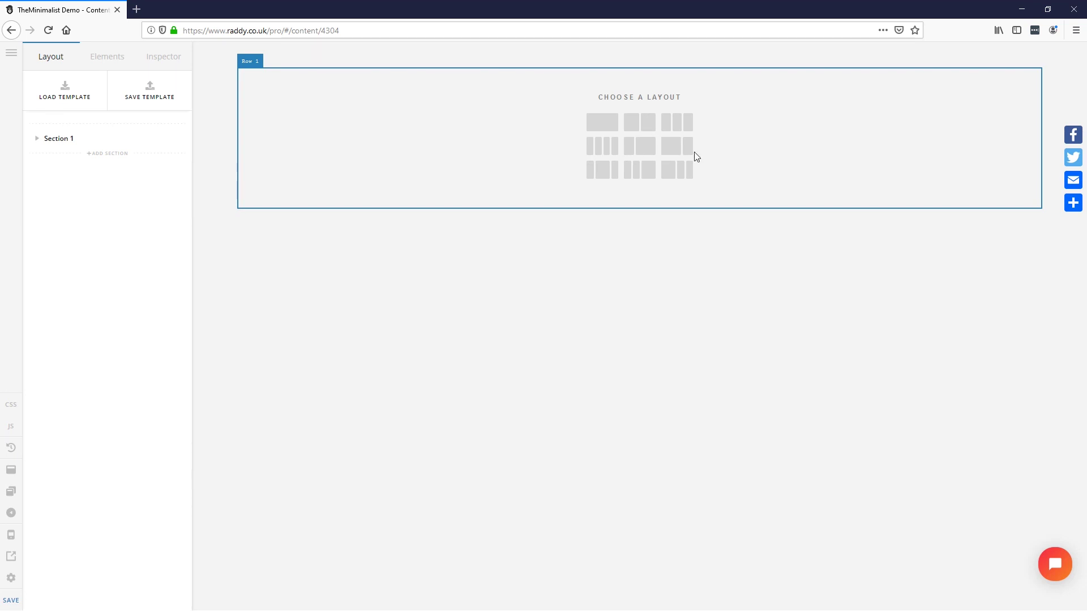
{"action": "left_click", "coordinate": [639, 129]}
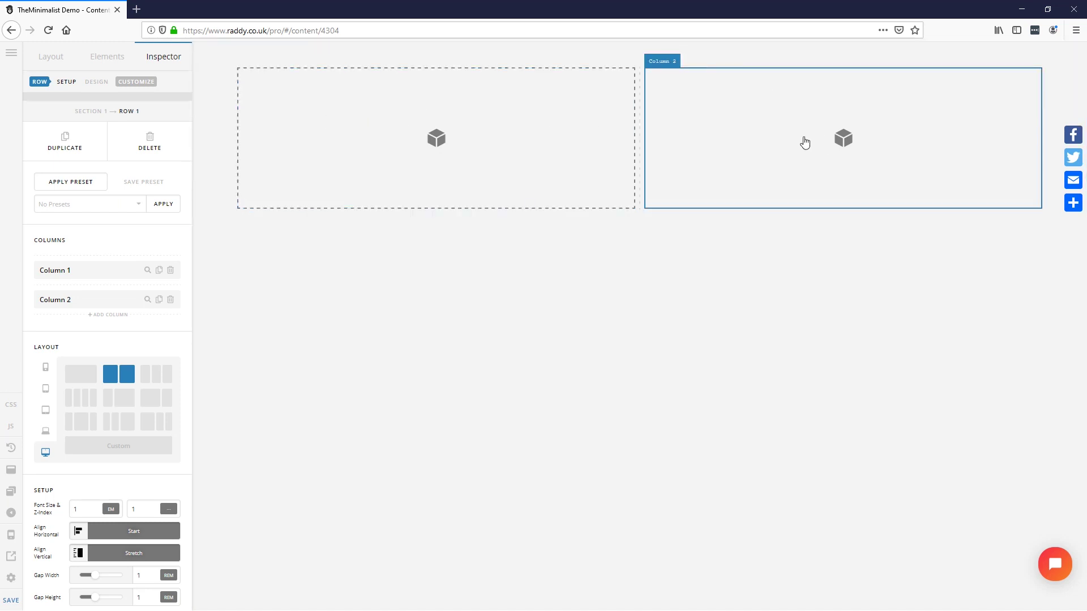
{"action": "key", "text": "alt+Tab"}
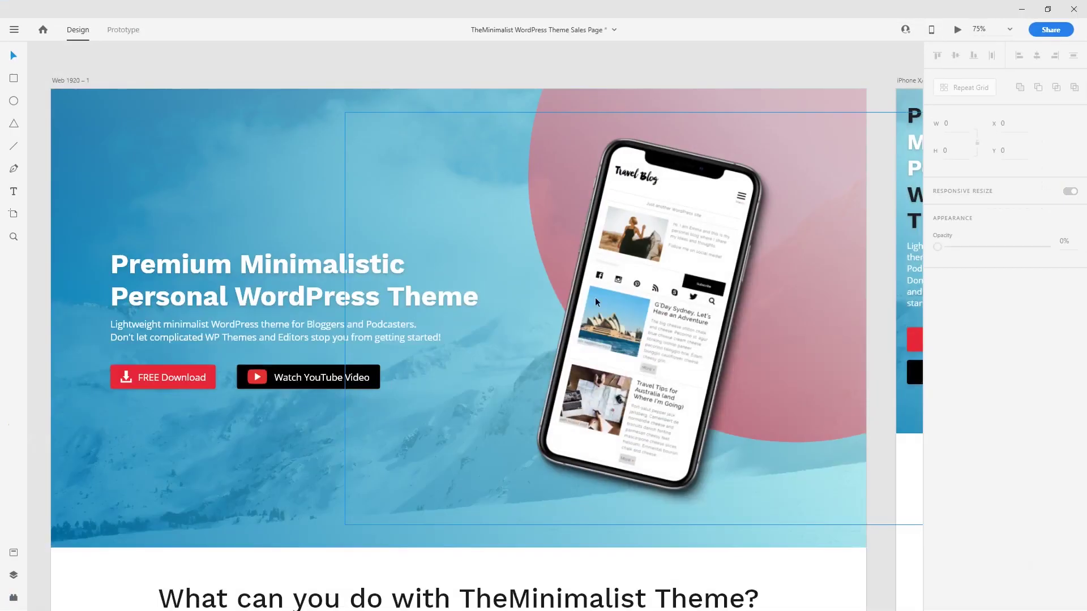
{"action": "key", "text": "alt+Tab"}
Step: Enable advanced background on Section 1 and insert theminimalist-header.jpg as its lower image layer
{"action": "left_click", "coordinate": [213, 122]}
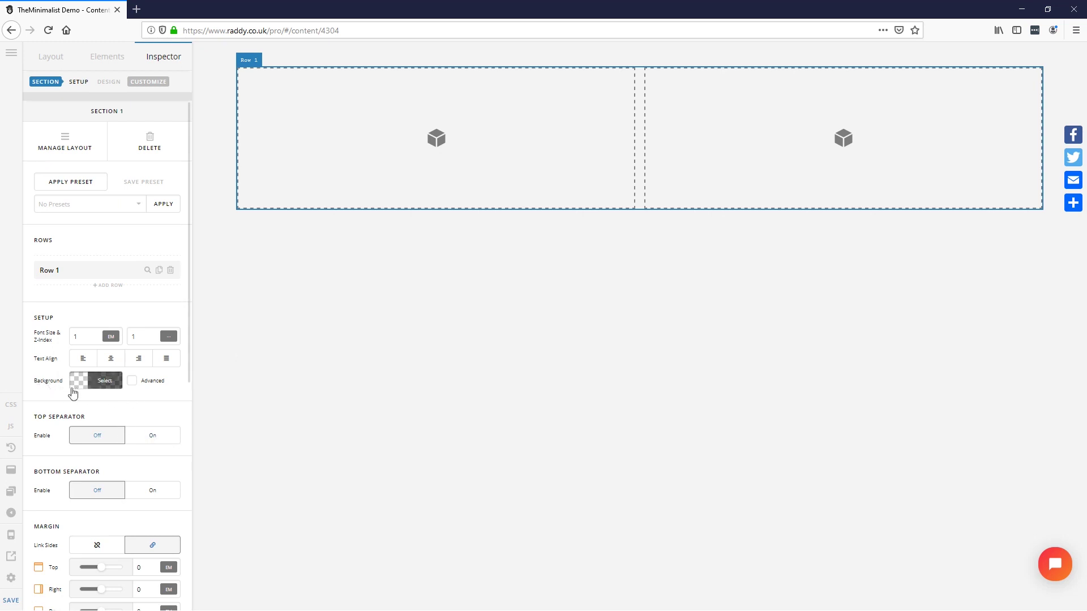
{"action": "left_click", "coordinate": [132, 382]}
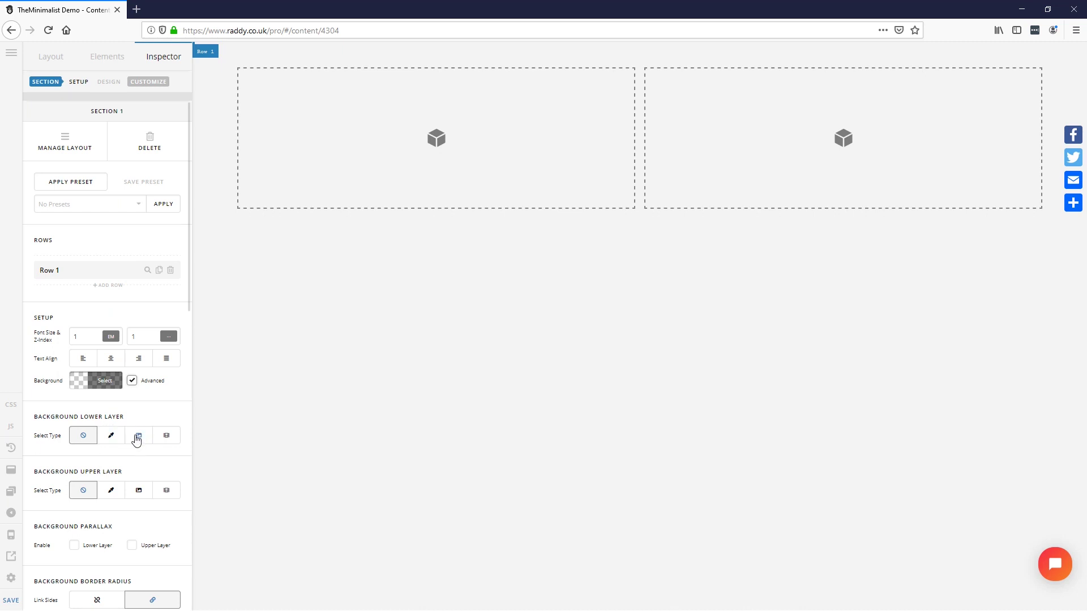
{"action": "left_click", "coordinate": [139, 437]}
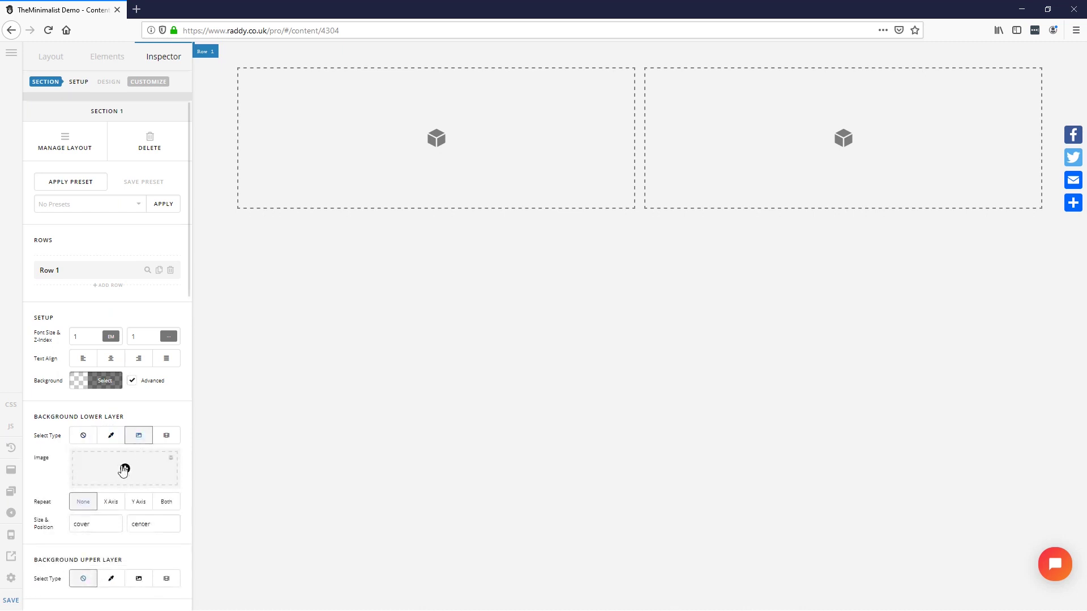
{"action": "left_click", "coordinate": [125, 468]}
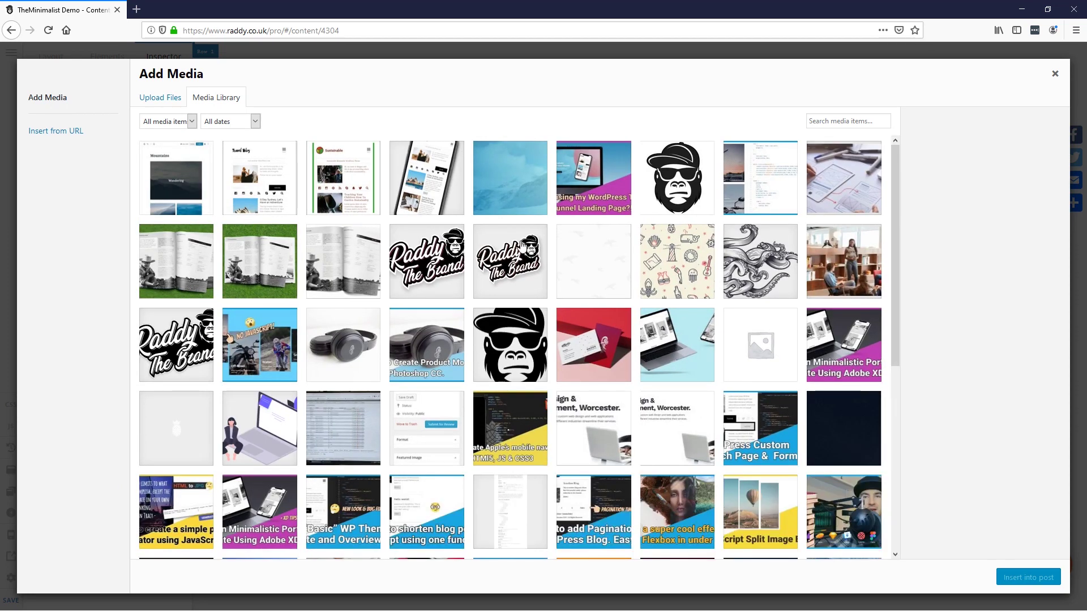
{"action": "left_click", "coordinate": [531, 162]}
{"action": "left_click", "coordinate": [1023, 577]}
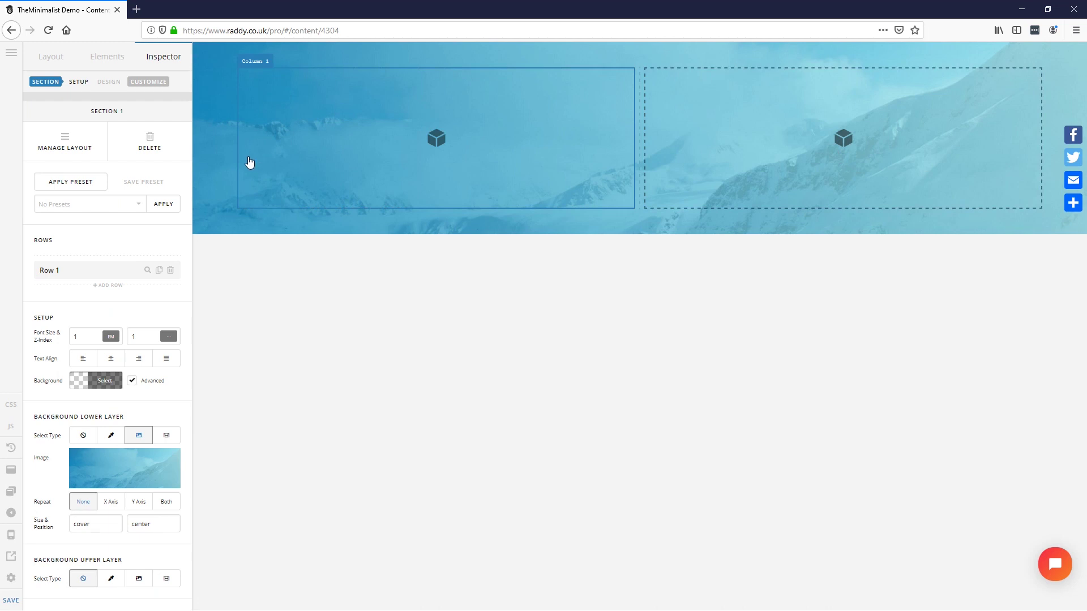
Step: Set the section background image size to cover and position to center
{"action": "double_click", "coordinate": [80, 526]}
{"action": "double_click", "coordinate": [155, 523]}
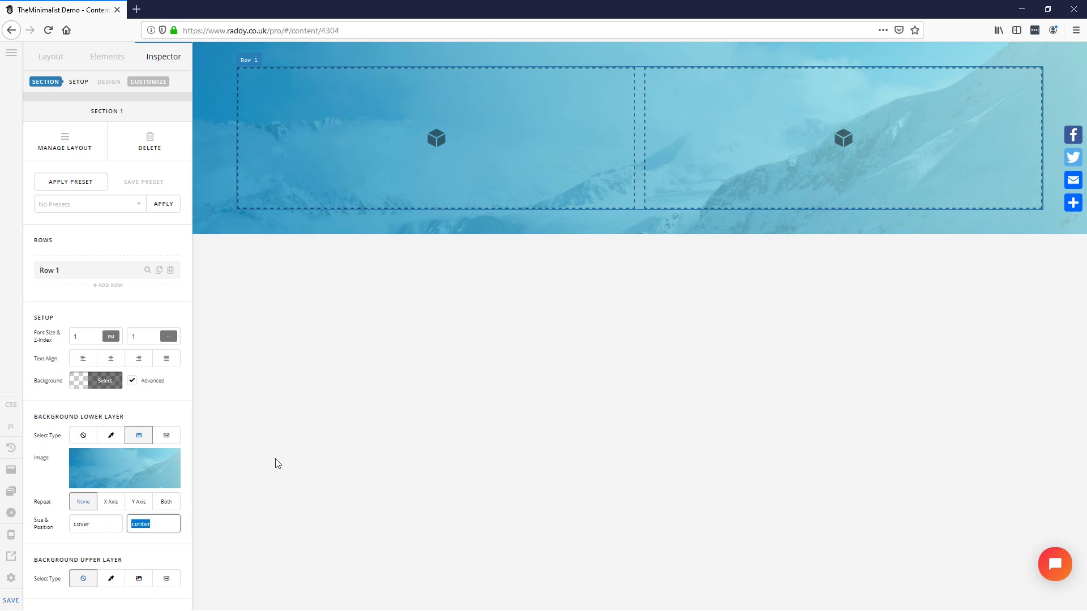
{"action": "scroll", "coordinate": [143, 424], "scroll_direction": "down", "scroll_amount": 3}
{"action": "scroll", "coordinate": [146, 424], "scroll_direction": "down", "scroll_amount": 15}
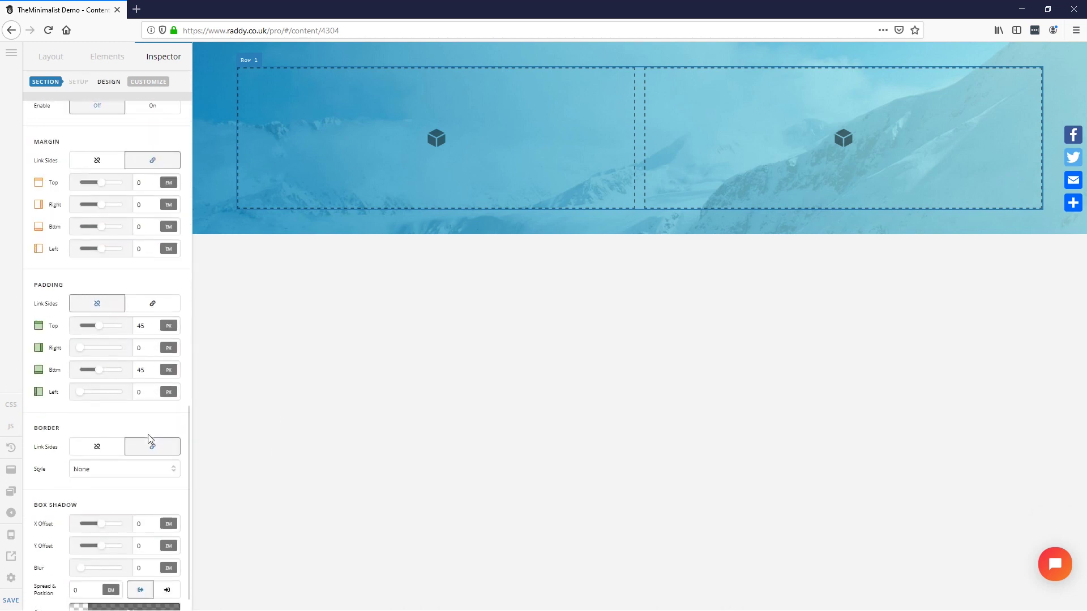
{"action": "scroll", "coordinate": [148, 438], "scroll_direction": "down", "scroll_amount": 1}
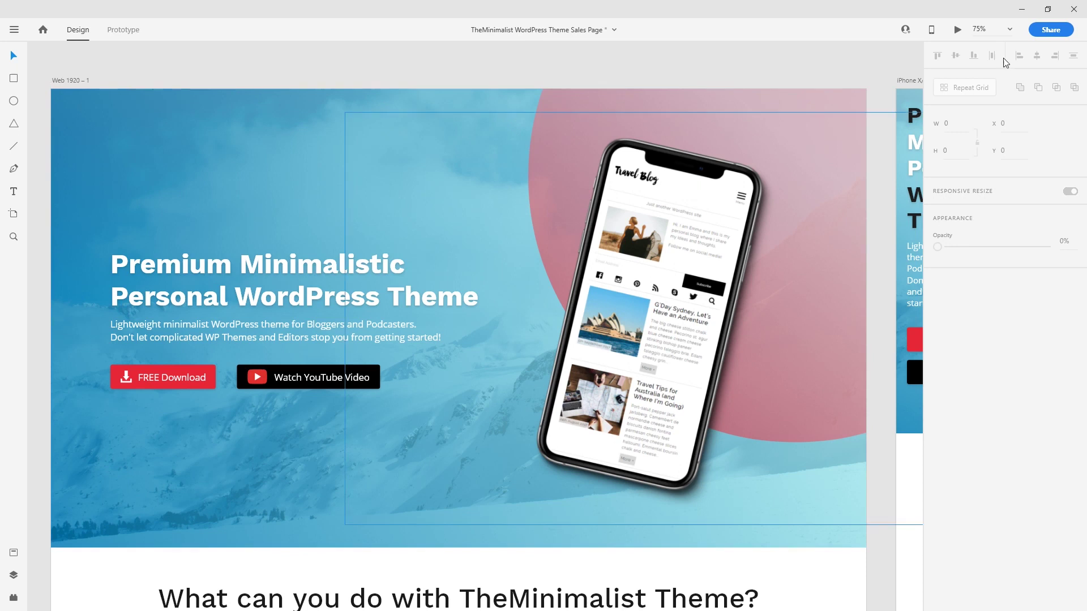
Step: Preview the hero design in Adobe XD, scroll through it, then close the preview
{"action": "left_click", "coordinate": [956, 31]}
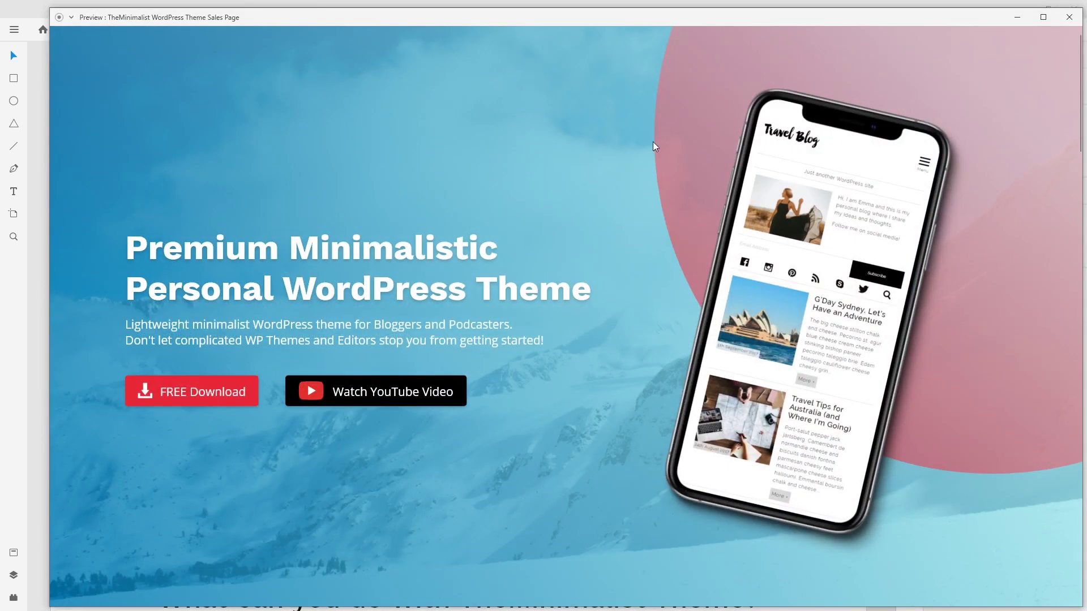
{"action": "left_click_drag", "start_coordinate": [543, 15], "coordinate": [516, 12]}
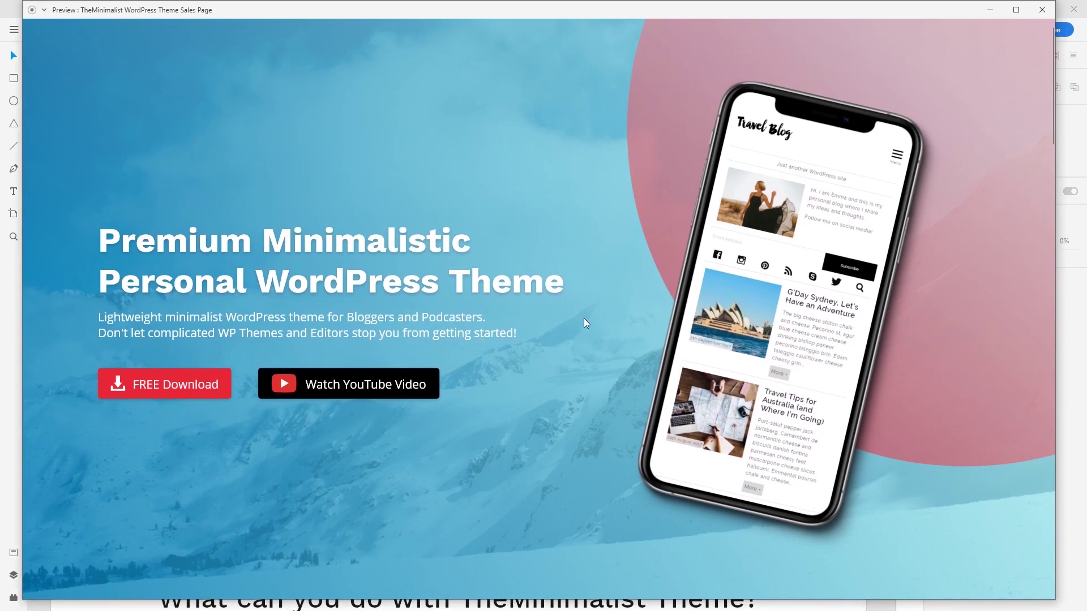
{"action": "scroll", "coordinate": [711, 324], "scroll_direction": "down", "scroll_amount": 2}
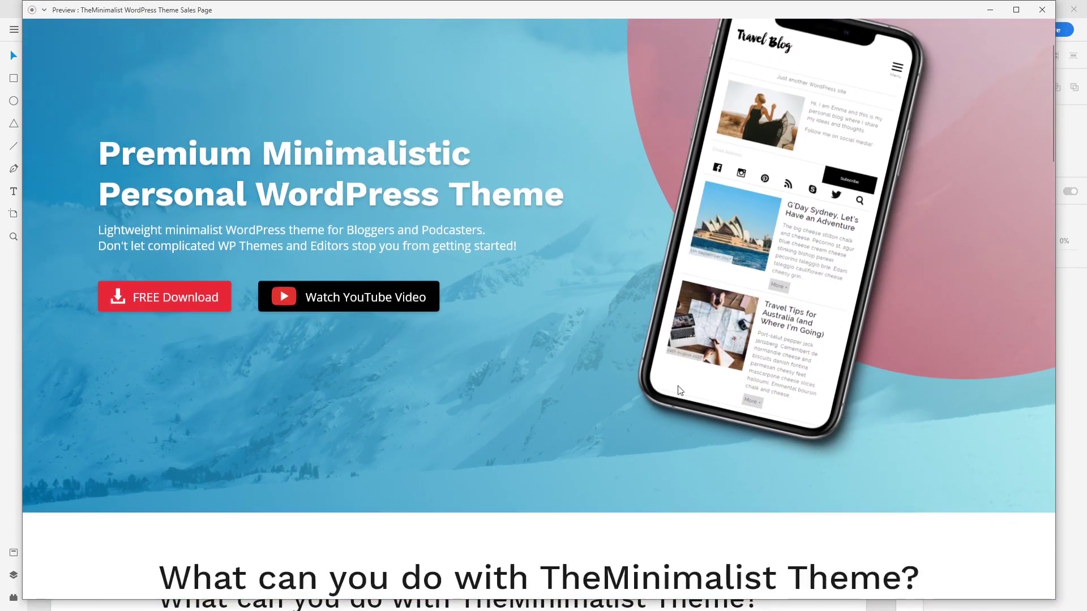
{"action": "scroll", "coordinate": [673, 393], "scroll_direction": "up", "scroll_amount": 2}
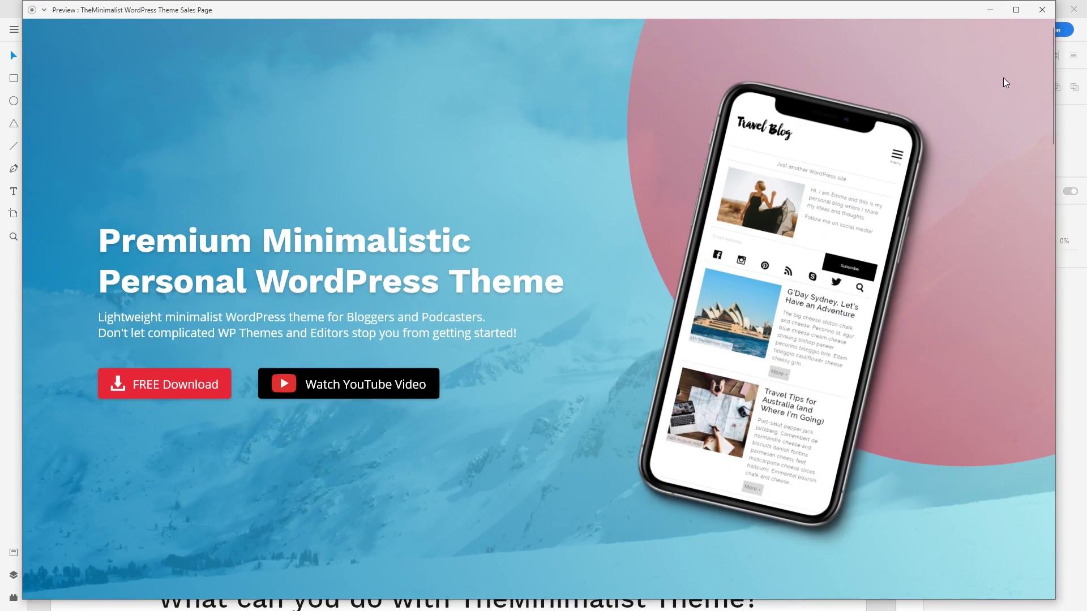
{"action": "left_click", "coordinate": [1040, 11]}
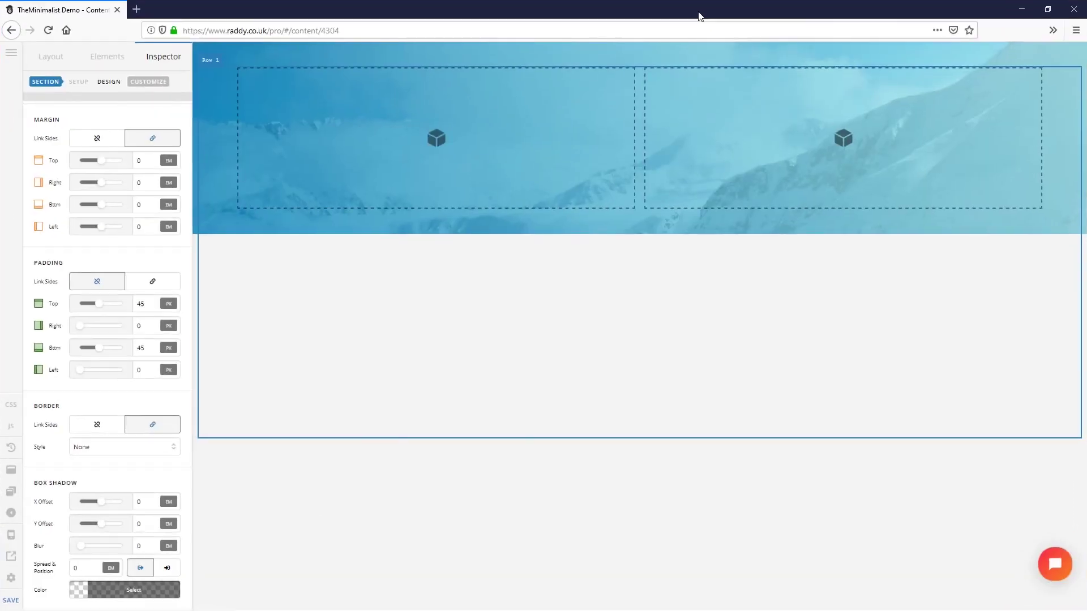
Step: Select Section 1 and open its custom CSS editor from Setup
{"action": "left_click", "coordinate": [210, 98]}
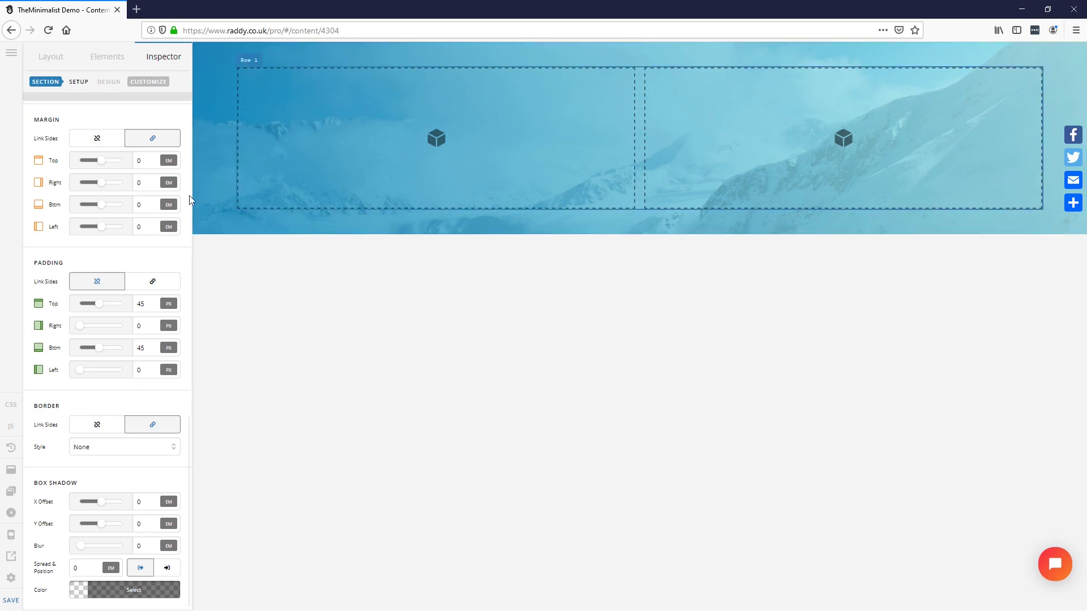
{"action": "left_click", "coordinate": [149, 84]}
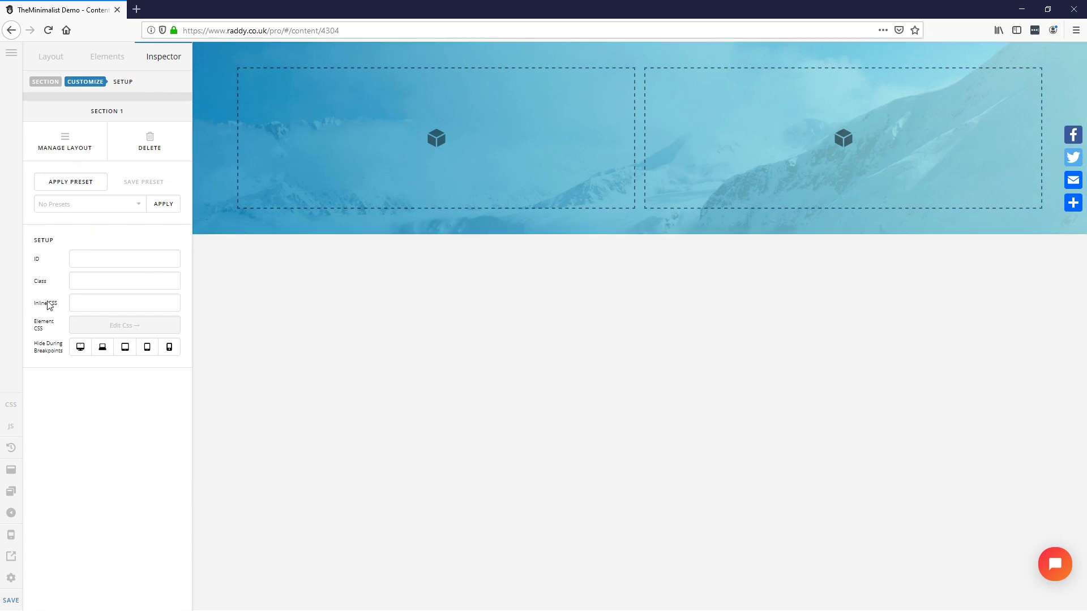
{"action": "left_click", "coordinate": [102, 306]}
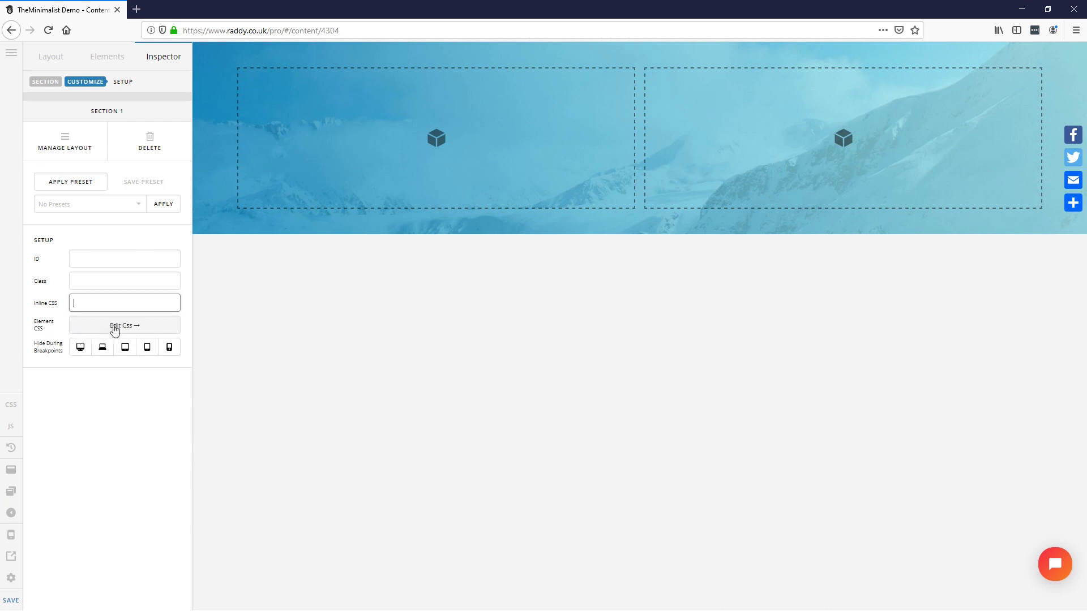
{"action": "left_click", "coordinate": [115, 327]}
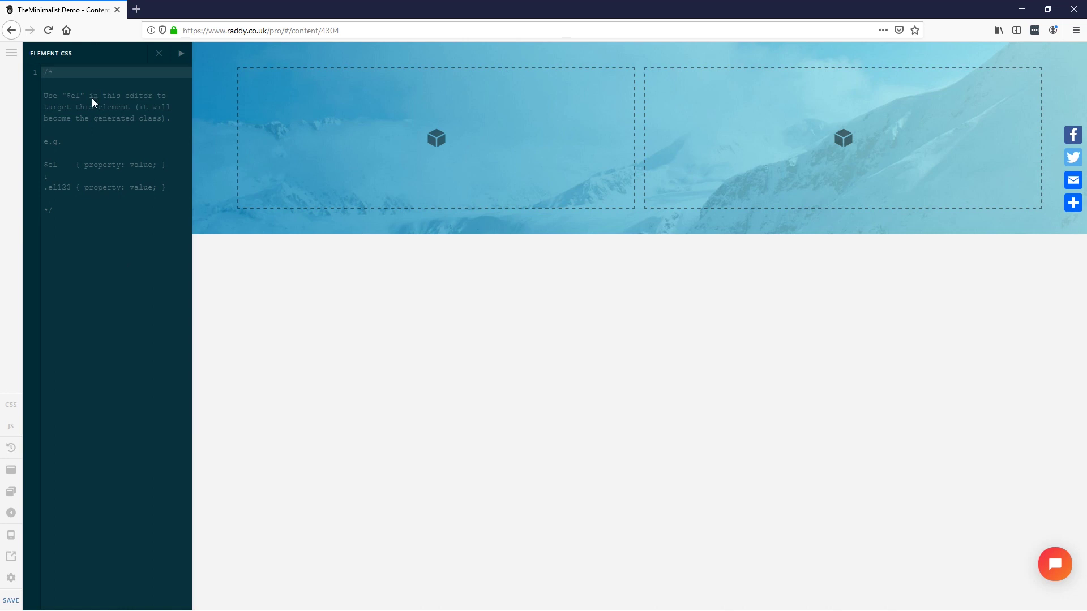
Step: Enter the element CSS rule $el { height: 100vh; } and close the editor
{"action": "type", "text": "$"}
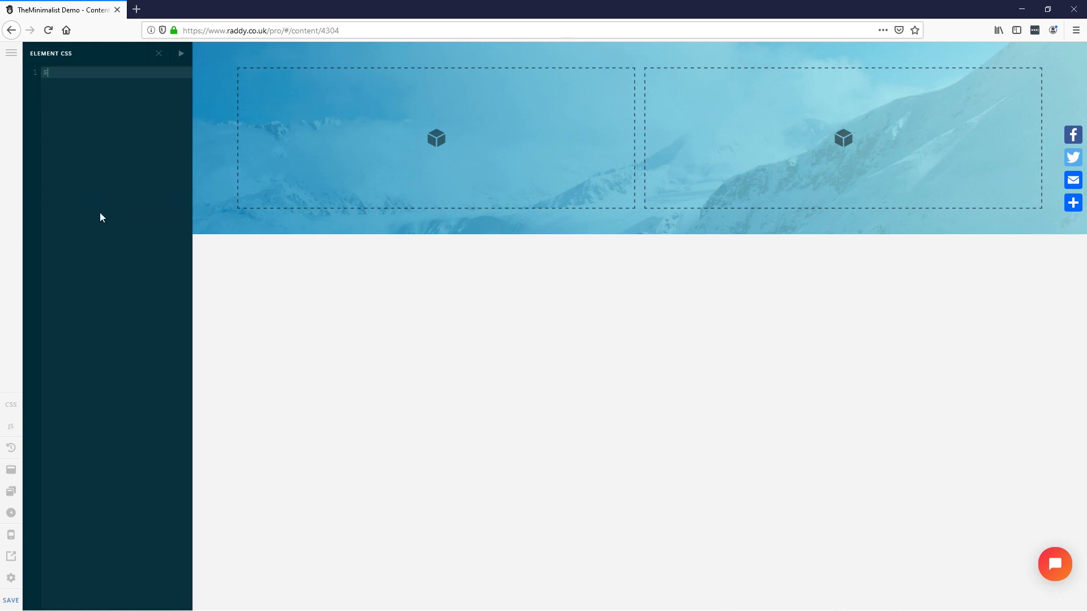
{"action": "type", "text": "el {}"}
{"action": "key", "text": "Return"}
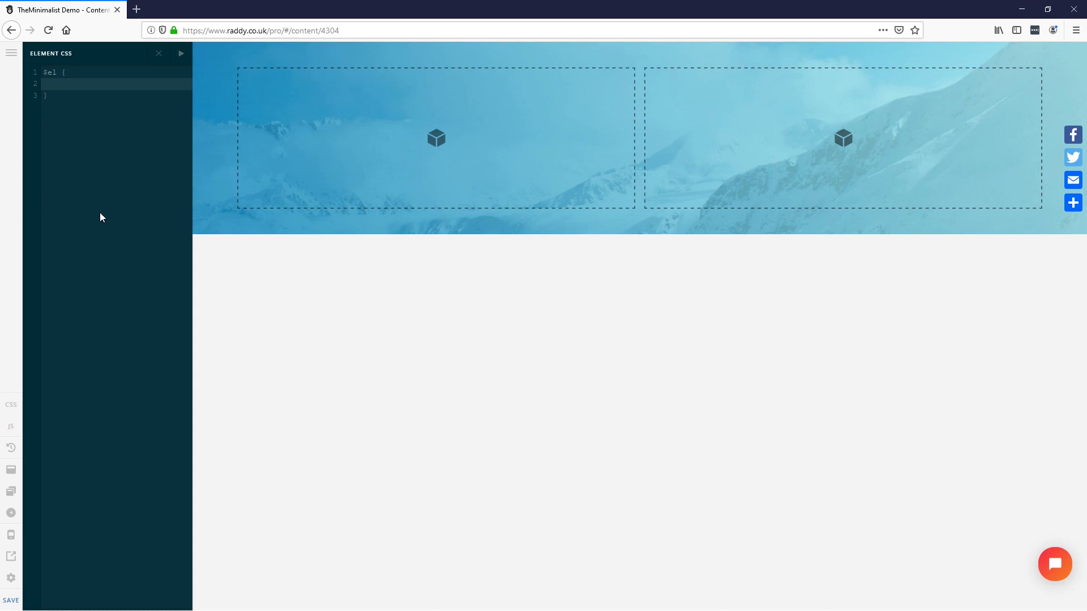
{"action": "type", "text": "height: 90vh;"}
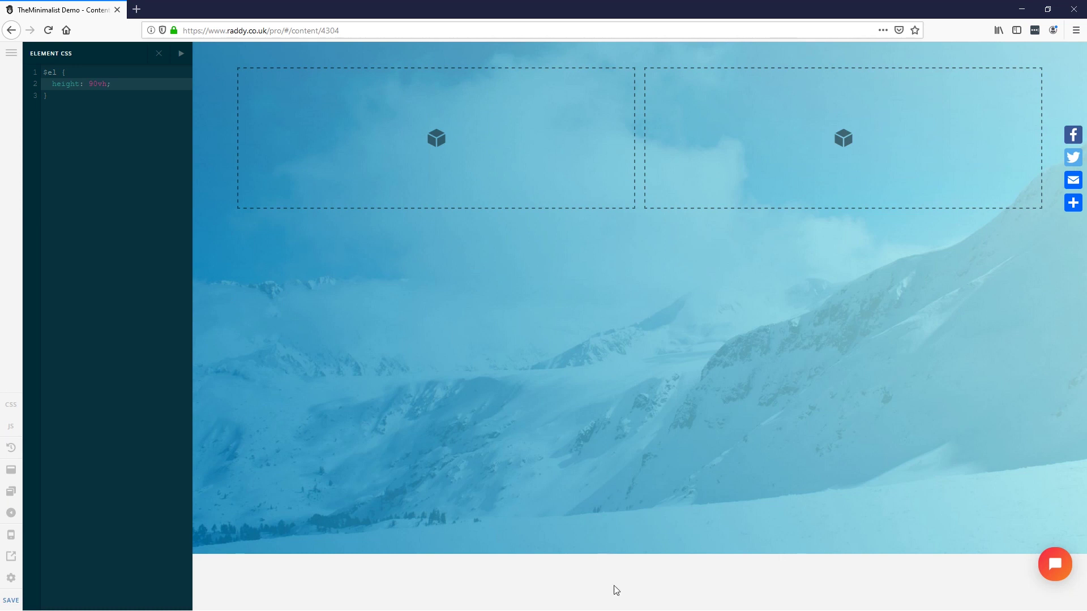
{"action": "key", "text": "Left"}
{"action": "key", "text": "Left"}
{"action": "key", "text": "Left"}
{"action": "key", "text": "BackSpace"}
{"action": "type", "text": "8"}
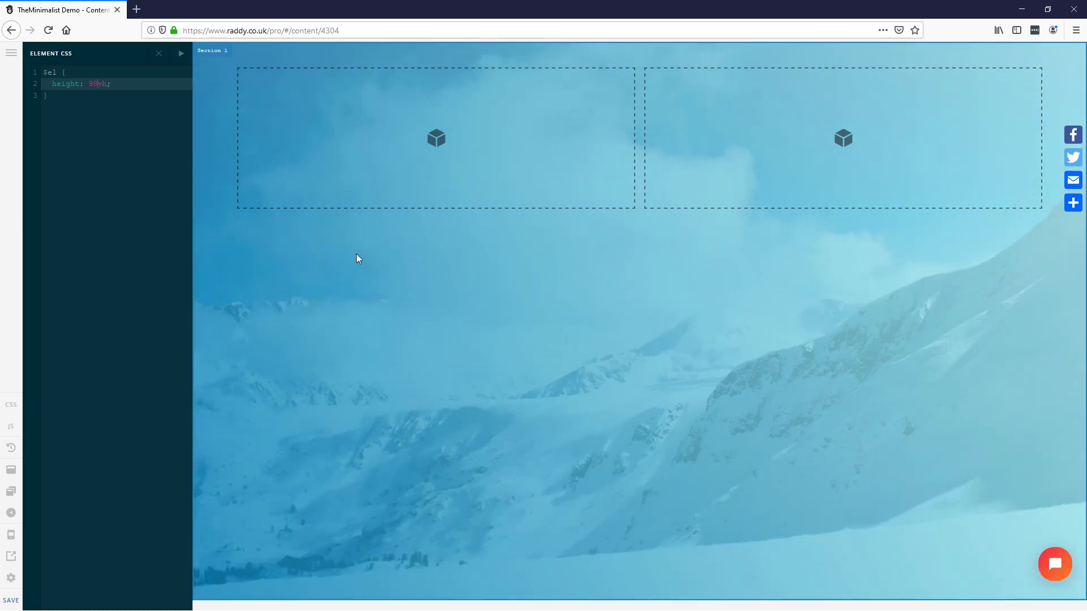
{"action": "key", "text": "BackSpace"}
{"action": "key", "text": "BackSpace"}
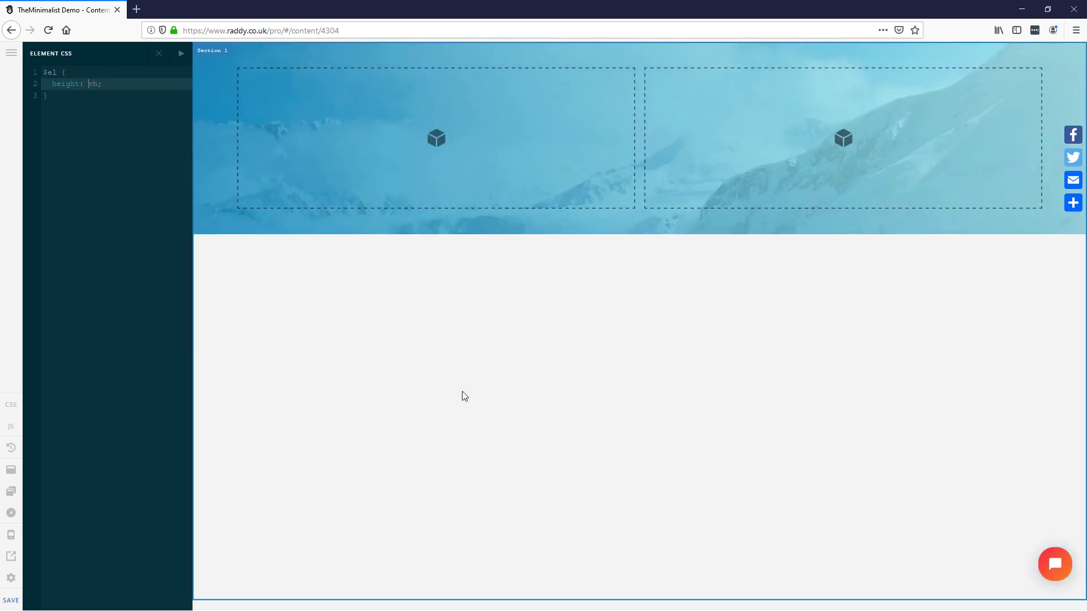
{"action": "type", "text": "100"}
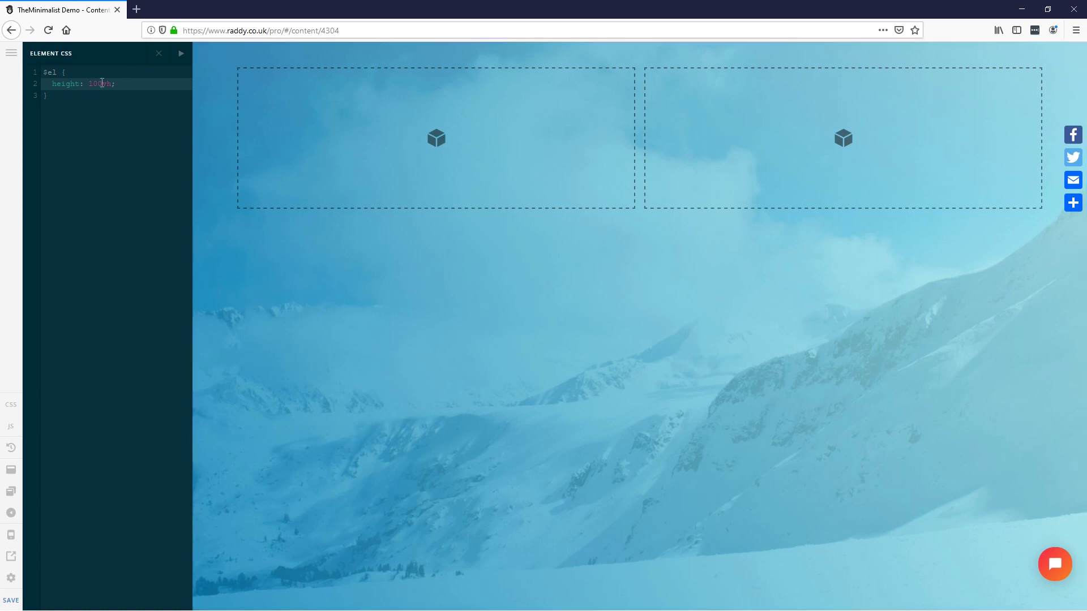
{"action": "left_click", "coordinate": [158, 53]}
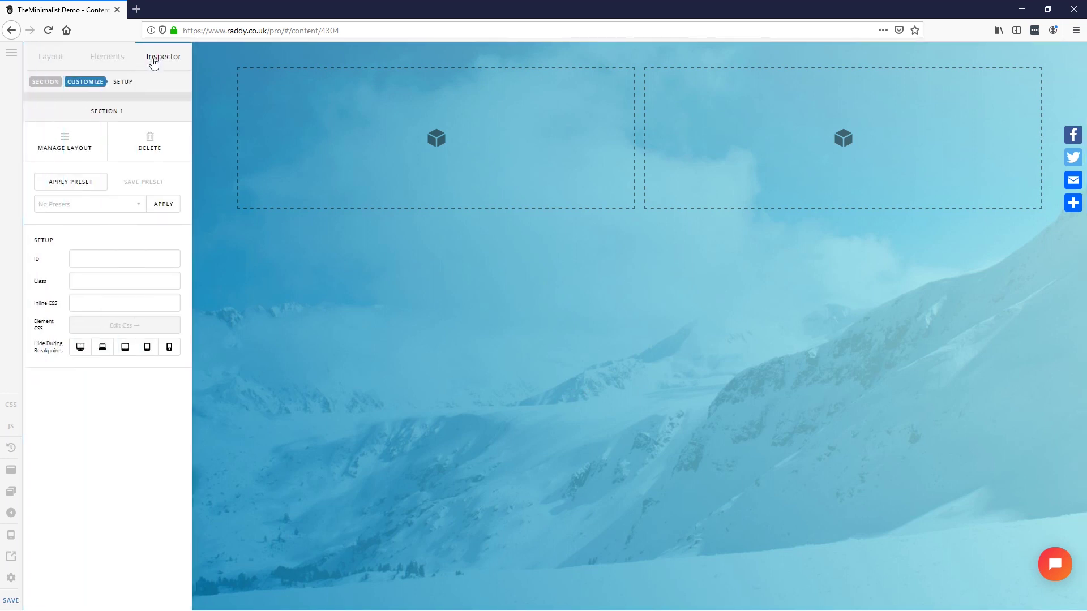
Step: Copy the headline 'Premium Minimalistic Personal WordPress Theme' from the Adobe XD design
{"action": "key", "text": "alt+Tab"}
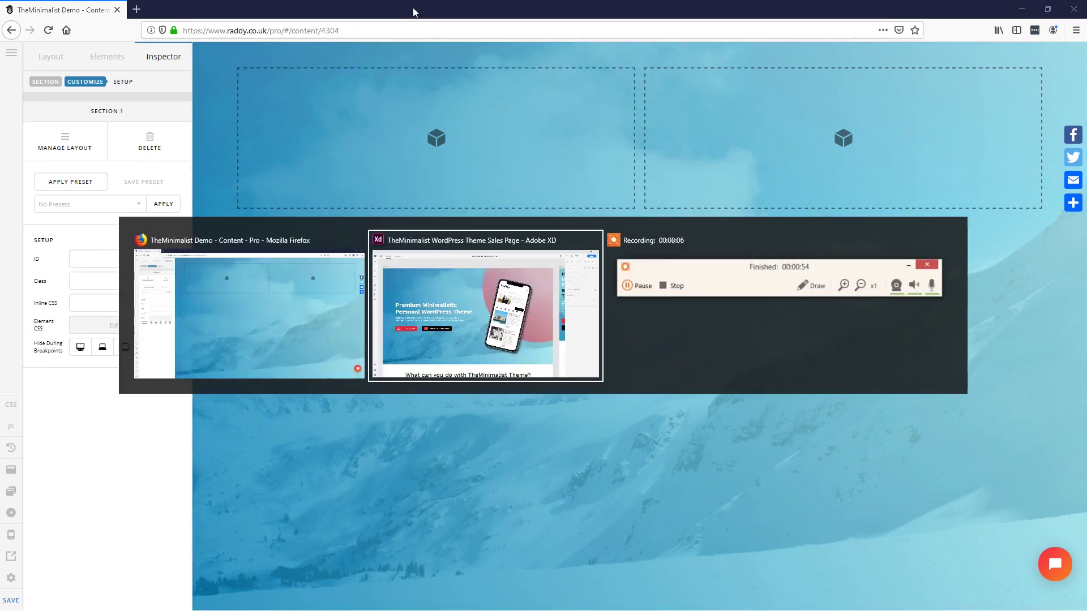
{"action": "key", "text": "alt+Tab"}
{"action": "key", "text": "alt+Tab"}
{"action": "key", "text": "alt+Tab"}
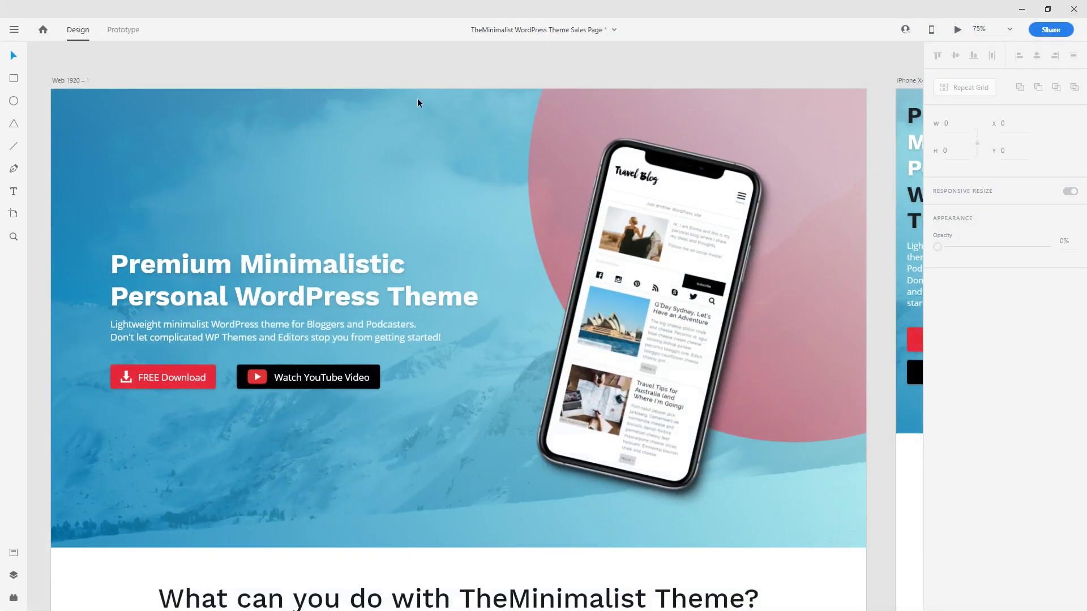
{"action": "double_click", "coordinate": [195, 275]}
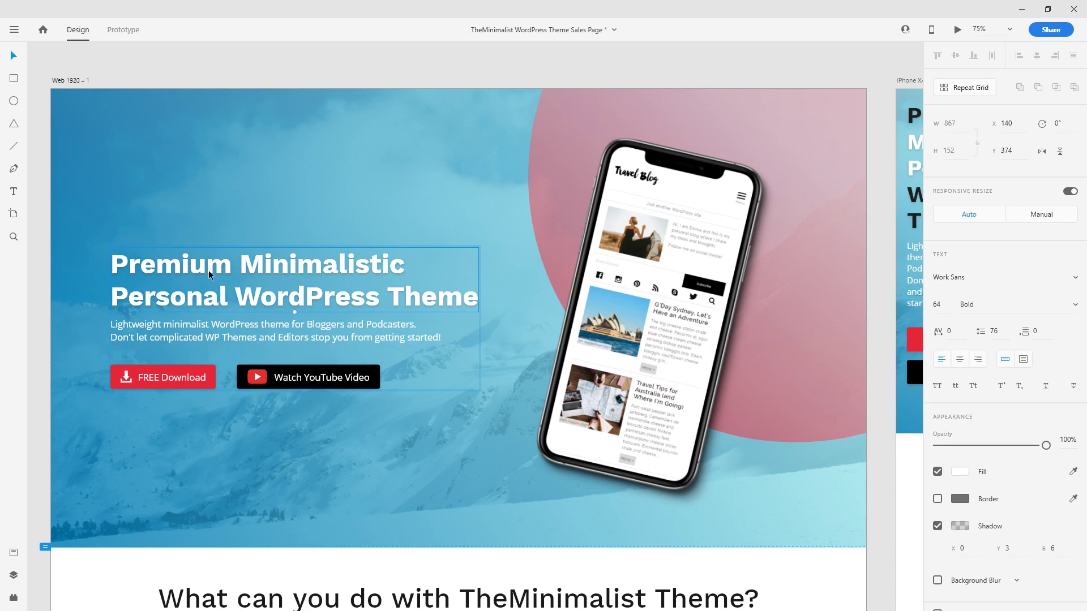
{"action": "double_click", "coordinate": [314, 290]}
{"action": "key", "text": "ctrl+c"}
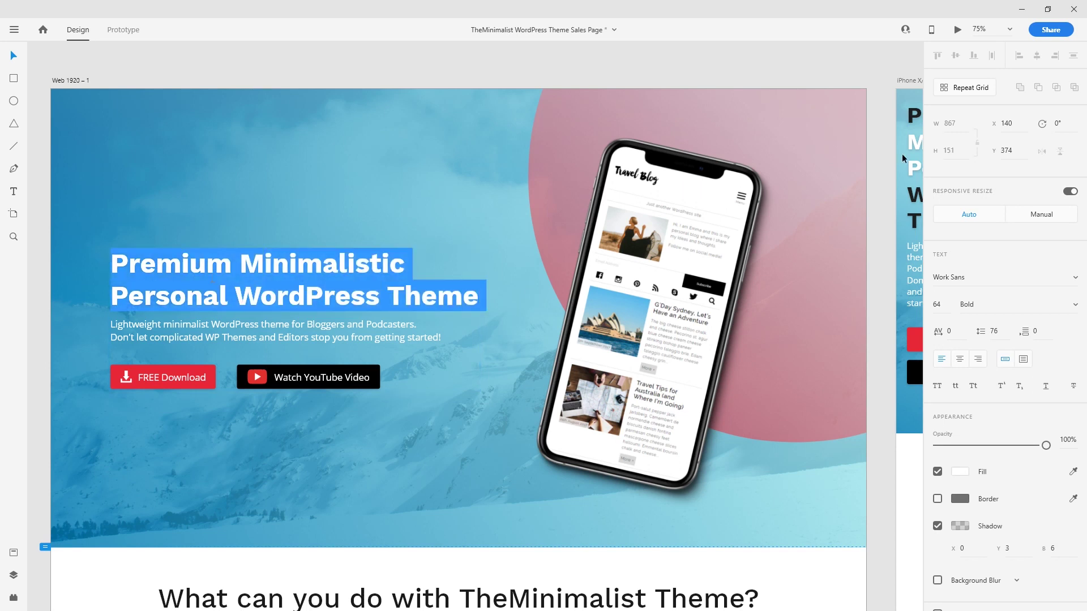
{"action": "left_click", "coordinate": [1021, 9]}
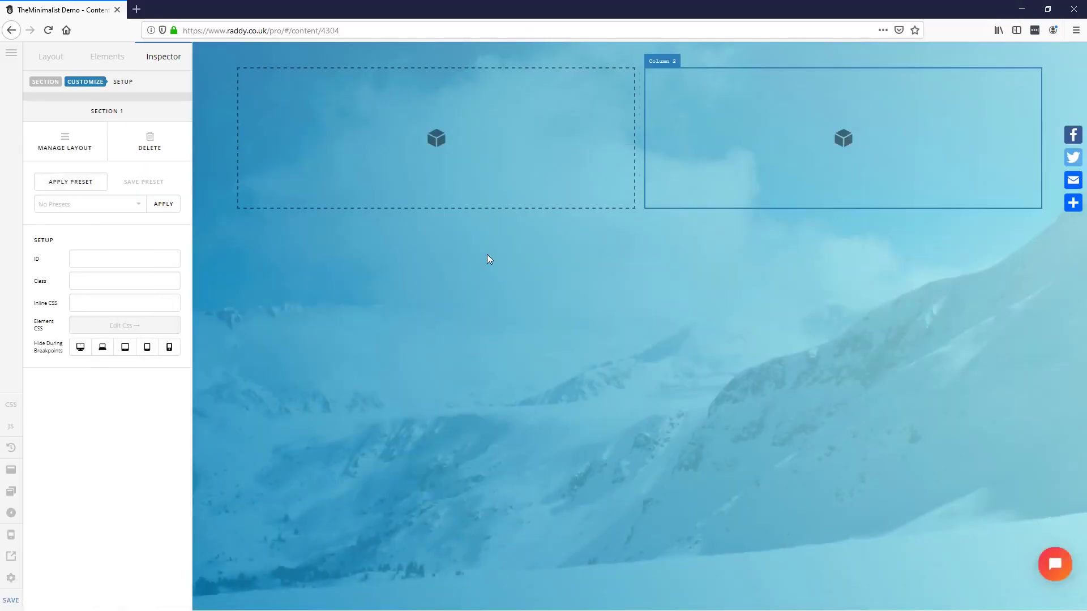
Step: Add a Headline element to Column 1 with the pasted headline text, broken onto two lines
{"action": "left_click", "coordinate": [95, 58]}
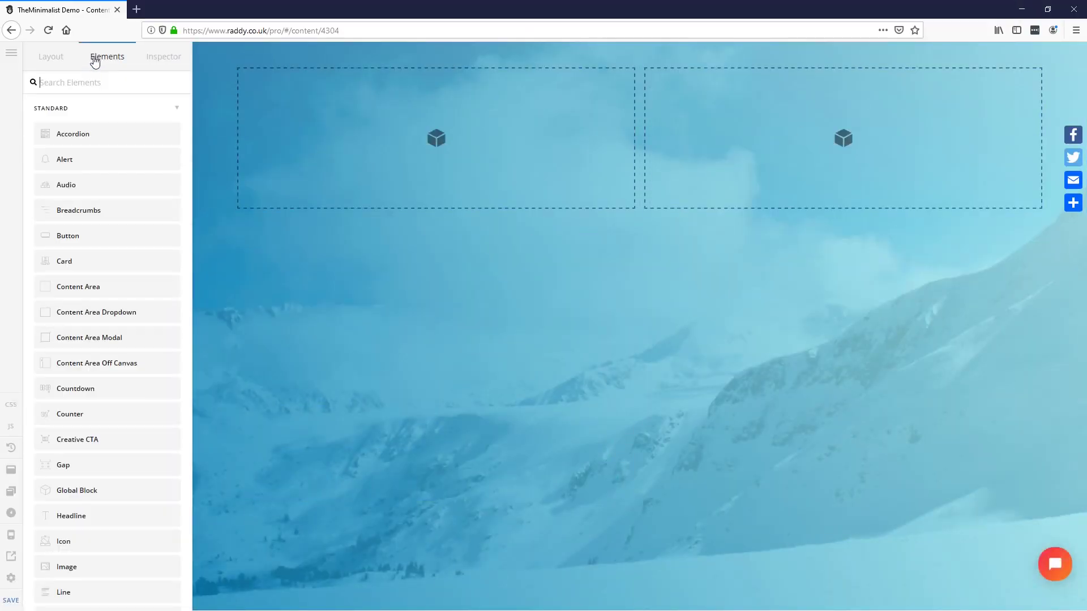
{"action": "type", "text": "head"}
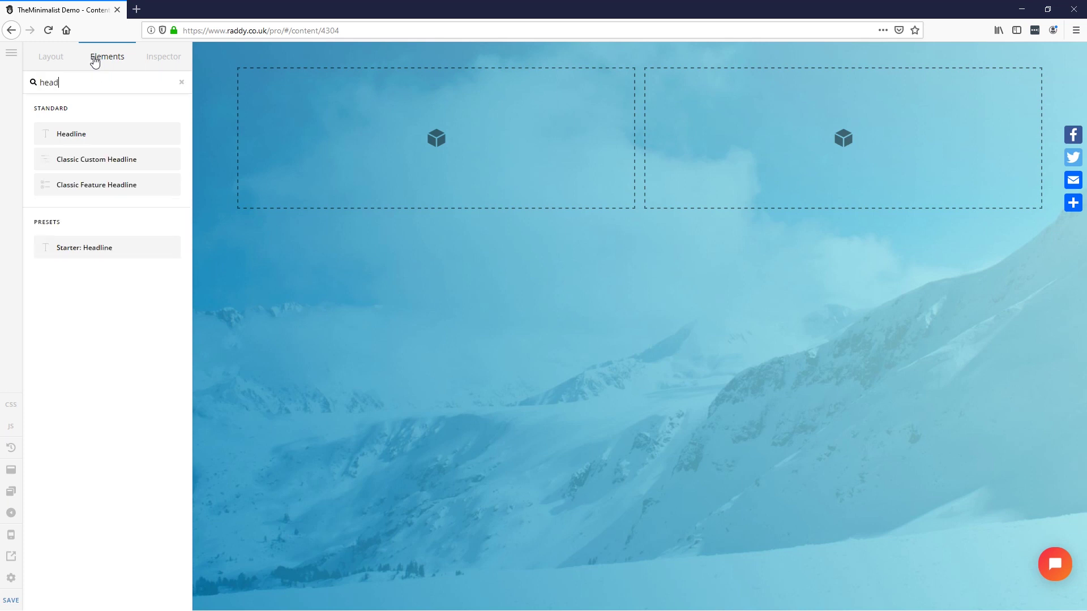
{"action": "left_click_drag", "start_coordinate": [95, 134], "coordinate": [342, 140]}
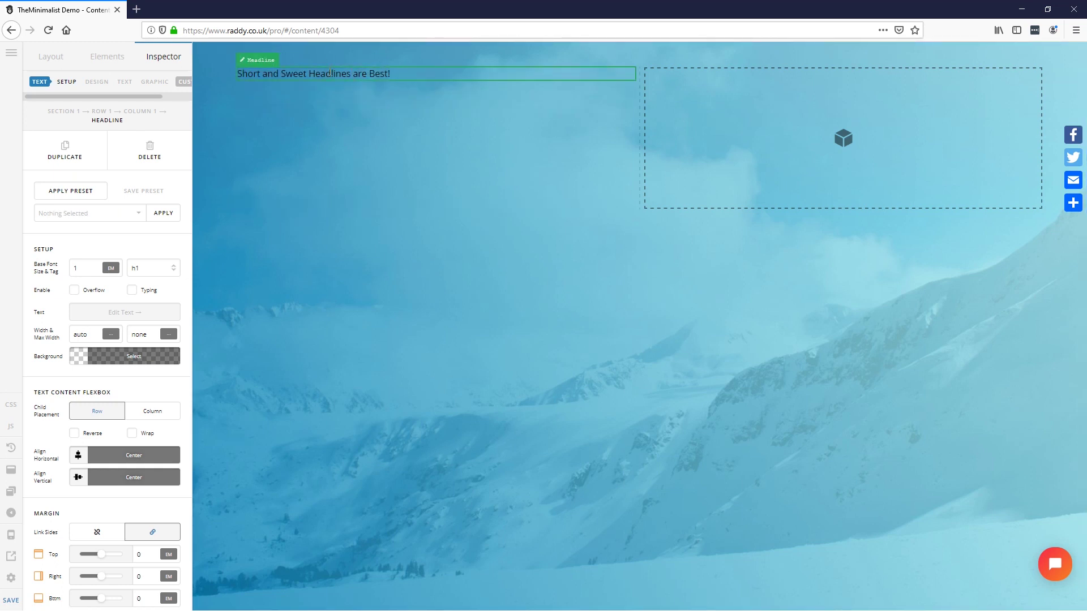
{"action": "left_click", "coordinate": [113, 313]}
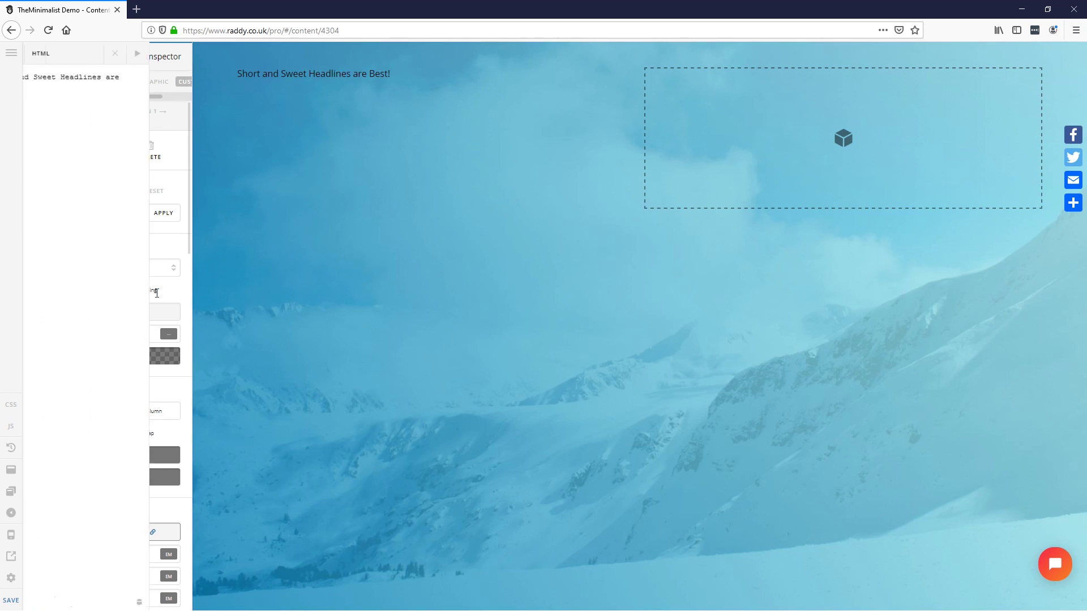
{"action": "left_click_drag", "start_coordinate": [129, 111], "coordinate": [39, 78]}
{"action": "key", "text": "ctrl+v"}
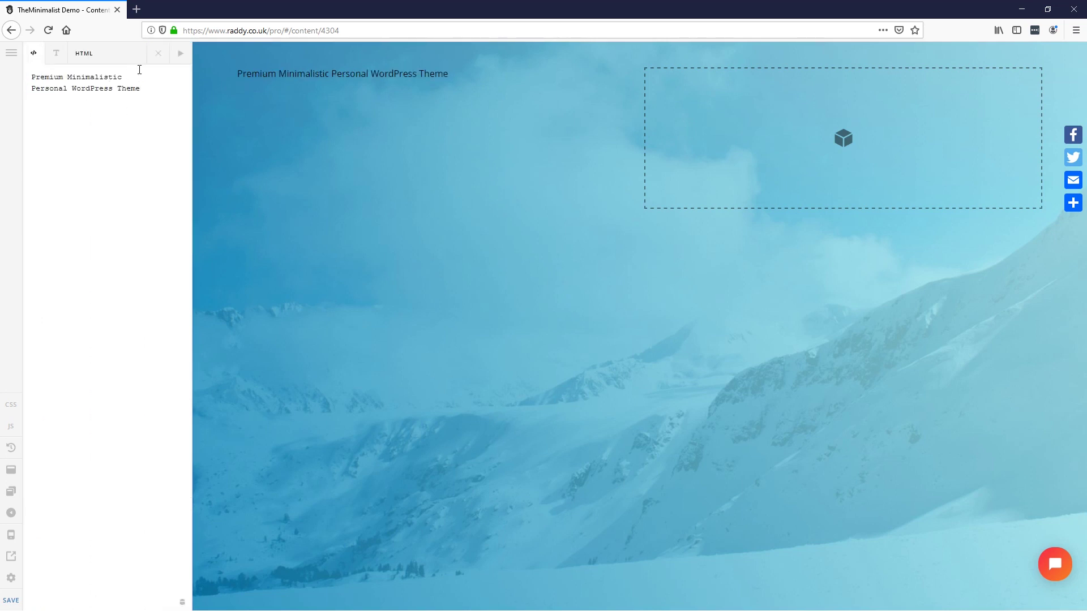
{"action": "type", "text": "<"}
{"action": "type", "text": "br/>"}
{"action": "type", "text": ">"}
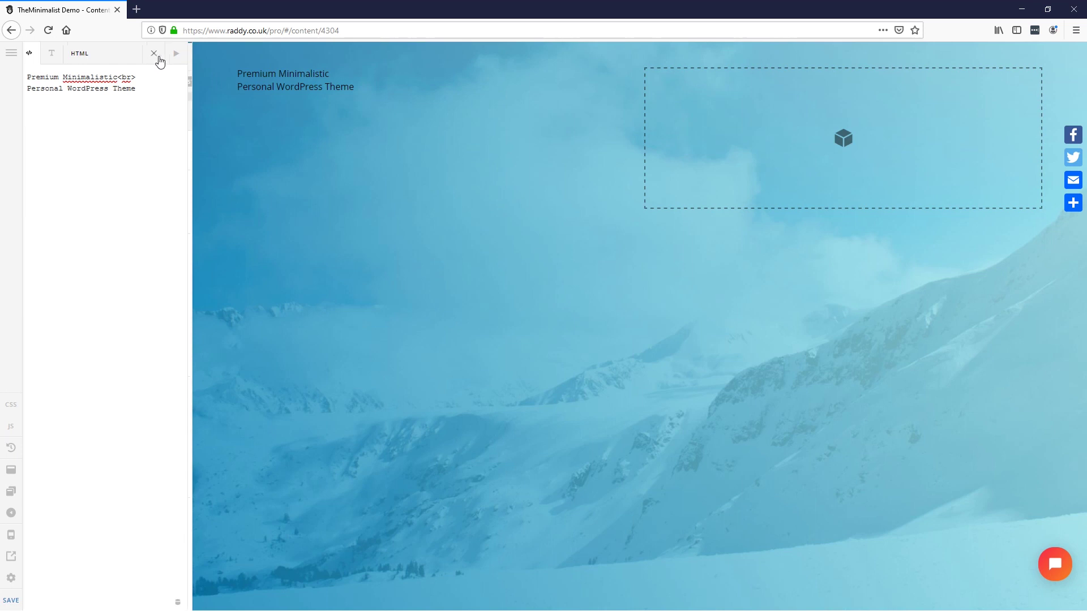
{"action": "left_click", "coordinate": [159, 54]}
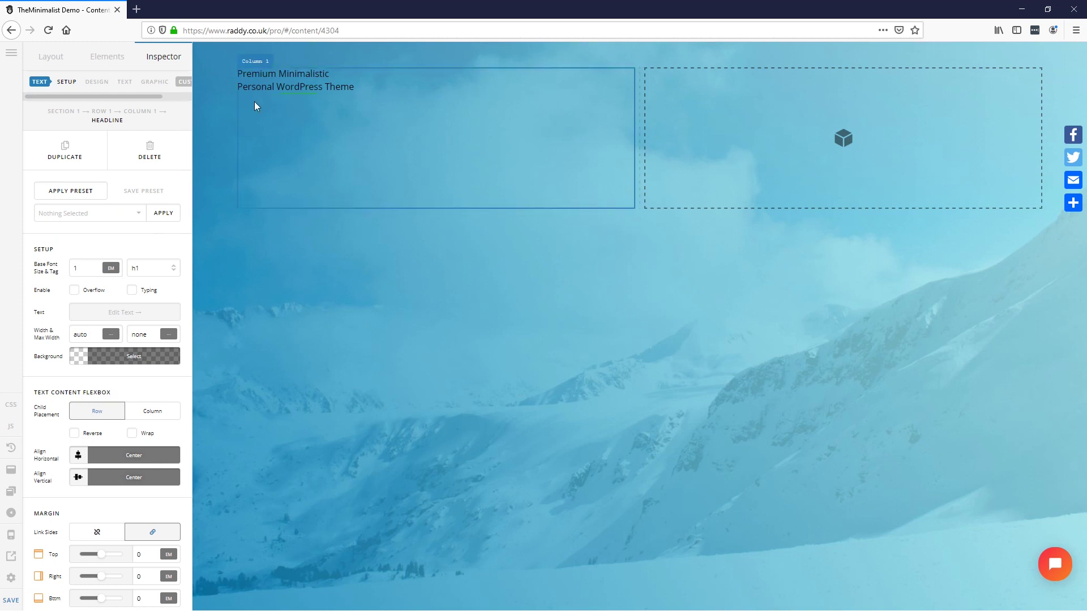
Step: Keep the headline tag as h1 and set its base font size to 23
{"action": "left_click", "coordinate": [151, 272]}
{"action": "left_click", "coordinate": [143, 295]}
{"action": "left_click", "coordinate": [58, 274]}
{"action": "type", "text": "4"}
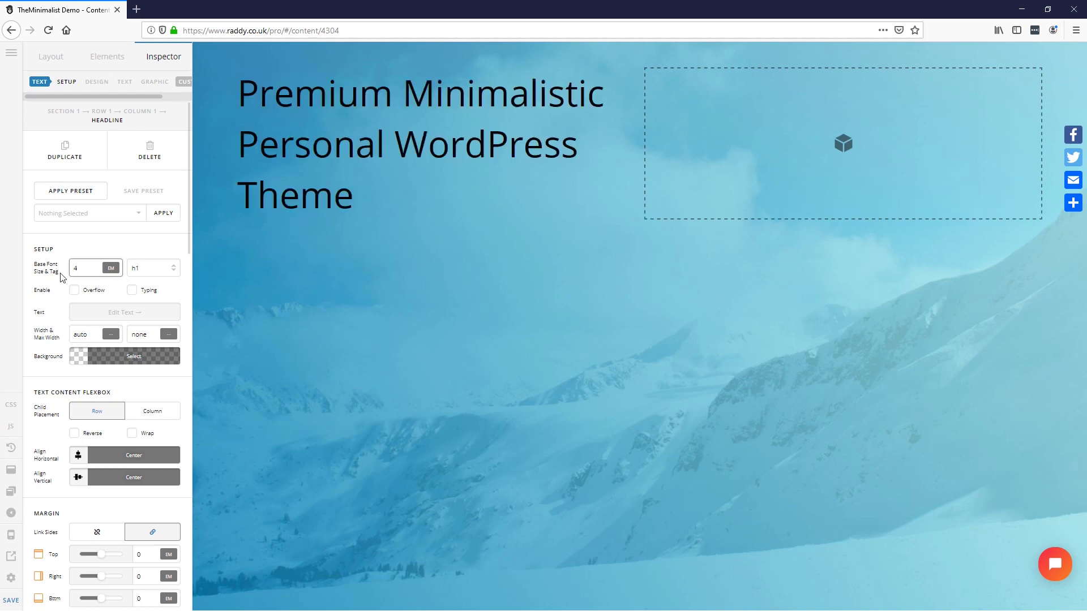
{"action": "left_click_drag", "start_coordinate": [79, 268], "coordinate": [69, 271]}
{"action": "type", "text": "2"}
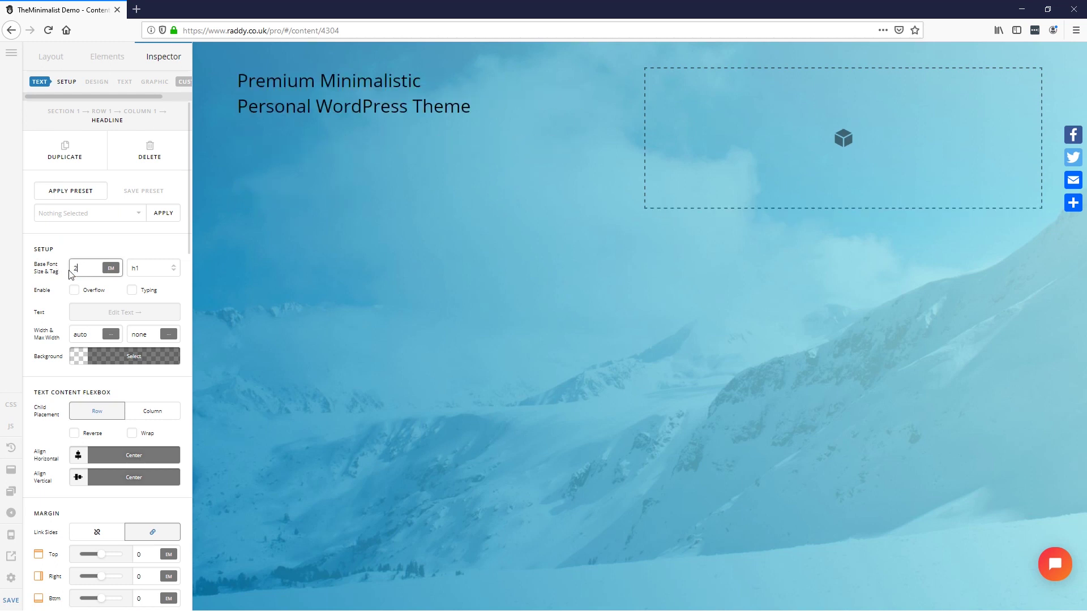
{"action": "type", "text": "3"}
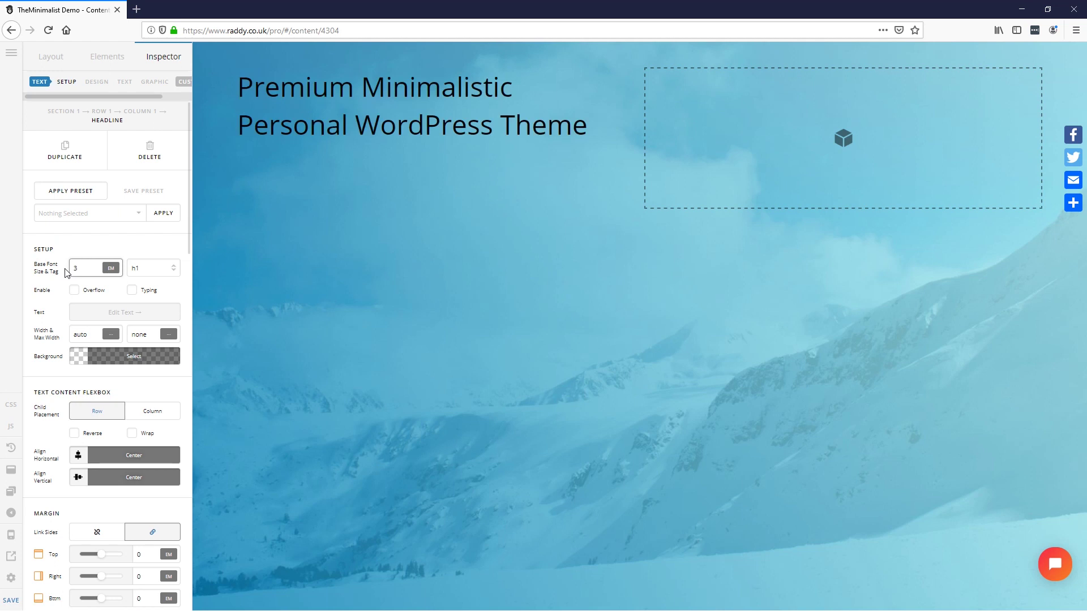
Step: Set the headline's font family to Headings
{"action": "scroll", "coordinate": [82, 461], "scroll_direction": "down", "scroll_amount": 3}
{"action": "scroll", "coordinate": [82, 462], "scroll_direction": "down", "scroll_amount": 6}
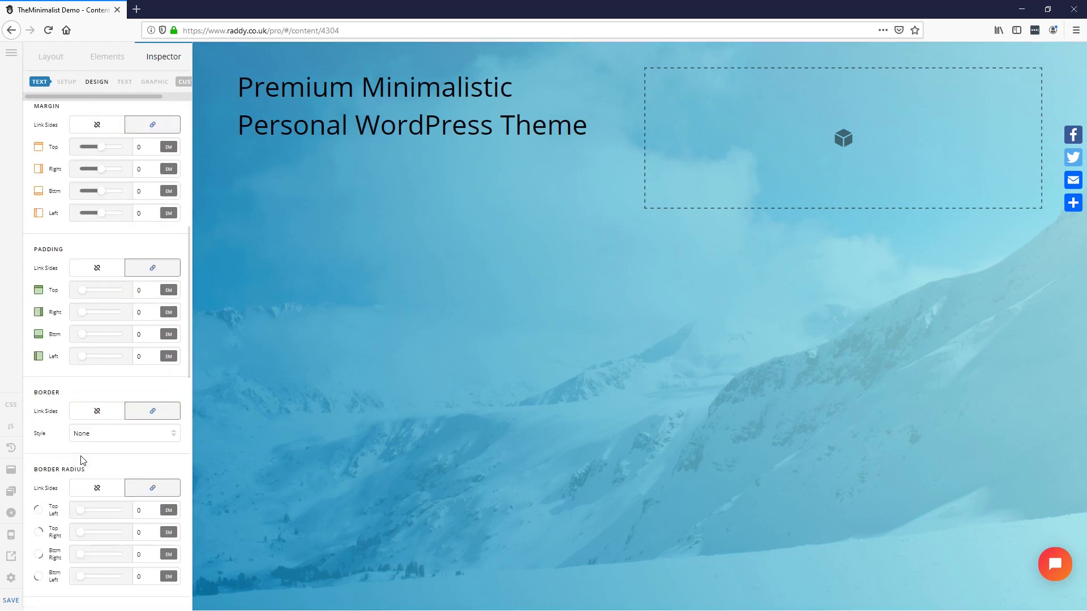
{"action": "scroll", "coordinate": [67, 416], "scroll_direction": "down", "scroll_amount": 6}
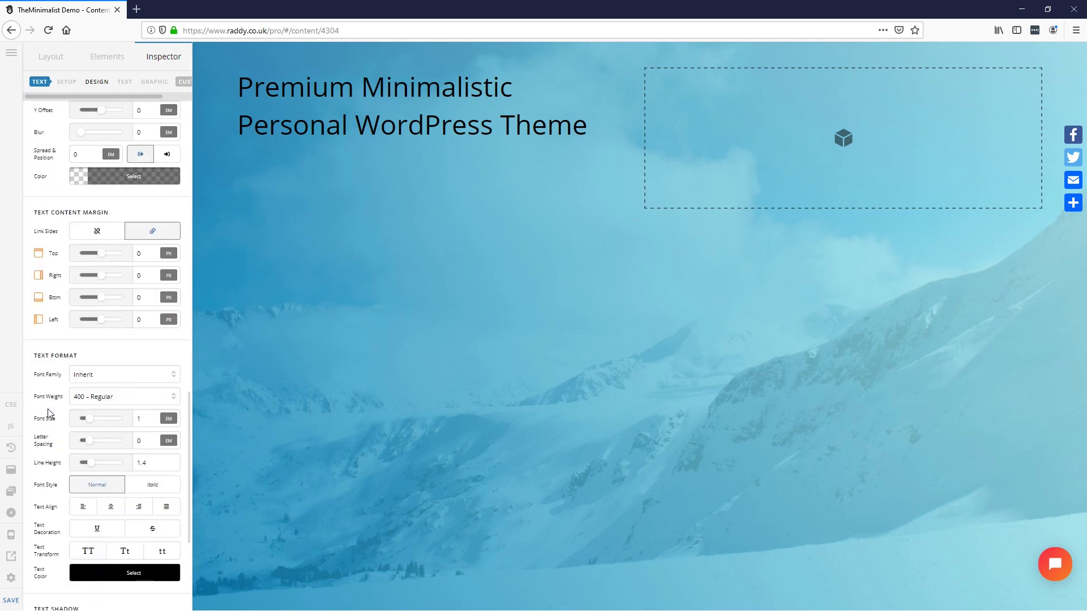
{"action": "left_click", "coordinate": [115, 324]}
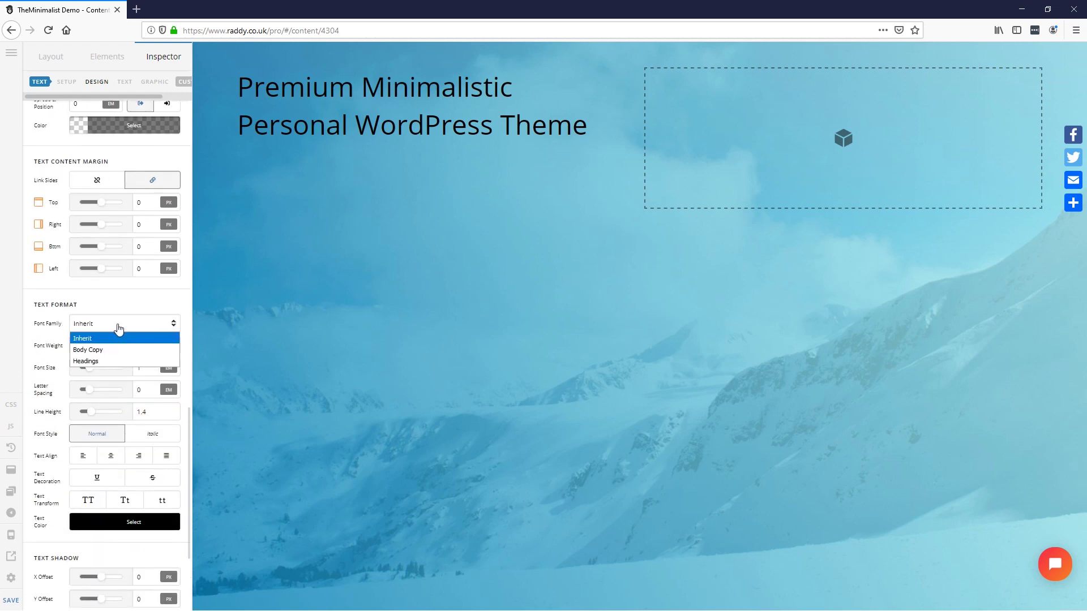
{"action": "left_click", "coordinate": [107, 362]}
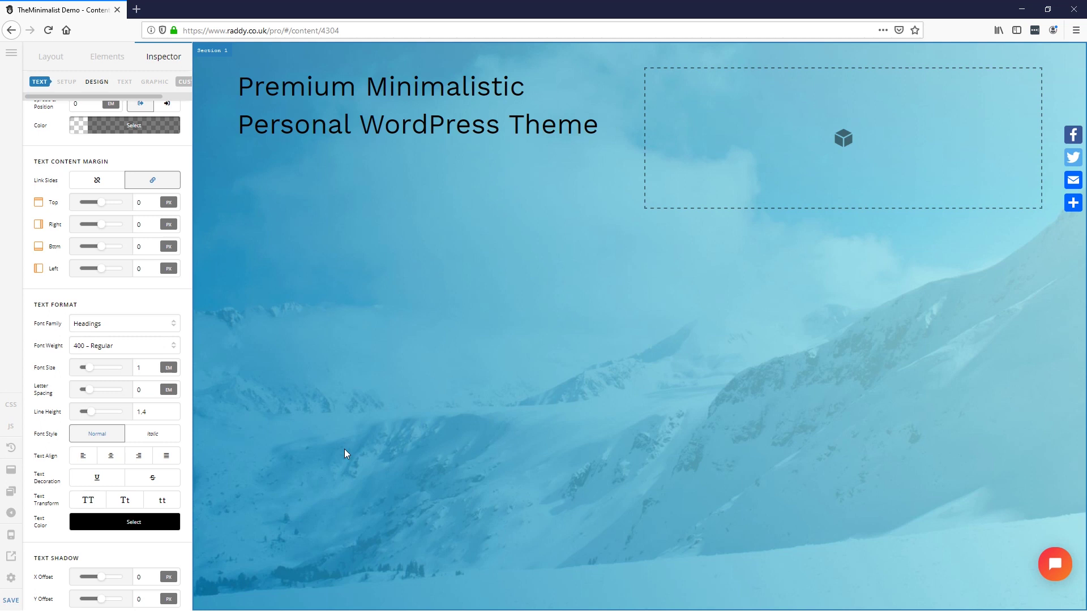
Step: Set the headline font size to 3 em and reset base font size to 1
{"action": "double_click", "coordinate": [138, 369]}
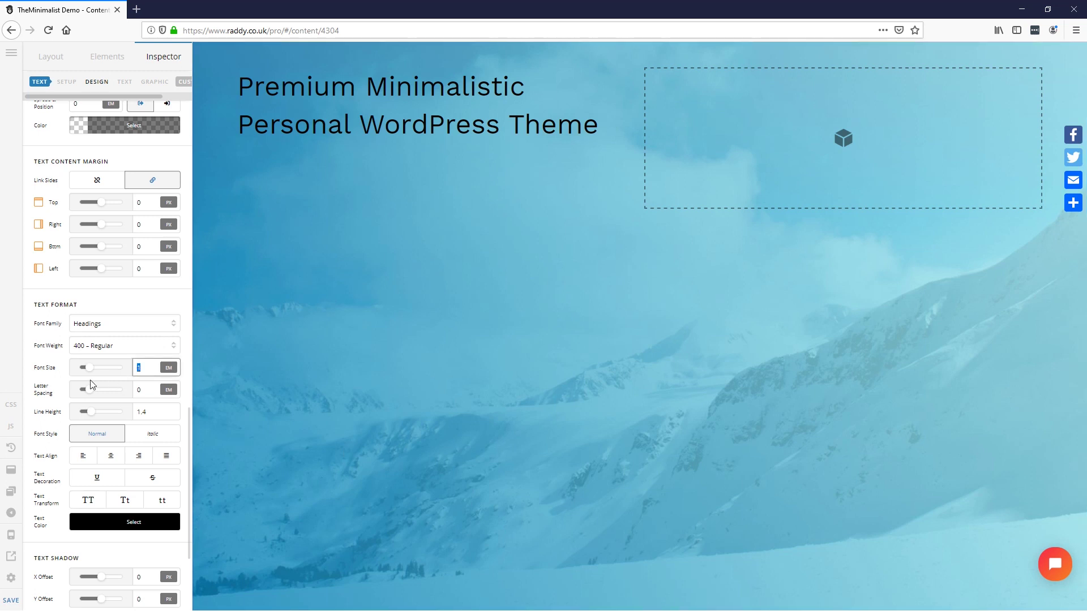
{"action": "type", "text": "3"}
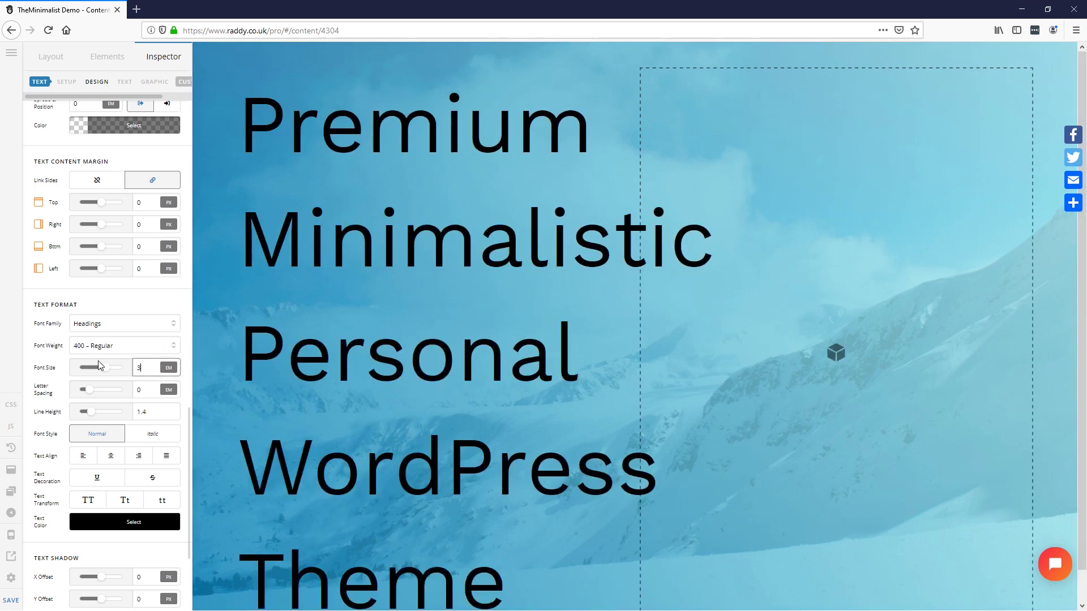
{"action": "scroll", "coordinate": [56, 201], "scroll_direction": "up", "scroll_amount": 2}
{"action": "scroll", "coordinate": [73, 133], "scroll_direction": "up", "scroll_amount": 12}
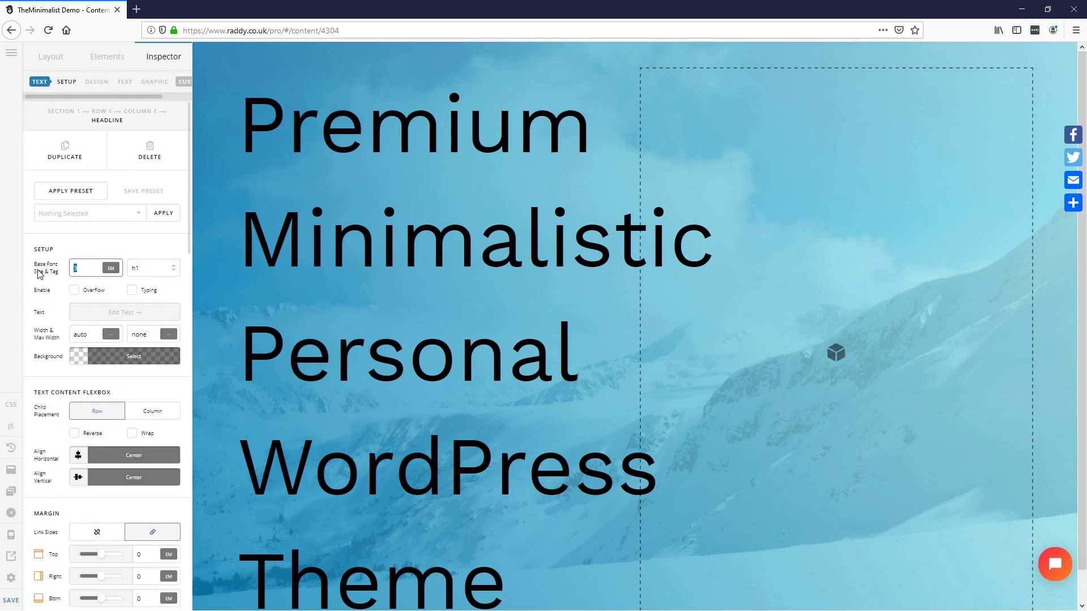
{"action": "type", "text": "1"}
Step: Make the headline 700 Bold with white text colour
{"action": "scroll", "coordinate": [123, 396], "scroll_direction": "down", "scroll_amount": 2}
{"action": "scroll", "coordinate": [113, 433], "scroll_direction": "down", "scroll_amount": 10}
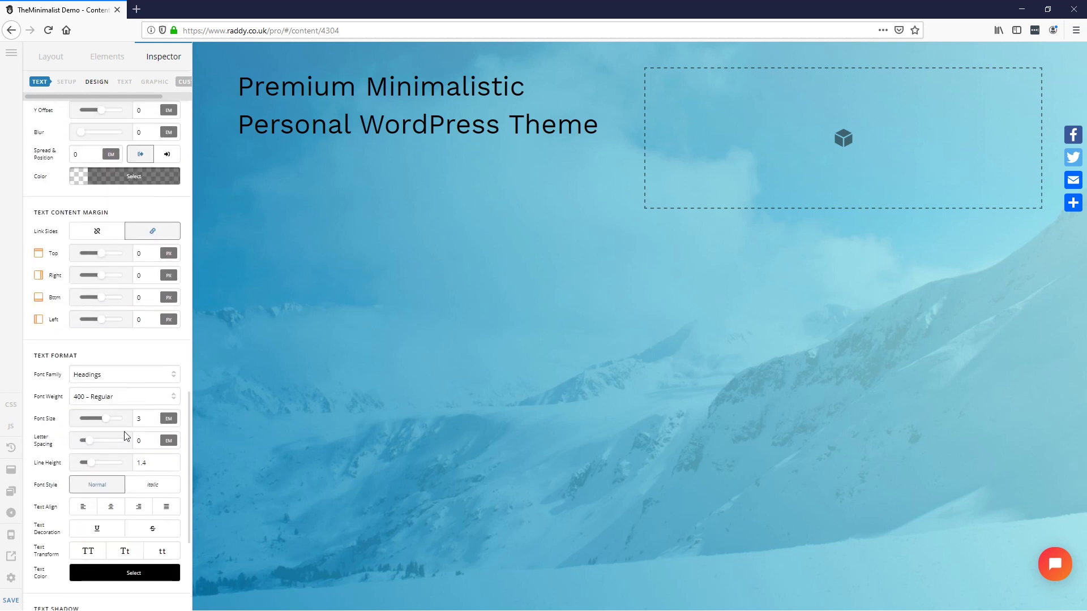
{"action": "scroll", "coordinate": [126, 436], "scroll_direction": "down", "scroll_amount": 2}
{"action": "left_click", "coordinate": [148, 333]}
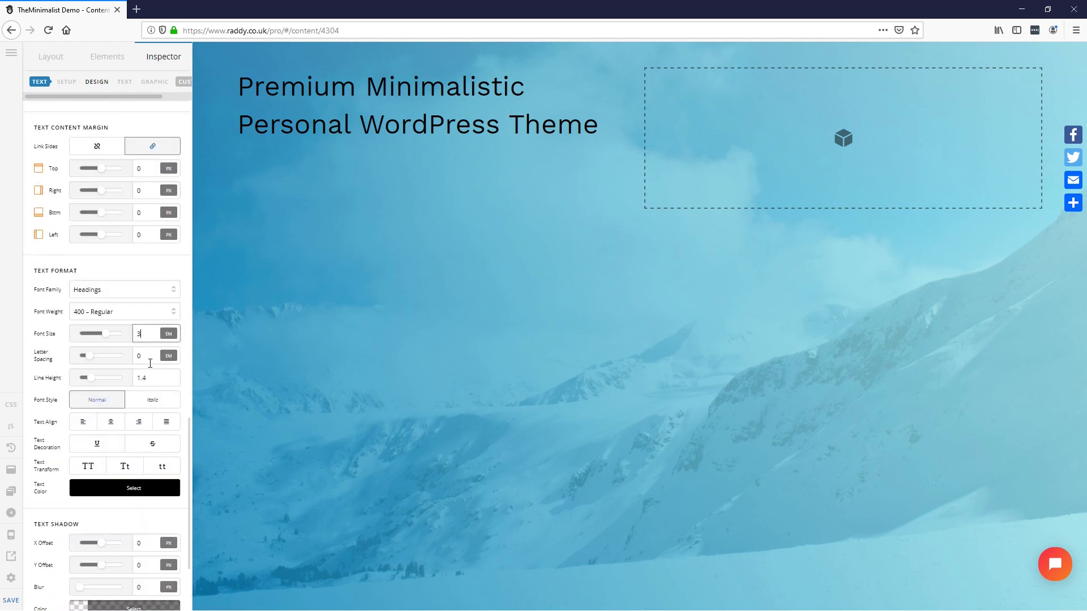
{"action": "left_click", "coordinate": [101, 313]}
{"action": "left_click", "coordinate": [96, 338]}
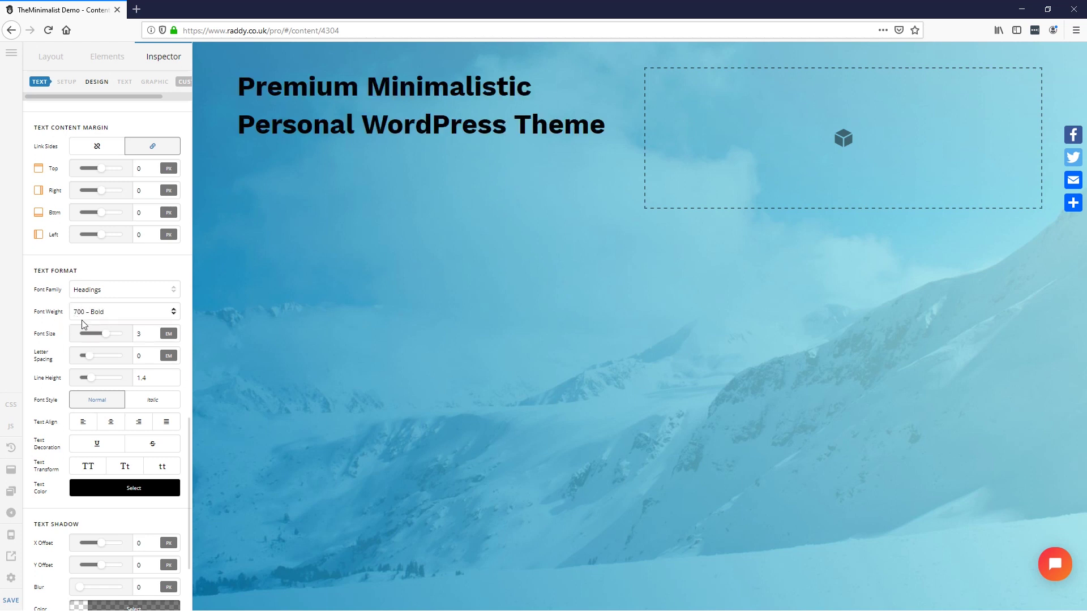
{"action": "left_click", "coordinate": [149, 489]}
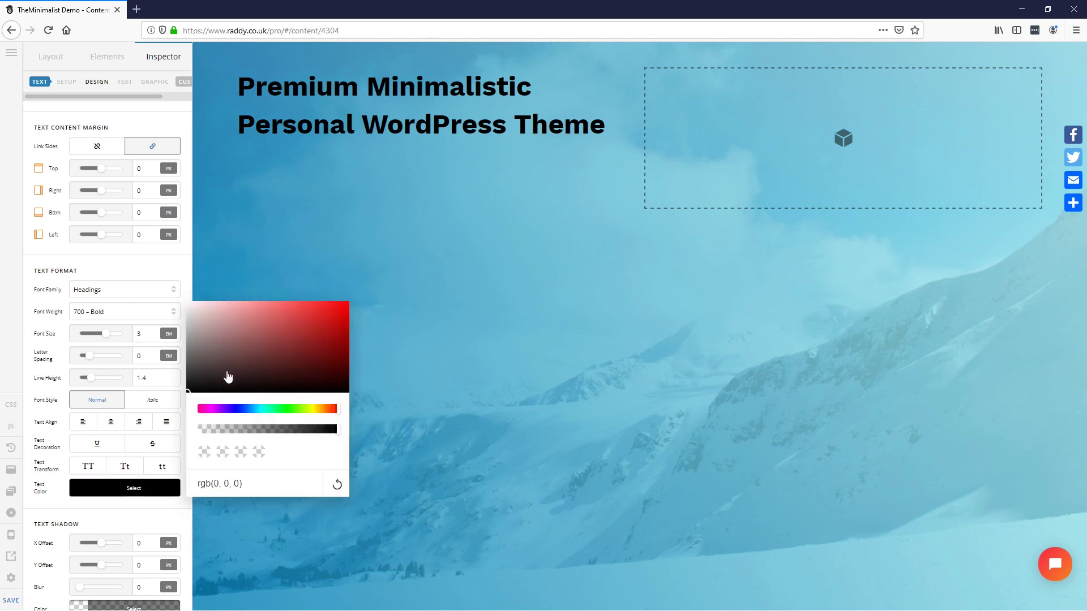
{"action": "left_click_drag", "start_coordinate": [221, 382], "coordinate": [169, 250]}
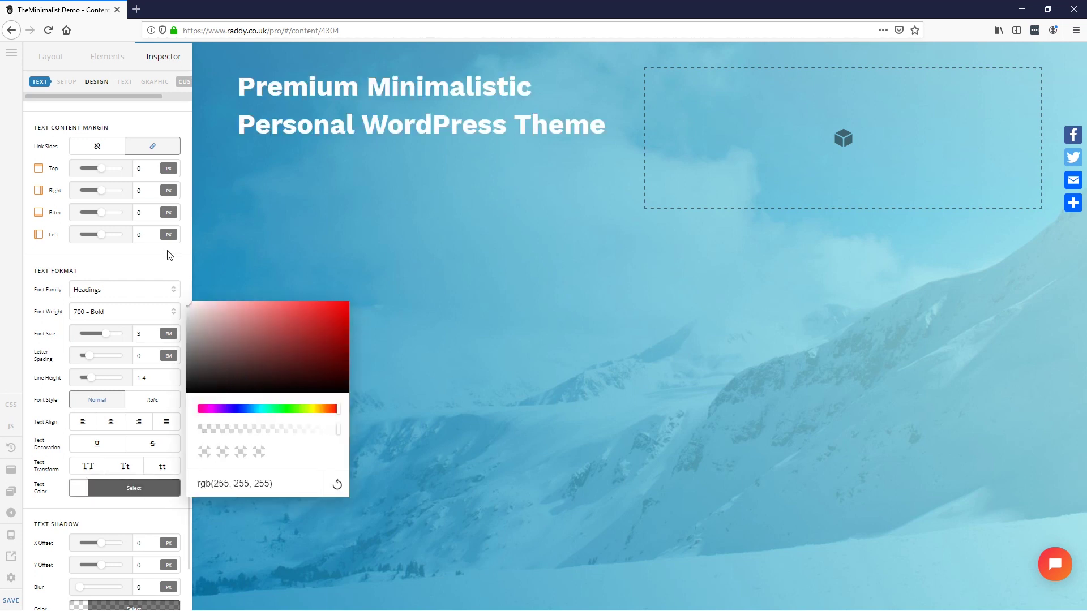
{"action": "left_click", "coordinate": [39, 369]}
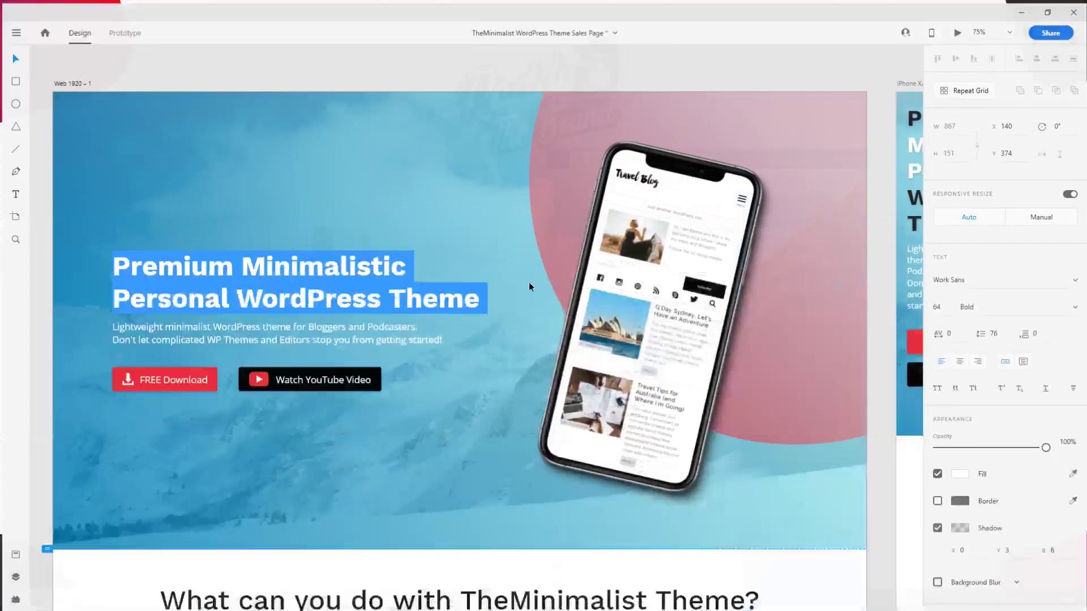
{"action": "key", "text": "Escape"}
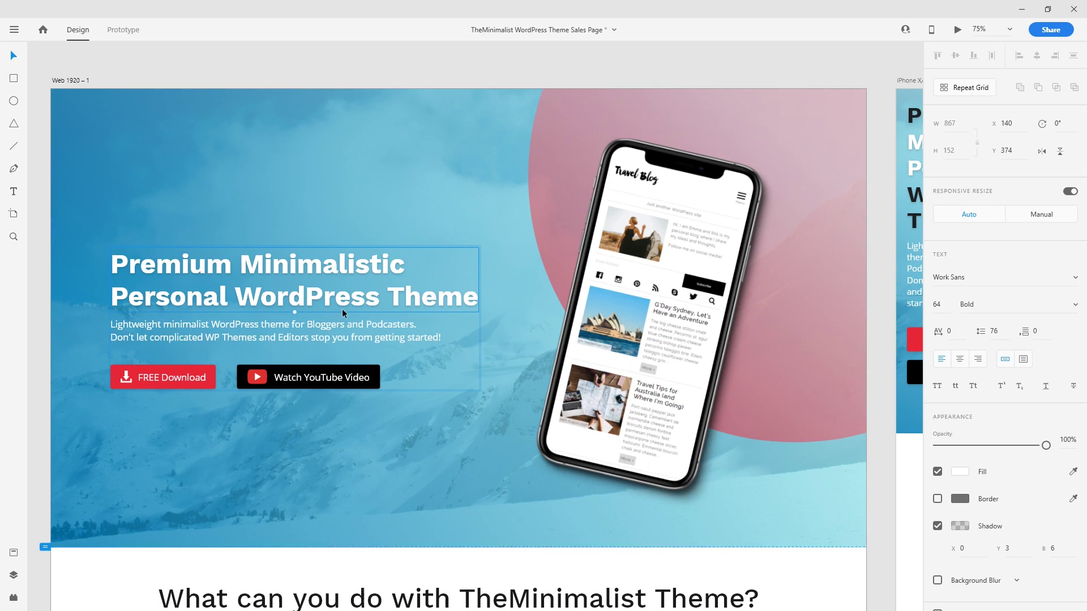
{"action": "scroll", "coordinate": [988, 523], "scroll_direction": "down", "scroll_amount": 1}
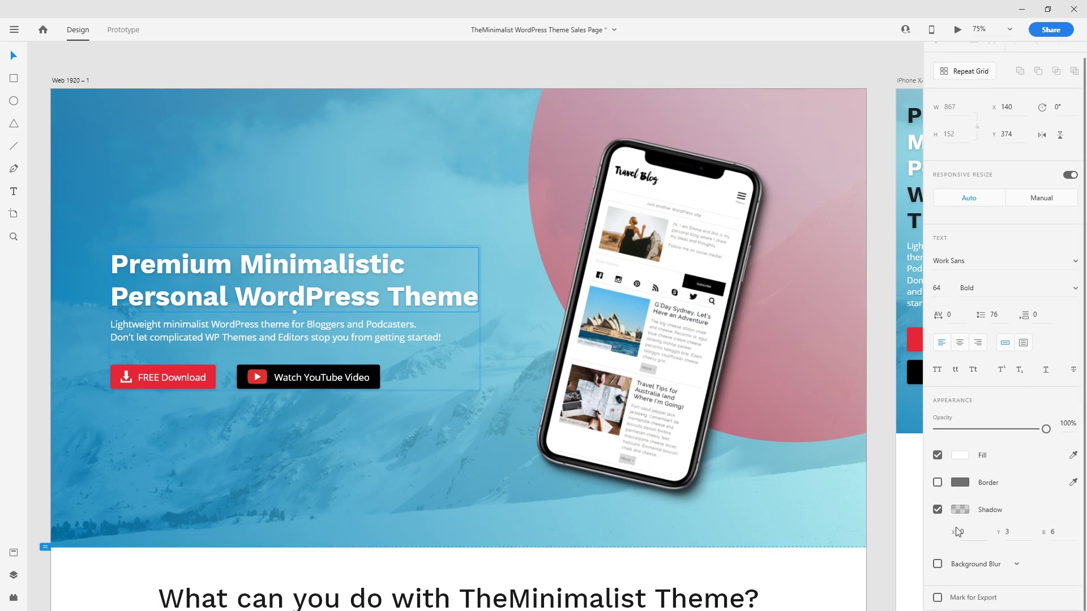
{"action": "left_click", "coordinate": [225, 218]}
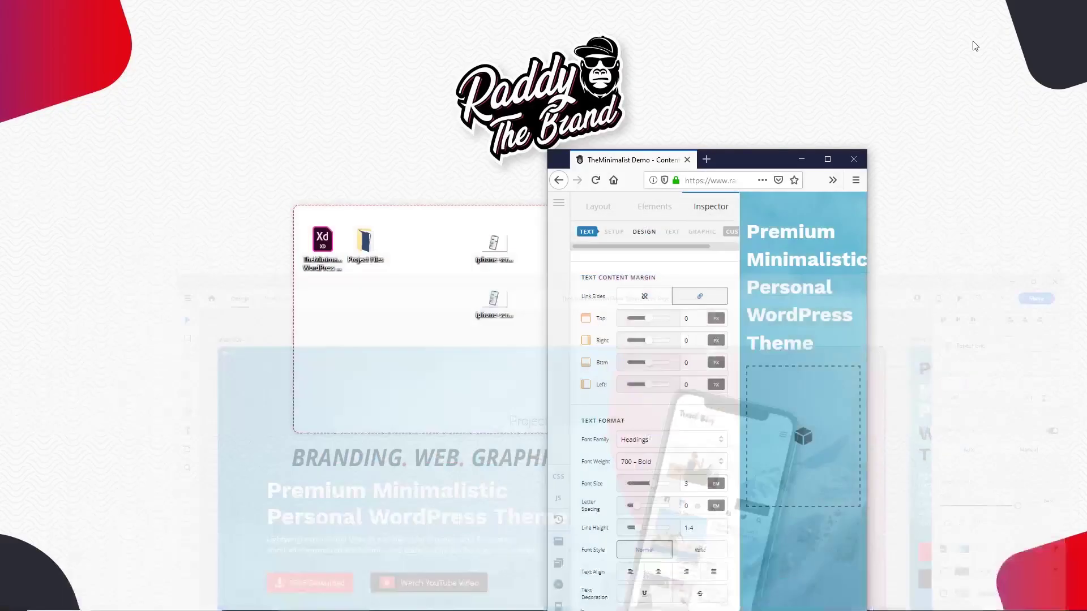
Step: Give the headline a semi-transparent black text shadow colour
{"action": "double_click", "coordinate": [695, 161]}
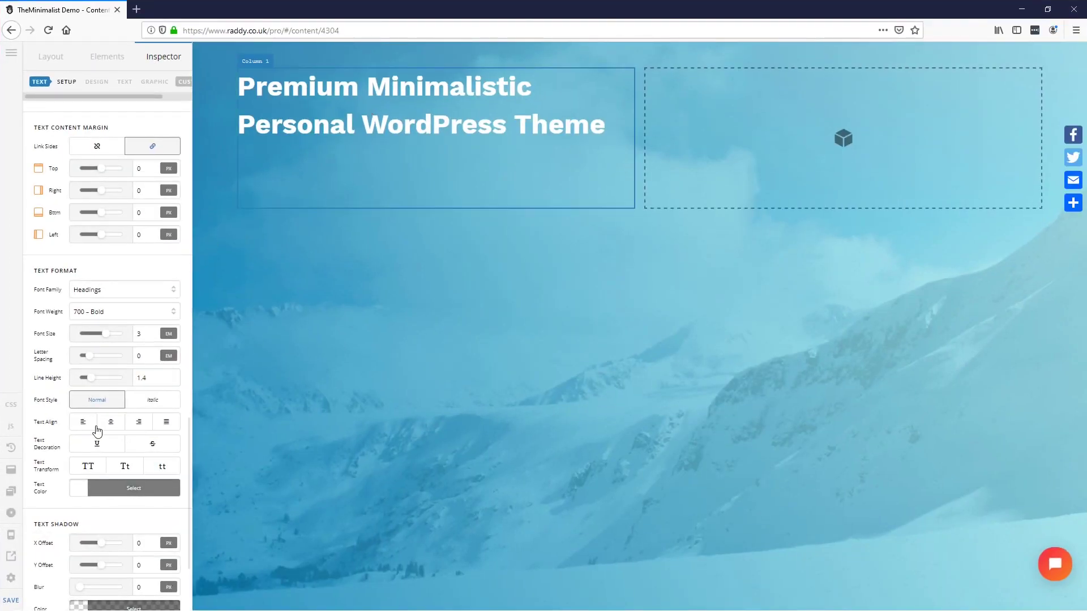
{"action": "scroll", "coordinate": [56, 496], "scroll_direction": "down", "scroll_amount": 2}
{"action": "scroll", "coordinate": [57, 496], "scroll_direction": "down", "scroll_amount": 1}
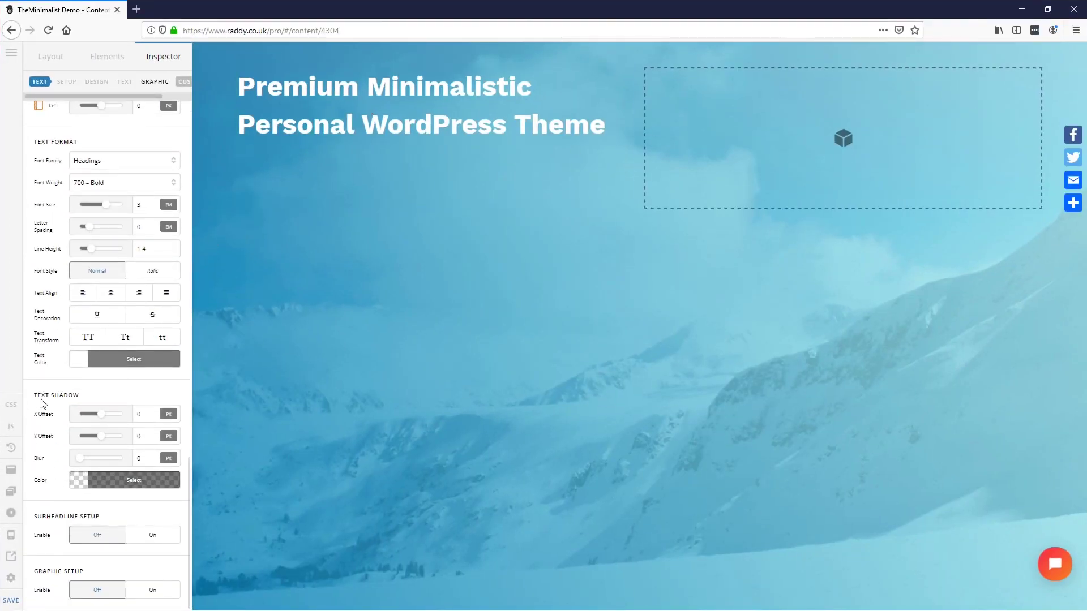
{"action": "left_click", "coordinate": [132, 482]}
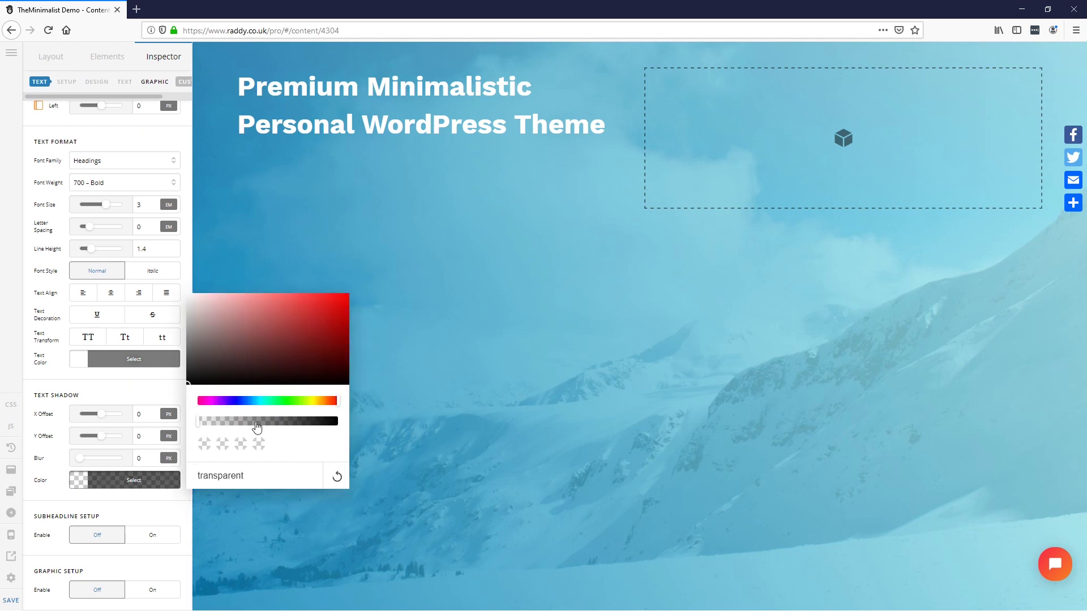
{"action": "left_click_drag", "start_coordinate": [206, 424], "coordinate": [232, 425]}
{"action": "mouse_move", "coordinate": [220, 371]}
{"action": "left_mouse_down"}
{"action": "mouse_move", "coordinate": [184, 376]}
{"action": "mouse_move", "coordinate": [167, 416]}
{"action": "mouse_move", "coordinate": [252, 422]}
{"action": "left_mouse_up"}
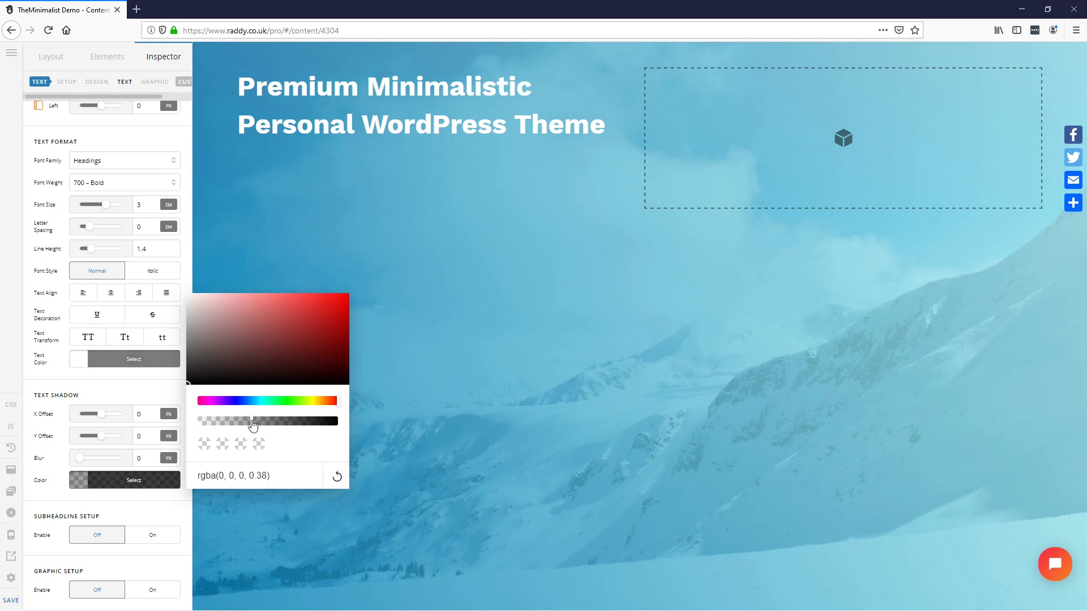
{"action": "left_click", "coordinate": [53, 474]}
Step: Set the shadow to 3 px vertical offset, 6 px blur, and 0.26 opacity
{"action": "left_click", "coordinate": [149, 433]}
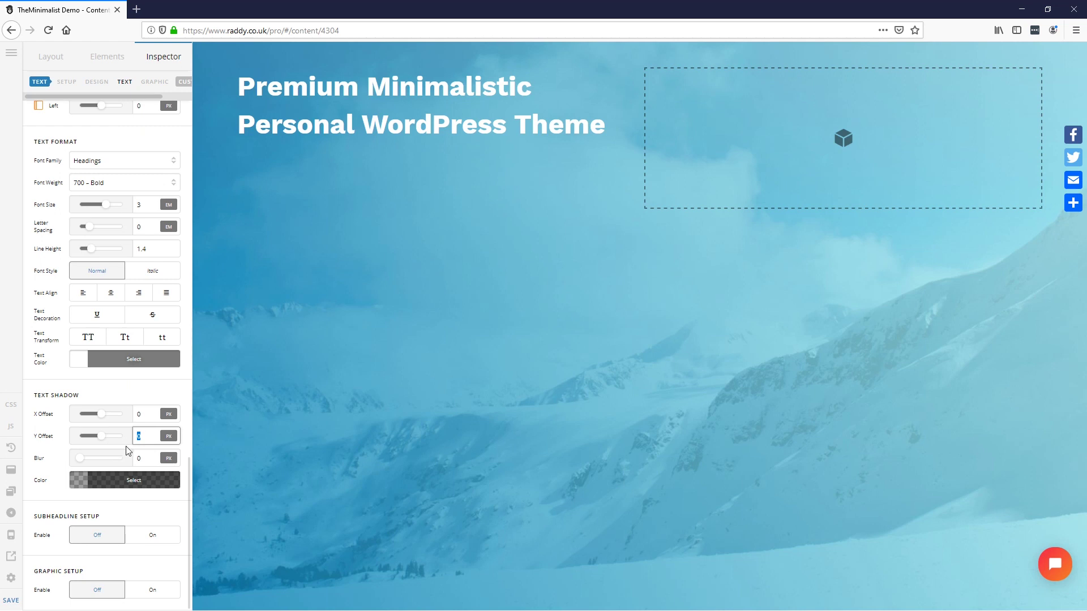
{"action": "type", "text": "3"}
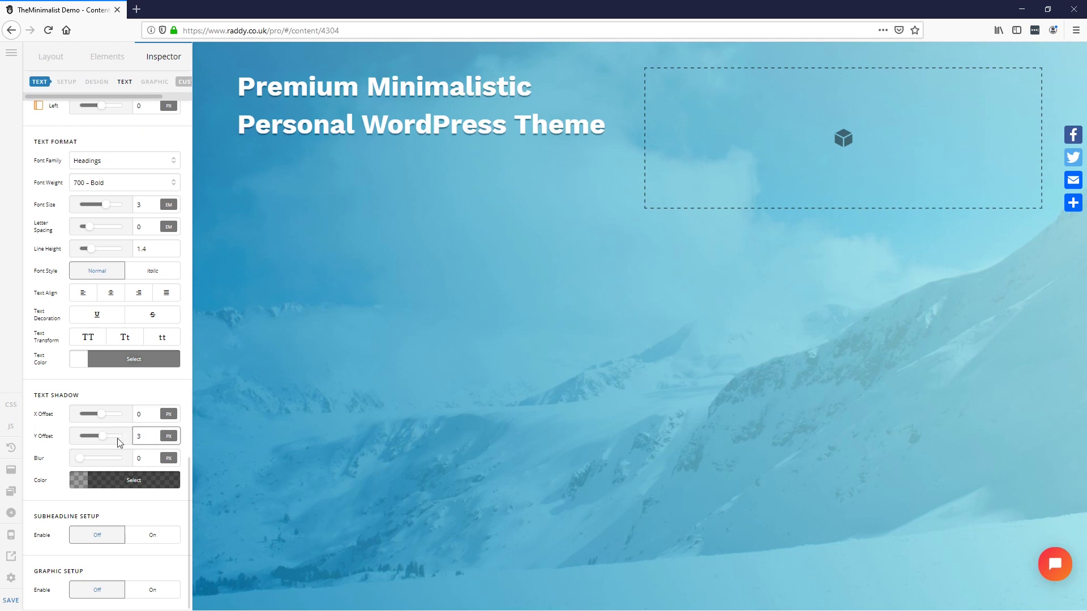
{"action": "left_click_drag", "start_coordinate": [79, 460], "coordinate": [89, 463]}
{"action": "double_click", "coordinate": [148, 457]}
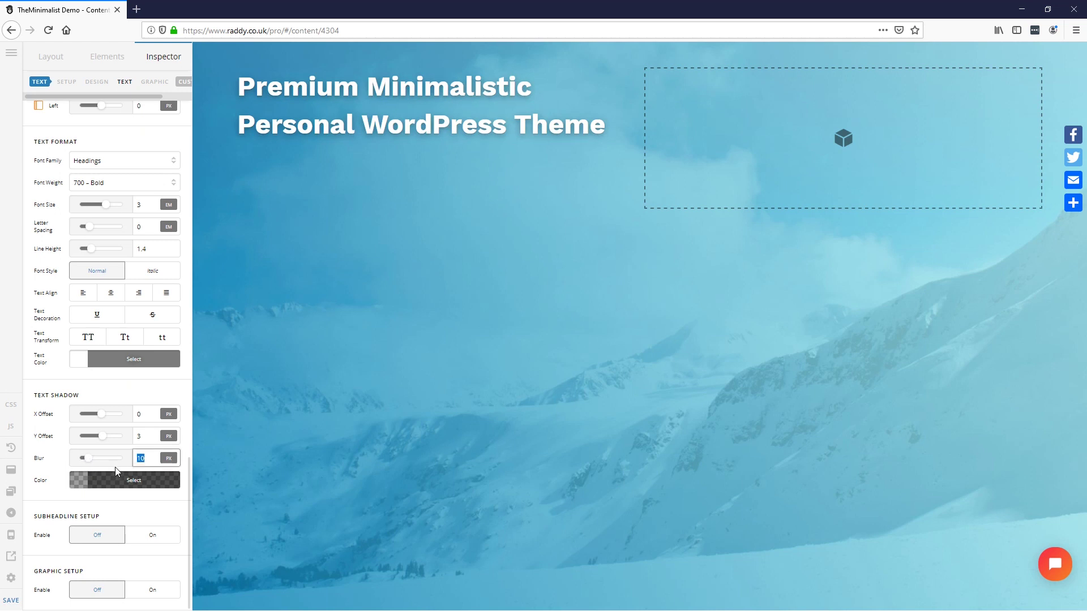
{"action": "type", "text": "8"}
{"action": "left_click_drag", "start_coordinate": [147, 461], "coordinate": [121, 465]}
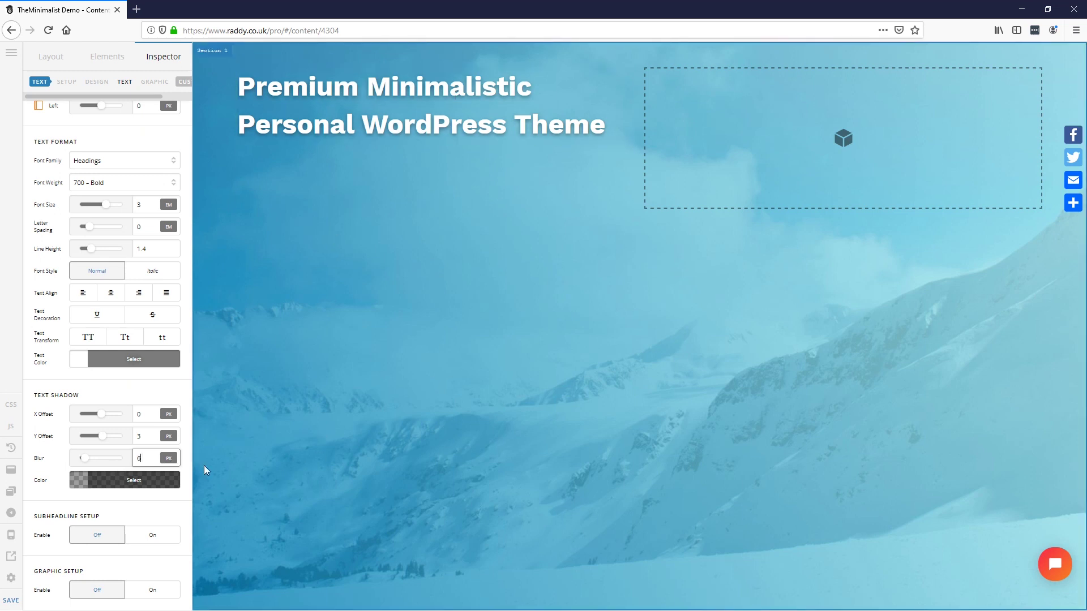
{"action": "left_click", "coordinate": [162, 479]}
{"action": "left_click_drag", "start_coordinate": [243, 425], "coordinate": [233, 426]}
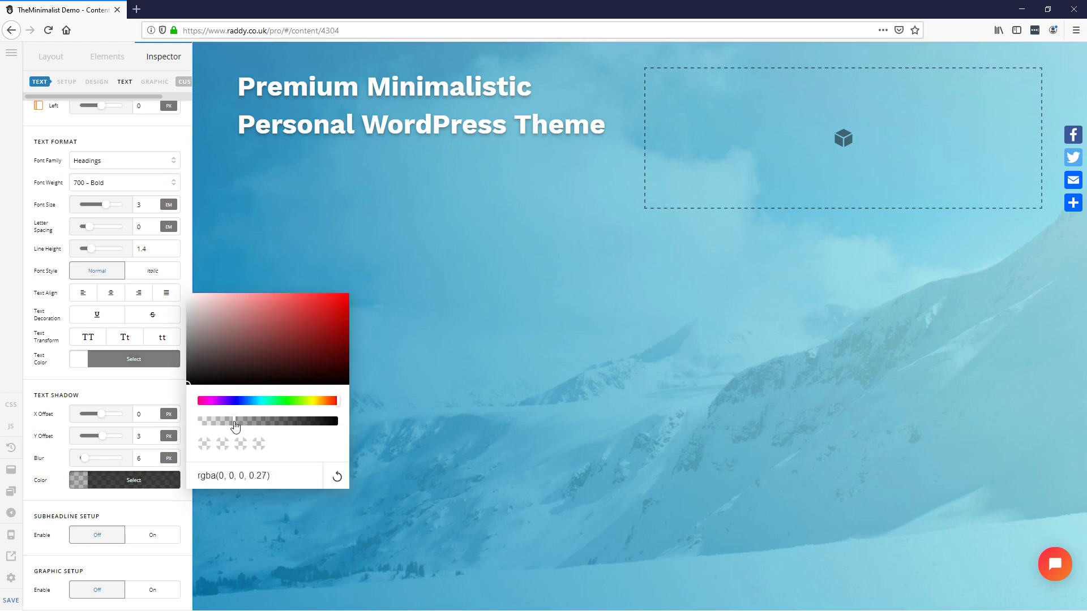
{"action": "left_click", "coordinate": [92, 508]}
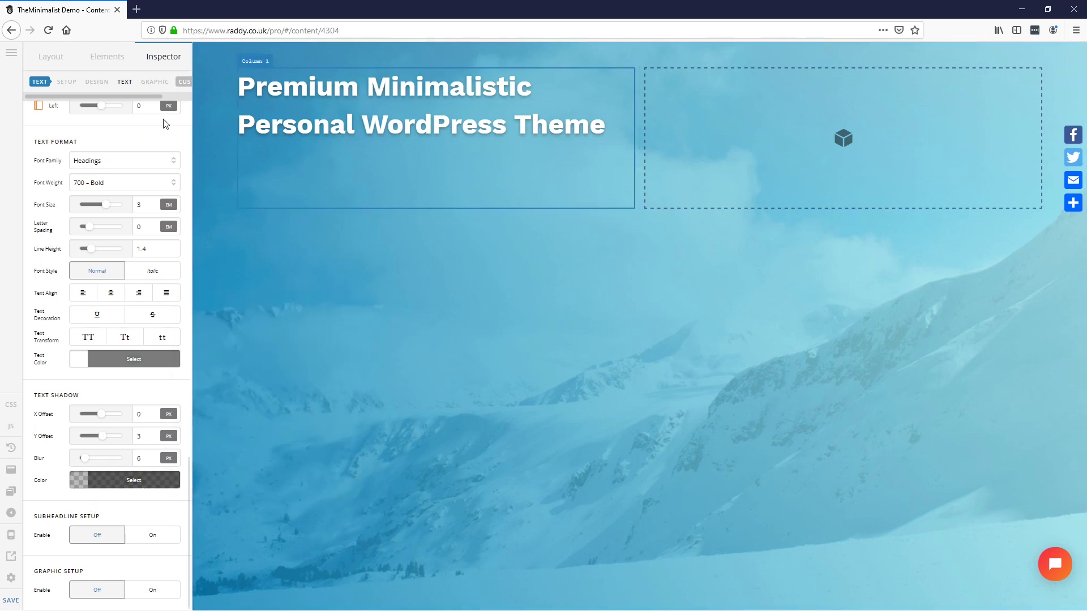
Step: Check the subtitle text in the Adobe XD mockup
{"action": "left_click_drag", "start_coordinate": [579, 2], "coordinate": [491, 1]}
{"action": "key", "text": "alt+Tab"}
{"action": "key", "text": "alt+Tab"}
{"action": "key", "text": "alt+Tab"}
{"action": "key", "text": "alt+Tab"}
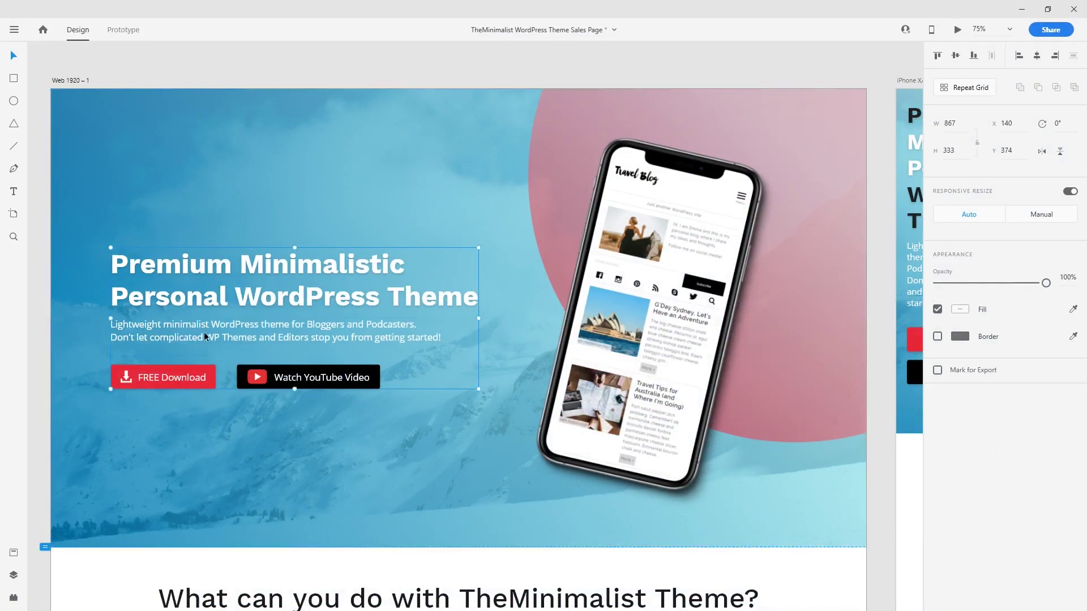
{"action": "double_click", "coordinate": [168, 329]}
{"action": "double_click", "coordinate": [189, 325]}
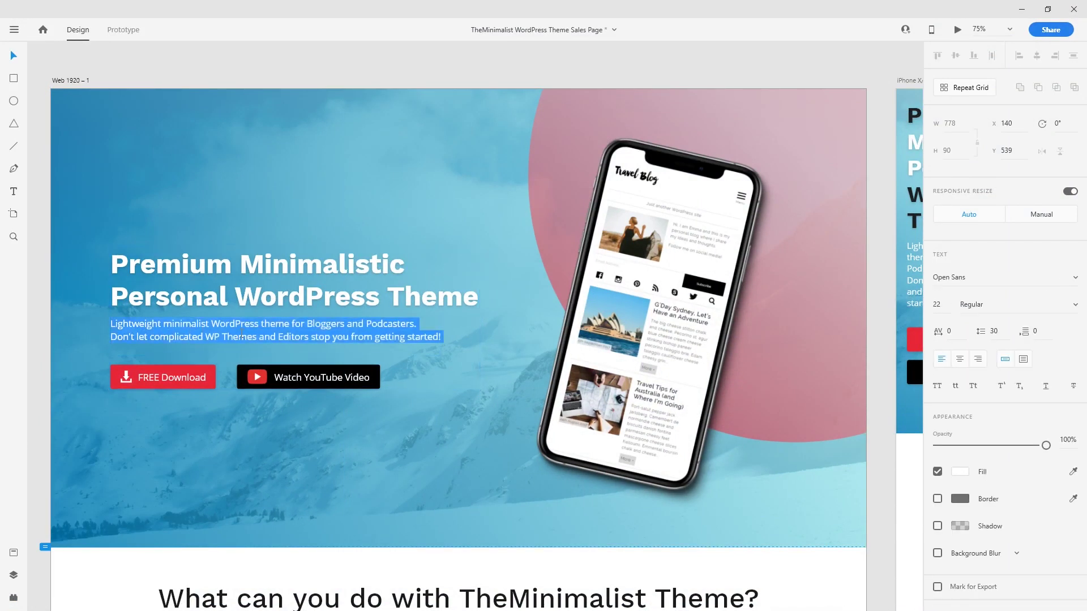
{"action": "left_click", "coordinate": [1021, 9]}
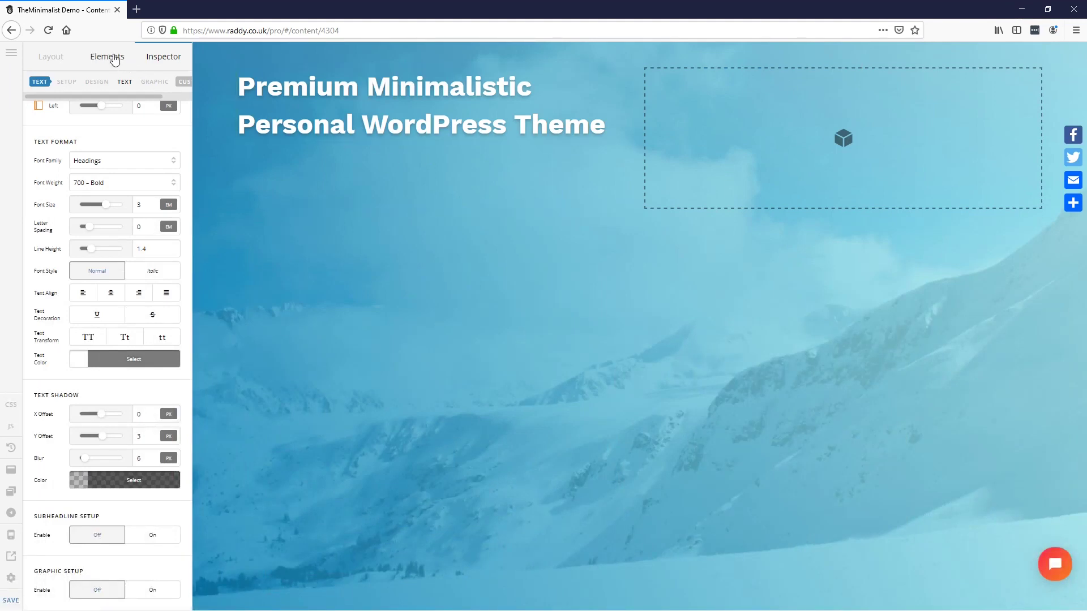
Step: Add a Text element beneath the headline
{"action": "left_click", "coordinate": [113, 58]}
{"action": "left_click", "coordinate": [102, 81]}
{"action": "type", "text": "te"}
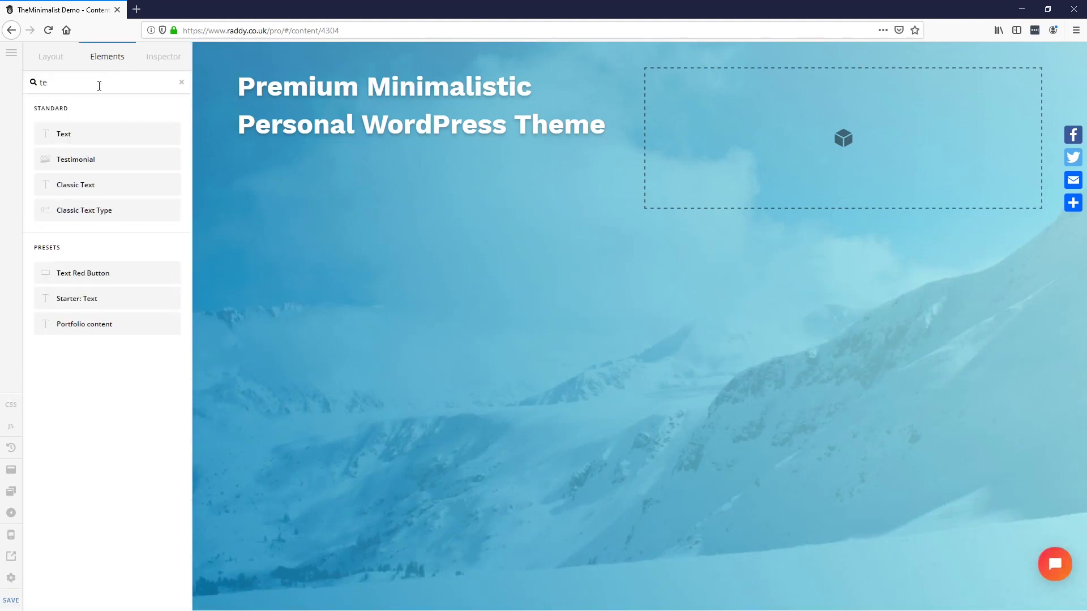
{"action": "left_click_drag", "start_coordinate": [317, 172], "coordinate": [319, 172]}
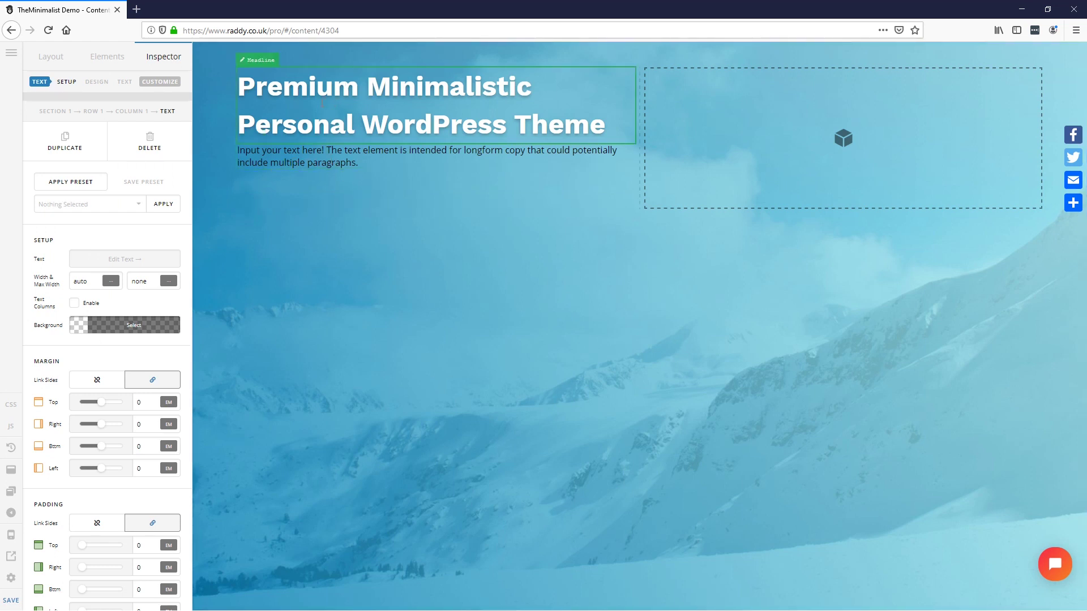
Step: Set the headline's bottom margin to 1 em
{"action": "left_click", "coordinate": [318, 108]}
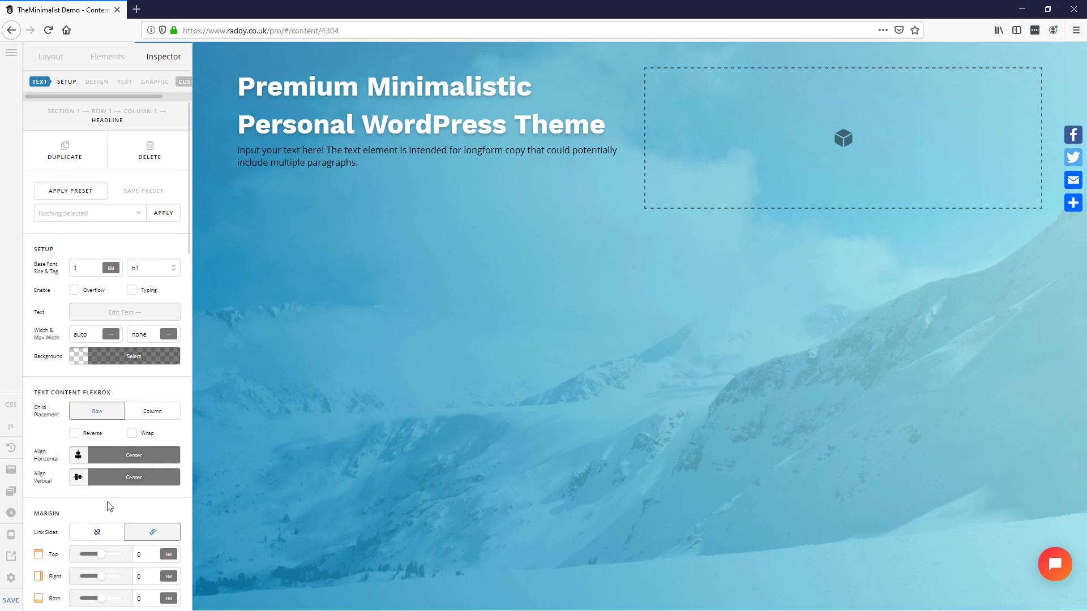
{"action": "scroll", "coordinate": [111, 504], "scroll_direction": "down", "scroll_amount": 3}
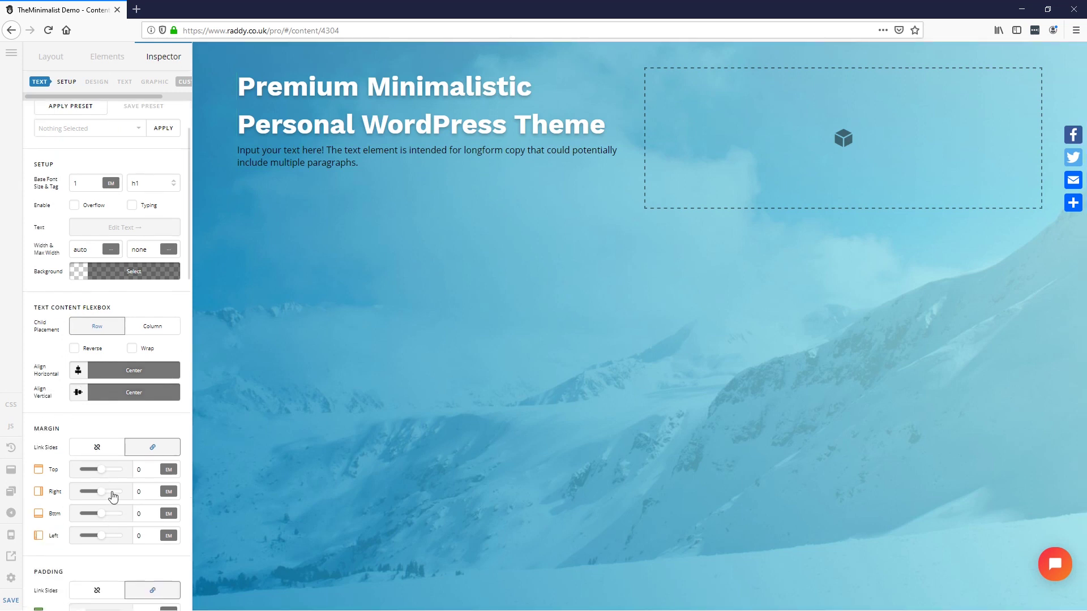
{"action": "scroll", "coordinate": [116, 450], "scroll_direction": "down", "scroll_amount": 4}
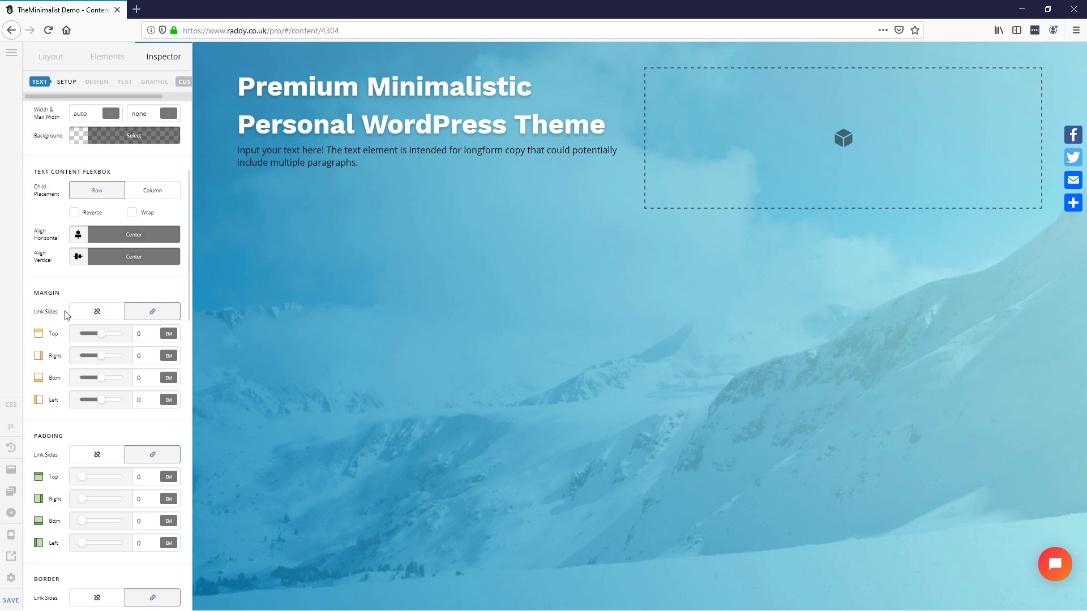
{"action": "left_click", "coordinate": [95, 314]}
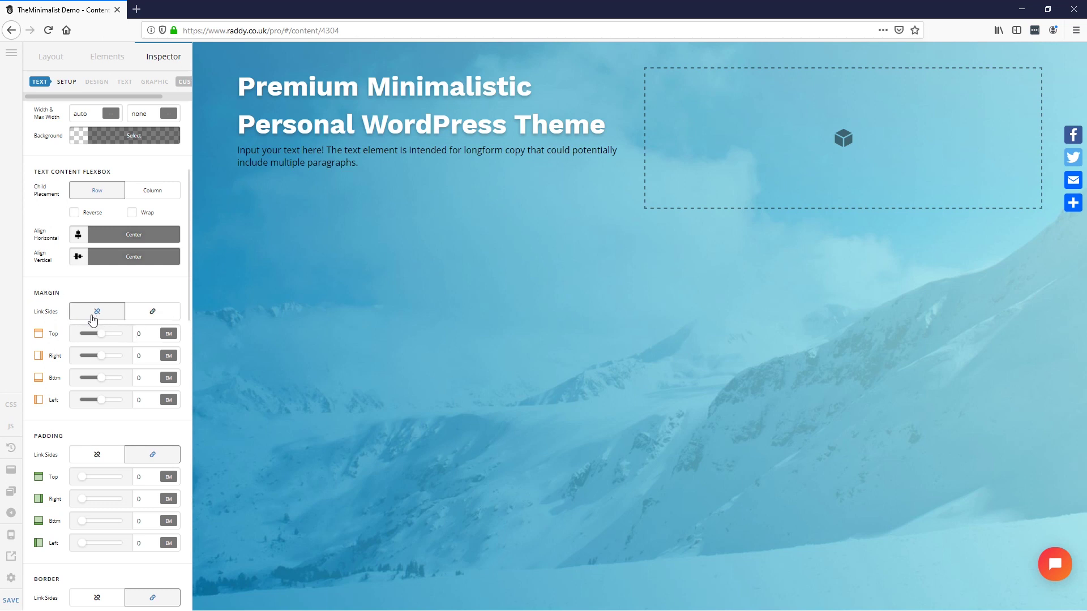
{"action": "double_click", "coordinate": [144, 379]}
{"action": "type", "text": "2"}
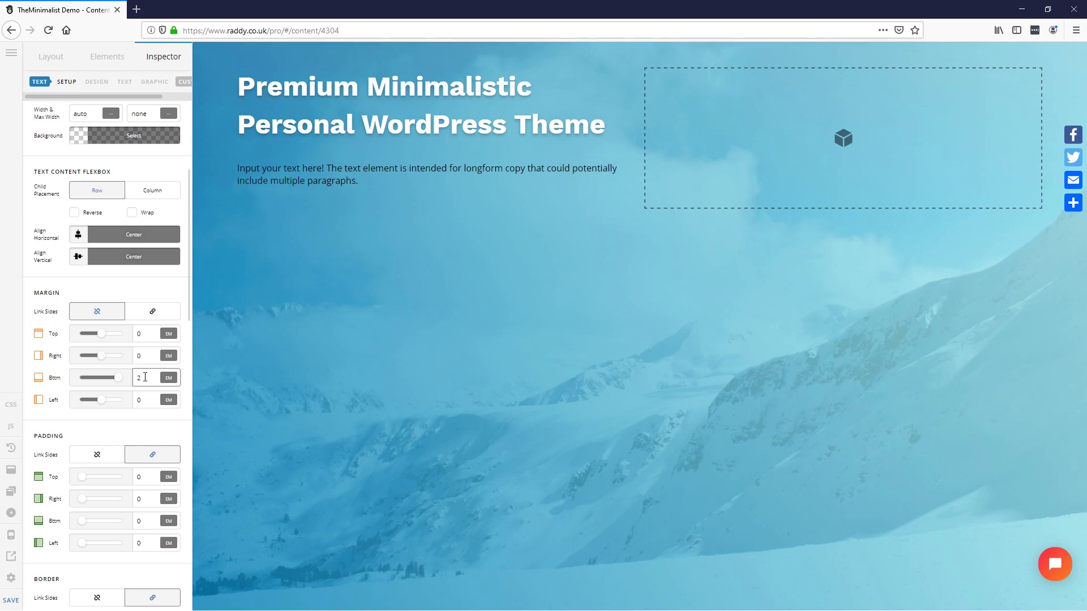
{"action": "key", "text": "Down"}
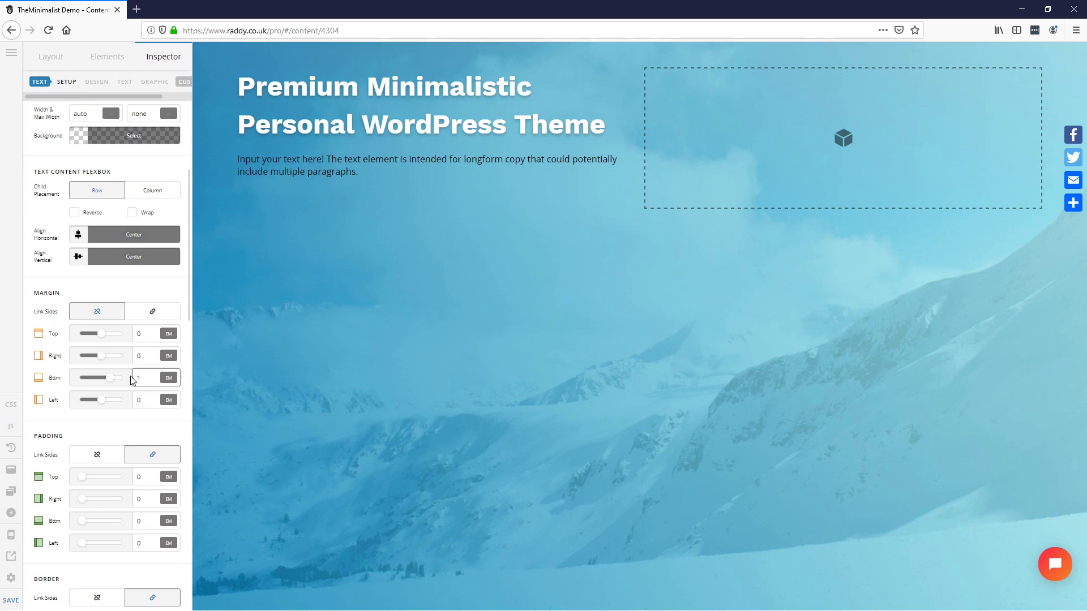
{"action": "left_click", "coordinate": [143, 356]}
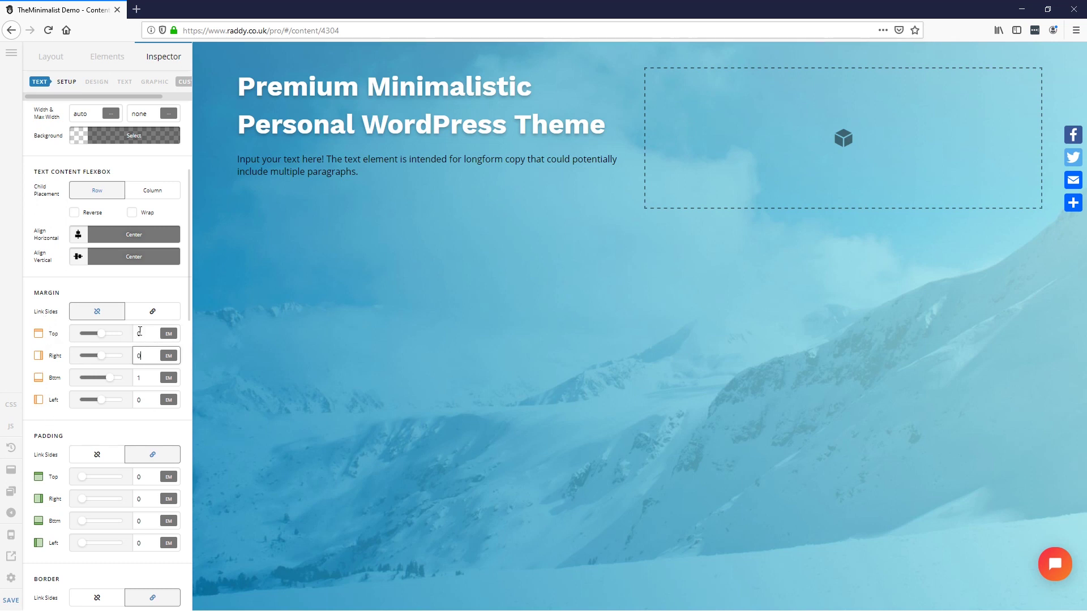
Step: Style the paragraph in Body Copy, 400 Regular, white, at 1.4 em
{"action": "scroll", "coordinate": [113, 458], "scroll_direction": "down", "scroll_amount": 6}
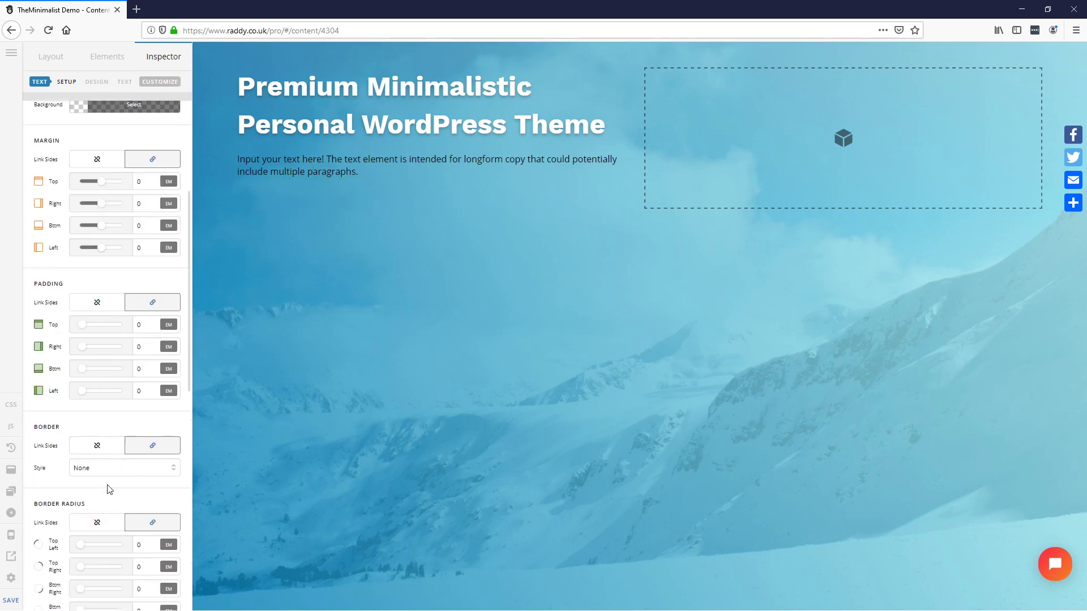
{"action": "scroll", "coordinate": [110, 490], "scroll_direction": "down", "scroll_amount": 4}
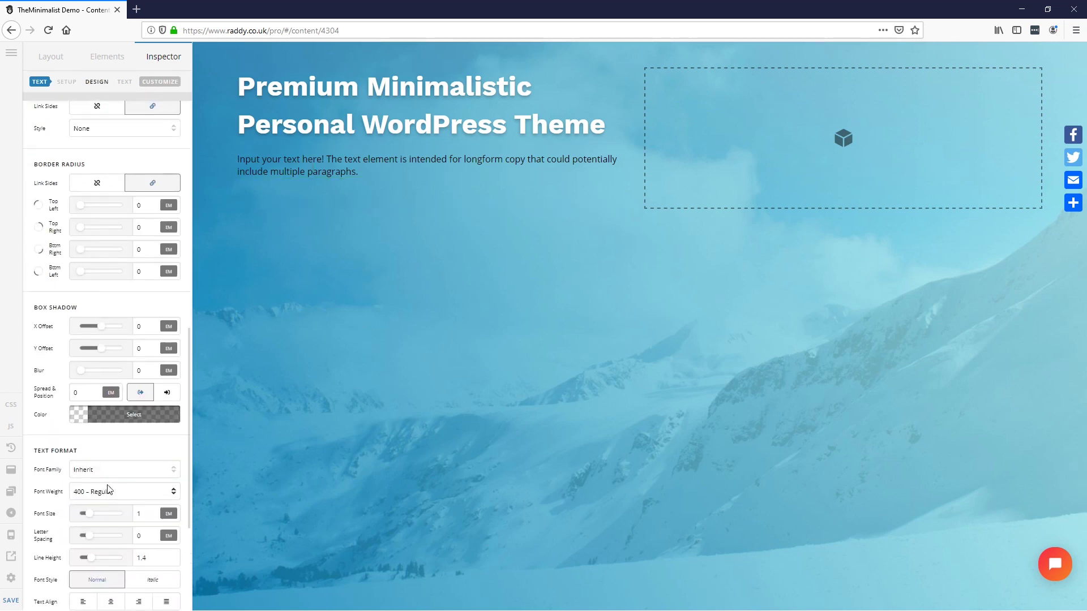
{"action": "scroll", "coordinate": [109, 490], "scroll_direction": "down", "scroll_amount": 2}
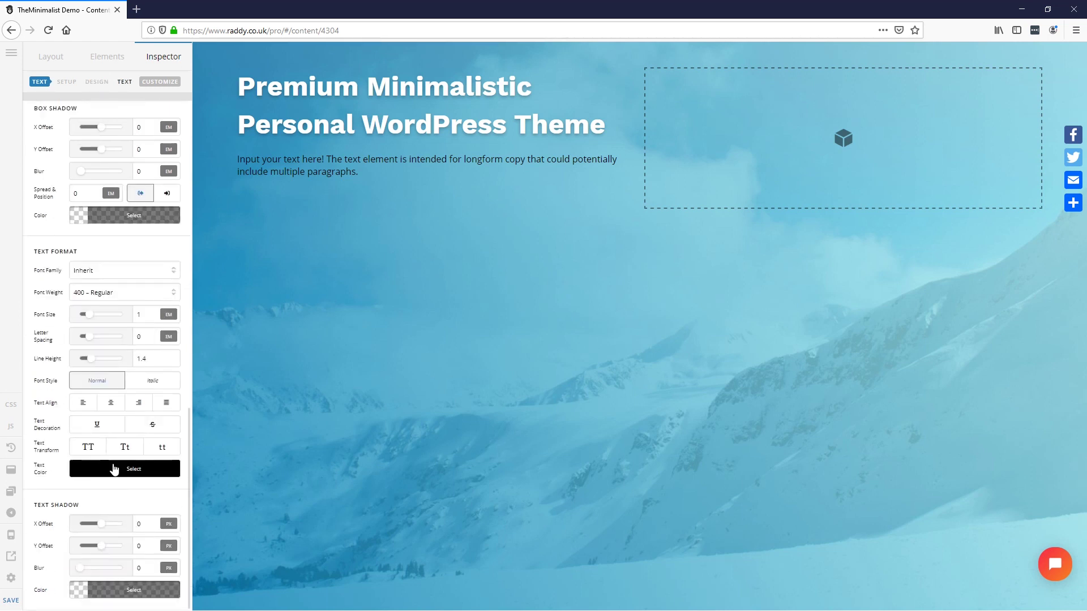
{"action": "left_click", "coordinate": [118, 273]}
{"action": "left_click", "coordinate": [108, 299]}
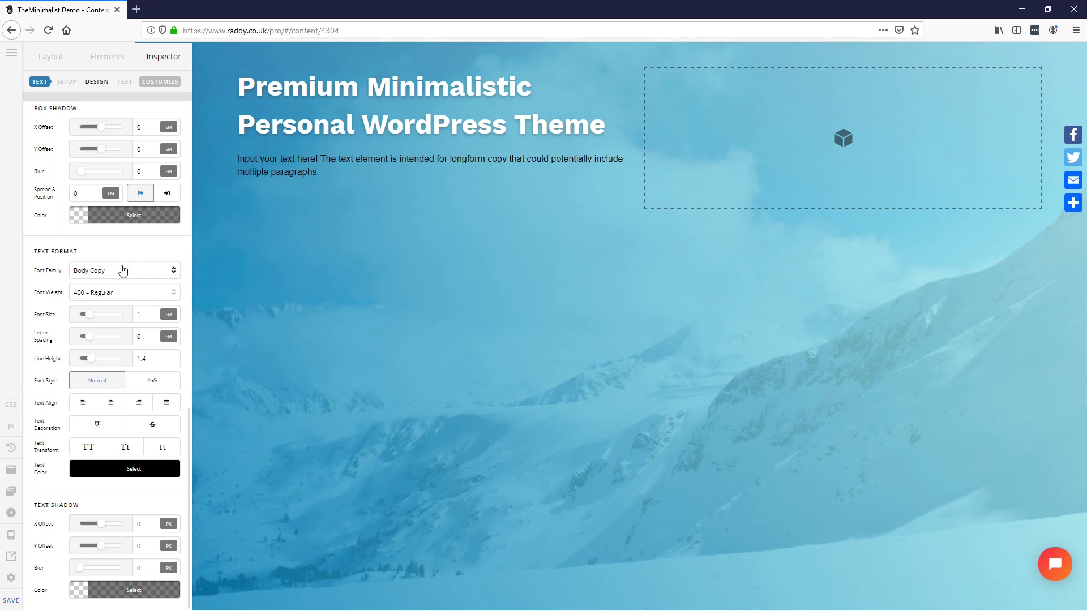
{"action": "left_click", "coordinate": [107, 294]}
{"action": "left_click", "coordinate": [107, 292]}
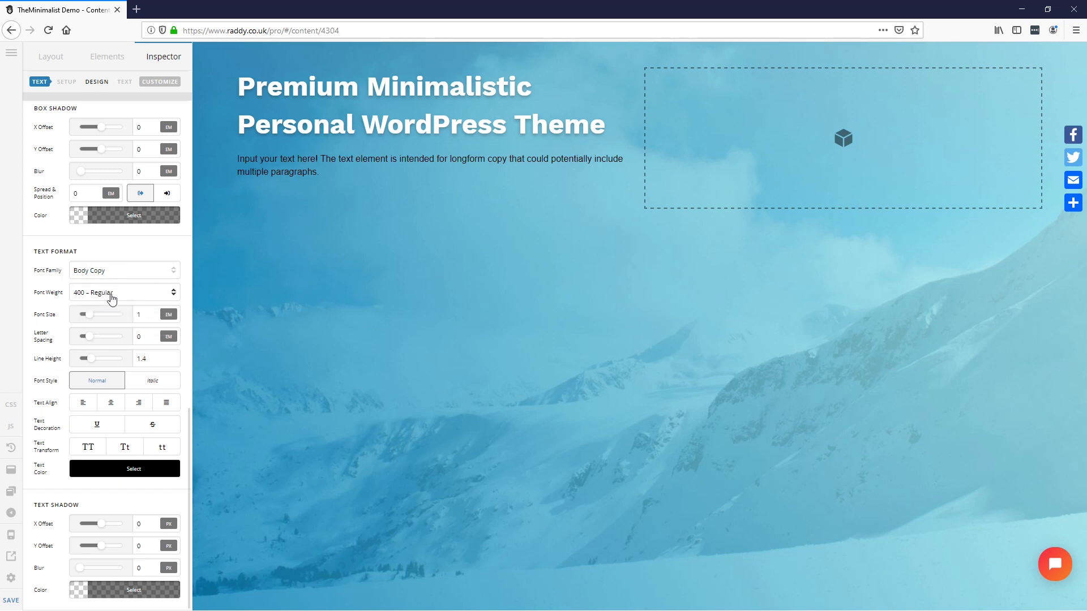
{"action": "left_click", "coordinate": [108, 471]}
{"action": "left_click_drag", "start_coordinate": [237, 374], "coordinate": [144, 232]}
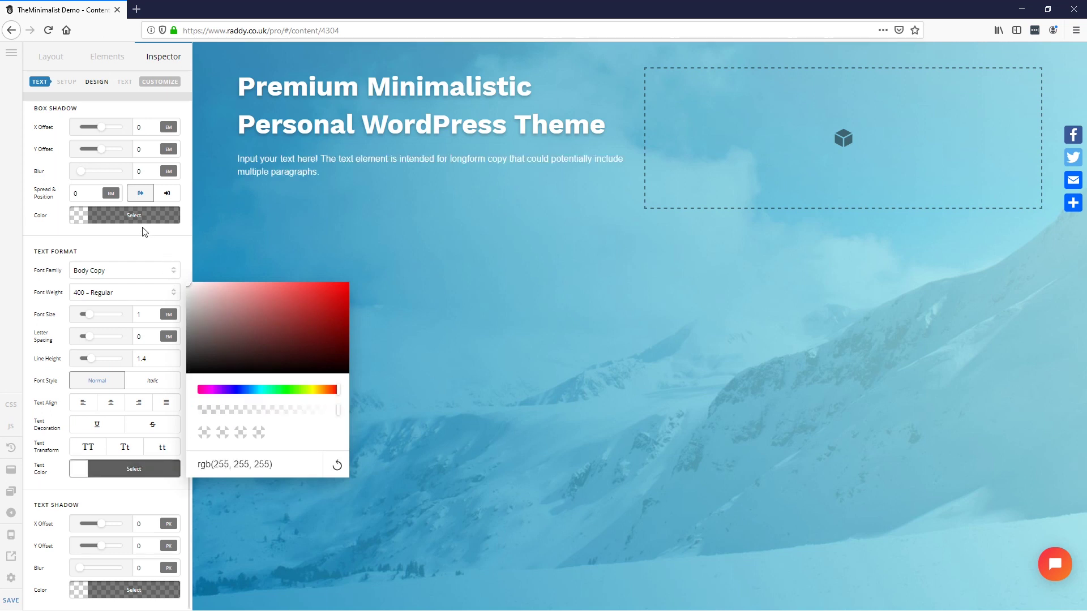
{"action": "left_click", "coordinate": [101, 250]}
{"action": "double_click", "coordinate": [150, 314]}
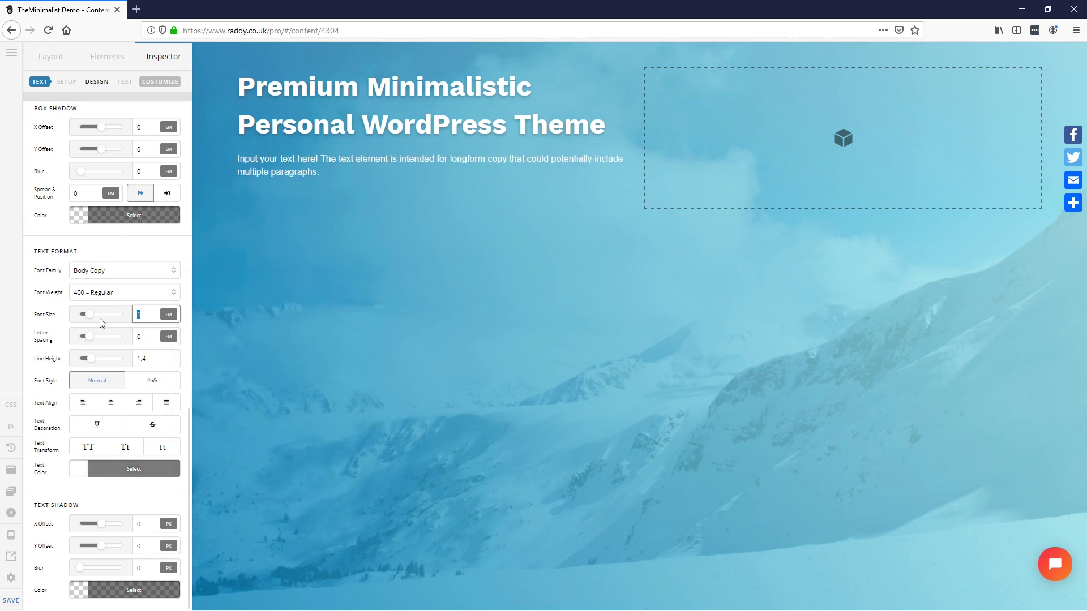
{"action": "type", "text": ".4"}
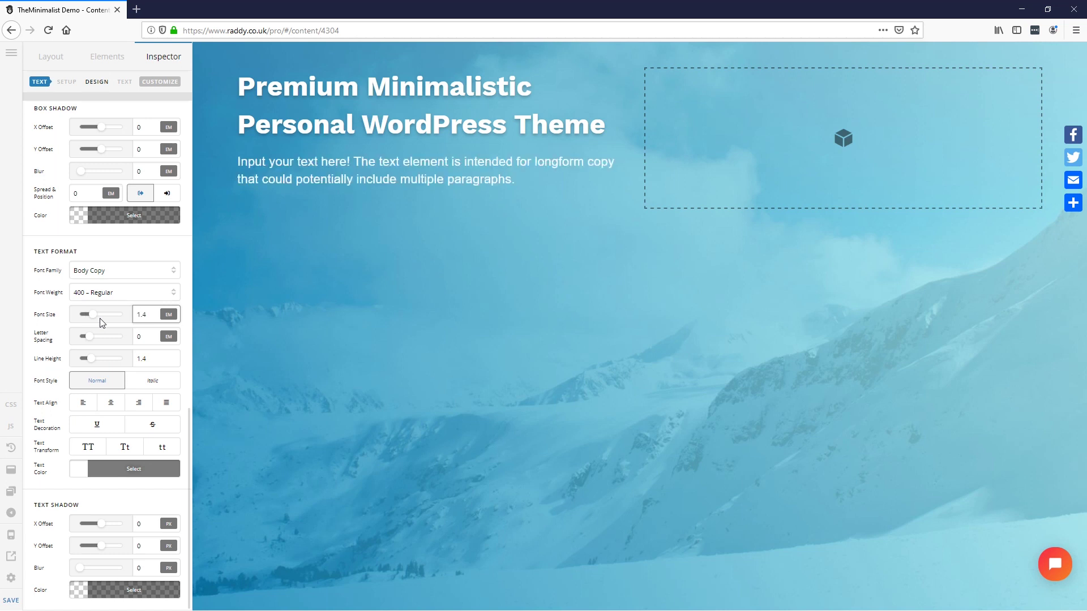
{"action": "type", "text": "2"}
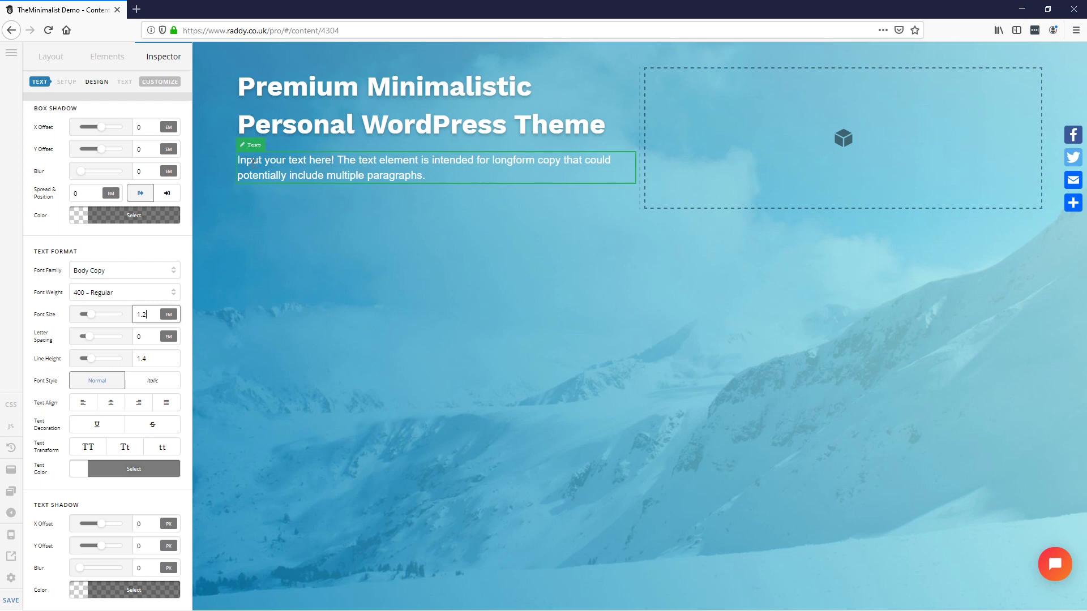
Step: Place an Image element in the right-hand column
{"action": "left_click", "coordinate": [95, 57]}
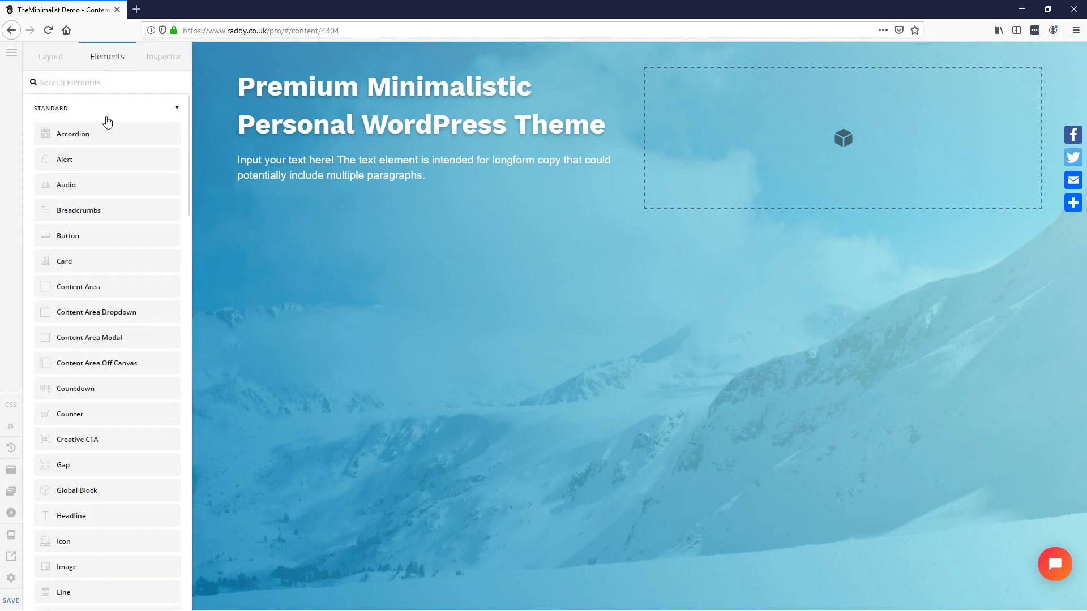
{"action": "type", "text": "img"}
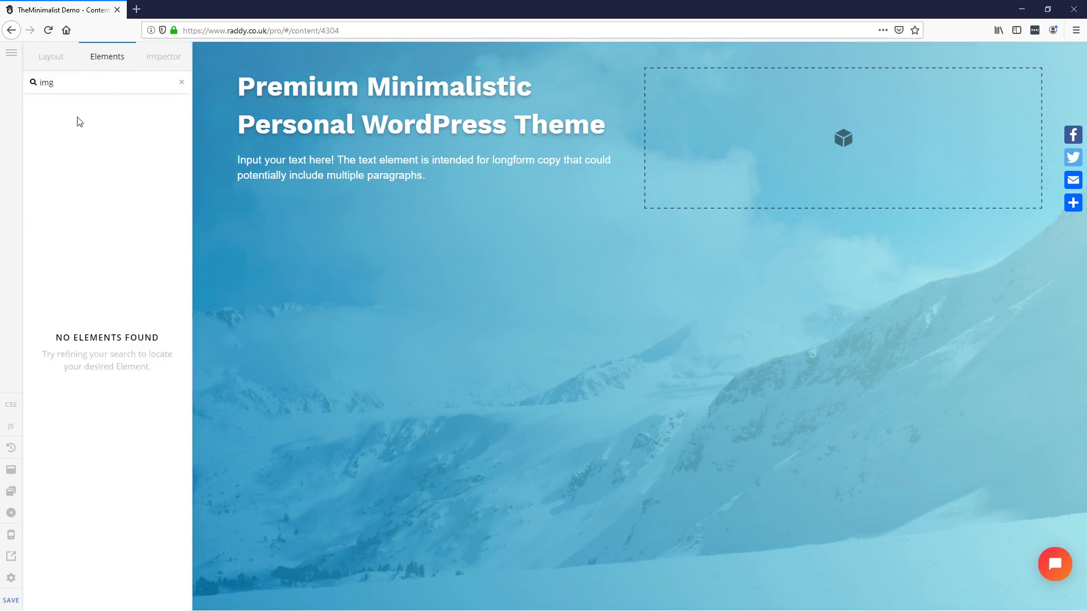
{"action": "key", "text": "BackSpace"}
{"action": "key", "text": "BackSpace"}
{"action": "left_click_drag", "start_coordinate": [81, 152], "coordinate": [766, 146]}
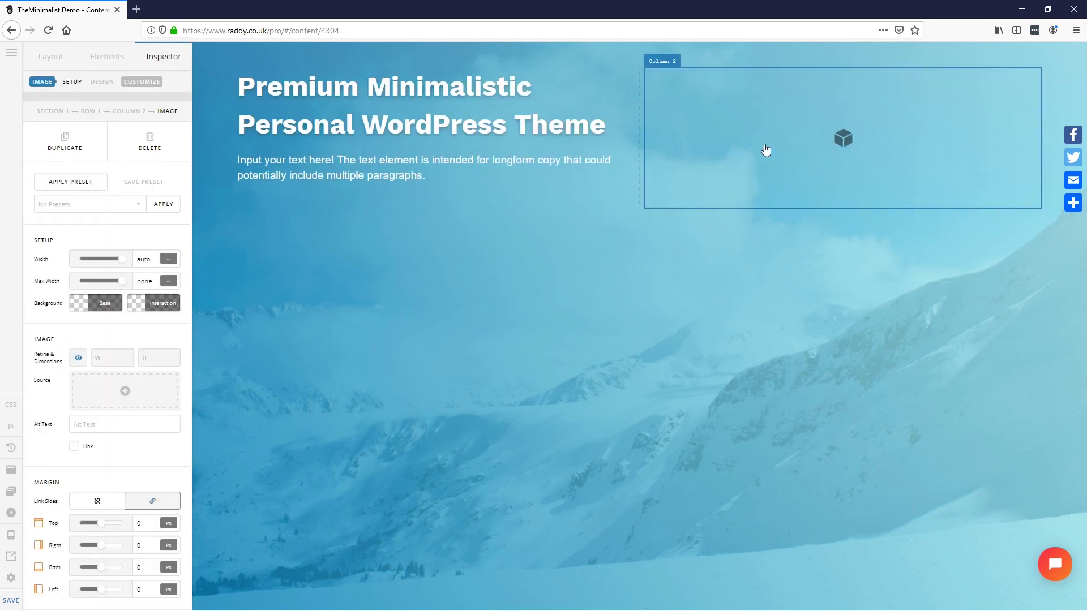
Step: Insert the iPhone demo mockup image, turn off Retina, and cap max width at 600 px
{"action": "left_click", "coordinate": [125, 391]}
{"action": "left_click", "coordinate": [424, 196]}
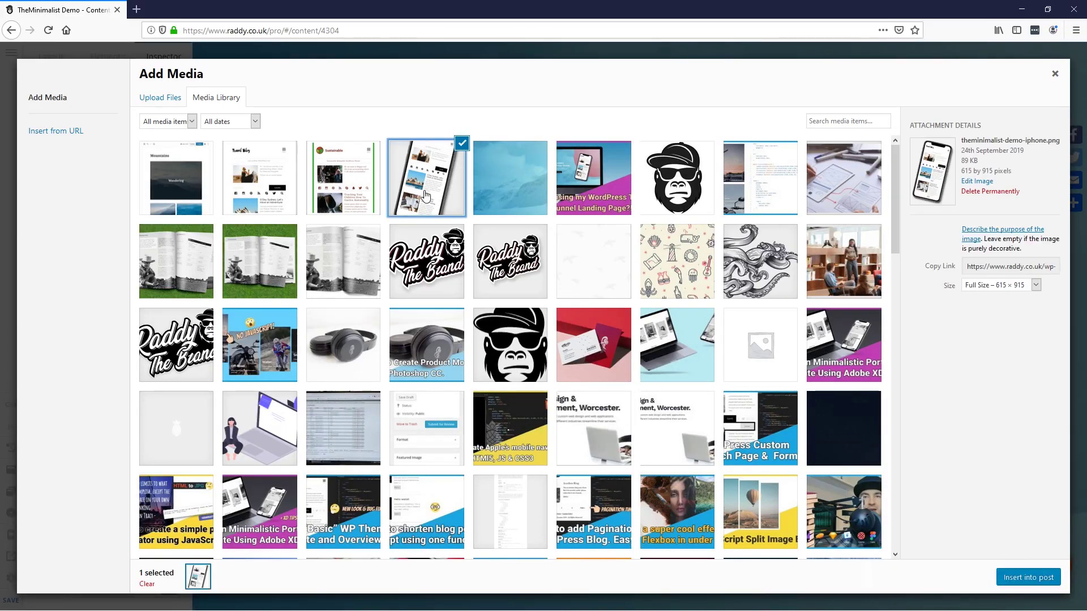
{"action": "left_click", "coordinate": [1020, 579]}
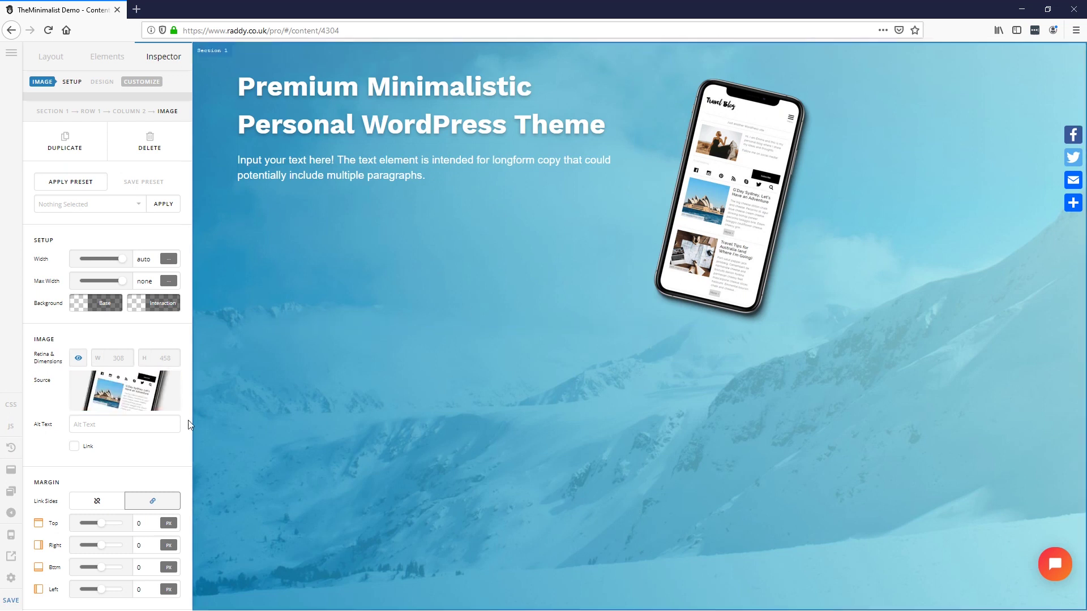
{"action": "left_click", "coordinate": [77, 359]}
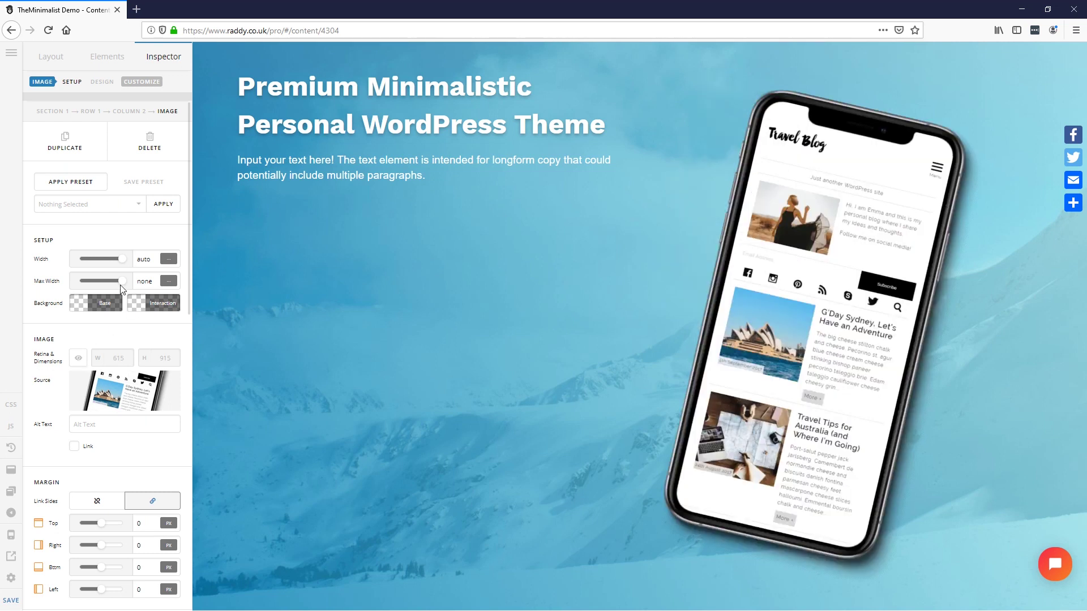
{"action": "left_click_drag", "start_coordinate": [122, 286], "coordinate": [92, 288]}
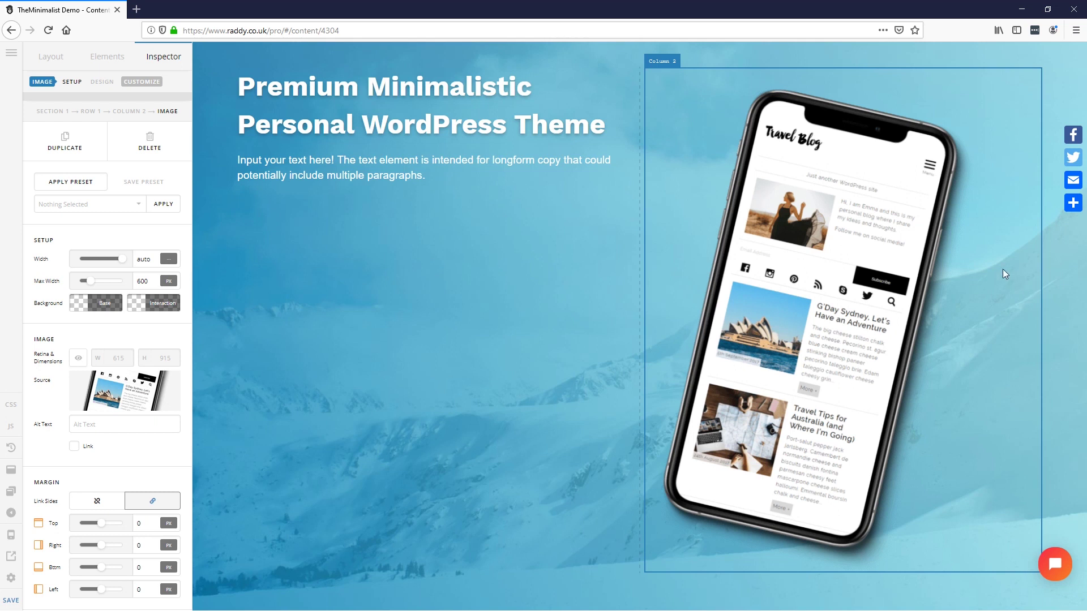
Step: Enable flexbox on Column 2 and set horizontal and vertical alignment to Center
{"action": "left_click", "coordinate": [1010, 87]}
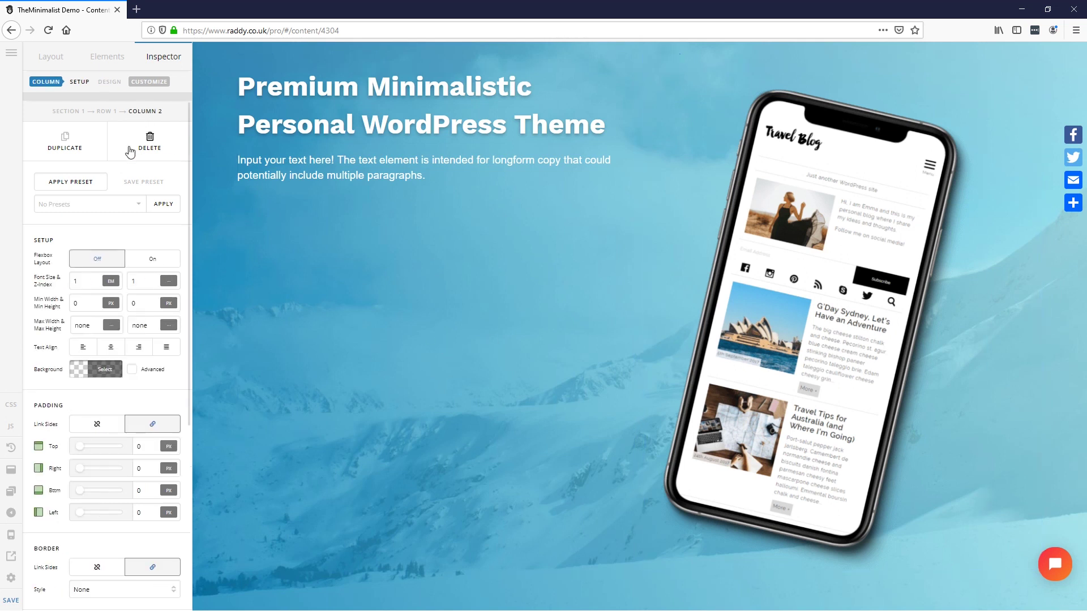
{"action": "scroll", "coordinate": [136, 320], "scroll_direction": "down", "scroll_amount": 2}
{"action": "scroll", "coordinate": [136, 320], "scroll_direction": "down", "scroll_amount": 5}
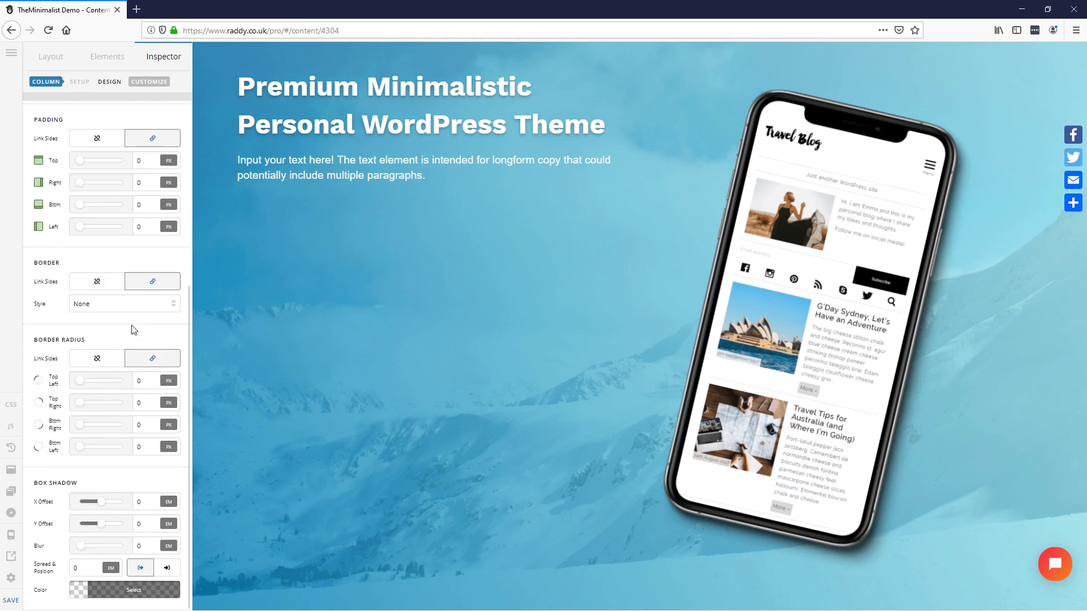
{"action": "scroll", "coordinate": [134, 330], "scroll_direction": "up", "scroll_amount": 6}
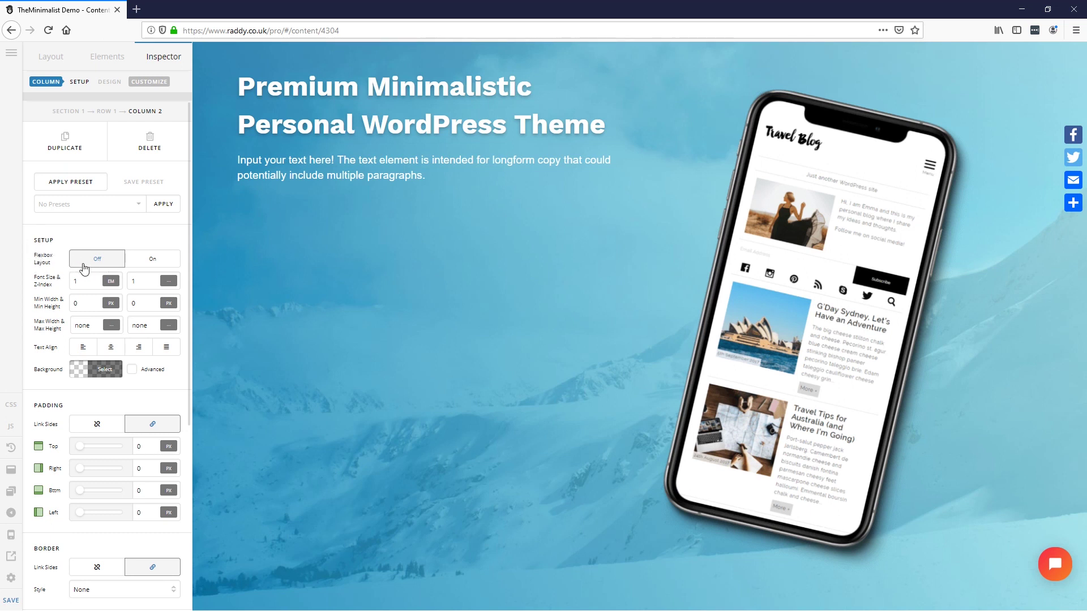
{"action": "left_click", "coordinate": [166, 262]}
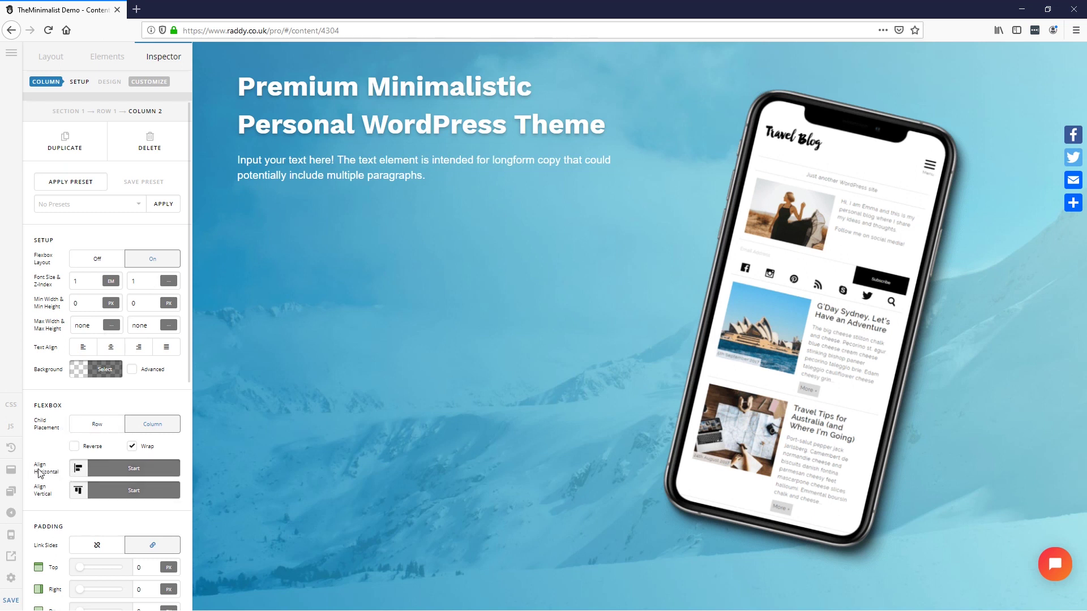
{"action": "scroll", "coordinate": [41, 467], "scroll_direction": "down", "scroll_amount": 1}
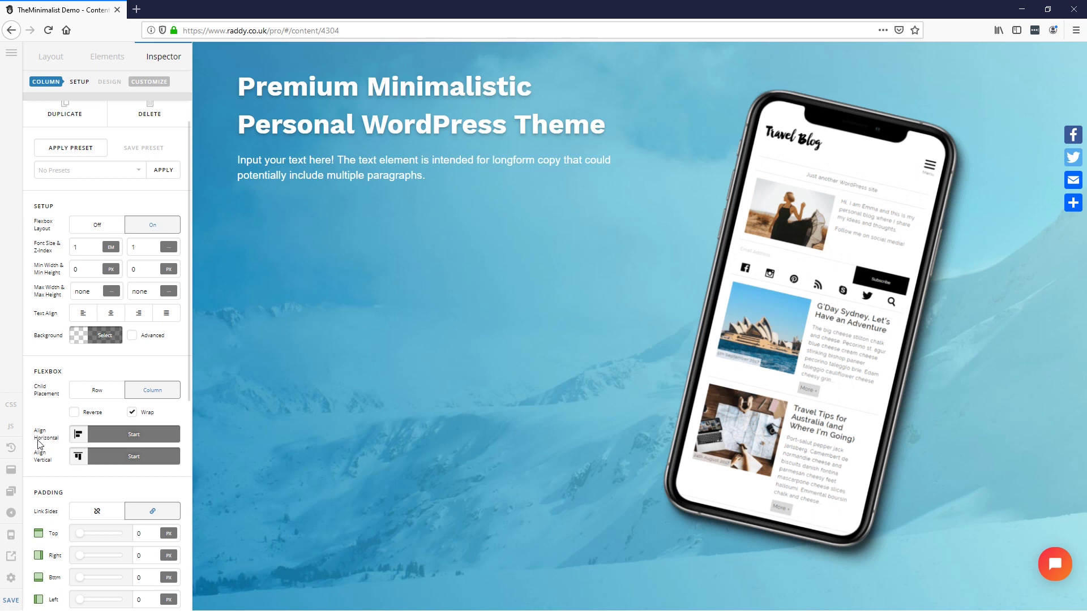
{"action": "left_click", "coordinate": [111, 442]}
{"action": "left_click", "coordinate": [220, 346]}
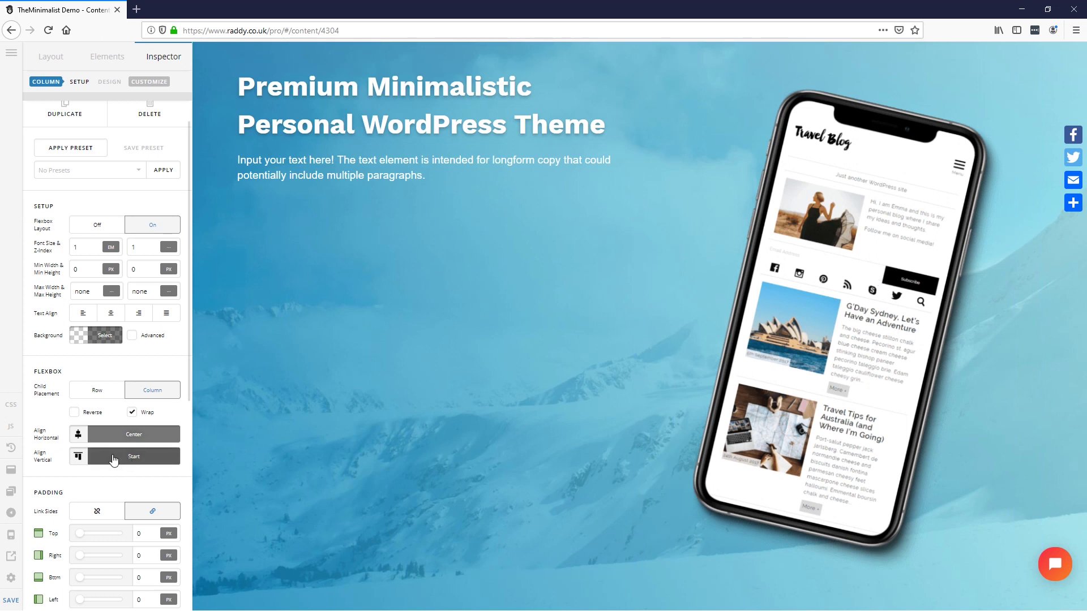
{"action": "left_click", "coordinate": [113, 459]}
{"action": "left_click", "coordinate": [218, 338]}
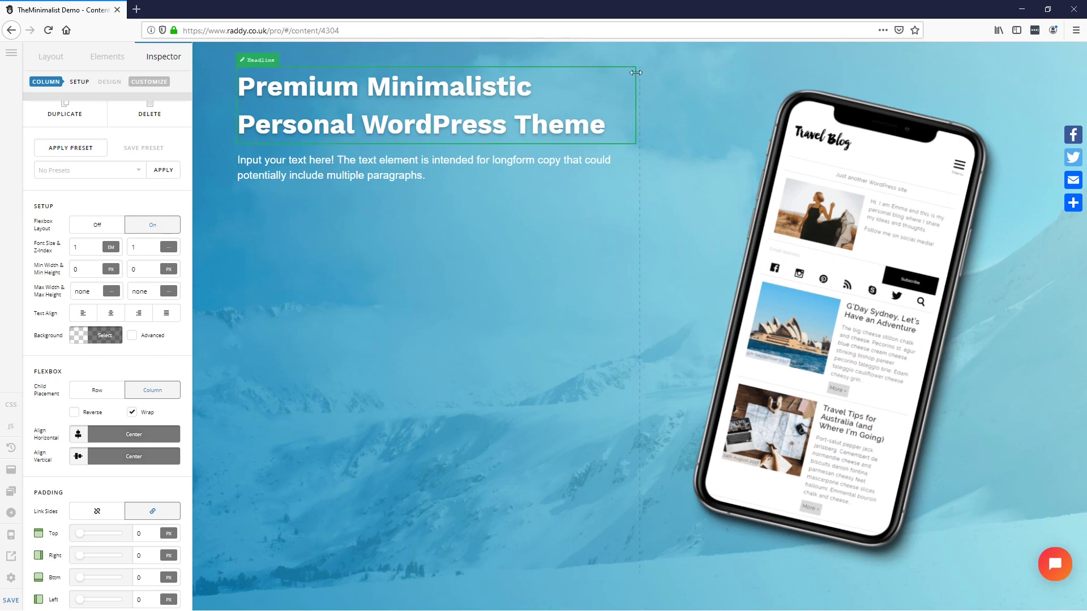
Step: Enable flexbox on Column 1 and set its vertical alignment to Center
{"action": "key", "text": "ctrl+z"}
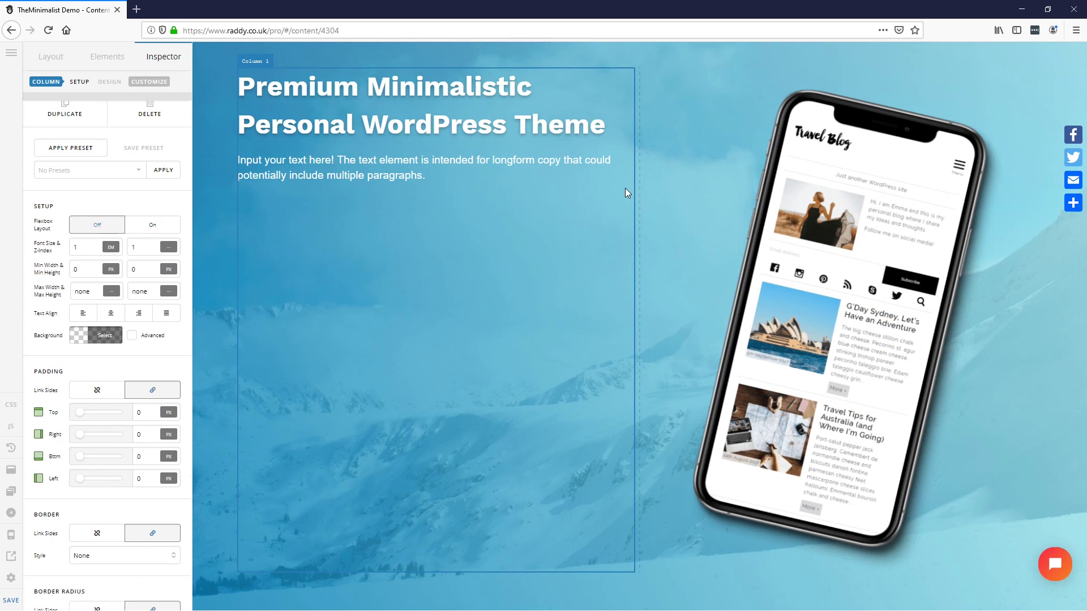
{"action": "scroll", "coordinate": [114, 269], "scroll_direction": "up", "scroll_amount": 1}
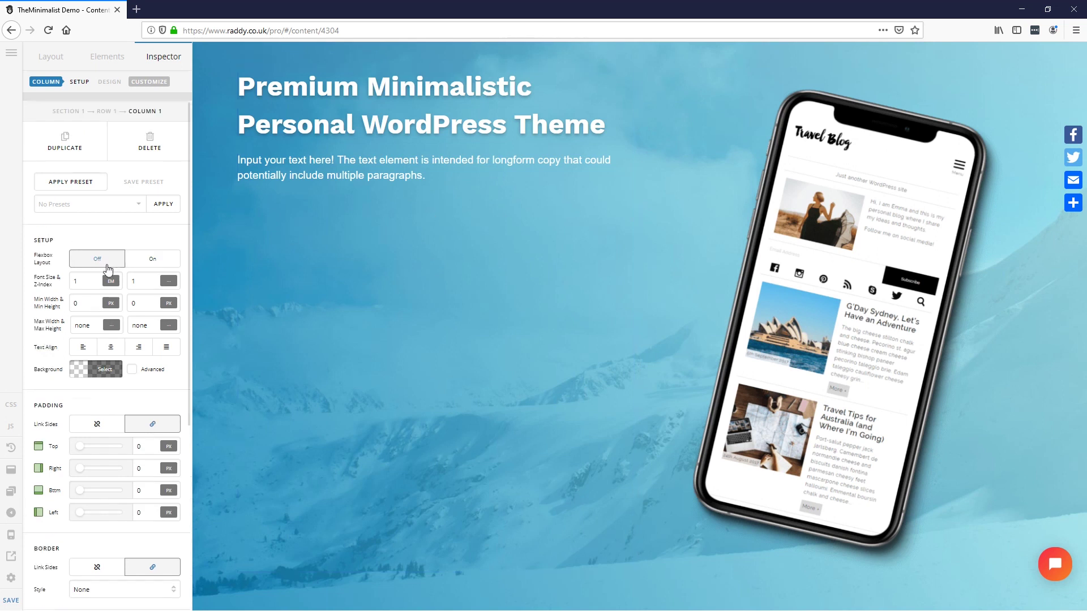
{"action": "left_click", "coordinate": [151, 259]}
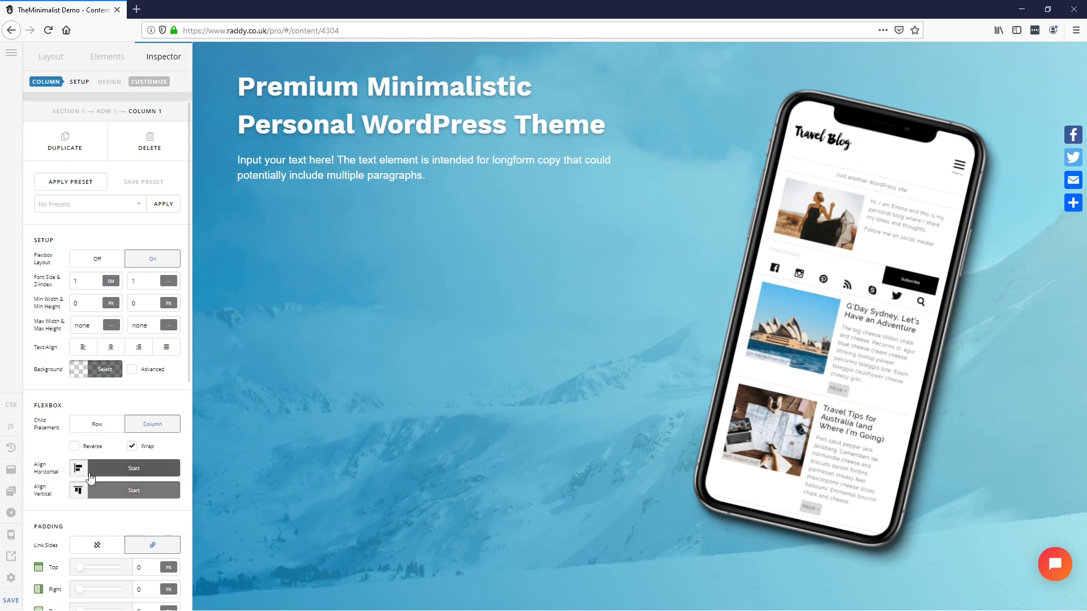
{"action": "left_click", "coordinate": [134, 492]}
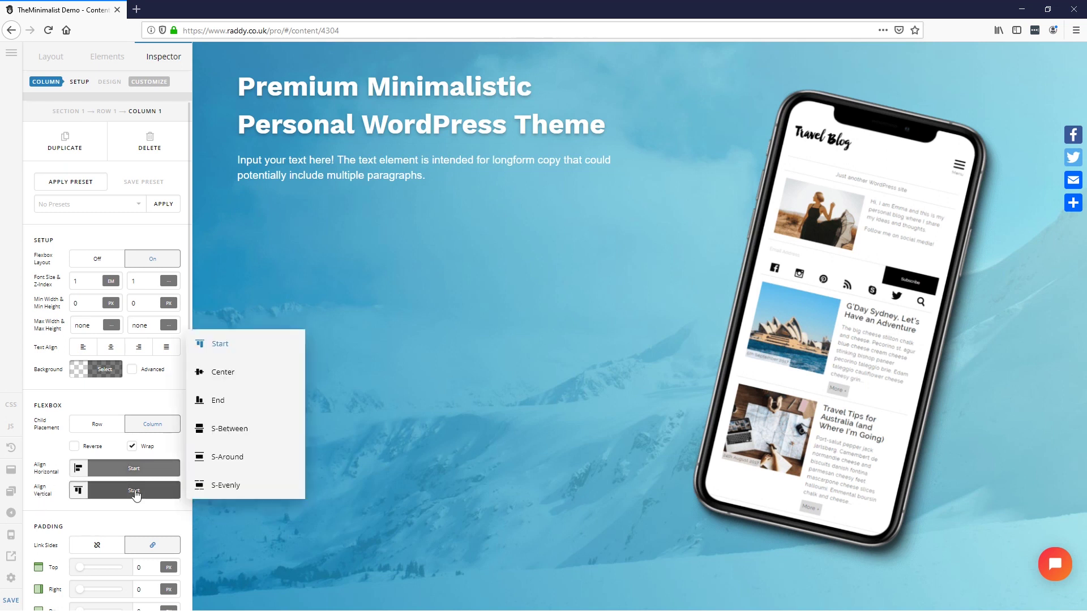
{"action": "left_click", "coordinate": [224, 373]}
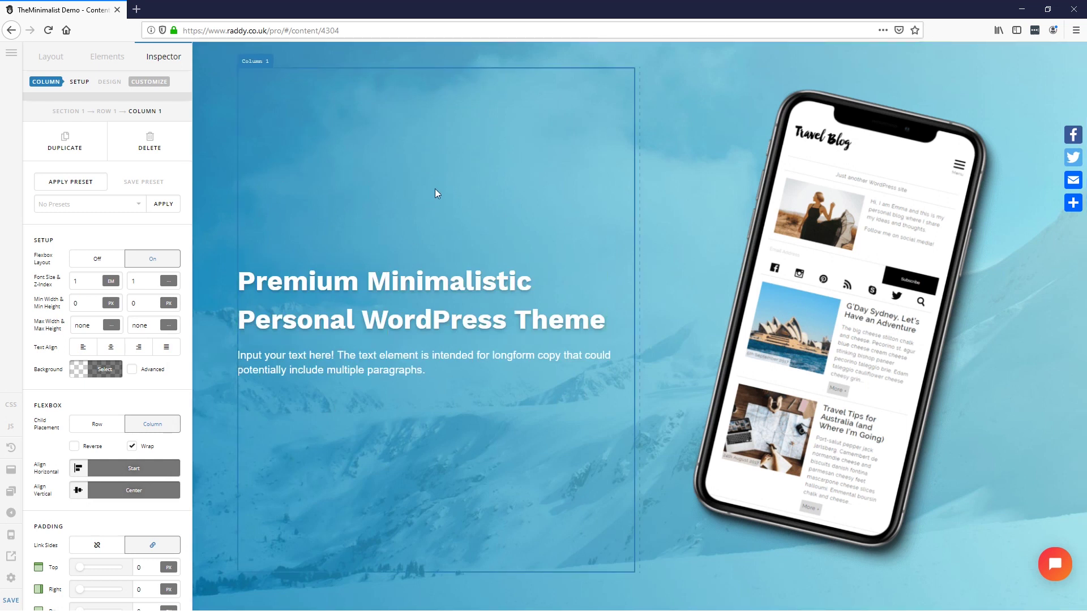
{"action": "key", "text": "alt+Tab"}
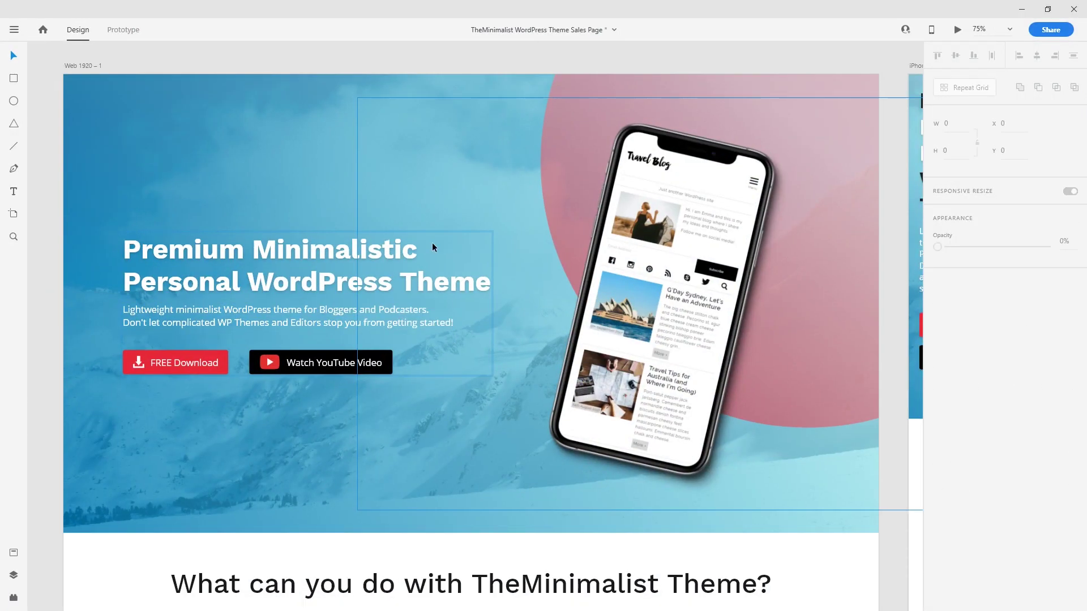
Step: Select the pink circle shape behind the phone in the XD design
{"action": "left_click", "coordinate": [576, 93]}
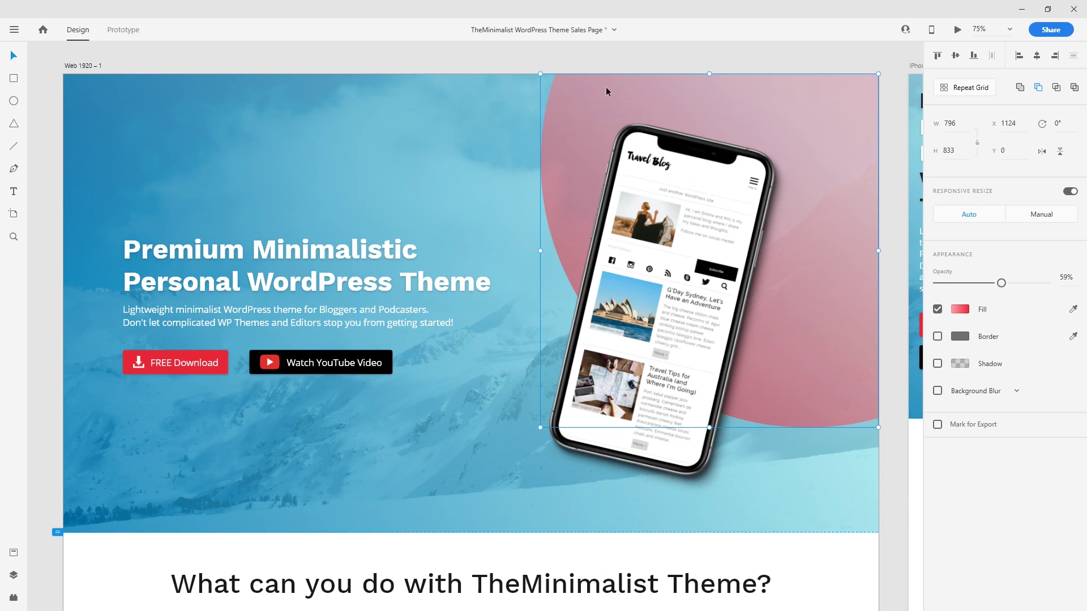
{"action": "left_click_drag", "start_coordinate": [50, 56], "coordinate": [590, 149]}
{"action": "left_click", "coordinate": [637, 66]}
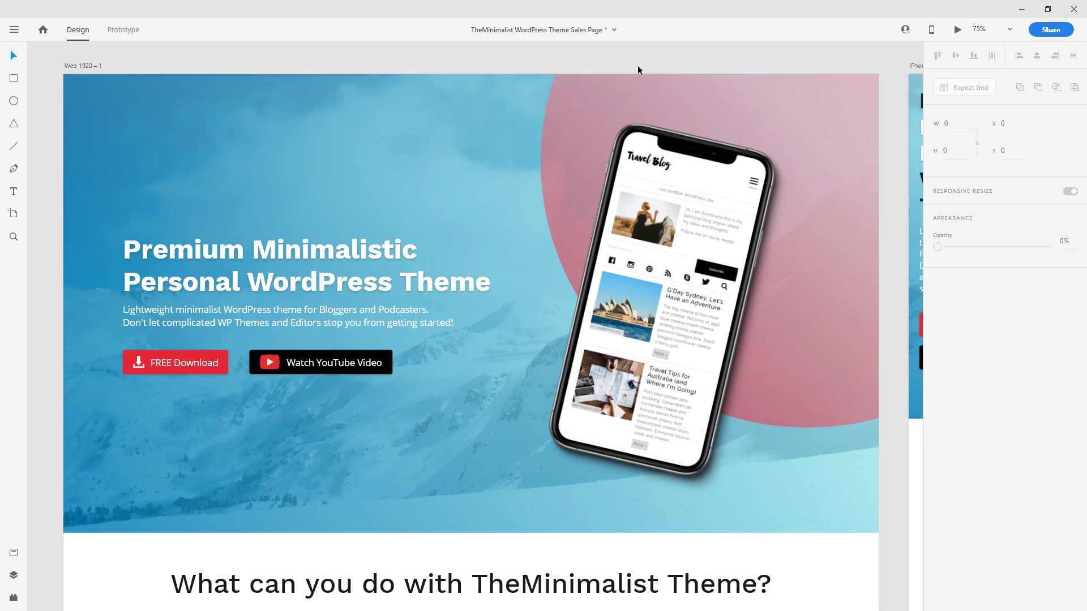
{"action": "left_click_drag", "start_coordinate": [50, 87], "coordinate": [594, 134]}
{"action": "left_click", "coordinate": [640, 63]}
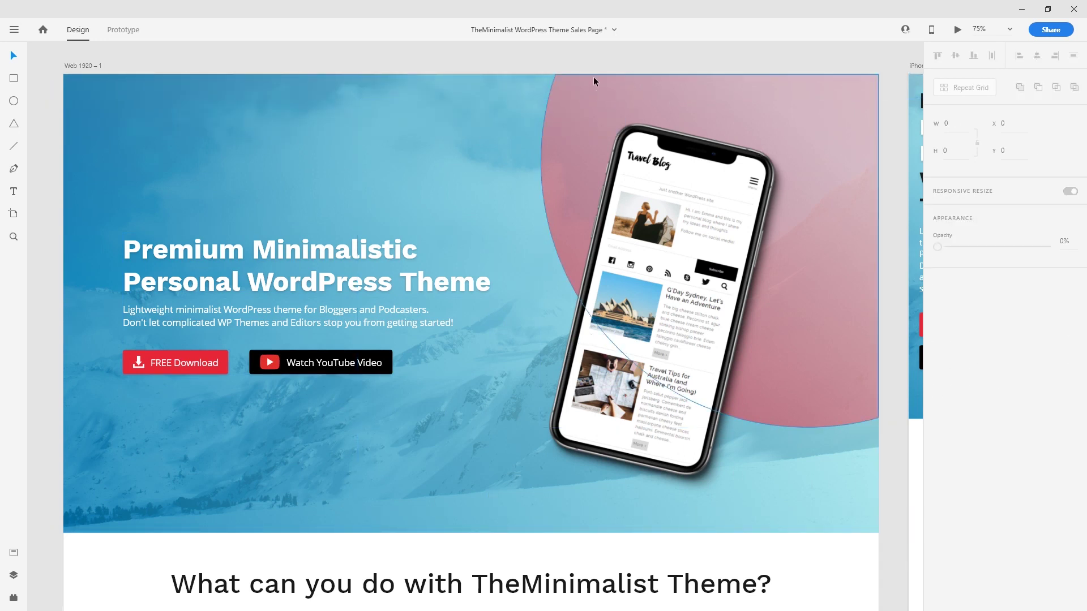
{"action": "left_click", "coordinate": [582, 88]}
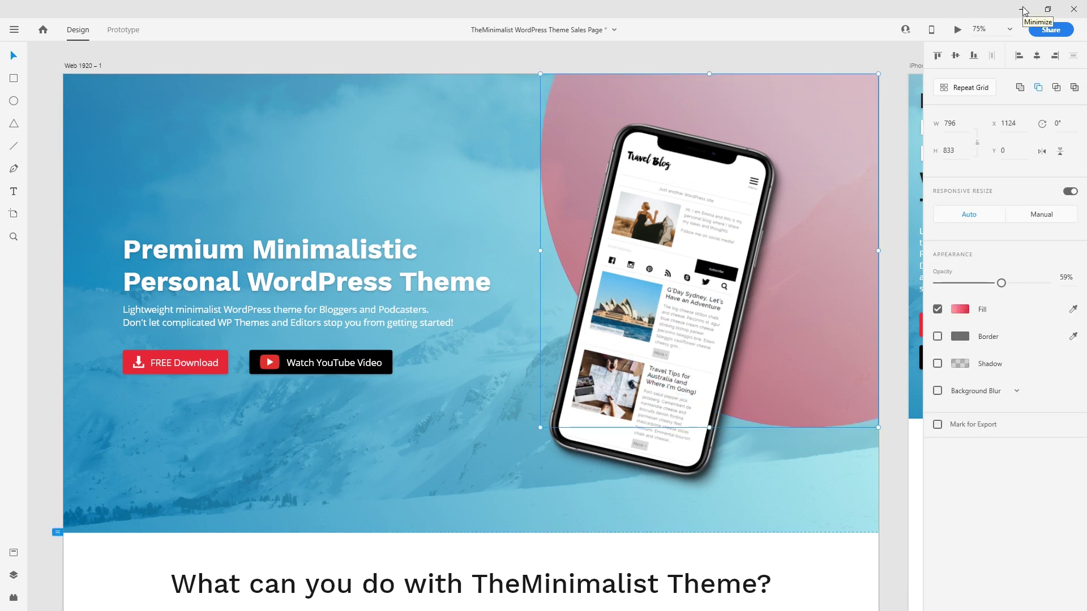
{"action": "left_click", "coordinate": [560, 63]}
{"action": "left_click", "coordinate": [570, 105]}
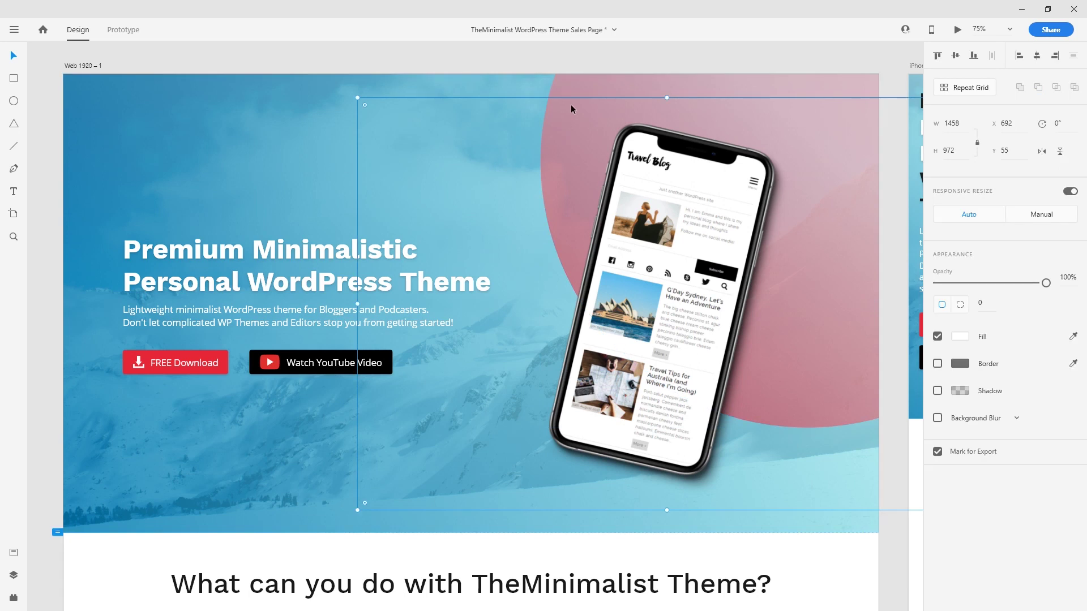
{"action": "left_click", "coordinate": [575, 94]}
Step: Mark the pink circle for export and export it as PNG for Web
{"action": "right_click", "coordinate": [575, 94]}
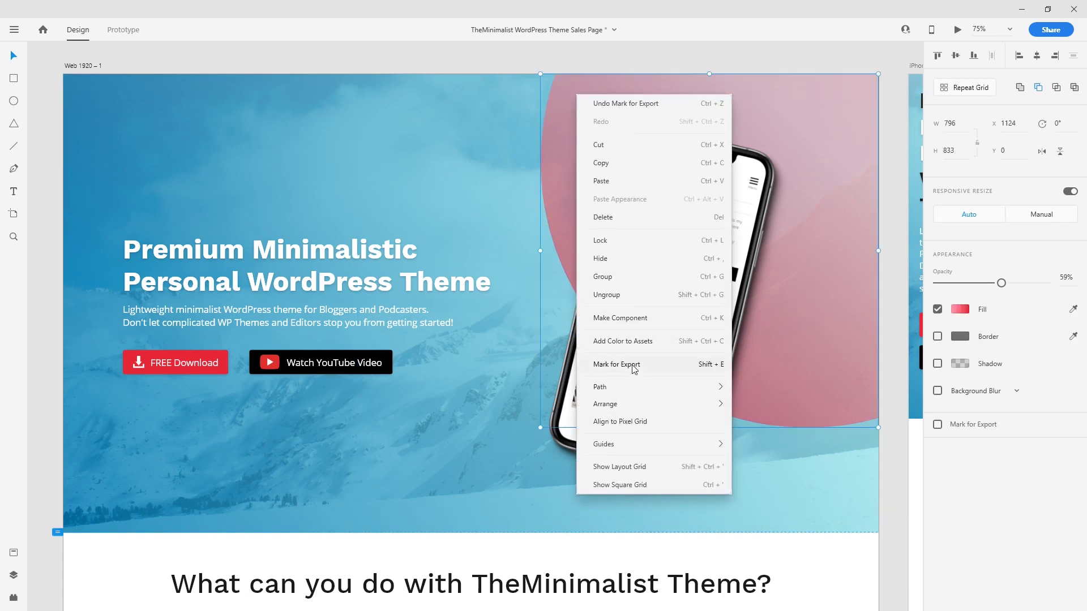
{"action": "left_click", "coordinate": [634, 366]}
{"action": "left_click", "coordinate": [14, 29]}
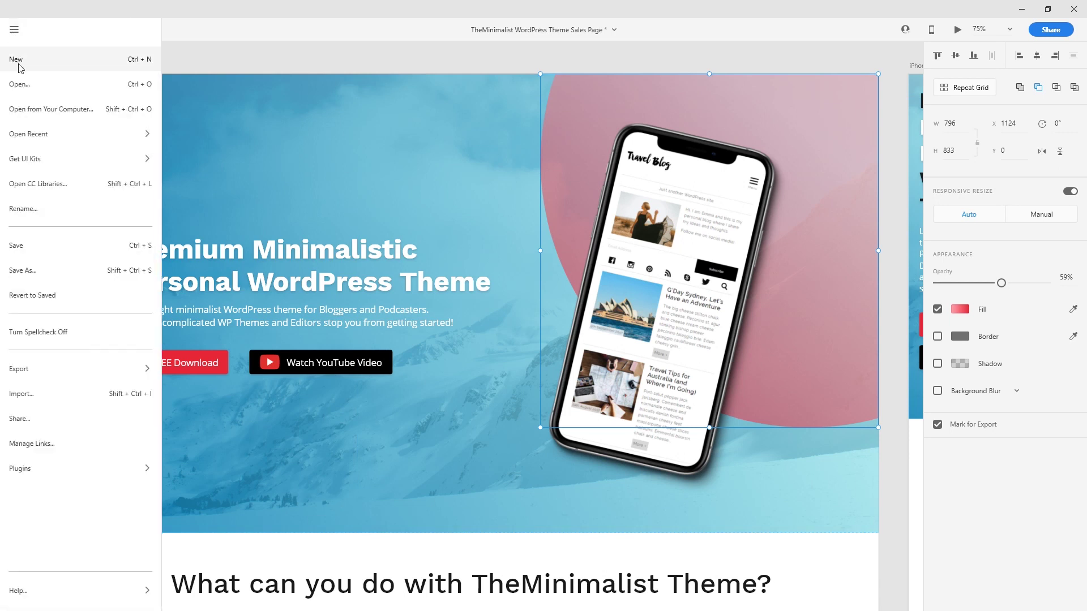
{"action": "mouse_move", "coordinate": [53, 371]}
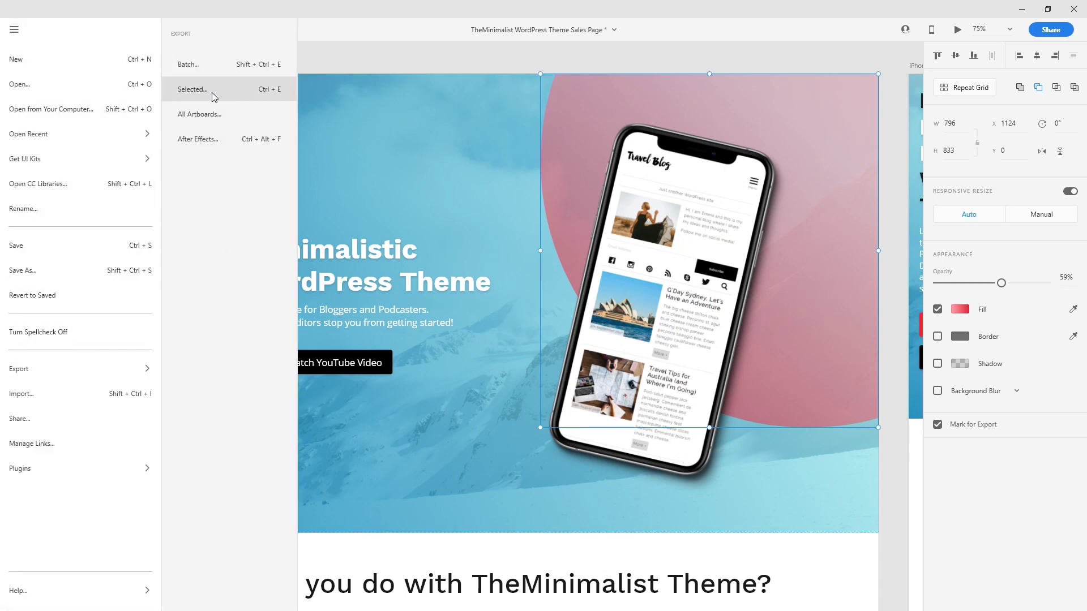
{"action": "left_click", "coordinate": [193, 89]}
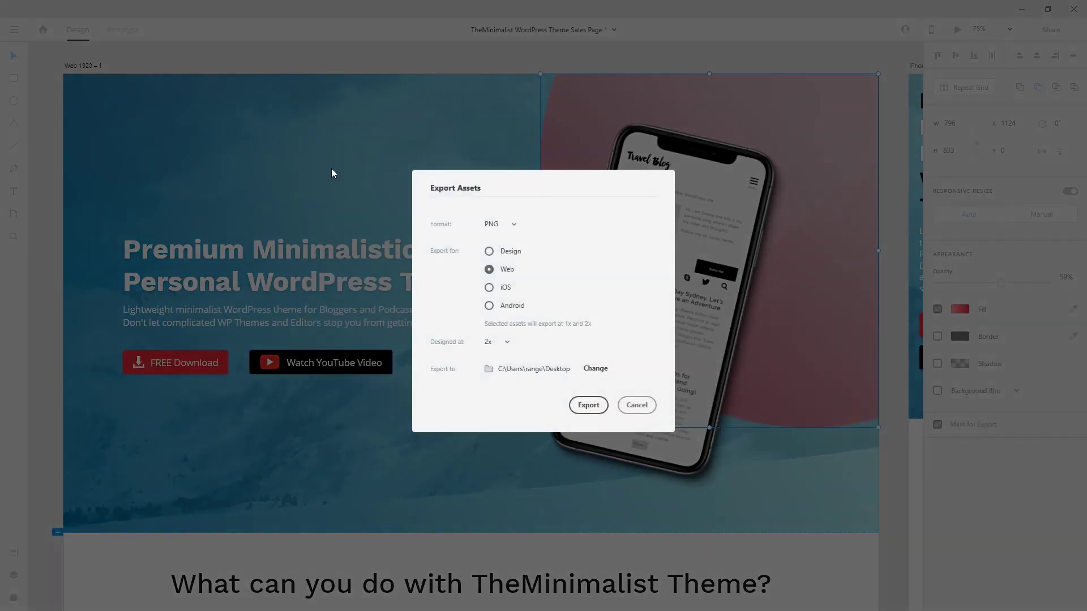
{"action": "left_click", "coordinate": [583, 407]}
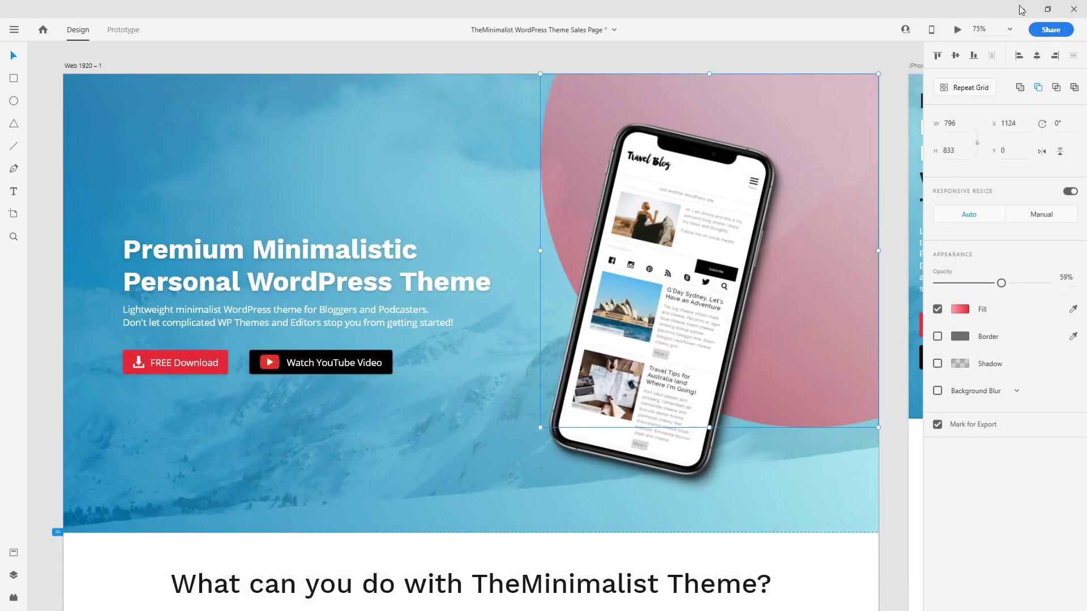
{"action": "left_click", "coordinate": [1020, 10]}
{"action": "left_click", "coordinate": [1021, 9]}
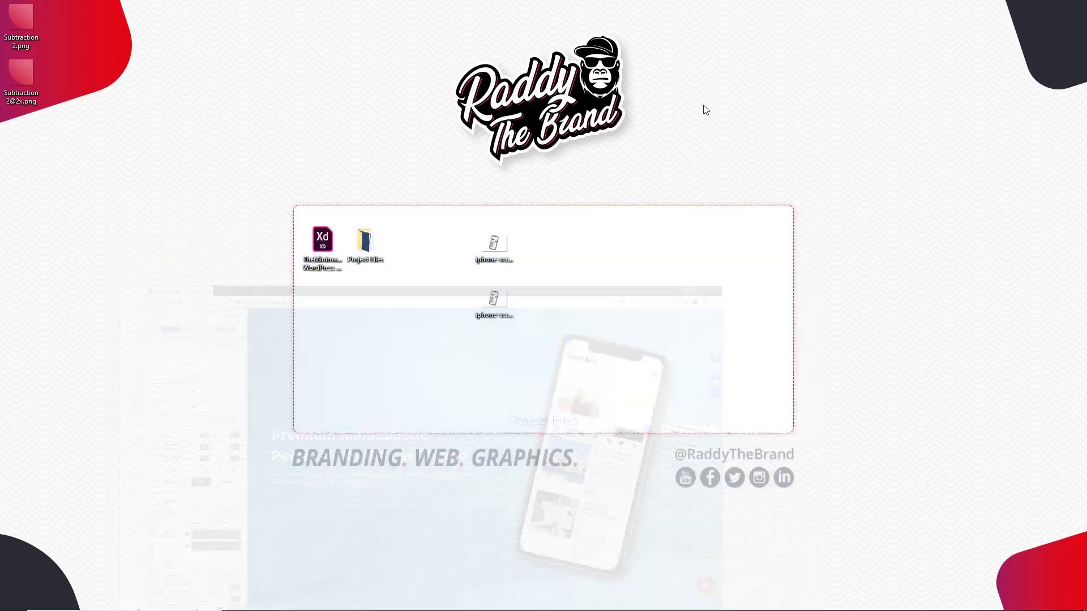
Step: Search 'png panda' in a new browser tab and open the TinyPNG site
{"action": "left_click_drag", "start_coordinate": [23, 72], "coordinate": [395, 358]}
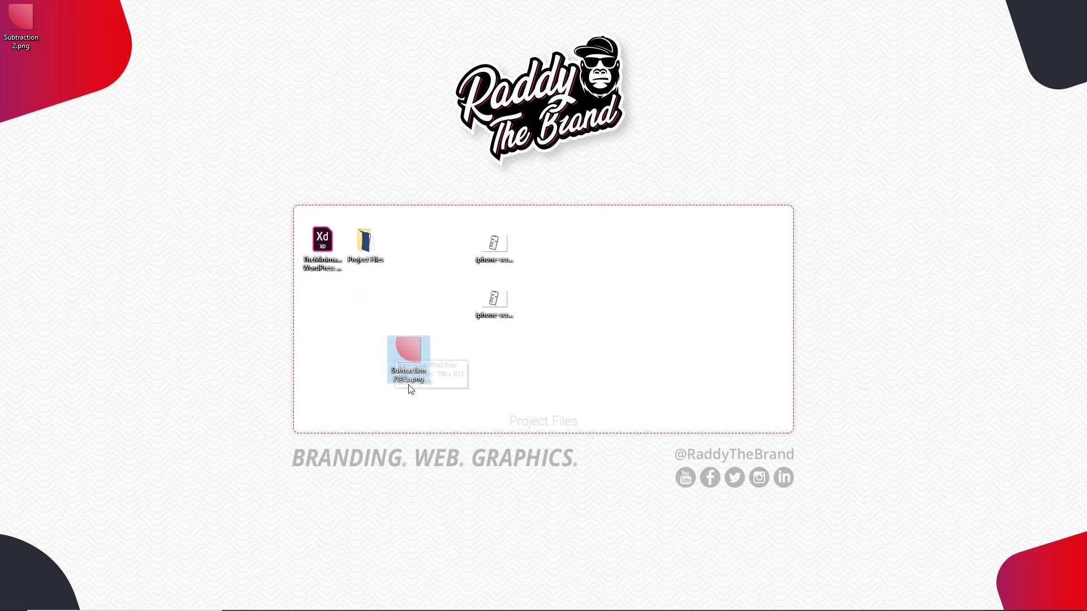
{"action": "left_click", "coordinate": [326, 605]}
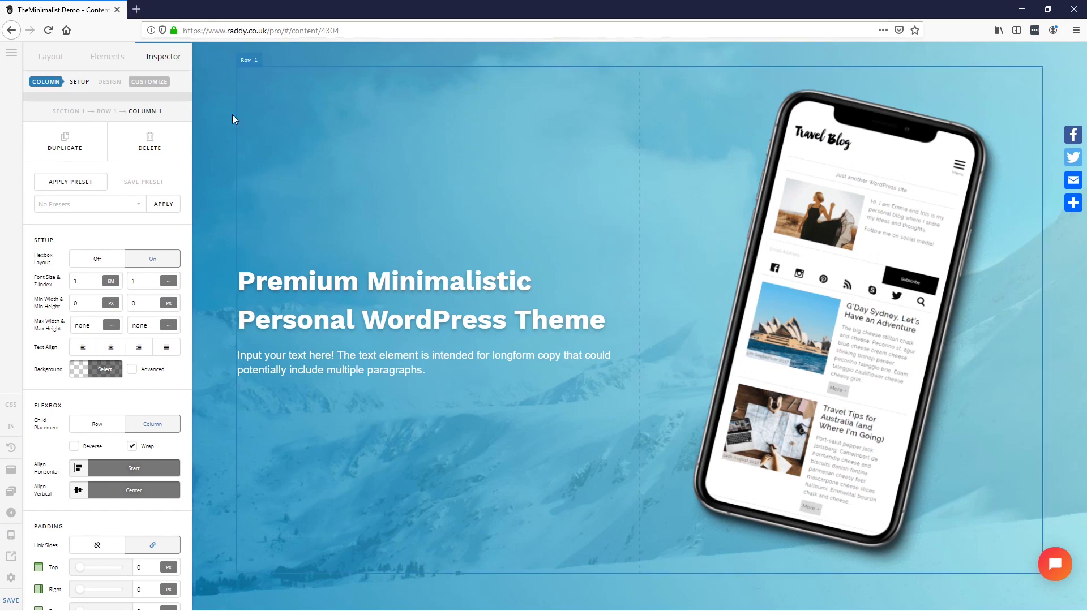
{"action": "left_click", "coordinate": [137, 10]}
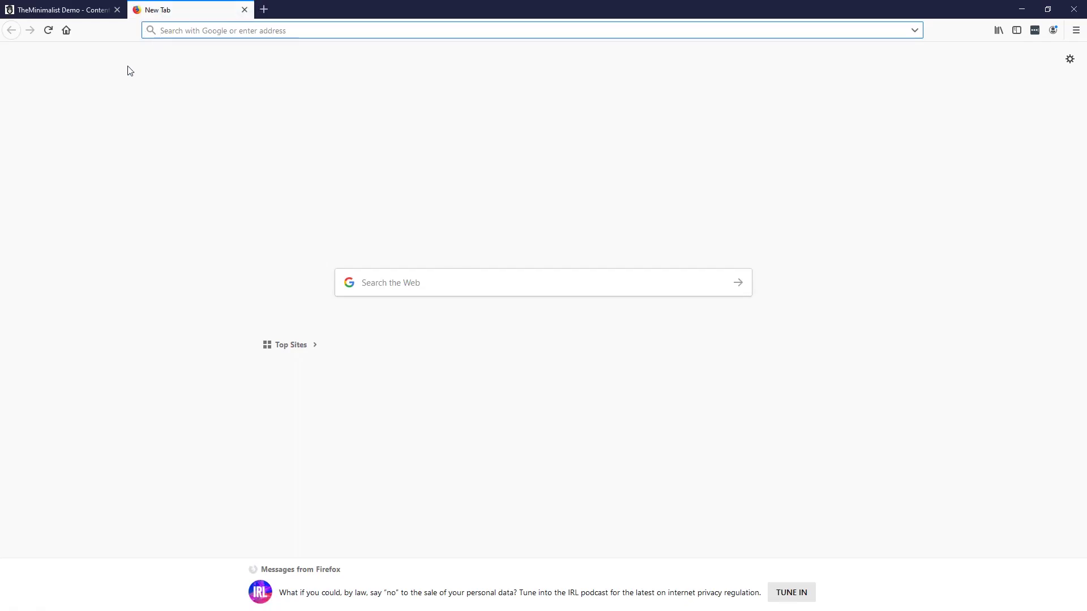
{"action": "type", "text": "p"}
{"action": "key", "text": "BackSpace"}
{"action": "type", "text": "png panda"}
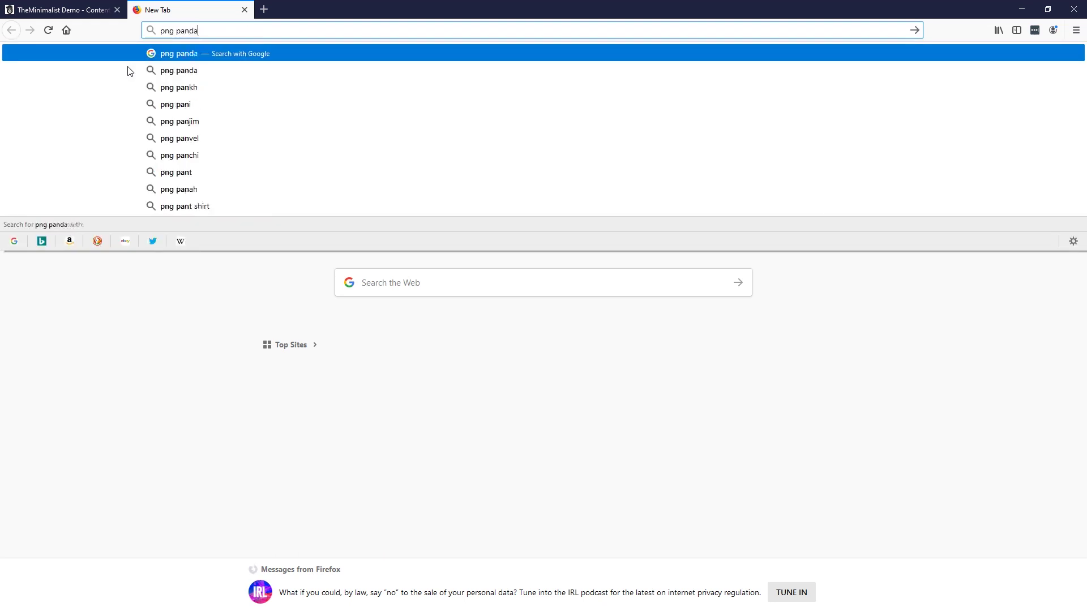
{"action": "key", "text": "Return"}
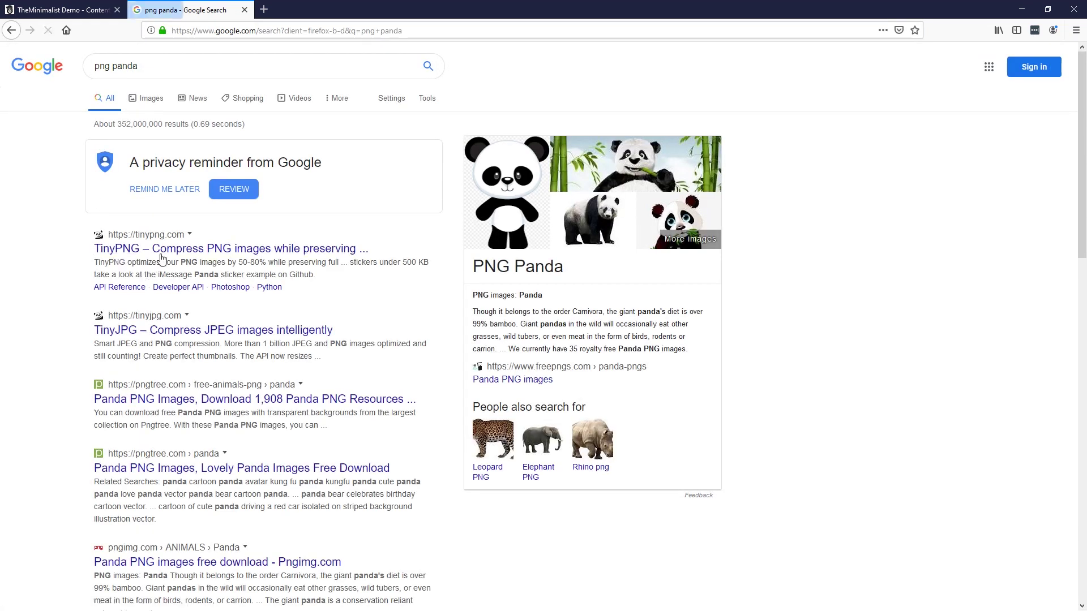
{"action": "left_click", "coordinate": [168, 250]}
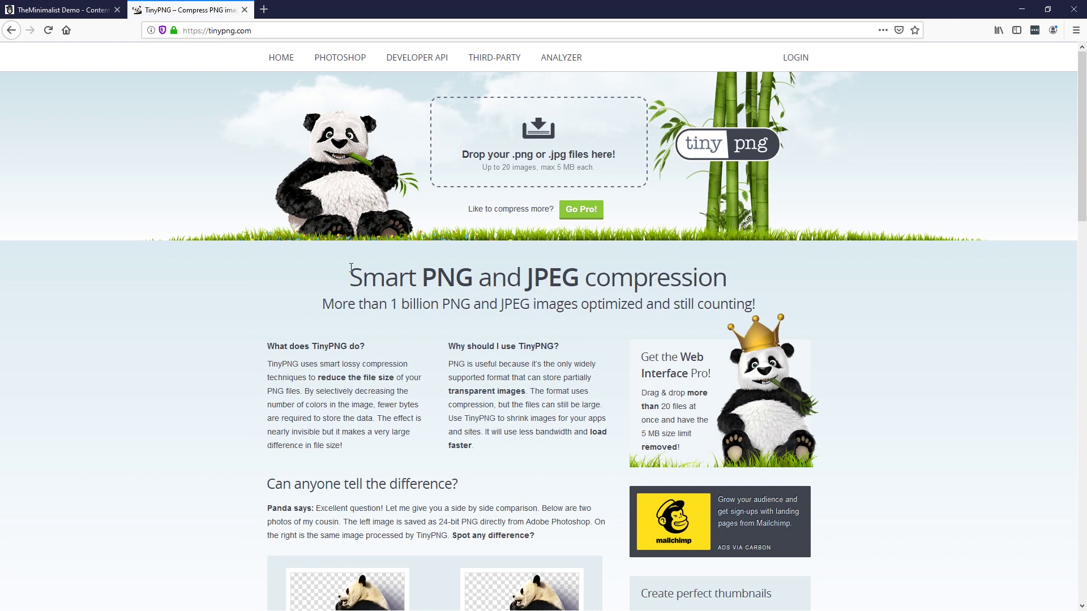
{"action": "left_click_drag", "start_coordinate": [349, 8], "coordinate": [458, 59]}
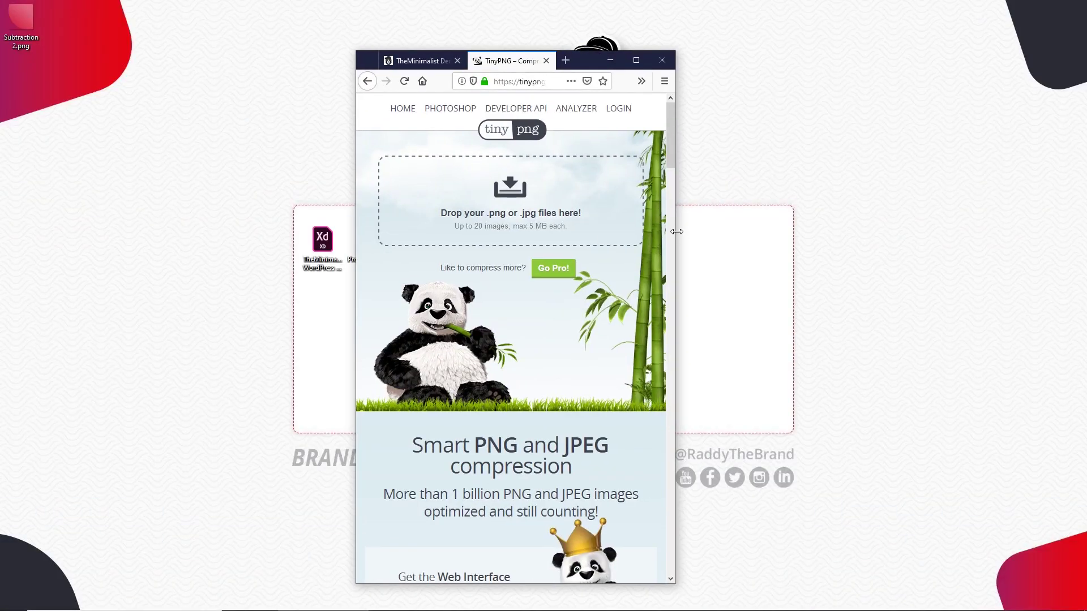
{"action": "left_click_drag", "start_coordinate": [677, 231], "coordinate": [858, 224]}
{"action": "left_click_drag", "start_coordinate": [710, 56], "coordinate": [863, 63]}
{"action": "left_click_drag", "start_coordinate": [411, 378], "coordinate": [727, 203]}
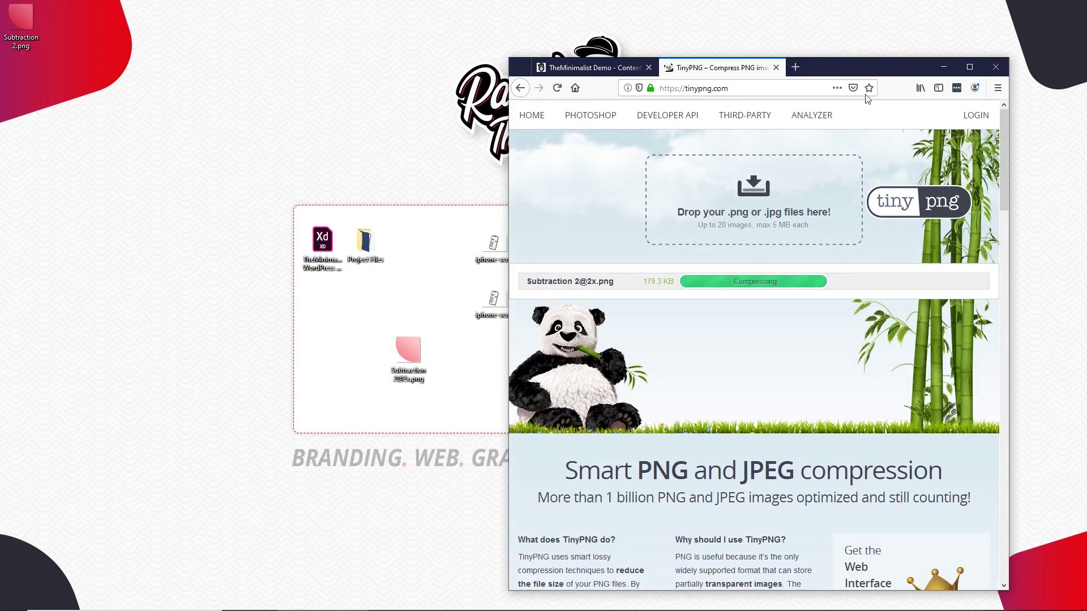
{"action": "left_click_drag", "start_coordinate": [864, 63], "coordinate": [750, 0]}
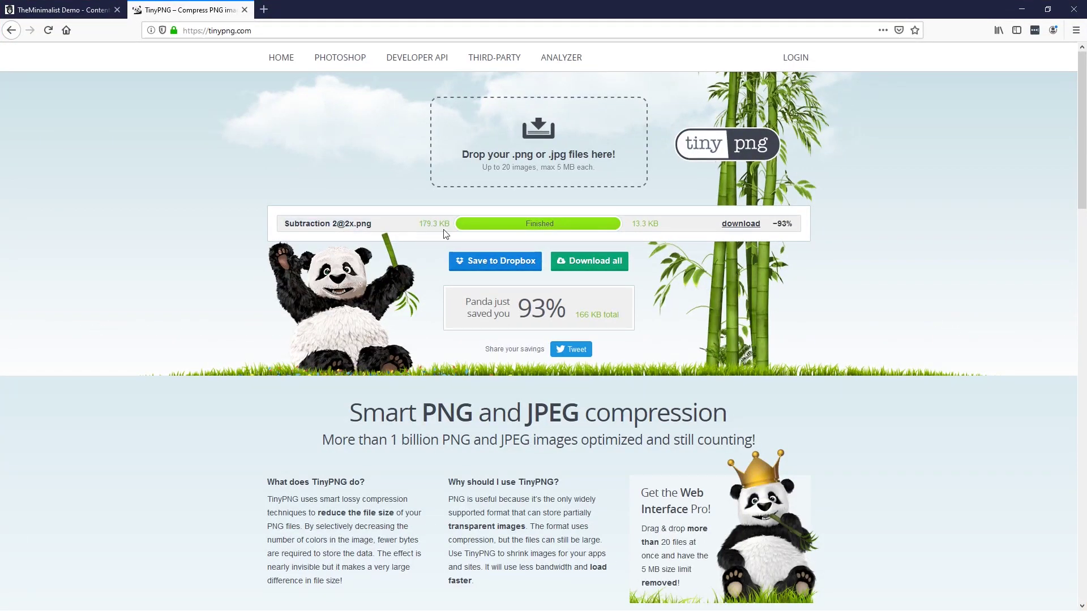
Step: Download and save the 13.3 KB compressed image, then return to the builder tab
{"action": "left_click_drag", "start_coordinate": [630, 223], "coordinate": [661, 224]}
{"action": "left_click", "coordinate": [726, 226]}
{"action": "left_click", "coordinate": [374, 317]}
{"action": "left_click", "coordinate": [519, 363]}
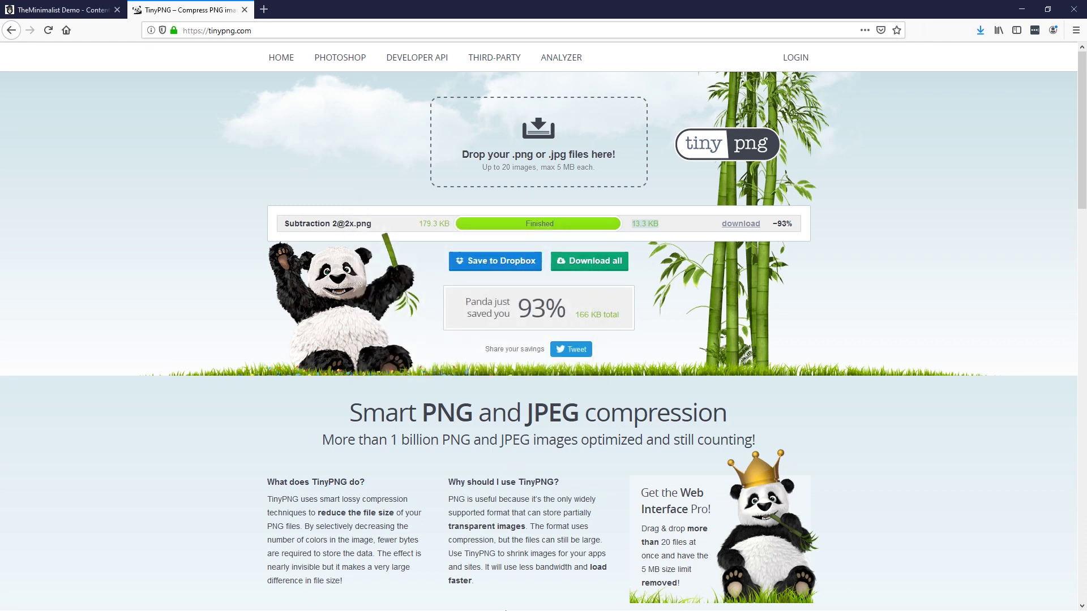
{"action": "left_click", "coordinate": [65, 10]}
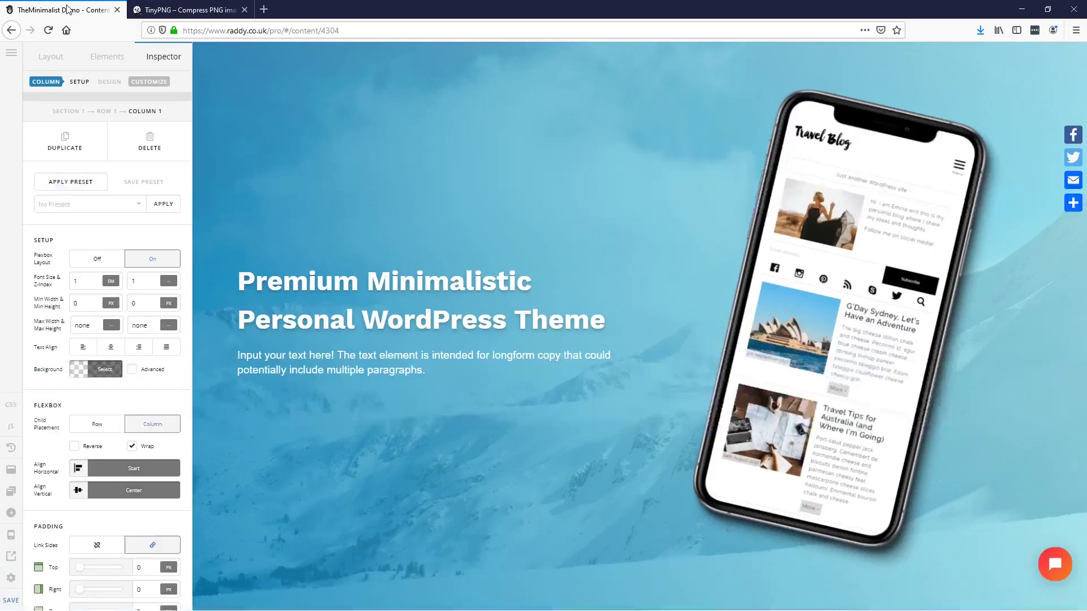
Step: Set Section 1's Background Upper Layer type to Image and open its media picker
{"action": "left_click_drag", "start_coordinate": [396, 8], "coordinate": [487, 1]}
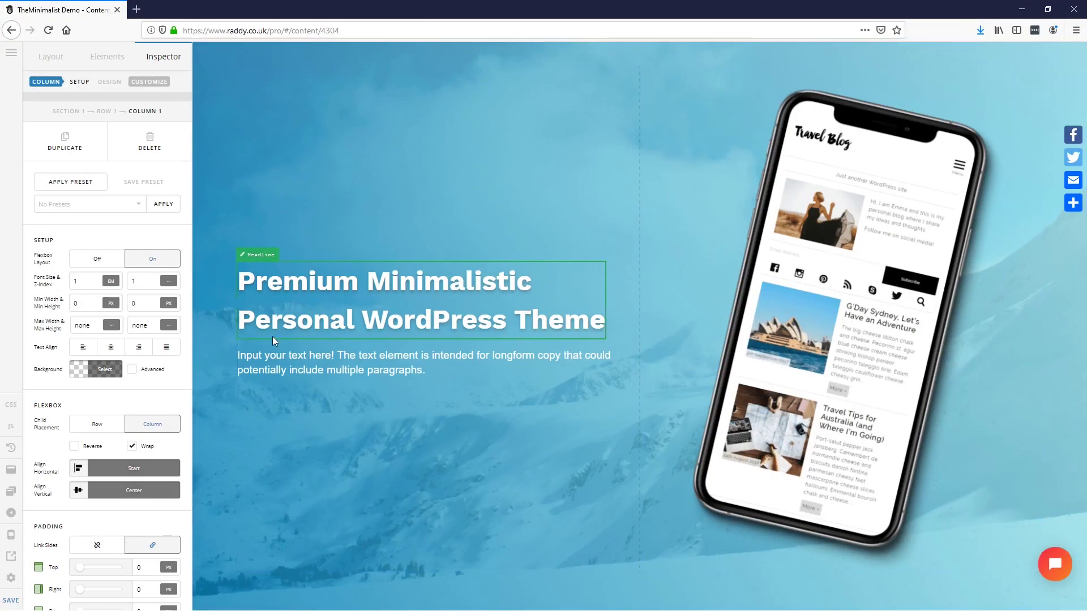
{"action": "left_click", "coordinate": [364, 54]}
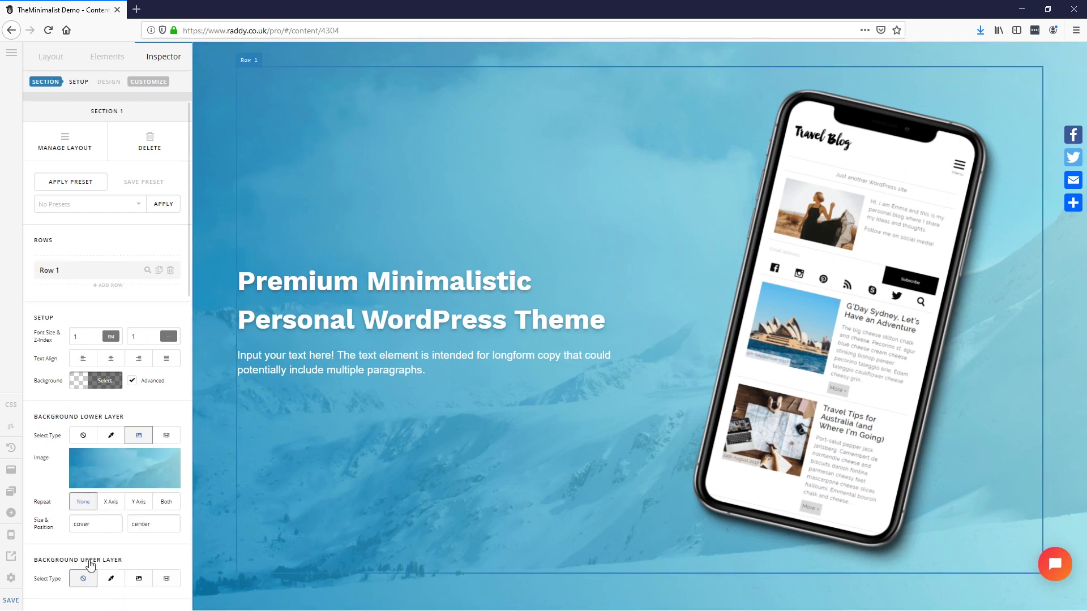
{"action": "scroll", "coordinate": [104, 562], "scroll_direction": "down", "scroll_amount": 3}
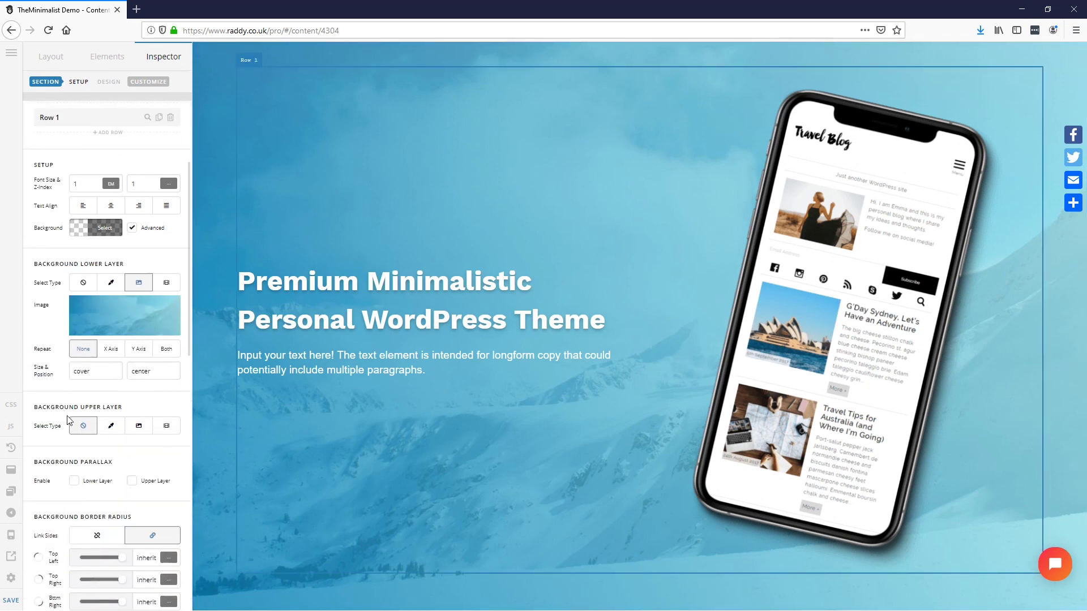
{"action": "left_click", "coordinate": [134, 433]}
{"action": "left_click", "coordinate": [136, 474]}
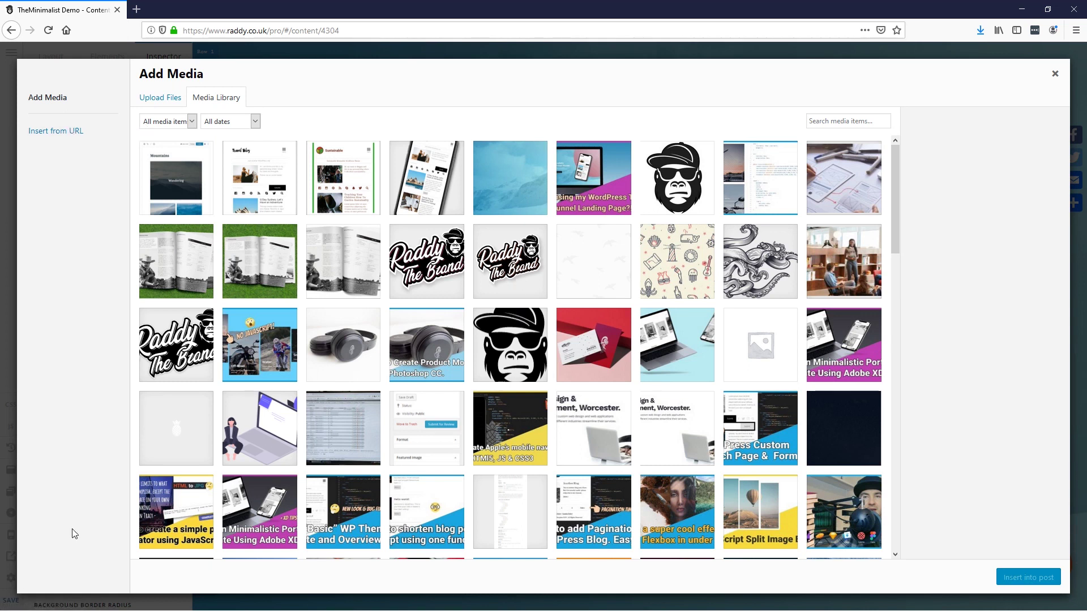
{"action": "double_click", "coordinate": [330, 4]}
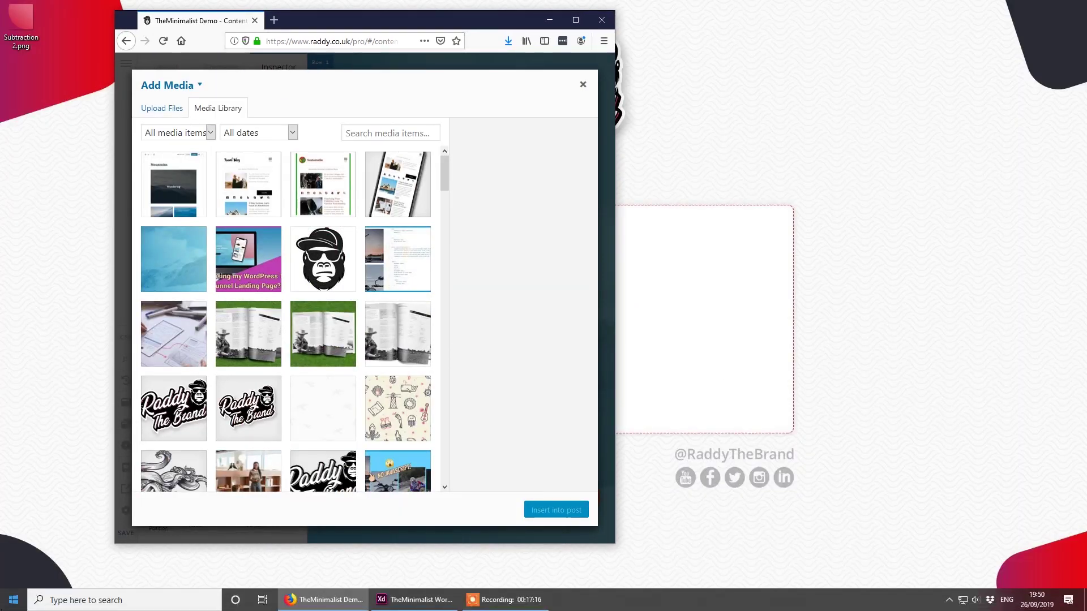
{"action": "left_click", "coordinate": [14, 599]}
{"action": "left_click", "coordinate": [223, 287]}
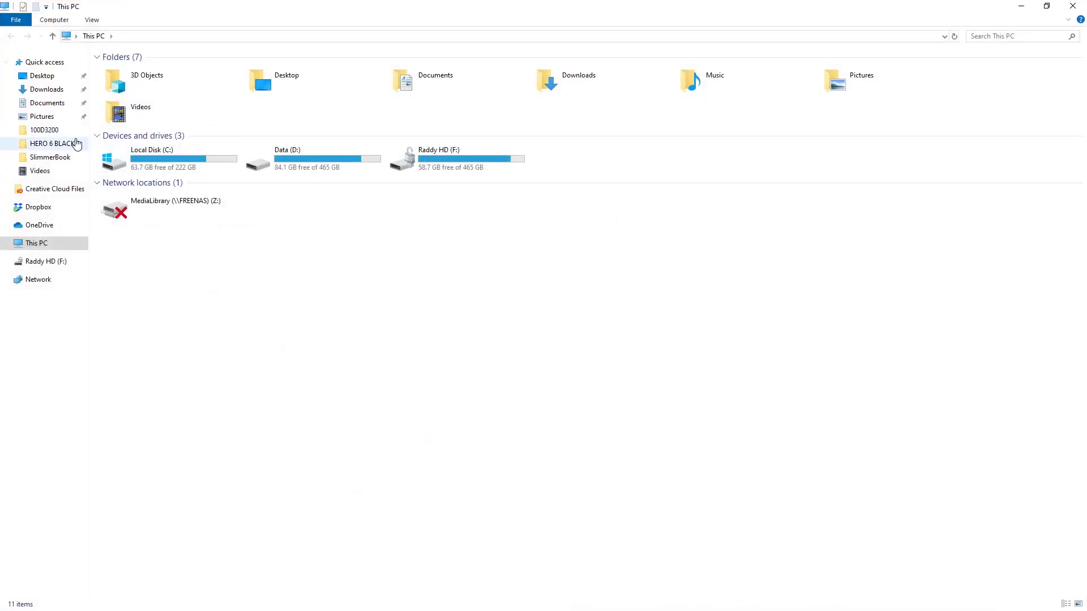
{"action": "left_click", "coordinate": [46, 94]}
{"action": "left_click", "coordinate": [131, 82]}
{"action": "left_click_drag", "start_coordinate": [436, 5], "coordinate": [496, 451]}
{"action": "left_click_drag", "start_coordinate": [382, 548], "coordinate": [366, 243]}
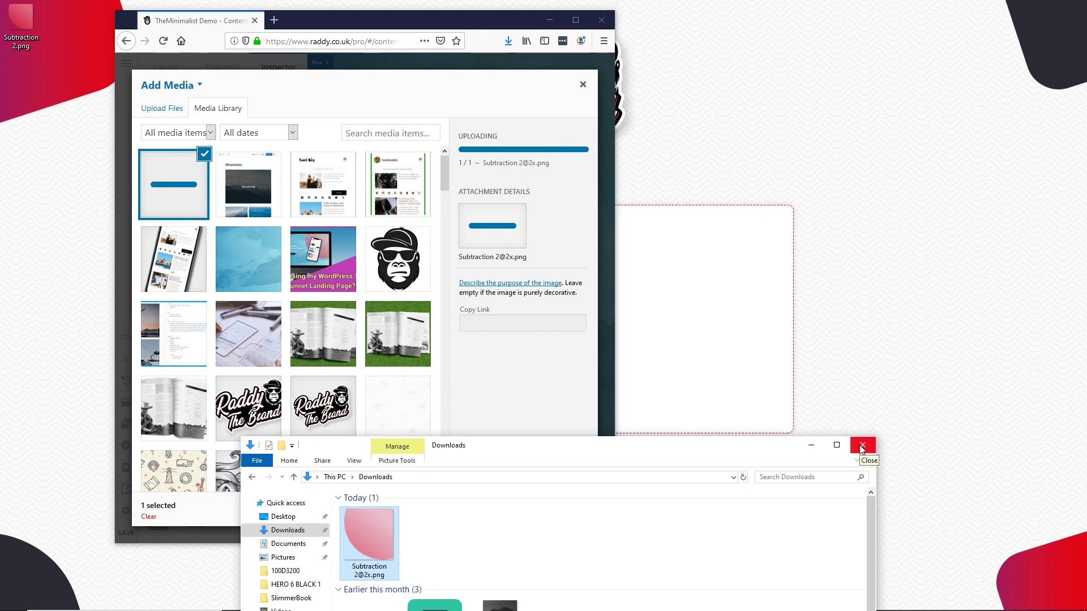
{"action": "left_click", "coordinate": [861, 448]}
{"action": "left_click_drag", "start_coordinate": [476, 10], "coordinate": [477, 1]}
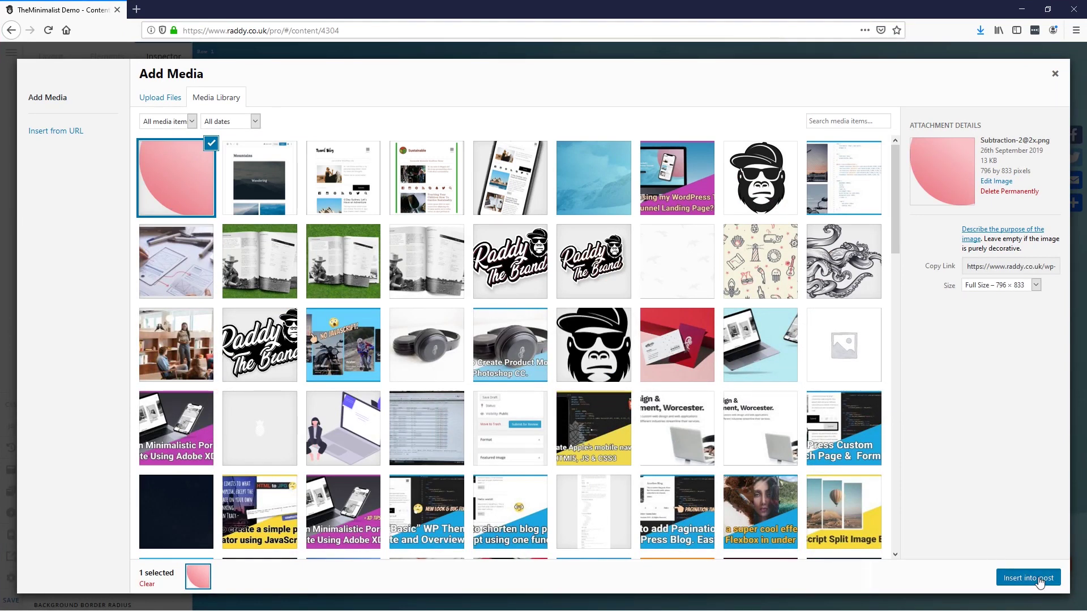
{"action": "left_click", "coordinate": [1049, 582]}
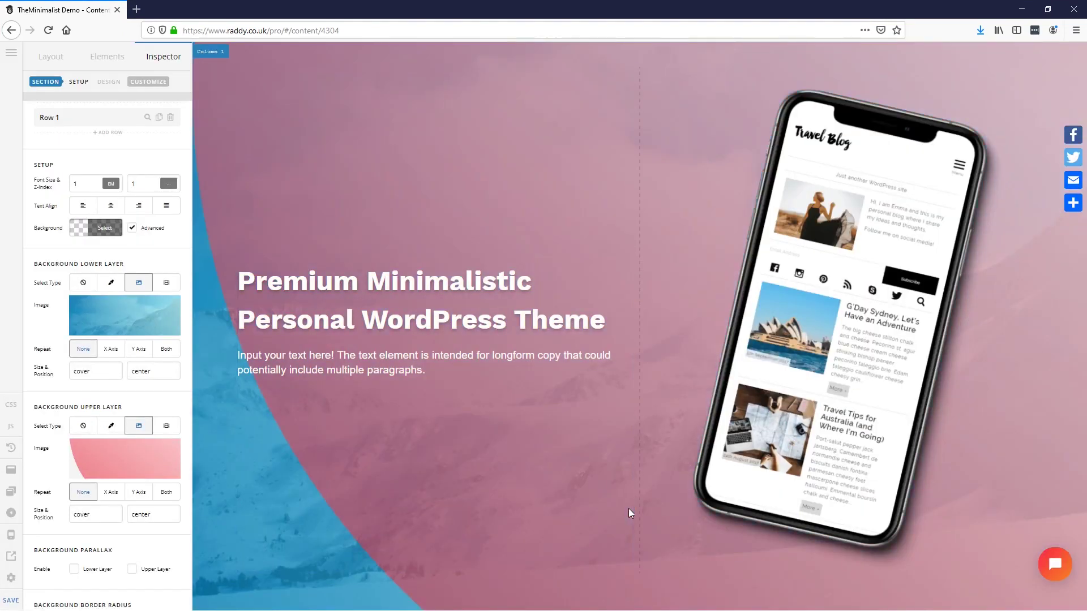
Step: Clear the upper layer's 'cover' size and set its position to 'top right'
{"action": "double_click", "coordinate": [82, 514]}
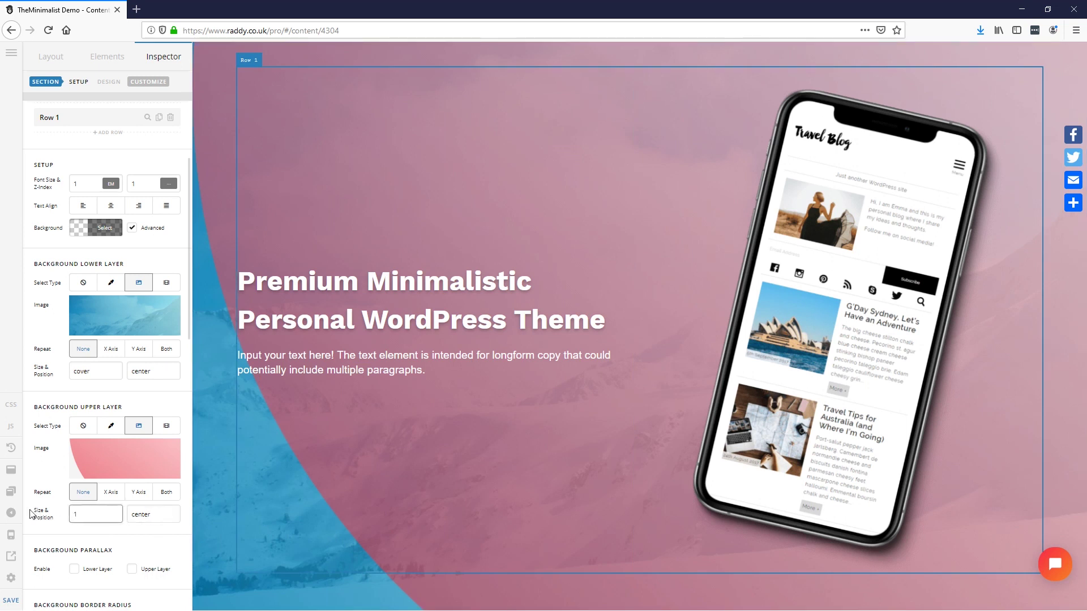
{"action": "key", "text": "BackSpace"}
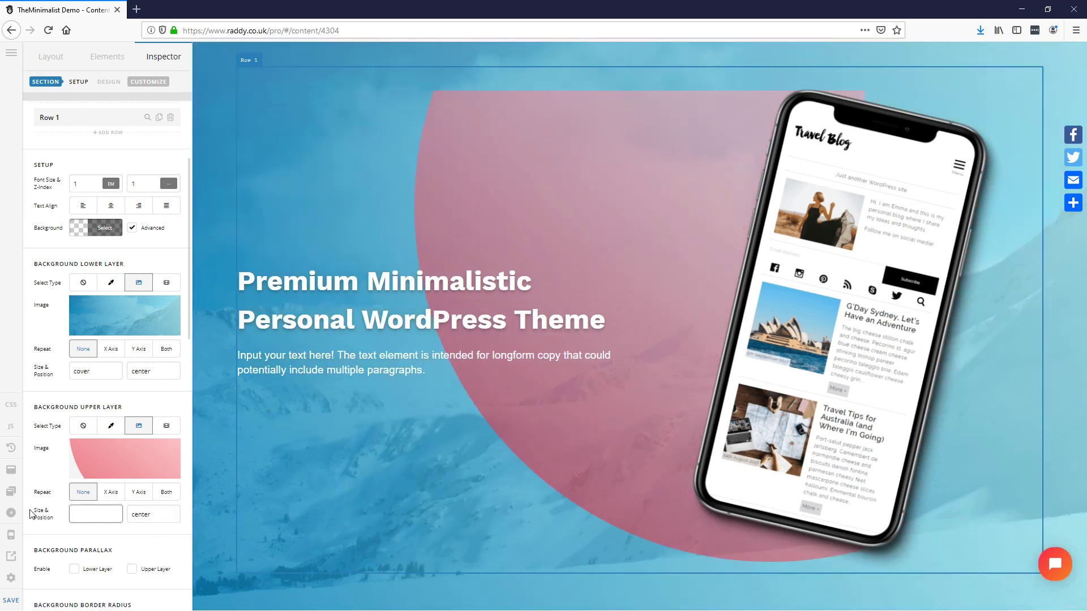
{"action": "left_click", "coordinate": [75, 535]}
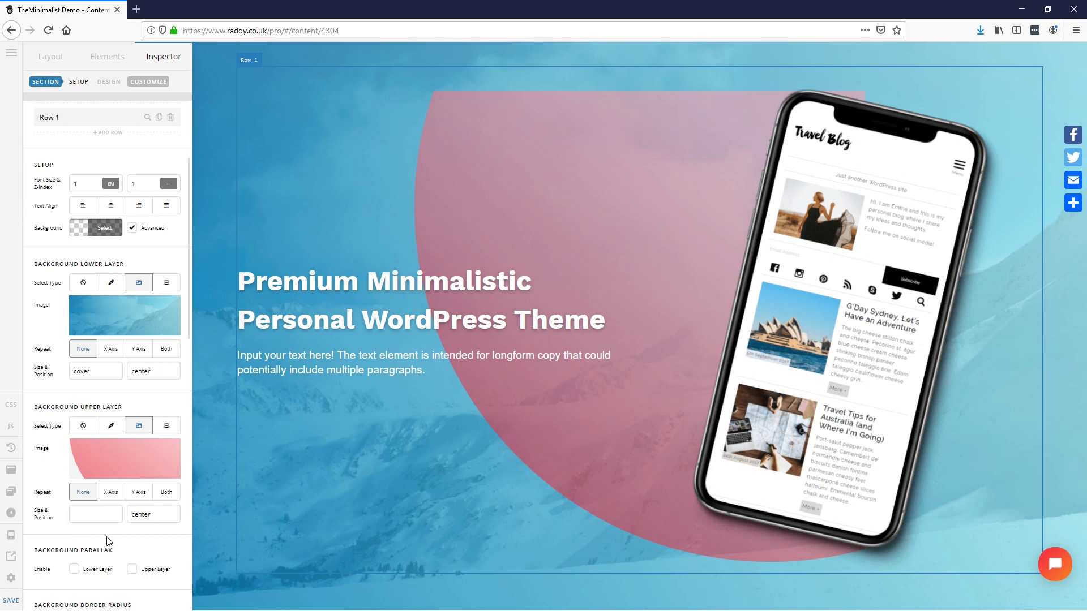
{"action": "double_click", "coordinate": [142, 520]}
{"action": "type", "text": "top right"}
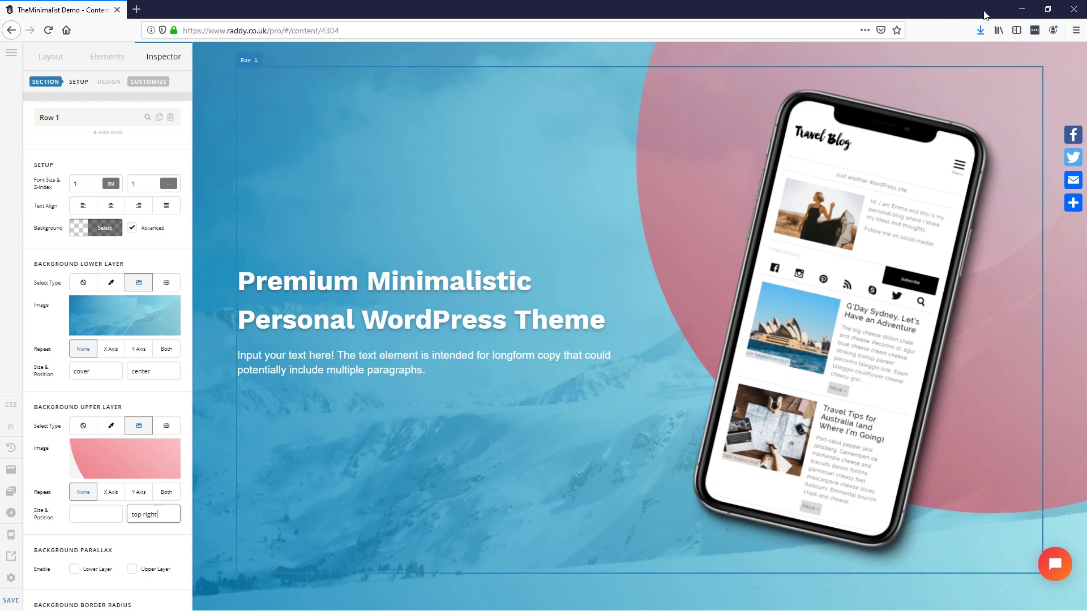
{"action": "left_click", "coordinate": [1022, 9]}
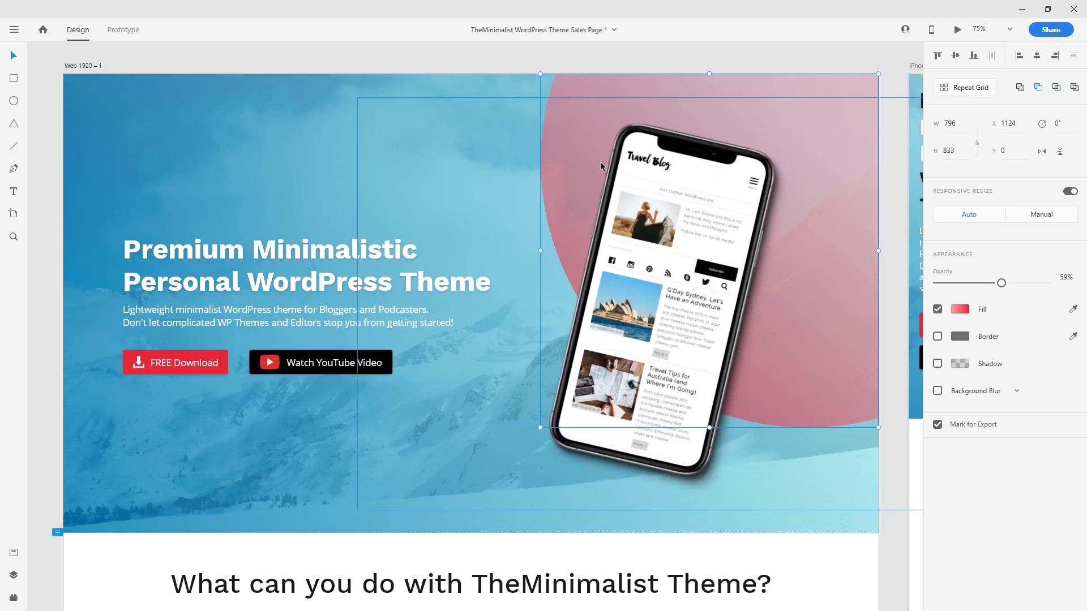
{"action": "key", "text": "alt+Tab"}
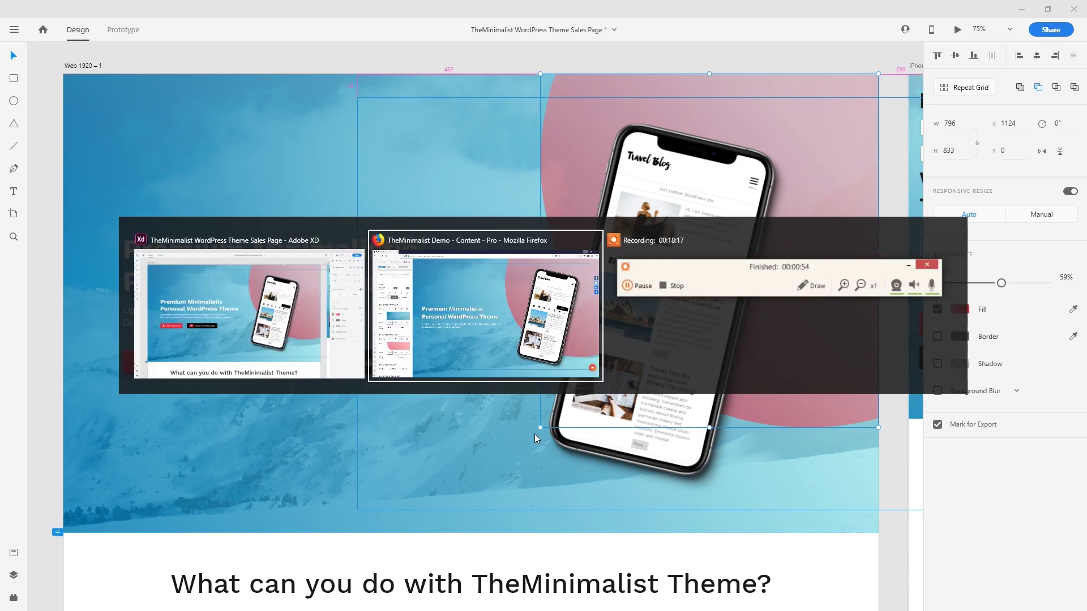
{"action": "left_click", "coordinate": [91, 506]}
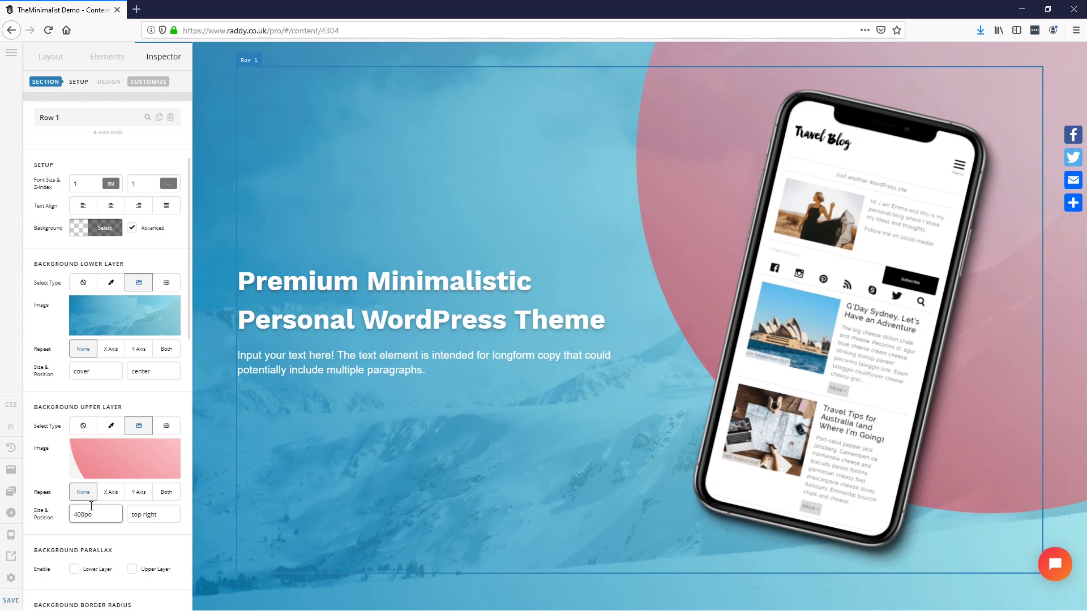
Step: Size the pink upper background layer at 700px and save the page
{"action": "type", "text": "400px"}
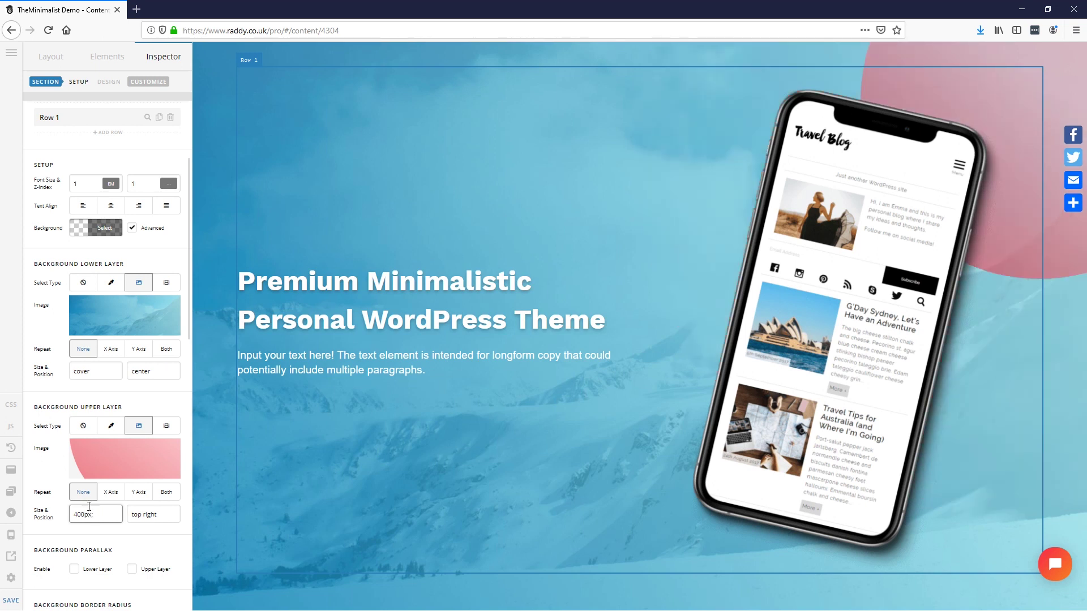
{"action": "key", "text": "BackSpace"}
{"action": "type", "text": "5"}
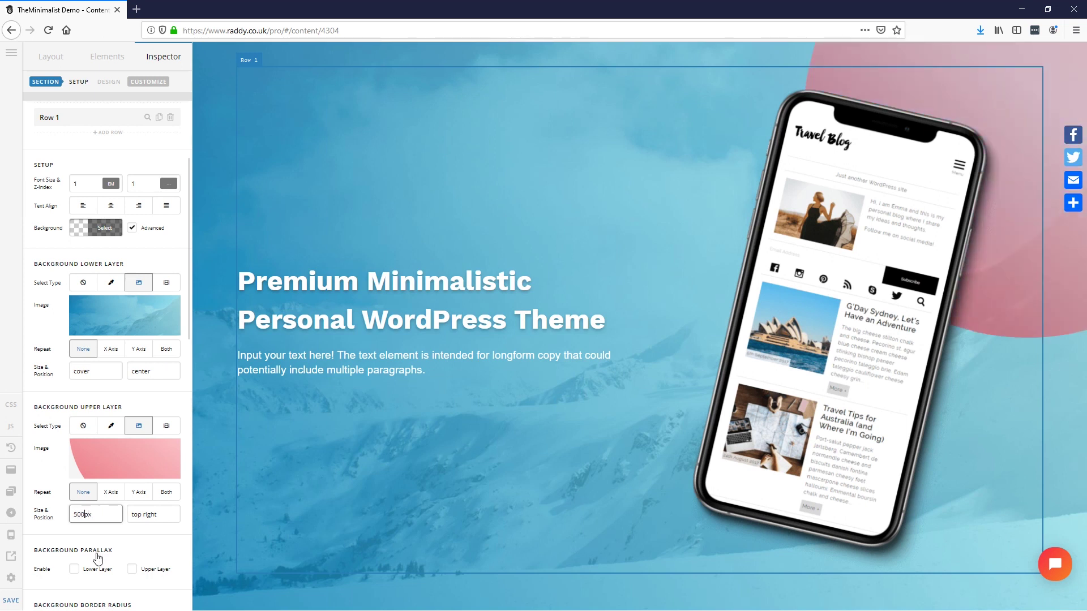
{"action": "key", "text": "BackSpace"}
{"action": "type", "text": "7"}
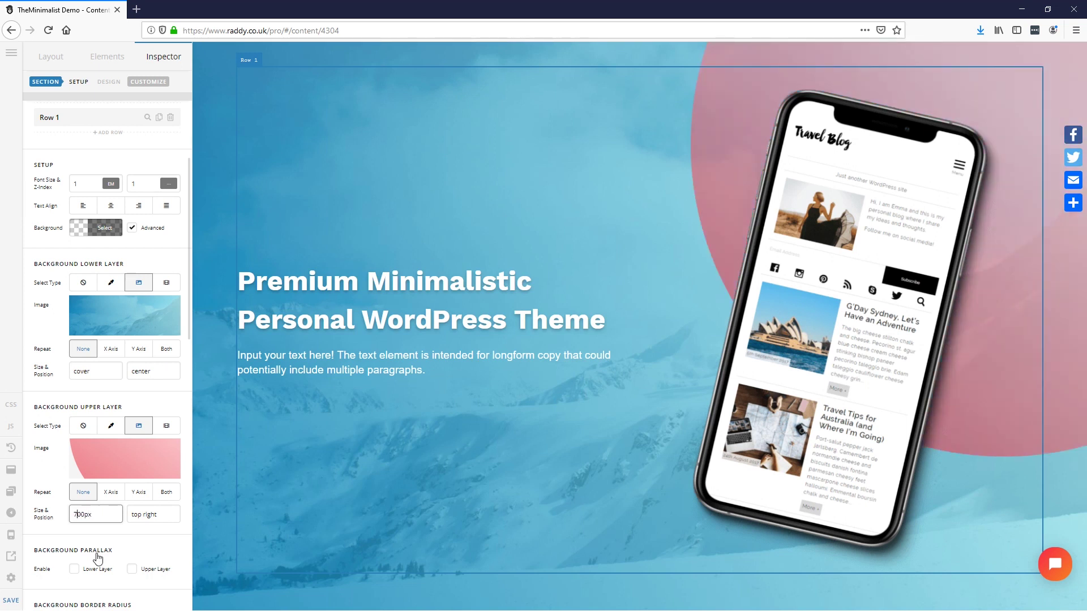
{"action": "key", "text": "BackSpace"}
{"action": "type", "text": "8"}
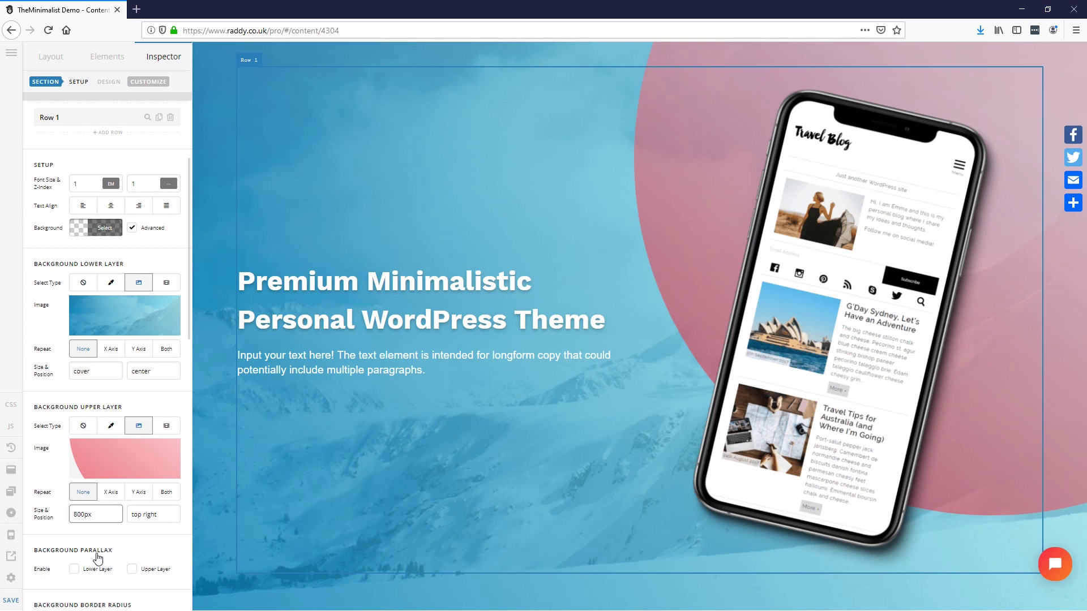
{"action": "key", "text": "BackSpace"}
{"action": "type", "text": "5"}
{"action": "type", "text": "7"}
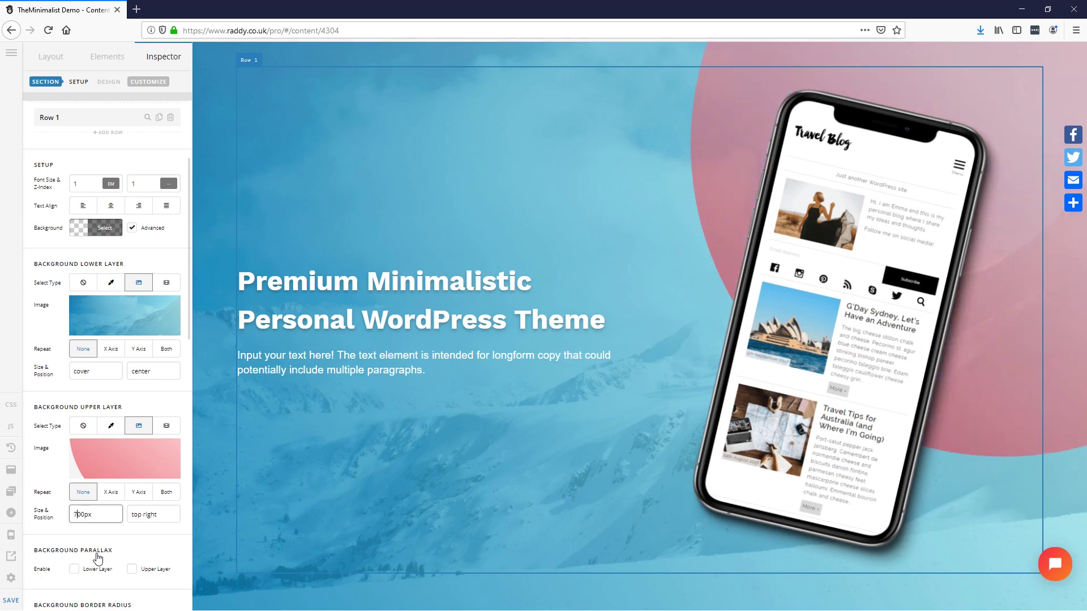
{"action": "left_click", "coordinate": [11, 600]}
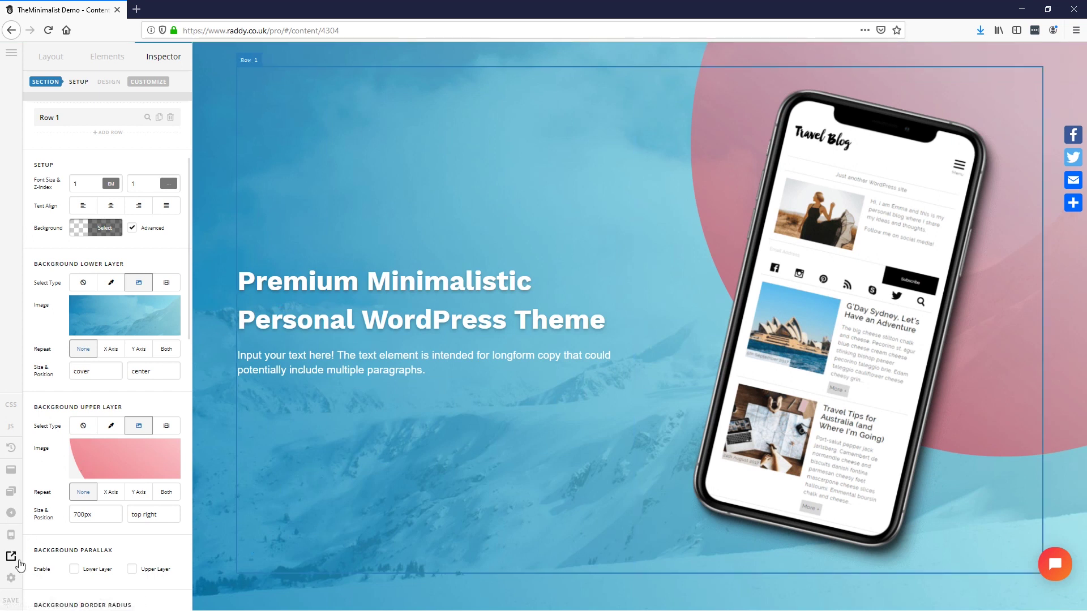
Step: Preview the live page in a second tab, clear the size value, and reload to compare
{"action": "left_click", "coordinate": [11, 558]}
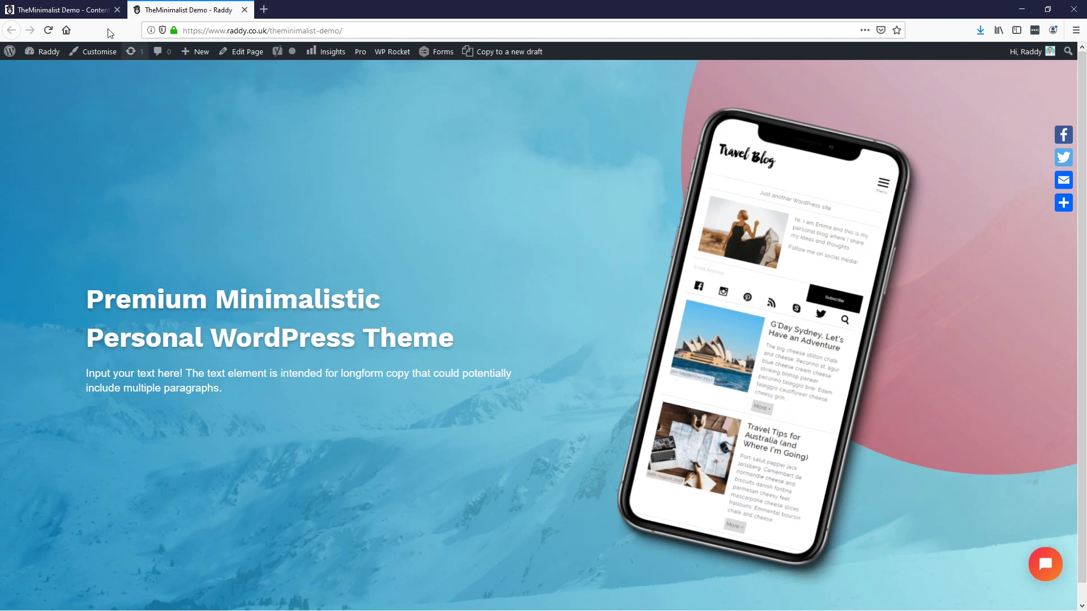
{"action": "left_click", "coordinate": [85, 9]}
{"action": "left_click_drag", "start_coordinate": [101, 515], "coordinate": [32, 512]}
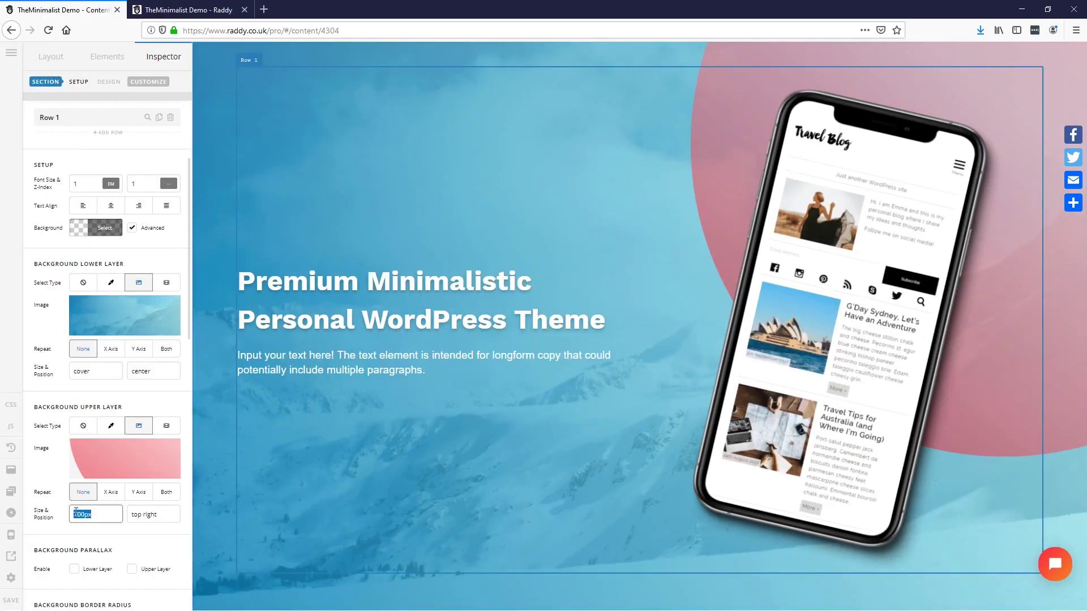
{"action": "key", "text": "BackSpace"}
{"action": "left_click", "coordinate": [187, 10]}
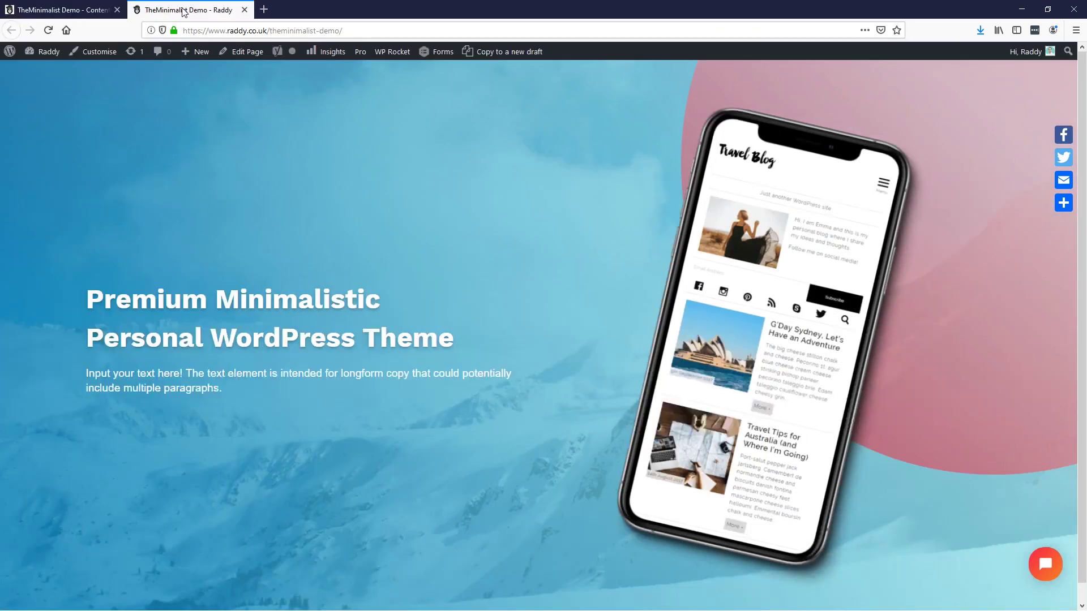
{"action": "key", "text": "F5"}
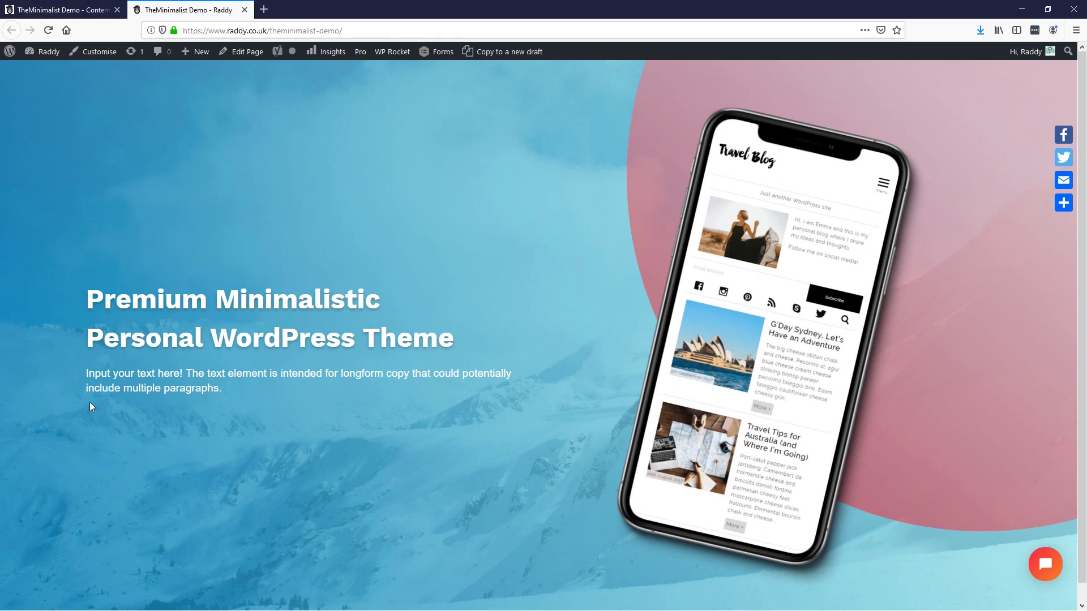
{"action": "key", "text": "ctrl+Page_Up"}
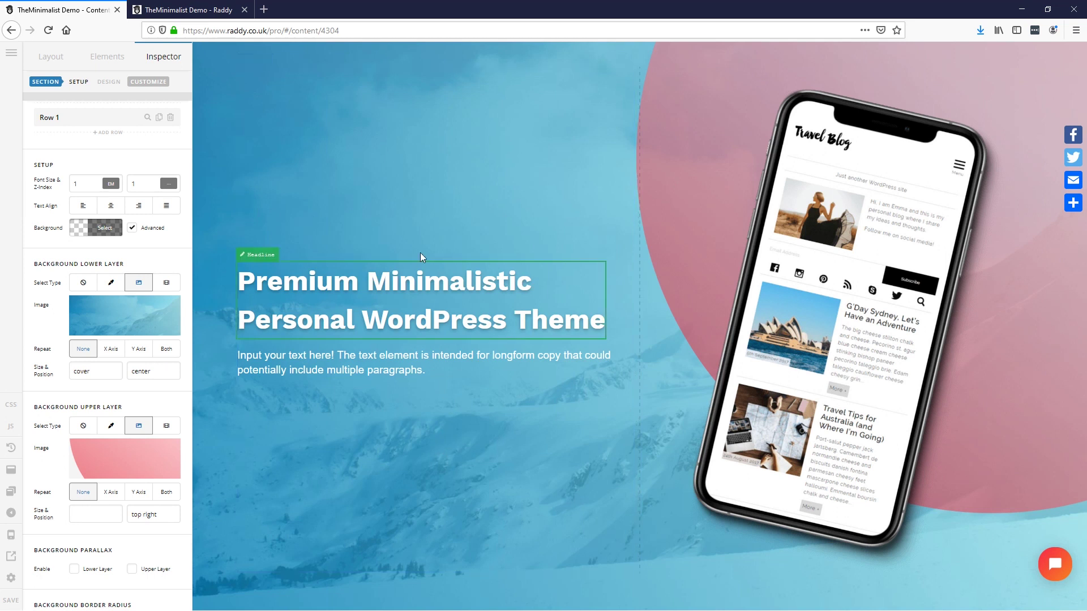
Step: Select Column 1 in the page's section, row and column structure
{"action": "left_click", "coordinate": [364, 461]}
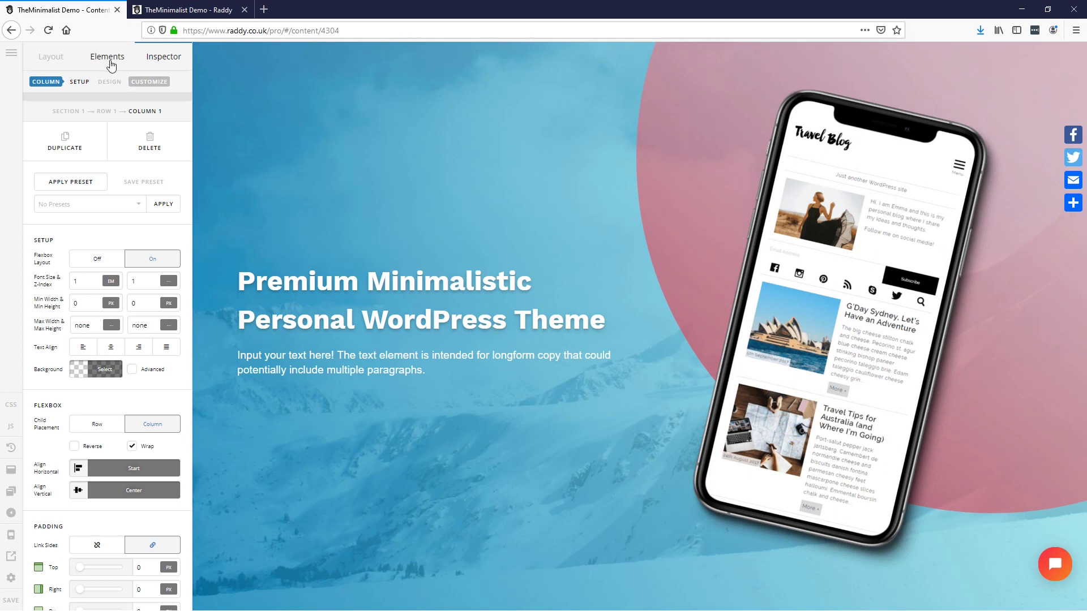
{"action": "left_click", "coordinate": [68, 112]}
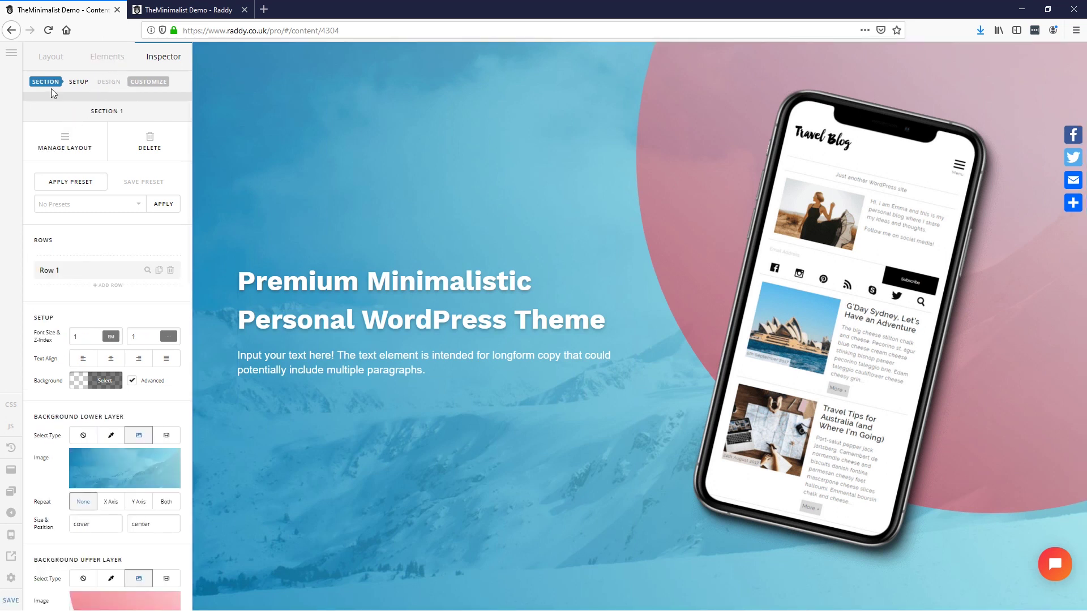
{"action": "left_click", "coordinate": [49, 64]}
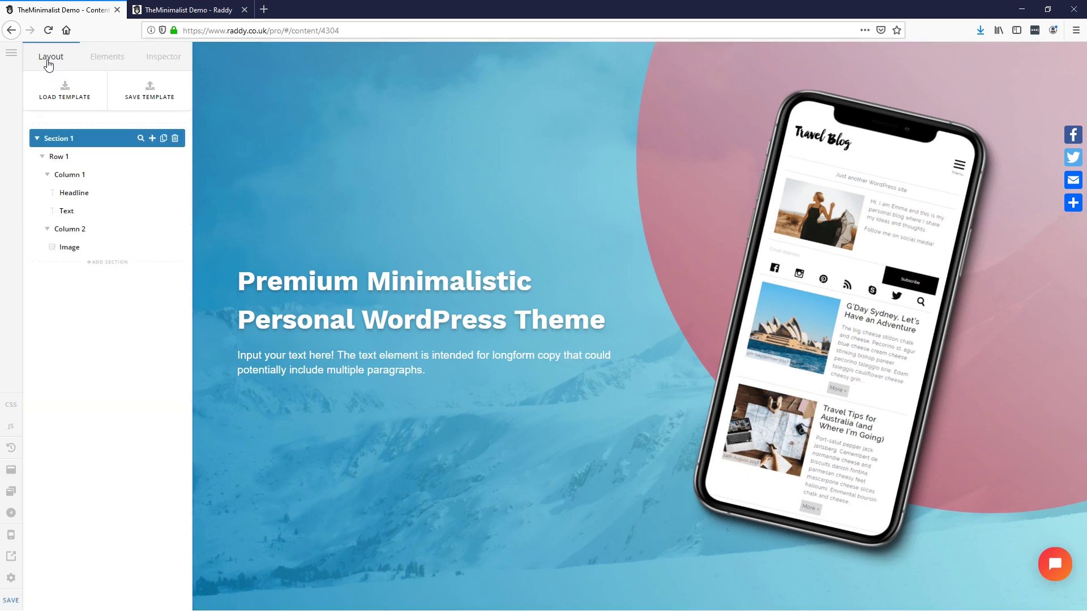
{"action": "left_click", "coordinate": [68, 177]}
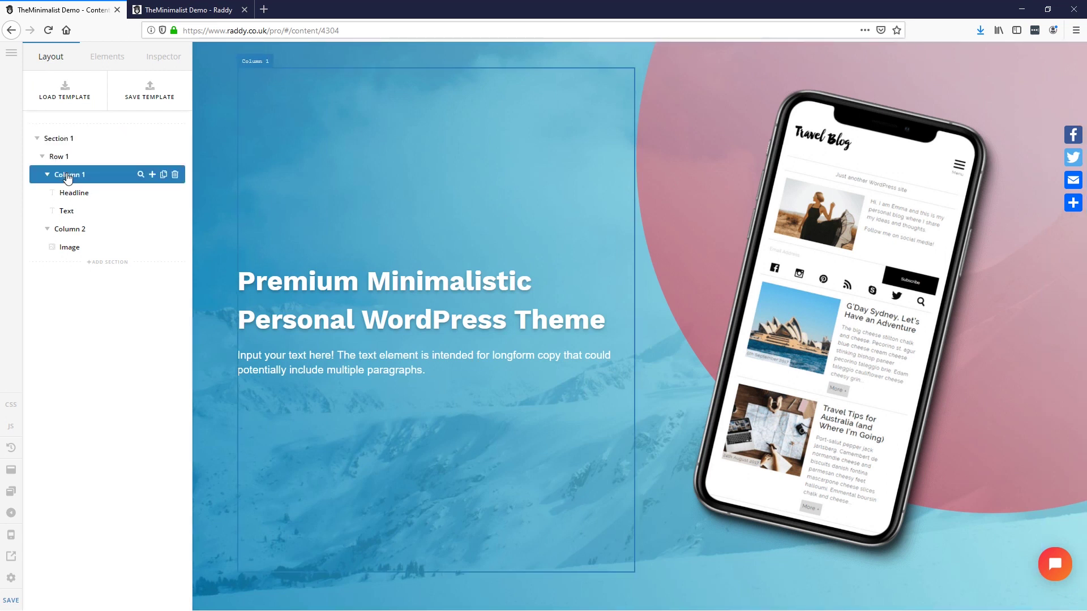
Step: Add a new Row with a single-column layout inside Column 1
{"action": "left_click", "coordinate": [152, 175]}
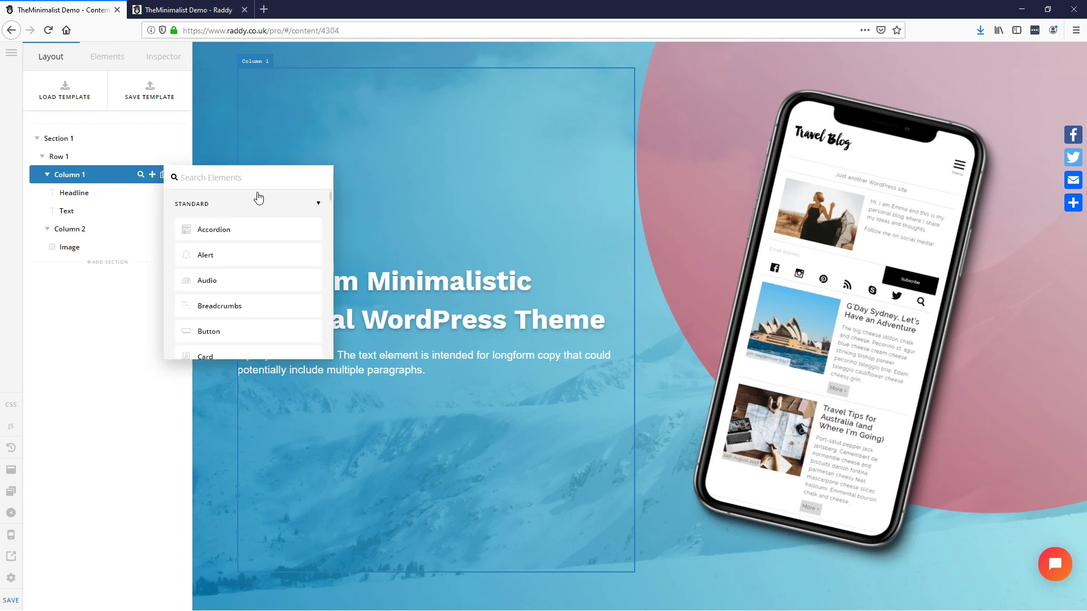
{"action": "type", "text": "row"}
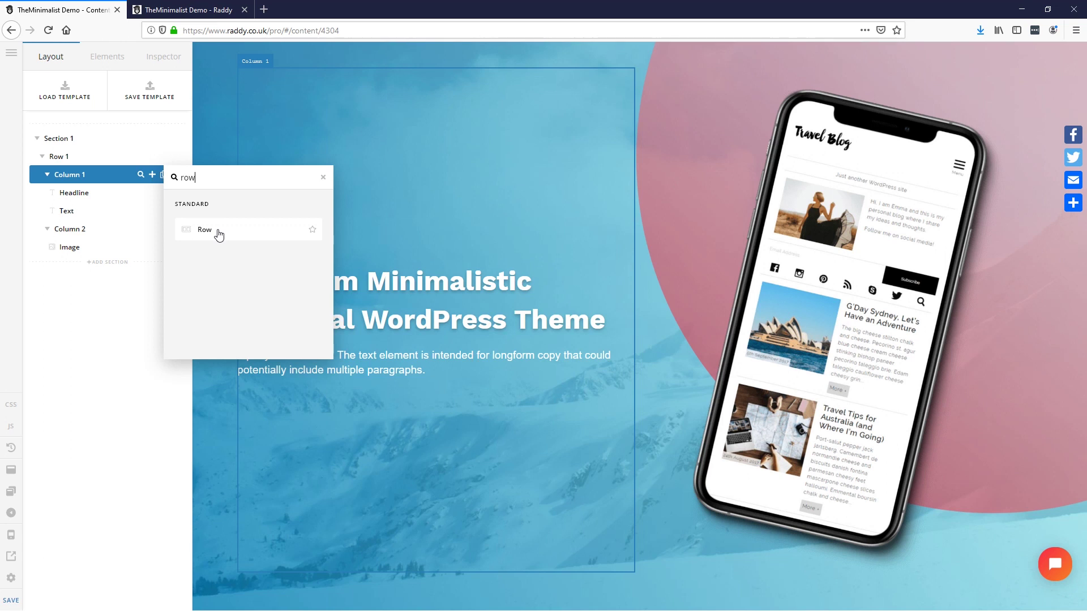
{"action": "left_click", "coordinate": [218, 234]}
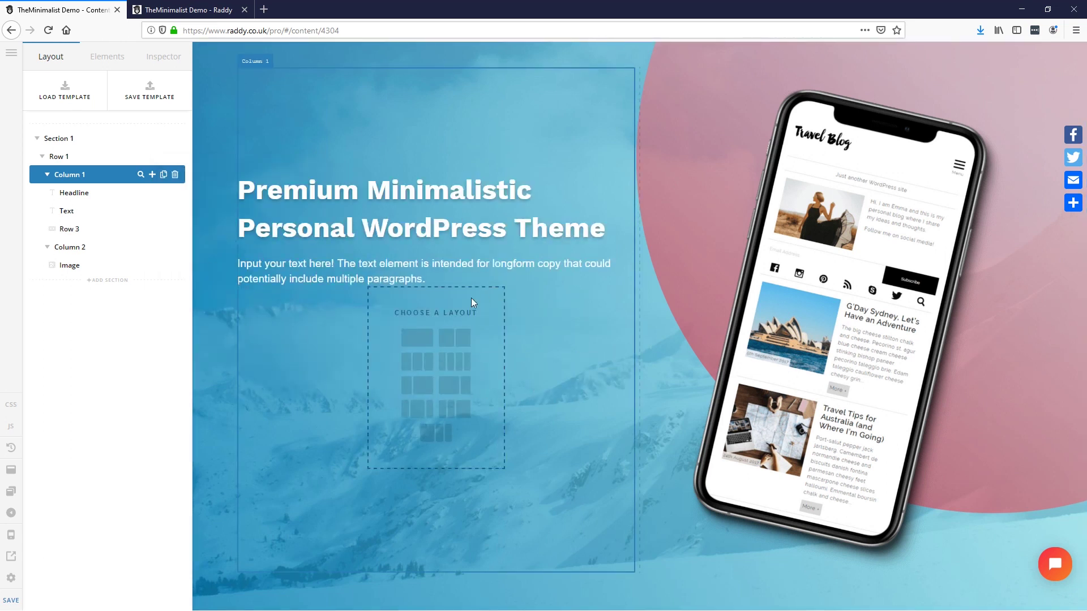
{"action": "left_click", "coordinate": [425, 345]}
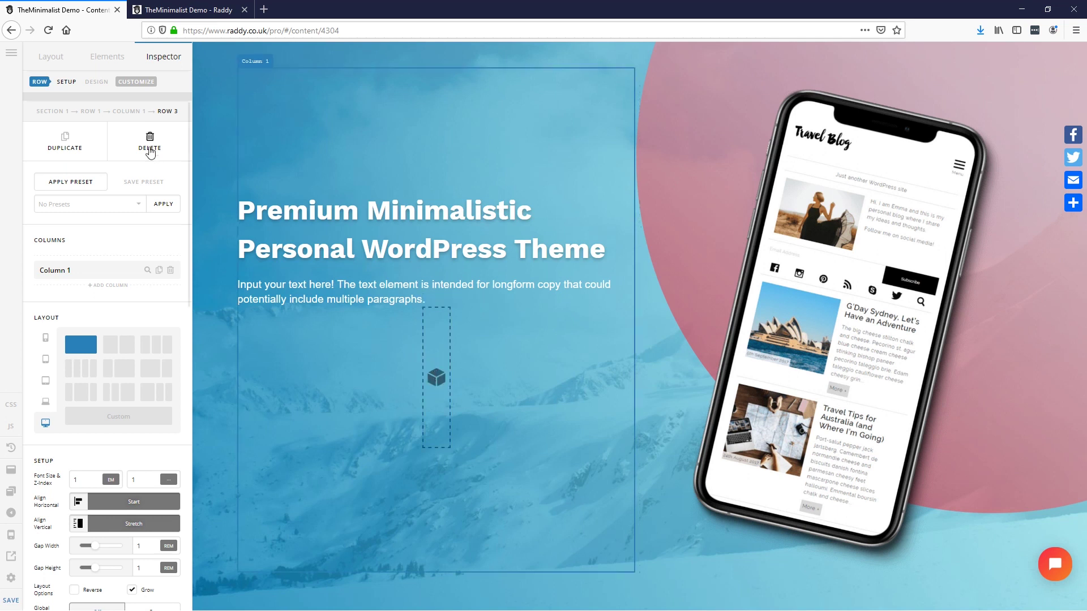
Step: Drag a Button element into the new row below the paragraph
{"action": "left_click", "coordinate": [437, 376]}
{"action": "type", "text": "butt"}
{"action": "left_click_drag", "start_coordinate": [62, 134], "coordinate": [436, 377]}
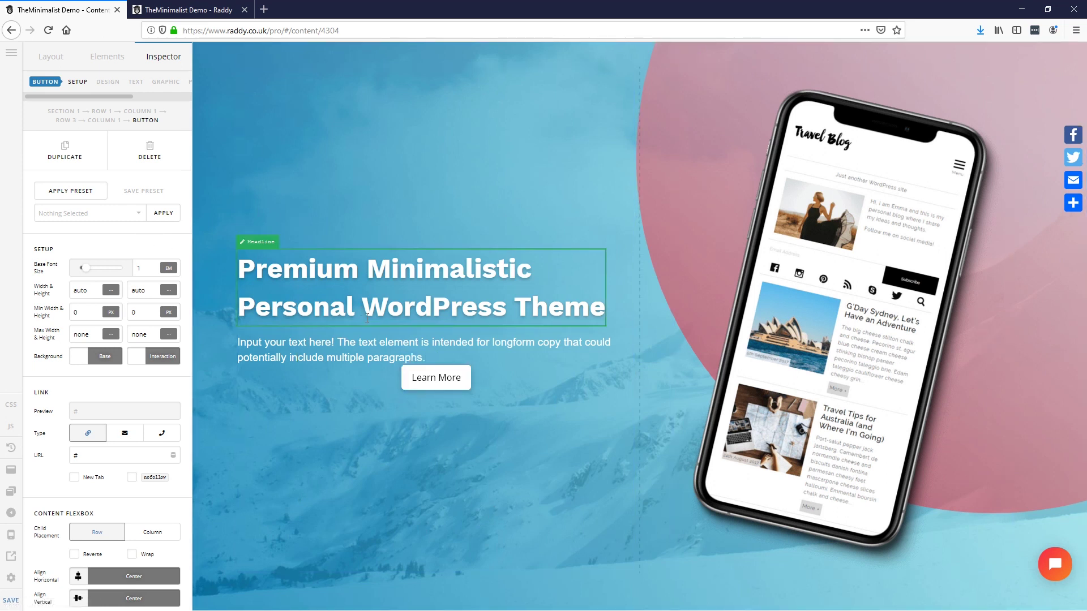
Step: Apply the 'Big Red button' preset to the button and confirm the replacement
{"action": "left_click", "coordinate": [140, 214]}
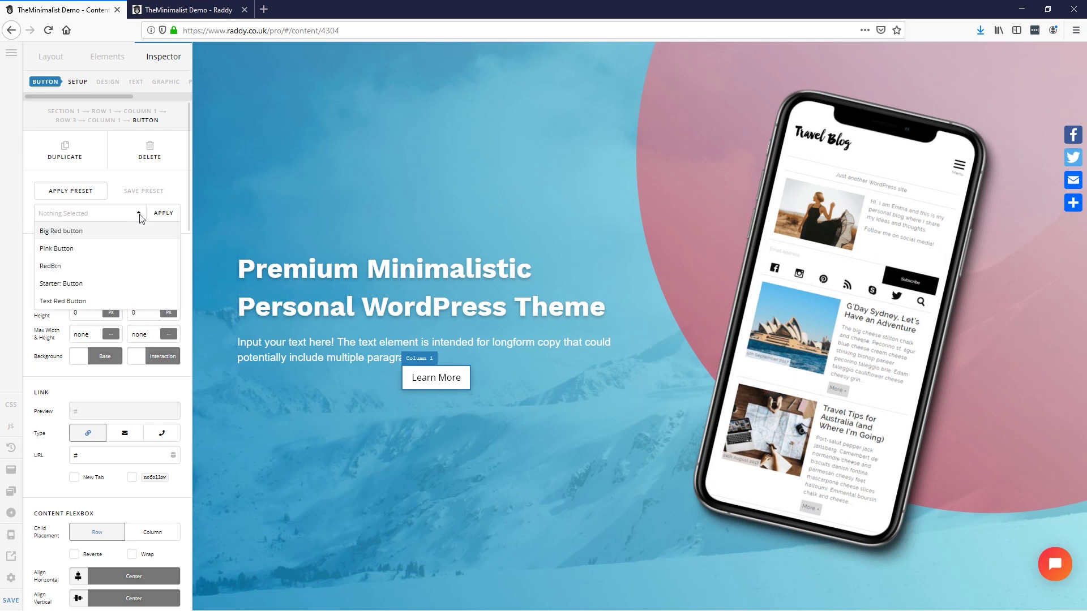
{"action": "left_click", "coordinate": [66, 232]}
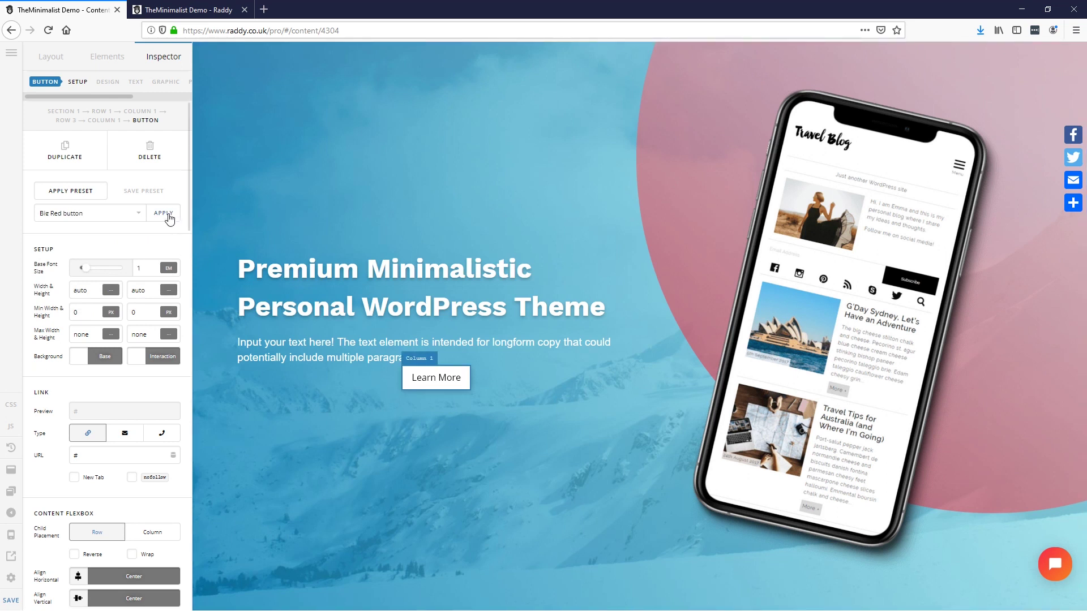
{"action": "left_click", "coordinate": [163, 213]}
{"action": "left_click", "coordinate": [220, 244]}
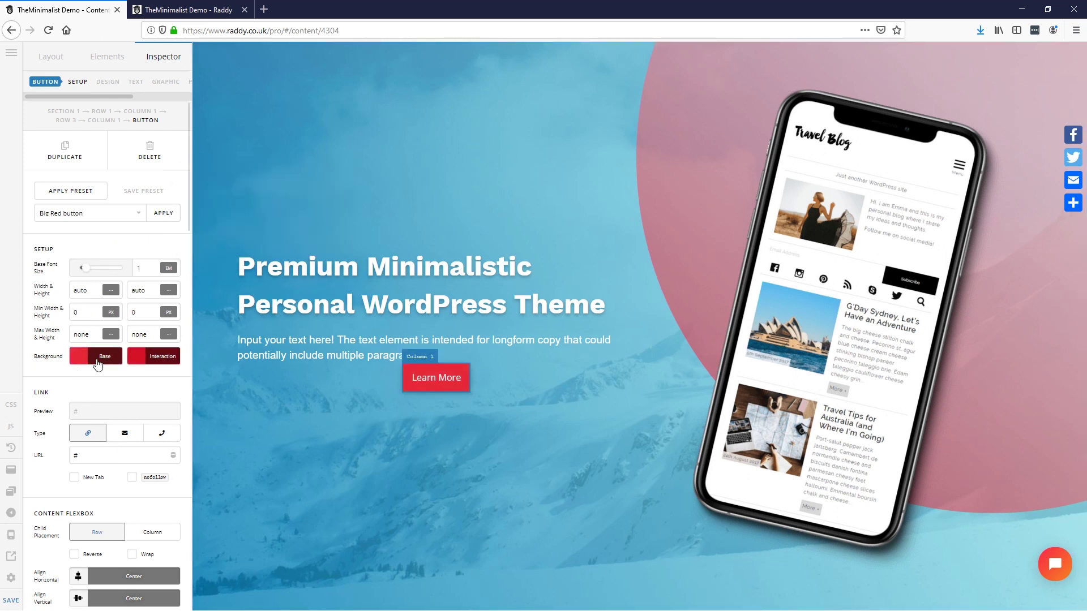
{"action": "scroll", "coordinate": [95, 315], "scroll_direction": "down", "scroll_amount": 2}
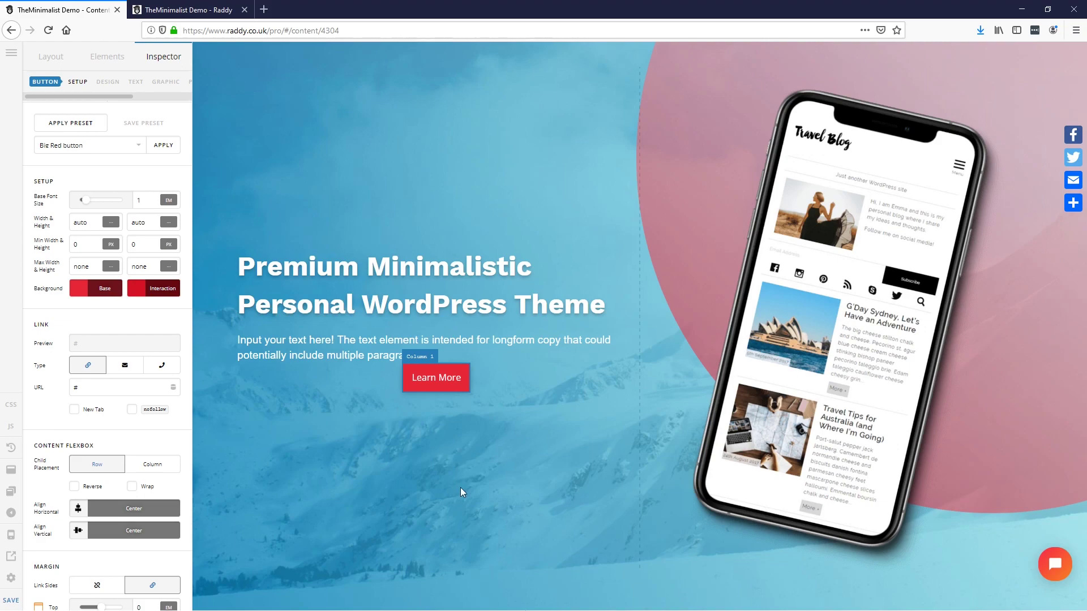
{"action": "key", "text": "alt+Tab"}
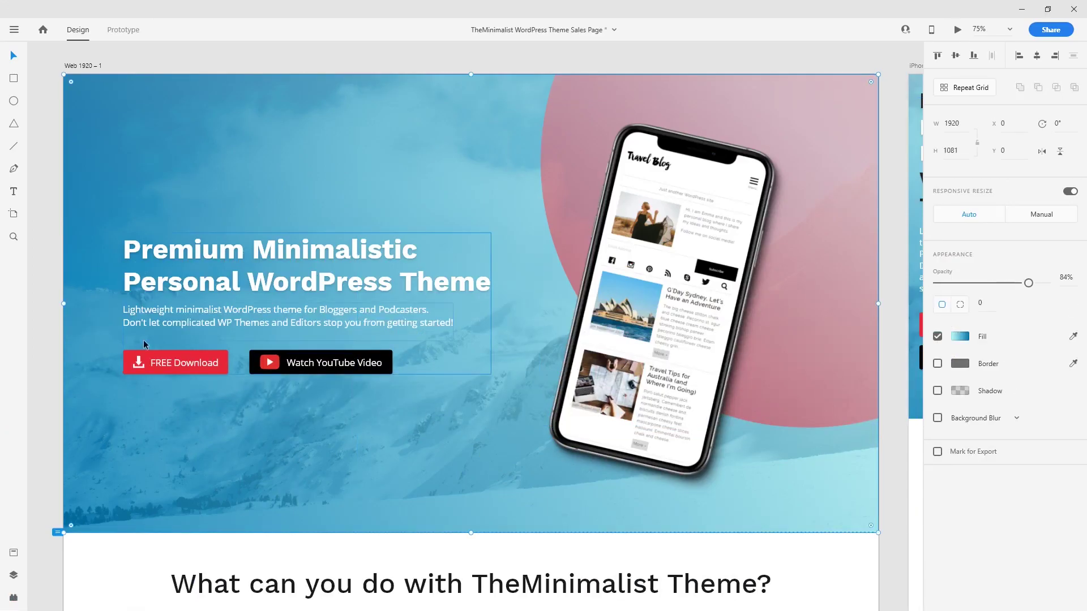
Step: Select all of the FREE Download label text in the XD mockup
{"action": "double_click", "coordinate": [182, 365]}
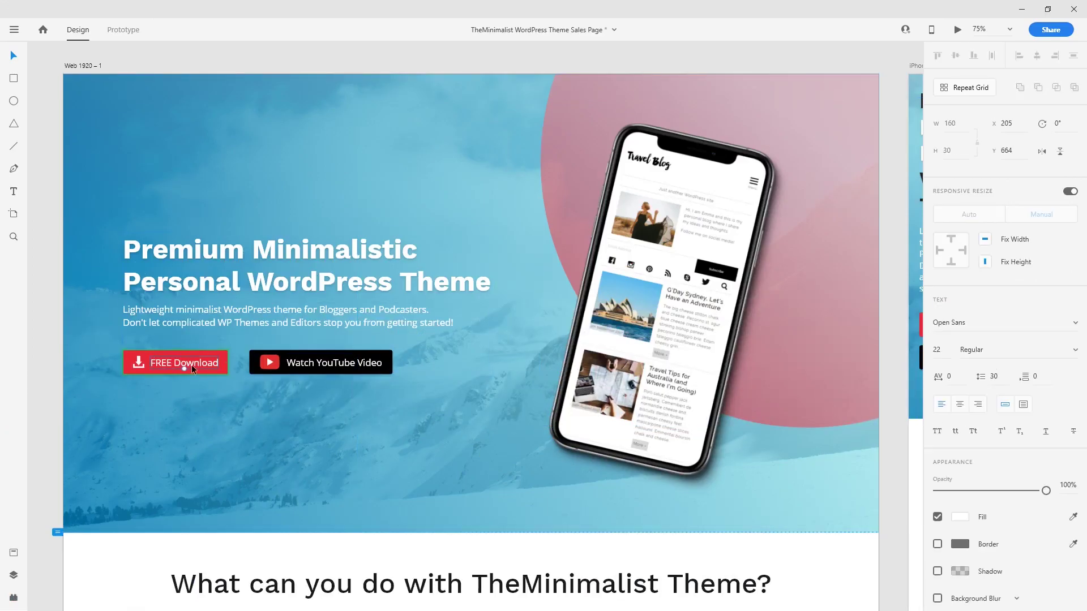
{"action": "key", "text": "ctrl+a"}
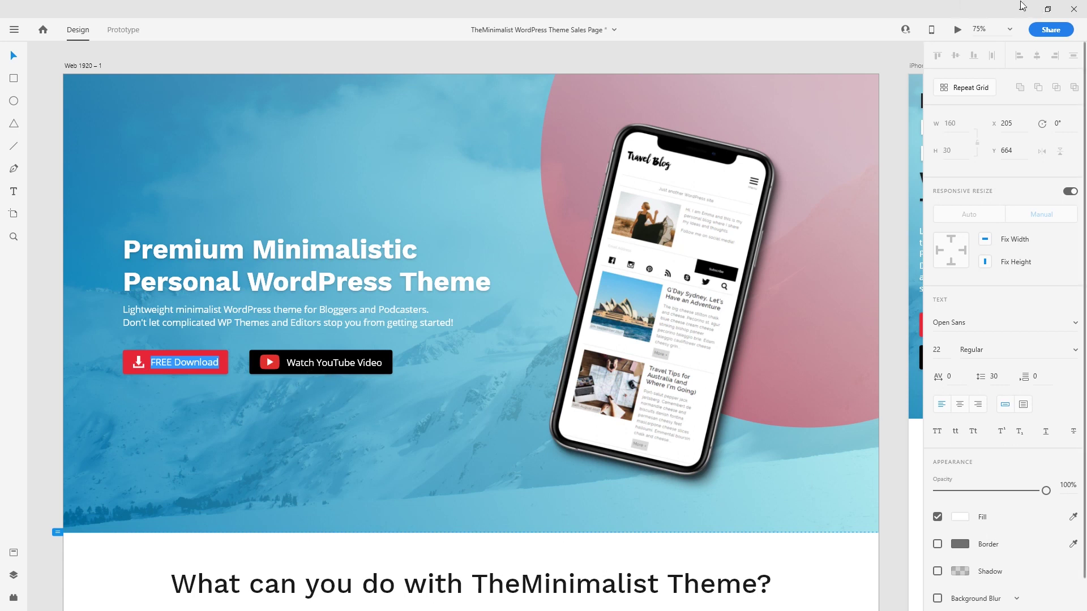
{"action": "key", "text": "alt+Tab"}
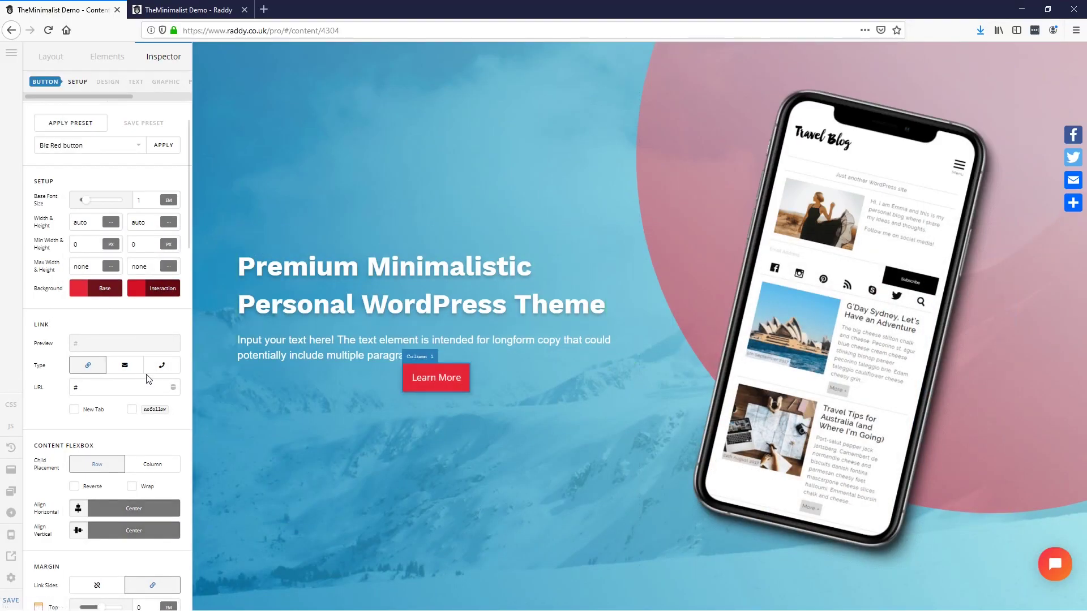
Step: Replace the button's Learn More label with 'FREE Download'
{"action": "scroll", "coordinate": [134, 369], "scroll_direction": "up", "scroll_amount": 1}
{"action": "scroll", "coordinate": [134, 369], "scroll_direction": "down", "scroll_amount": 1}
{"action": "left_click", "coordinate": [118, 357]}
{"action": "scroll", "coordinate": [105, 399], "scroll_direction": "down", "scroll_amount": 4}
{"action": "scroll", "coordinate": [90, 379], "scroll_direction": "down", "scroll_amount": 6}
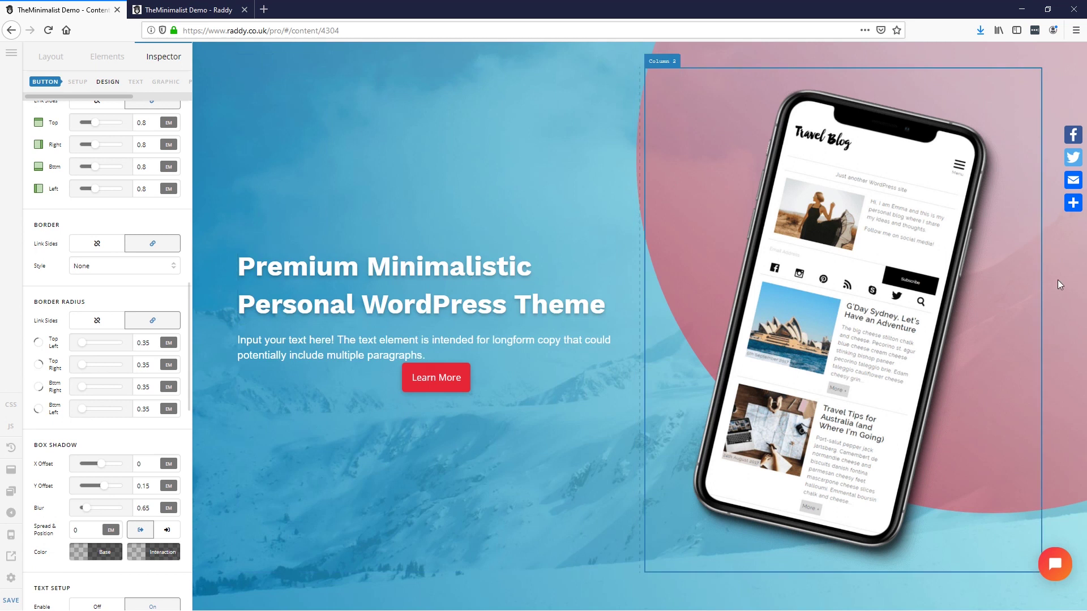
{"action": "scroll", "coordinate": [110, 392], "scroll_direction": "down", "scroll_amount": 9}
{"action": "scroll", "coordinate": [110, 442], "scroll_direction": "down", "scroll_amount": 5}
{"action": "scroll", "coordinate": [103, 397], "scroll_direction": "up", "scroll_amount": 9}
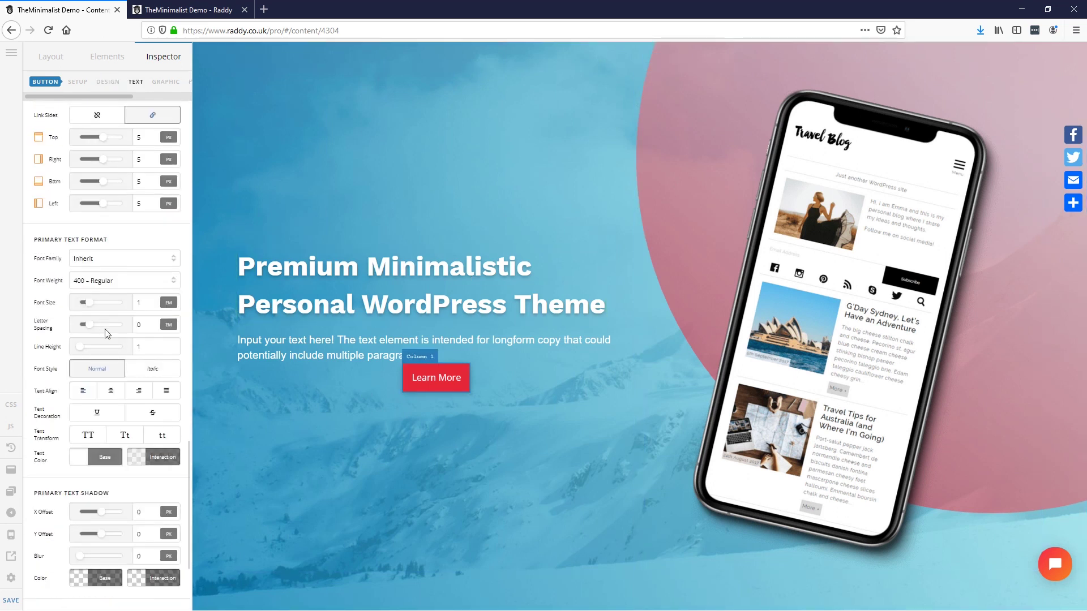
{"action": "scroll", "coordinate": [116, 375], "scroll_direction": "up", "scroll_amount": 2}
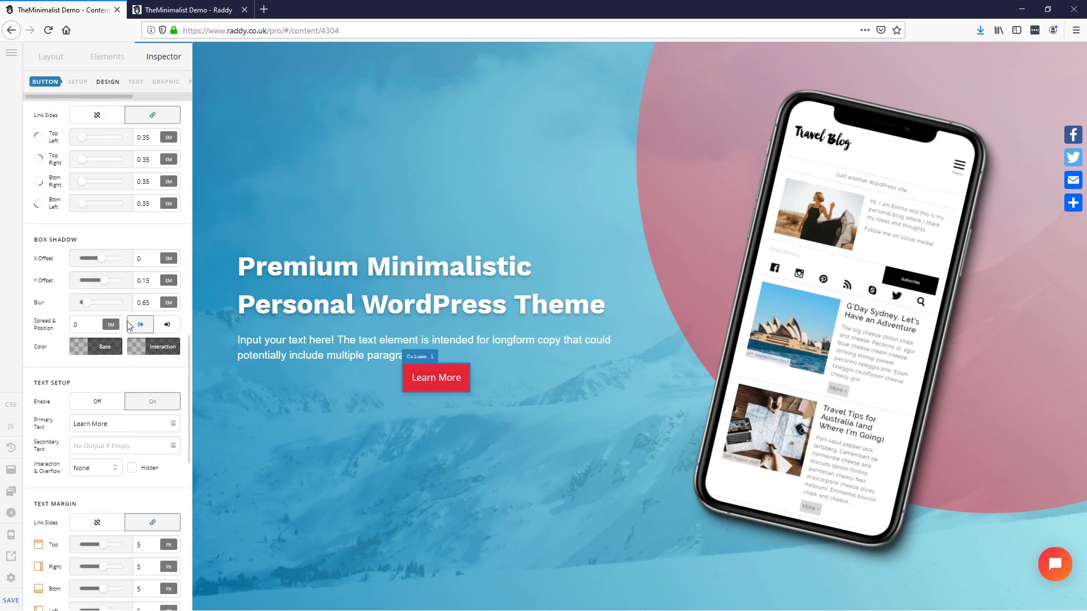
{"action": "left_click_drag", "start_coordinate": [121, 340], "coordinate": [54, 343]}
{"action": "type", "text": "FREE Download"}
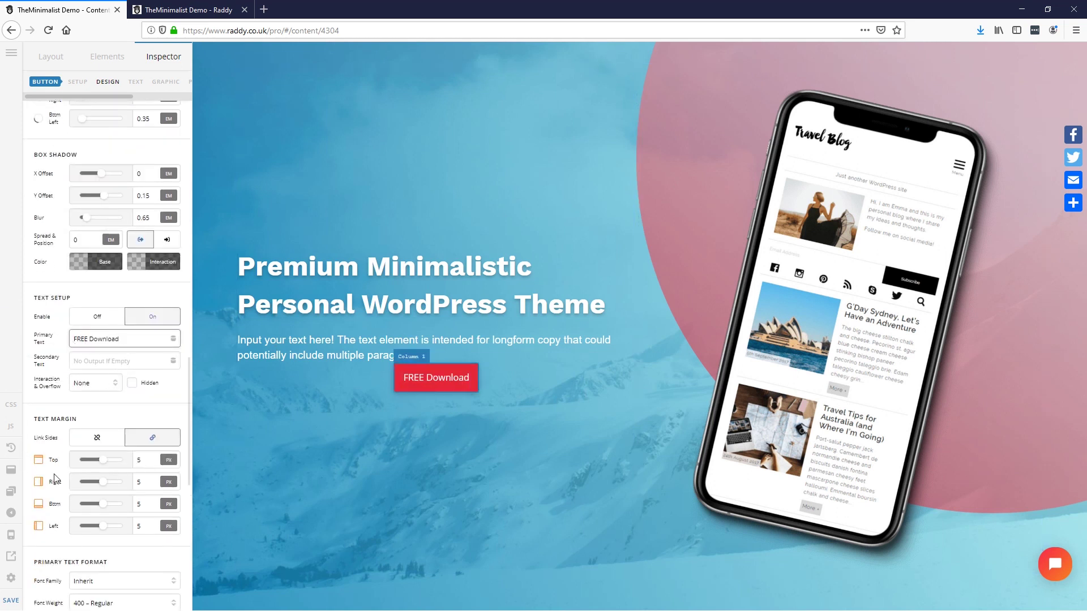
Step: Turn on the button's Graphic so an icon shows beside the label
{"action": "scroll", "coordinate": [110, 481], "scroll_direction": "down", "scroll_amount": 4}
{"action": "scroll", "coordinate": [111, 481], "scroll_direction": "down", "scroll_amount": 5}
{"action": "scroll", "coordinate": [40, 390], "scroll_direction": "down", "scroll_amount": 10}
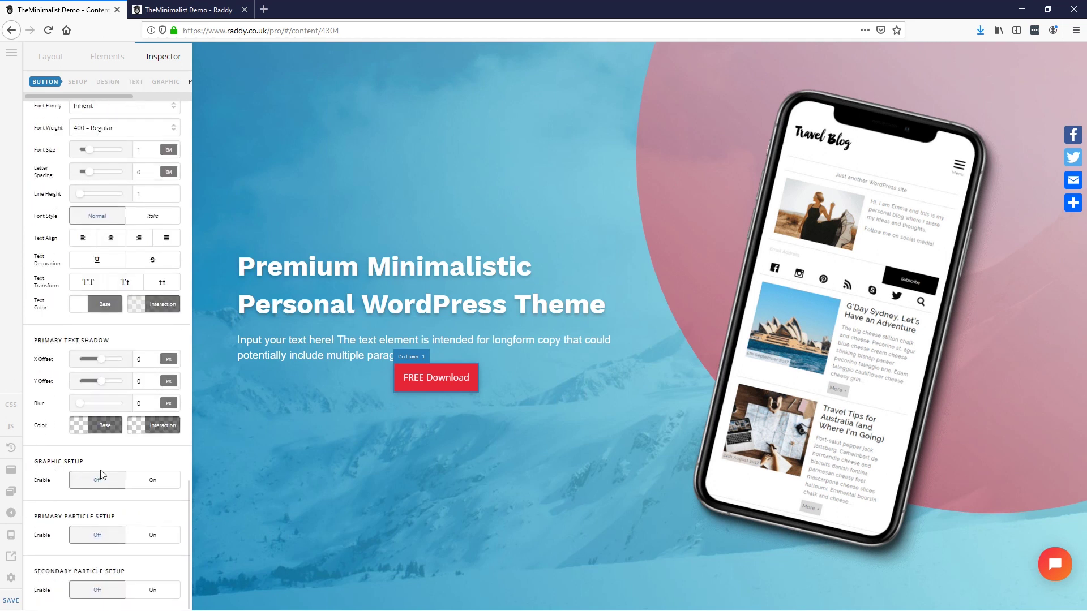
{"action": "left_click", "coordinate": [152, 485]}
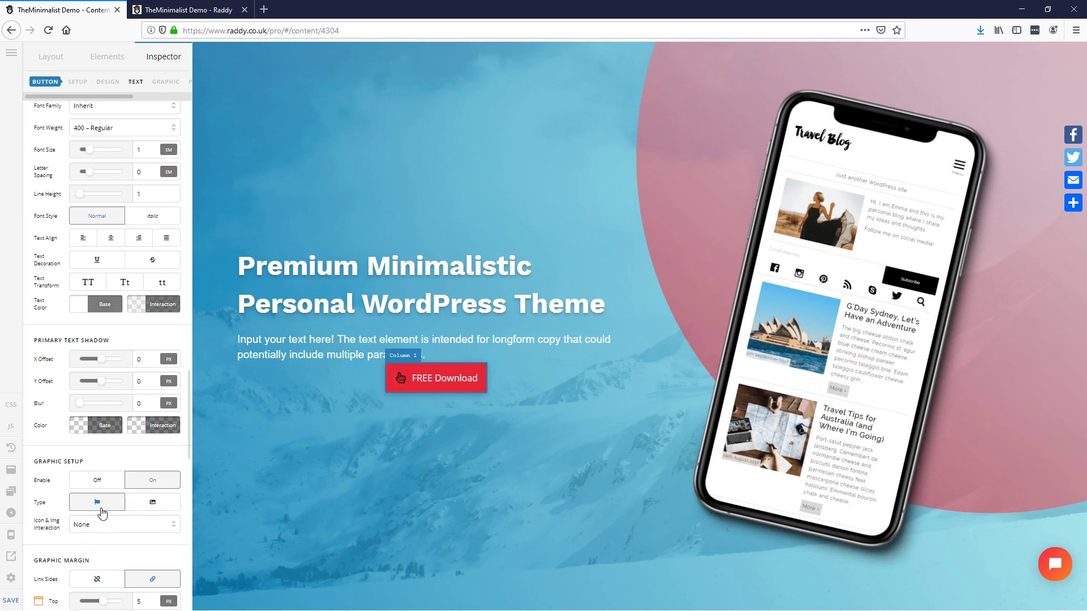
{"action": "scroll", "coordinate": [102, 512], "scroll_direction": "down", "scroll_amount": 3}
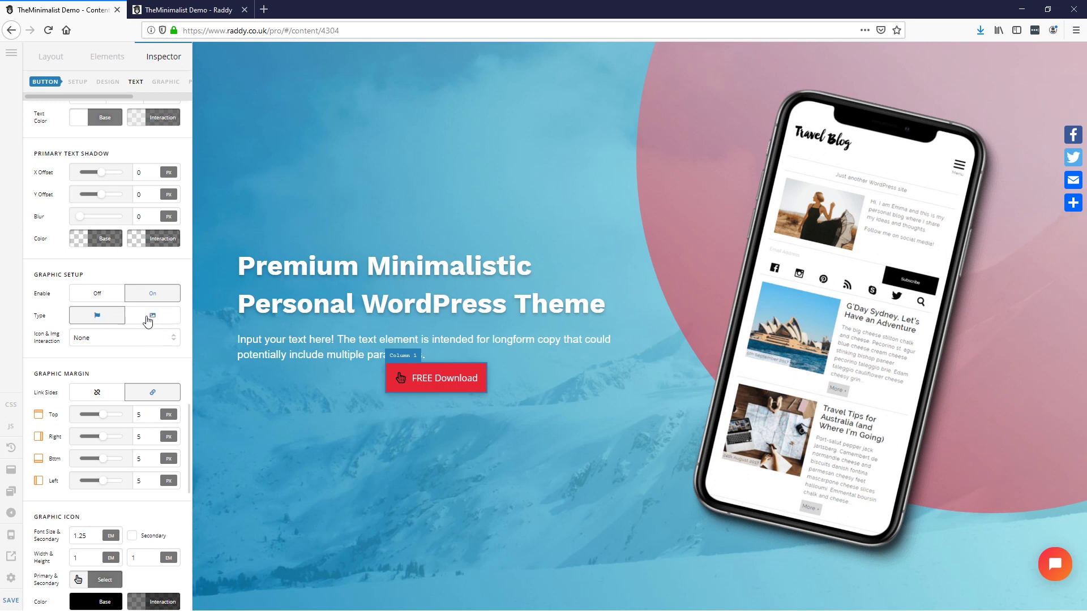
{"action": "scroll", "coordinate": [59, 359], "scroll_direction": "down", "scroll_amount": 4}
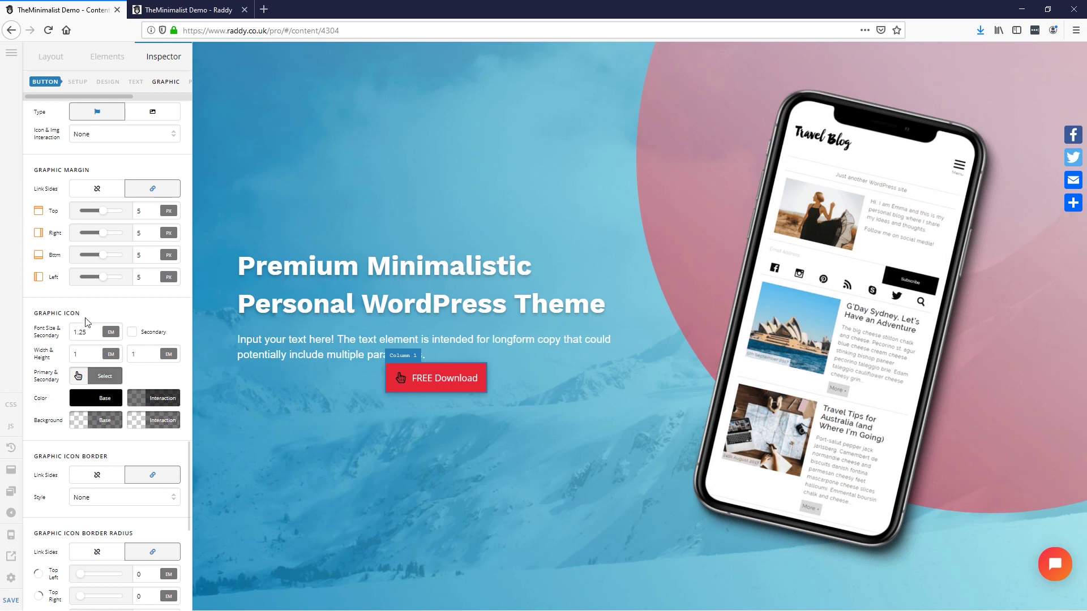
Step: Make the button icon white, with a semi-transparent white hover colour
{"action": "left_click", "coordinate": [107, 399]}
{"action": "left_click_drag", "start_coordinate": [136, 248], "coordinate": [102, 182]}
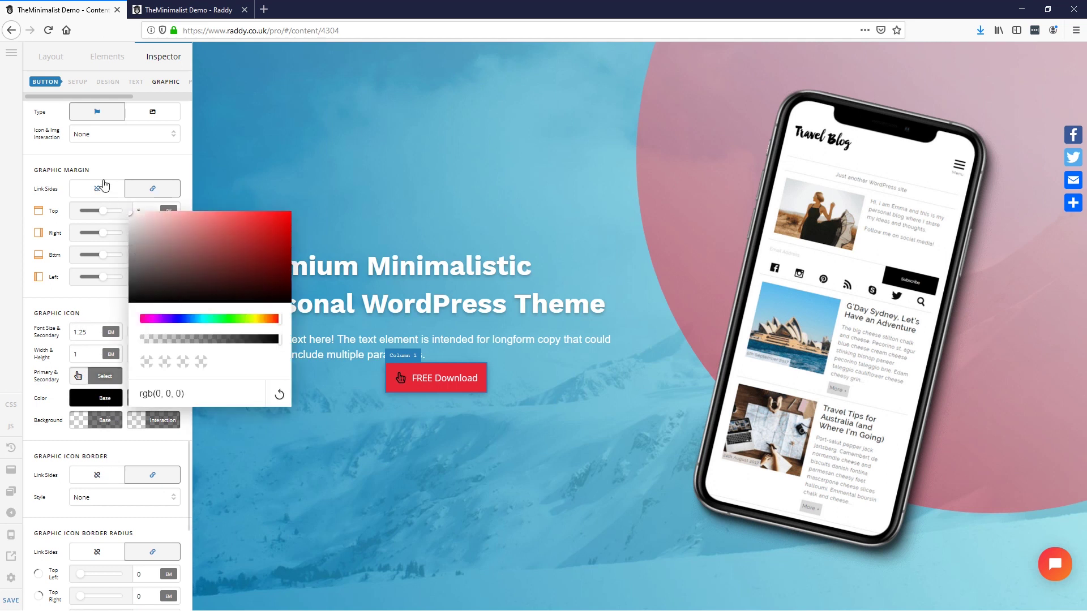
{"action": "left_click", "coordinate": [301, 406]}
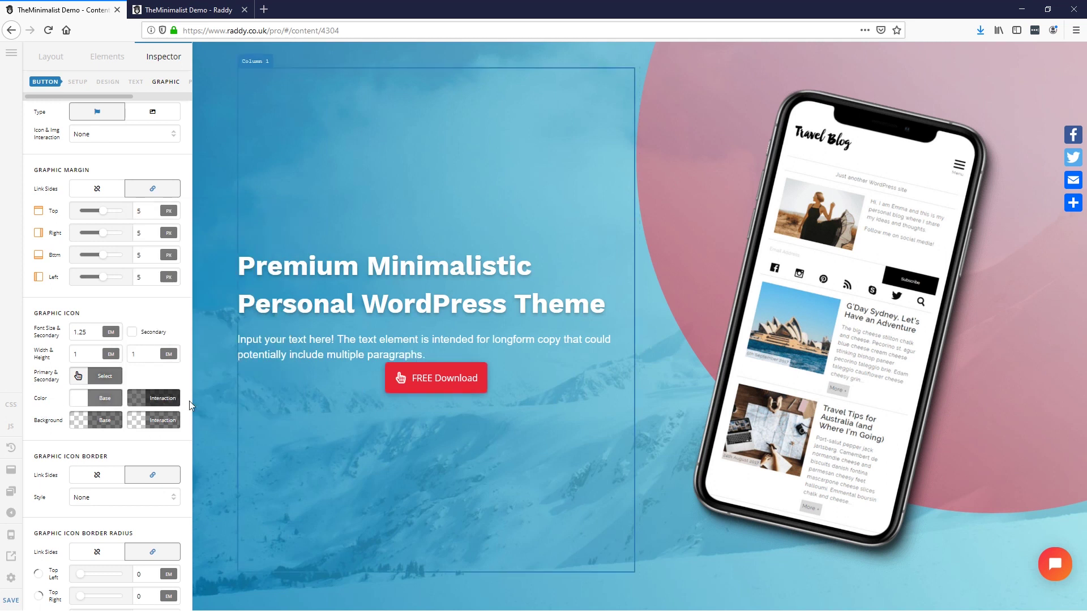
{"action": "left_click", "coordinate": [163, 398]}
{"action": "left_click_drag", "start_coordinate": [216, 259], "coordinate": [163, 191]}
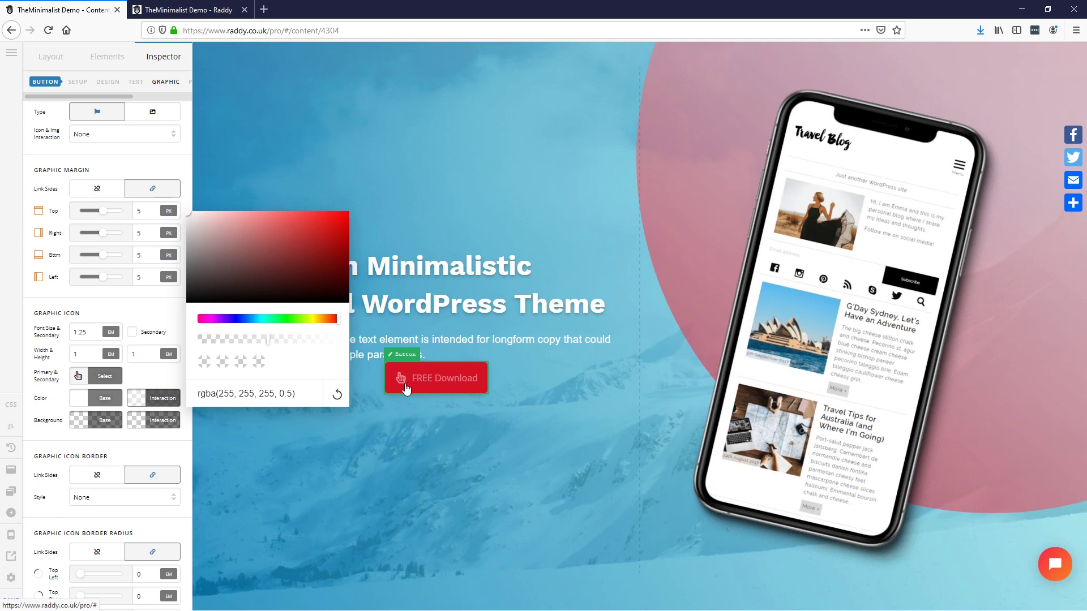
{"action": "left_click", "coordinate": [139, 446]}
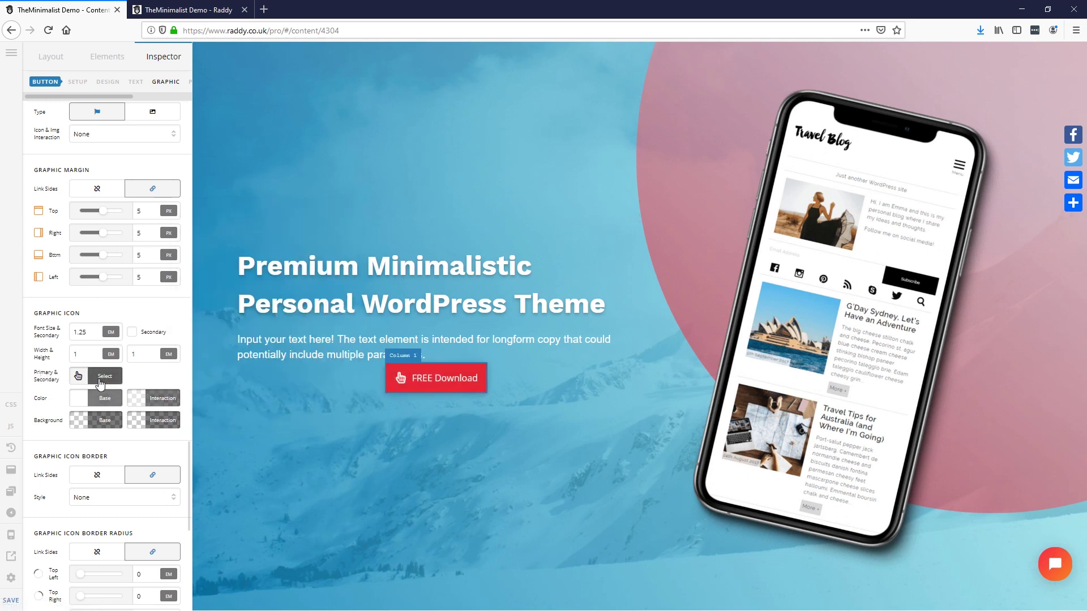
Step: Replace the button icon with the download icon found by searching 'download'
{"action": "left_click", "coordinate": [100, 379]}
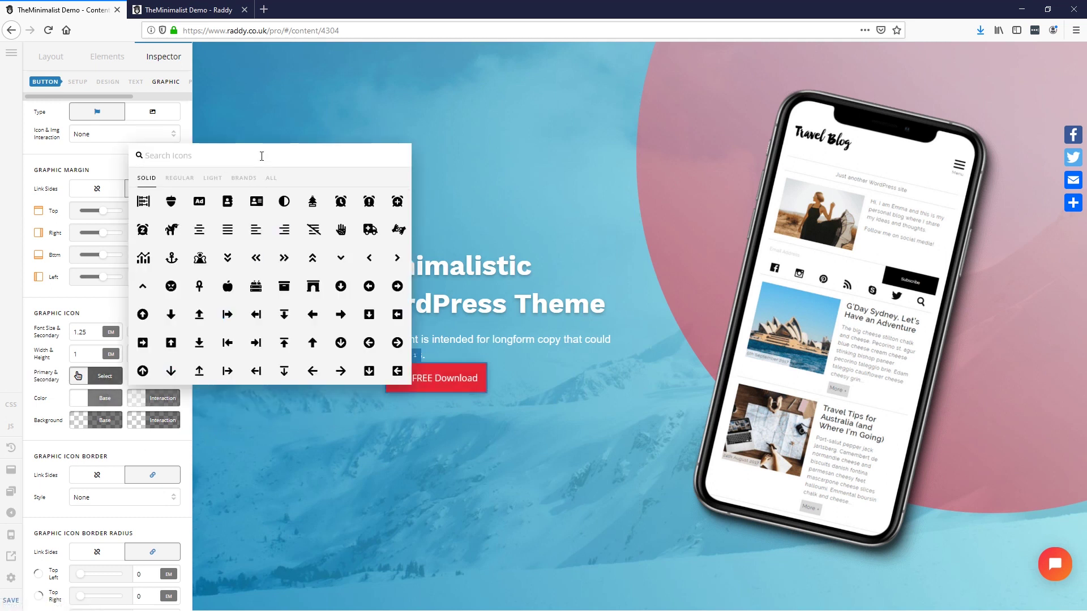
{"action": "type", "text": "downlo"}
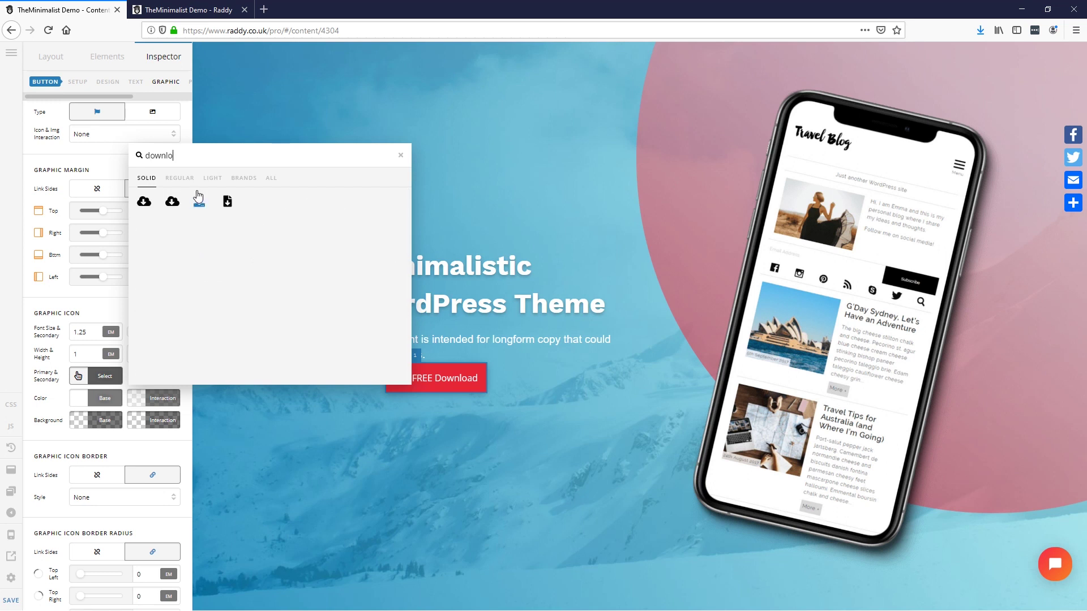
{"action": "left_click", "coordinate": [198, 203]}
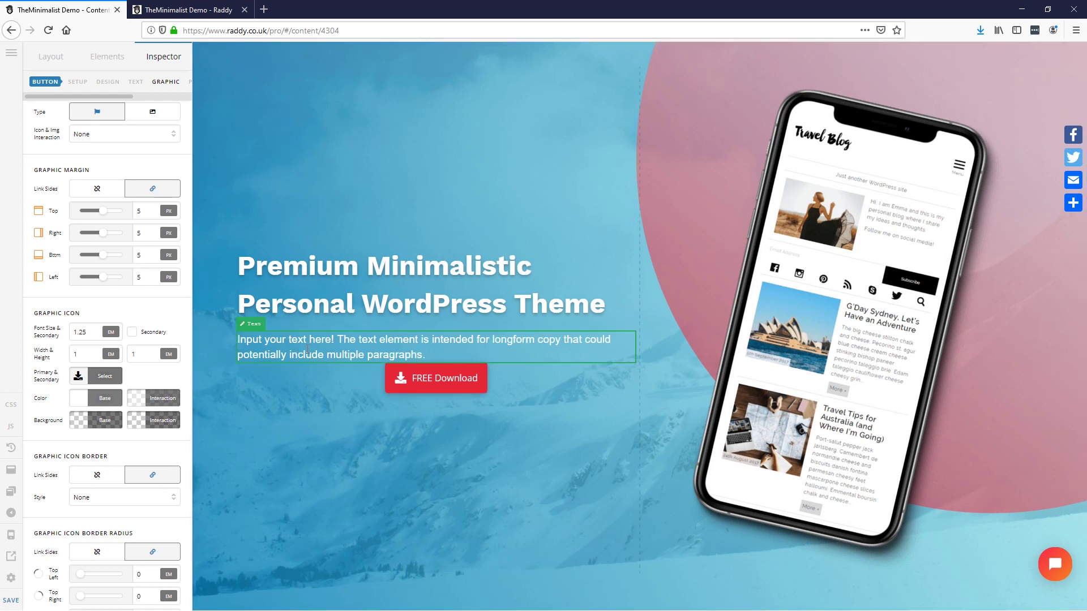
{"action": "left_click", "coordinate": [307, 350]}
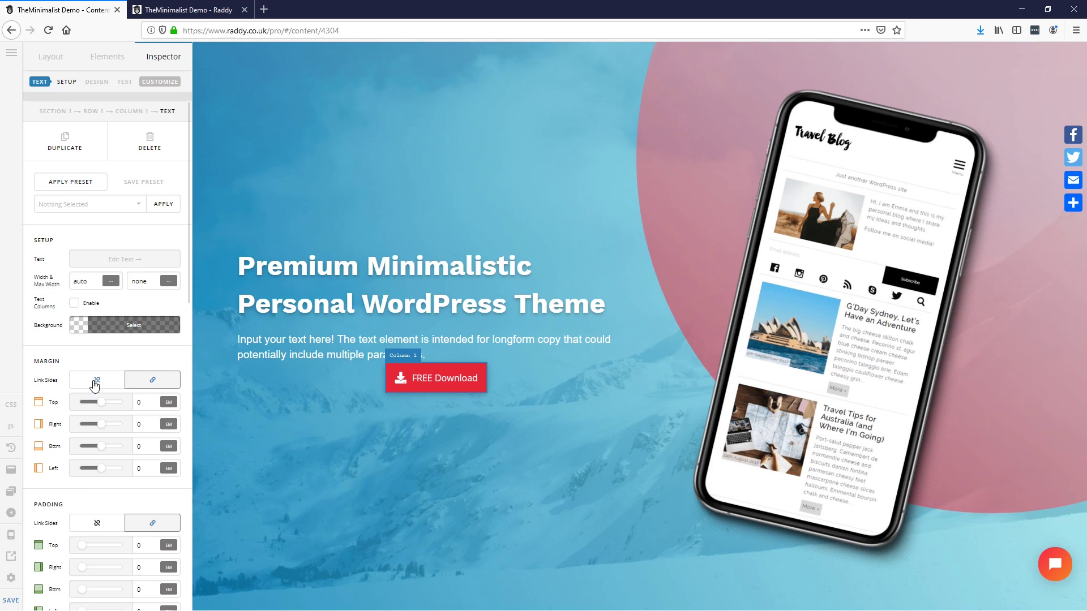
Step: Unlink the paragraph margins and set its bottom margin to 1 em
{"action": "left_click", "coordinate": [97, 381]}
{"action": "double_click", "coordinate": [146, 447]}
{"action": "type", "text": "1"}
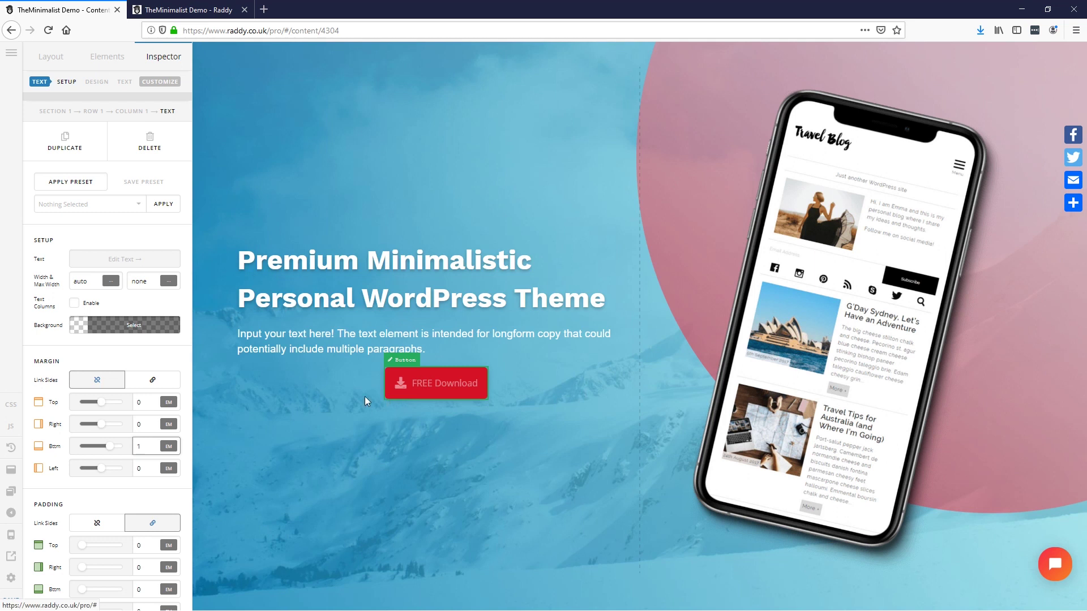
Step: Duplicate the FREE Download button and make the copy's base and hover backgrounds black
{"action": "left_click", "coordinate": [436, 383]}
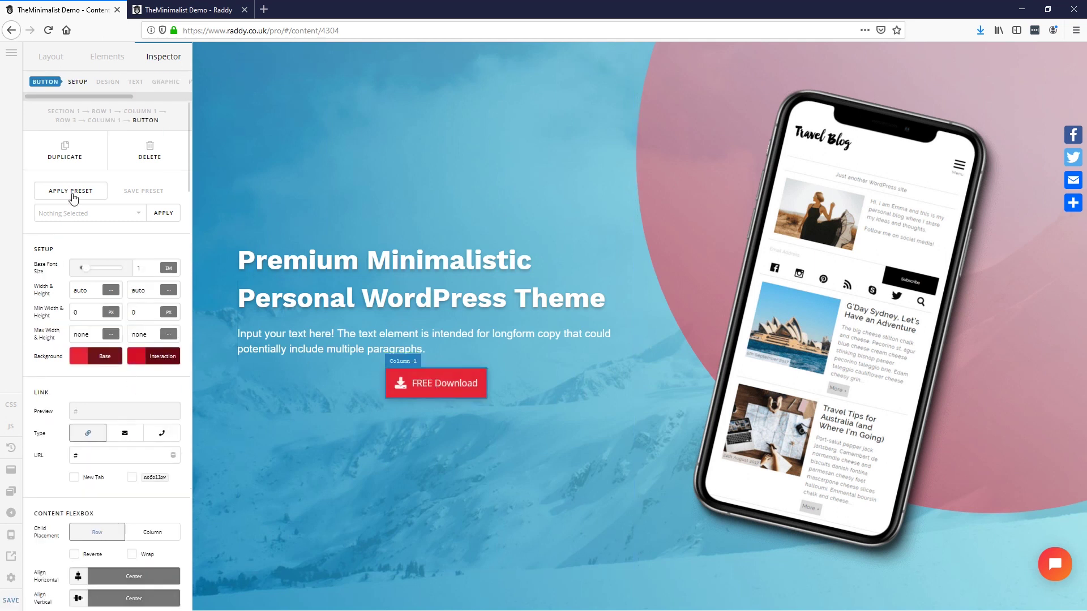
{"action": "left_click", "coordinate": [70, 162]}
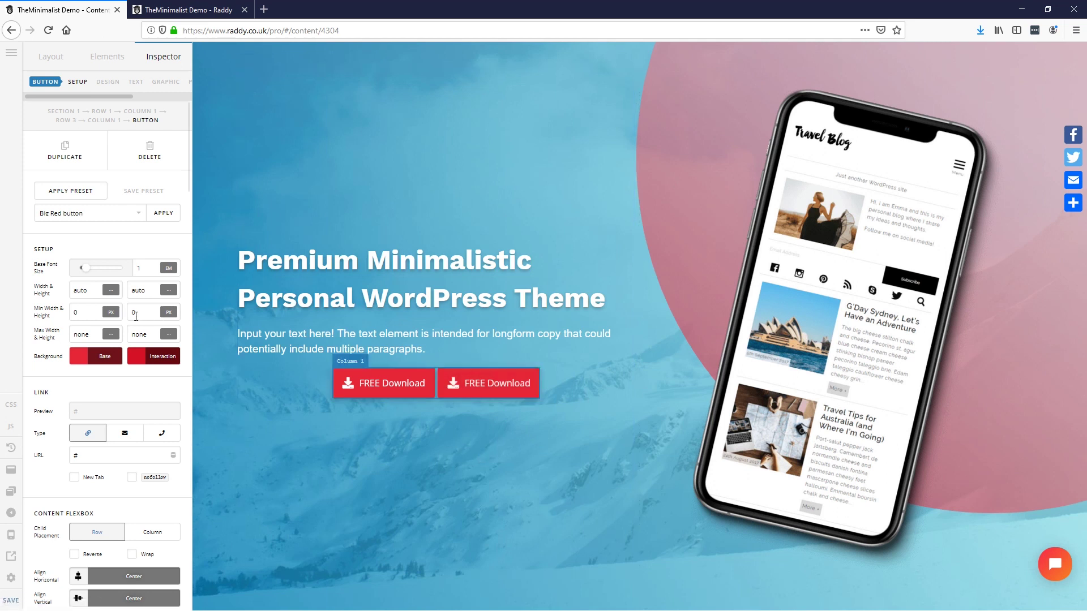
{"action": "left_click", "coordinate": [103, 361]}
{"action": "left_click_drag", "start_coordinate": [165, 245], "coordinate": [100, 300]}
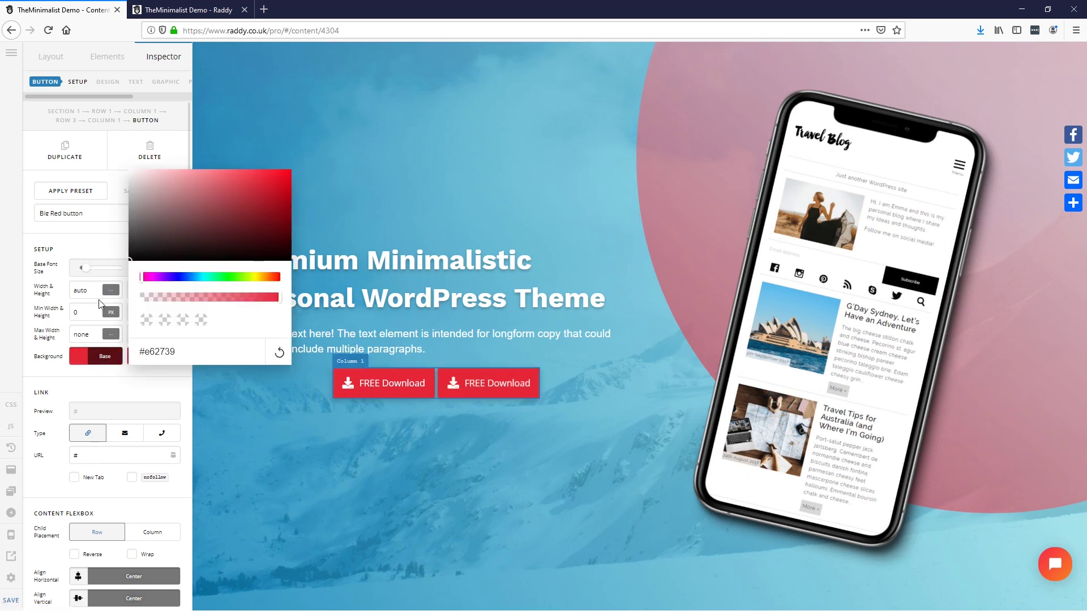
{"action": "left_click", "coordinate": [116, 384]}
{"action": "left_click", "coordinate": [151, 357]}
{"action": "left_click_drag", "start_coordinate": [230, 252], "coordinate": [100, 381]}
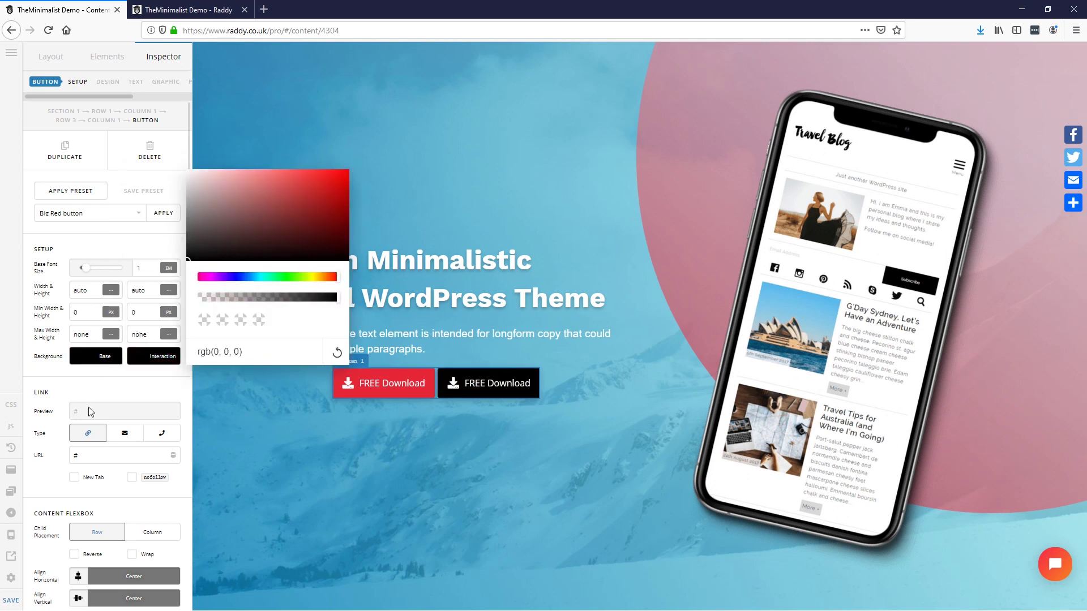
{"action": "left_click", "coordinate": [120, 388]}
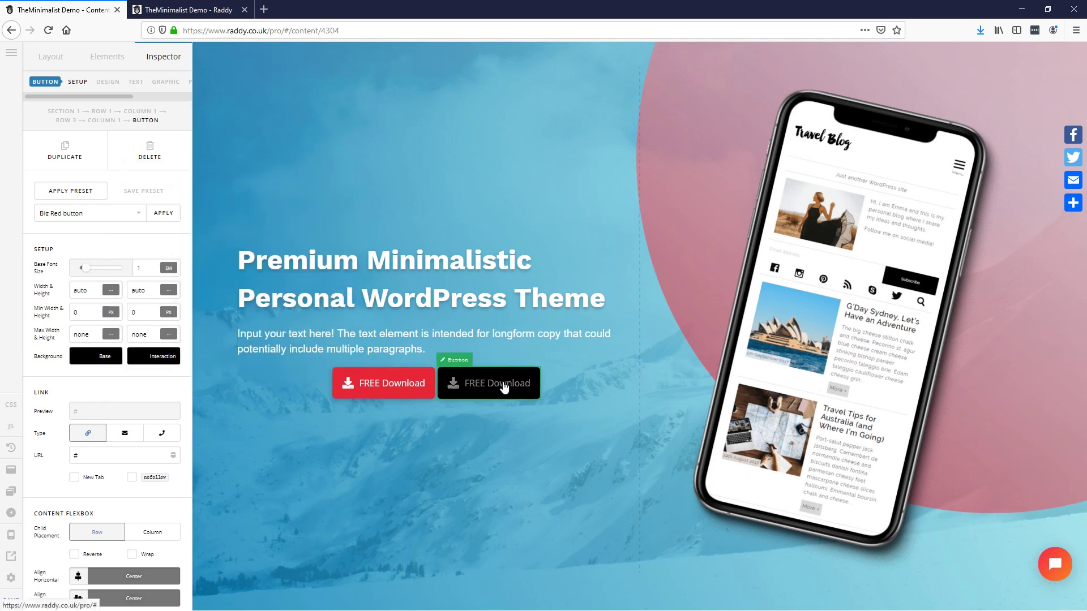
{"action": "scroll", "coordinate": [102, 388], "scroll_direction": "down", "scroll_amount": 3}
{"action": "scroll", "coordinate": [100, 397], "scroll_direction": "down", "scroll_amount": 12}
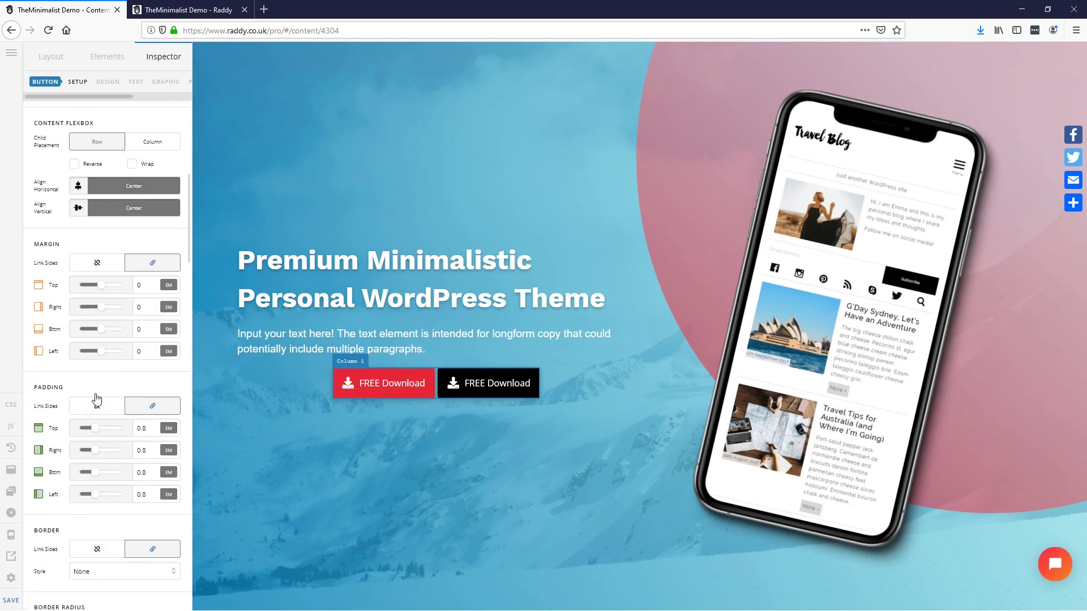
{"action": "scroll", "coordinate": [94, 403], "scroll_direction": "down", "scroll_amount": 10}
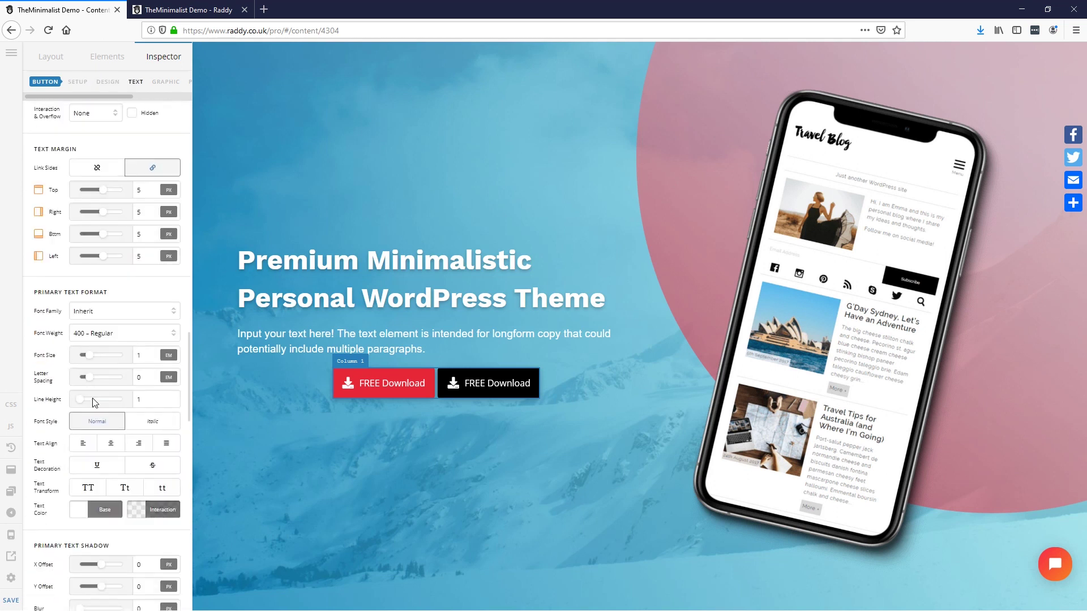
{"action": "scroll", "coordinate": [95, 403], "scroll_direction": "down", "scroll_amount": 4}
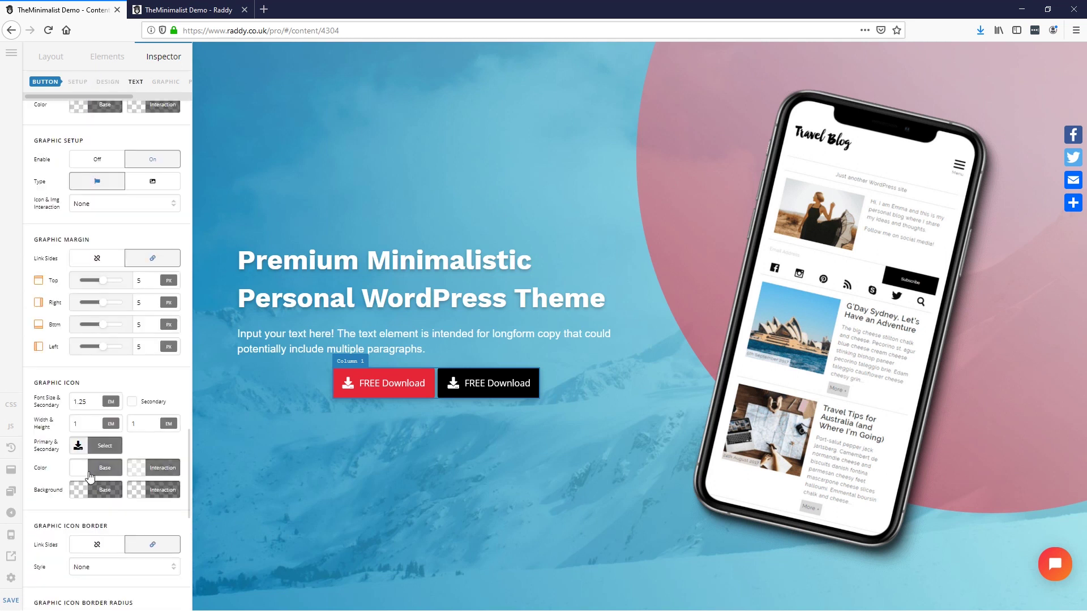
Step: Give the black button the video-camera icon, found by searching 'vid'
{"action": "left_click", "coordinate": [105, 445]}
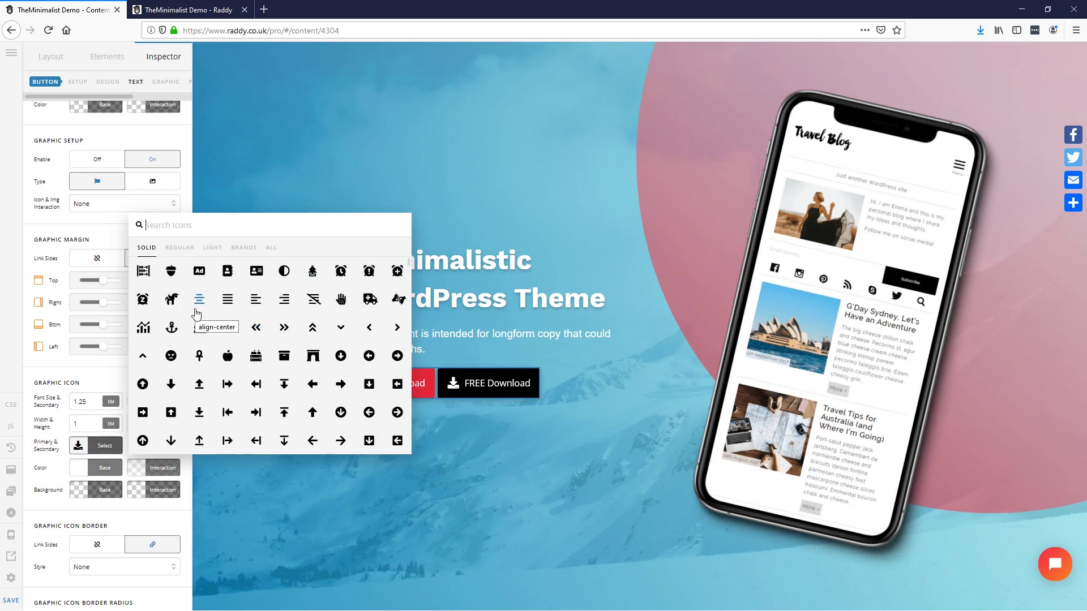
{"action": "type", "text": "you"}
{"action": "key", "text": "BackSpace"}
{"action": "key", "text": "BackSpace"}
{"action": "key", "text": "BackSpace"}
{"action": "type", "text": "vid"}
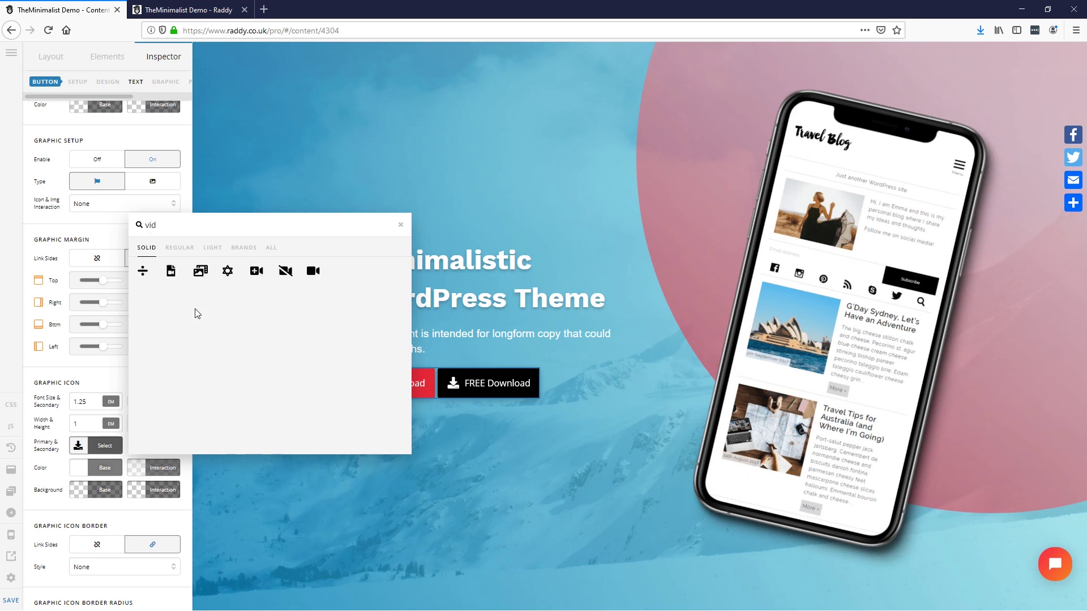
{"action": "left_click", "coordinate": [313, 272]}
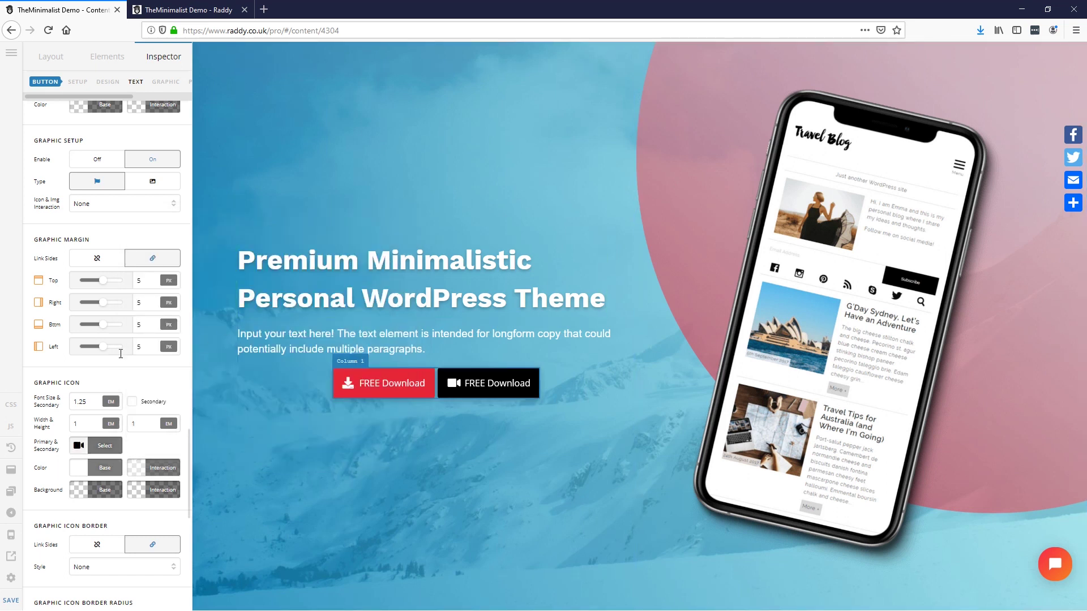
Step: Change the black button's label to 'Watch YouTube Video'
{"action": "scroll", "coordinate": [119, 416], "scroll_direction": "up", "scroll_amount": 3}
{"action": "scroll", "coordinate": [113, 430], "scroll_direction": "up", "scroll_amount": 5}
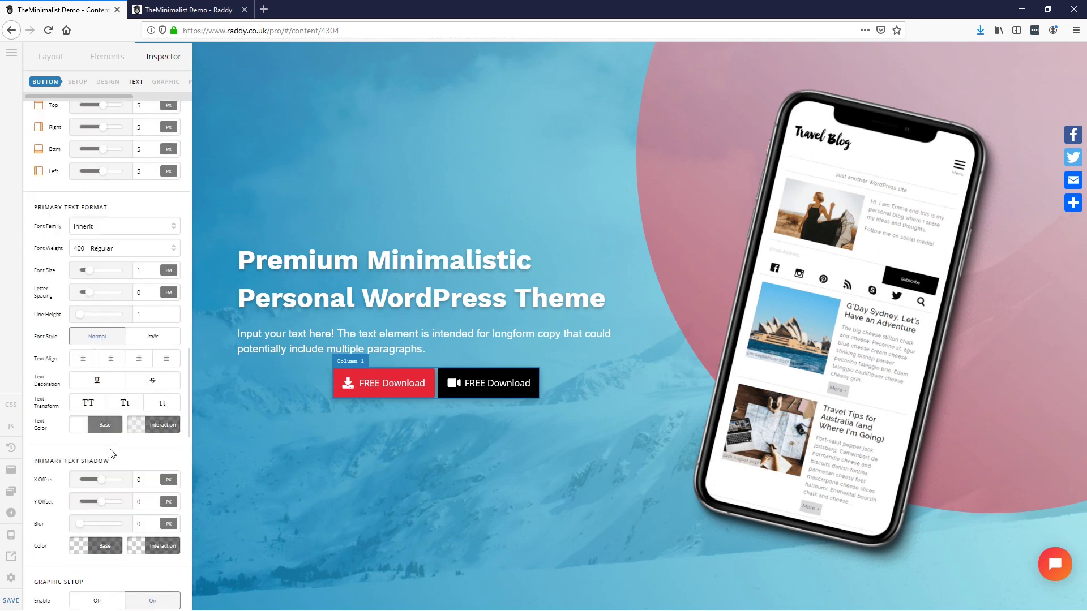
{"action": "scroll", "coordinate": [107, 451], "scroll_direction": "up", "scroll_amount": 1}
{"action": "left_click_drag", "start_coordinate": [120, 290], "coordinate": [45, 292]}
{"action": "type", "text": "Watch YouTube Video"}
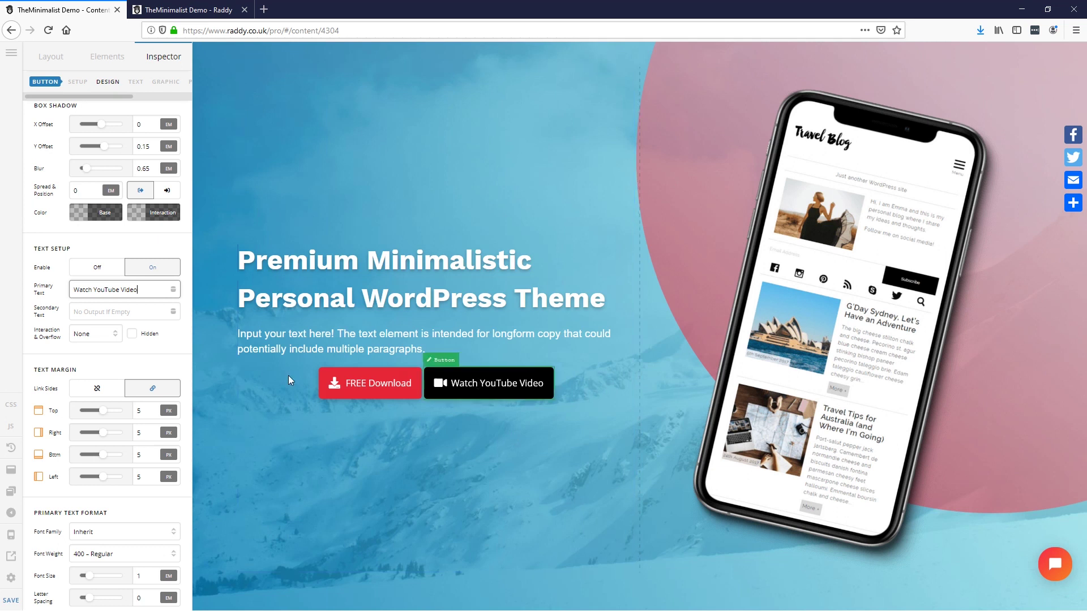
{"action": "left_click", "coordinate": [570, 381]}
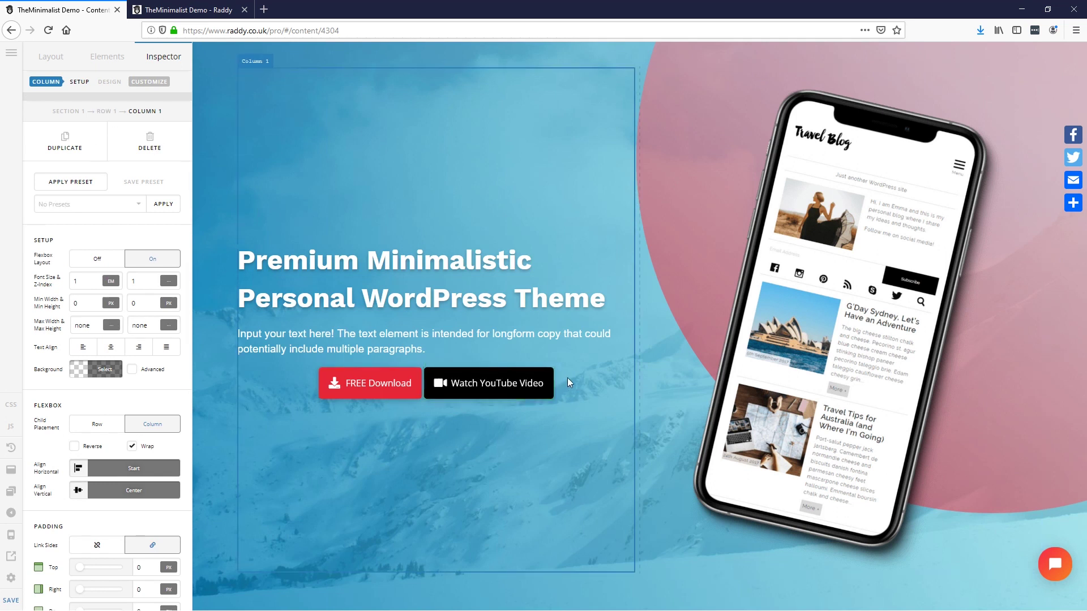
{"action": "right_click", "coordinate": [568, 379]}
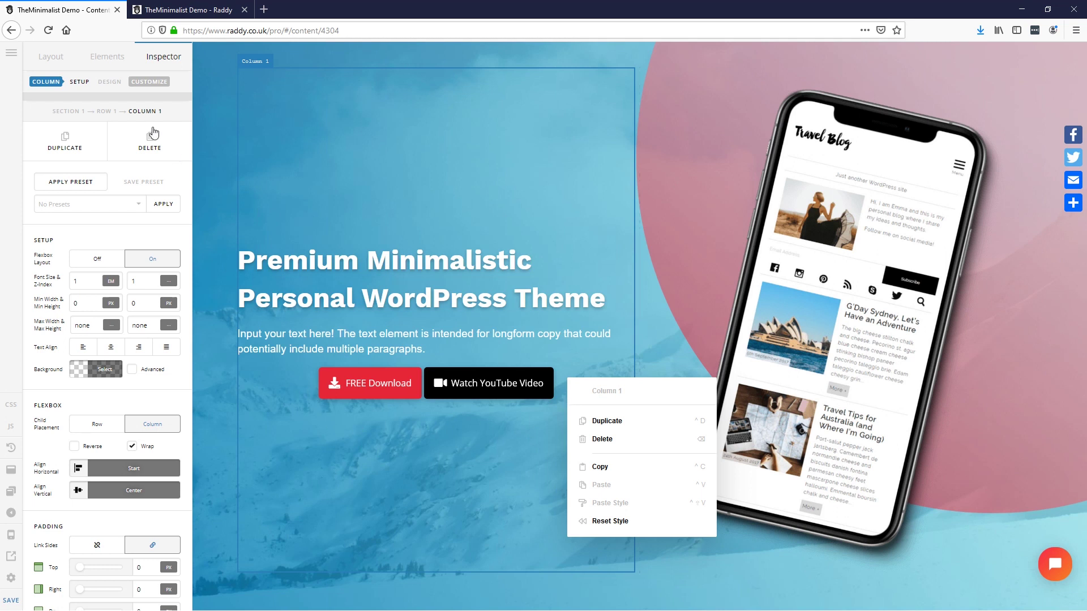
{"action": "left_click", "coordinate": [105, 112]}
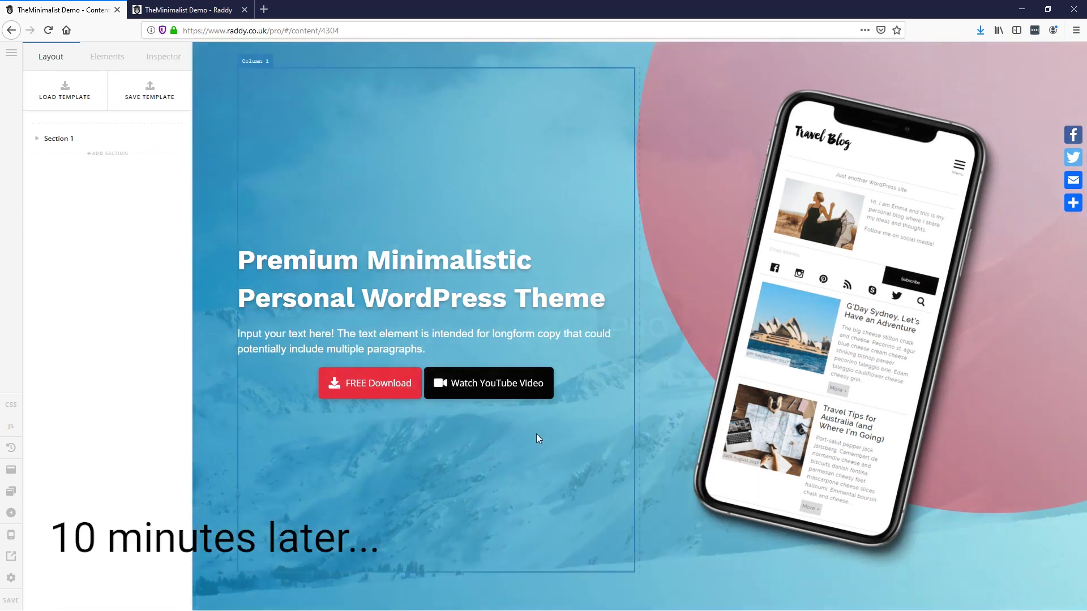
{"action": "right_click", "coordinate": [533, 418]}
{"action": "right_click", "coordinate": [545, 413]}
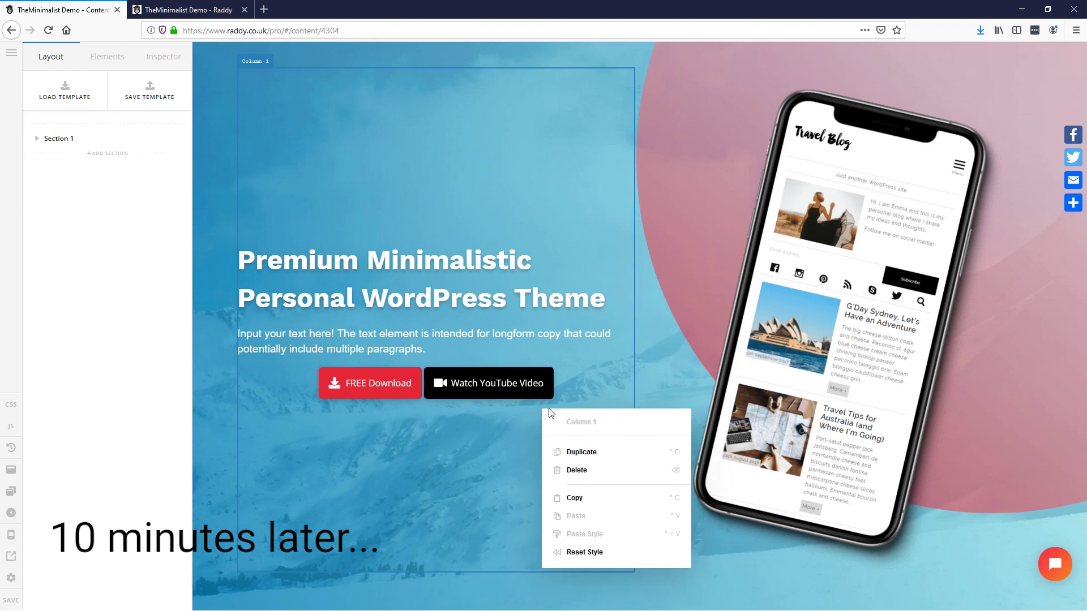
{"action": "left_click", "coordinate": [565, 393]}
{"action": "right_click", "coordinate": [564, 392]}
{"action": "right_click", "coordinate": [538, 414]}
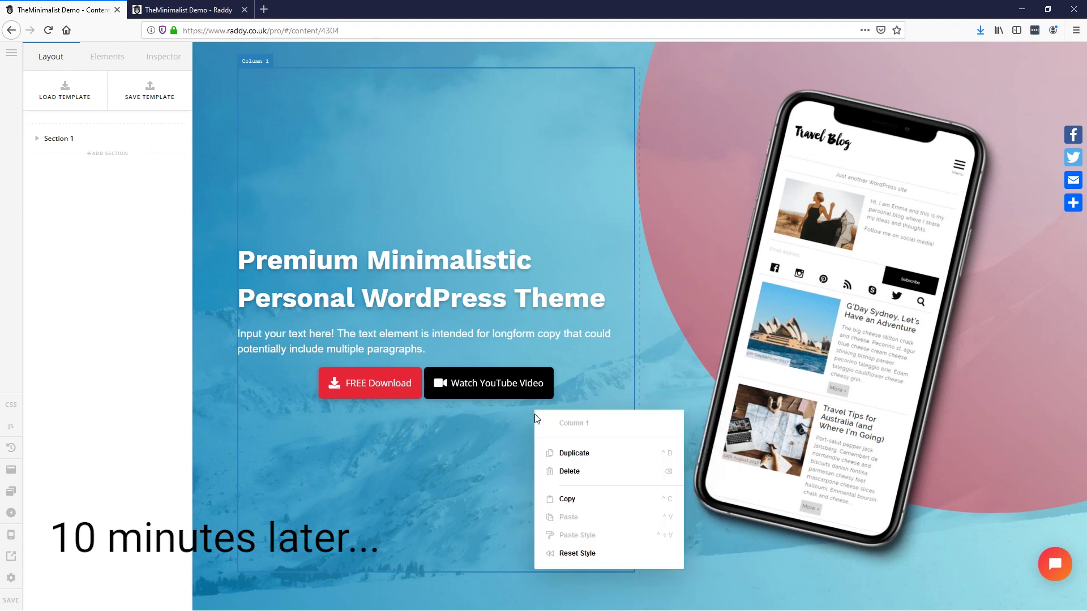
{"action": "right_click", "coordinate": [499, 470]}
{"action": "right_click", "coordinate": [459, 438]}
{"action": "right_click", "coordinate": [445, 416]}
{"action": "right_click", "coordinate": [426, 403]}
{"action": "right_click", "coordinate": [422, 400]}
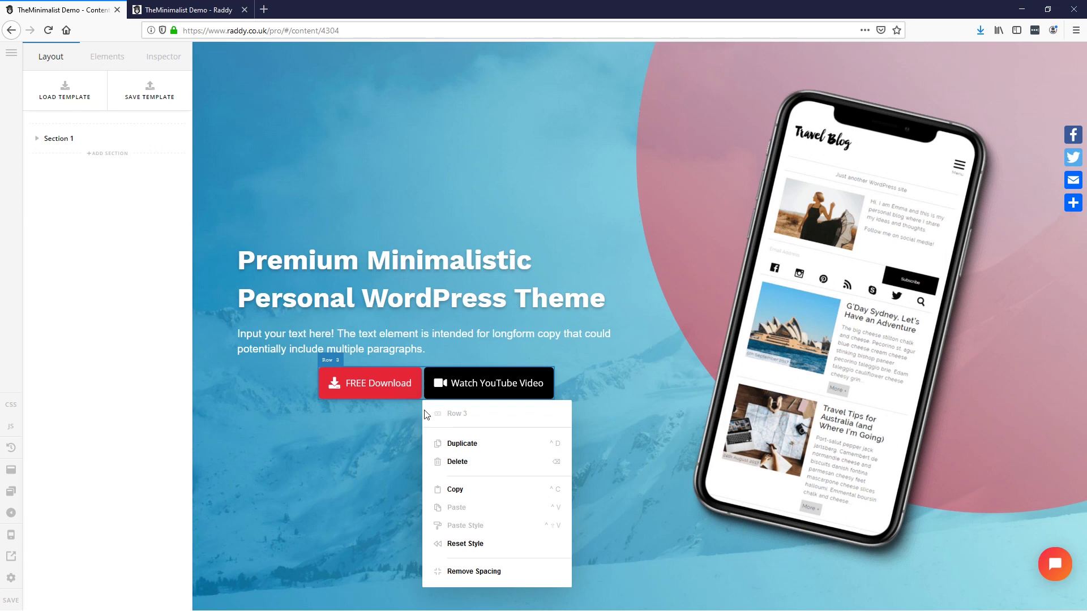
{"action": "left_click", "coordinate": [570, 374]}
{"action": "left_click", "coordinate": [493, 306]}
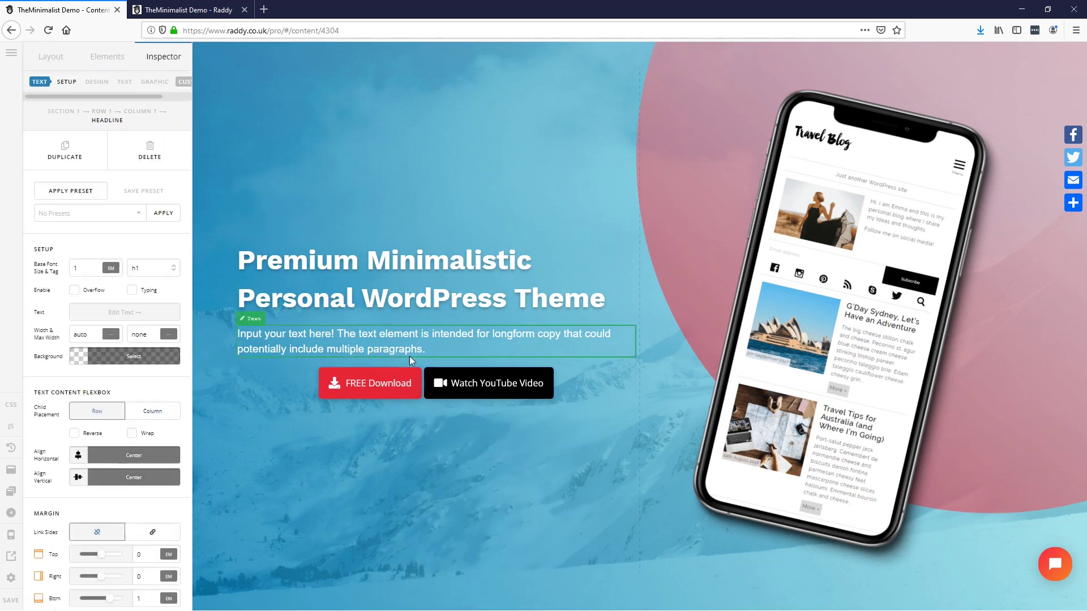
{"action": "right_click", "coordinate": [423, 398]}
{"action": "right_click", "coordinate": [422, 400]}
{"action": "key", "text": "Escape"}
{"action": "right_click", "coordinate": [409, 405]}
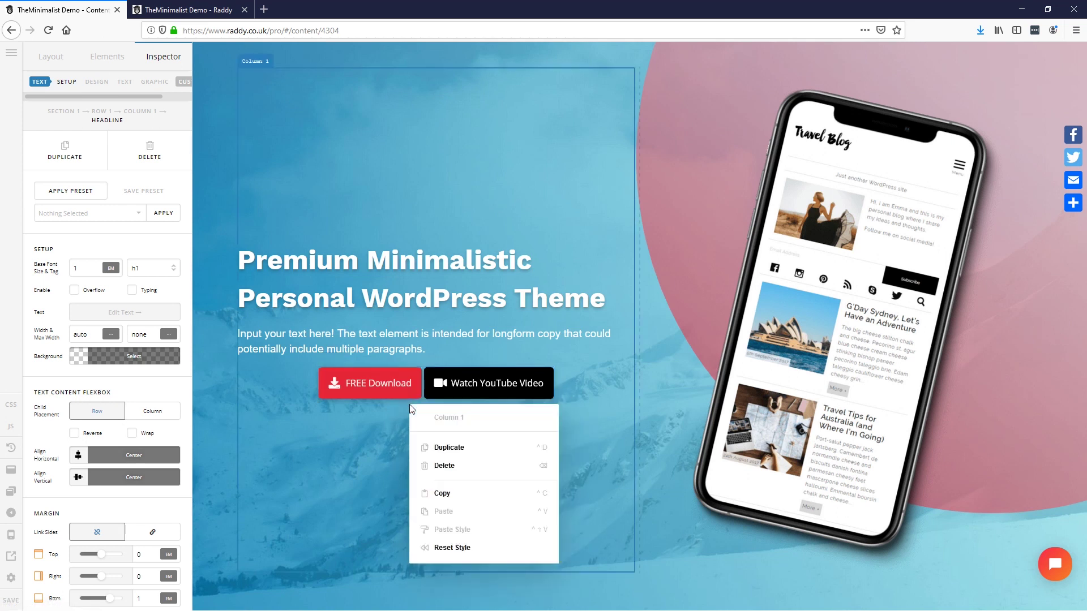
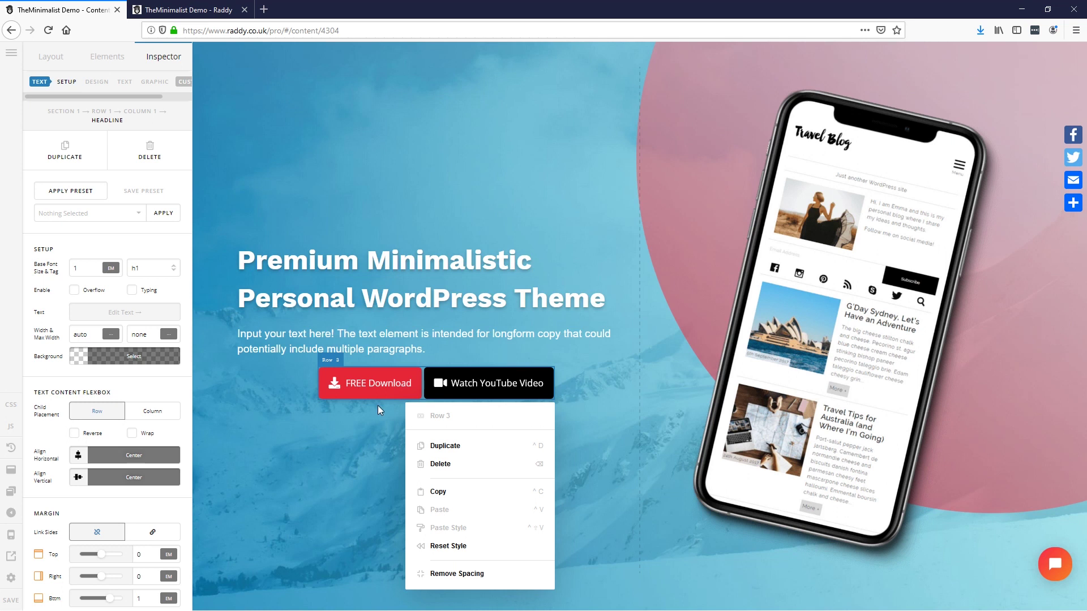
Step: Remove the button row's spacing and set the hero paragraph's bottom margin to 2
{"action": "left_click", "coordinate": [457, 574]}
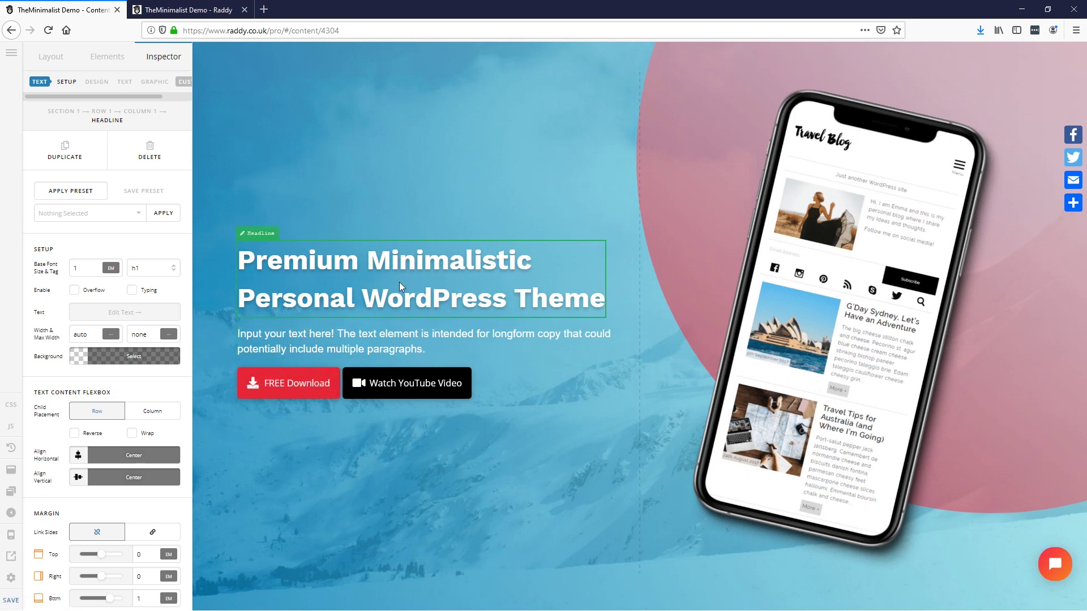
{"action": "left_click", "coordinate": [347, 335]}
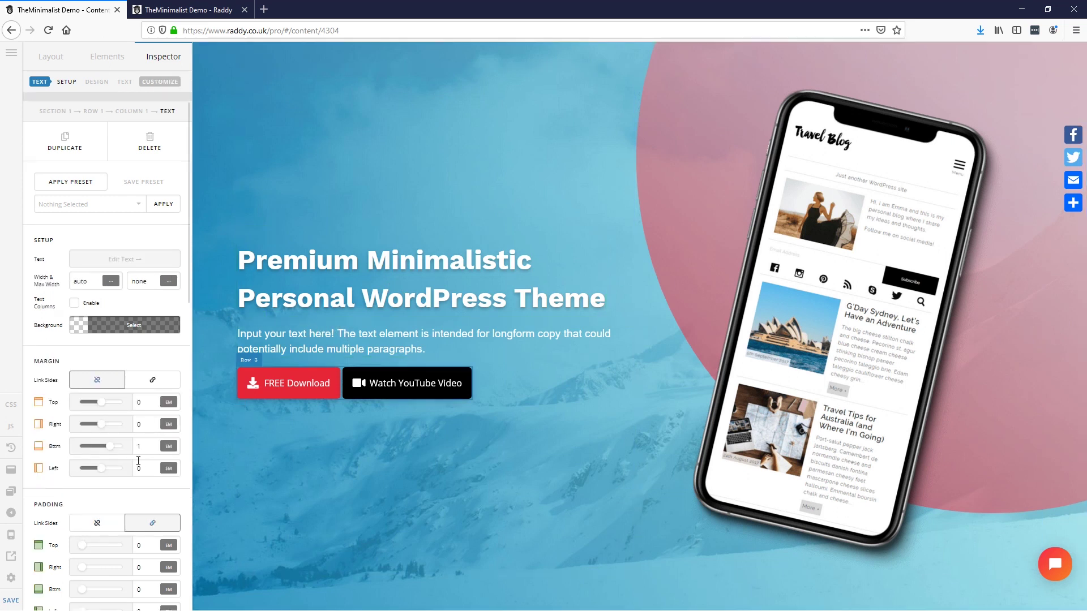
{"action": "left_click_drag", "start_coordinate": [148, 448], "coordinate": [130, 447]}
{"action": "type", "text": "2"}
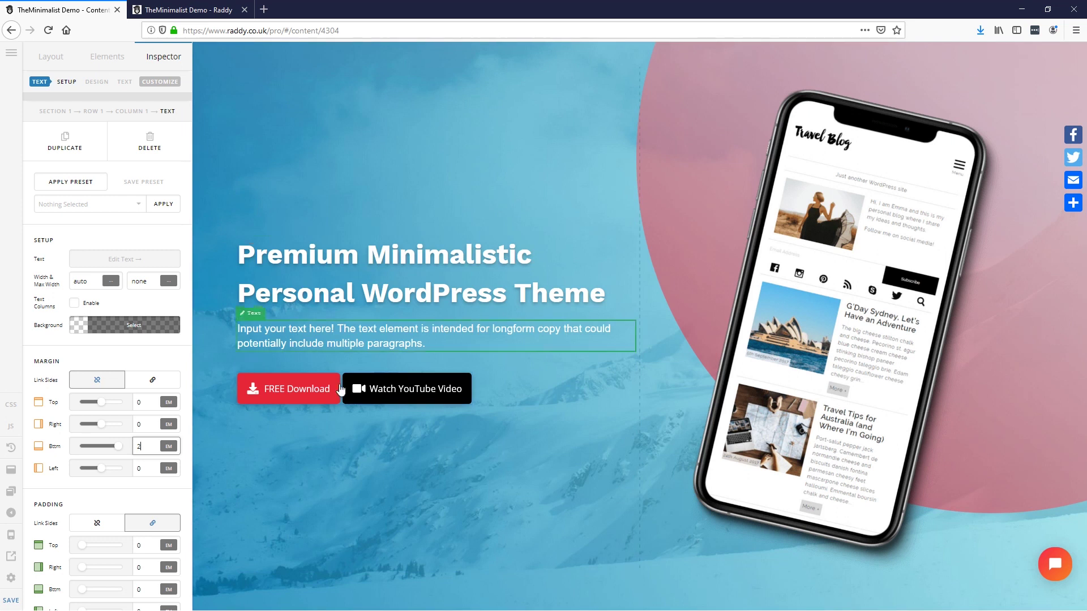
{"action": "left_click", "coordinate": [340, 396]}
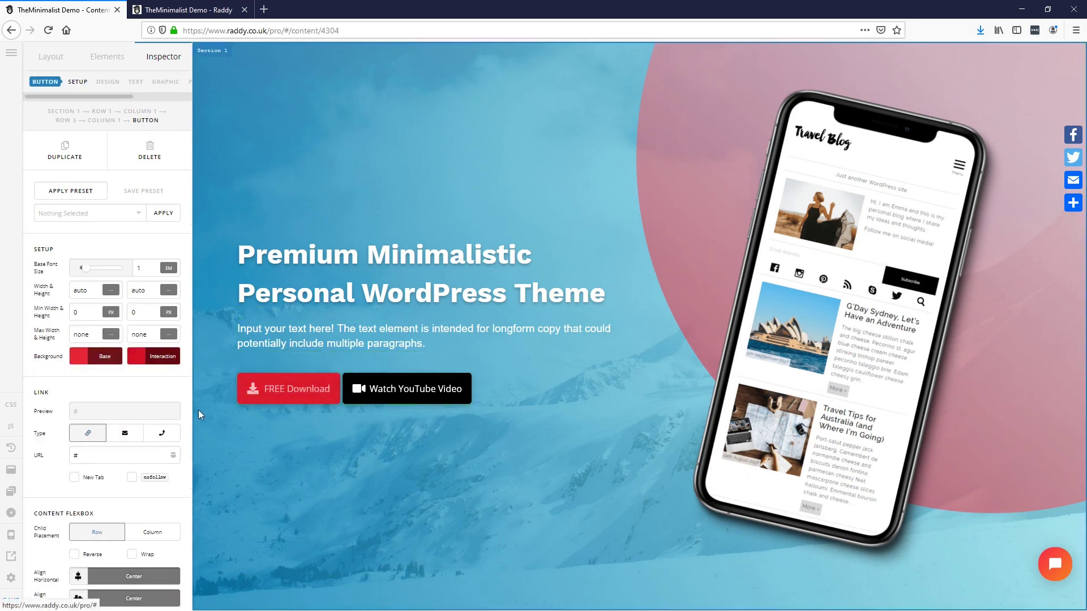
{"action": "scroll", "coordinate": [119, 527], "scroll_direction": "down", "scroll_amount": 3}
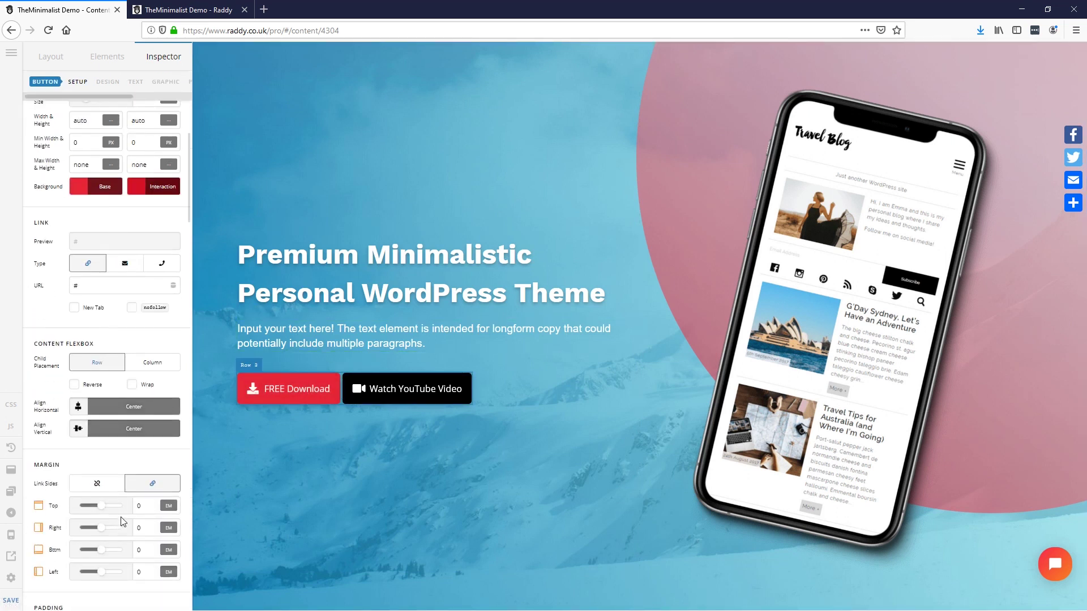
{"action": "left_click", "coordinate": [373, 393]}
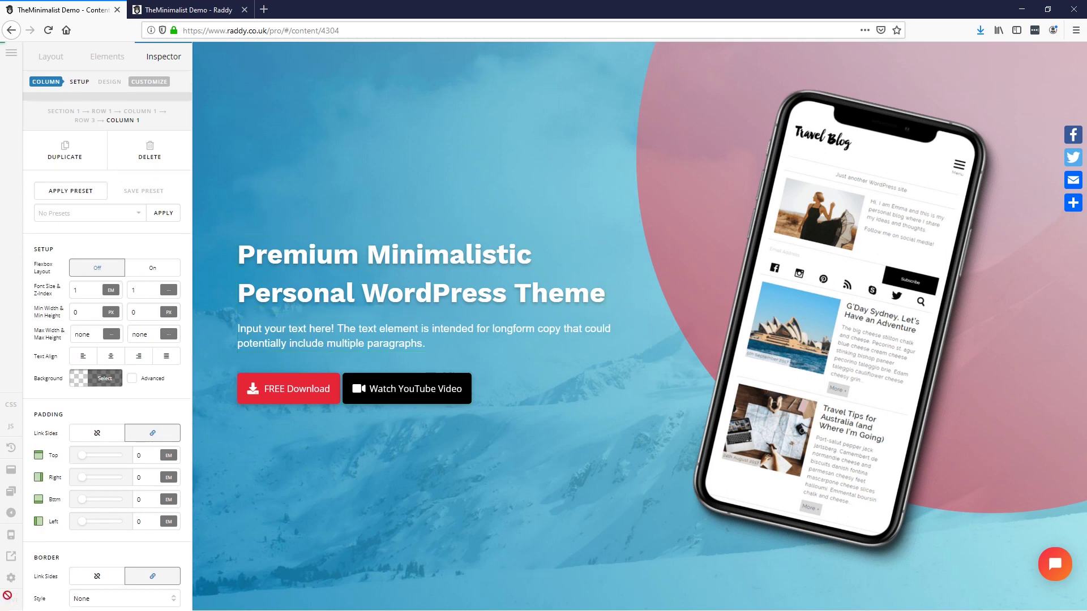
Step: Reload the live page and inspect the updated hero heading, paragraph and buttons
{"action": "left_click", "coordinate": [186, 10]}
{"action": "key", "text": "F5"}
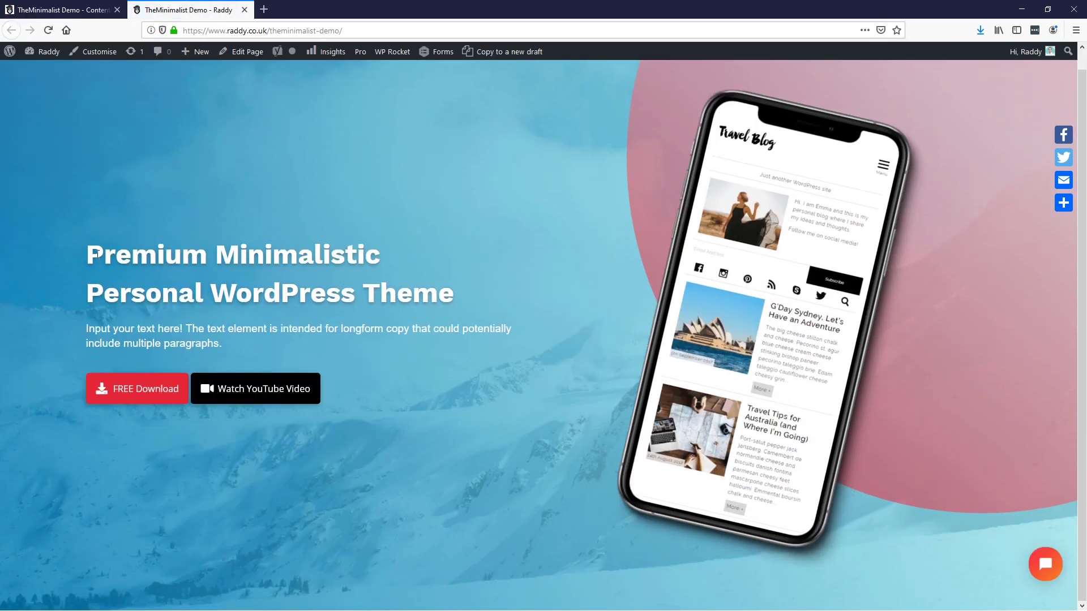
{"action": "left_click_drag", "start_coordinate": [104, 254], "coordinate": [352, 293]}
{"action": "left_click", "coordinate": [242, 324]}
{"action": "triple_click", "coordinate": [407, 293]}
{"action": "left_click", "coordinate": [274, 343]}
{"action": "triple_click", "coordinate": [274, 343]}
{"action": "left_click", "coordinate": [274, 341]}
{"action": "left_click_drag", "start_coordinate": [736, 146], "coordinate": [563, 347]}
{"action": "left_click", "coordinate": [63, 9]}
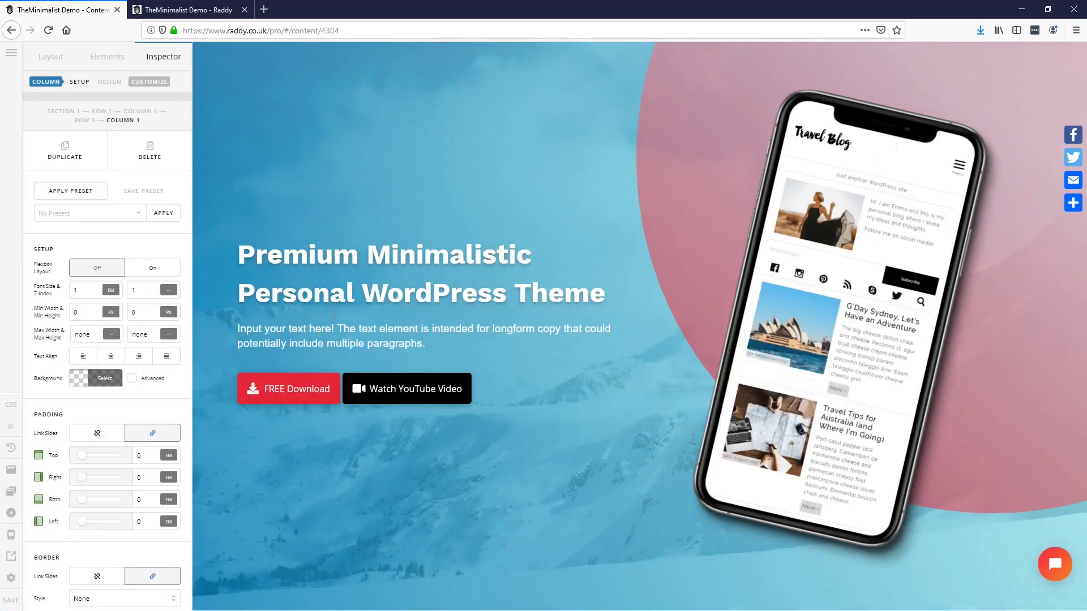
{"action": "key", "text": "alt+Tab"}
{"action": "key", "text": "alt+Tab"}
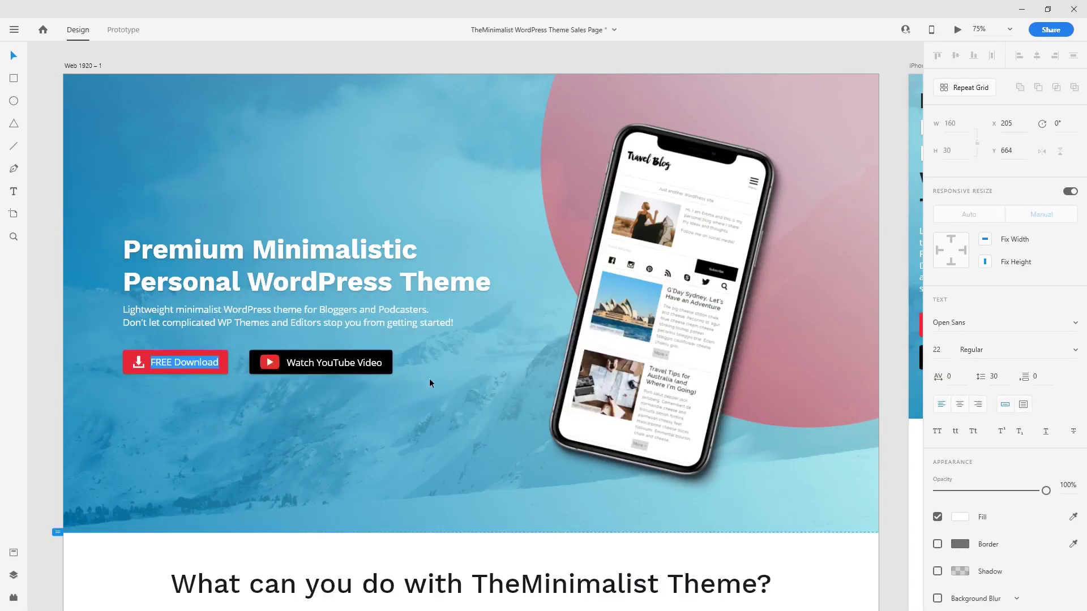
Step: Find and select the XD mockup's 'What can you do with TheMinimalist Theme?' heading, then minimize XD
{"action": "scroll", "coordinate": [459, 568], "scroll_direction": "down", "scroll_amount": 8}
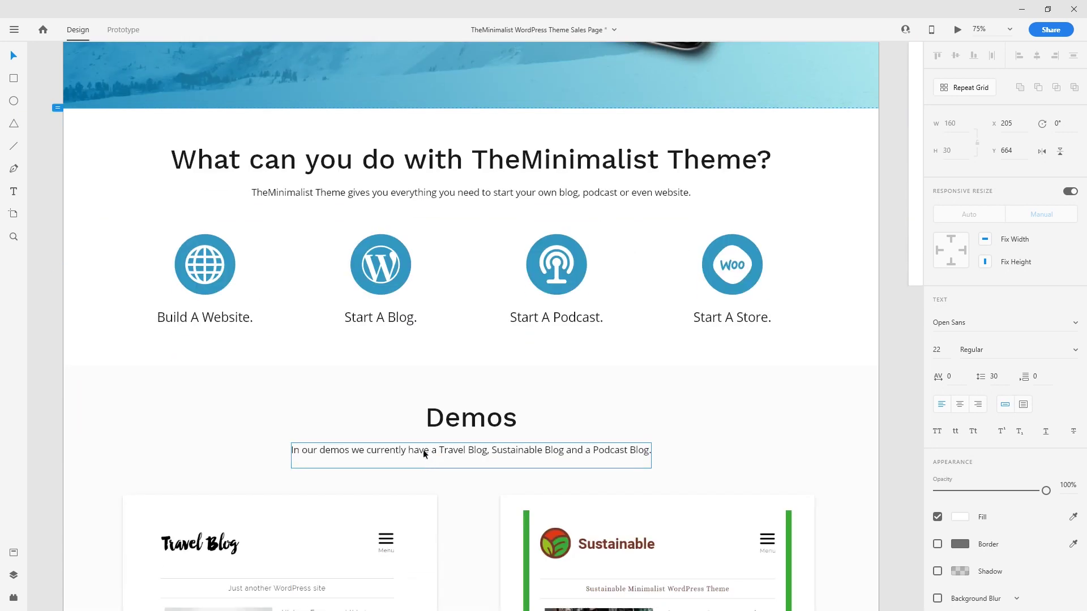
{"action": "double_click", "coordinate": [329, 164]}
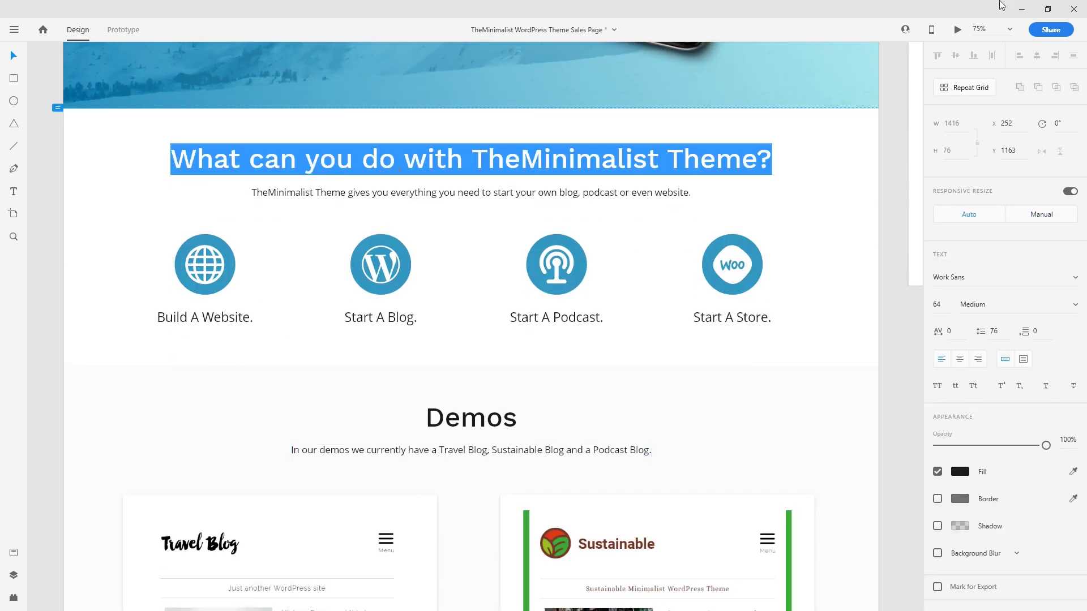
{"action": "left_click", "coordinate": [1022, 9]}
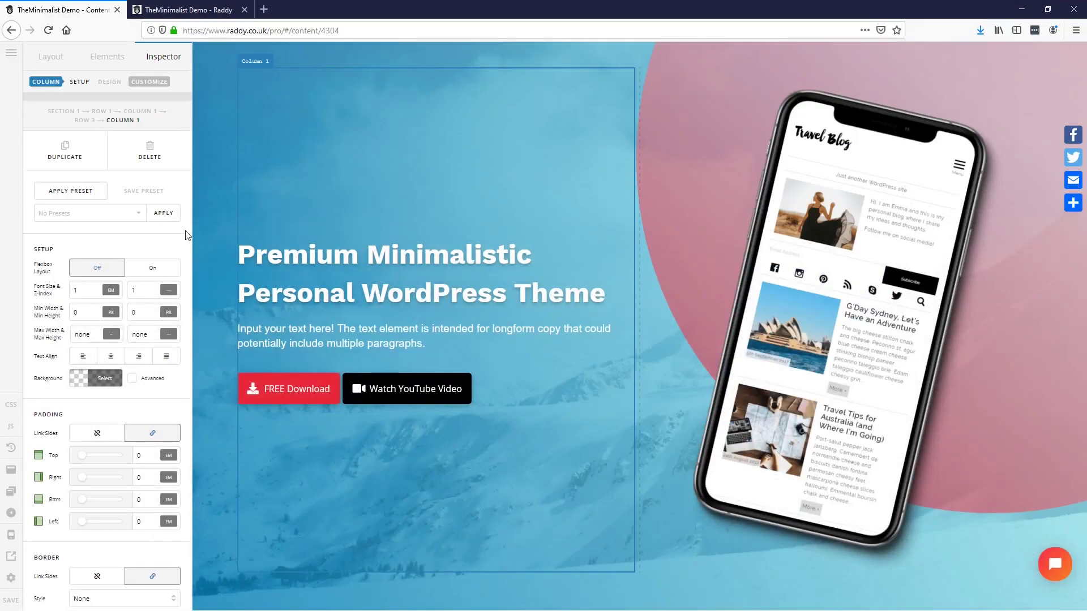
Step: Rename Section 1 in the layout tree to 'Hero'
{"action": "left_click", "coordinate": [50, 57]}
{"action": "left_click", "coordinate": [37, 139]}
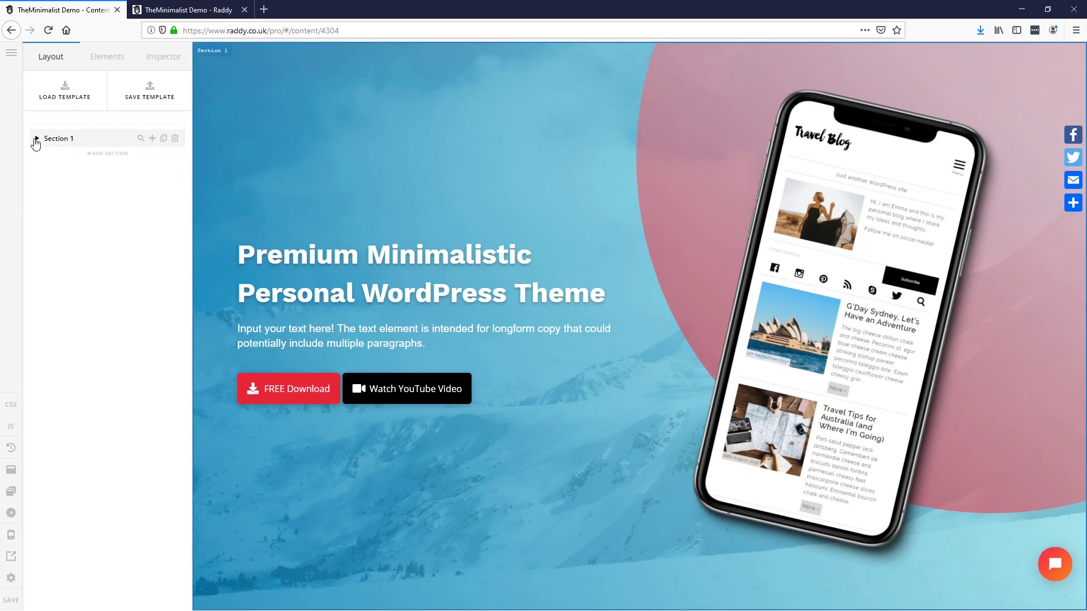
{"action": "left_click", "coordinate": [68, 140]}
{"action": "left_click", "coordinate": [68, 142]}
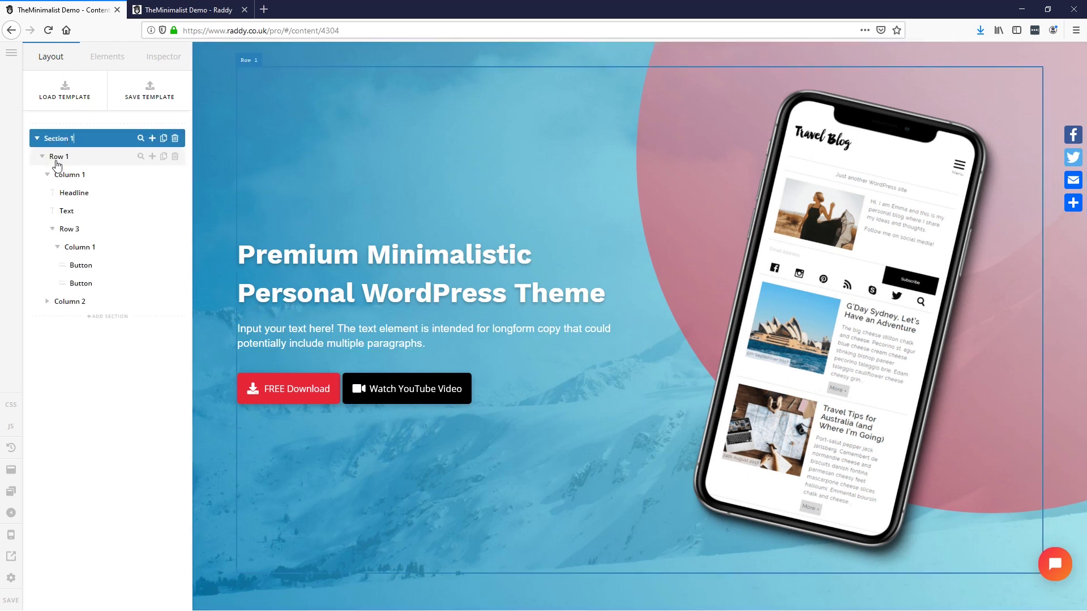
{"action": "type", "text": "Hero"}
{"action": "left_click", "coordinate": [36, 138]}
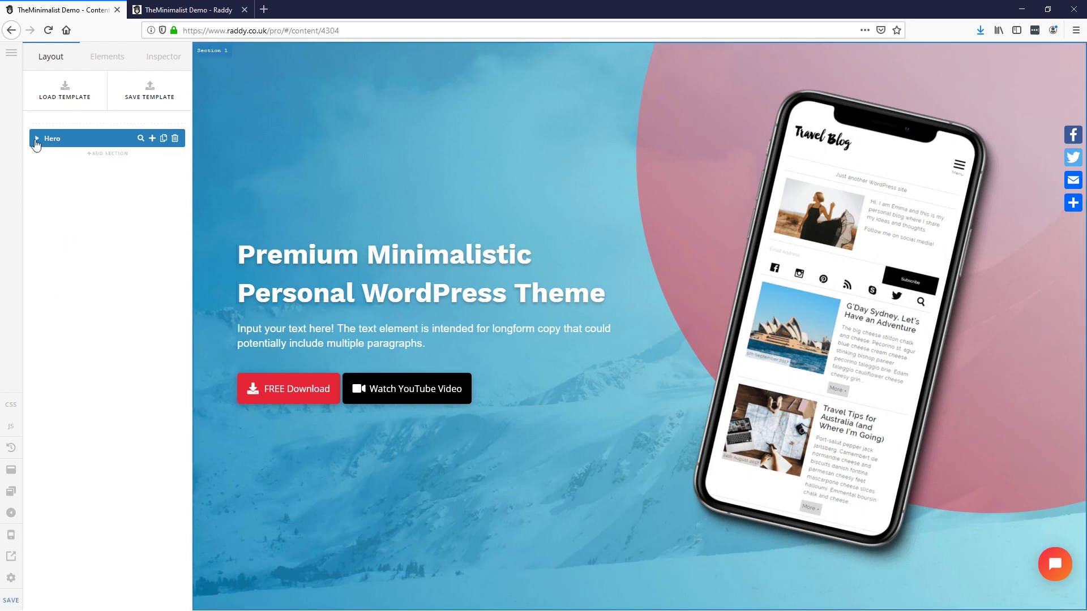
Step: Add a 'What You Can Do' section below Hero with a single-column row
{"action": "left_click", "coordinate": [113, 157]}
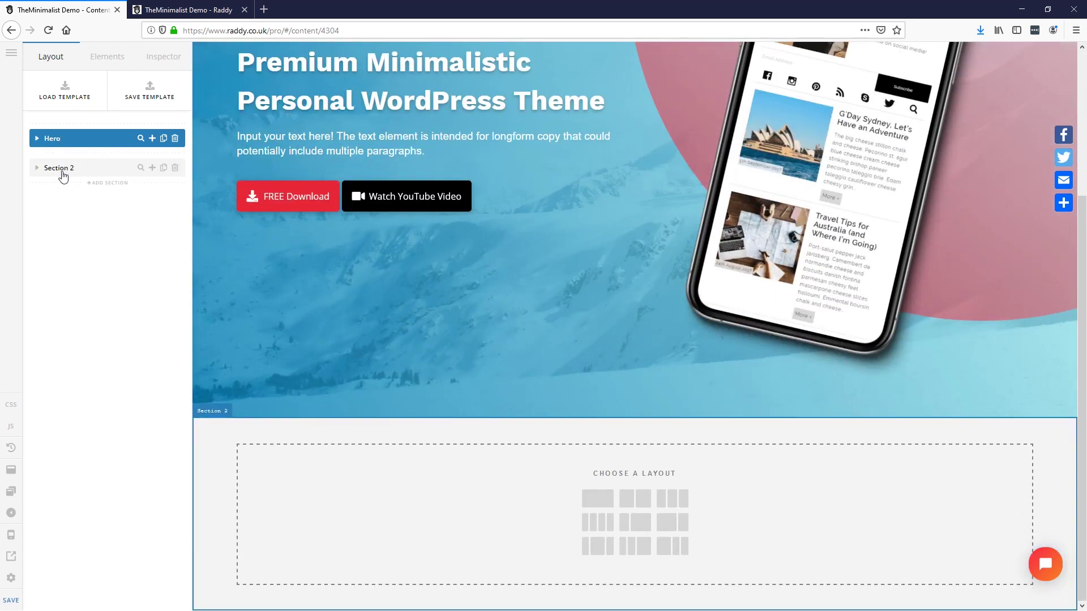
{"action": "left_click", "coordinate": [61, 170]}
{"action": "key", "text": "ctrl+a"}
{"action": "type", "text": "W"}
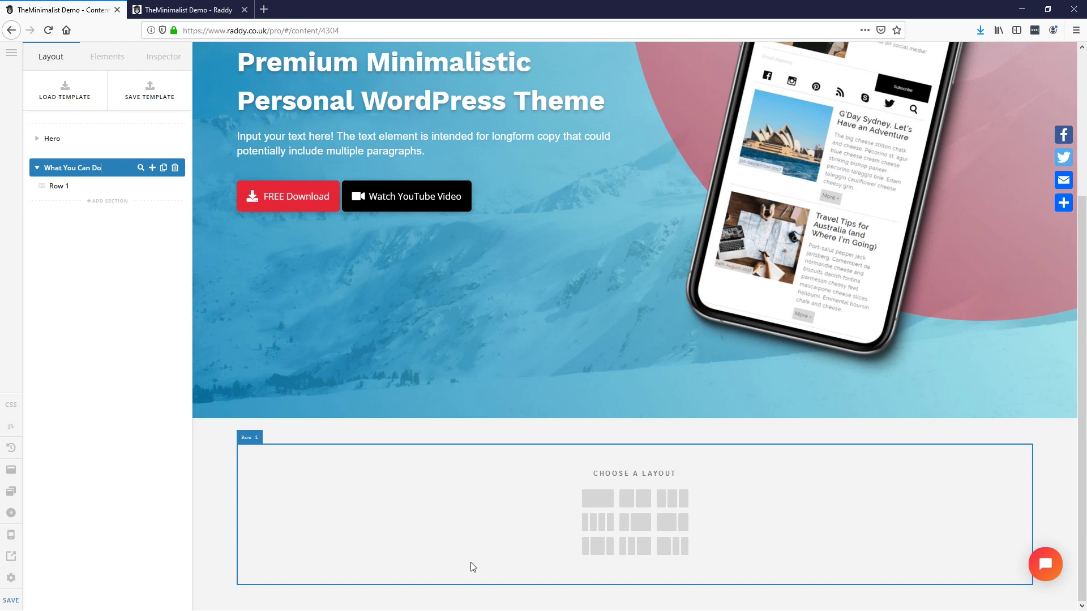
{"action": "left_click", "coordinate": [600, 502]}
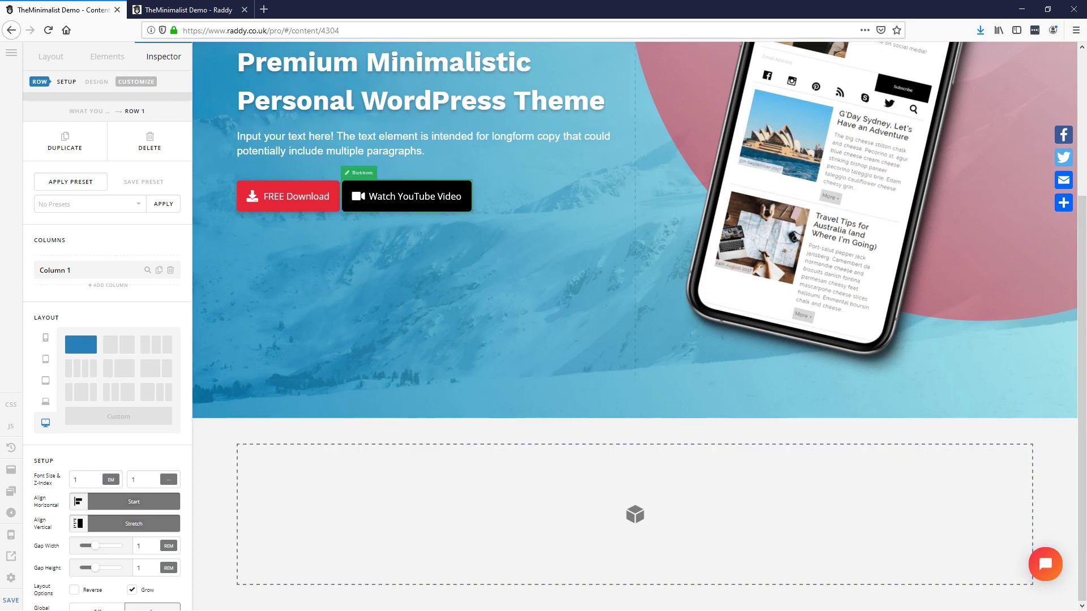
Step: Drag a Headline element into the new section's empty column
{"action": "left_click", "coordinate": [356, 80]}
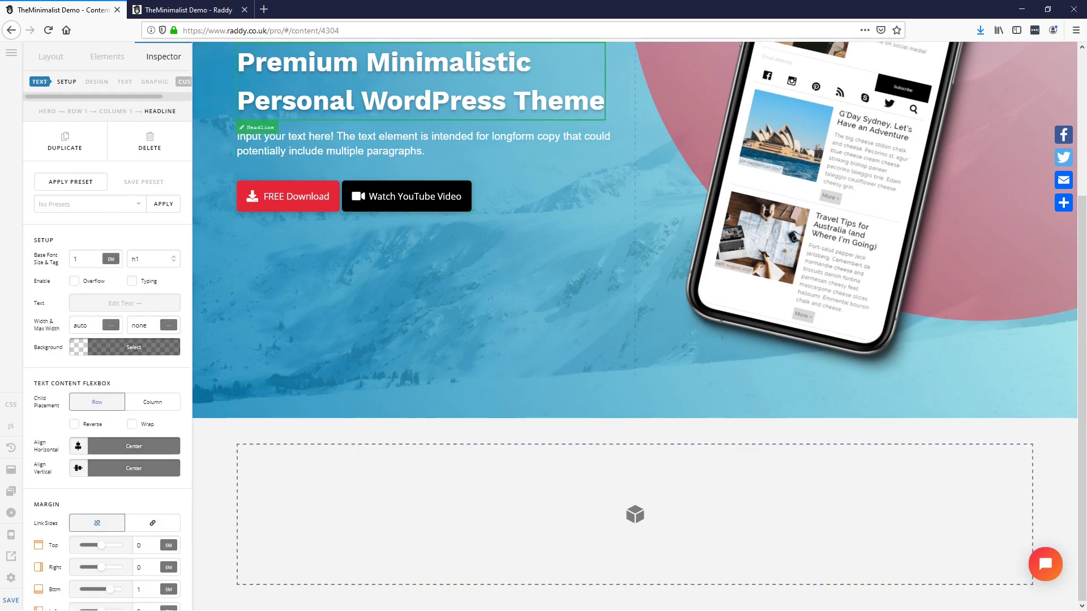
{"action": "left_click", "coordinate": [109, 55]}
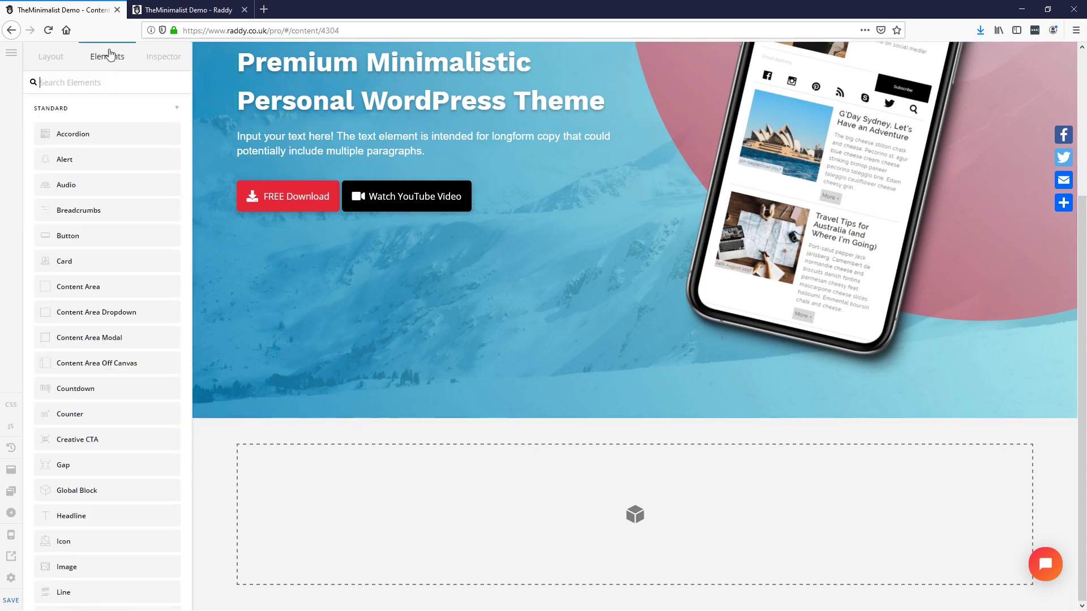
{"action": "type", "text": "hea"}
{"action": "left_click_drag", "start_coordinate": [86, 134], "coordinate": [638, 476]}
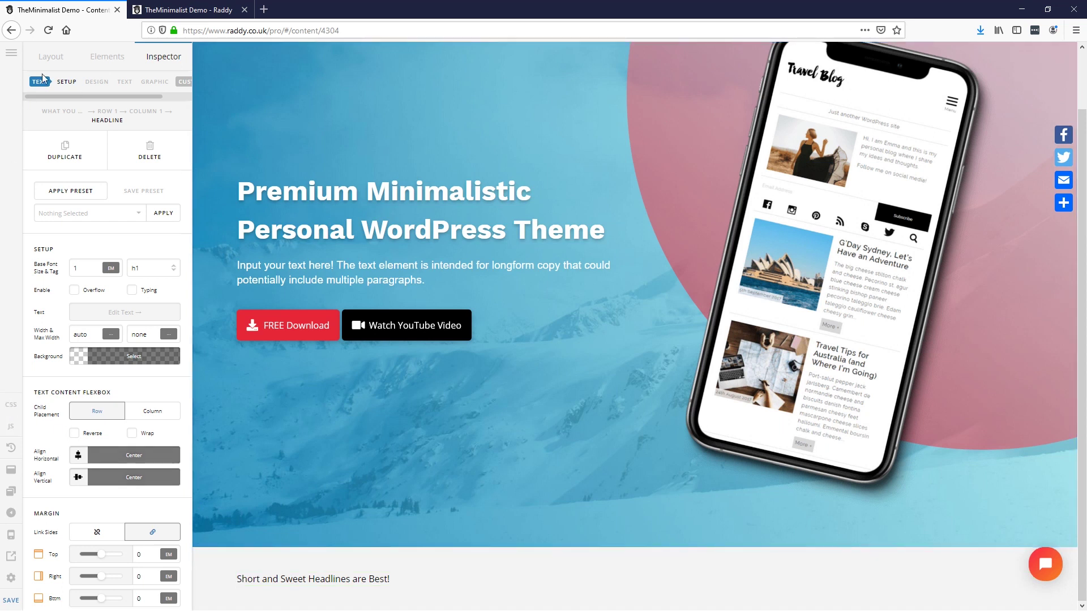
{"action": "left_click", "coordinate": [50, 57]}
{"action": "scroll", "coordinate": [462, 473], "scroll_direction": "down", "scroll_amount": 2}
{"action": "scroll", "coordinate": [462, 473], "scroll_direction": "down", "scroll_amount": 1}
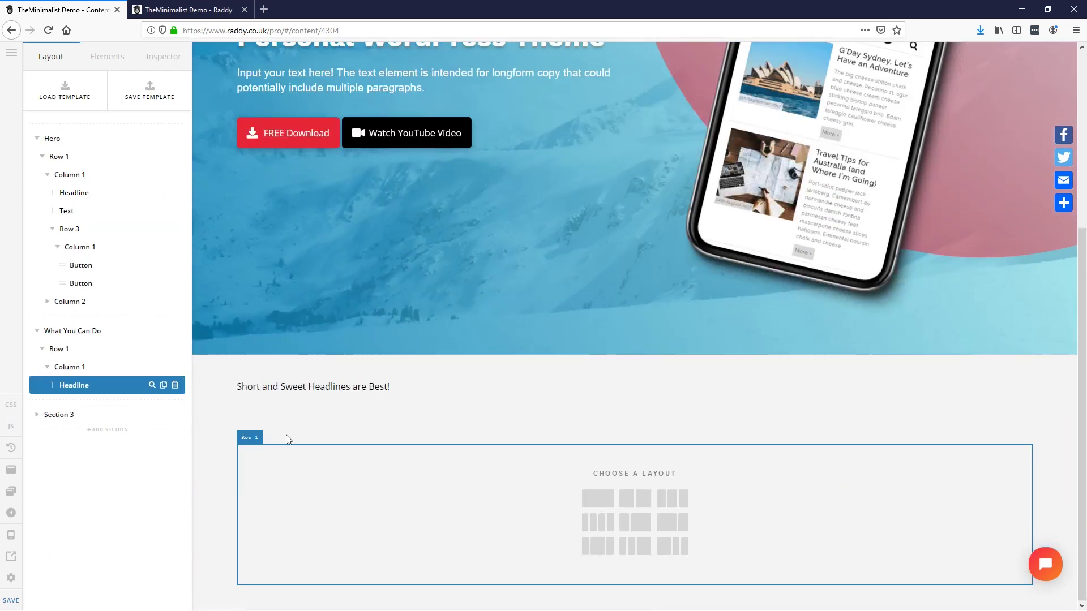
Step: Paste 'What can you do with TheMinimalist Theme?' as the headline text and make it h2
{"action": "left_click", "coordinate": [302, 383]}
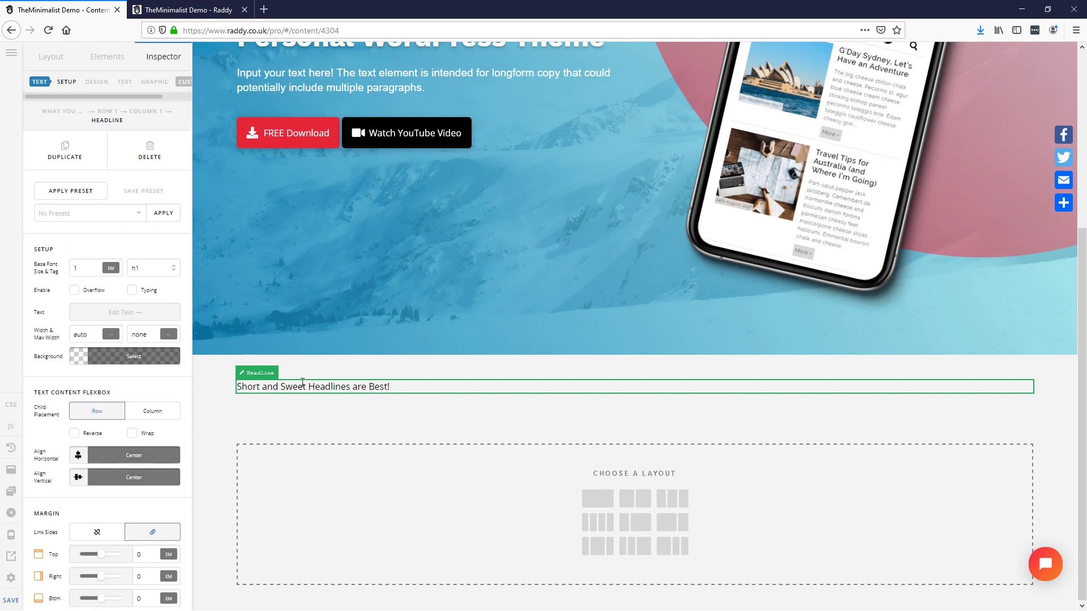
{"action": "left_click", "coordinate": [116, 311]}
{"action": "key", "text": "ctrl+a"}
{"action": "type", "text": "What can you do with TheMinimalist Theme?"}
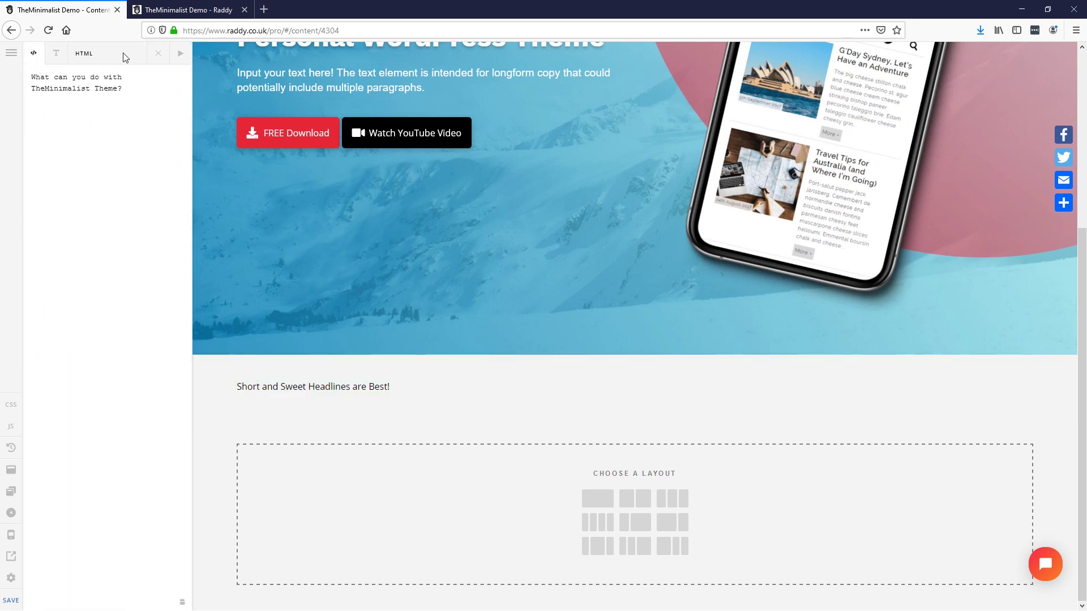
{"action": "left_click", "coordinate": [156, 53]}
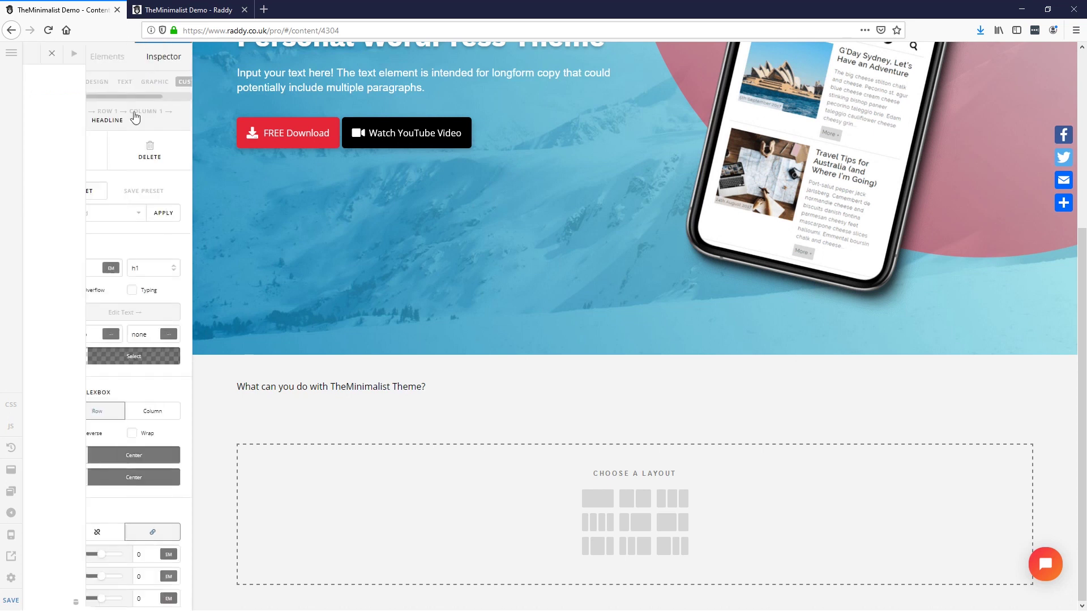
{"action": "left_click", "coordinate": [153, 268]}
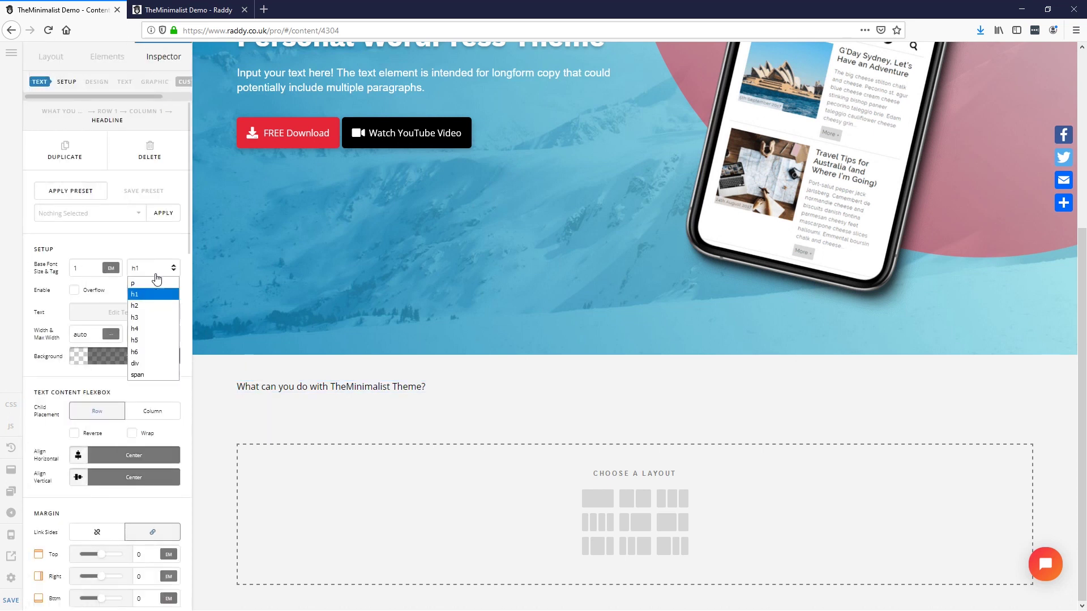
{"action": "left_click", "coordinate": [149, 291]}
Step: Set the heading's font family to Headings, size 3 em, and centre it
{"action": "scroll", "coordinate": [130, 497], "scroll_direction": "down", "scroll_amount": 2}
{"action": "scroll", "coordinate": [130, 497], "scroll_direction": "down", "scroll_amount": 14}
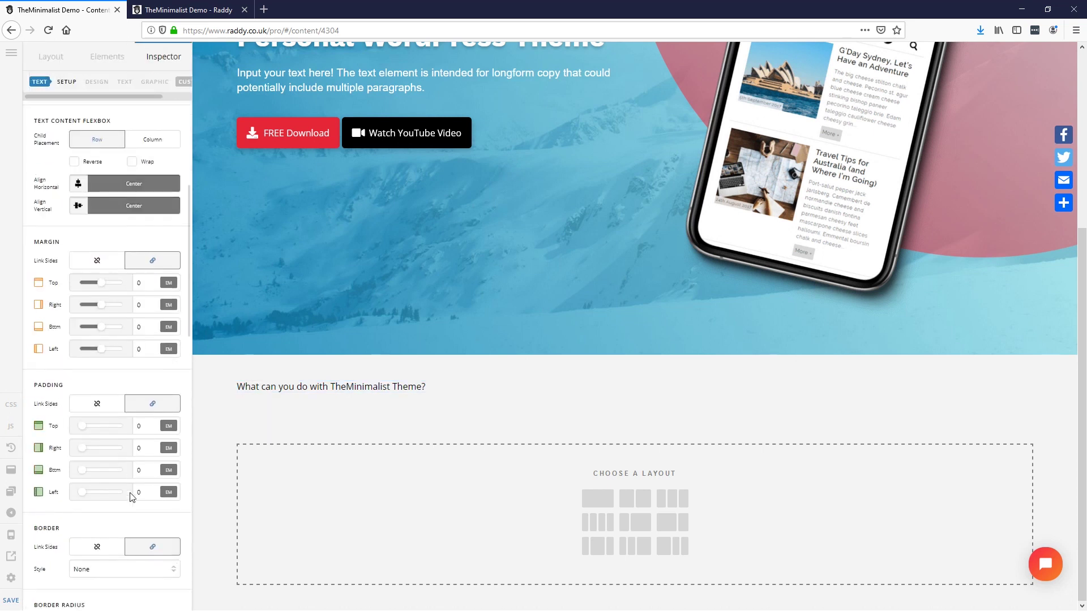
{"action": "scroll", "coordinate": [130, 497], "scroll_direction": "down", "scroll_amount": 1}
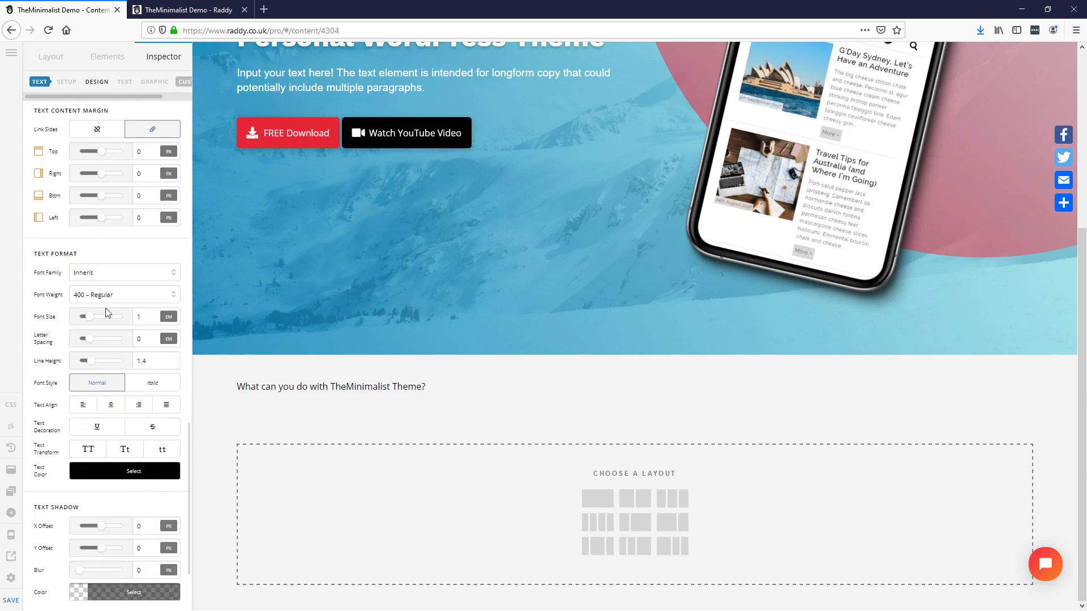
{"action": "left_click", "coordinate": [103, 277]}
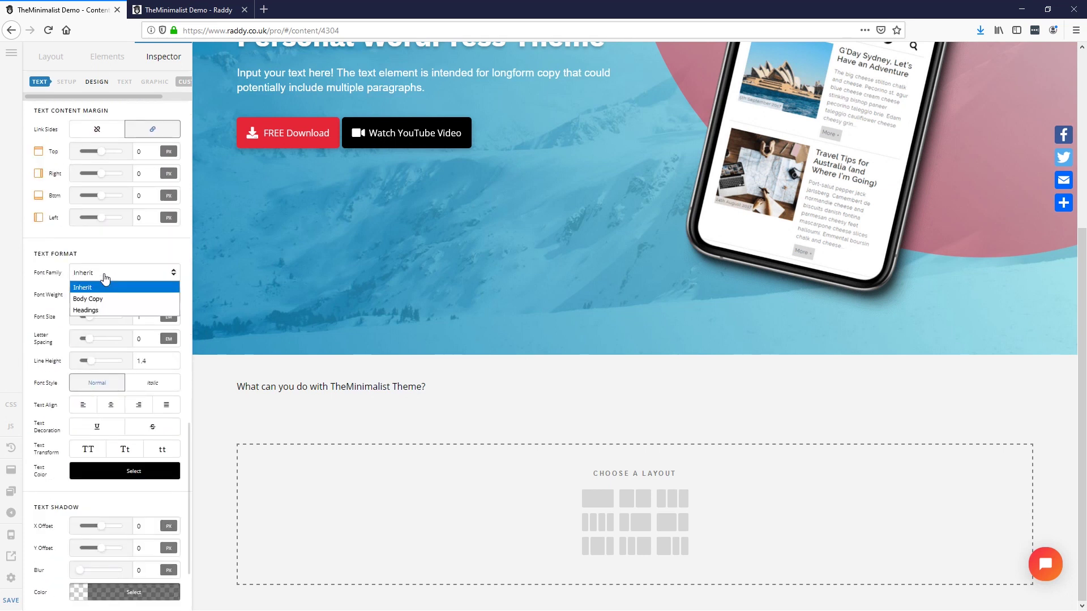
{"action": "left_click", "coordinate": [102, 298]}
{"action": "left_click", "coordinate": [107, 274]}
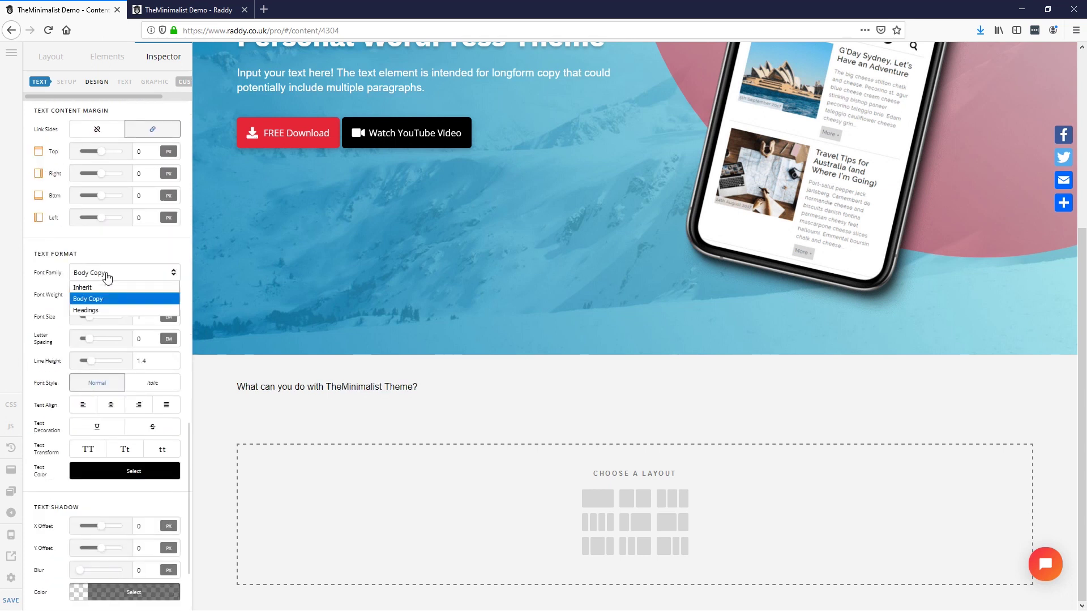
{"action": "left_click", "coordinate": [99, 310]}
{"action": "left_click_drag", "start_coordinate": [152, 317], "coordinate": [125, 321]}
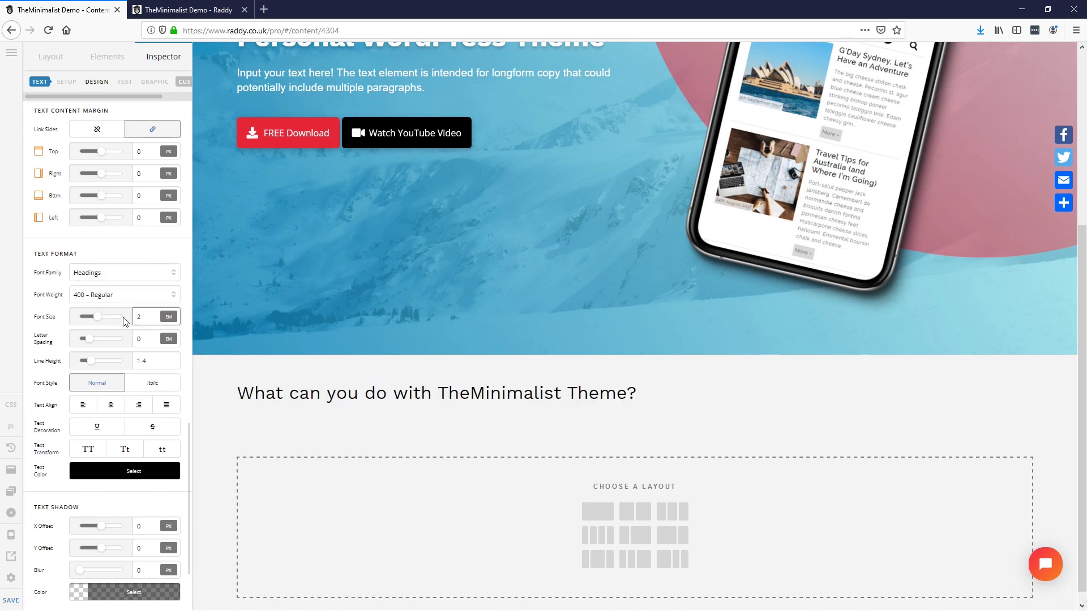
{"action": "left_click_drag", "start_coordinate": [107, 318], "coordinate": [110, 322]}
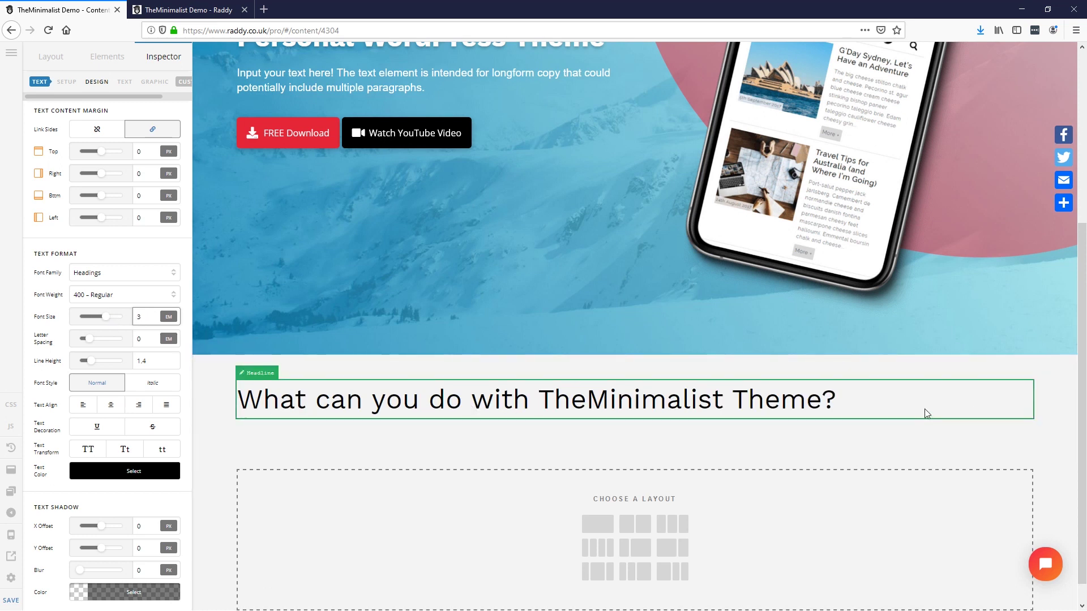
{"action": "left_click", "coordinate": [111, 404]}
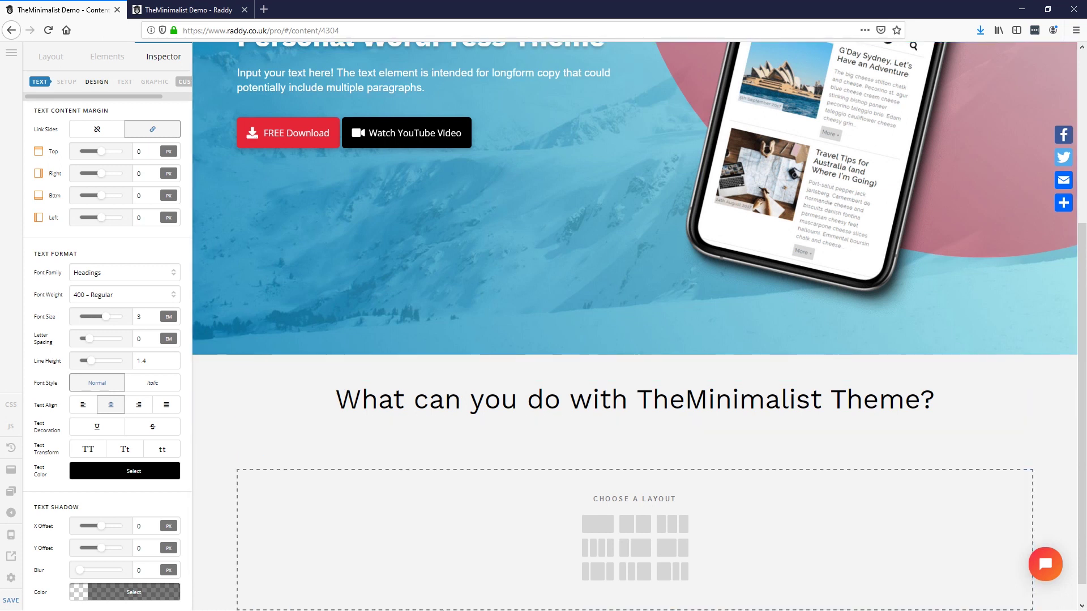
{"action": "key", "text": "alt+Tab"}
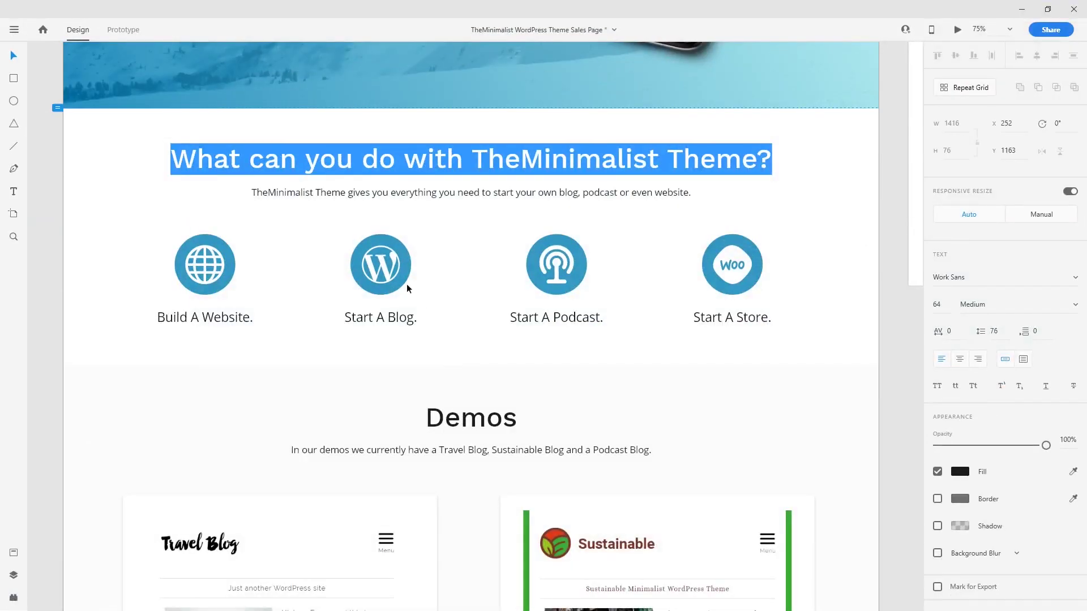
Step: Inspect the XD mockup's subtitle and the four icon groups, including Build A Website and Start A Store
{"action": "key", "text": "Escape"}
{"action": "double_click", "coordinate": [430, 192]}
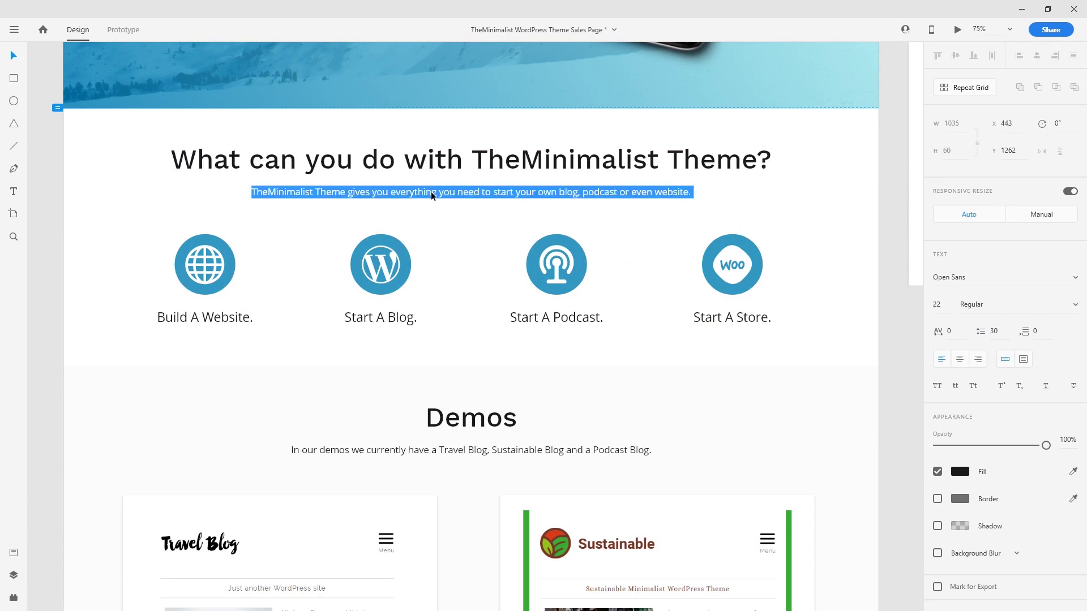
{"action": "left_click", "coordinate": [189, 273]}
{"action": "left_click", "coordinate": [195, 273]}
{"action": "left_click", "coordinate": [378, 269]}
{"action": "left_click", "coordinate": [556, 267]}
{"action": "left_click", "coordinate": [731, 264]}
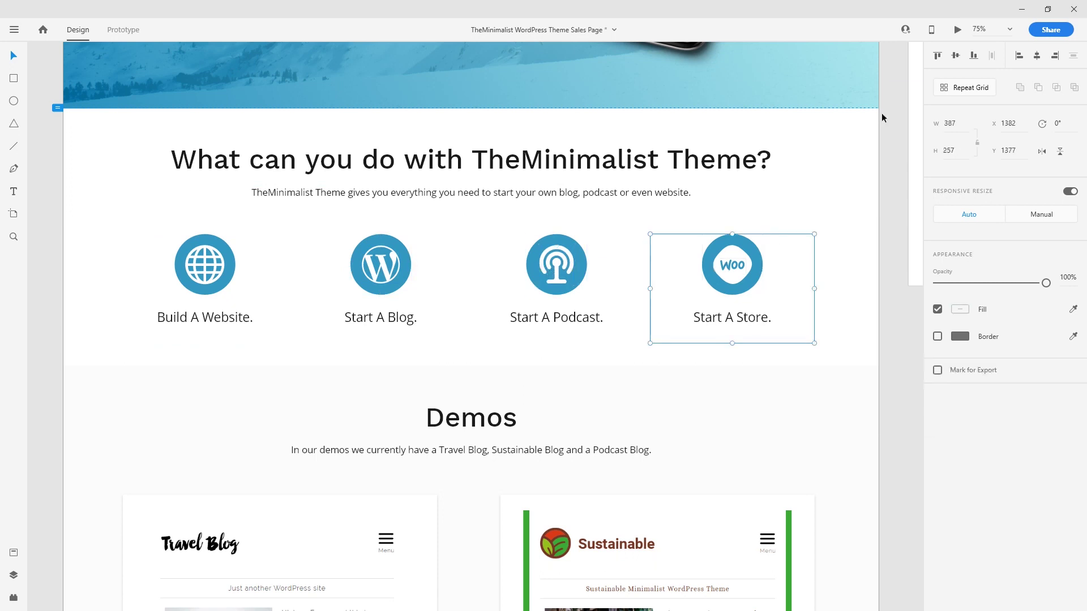
{"action": "left_click", "coordinate": [1026, 8]}
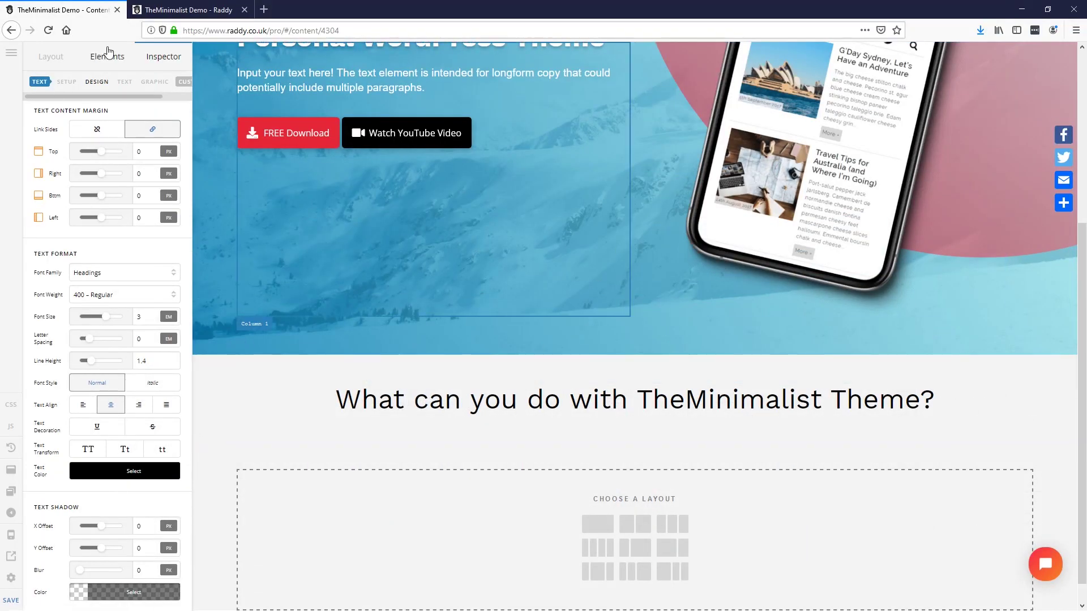
Step: Add a Text element under the What You Can Do heading, coloured black and centred
{"action": "left_click", "coordinate": [342, 76]}
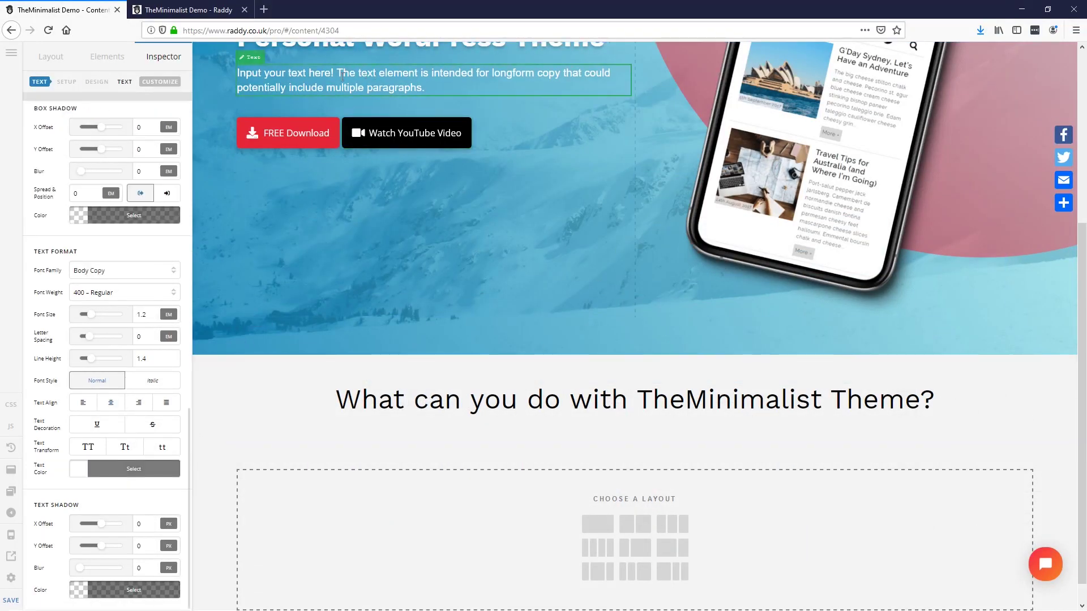
{"action": "scroll", "coordinate": [109, 177], "scroll_direction": "up", "scroll_amount": 4}
{"action": "scroll", "coordinate": [126, 220], "scroll_direction": "up", "scroll_amount": 8}
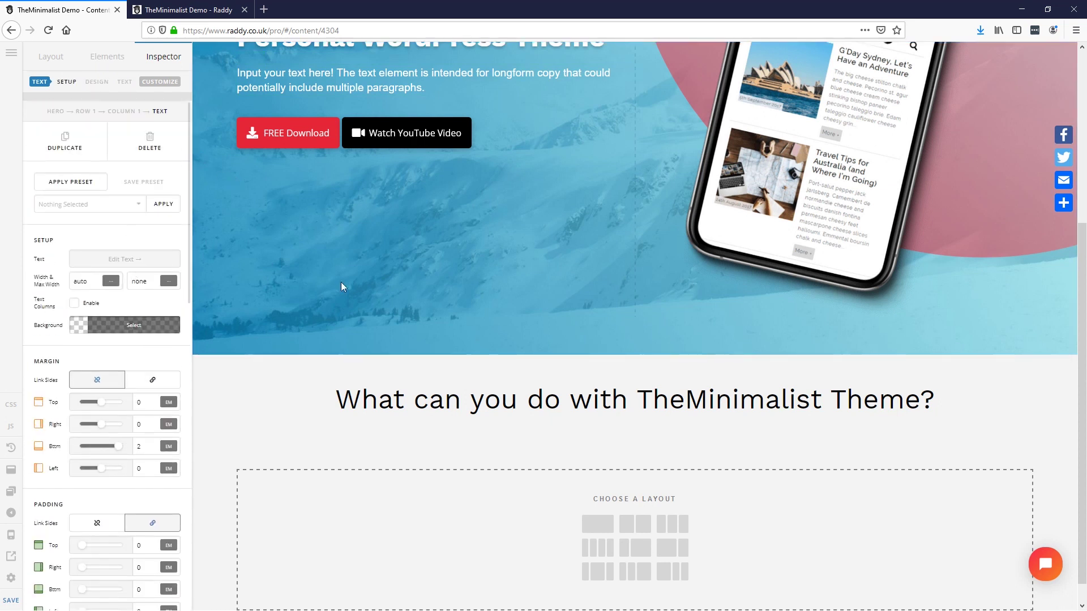
{"action": "left_click", "coordinate": [62, 142]}
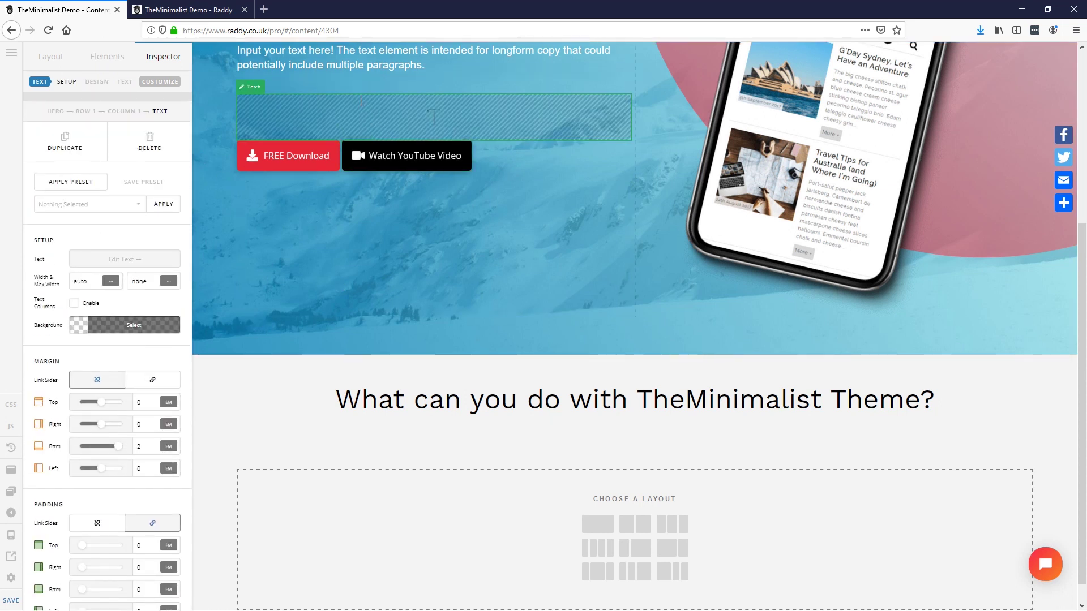
{"action": "left_click_drag", "start_coordinate": [433, 117], "coordinate": [620, 442]}
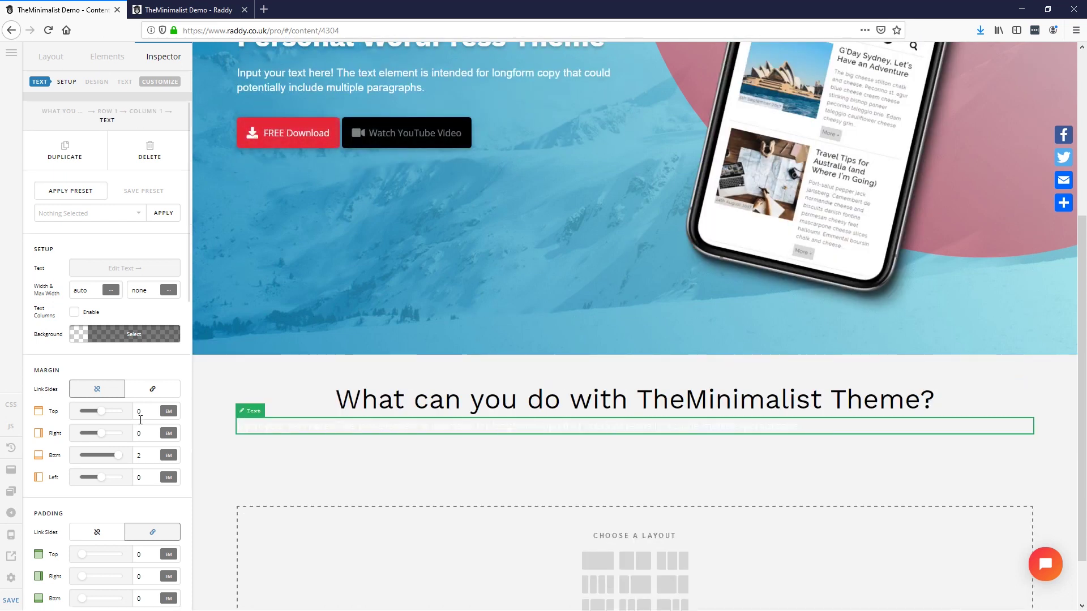
{"action": "scroll", "coordinate": [114, 478], "scroll_direction": "down", "scroll_amount": 6}
{"action": "scroll", "coordinate": [113, 478], "scroll_direction": "down", "scroll_amount": 10}
{"action": "left_click", "coordinate": [130, 468]}
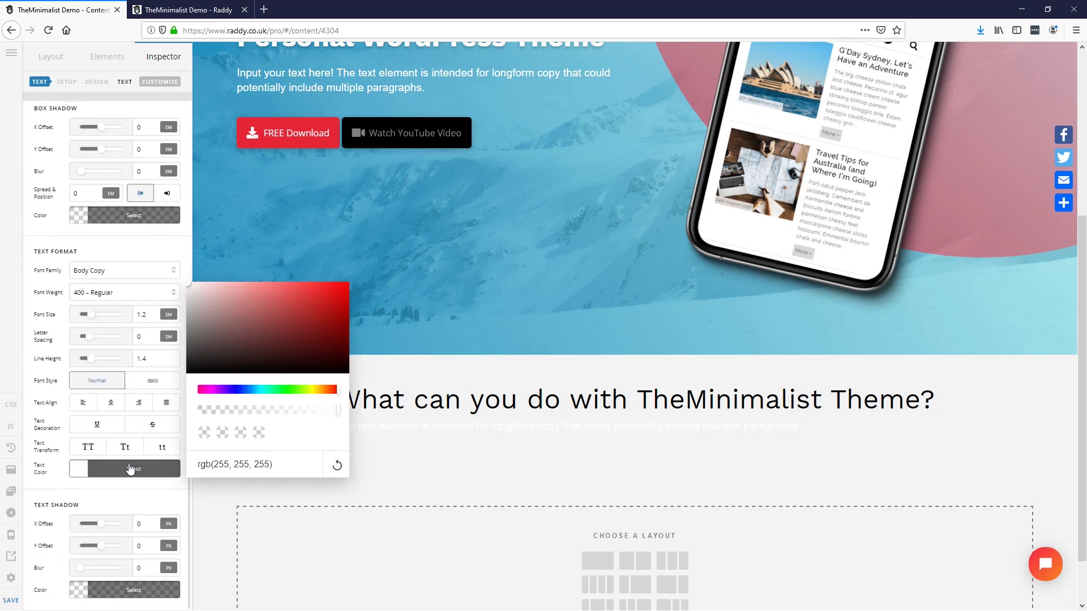
{"action": "left_click_drag", "start_coordinate": [194, 368], "coordinate": [84, 515]}
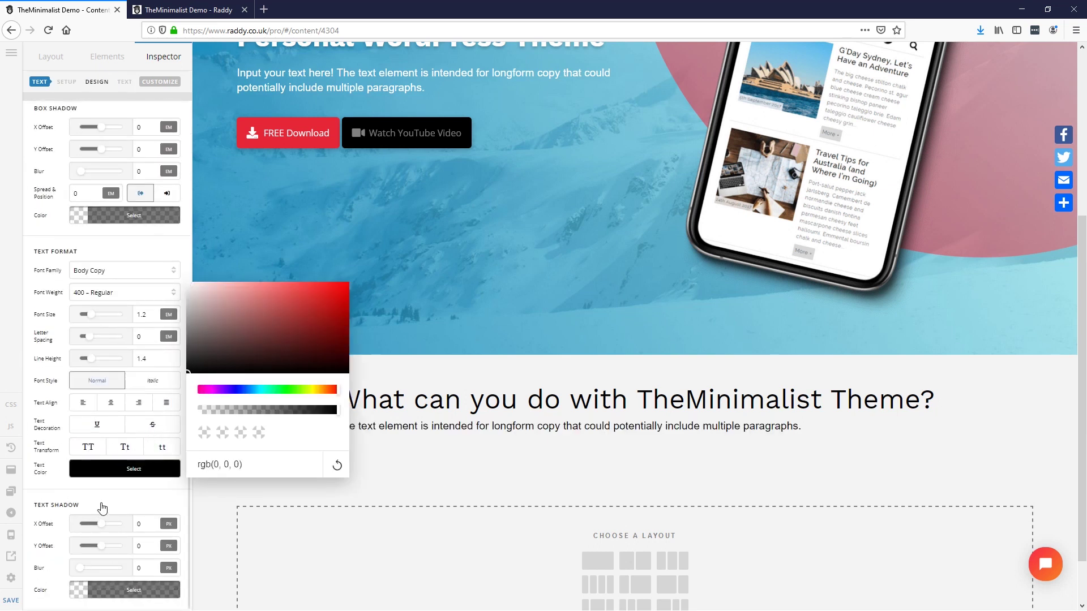
{"action": "left_click", "coordinate": [101, 510]}
{"action": "left_click", "coordinate": [112, 403]}
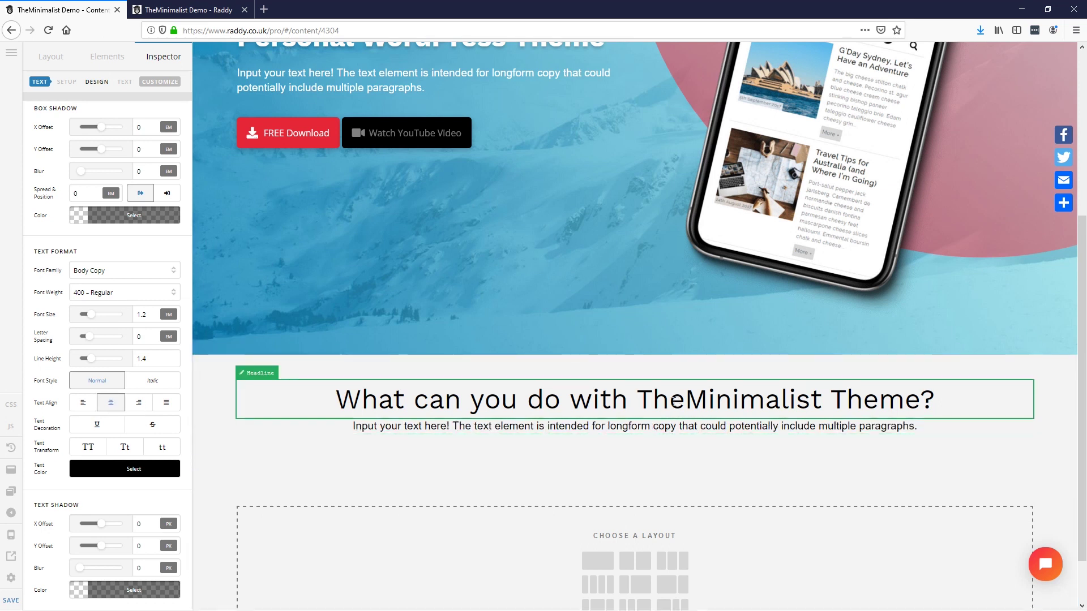
Step: Unlink the heading's margins and set its bottom margin to 1 em
{"action": "left_click", "coordinate": [676, 400]}
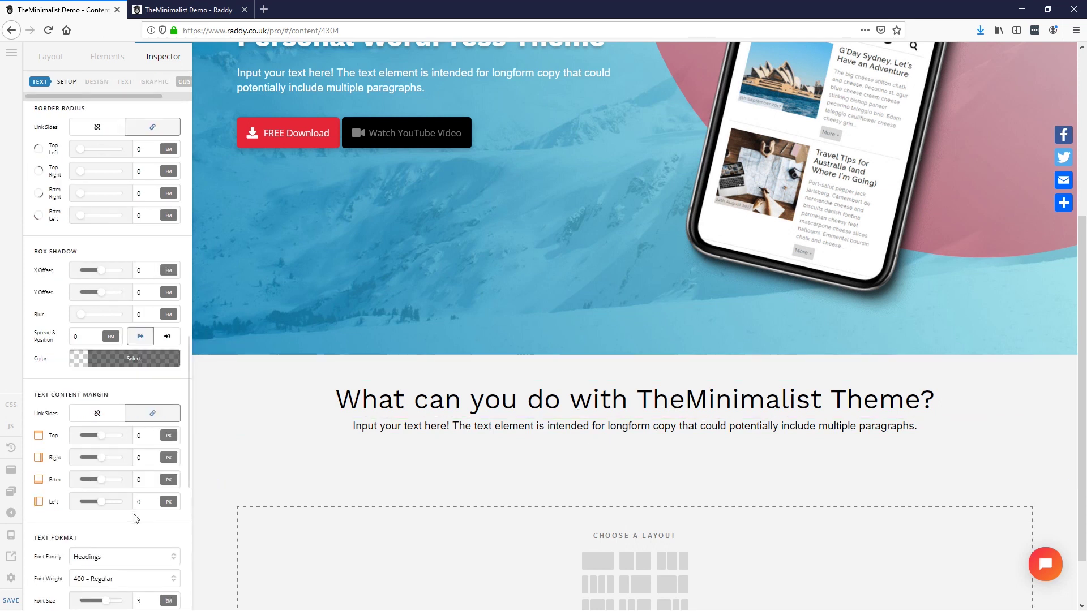
{"action": "scroll", "coordinate": [136, 498], "scroll_direction": "down", "scroll_amount": 1}
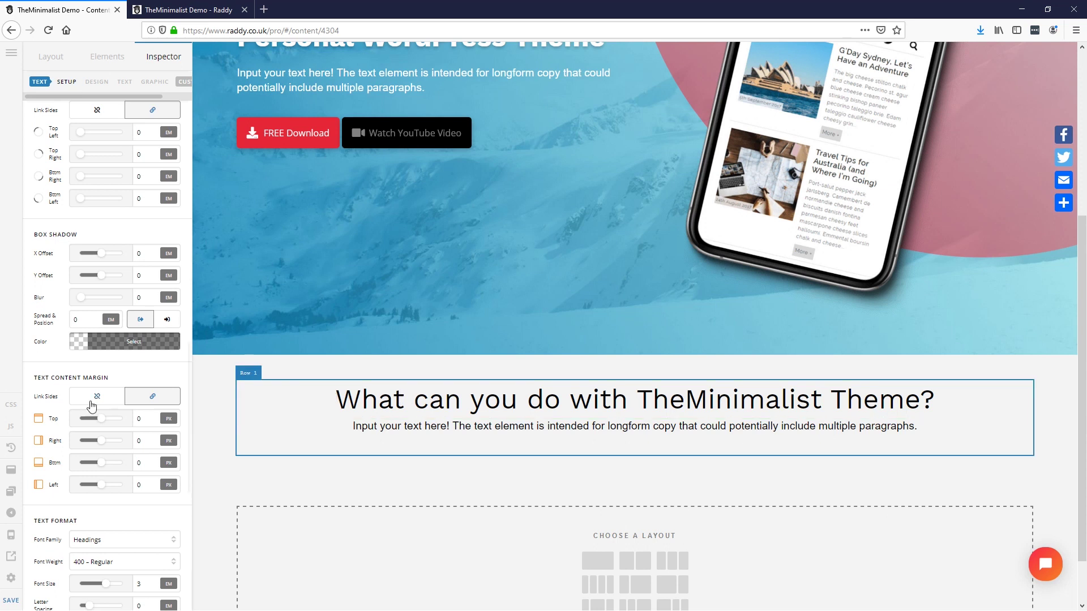
{"action": "left_click", "coordinate": [97, 398]}
{"action": "left_click", "coordinate": [143, 463]}
{"action": "type", "text": "1"}
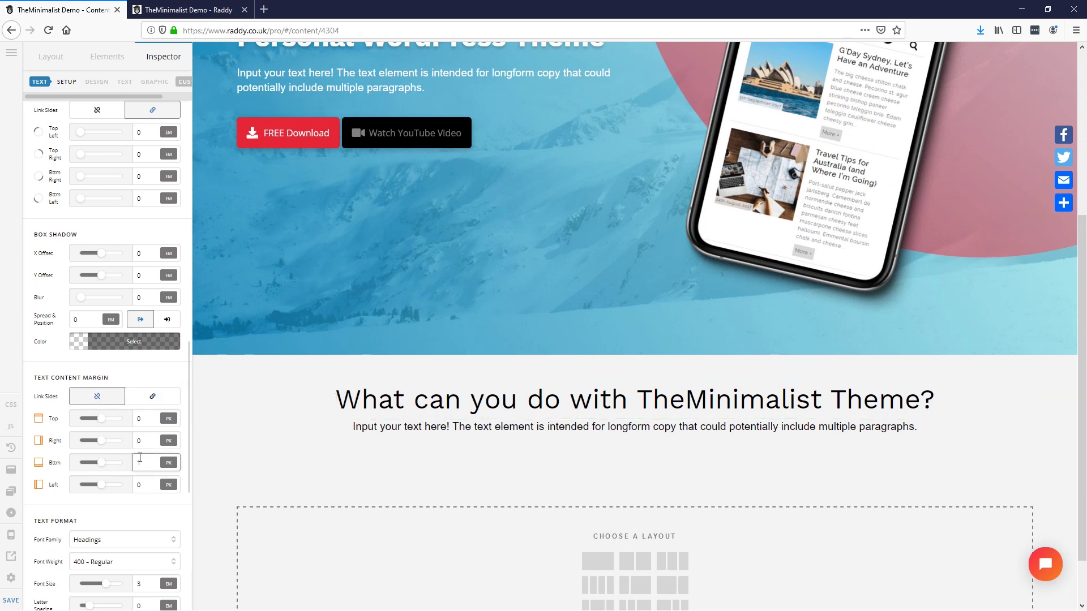
{"action": "left_click", "coordinate": [163, 462]}
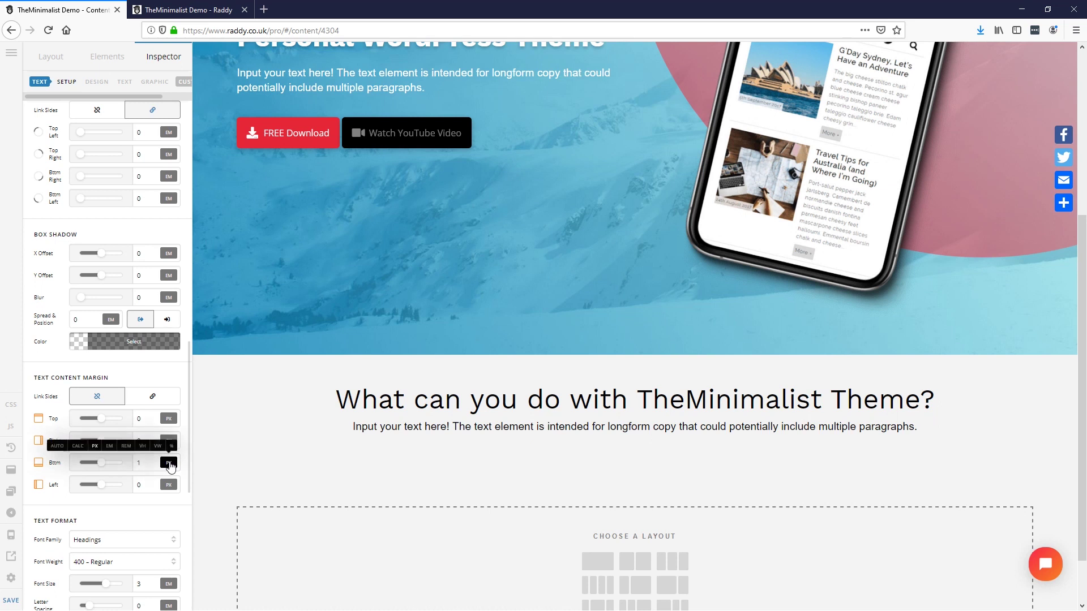
{"action": "left_click", "coordinate": [109, 449]}
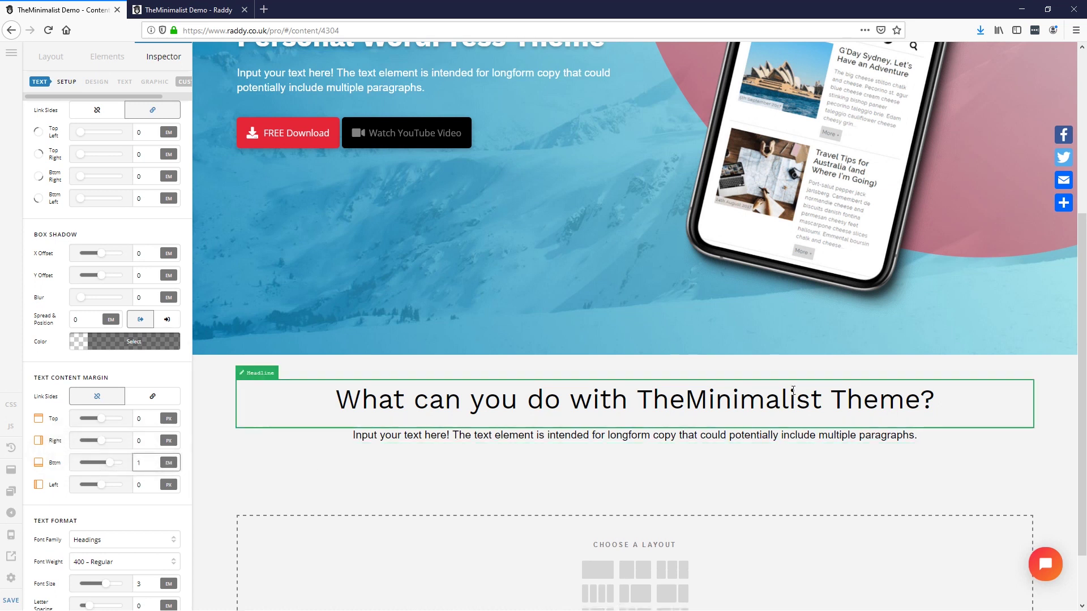
{"action": "scroll", "coordinate": [335, 455], "scroll_direction": "down", "scroll_amount": 1}
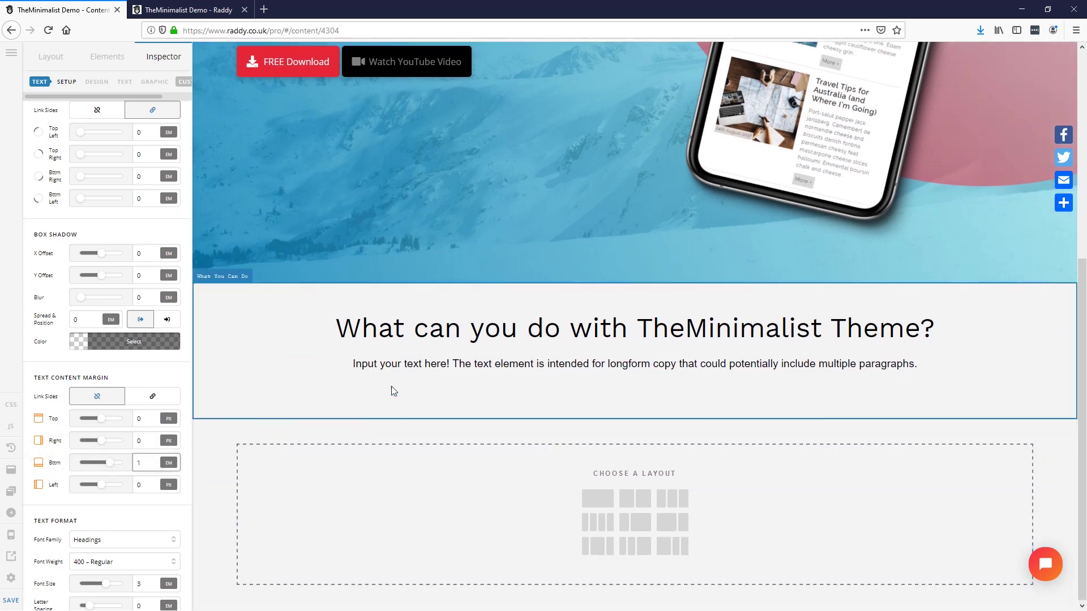
{"action": "left_click", "coordinate": [518, 331]}
Step: Add and then delete a second column in the What You Can Do section's first row
{"action": "left_click", "coordinate": [51, 59]}
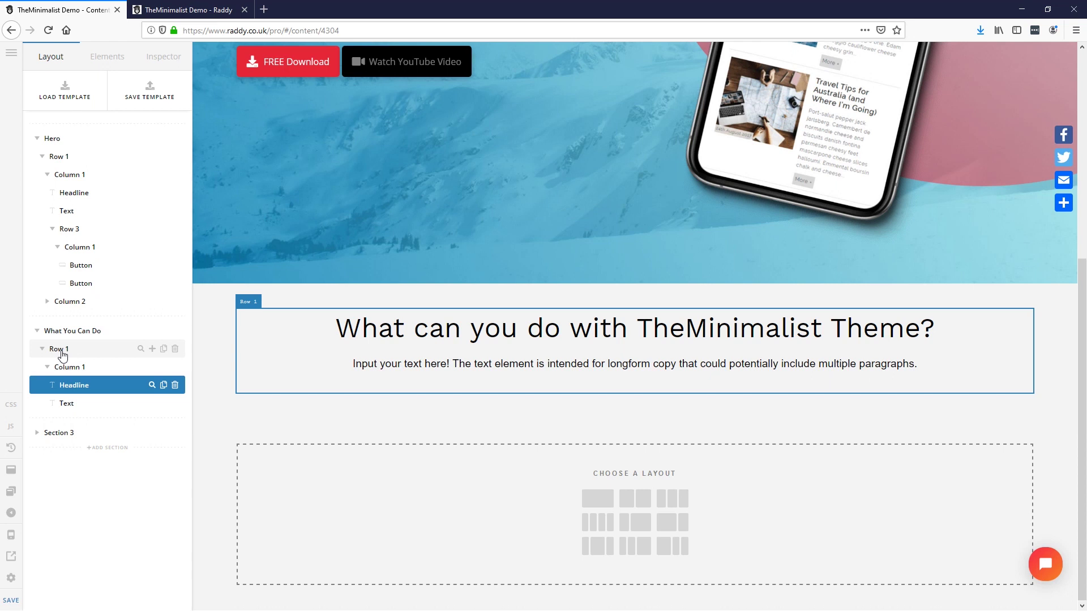
{"action": "left_click", "coordinate": [70, 334]}
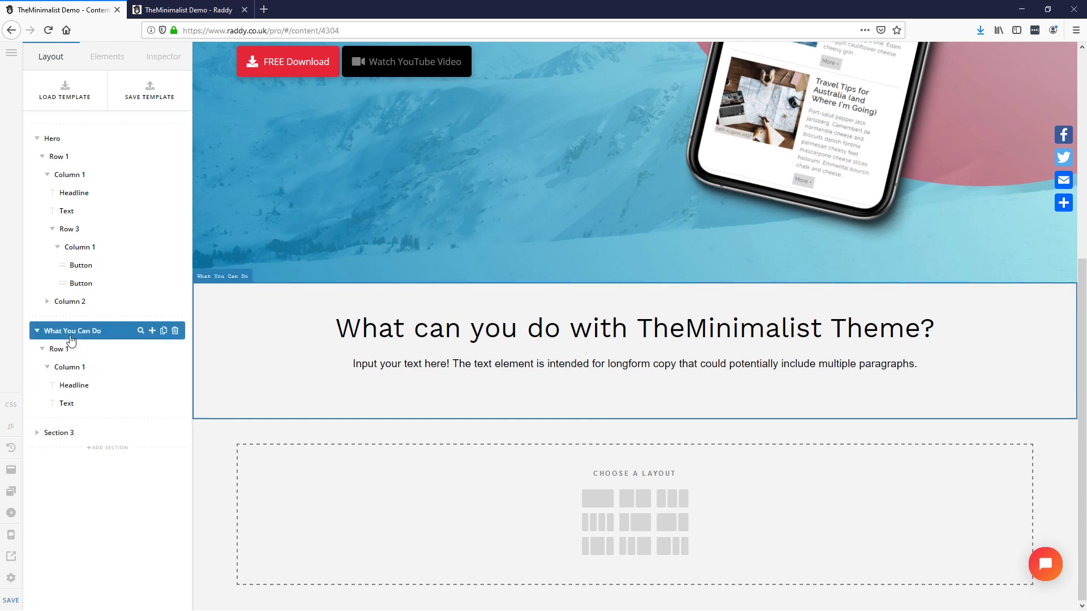
{"action": "left_click", "coordinate": [107, 58]}
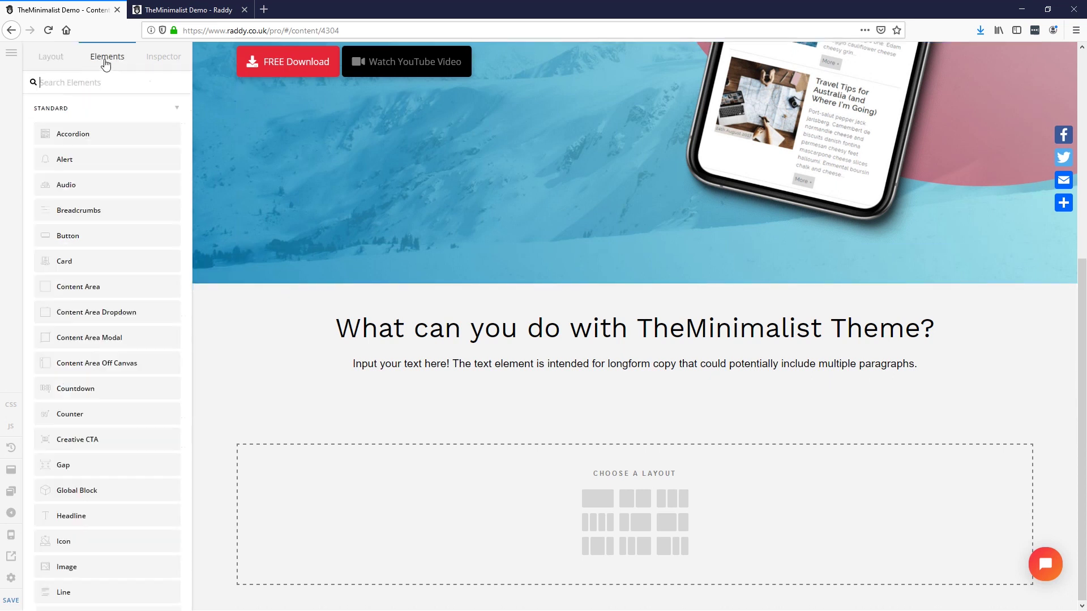
{"action": "left_click", "coordinate": [65, 67]}
{"action": "left_click", "coordinate": [293, 378]}
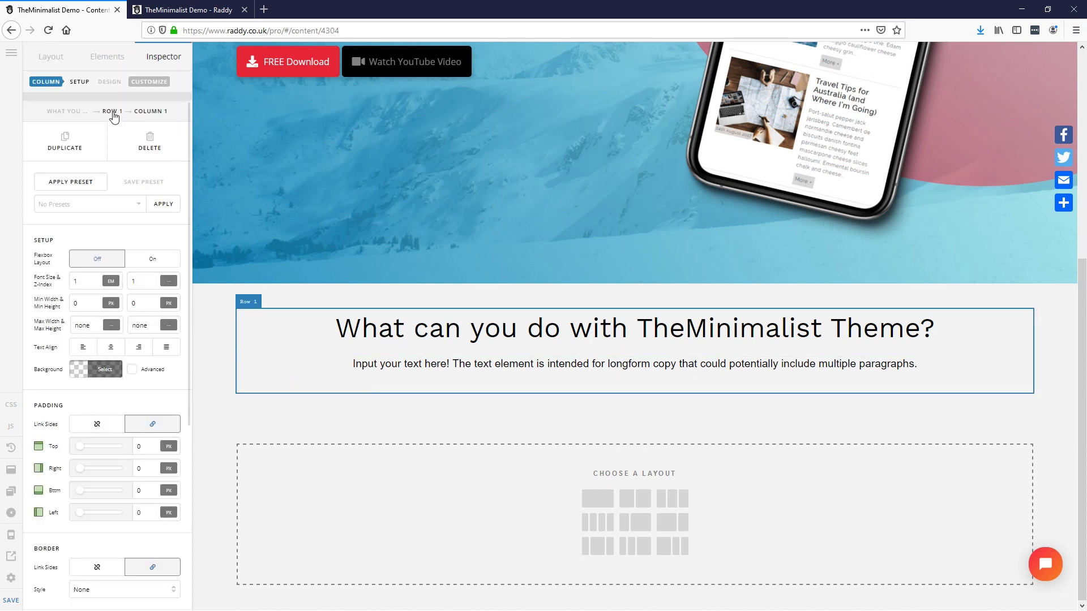
{"action": "left_click", "coordinate": [113, 111]}
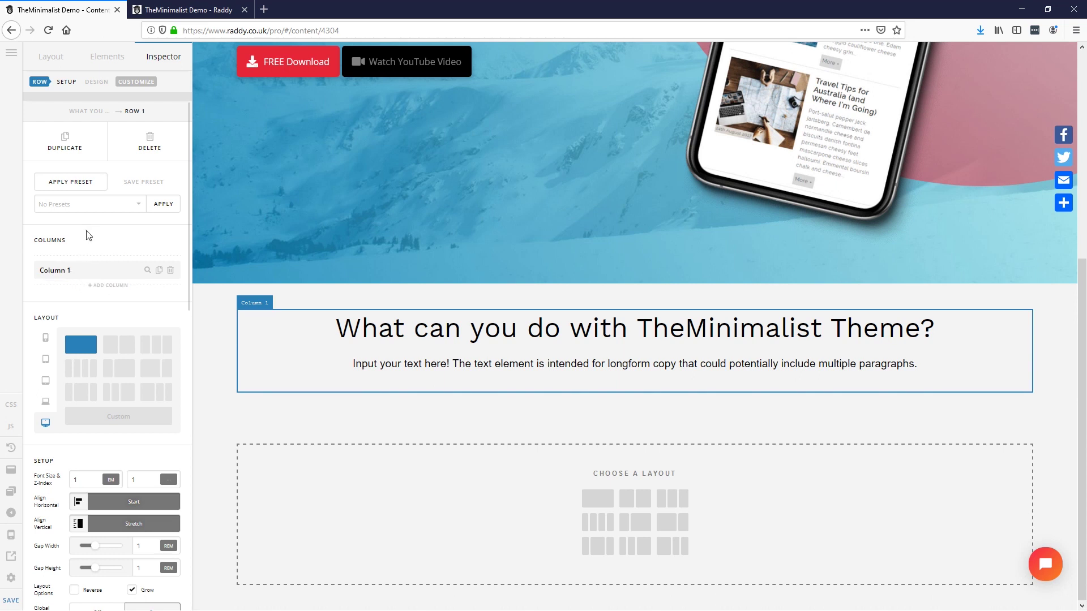
{"action": "left_click", "coordinate": [110, 287]}
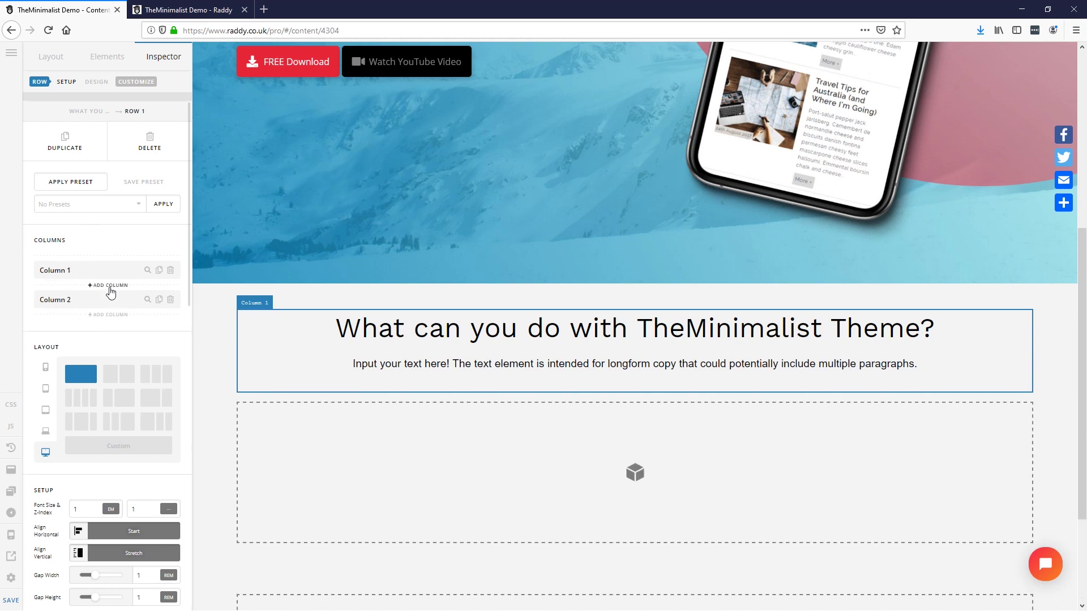
{"action": "left_click", "coordinate": [170, 300]}
{"action": "left_click", "coordinate": [520, 347]}
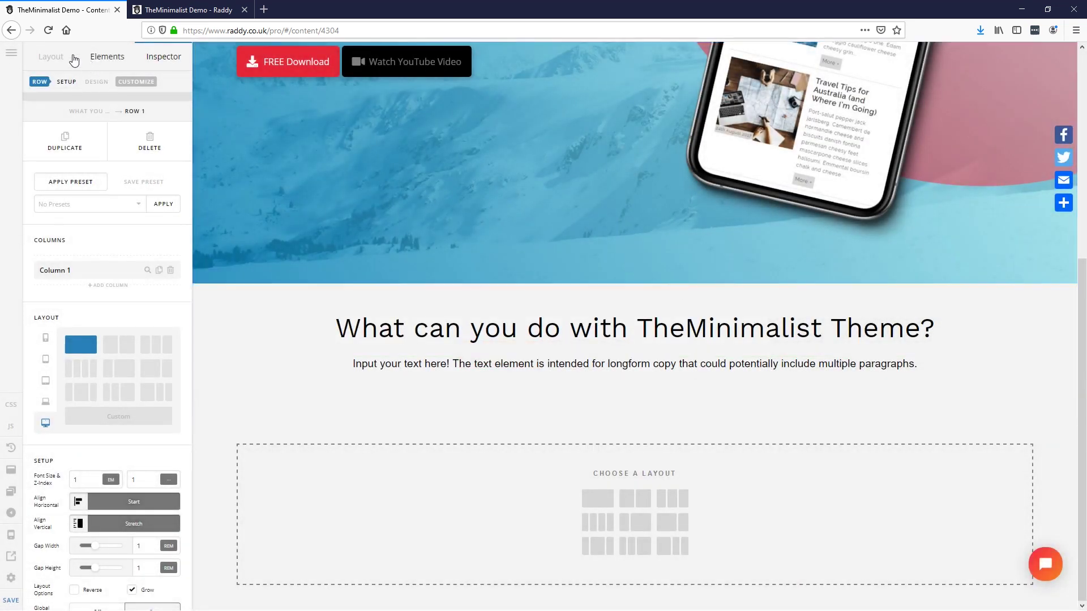
Step: Add Row 2 with four columns and reset them to equal widths
{"action": "left_click", "coordinate": [60, 57]}
{"action": "left_click", "coordinate": [43, 349]}
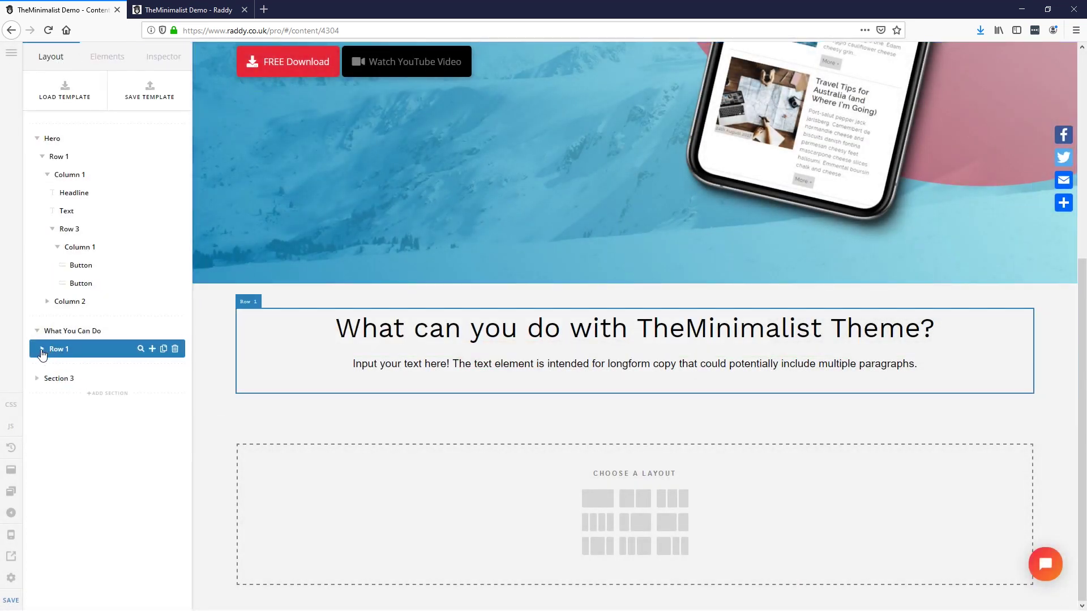
{"action": "left_click", "coordinate": [151, 331]}
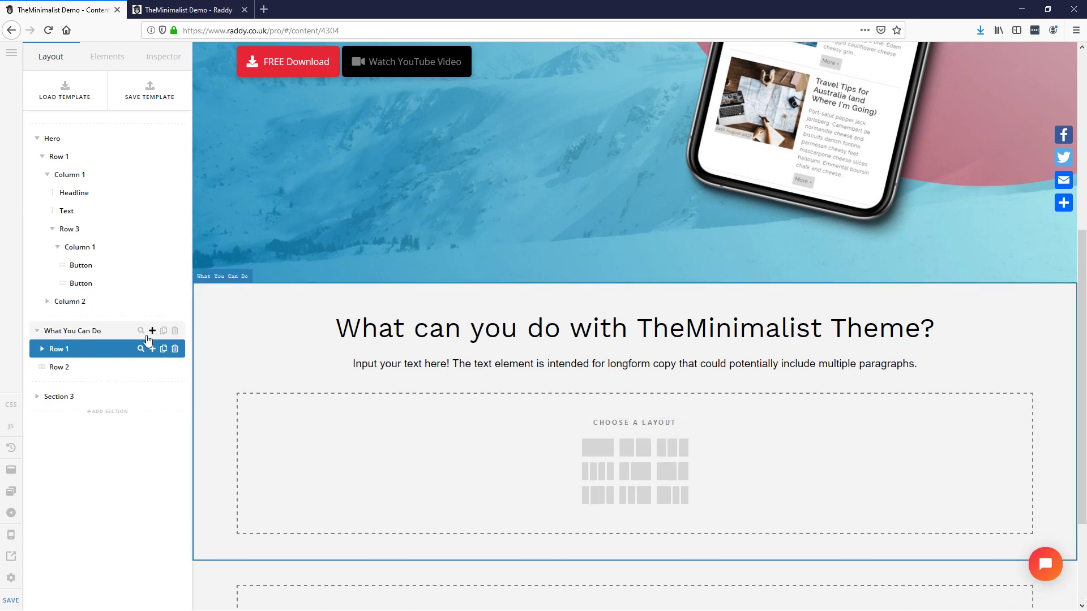
{"action": "left_click", "coordinate": [66, 365]}
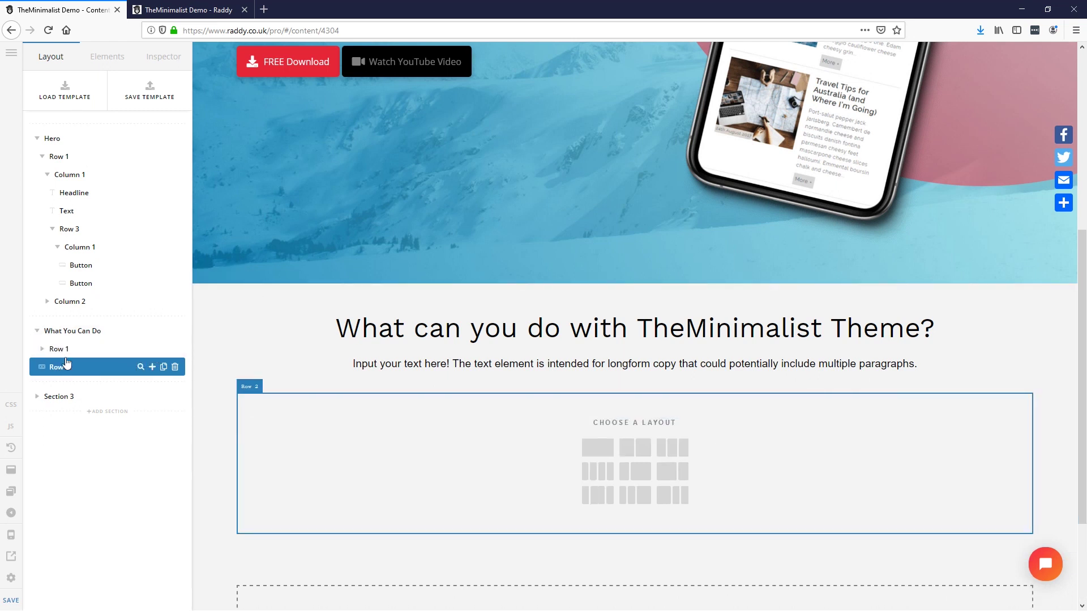
{"action": "left_click", "coordinate": [595, 473]}
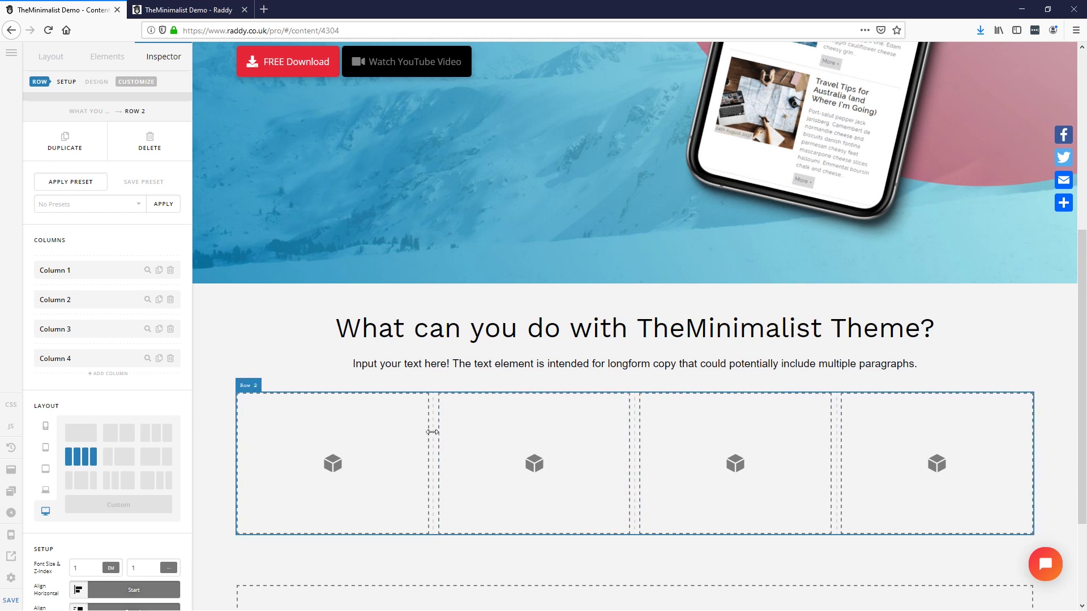
{"action": "left_click_drag", "start_coordinate": [431, 433], "coordinate": [530, 453]}
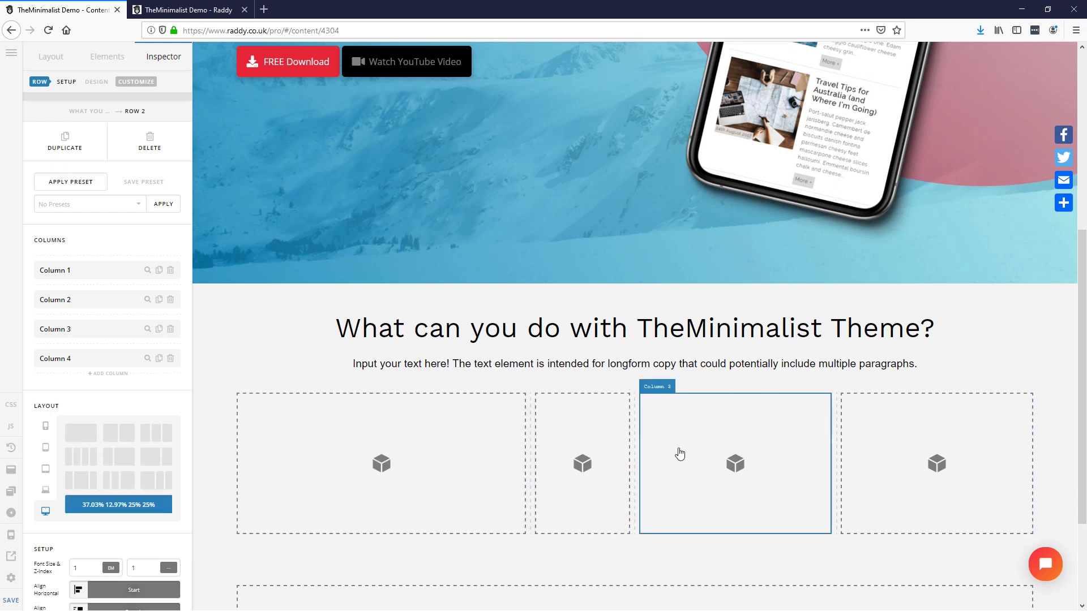
{"action": "left_click", "coordinate": [81, 458]}
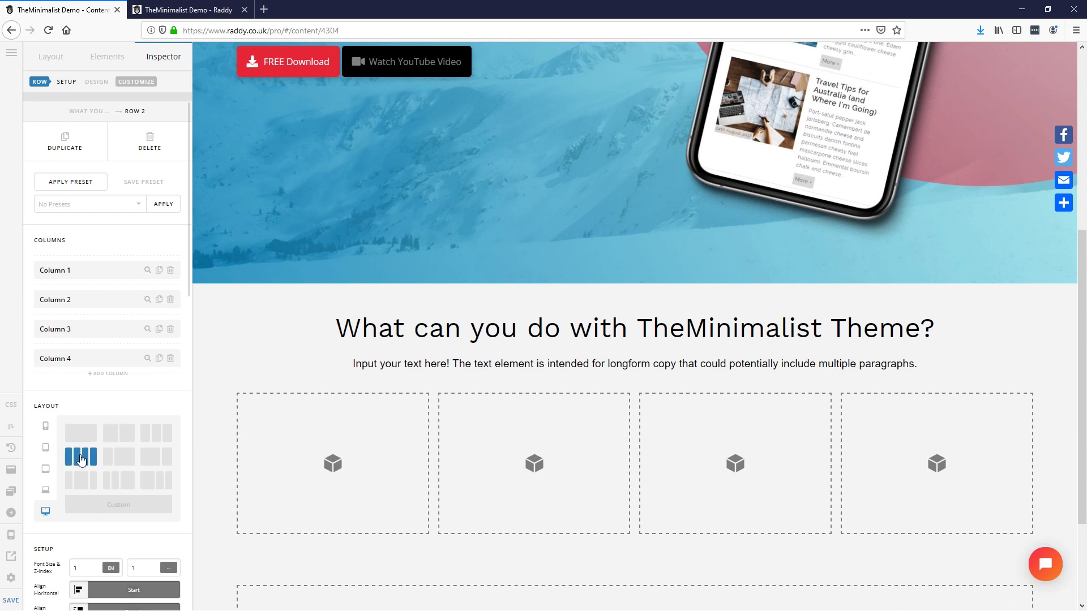
Step: Open the elements list and check the mockup's 'Build A Website.' label text in XD
{"action": "left_click", "coordinate": [113, 59]}
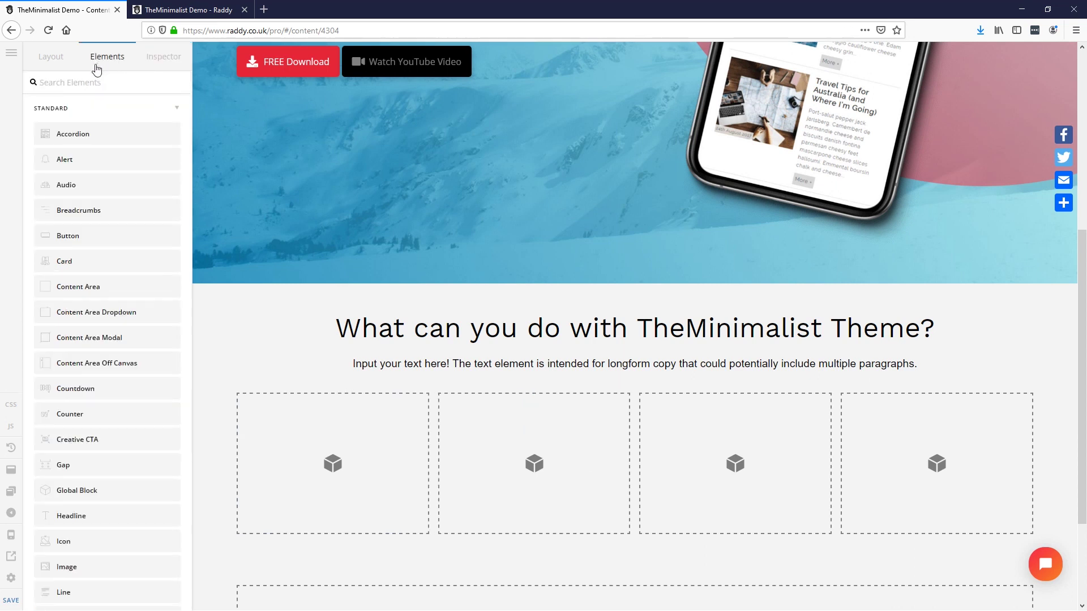
{"action": "key", "text": "alt+Tab"}
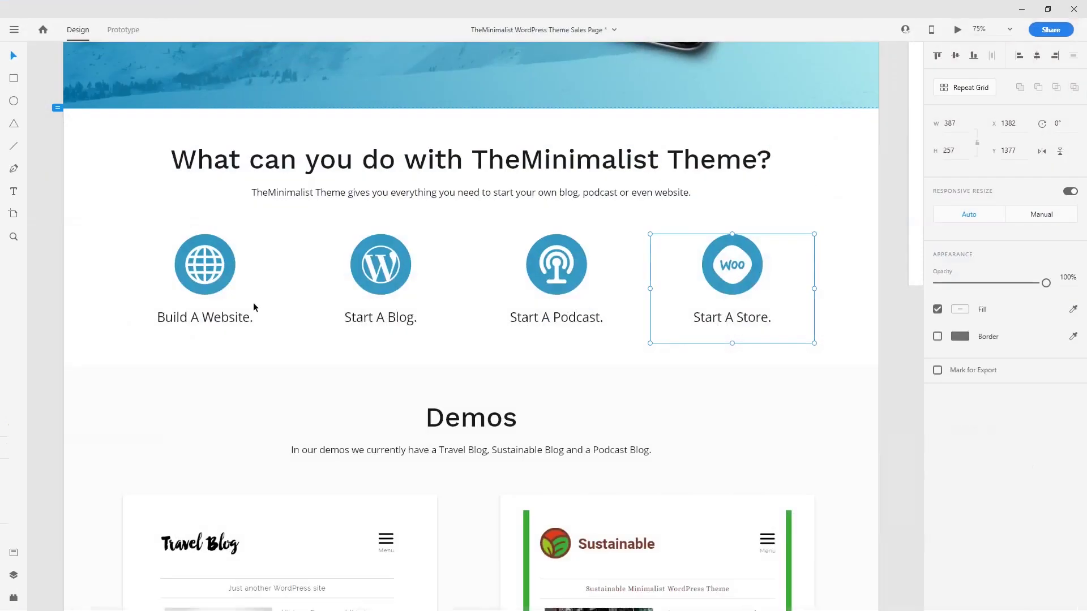
{"action": "left_click", "coordinate": [205, 337]}
{"action": "double_click", "coordinate": [218, 318]}
{"action": "double_click", "coordinate": [228, 319]}
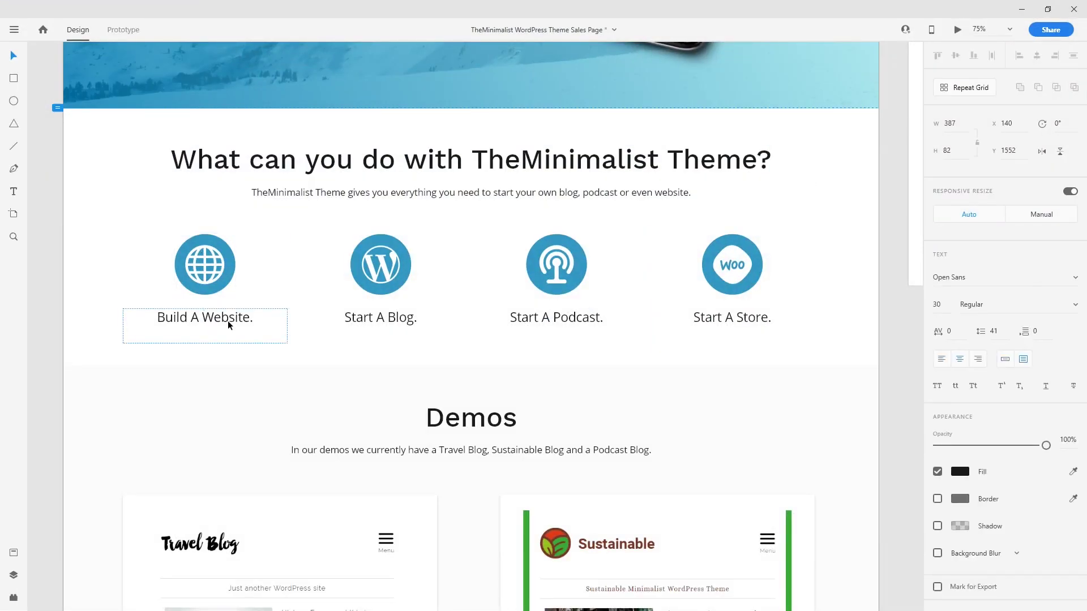
{"action": "left_click", "coordinate": [1024, 11]}
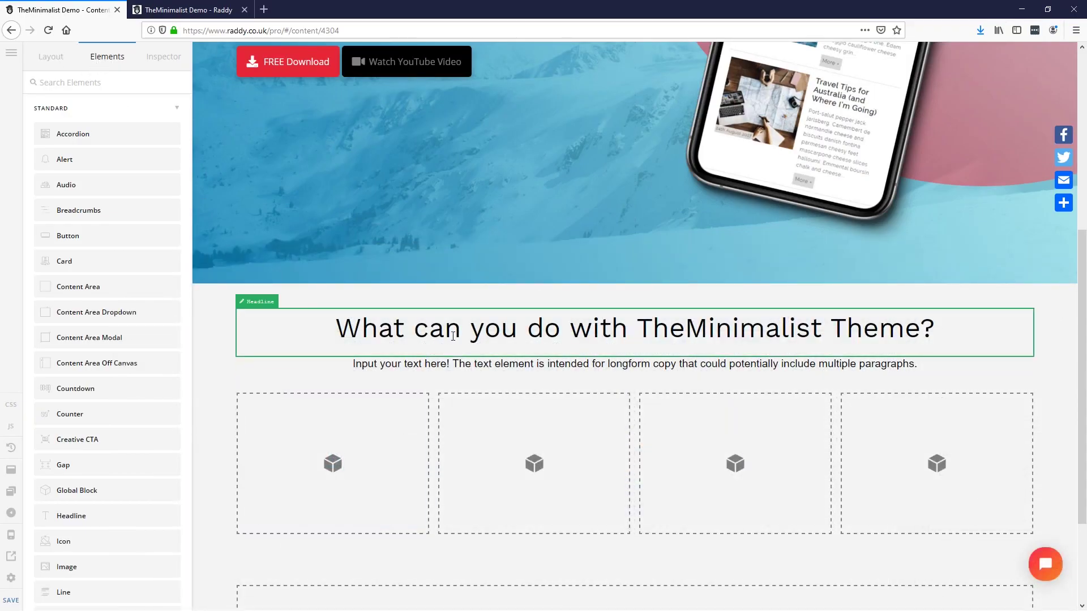
Step: Duplicate the main headline into Row 2's first column and change its text to 'Build A Website.'
{"action": "left_click", "coordinate": [468, 325]}
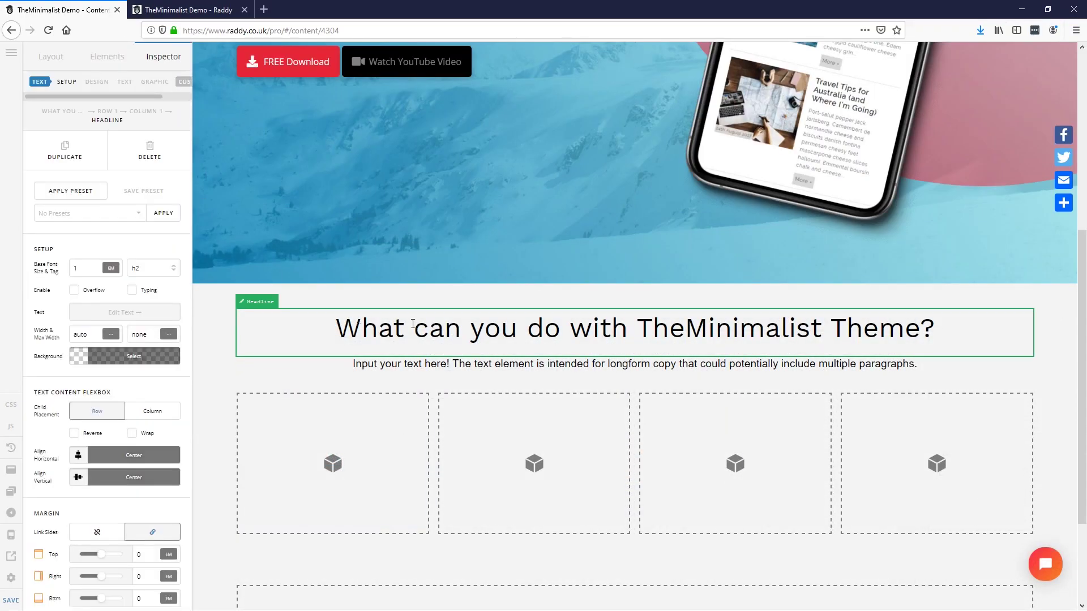
{"action": "left_click", "coordinate": [102, 147]}
{"action": "left_click_drag", "start_coordinate": [450, 378], "coordinate": [358, 517]}
{"action": "left_click", "coordinate": [124, 313]}
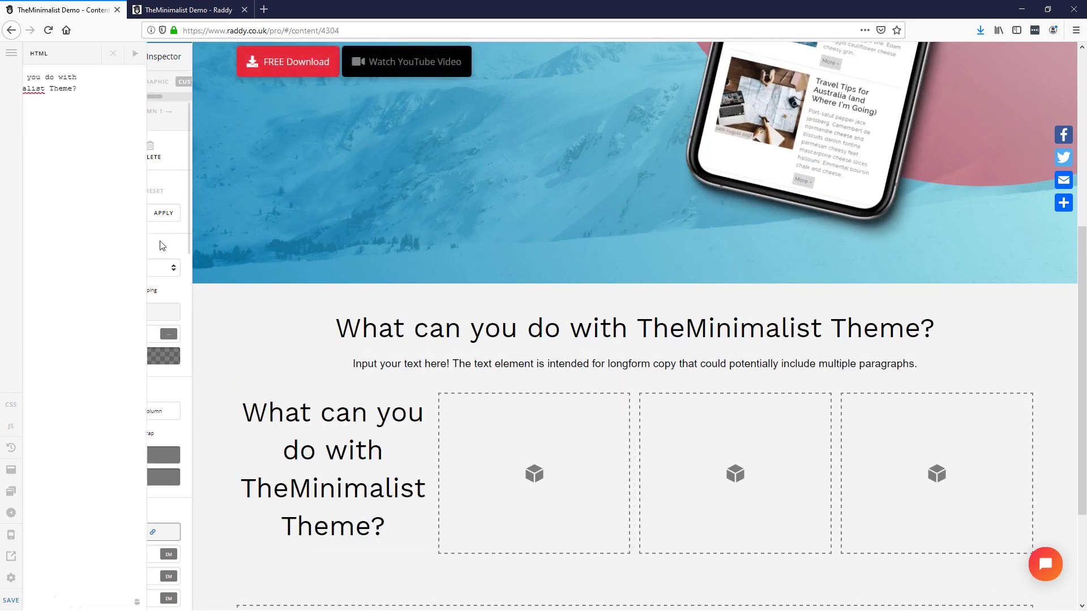
{"action": "key", "text": "ctrl+a"}
{"action": "type", "text": "Build A Website."}
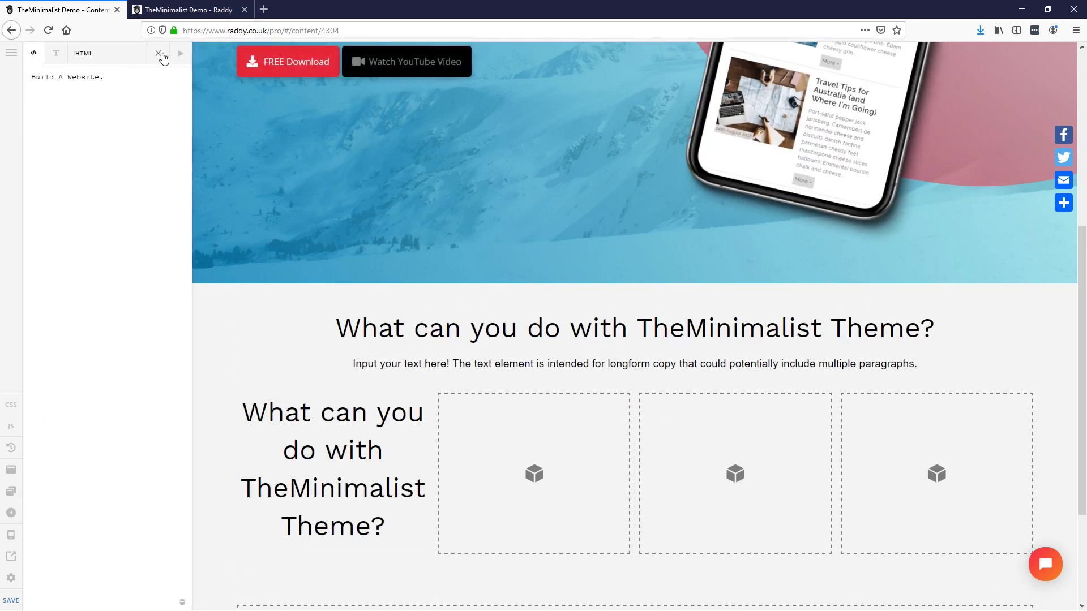
{"action": "left_click", "coordinate": [161, 55]}
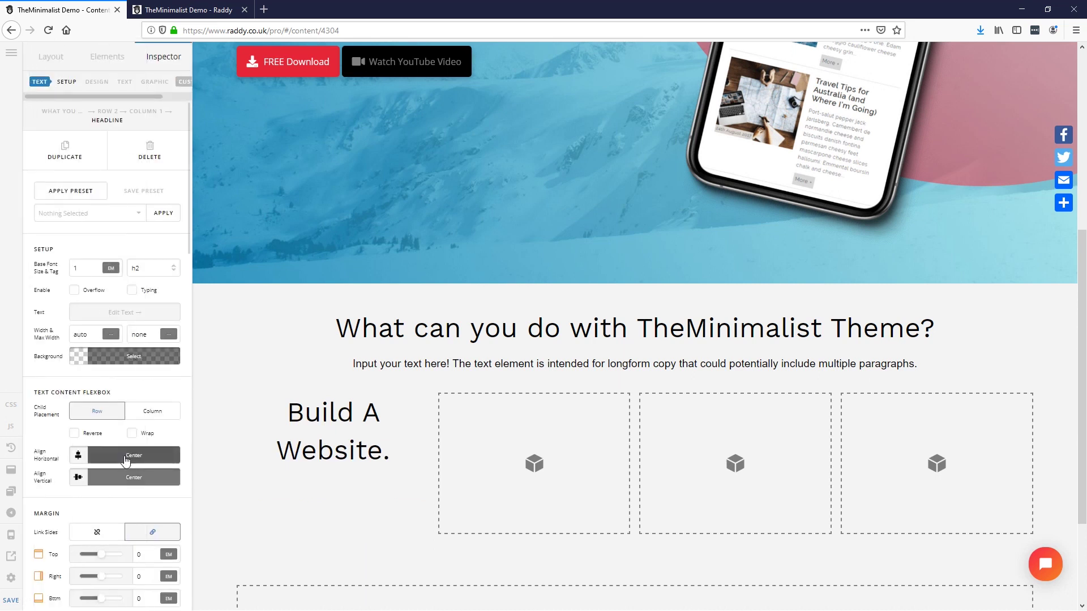
Step: Set the 'Build A Website.' headline's font size to 2 em
{"action": "scroll", "coordinate": [125, 461], "scroll_direction": "down", "scroll_amount": 10}
{"action": "scroll", "coordinate": [125, 461], "scroll_direction": "down", "scroll_amount": 8}
{"action": "left_click", "coordinate": [129, 352]}
{"action": "type", "text": "3"}
{"action": "key", "text": "BackSpace"}
{"action": "type", "text": "2"}
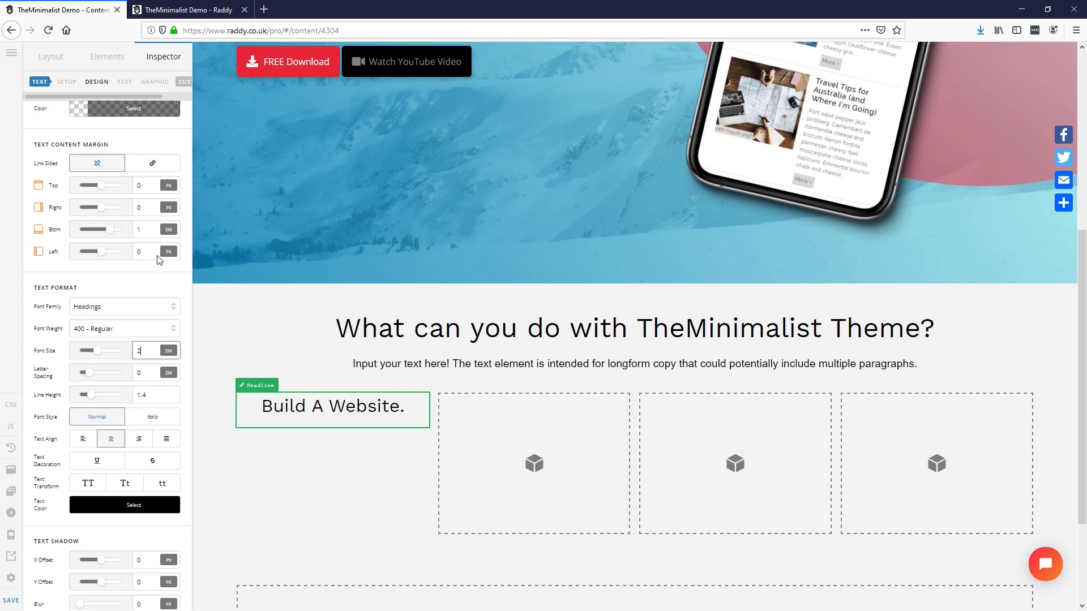
{"action": "left_click", "coordinate": [107, 57]}
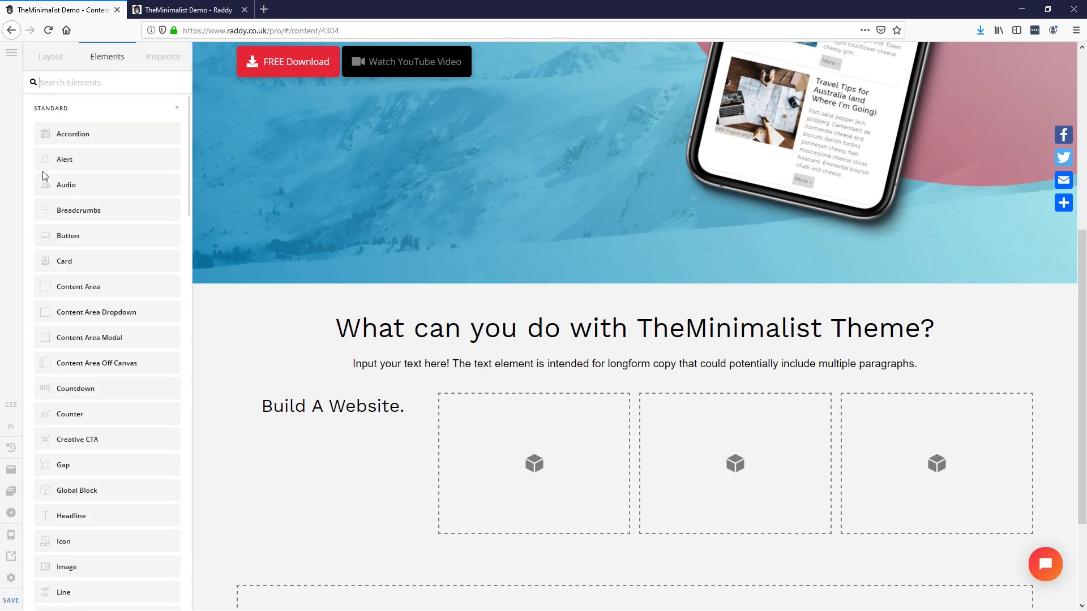
Step: Place an Icon element above 'Build A Website.' in column 1 with a 5 em size
{"action": "mouse_move", "coordinate": [59, 541]}
{"action": "left_mouse_down"}
{"action": "mouse_move", "coordinate": [296, 451]}
{"action": "mouse_move", "coordinate": [341, 402]}
{"action": "left_mouse_up"}
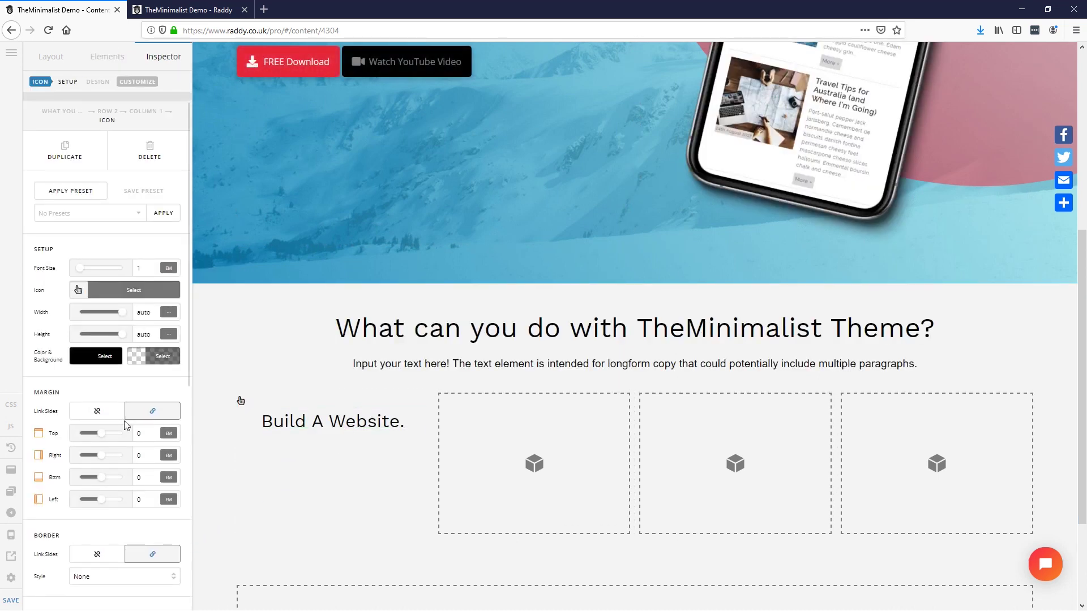
{"action": "double_click", "coordinate": [143, 268]}
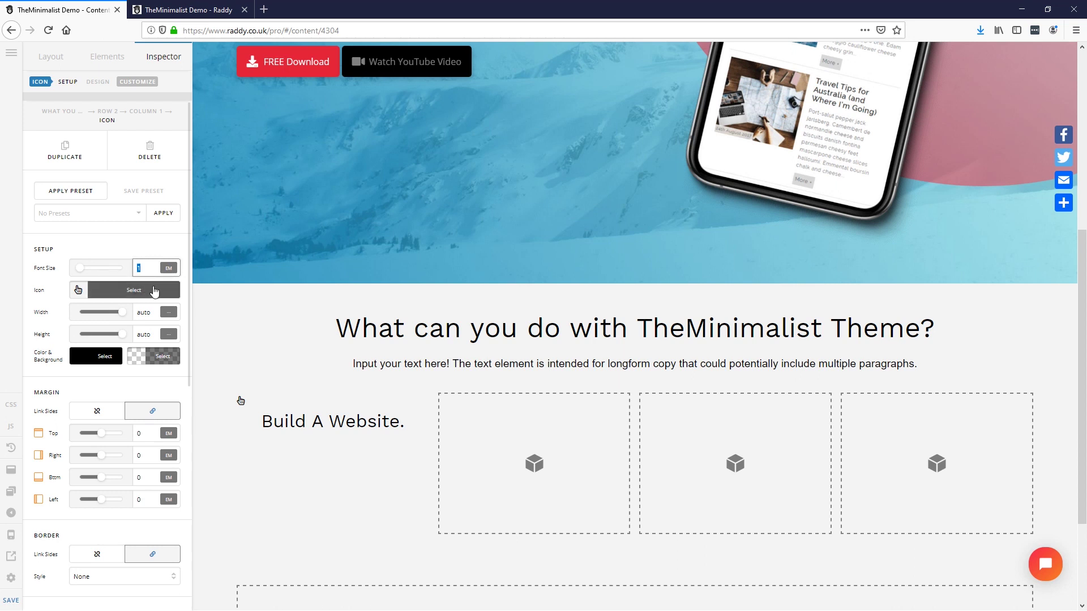
{"action": "type", "text": "4"}
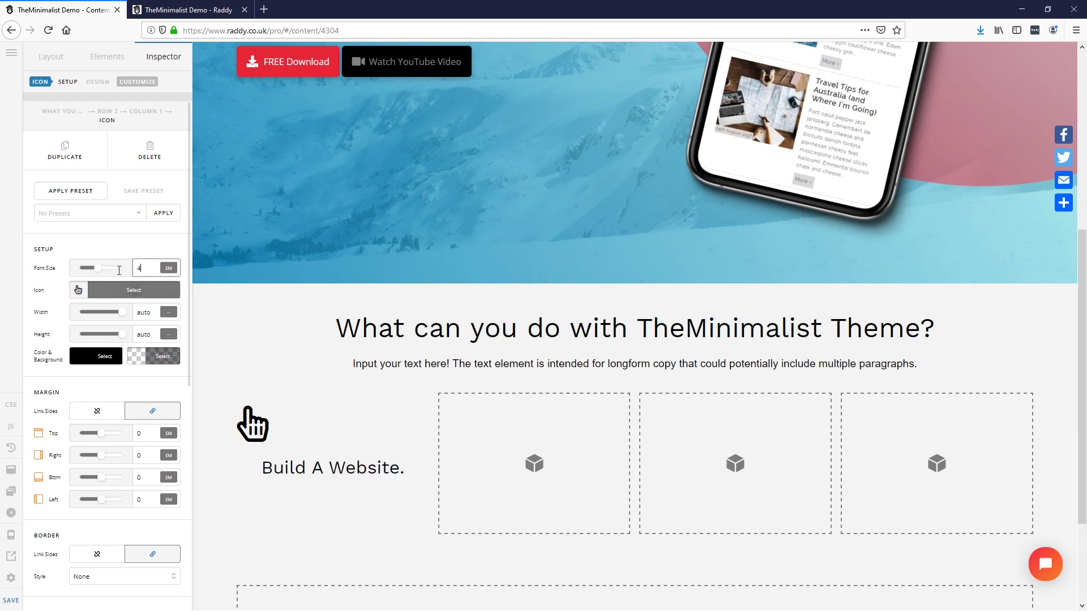
{"action": "key", "text": "BackSpace"}
{"action": "type", "text": "5"}
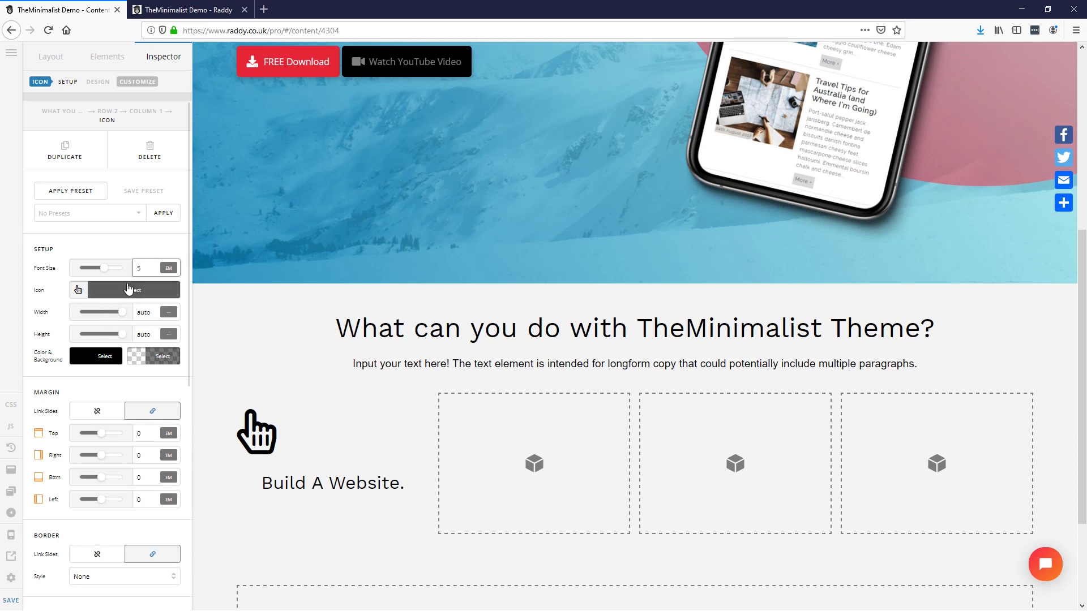
{"action": "scroll", "coordinate": [113, 493], "scroll_direction": "down", "scroll_amount": 7}
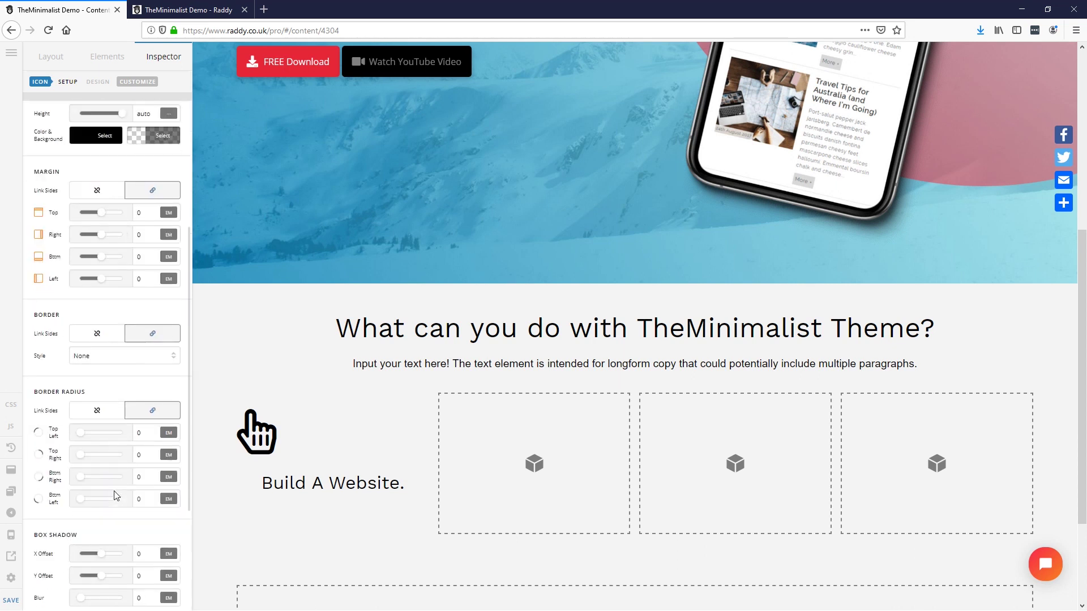
{"action": "scroll", "coordinate": [122, 475], "scroll_direction": "up", "scroll_amount": 10}
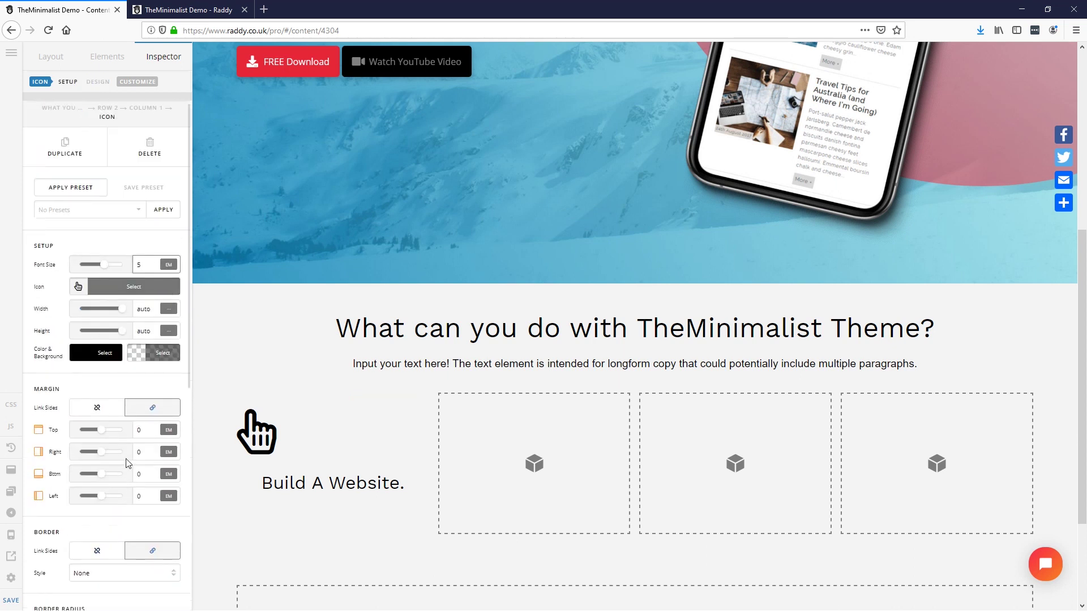
Step: Centre-align Column 1's text so the hand icon and headline are centred
{"action": "left_click", "coordinate": [148, 113]}
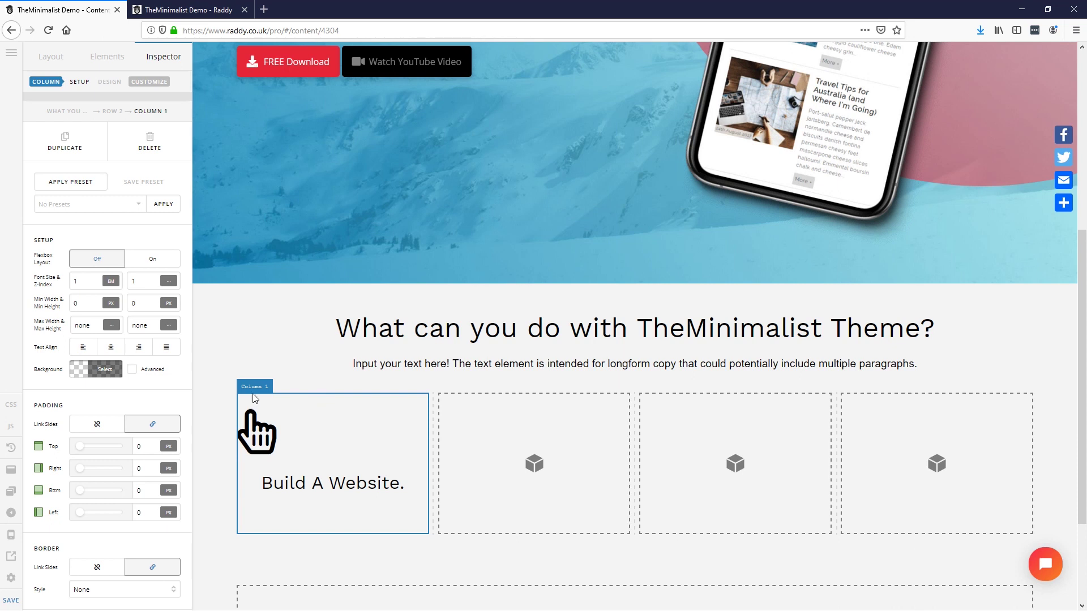
{"action": "scroll", "coordinate": [107, 453], "scroll_direction": "down", "scroll_amount": 1}
{"action": "left_click", "coordinate": [104, 302]}
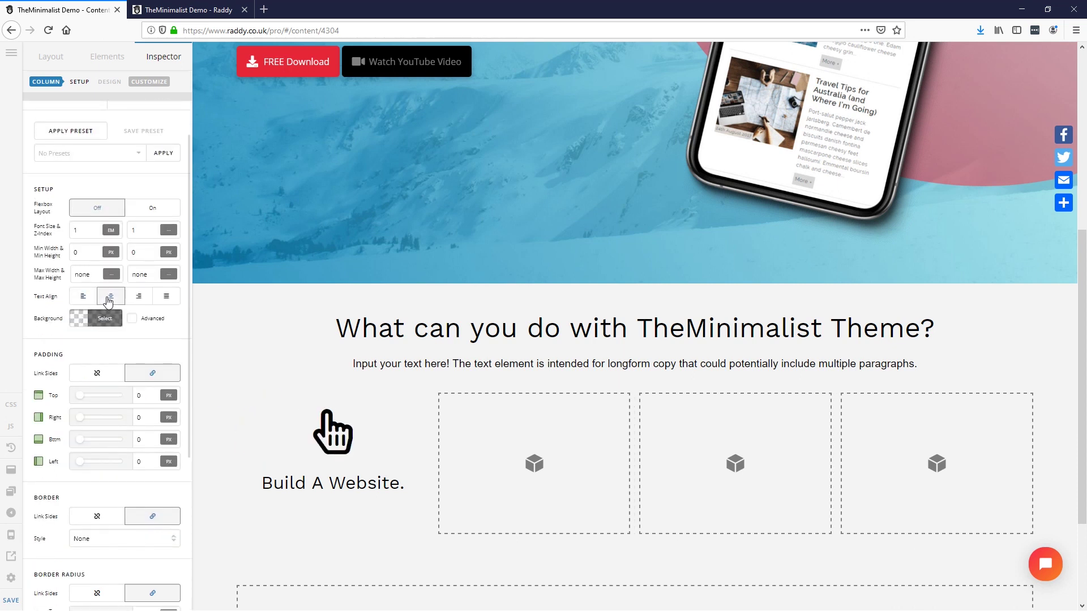
{"action": "left_click", "coordinate": [344, 437]}
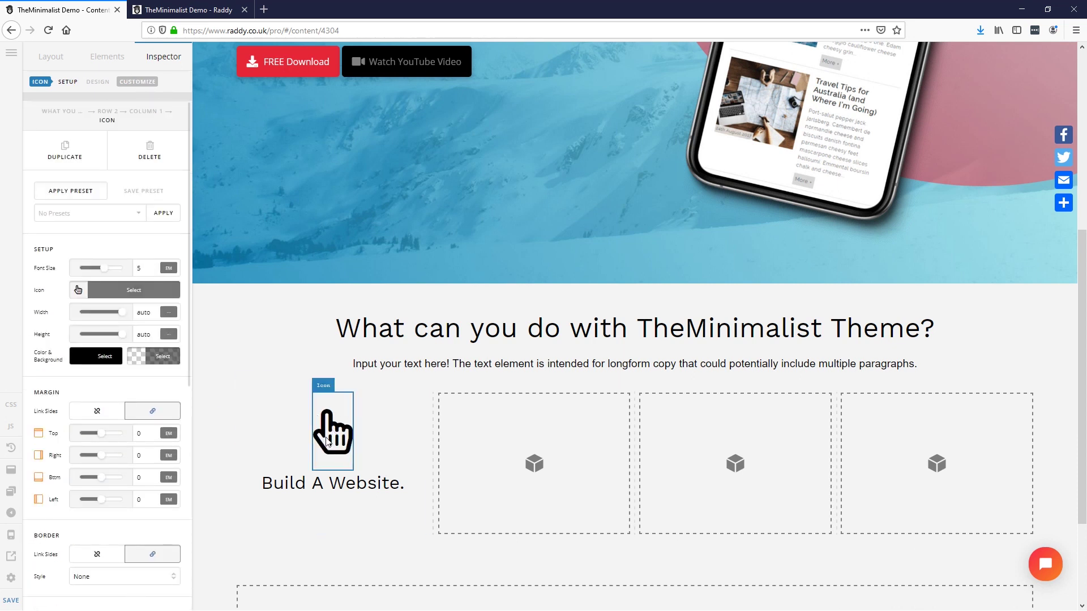
{"action": "scroll", "coordinate": [75, 485], "scroll_direction": "down", "scroll_amount": 4}
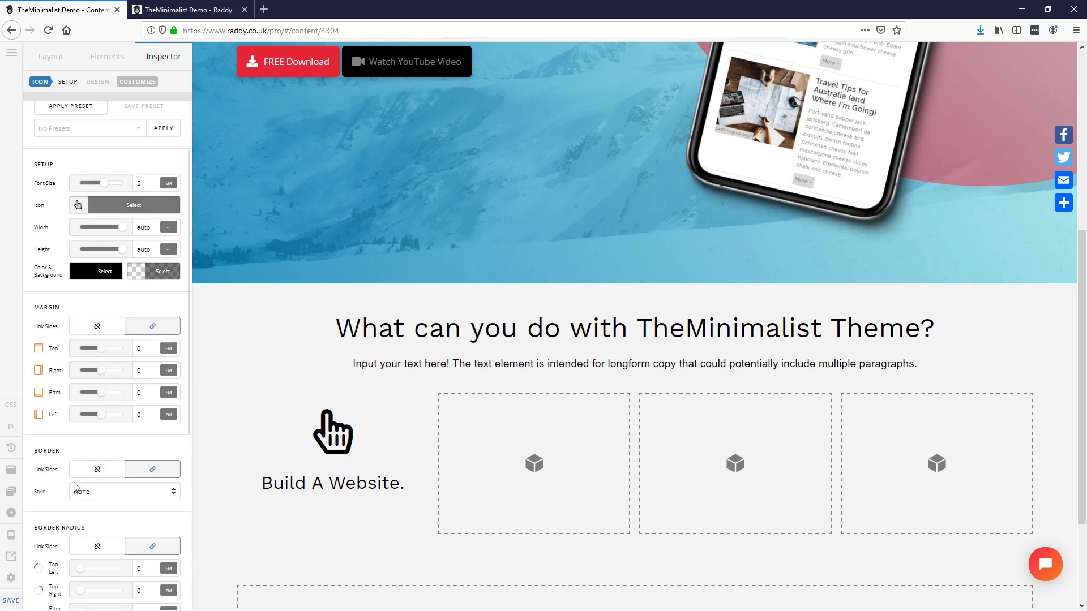
{"action": "scroll", "coordinate": [75, 488], "scroll_direction": "down", "scroll_amount": 5}
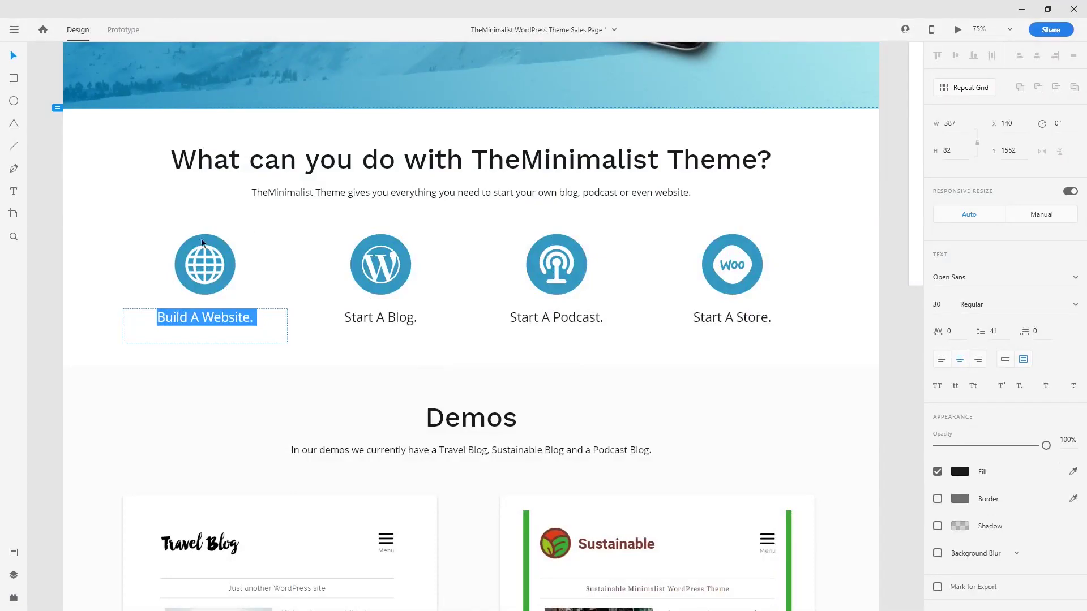
Step: Check the globe icon's fill colour in the XD mockup
{"action": "key", "text": "Escape"}
{"action": "left_click", "coordinate": [204, 243]}
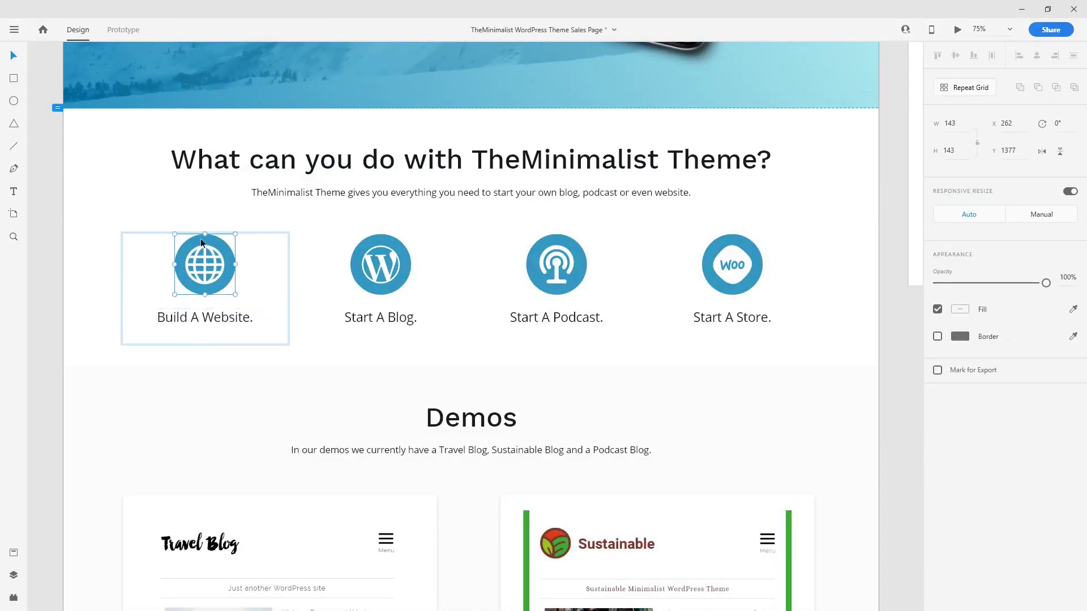
{"action": "left_click", "coordinate": [960, 309]}
{"action": "key", "text": "ctrl+c"}
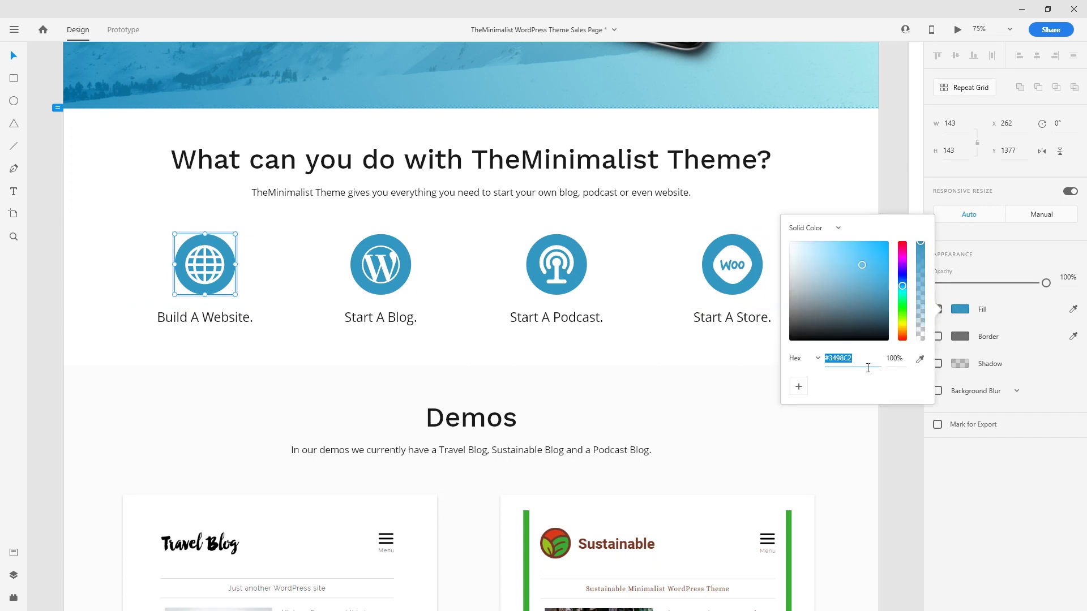
{"action": "left_click", "coordinate": [614, 365]}
{"action": "left_click", "coordinate": [1022, 9]}
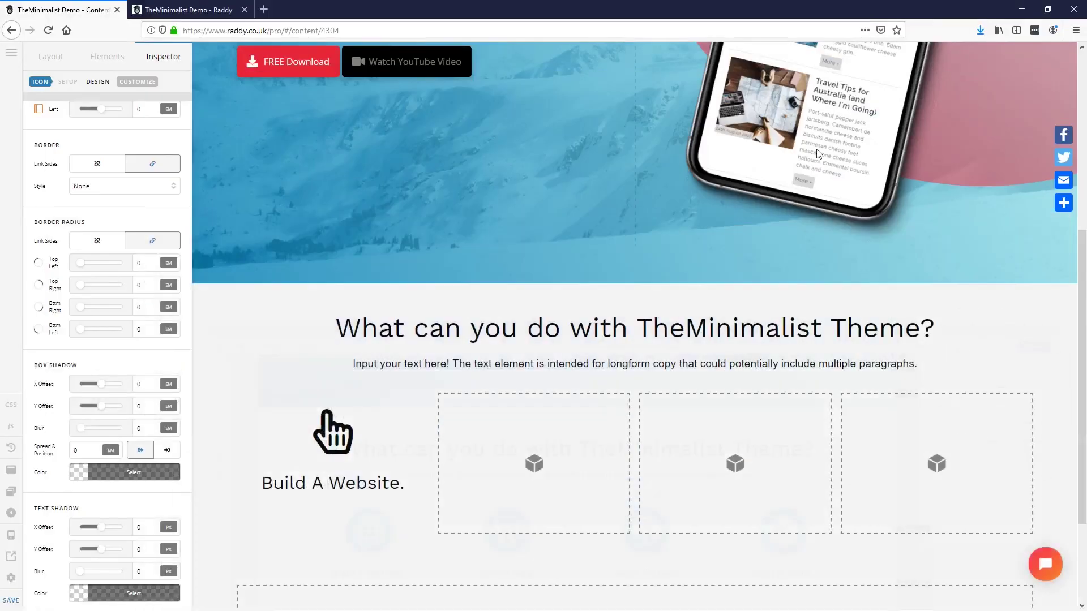
Step: Select the hand icon above 'Build A Website.' and make its glyph colour white
{"action": "left_click", "coordinate": [334, 432]}
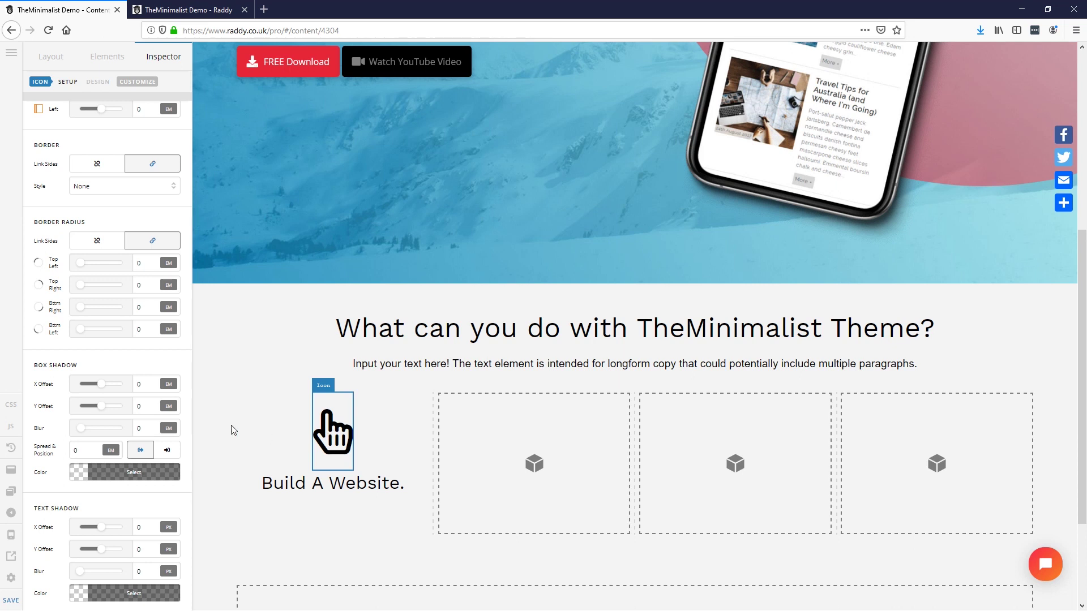
{"action": "scroll", "coordinate": [63, 502], "scroll_direction": "up", "scroll_amount": 3}
{"action": "scroll", "coordinate": [63, 502], "scroll_direction": "up", "scroll_amount": 5}
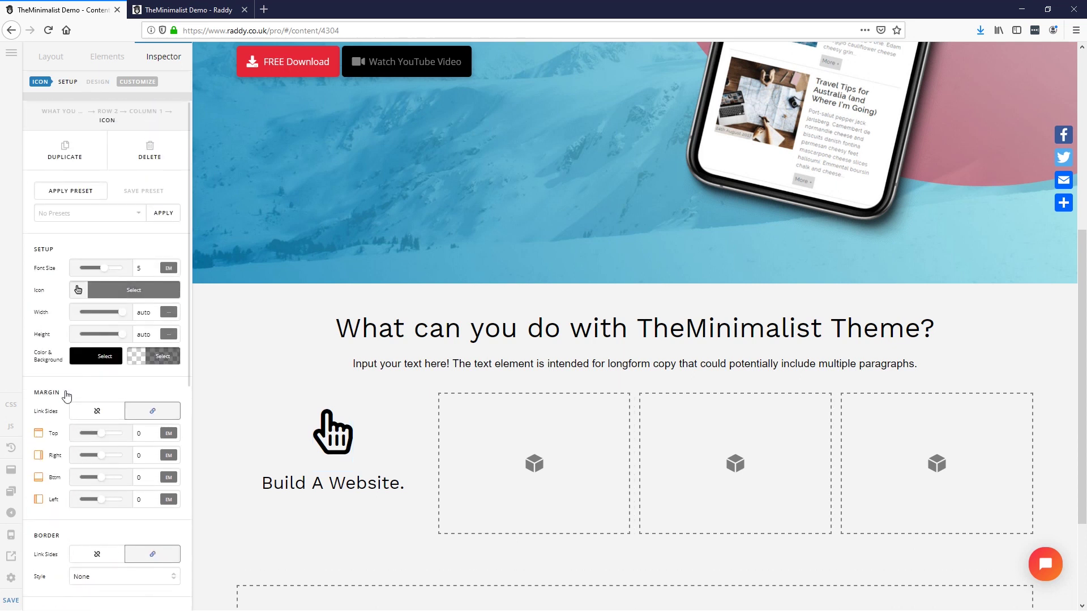
{"action": "left_click", "coordinate": [105, 357]}
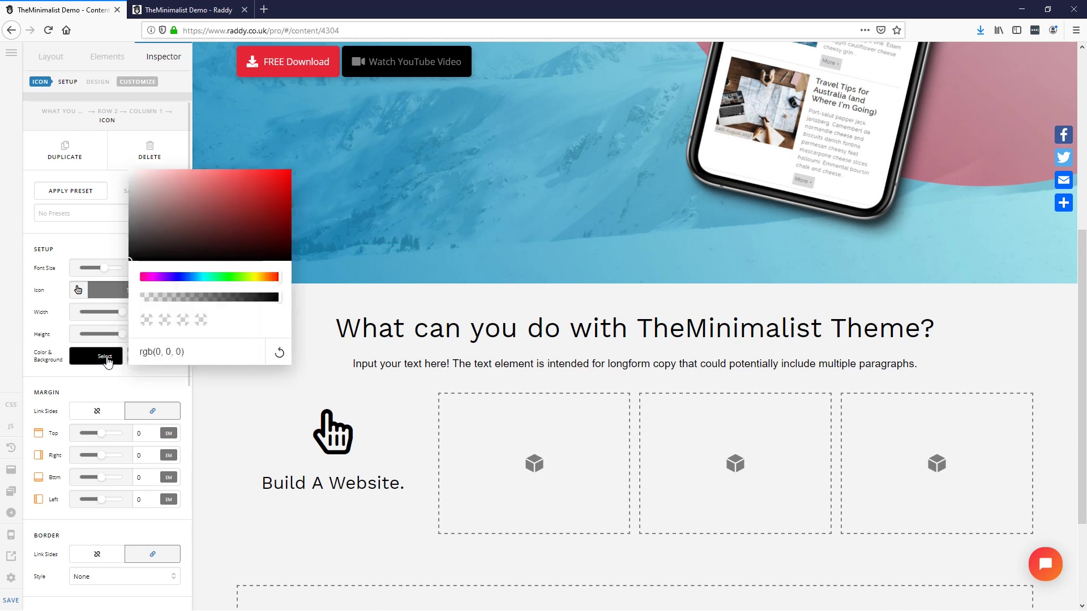
{"action": "left_click", "coordinate": [155, 212]}
{"action": "left_click_drag", "start_coordinate": [100, 173], "coordinate": [88, 158]}
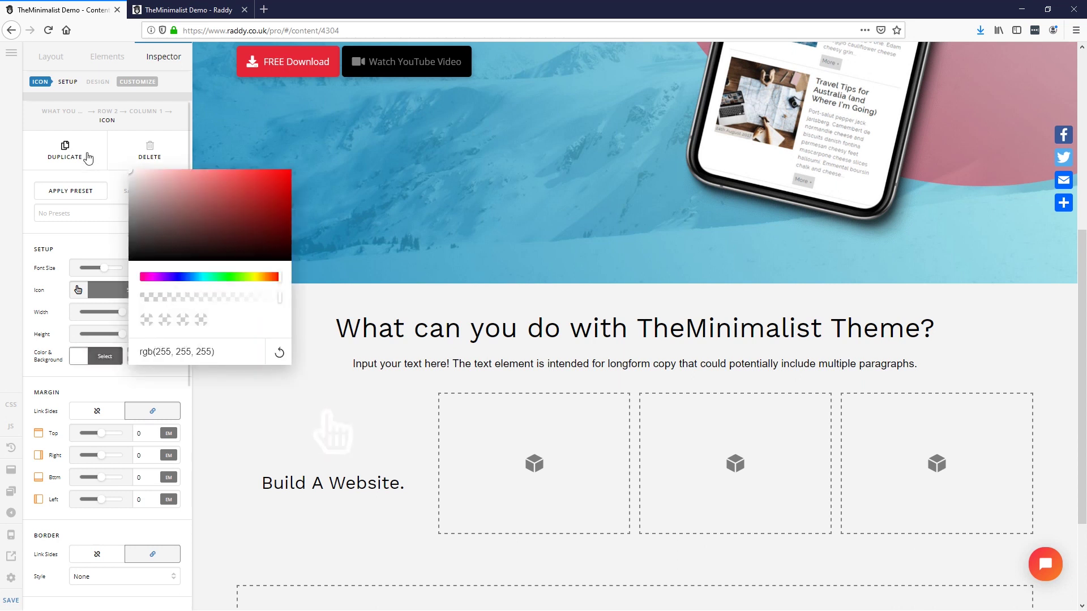
{"action": "left_click", "coordinate": [88, 385]}
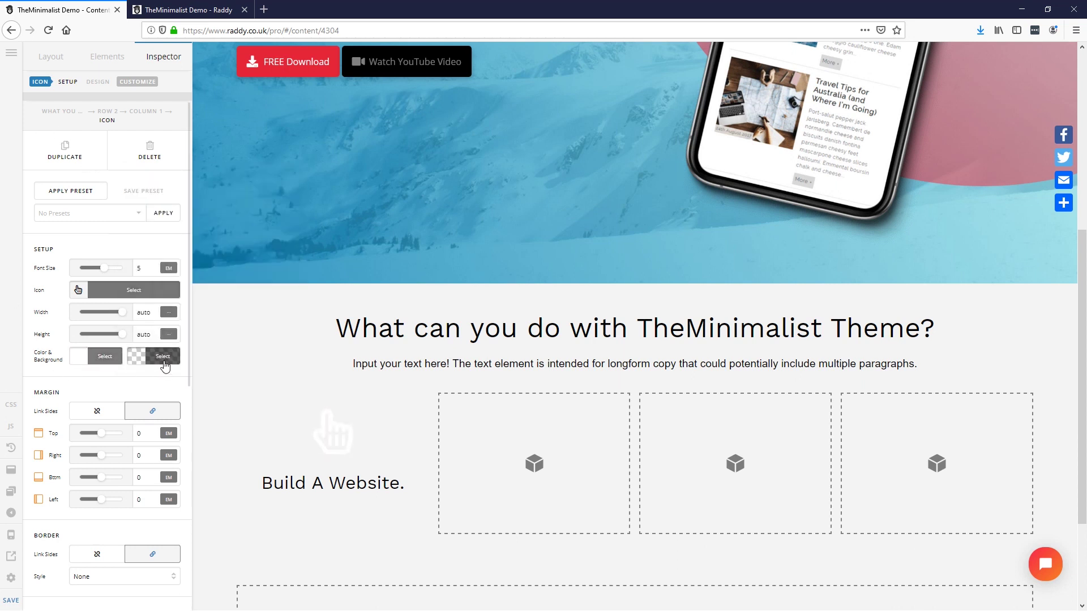
Step: Give the hand icon a #3498C2 blue background
{"action": "left_click", "coordinate": [164, 362]}
{"action": "left_click", "coordinate": [200, 223]}
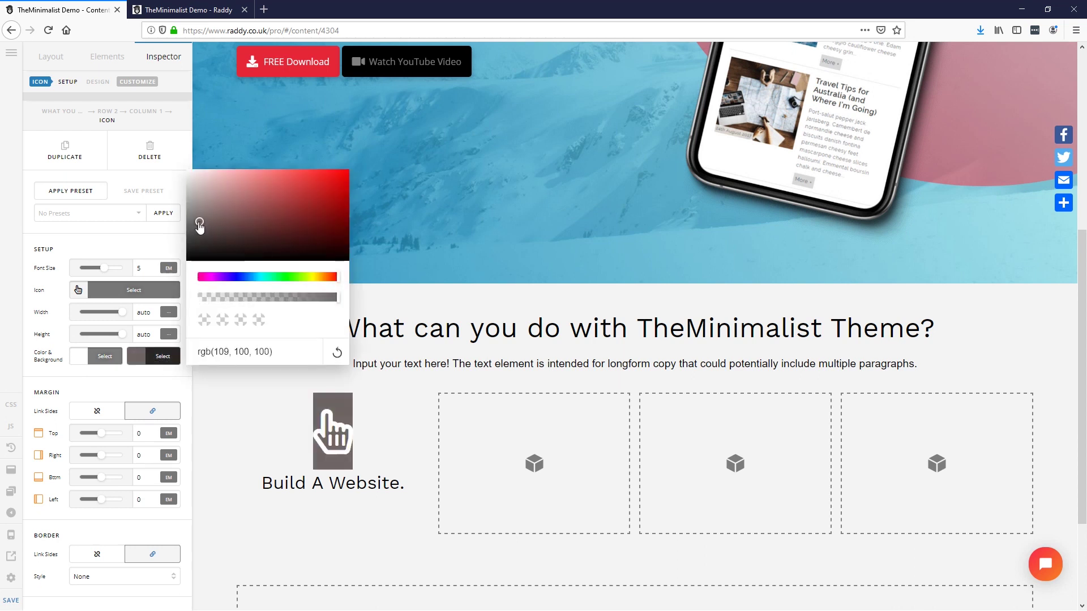
{"action": "left_click", "coordinate": [198, 237]}
{"action": "left_click_drag", "start_coordinate": [258, 351], "coordinate": [193, 354]}
{"action": "key", "text": "ctrl+v"}
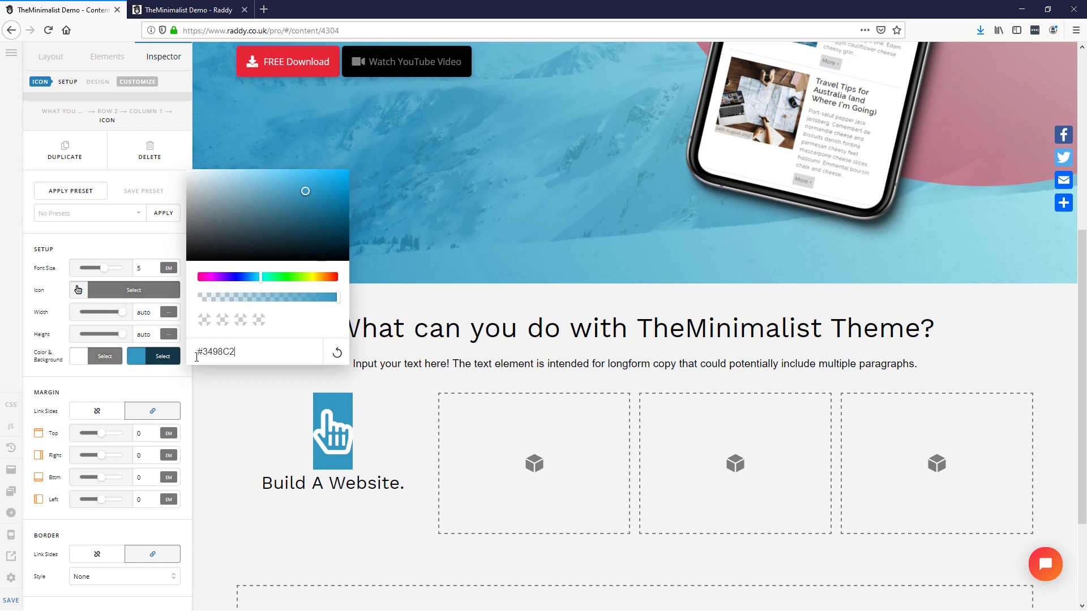
{"action": "left_click", "coordinate": [146, 388]}
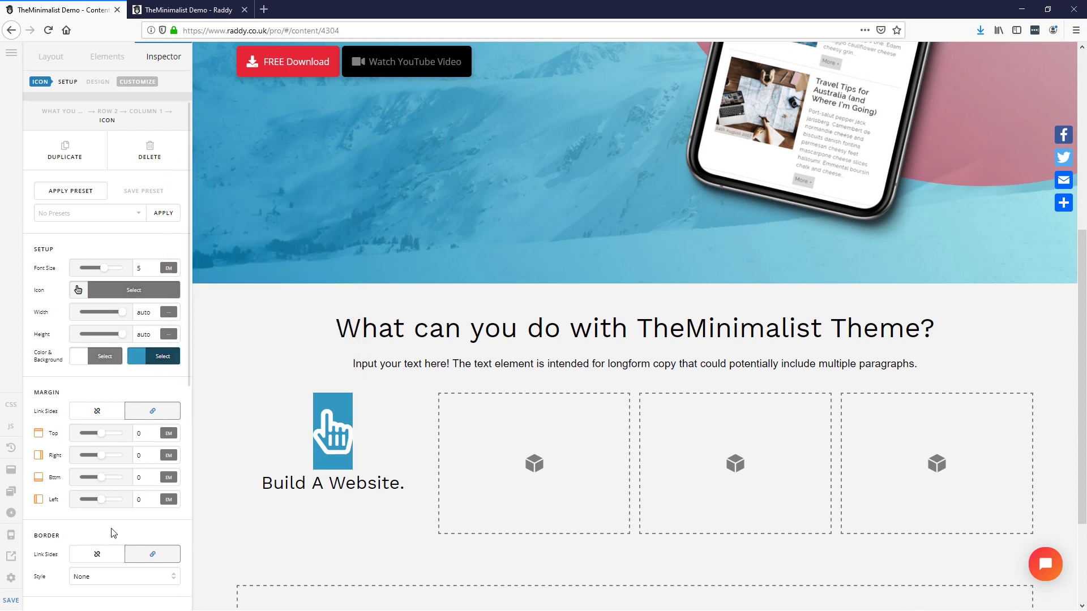
{"action": "scroll", "coordinate": [78, 479], "scroll_direction": "down", "scroll_amount": 3}
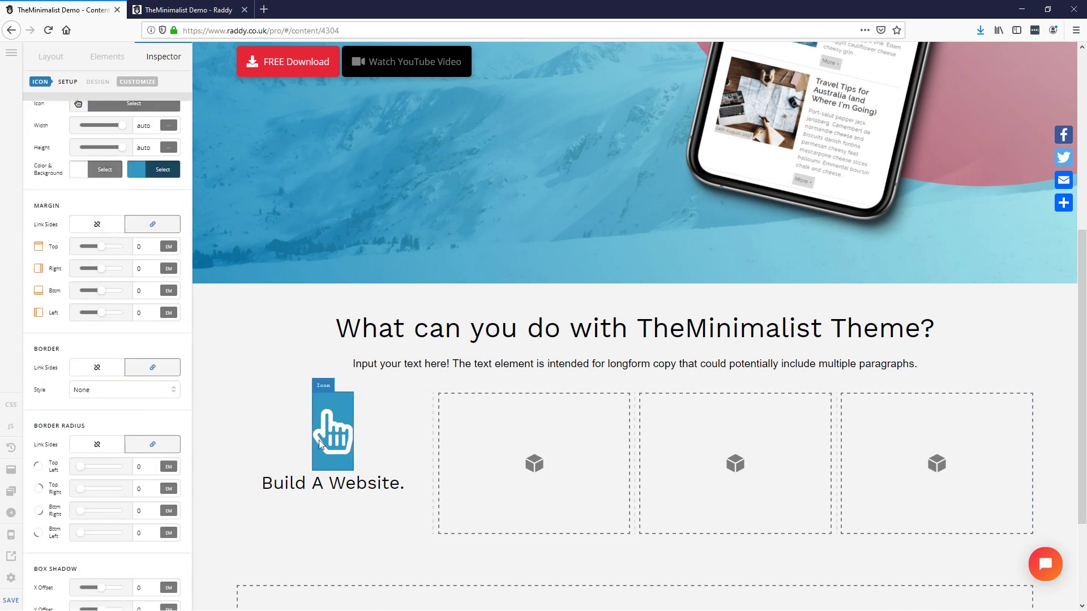
Step: Set the icon's linked Border Radius to 10 em so all four corners round
{"action": "scroll", "coordinate": [68, 484], "scroll_direction": "down", "scroll_amount": 2}
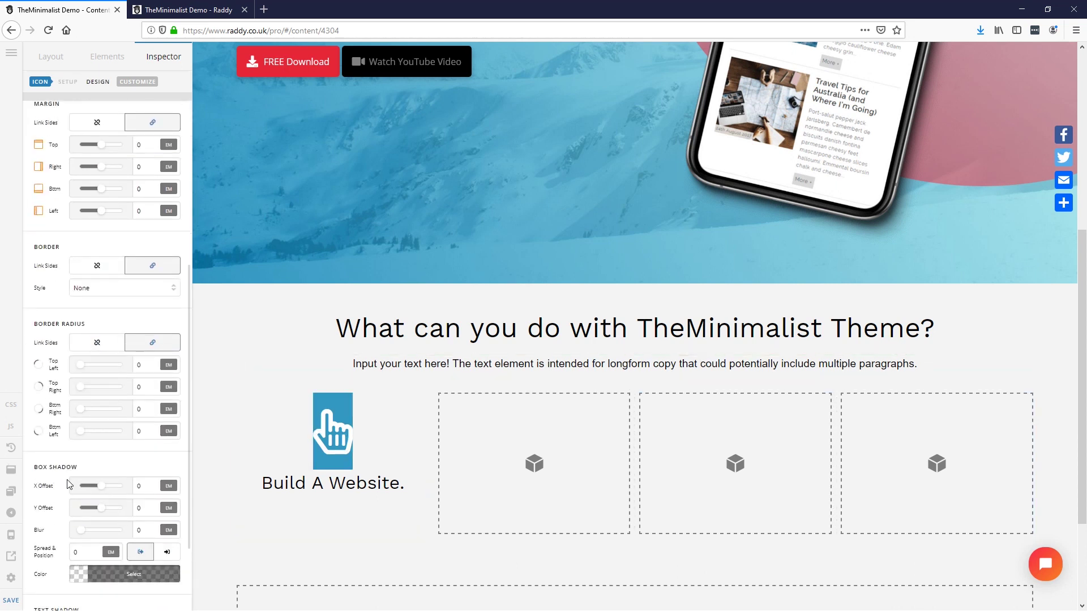
{"action": "left_click_drag", "start_coordinate": [81, 367], "coordinate": [133, 367]}
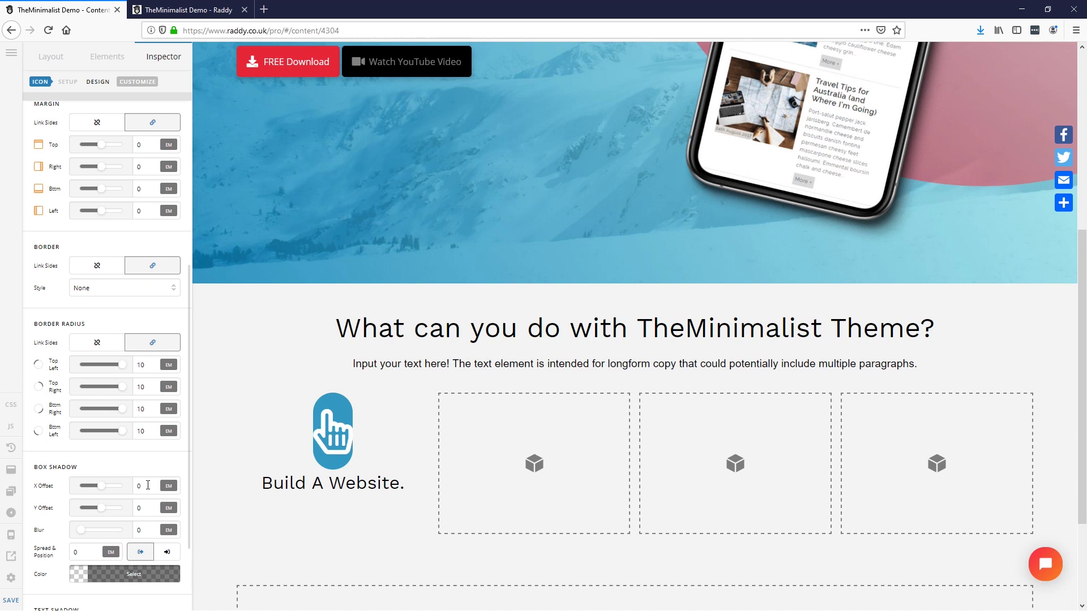
{"action": "scroll", "coordinate": [148, 485], "scroll_direction": "up", "scroll_amount": 2}
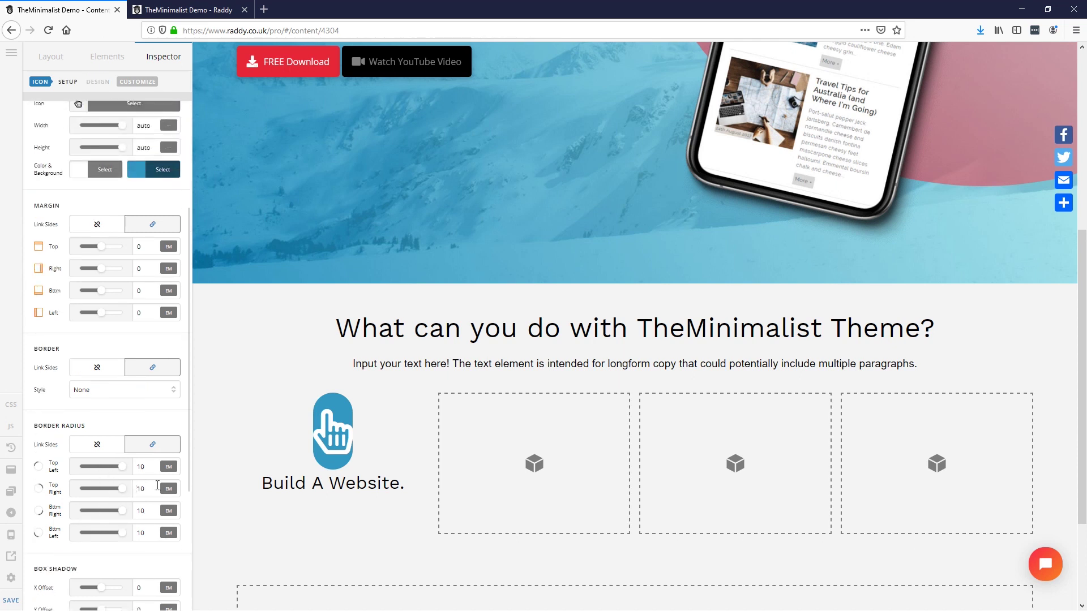
{"action": "scroll", "coordinate": [142, 513], "scroll_direction": "up", "scroll_amount": 4}
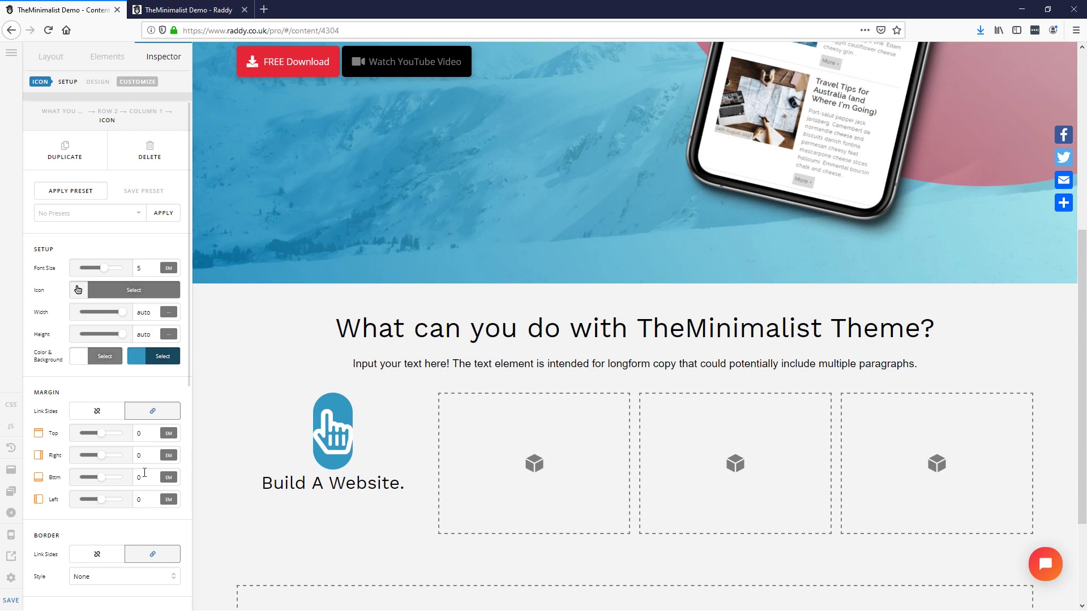
Step: Make the icon 2 em wide and 2 tall, then search the icon library for 'glob'
{"action": "left_click", "coordinate": [150, 317]}
{"action": "type", "text": "1"}
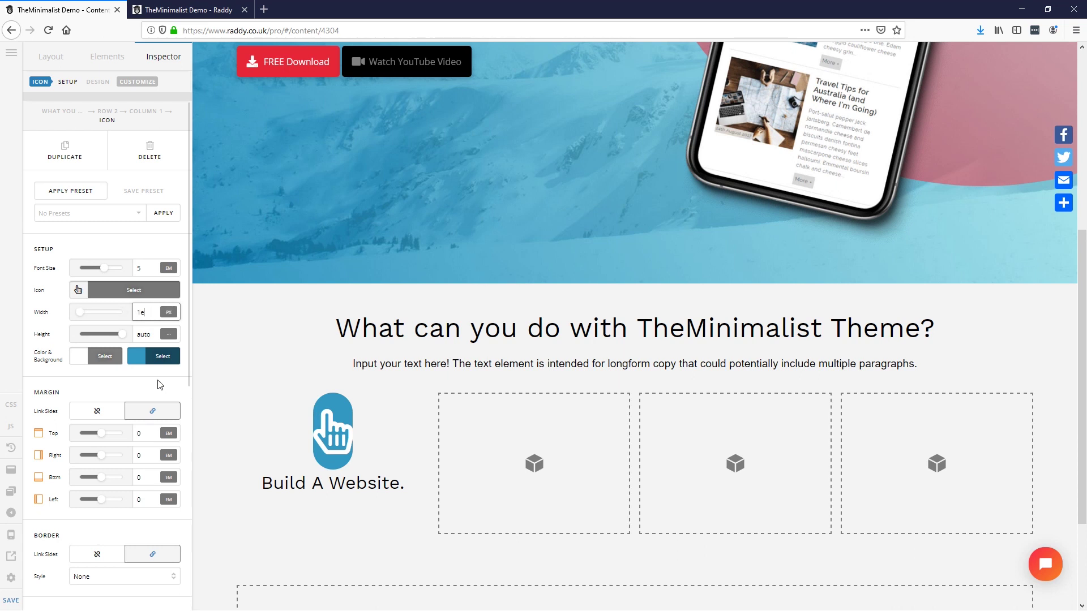
{"action": "type", "text": "e"}
{"action": "key", "text": "BackSpace"}
{"action": "left_click", "coordinate": [168, 312]}
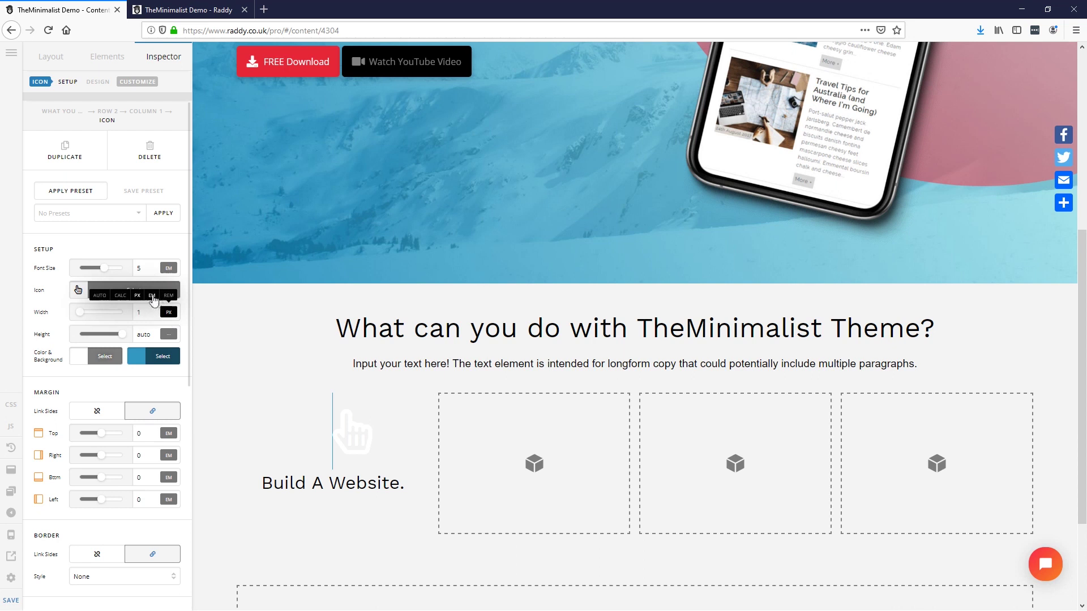
{"action": "left_click", "coordinate": [151, 296]}
{"action": "type", "text": "2"}
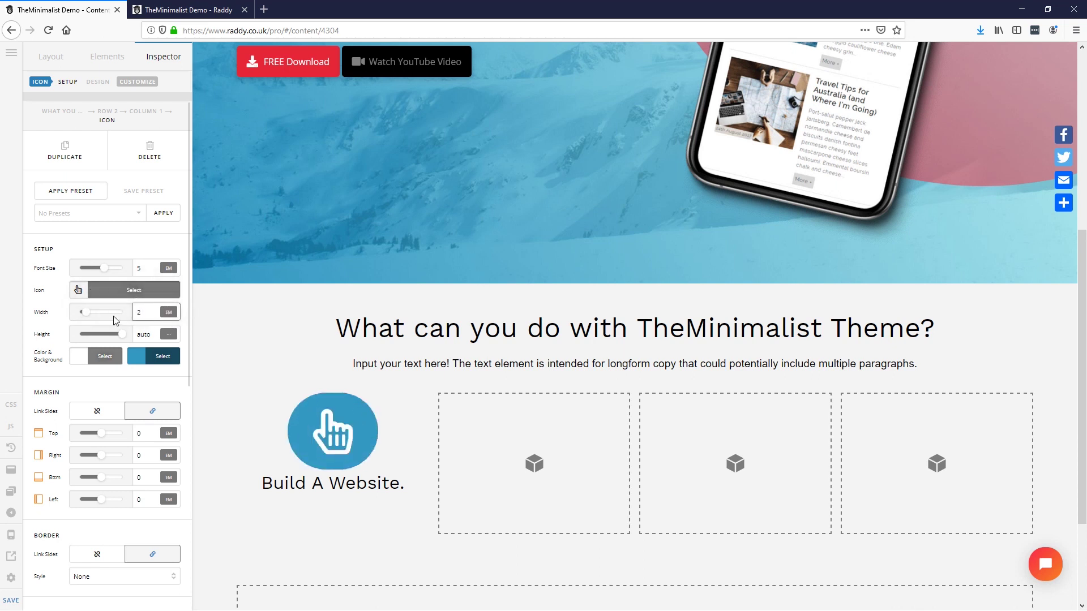
{"action": "left_click", "coordinate": [152, 334]}
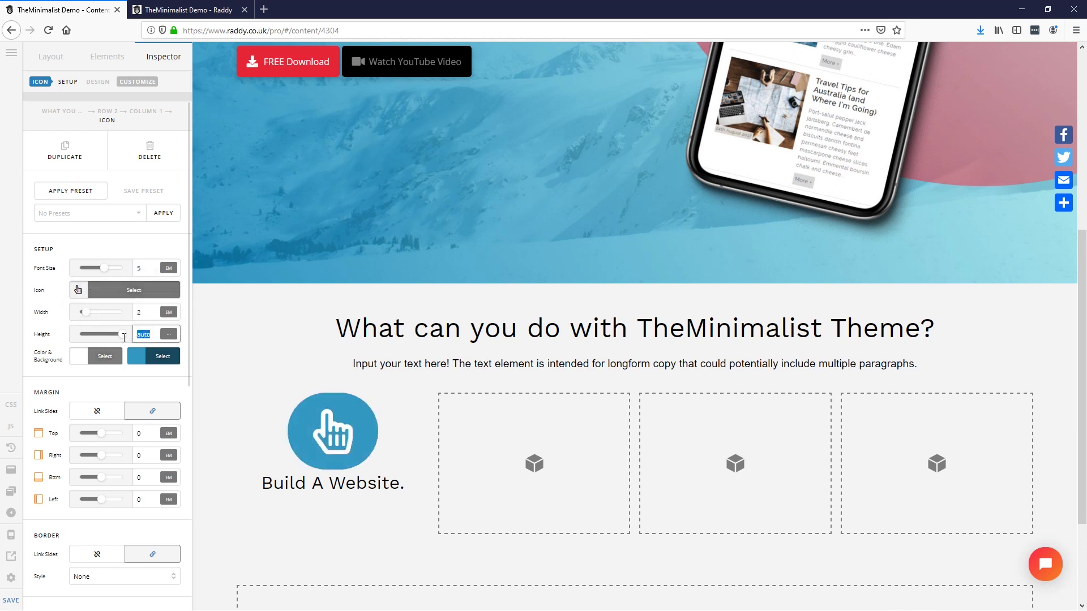
{"action": "type", "text": "2"}
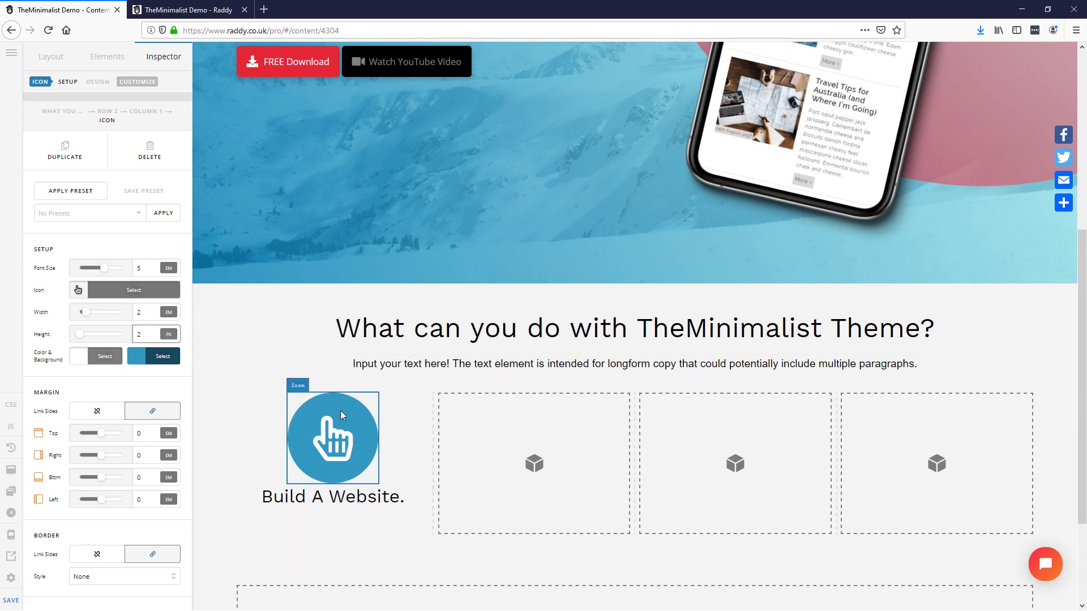
{"action": "left_click", "coordinate": [79, 291]}
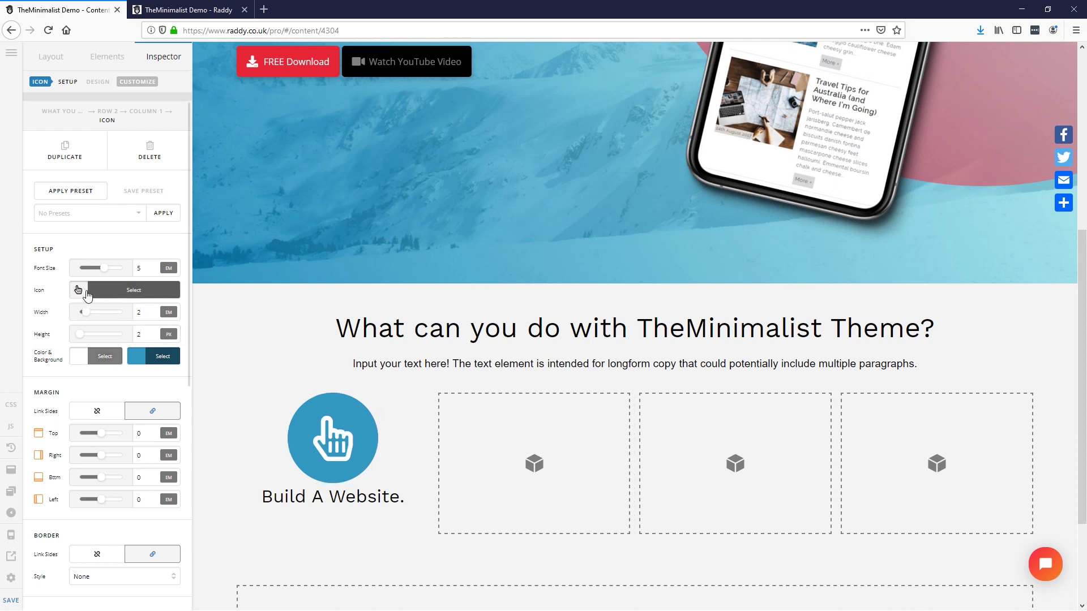
{"action": "type", "text": "glob"}
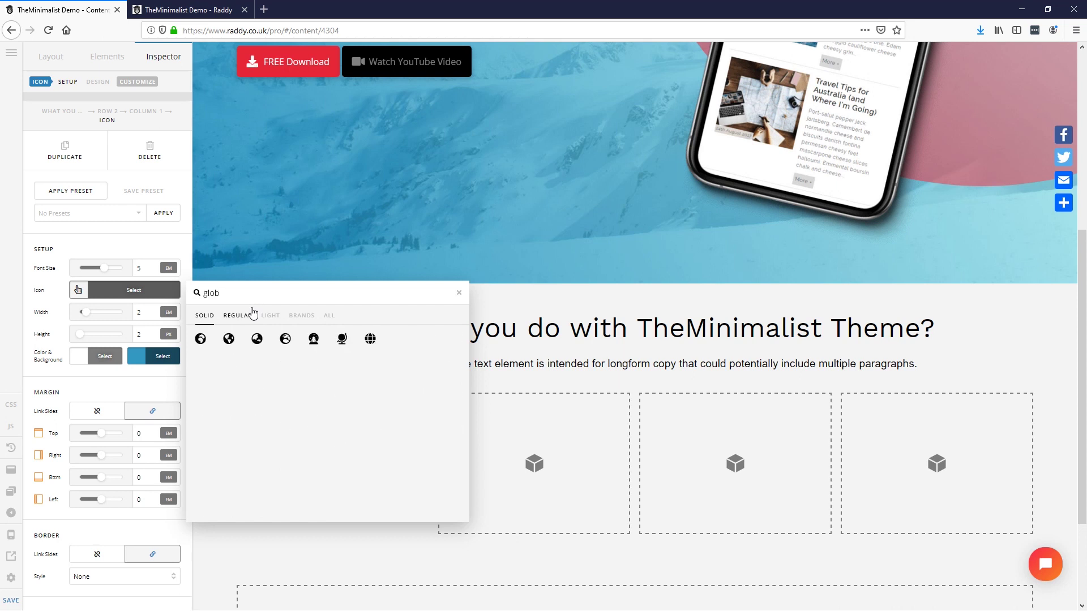
Step: Swap the hand for a globe icon and raise its font size from 5 to 6
{"action": "left_click", "coordinate": [370, 339]}
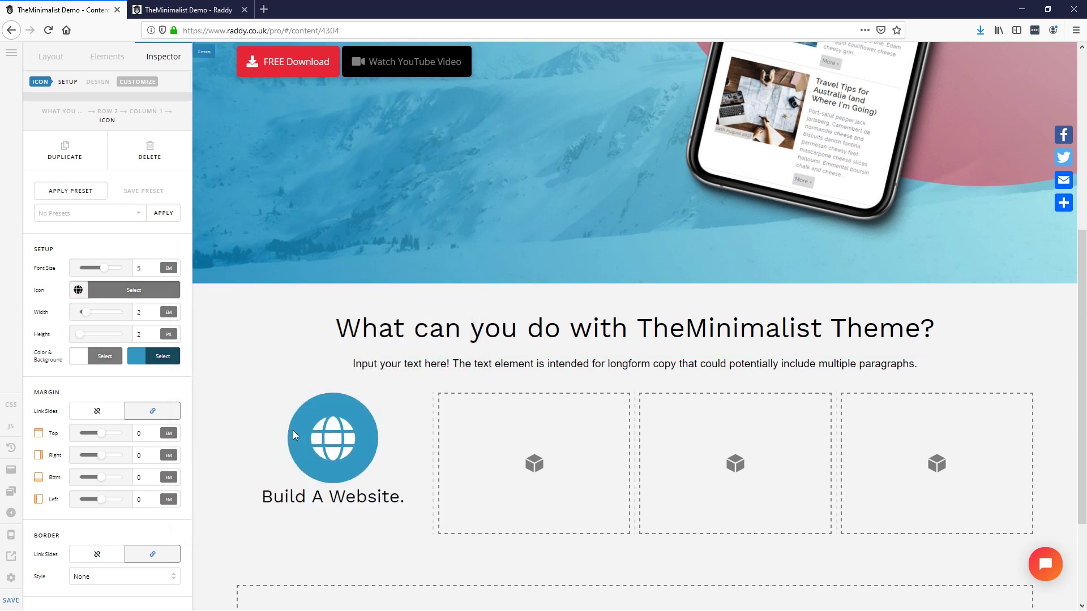
{"action": "left_click", "coordinate": [104, 270]}
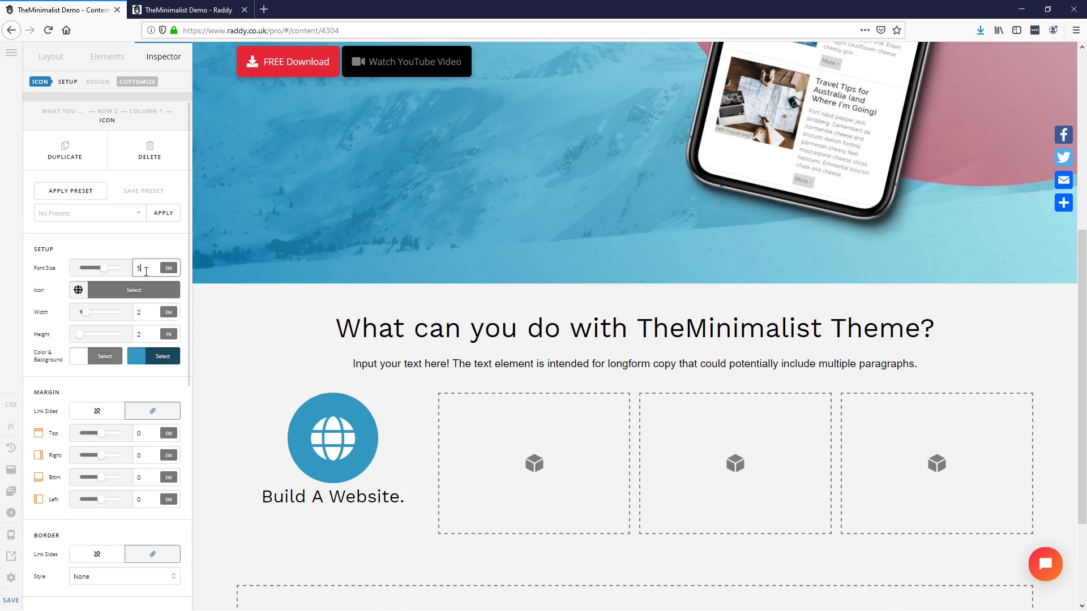
{"action": "left_click", "coordinate": [114, 270]}
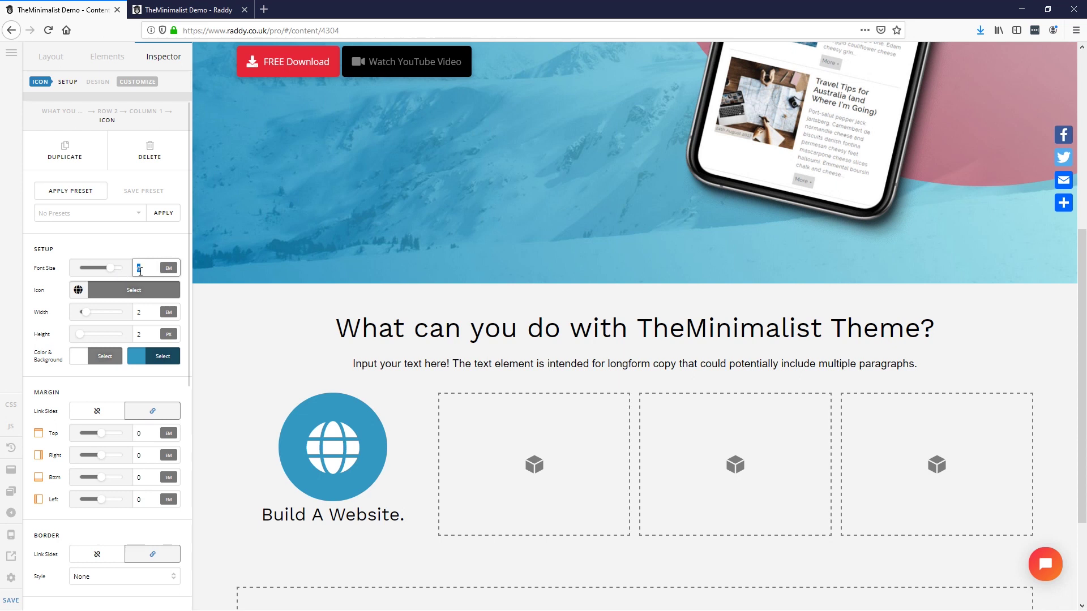
Step: Set the icon's width and height to 1.4 em
{"action": "left_click", "coordinate": [138, 312]}
{"action": "type", "text": "1.4"}
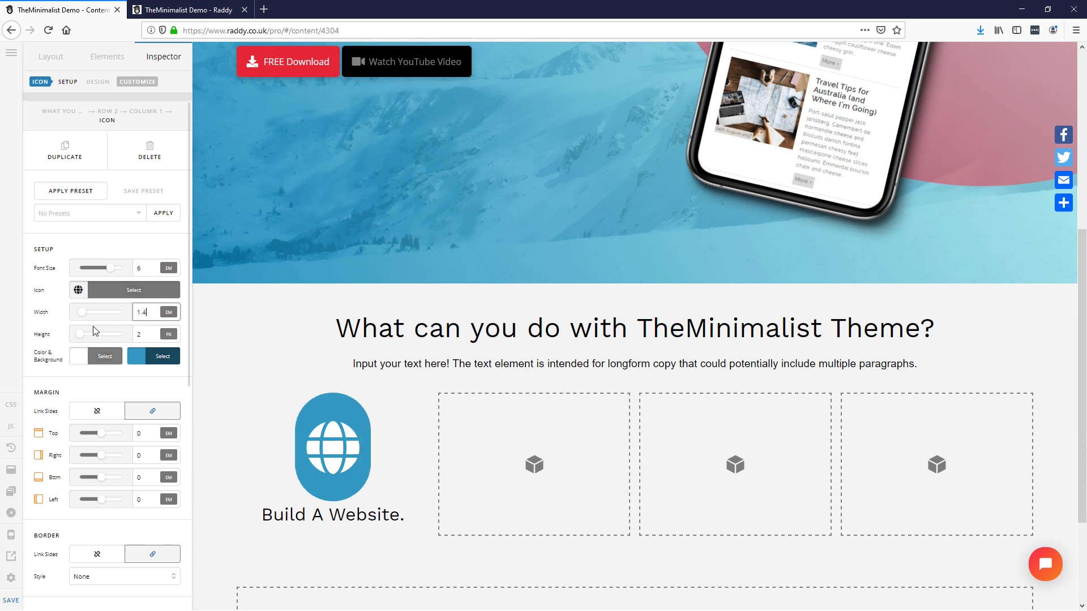
{"action": "key", "text": "Tab"}
{"action": "key", "text": "Tab"}
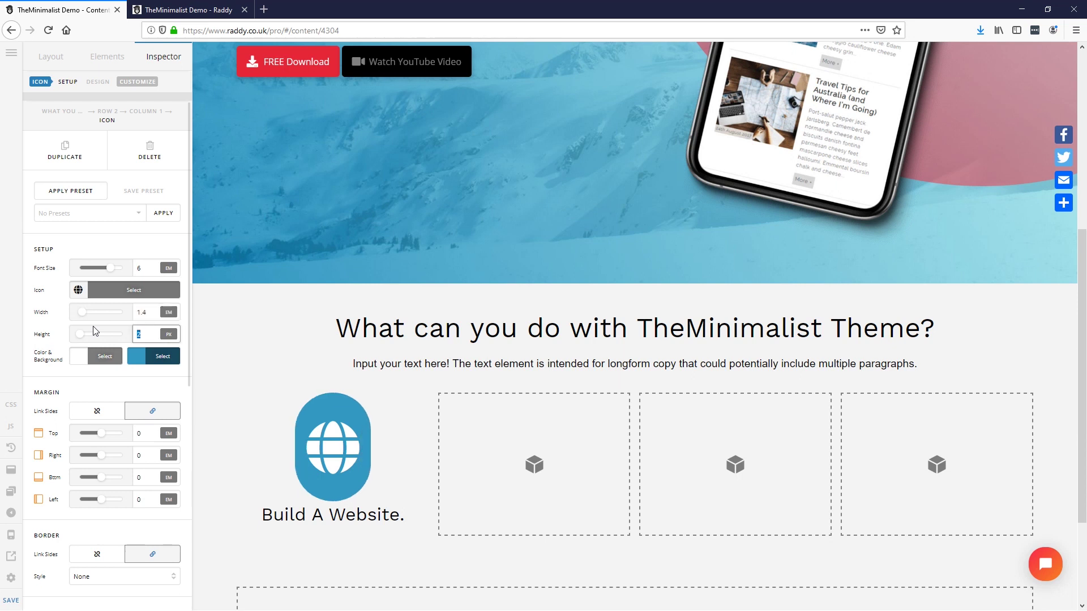
{"action": "type", "text": "1.4"}
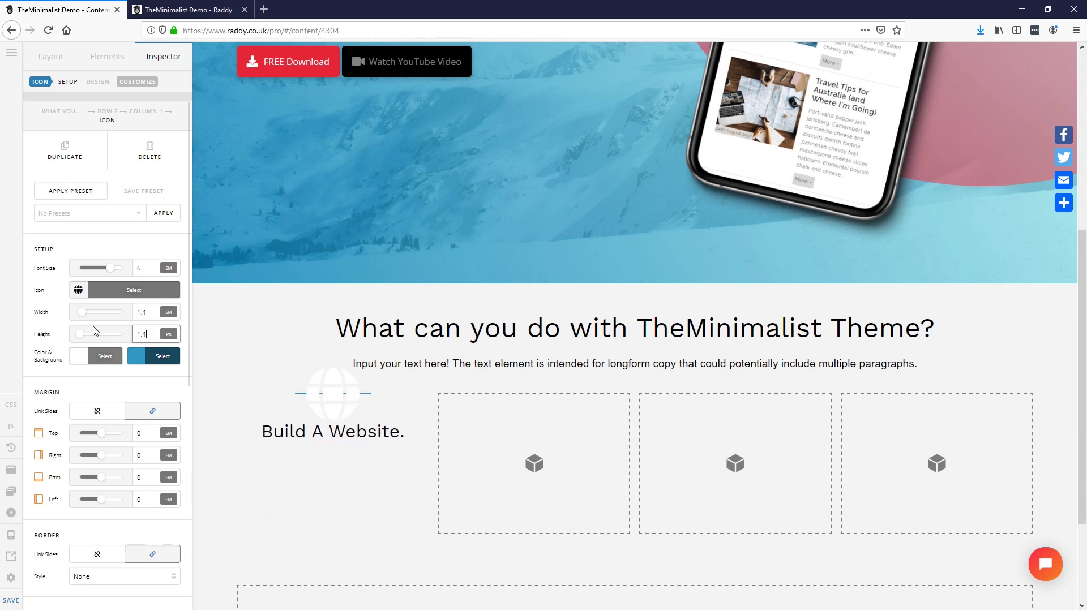
{"action": "left_click", "coordinate": [169, 334]}
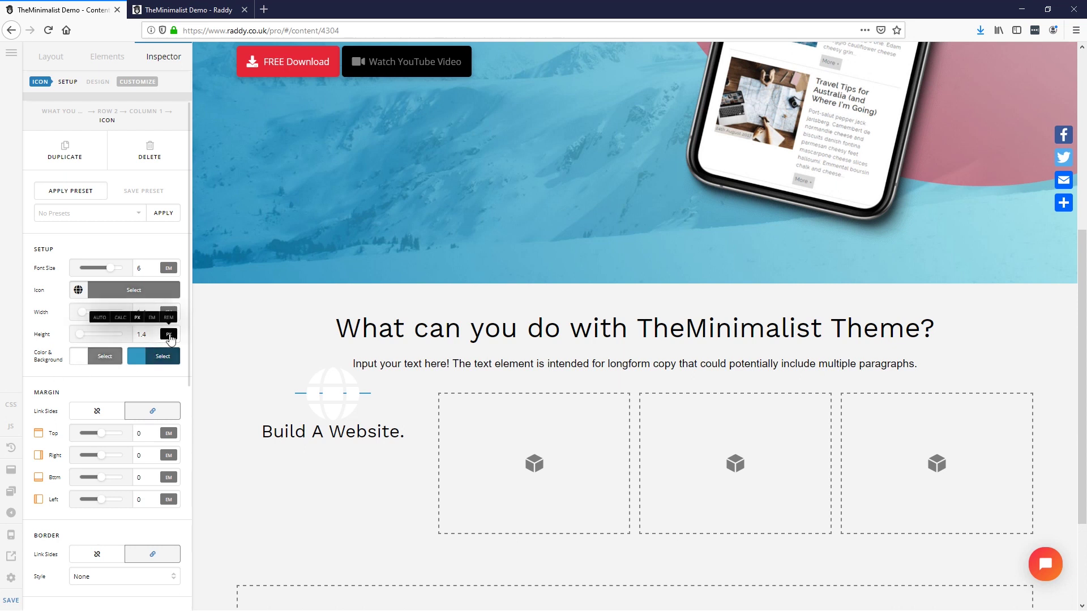
{"action": "left_click", "coordinate": [156, 319]}
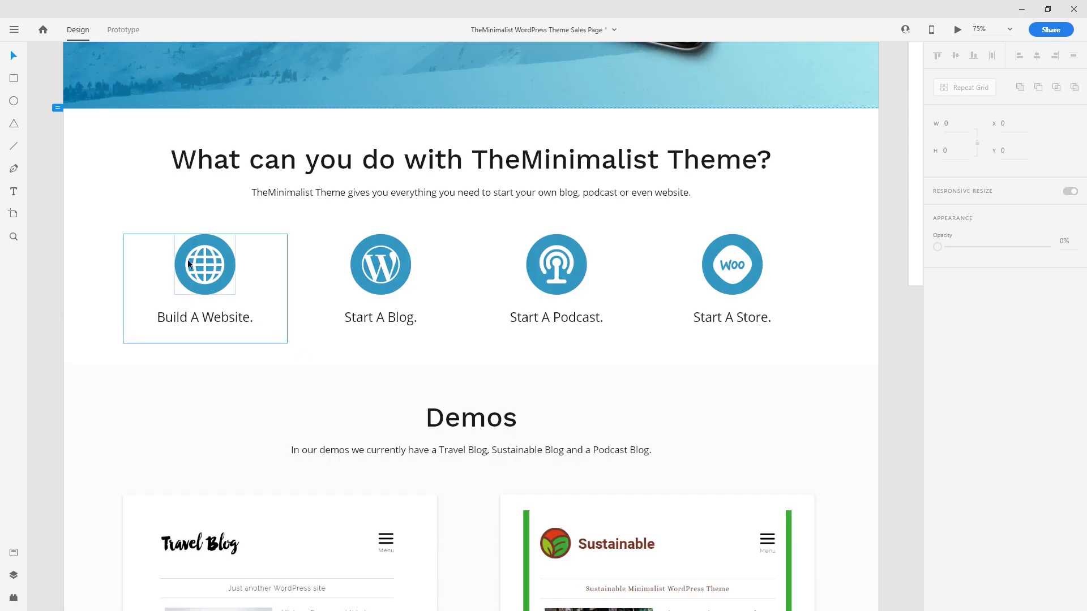
Step: Back in Pro, enlarge the globe icon's width and height to 1.6 em
{"action": "left_click", "coordinate": [1022, 9]}
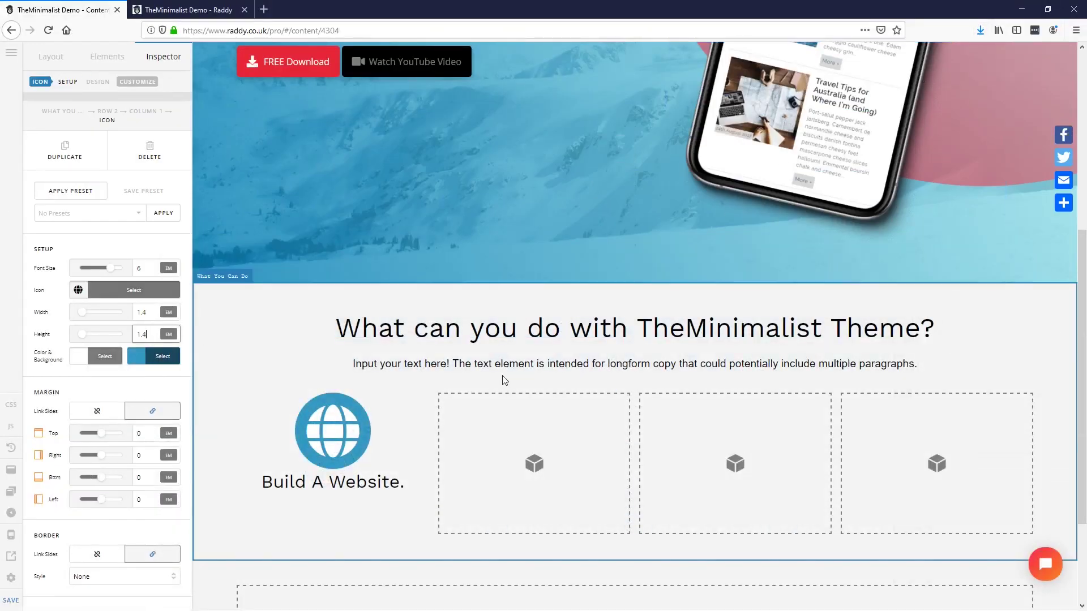
{"action": "left_click", "coordinate": [149, 315]}
{"action": "key", "text": "Up"}
{"action": "key", "text": "Up"}
{"action": "left_click", "coordinate": [146, 335]}
{"action": "key", "text": "Up"}
{"action": "key", "text": "Up"}
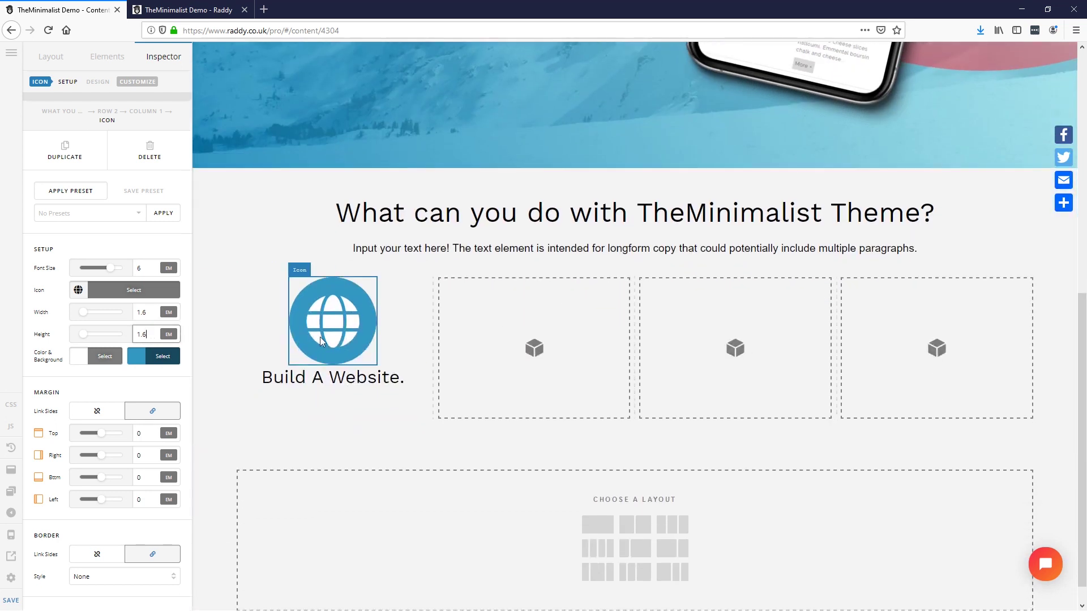
{"action": "left_click", "coordinate": [354, 376]}
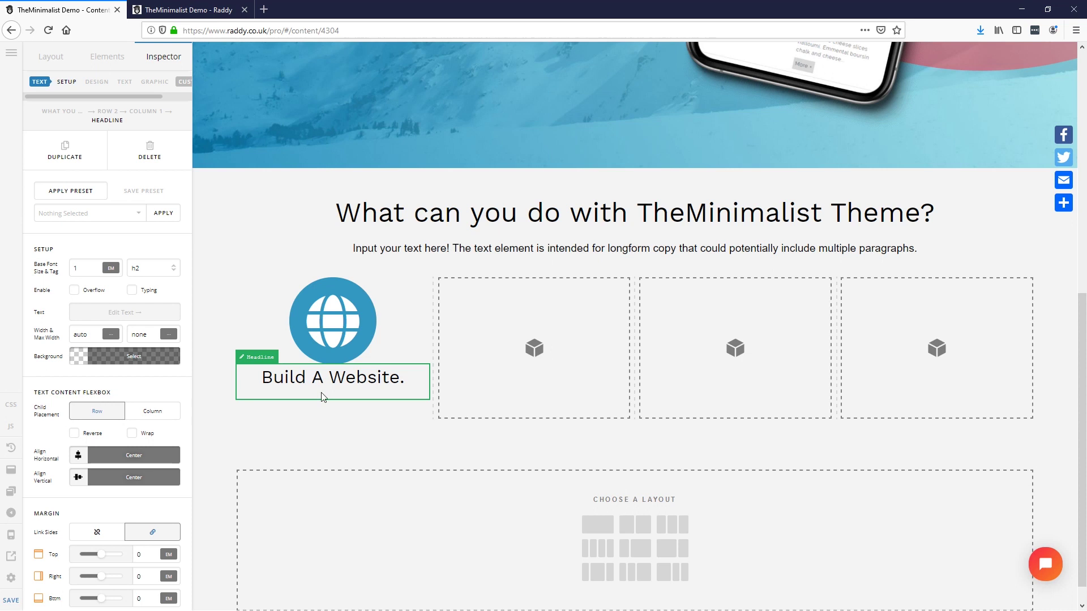
Step: Give 'Build A Website.' a 1 em top and 2 em bottom margin, then duplicate the globe icon
{"action": "scroll", "coordinate": [97, 395], "scroll_direction": "down", "scroll_amount": 3}
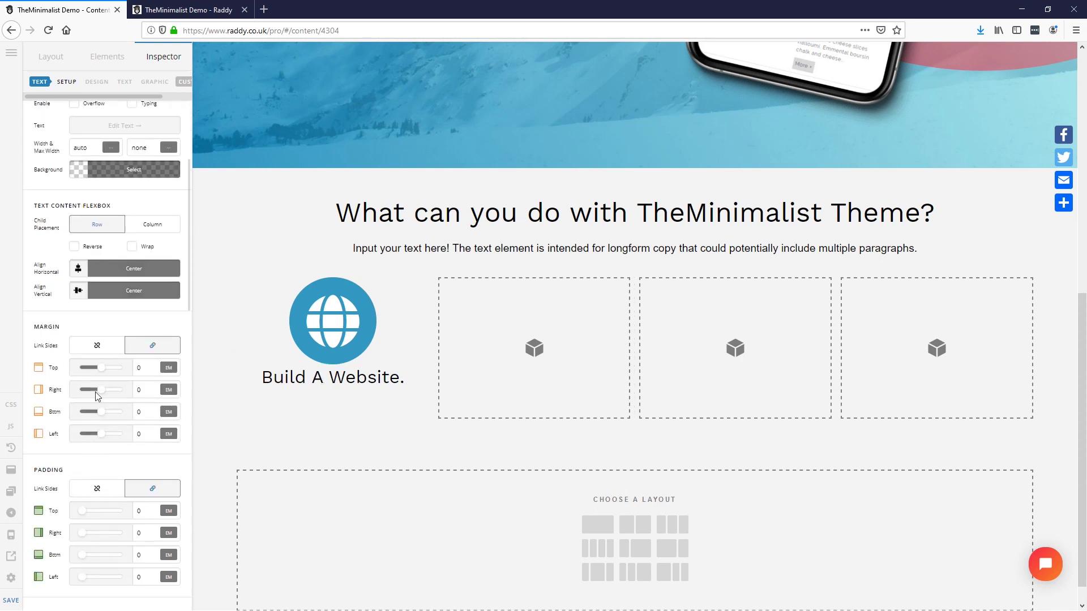
{"action": "left_click", "coordinate": [98, 346]}
{"action": "left_click", "coordinate": [149, 410]}
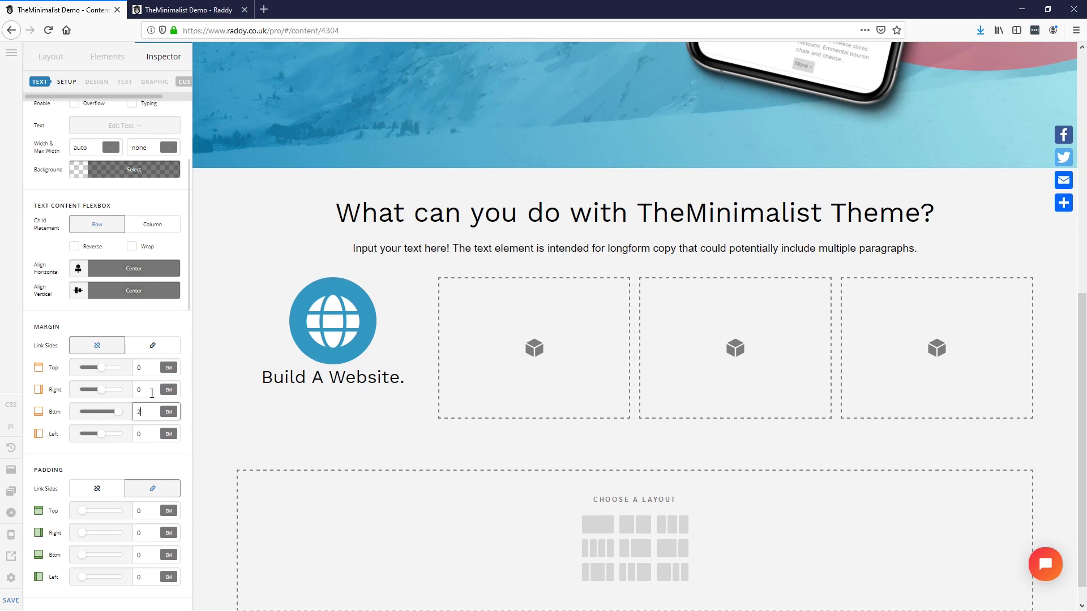
{"action": "left_click", "coordinate": [337, 348]}
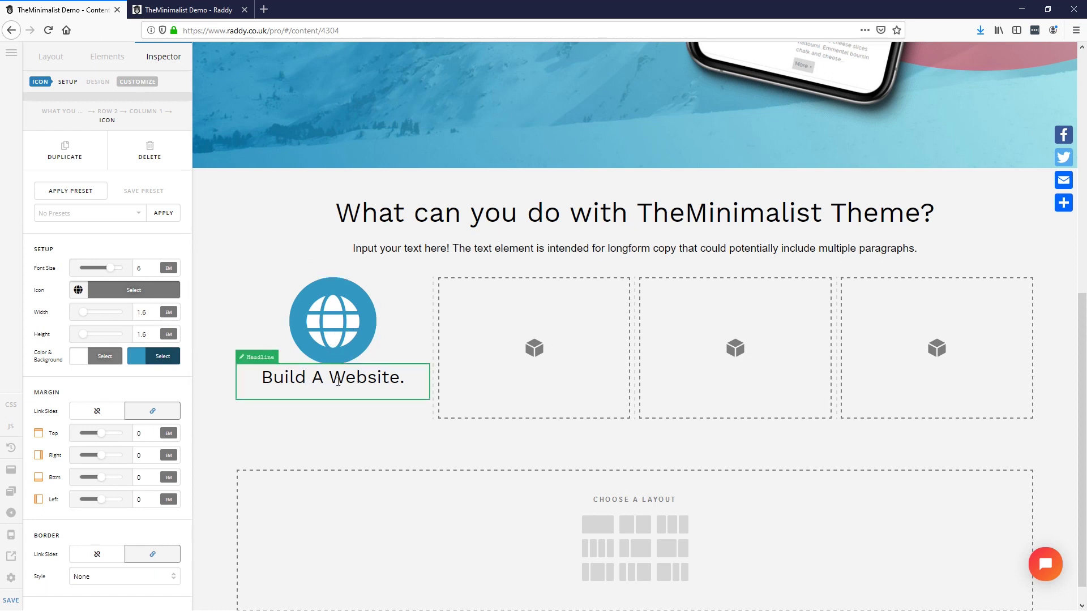
{"action": "left_click", "coordinate": [342, 379]}
{"action": "scroll", "coordinate": [106, 480], "scroll_direction": "down", "scroll_amount": 3}
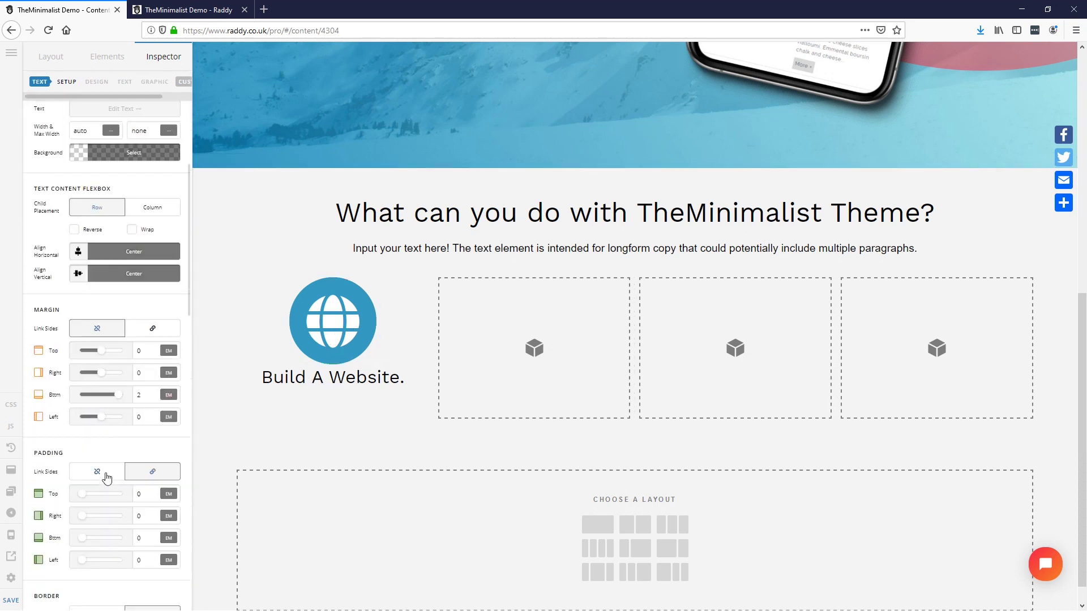
{"action": "left_click_drag", "start_coordinate": [144, 351], "coordinate": [94, 358]}
{"action": "type", "text": "1"}
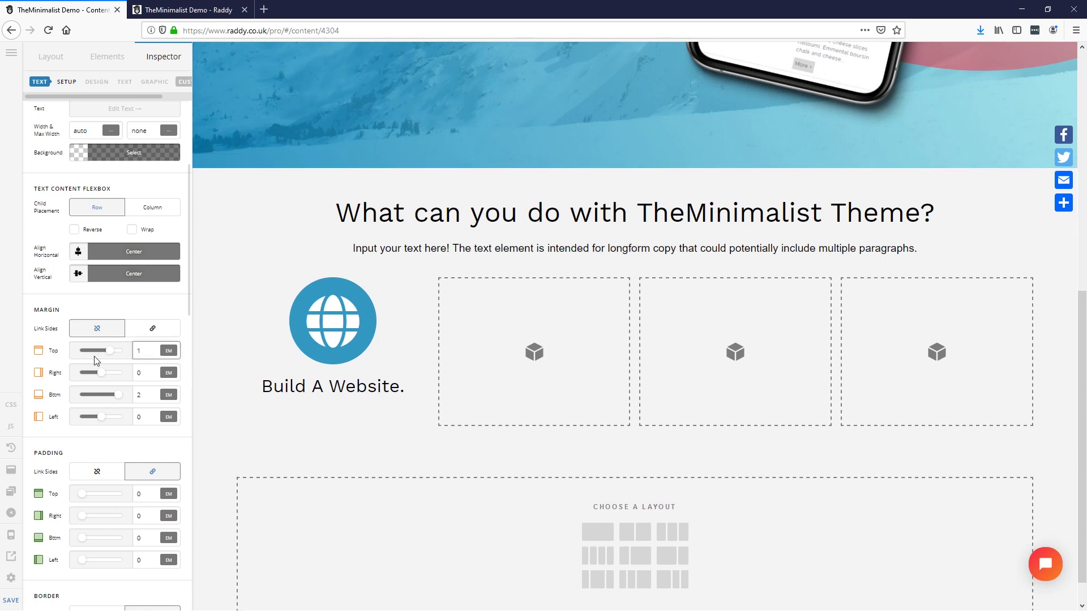
{"action": "left_click", "coordinate": [341, 336]}
{"action": "left_click", "coordinate": [87, 160]}
Step: Place copies of the globe icon and 'Build A Website.' headline into columns 2 and 3
{"action": "left_click_drag", "start_coordinate": [371, 330], "coordinate": [481, 340]}
{"action": "left_click", "coordinate": [360, 385]}
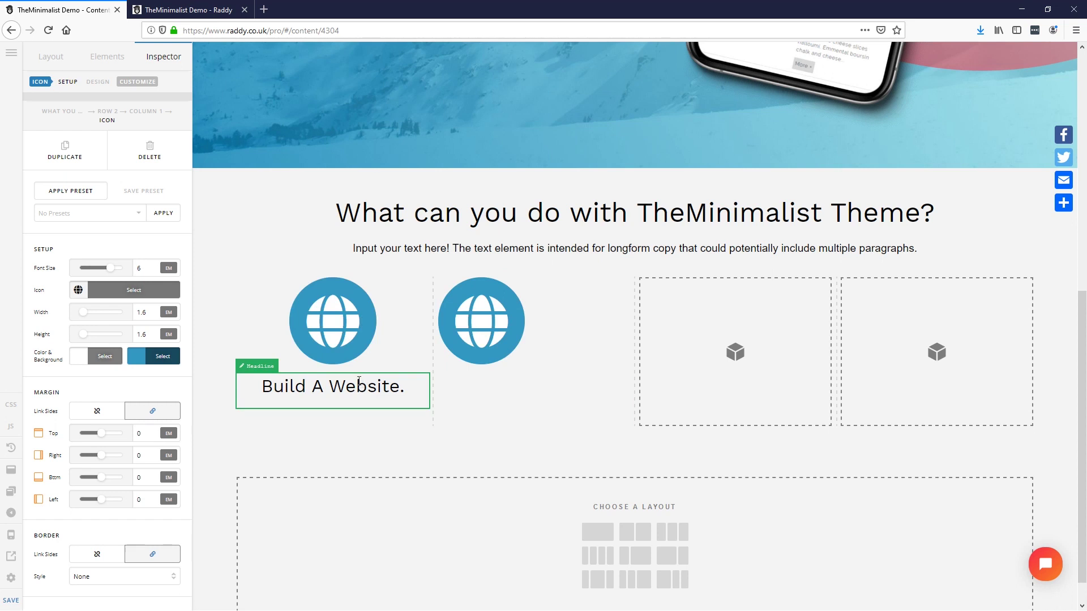
{"action": "left_click", "coordinate": [83, 159]}
{"action": "left_click_drag", "start_coordinate": [346, 433], "coordinate": [528, 386]}
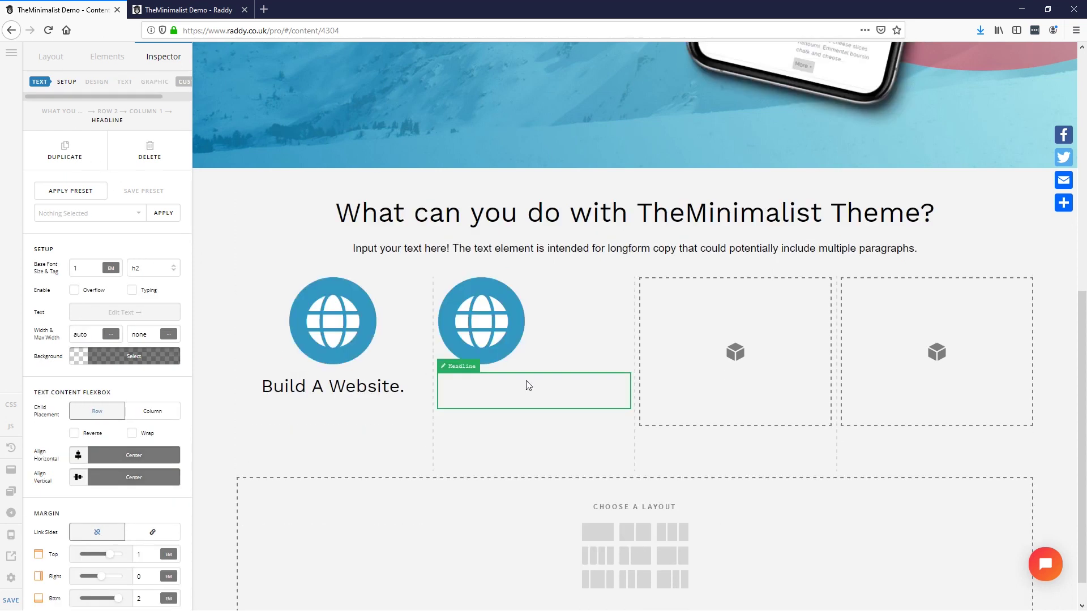
{"action": "left_click", "coordinate": [512, 323]}
{"action": "left_click", "coordinate": [75, 145]}
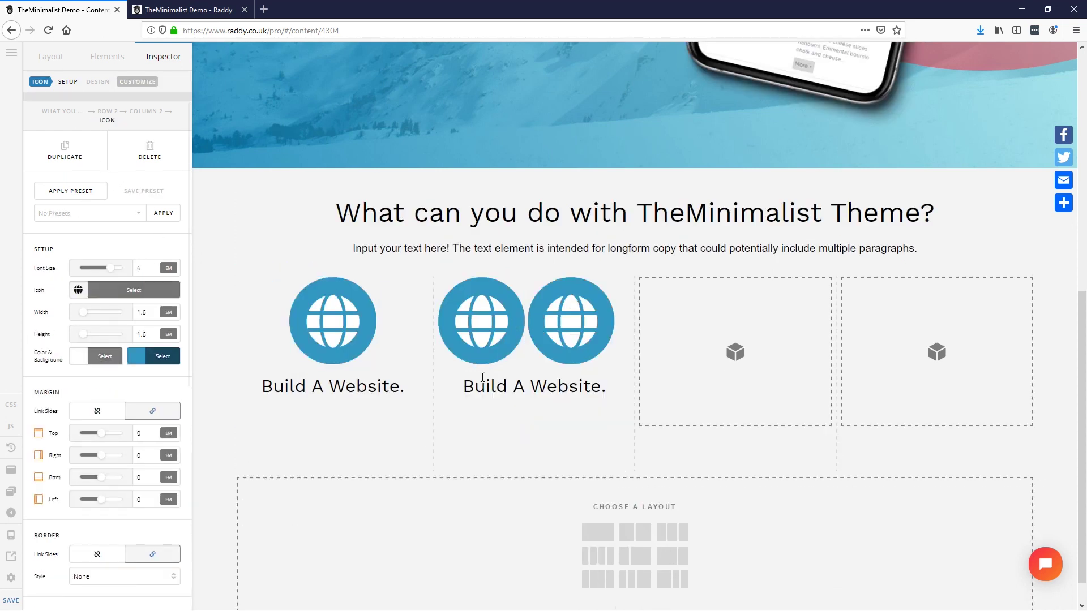
{"action": "left_click_drag", "start_coordinate": [558, 339], "coordinate": [682, 334]}
{"action": "left_click", "coordinate": [516, 384]}
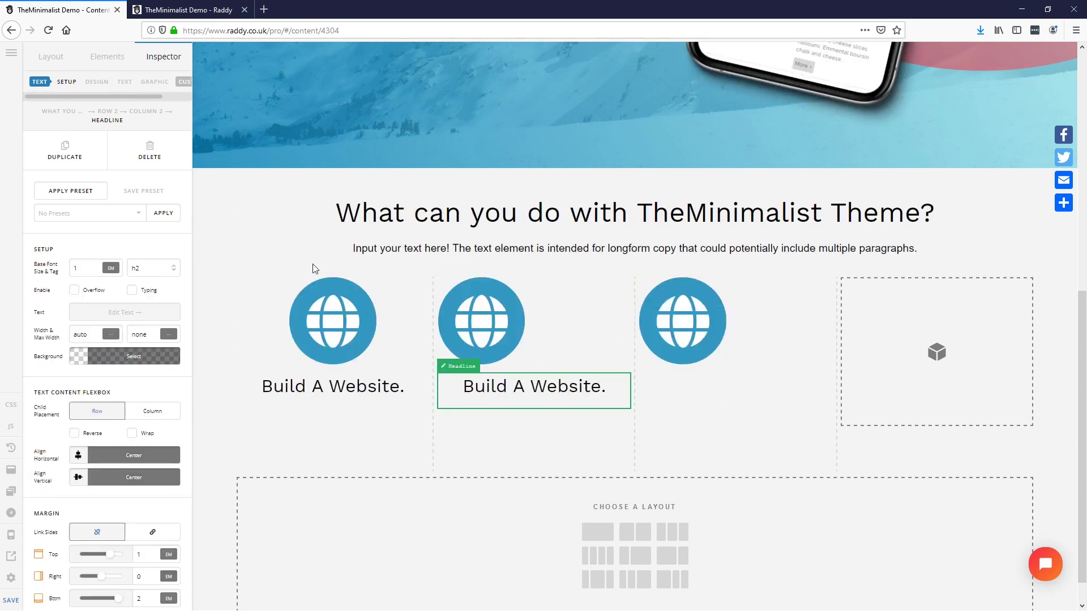
{"action": "left_click", "coordinate": [66, 154]}
{"action": "left_click_drag", "start_coordinate": [530, 437], "coordinate": [712, 379]}
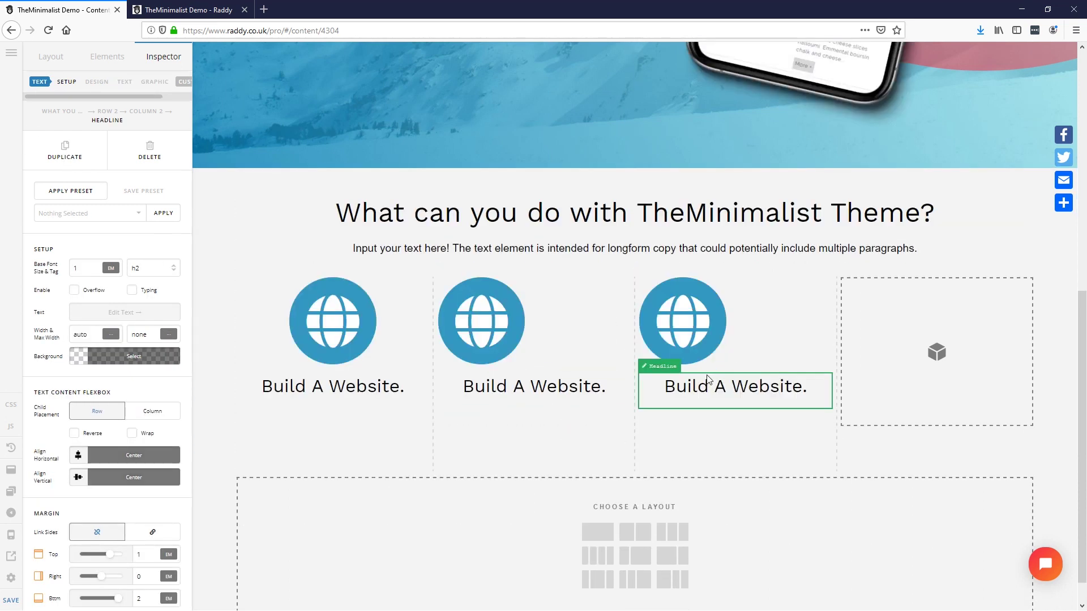
Step: Place a copy of the globe icon and headline into column 4
{"action": "left_click", "coordinate": [697, 327]}
{"action": "left_click", "coordinate": [65, 150]}
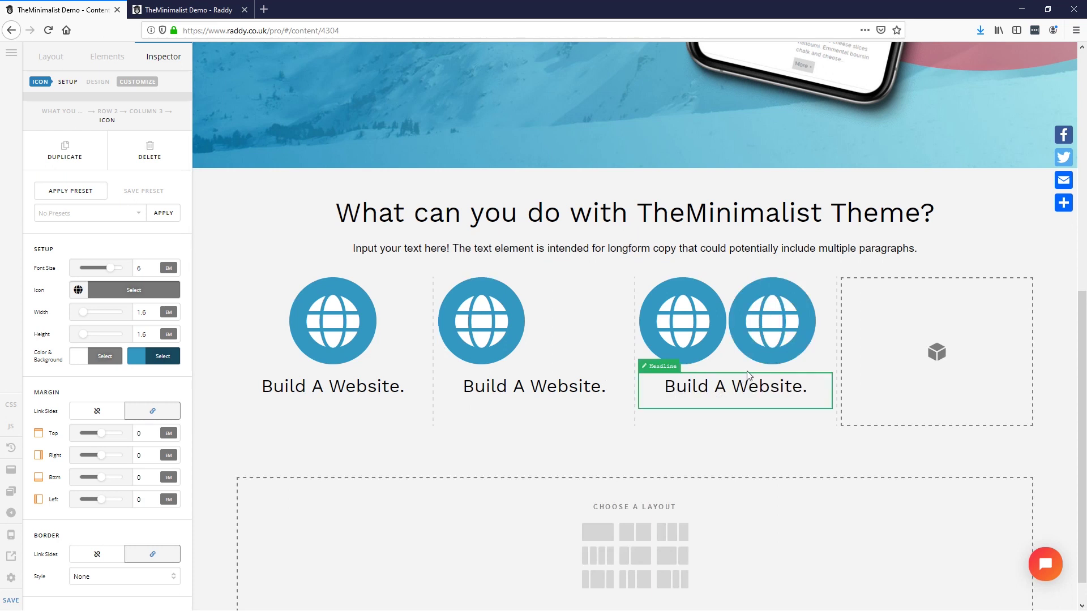
{"action": "left_click_drag", "start_coordinate": [771, 321], "coordinate": [882, 331]}
{"action": "left_click", "coordinate": [712, 385]}
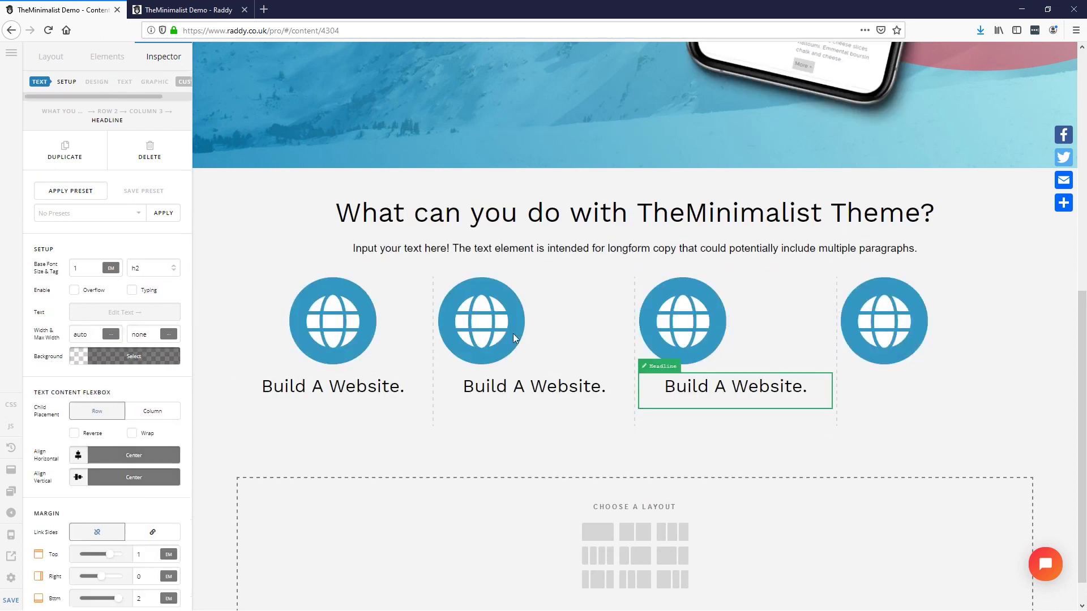
{"action": "left_click", "coordinate": [65, 152]}
{"action": "left_click_drag", "start_coordinate": [713, 440], "coordinate": [900, 392]}
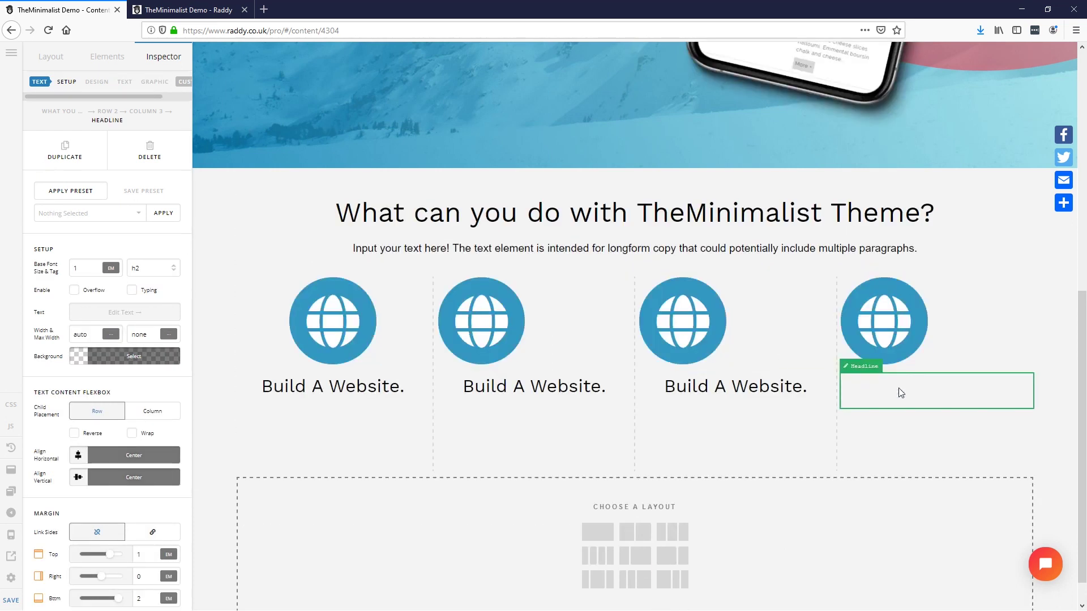
Step: Centre-align the content of columns 2, 3 and 4
{"action": "left_click", "coordinate": [587, 329]}
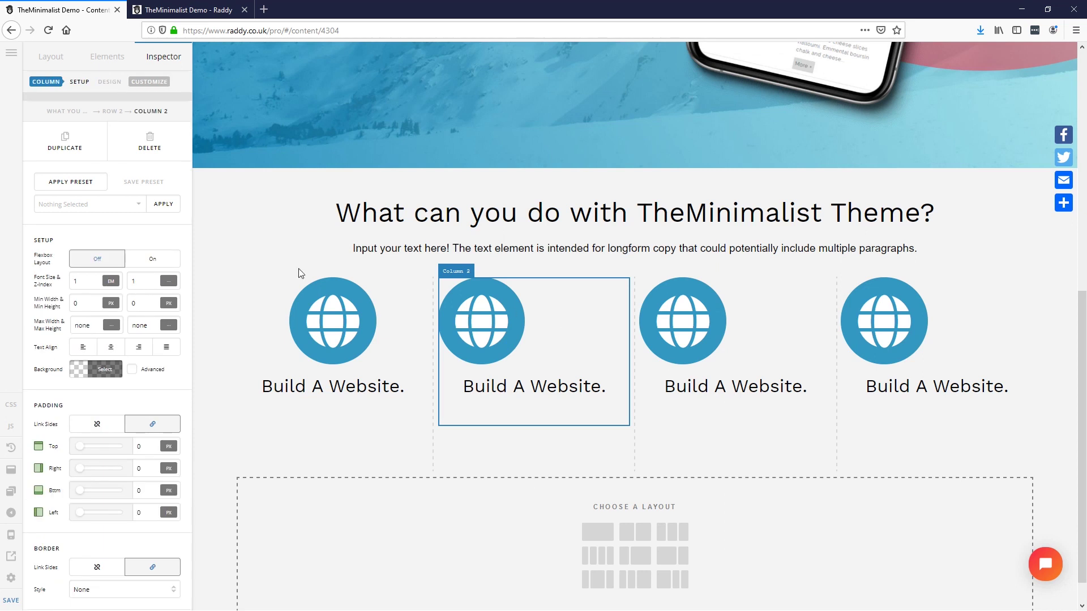
{"action": "left_click", "coordinate": [111, 347]}
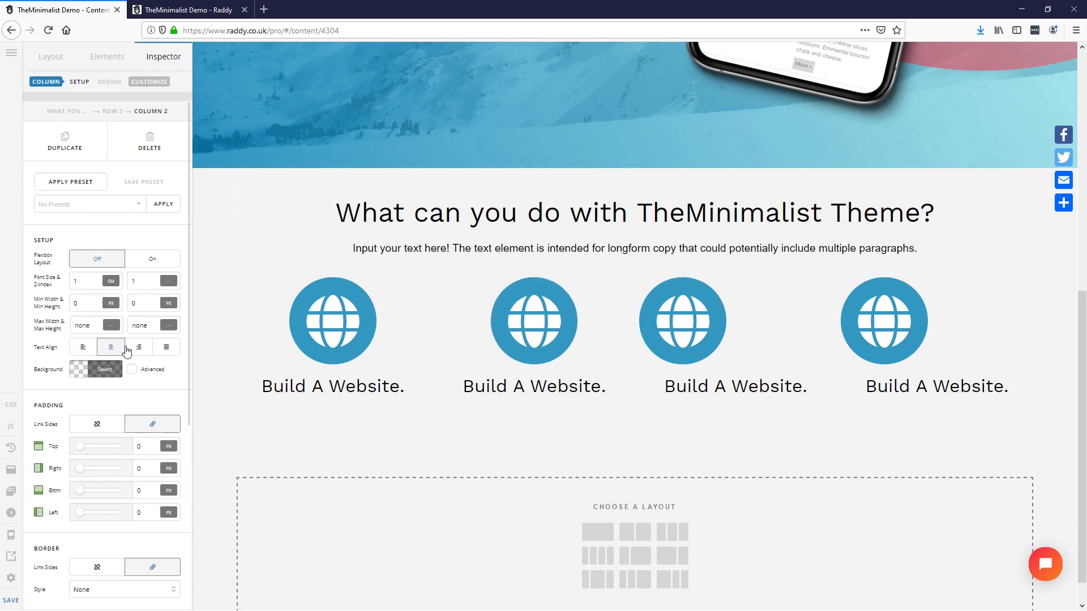
{"action": "left_click", "coordinate": [805, 312]}
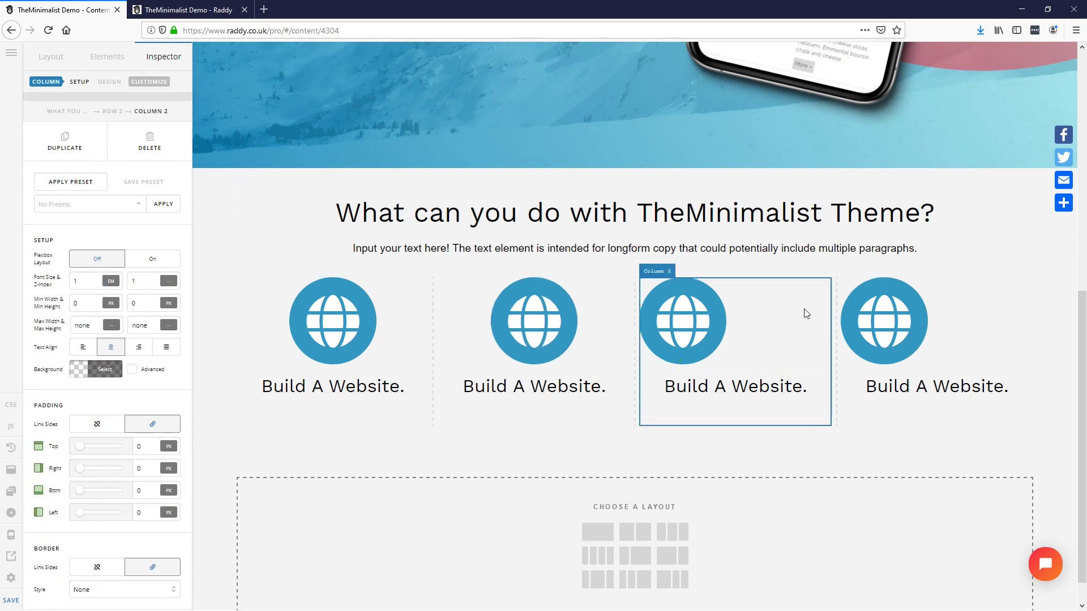
{"action": "left_click", "coordinate": [111, 347]}
{"action": "left_click", "coordinate": [967, 330]}
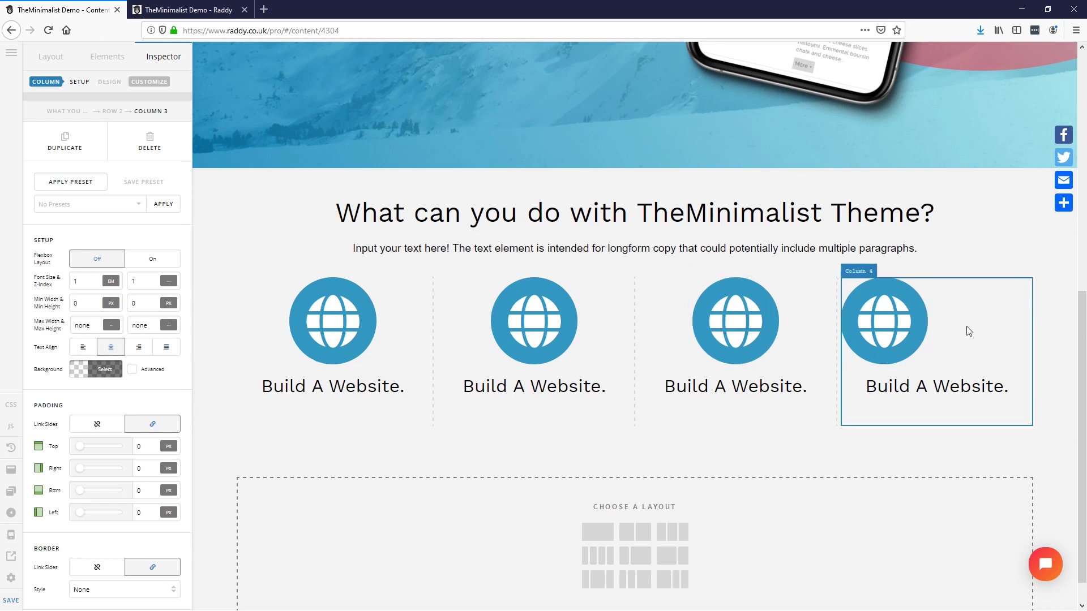
{"action": "left_click", "coordinate": [111, 347]}
Step: Copy the 'Start A Blog.' caption from the Adobe XD design
{"action": "key", "text": "alt+Tab"}
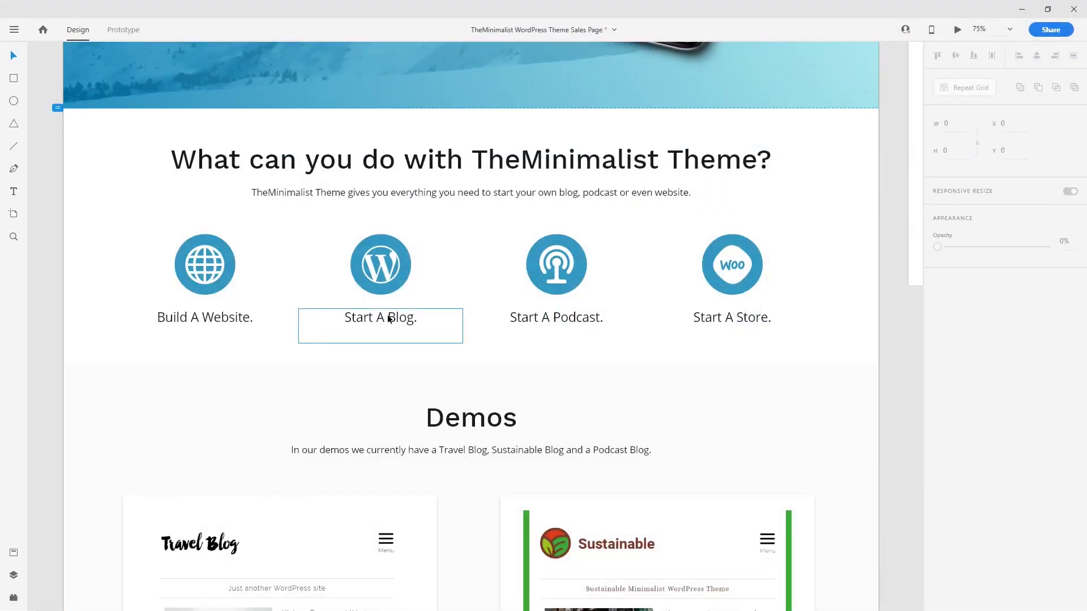
{"action": "double_click", "coordinate": [388, 320]}
{"action": "key", "text": "ctrl+c"}
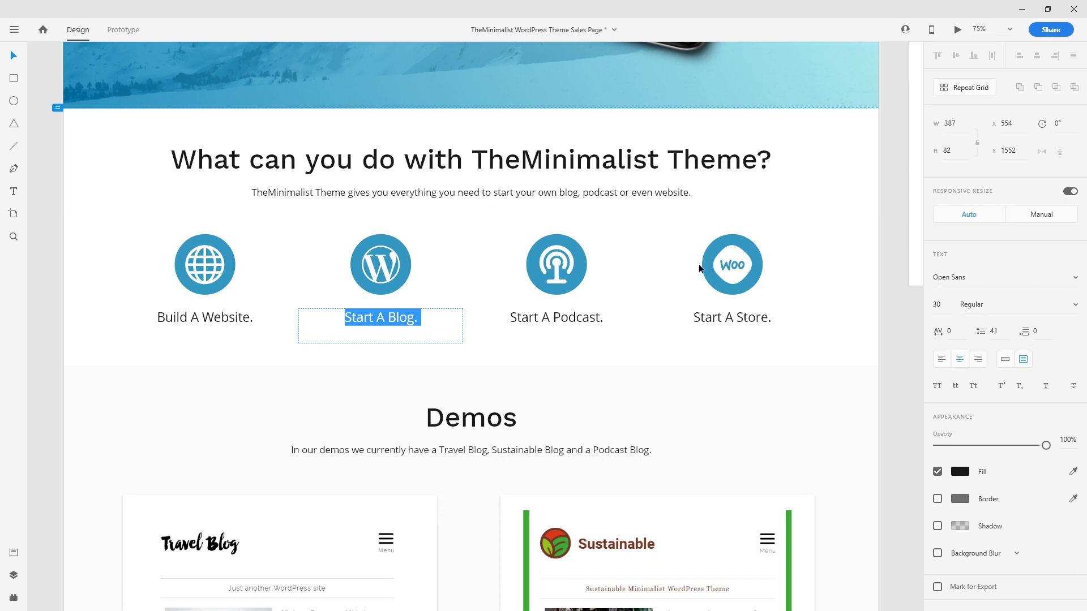
{"action": "left_click", "coordinate": [1021, 9]}
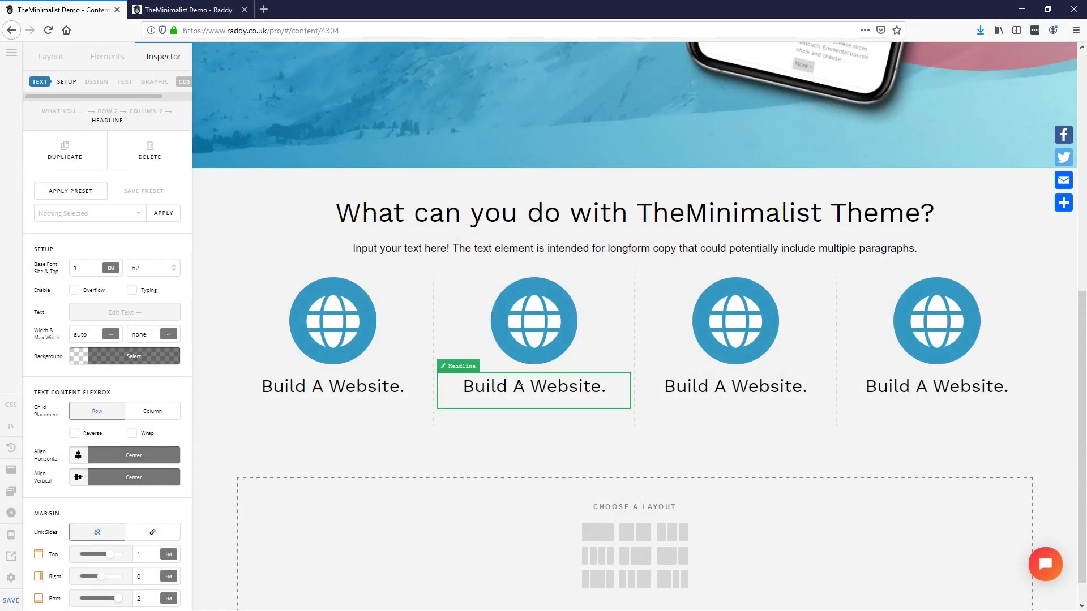
Step: Rename the column 2 and 3 headlines to 'Start A Blog.' and 'Start A Podcast.'
{"action": "left_click", "coordinate": [110, 315]}
{"action": "key", "text": "ctrl+a"}
{"action": "key", "text": "ctrl+v"}
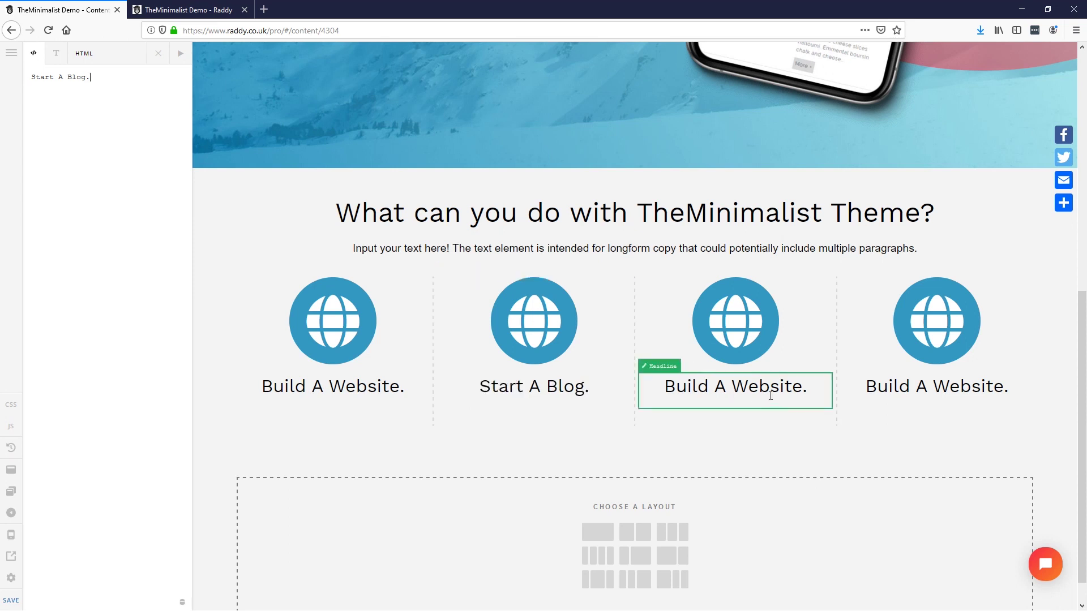
{"action": "left_click", "coordinate": [770, 393]}
{"action": "left_click", "coordinate": [100, 312]}
{"action": "key", "text": "ctrl+a"}
{"action": "type", "text": "Sta"}
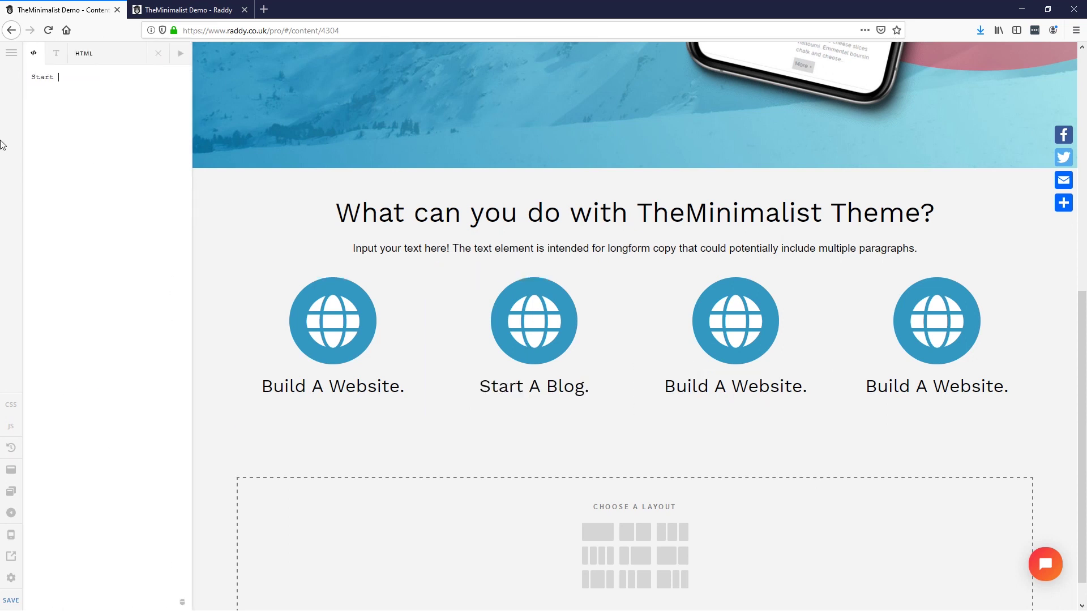
{"action": "type", "text": "rt A Podcast."}
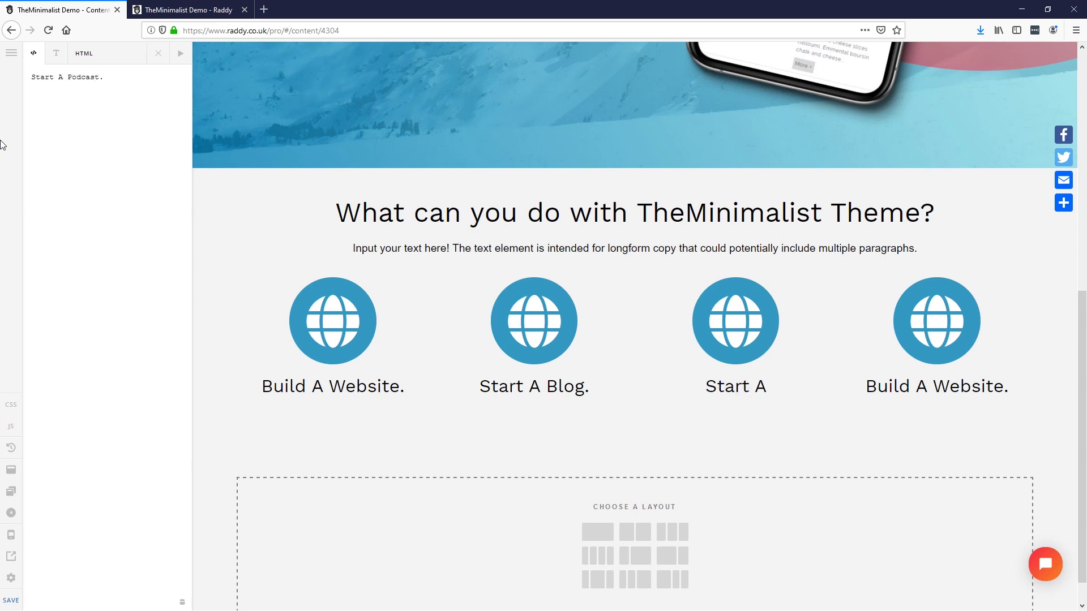
Step: Copy the store caption from Adobe XD and change the column 4 headline to 'Build A Store.'
{"action": "key", "text": "alt+Tab"}
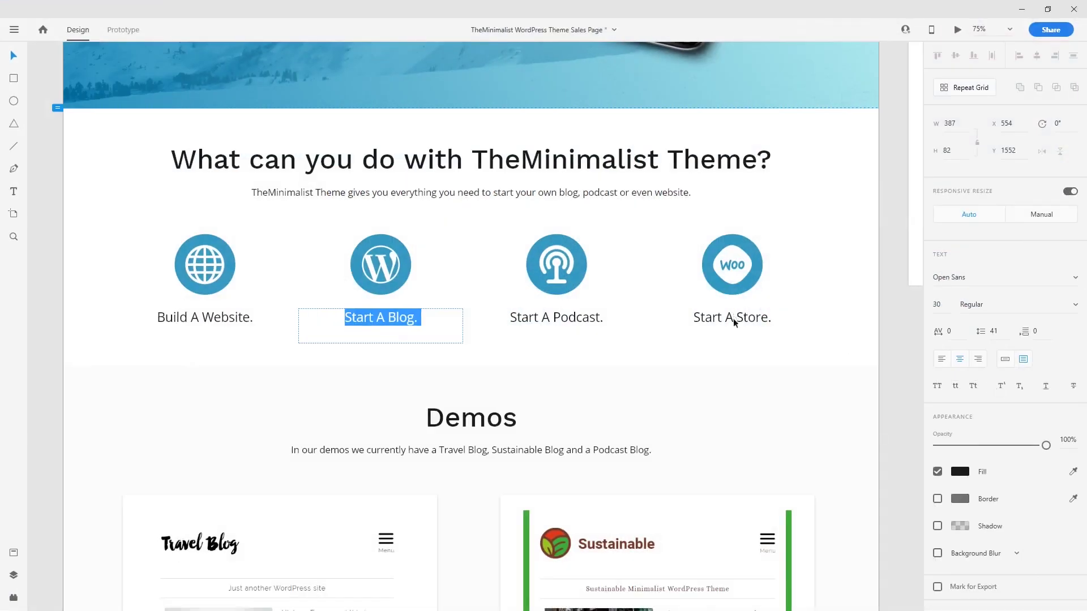
{"action": "key", "text": "Escape"}
{"action": "left_click", "coordinate": [748, 318]}
{"action": "double_click", "coordinate": [748, 318]}
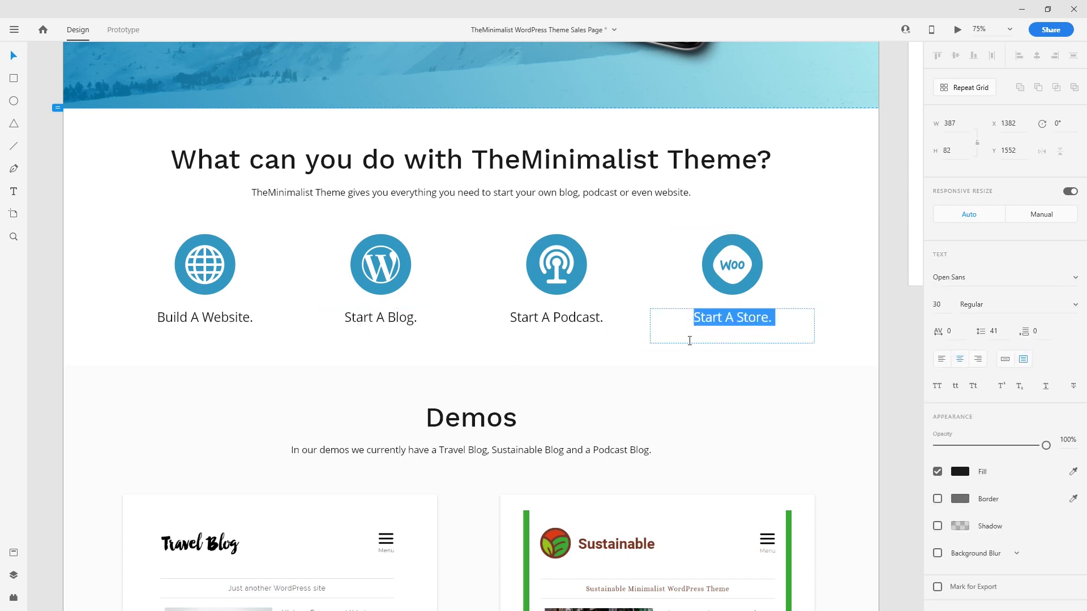
{"action": "left_click", "coordinate": [1023, 9]}
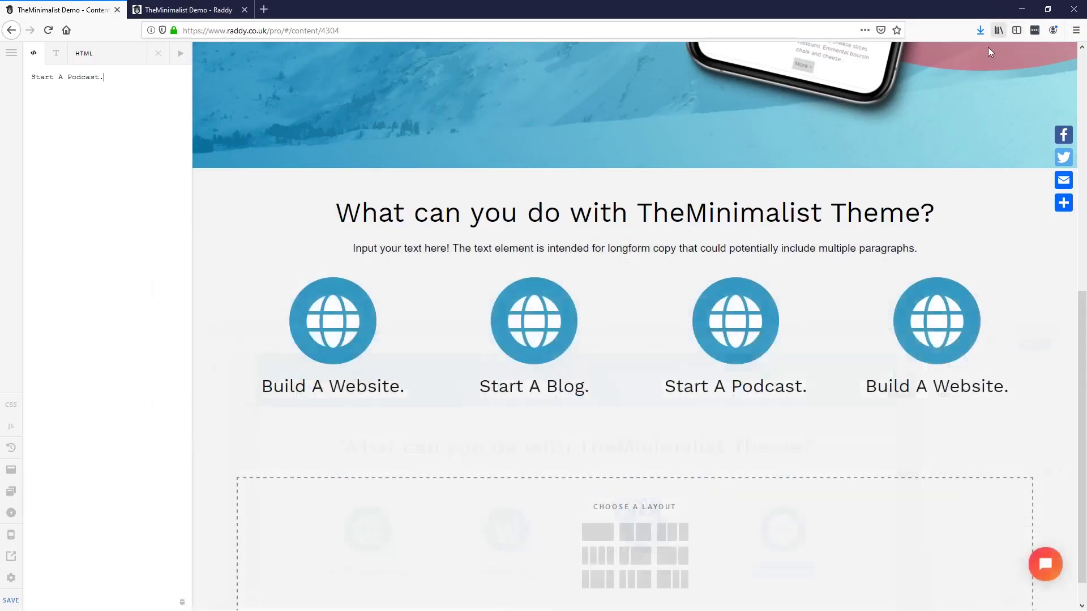
{"action": "left_click", "coordinate": [882, 392]}
{"action": "left_click", "coordinate": [122, 312]}
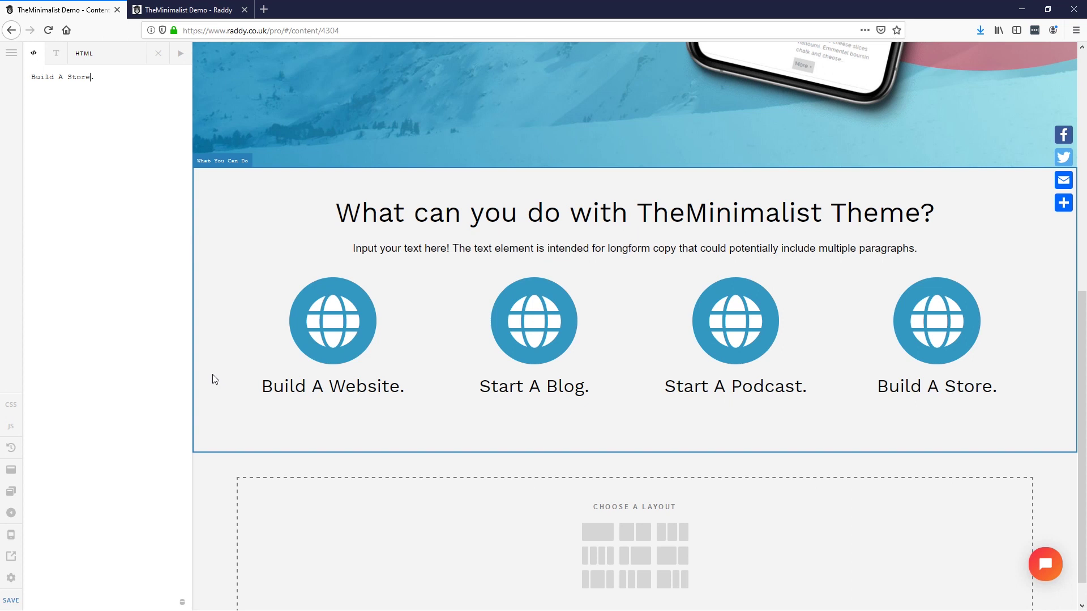
{"action": "scroll", "coordinate": [404, 408], "scroll_direction": "up", "scroll_amount": 4}
{"action": "scroll", "coordinate": [508, 478], "scroll_direction": "down", "scroll_amount": 5}
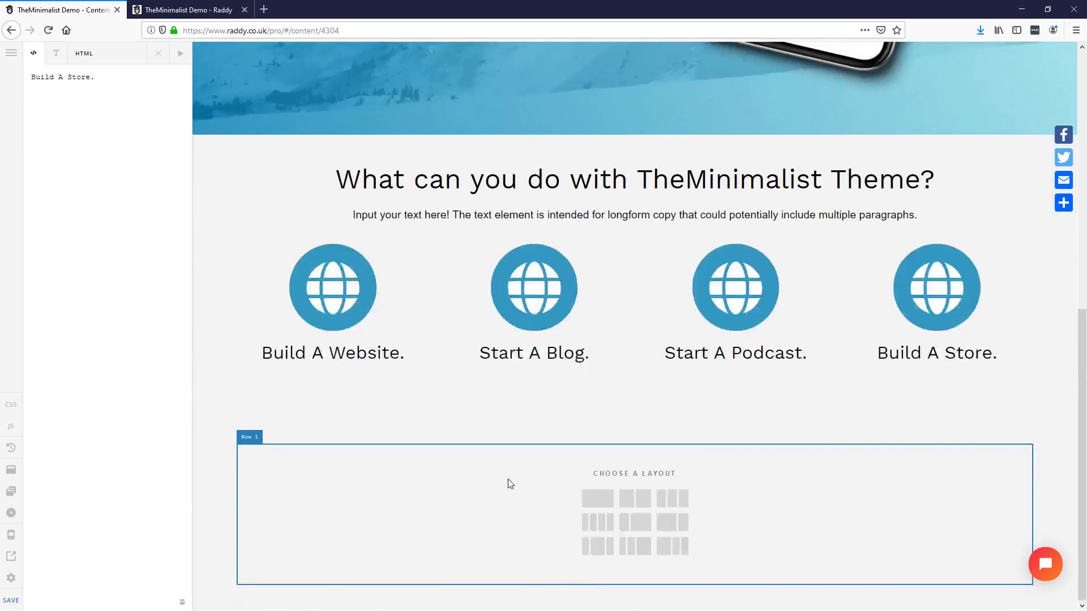
Step: Replace the globe above 'Start A Blog.' with a list icon
{"action": "left_click", "coordinate": [520, 295]}
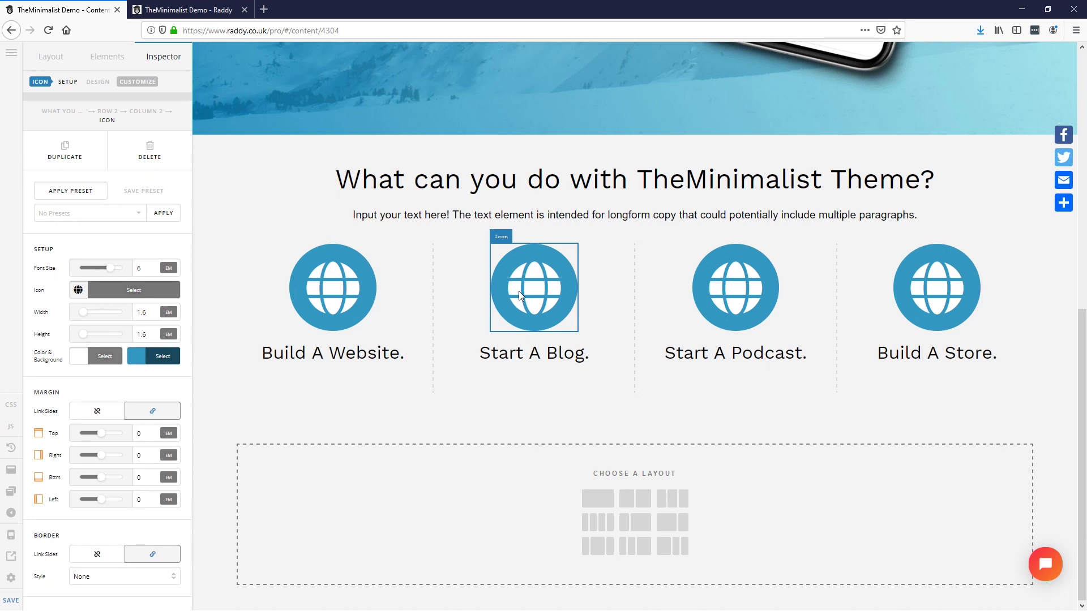
{"action": "key", "text": "alt+Tab"}
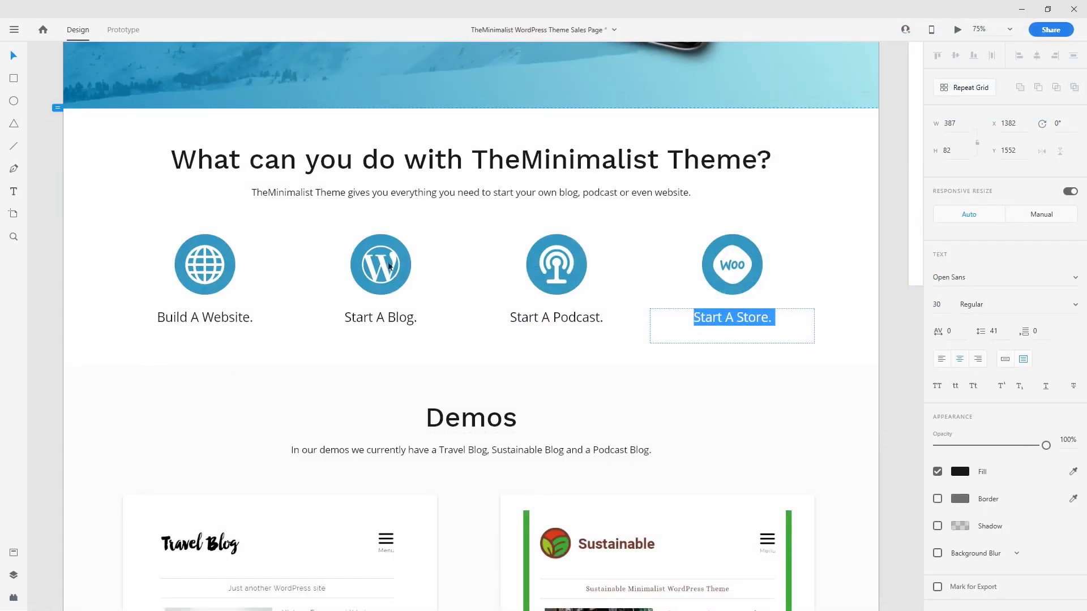
{"action": "key", "text": "Escape"}
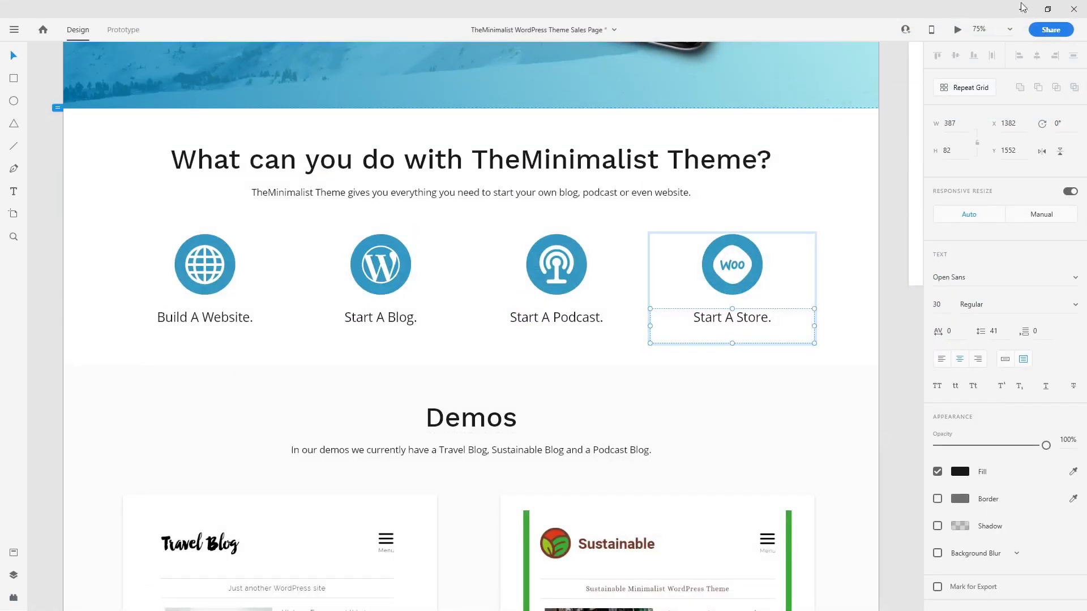
{"action": "left_click", "coordinate": [1022, 8]}
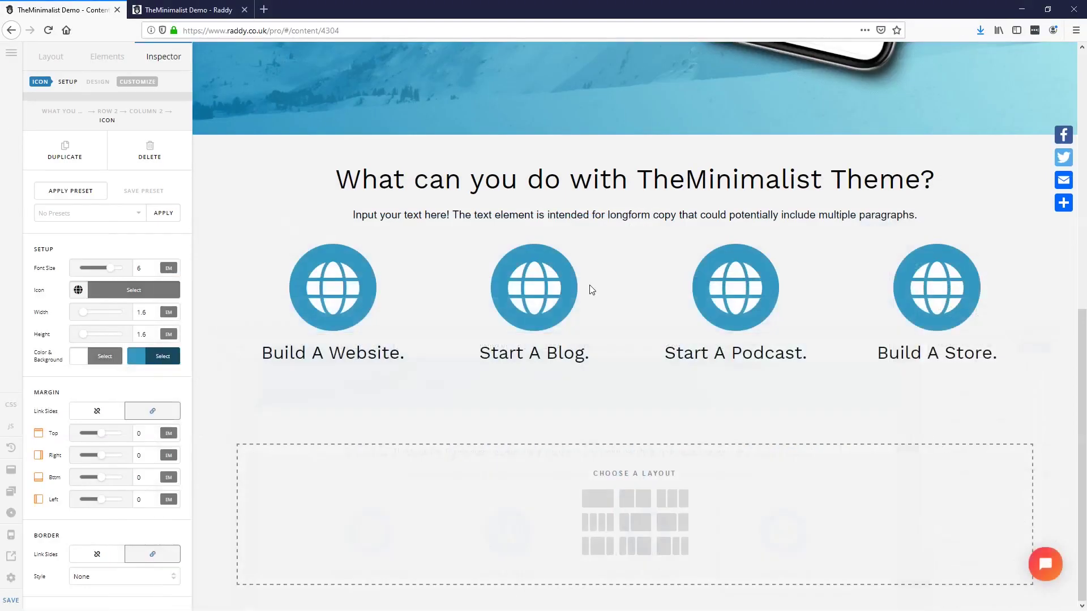
{"action": "left_click", "coordinate": [93, 293]}
{"action": "scroll", "coordinate": [309, 451], "scroll_direction": "down", "scroll_amount": 3}
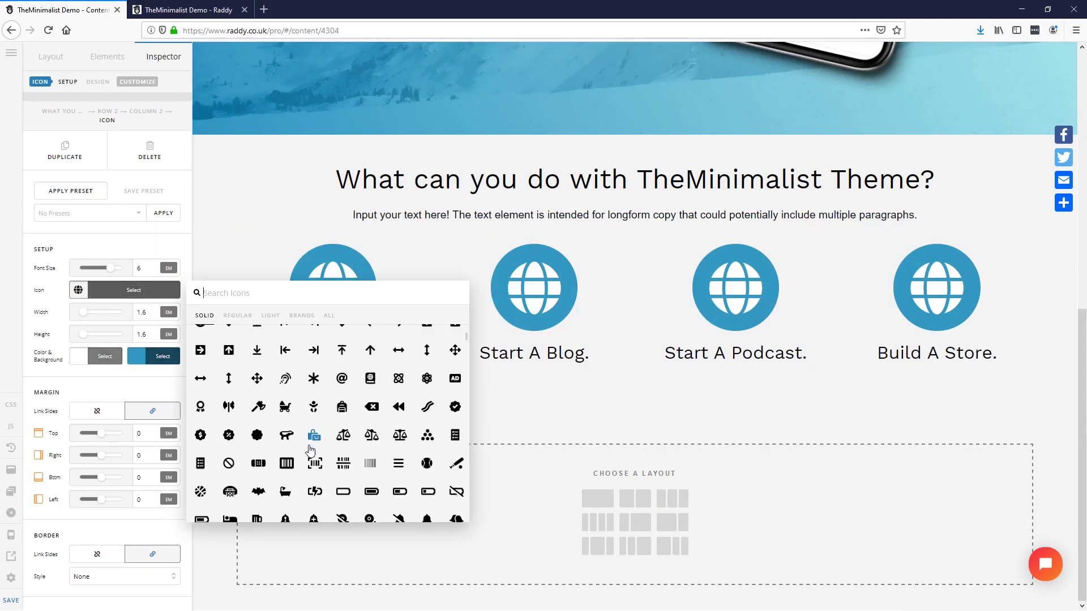
{"action": "type", "text": "lis"}
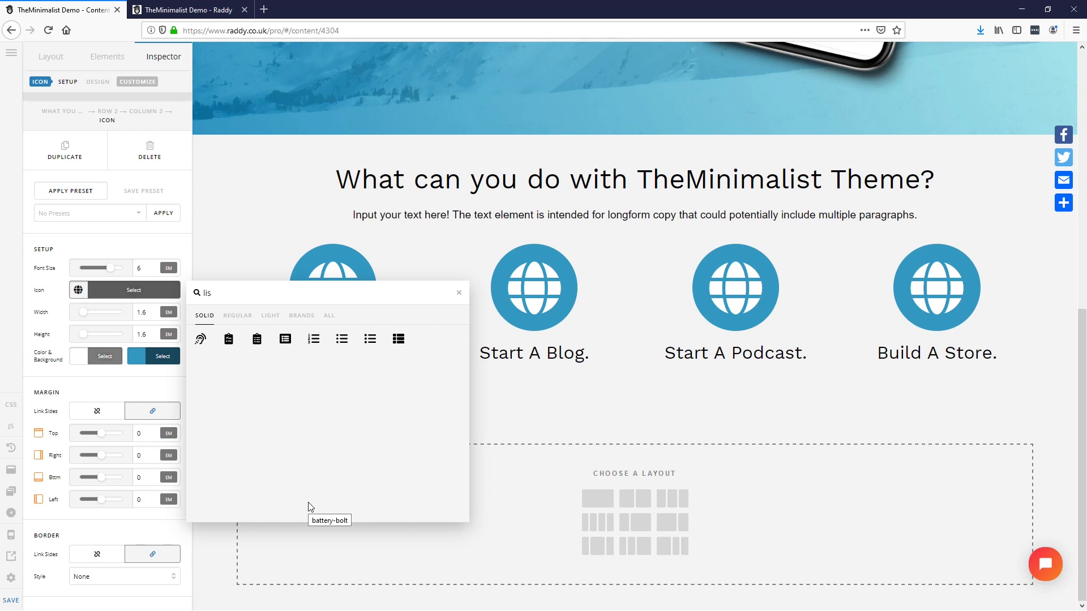
{"action": "left_click", "coordinate": [397, 339]}
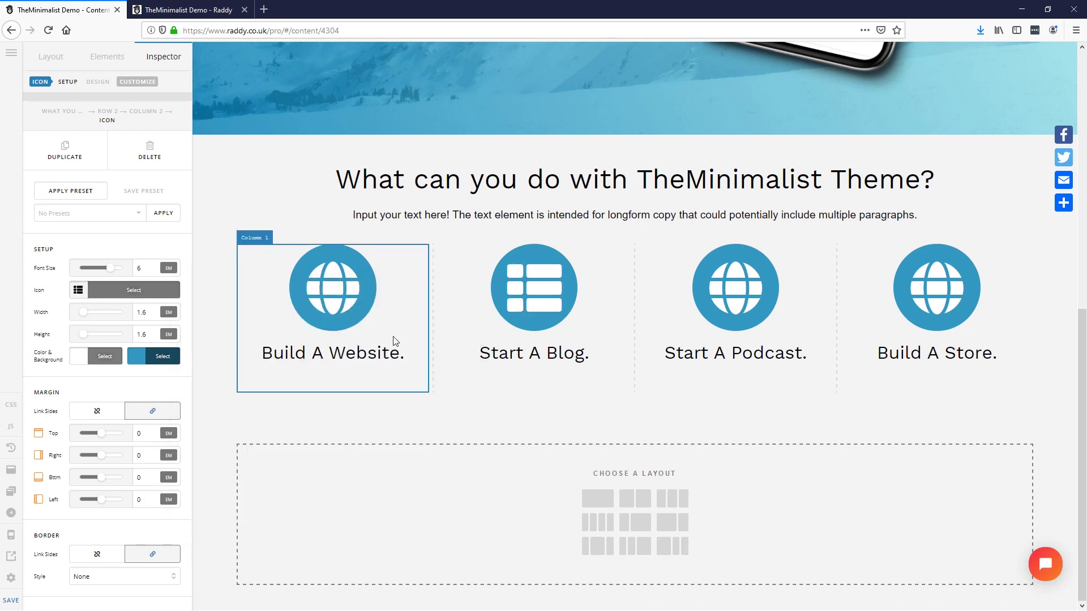
Step: Replace the 'Start A Podcast.' globe with a podcast icon found by searching 'pod'
{"action": "left_click", "coordinate": [733, 288]}
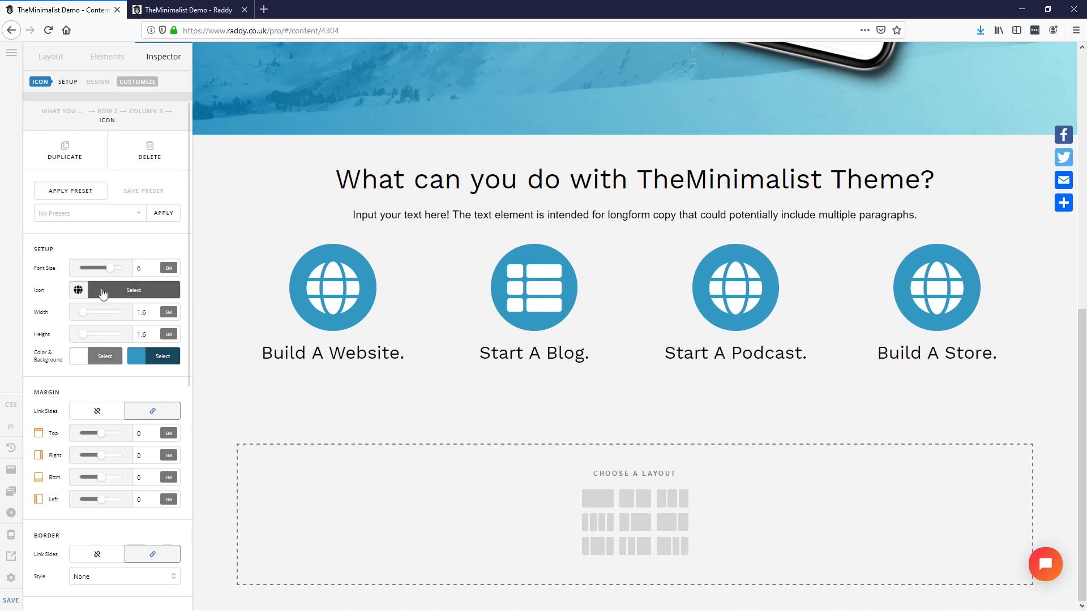
{"action": "left_click", "coordinate": [103, 293]}
{"action": "type", "text": "pod"}
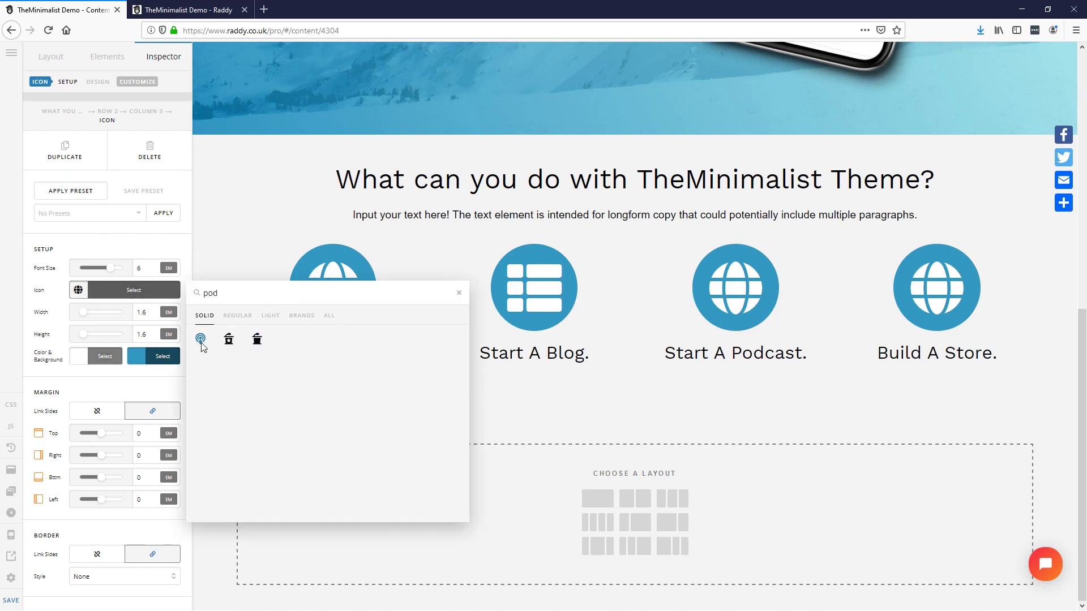
{"action": "left_click", "coordinate": [200, 339]}
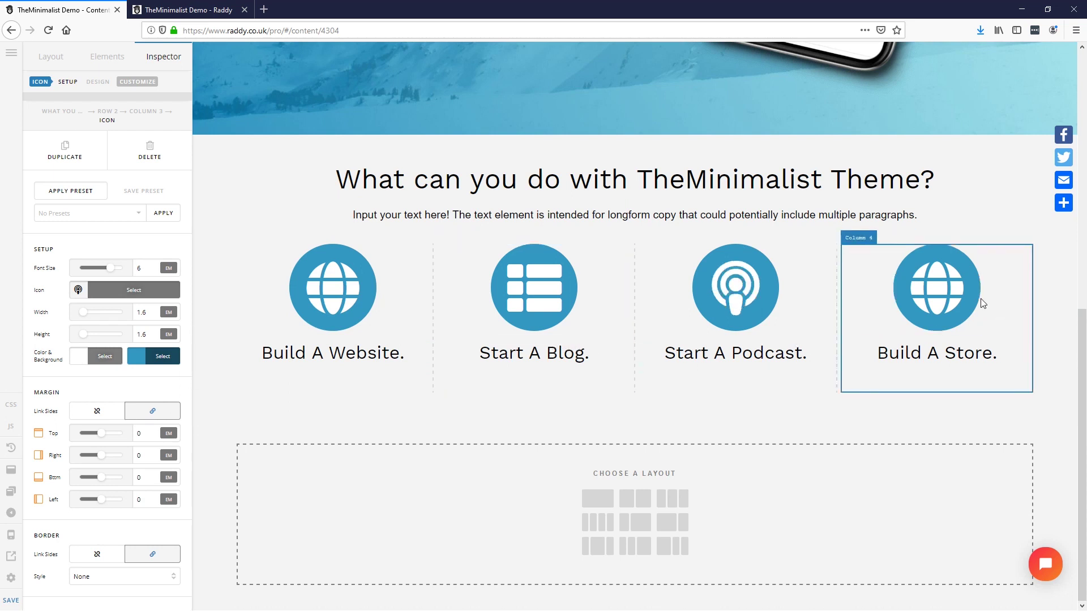
Step: Replace the 'Build A Store.' globe with a storefront icon found by searching 'store'
{"action": "left_click", "coordinate": [956, 303]}
{"action": "left_click", "coordinate": [133, 290]}
{"action": "type", "text": "shio"}
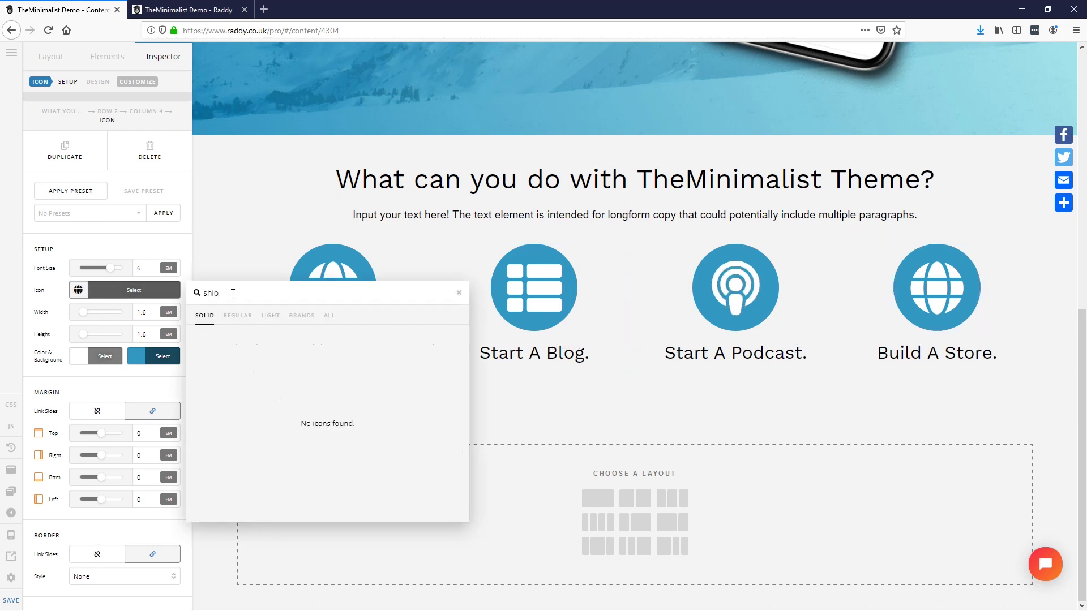
{"action": "key", "text": "BackSpace"}
{"action": "key", "text": "BackSpace"}
{"action": "type", "text": "op"}
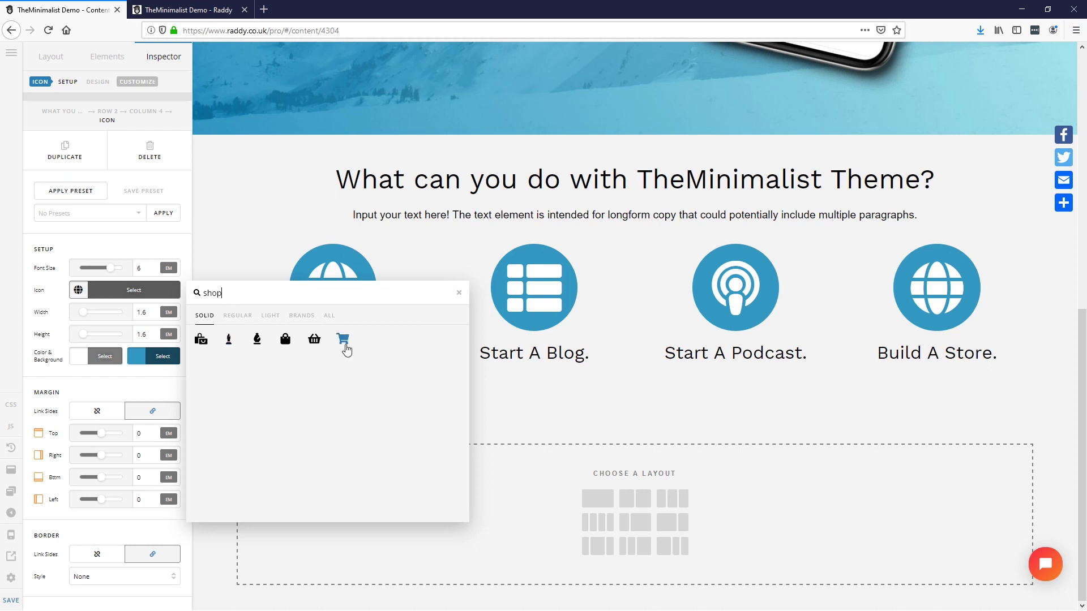
{"action": "key", "text": "BackSpace"}
{"action": "key", "text": "BackSpace"}
{"action": "key", "text": "BackSpace"}
{"action": "type", "text": "tore"}
{"action": "left_click", "coordinate": [202, 339]}
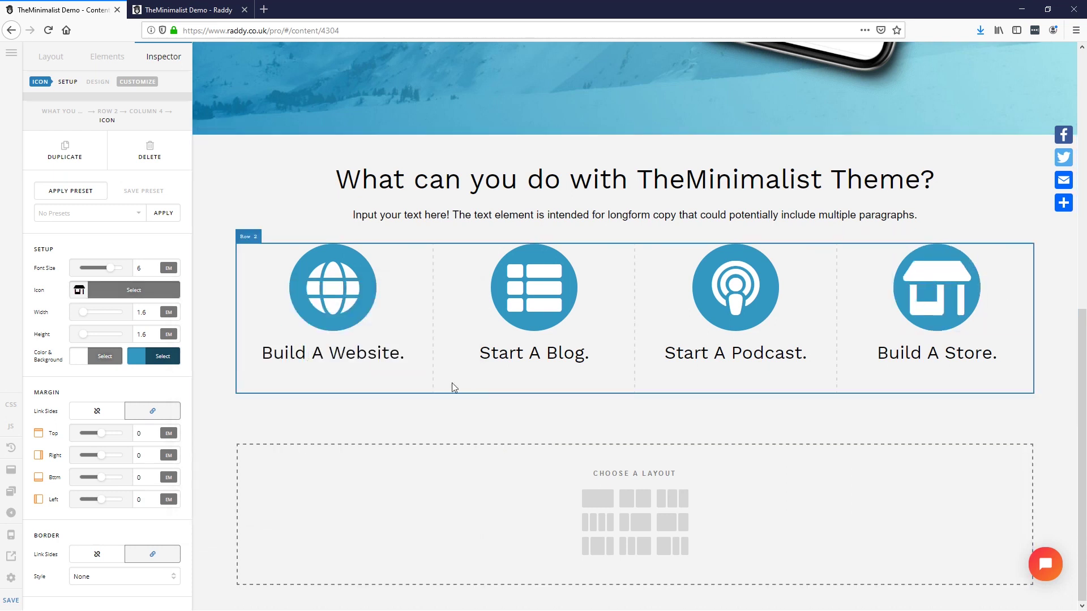
{"action": "key", "text": "alt+Tab"}
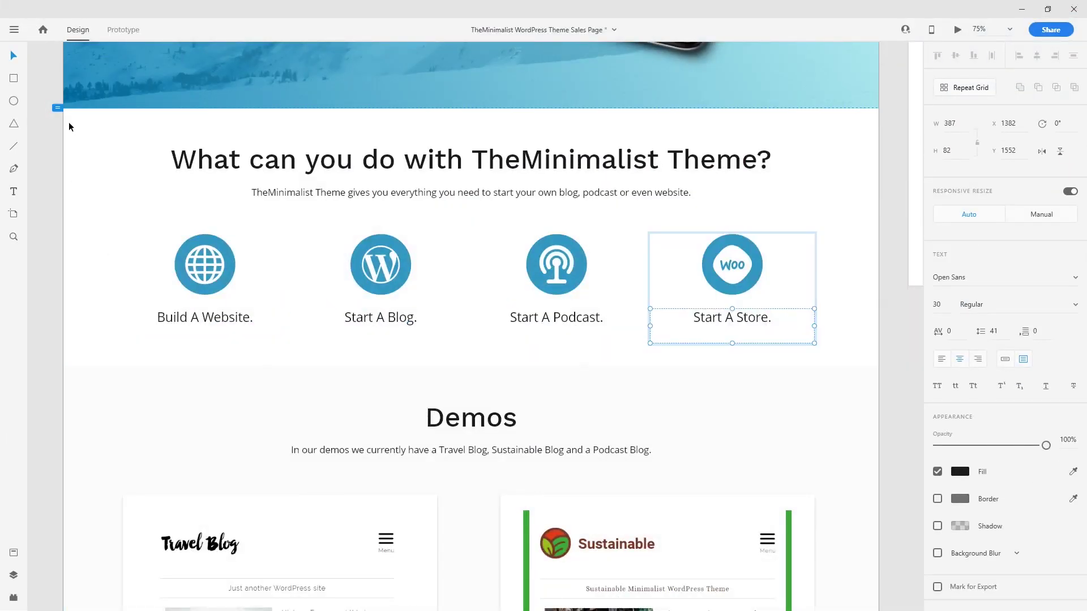
{"action": "left_click_drag", "start_coordinate": [80, 126], "coordinate": [137, 343]}
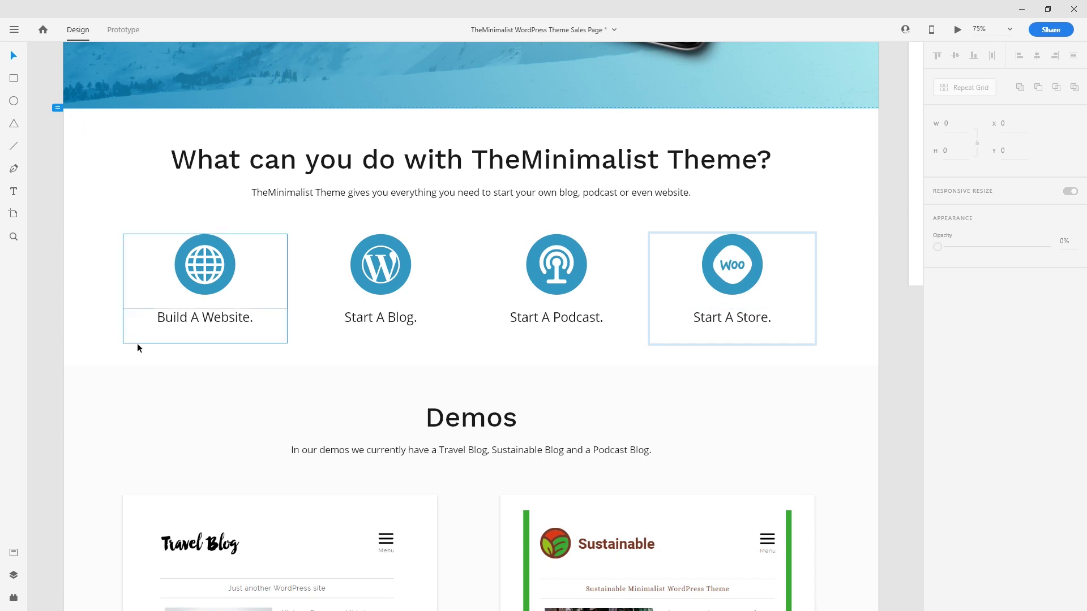
{"action": "left_click", "coordinate": [165, 403]}
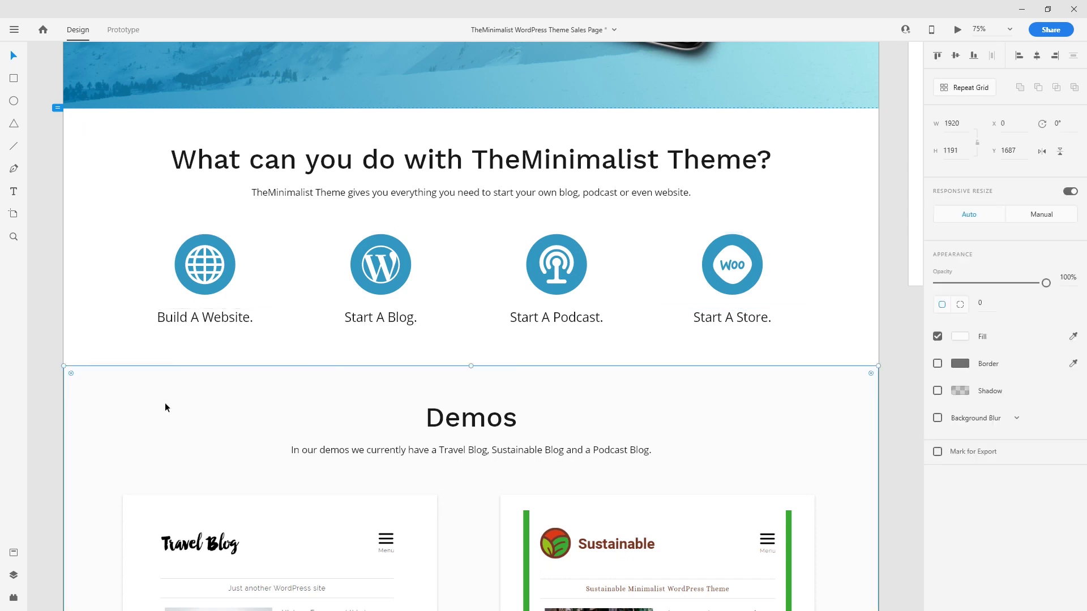
{"action": "left_click", "coordinate": [961, 337]}
{"action": "left_click", "coordinate": [136, 253]}
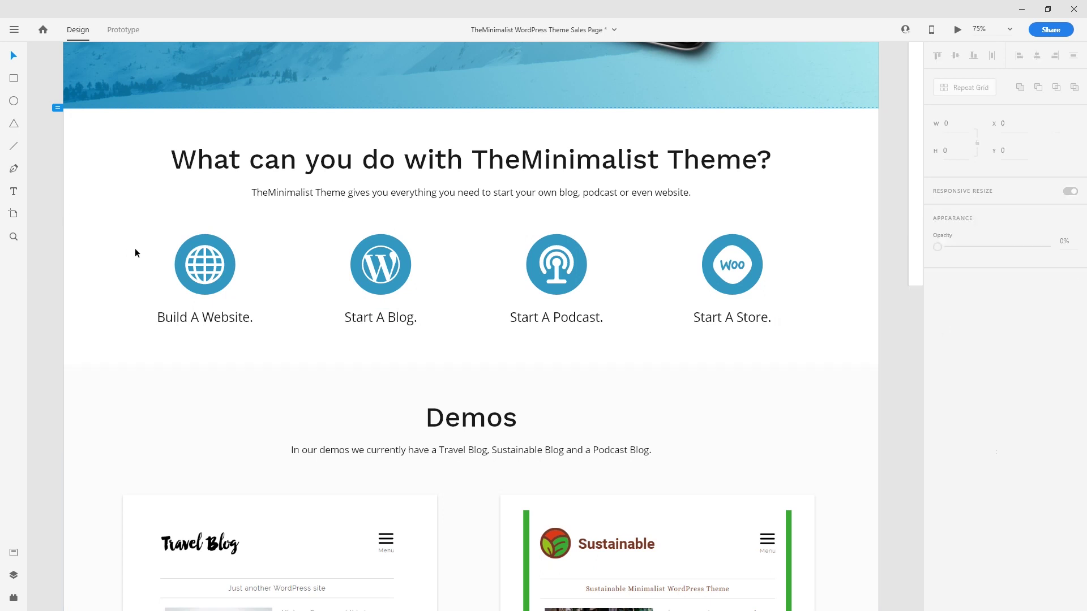
{"action": "left_click", "coordinate": [1021, 9]}
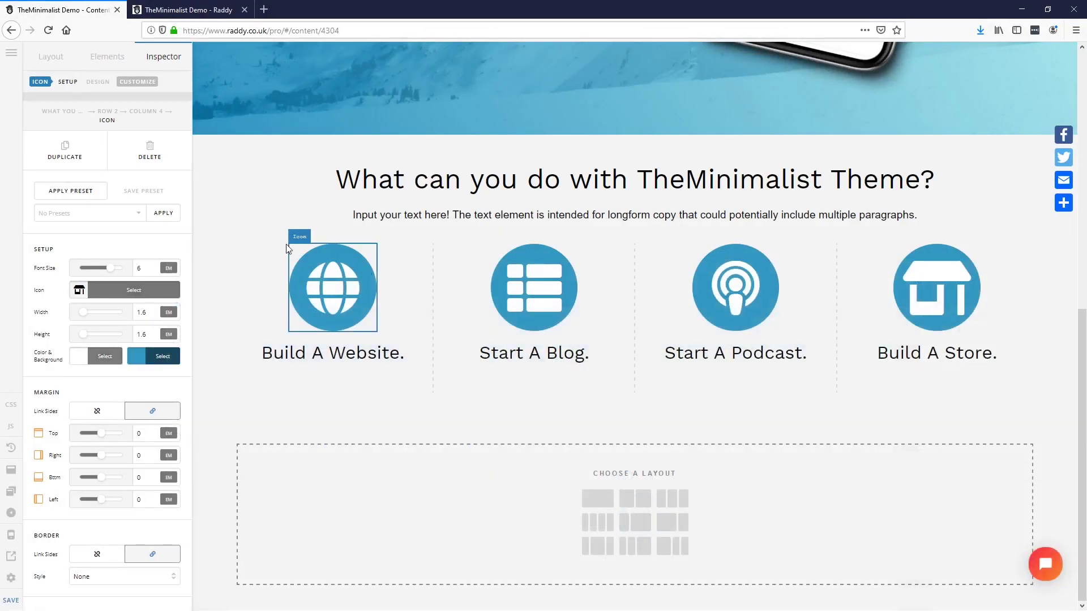
Step: Set the What You Can Do section's background to white
{"action": "left_click", "coordinate": [204, 164]}
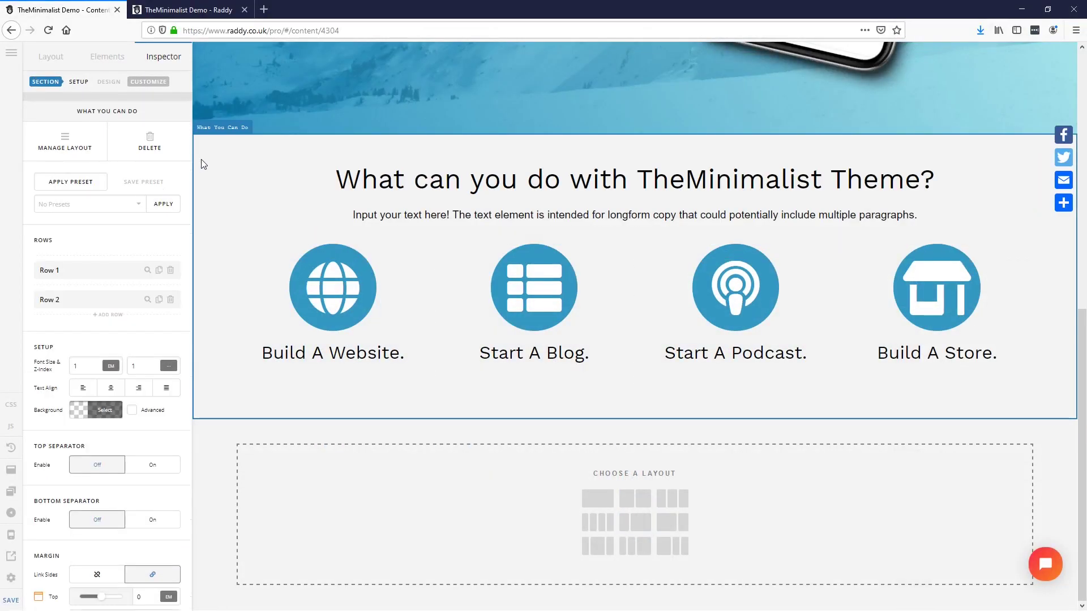
{"action": "left_click", "coordinate": [102, 411]}
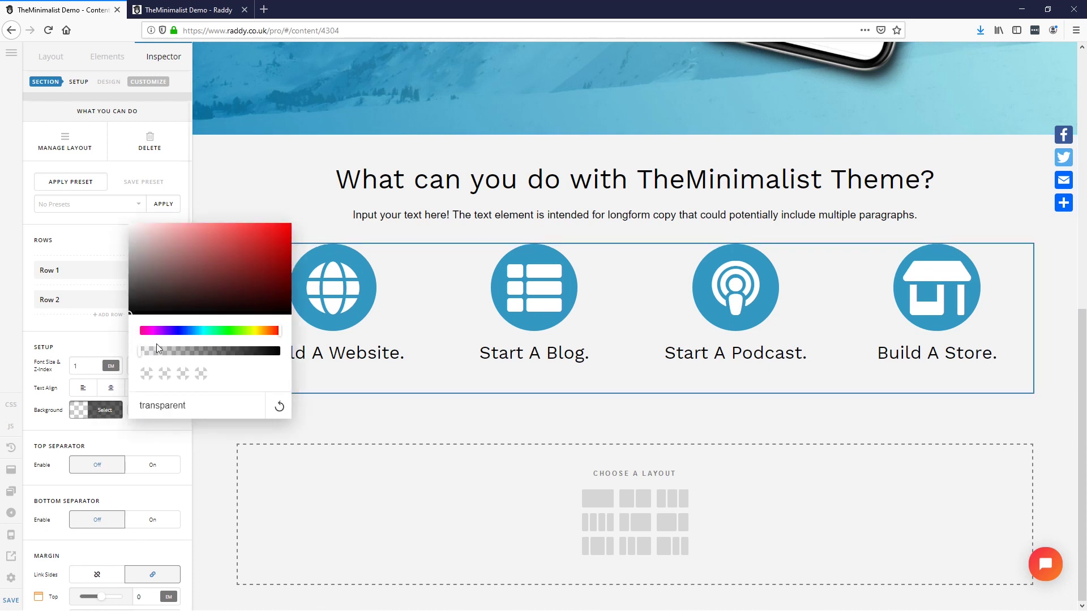
{"action": "mouse_move", "coordinate": [158, 258]}
{"action": "left_mouse_down"}
{"action": "mouse_move", "coordinate": [108, 203]}
{"action": "mouse_move", "coordinate": [102, 230]}
{"action": "left_mouse_up"}
{"action": "left_click", "coordinate": [102, 231]}
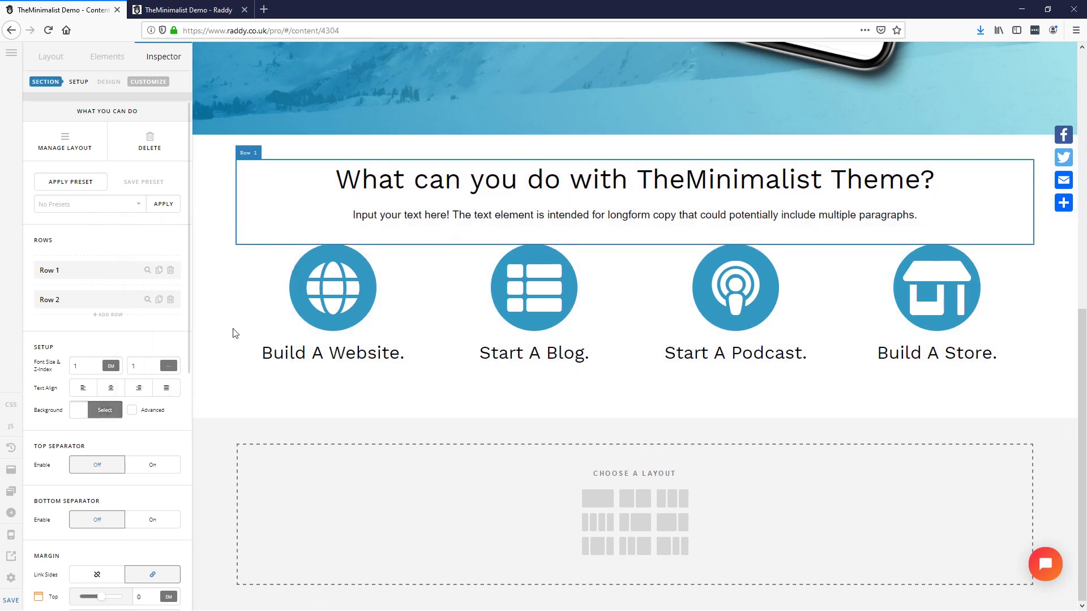
Step: Give the empty Section 3 below a #FBFBFB background
{"action": "left_click", "coordinate": [219, 430]}
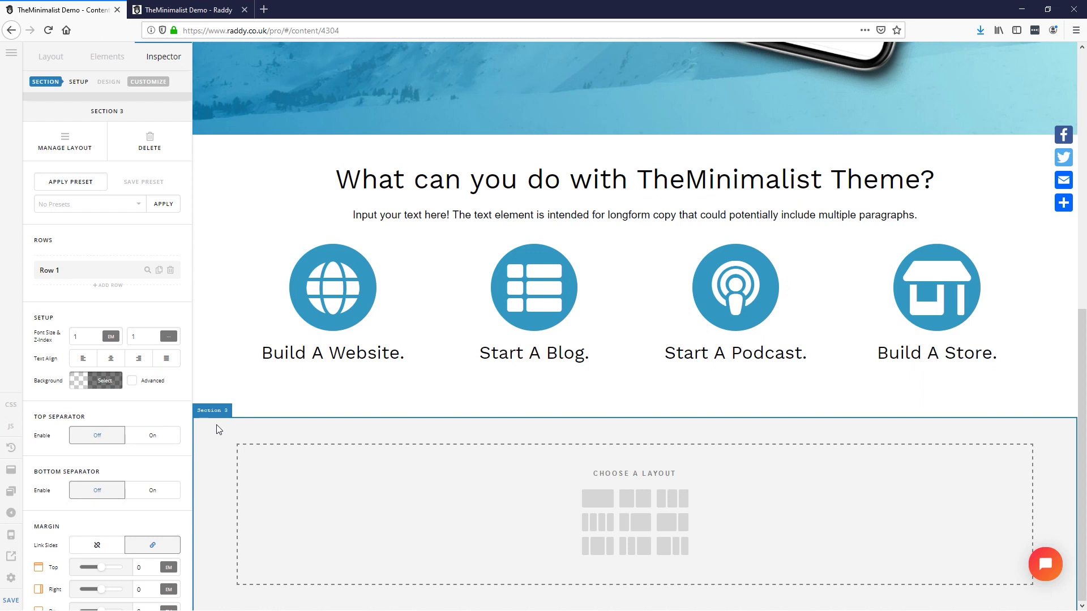
{"action": "left_click", "coordinate": [100, 381]}
{"action": "double_click", "coordinate": [204, 376]}
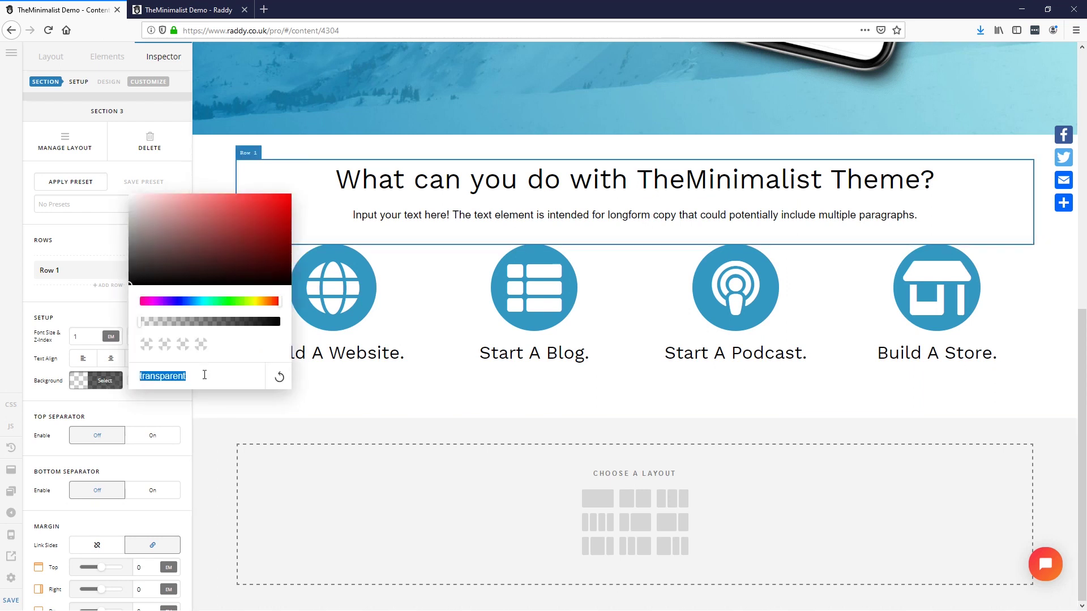
{"action": "type", "text": "#FBFBFB"}
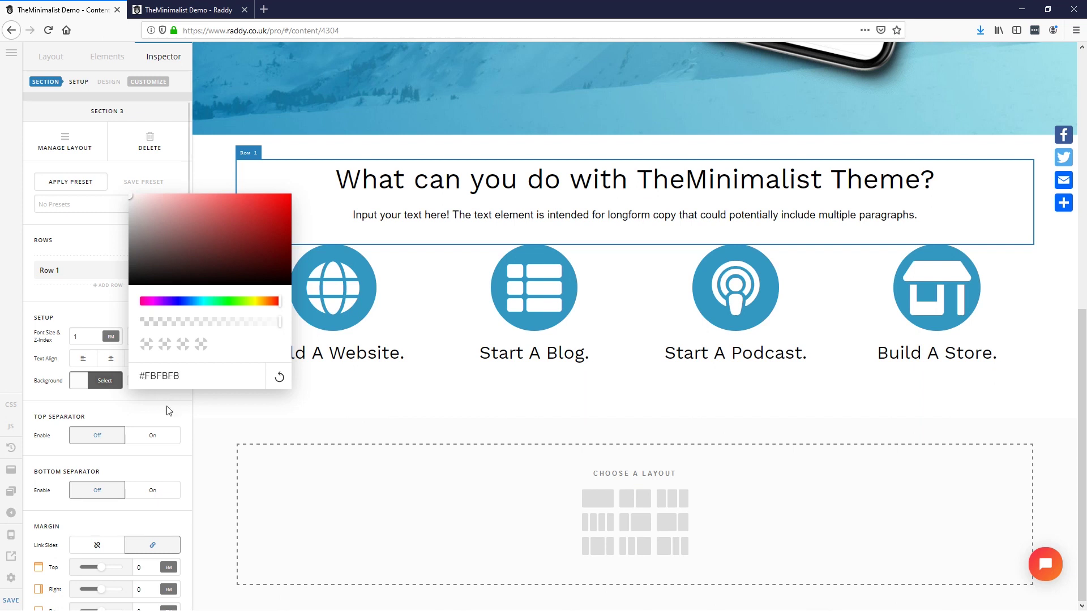
{"action": "left_click", "coordinate": [172, 410]}
{"action": "key", "text": "alt+Tab"}
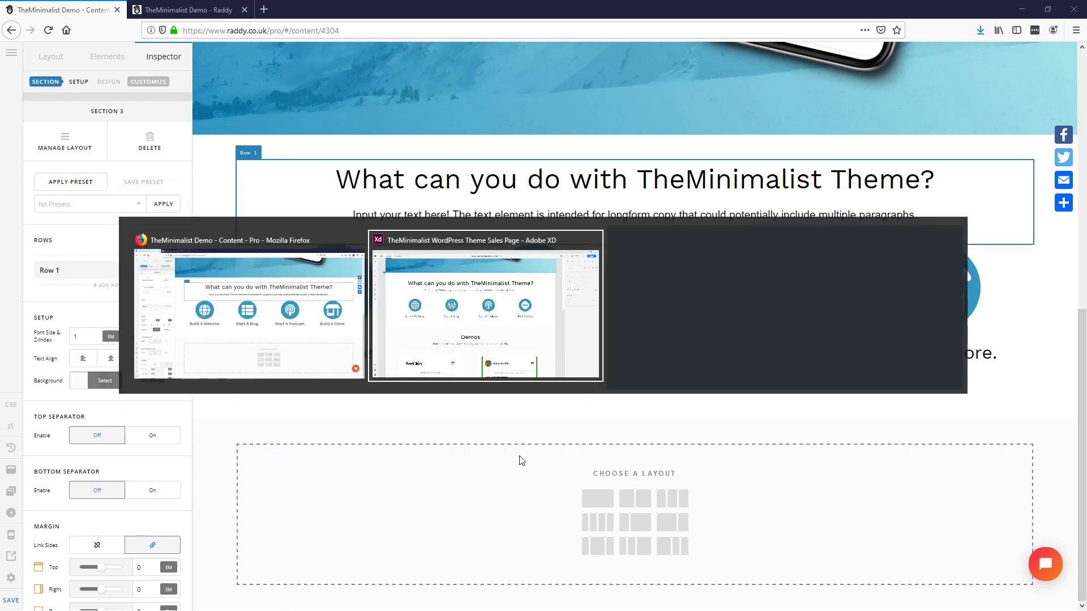
Step: Review the Demos heading and paragraph in the XD mockup, then duplicate the 'What can you do' headline in Pro
{"action": "scroll", "coordinate": [493, 464], "scroll_direction": "up", "scroll_amount": 3}
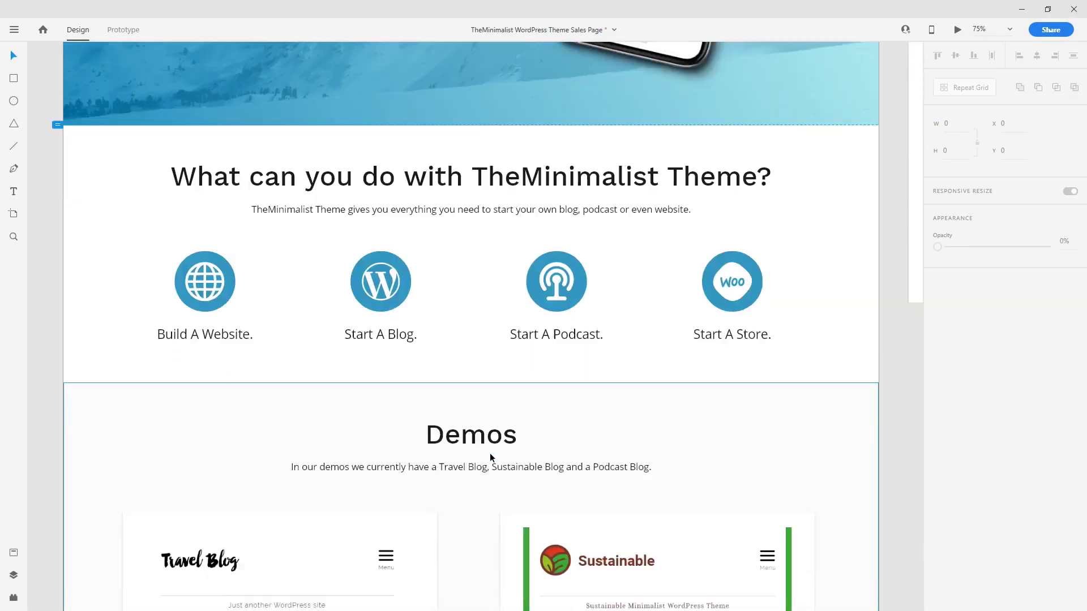
{"action": "scroll", "coordinate": [473, 456], "scroll_direction": "down", "scroll_amount": 8}
{"action": "scroll", "coordinate": [473, 442], "scroll_direction": "up", "scroll_amount": 6}
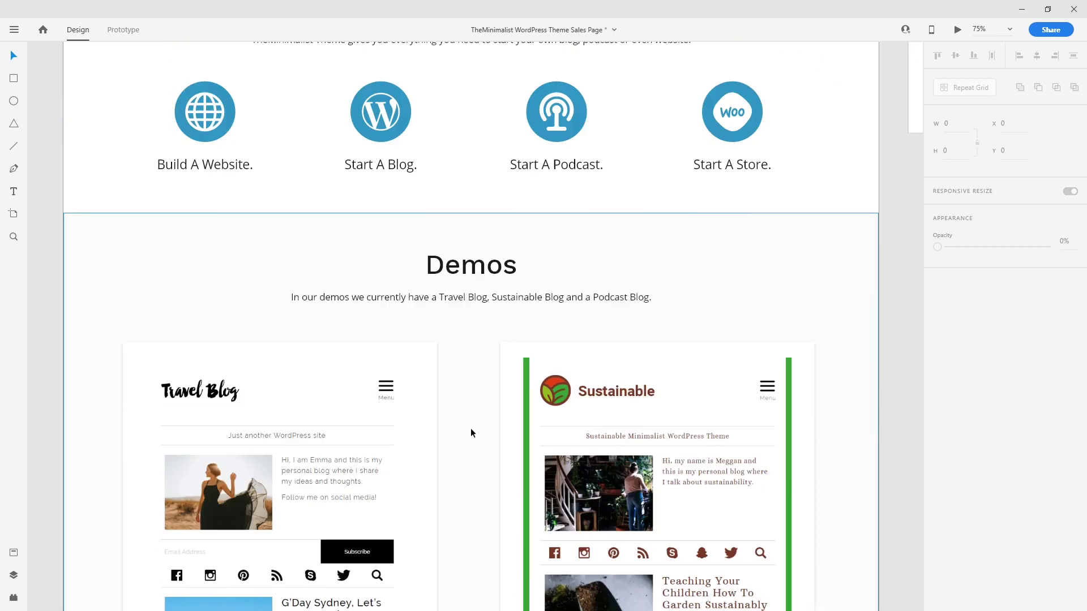
{"action": "scroll", "coordinate": [447, 309], "scroll_direction": "down", "scroll_amount": 3}
{"action": "left_click", "coordinate": [446, 303]}
{"action": "left_click", "coordinate": [453, 331]}
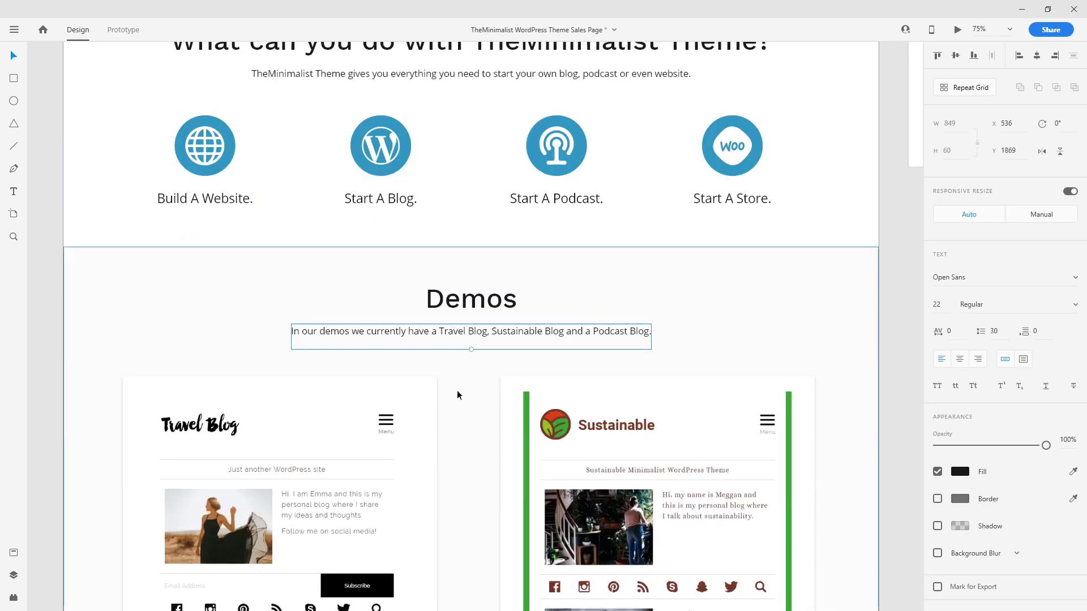
{"action": "scroll", "coordinate": [456, 376], "scroll_direction": "down", "scroll_amount": 3}
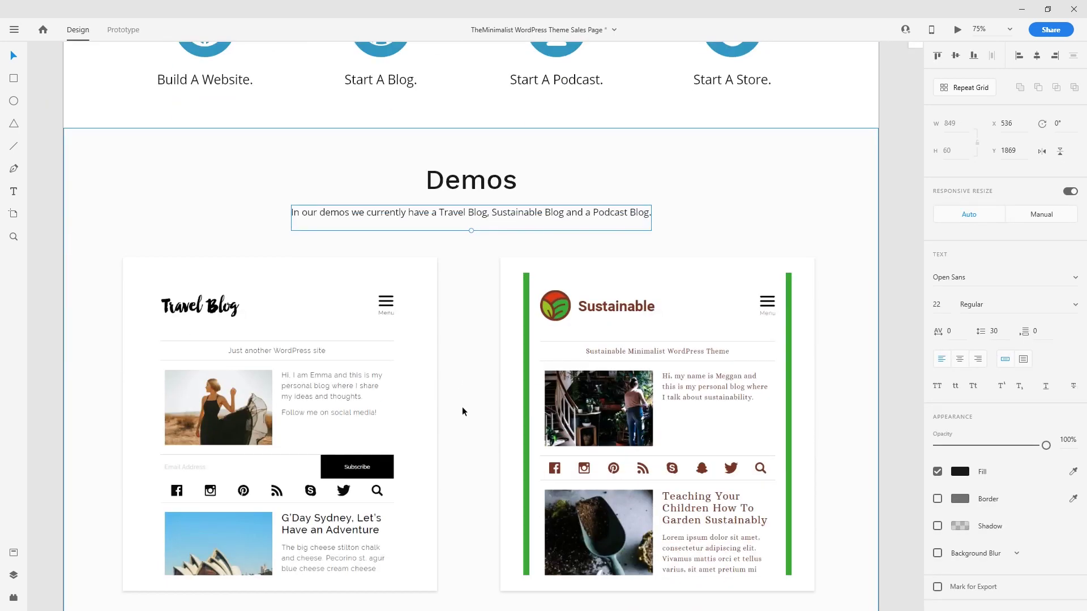
{"action": "double_click", "coordinate": [467, 179]}
{"action": "double_click", "coordinate": [485, 213]}
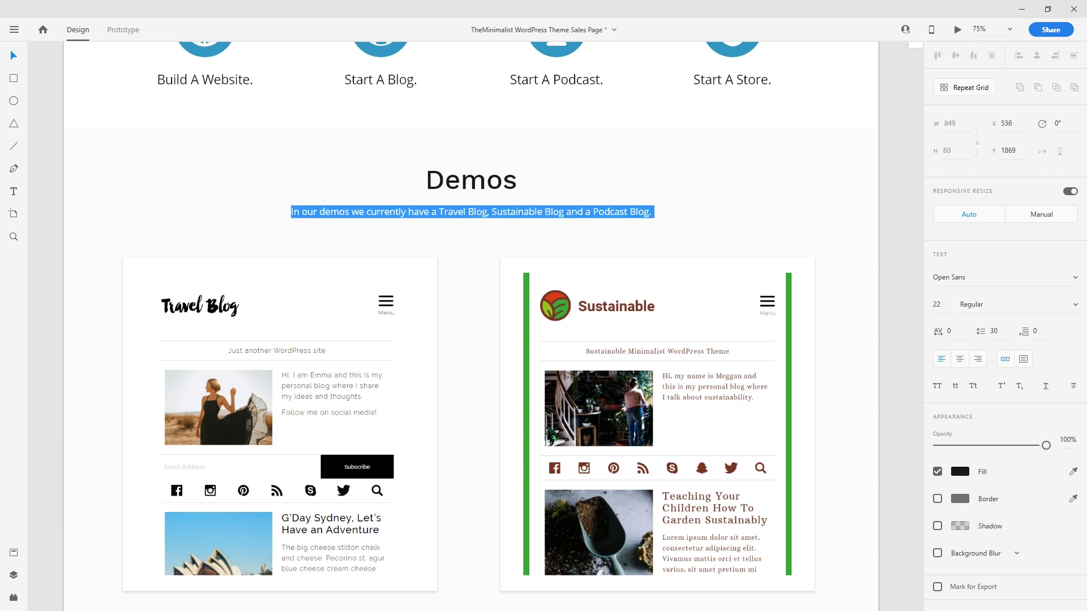
{"action": "key", "text": "alt+Tab"}
{"action": "left_click", "coordinate": [65, 148]}
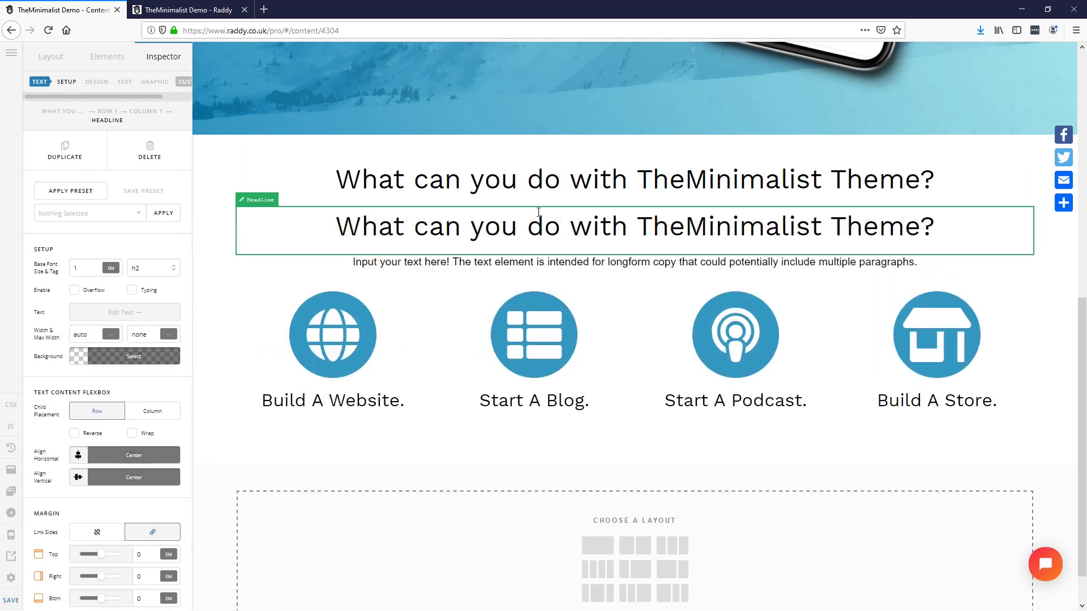
Step: Give Section 3 a single-column row and move the duplicated headline into it
{"action": "left_click", "coordinate": [600, 550]}
{"action": "left_click_drag", "start_coordinate": [539, 186], "coordinate": [556, 546]}
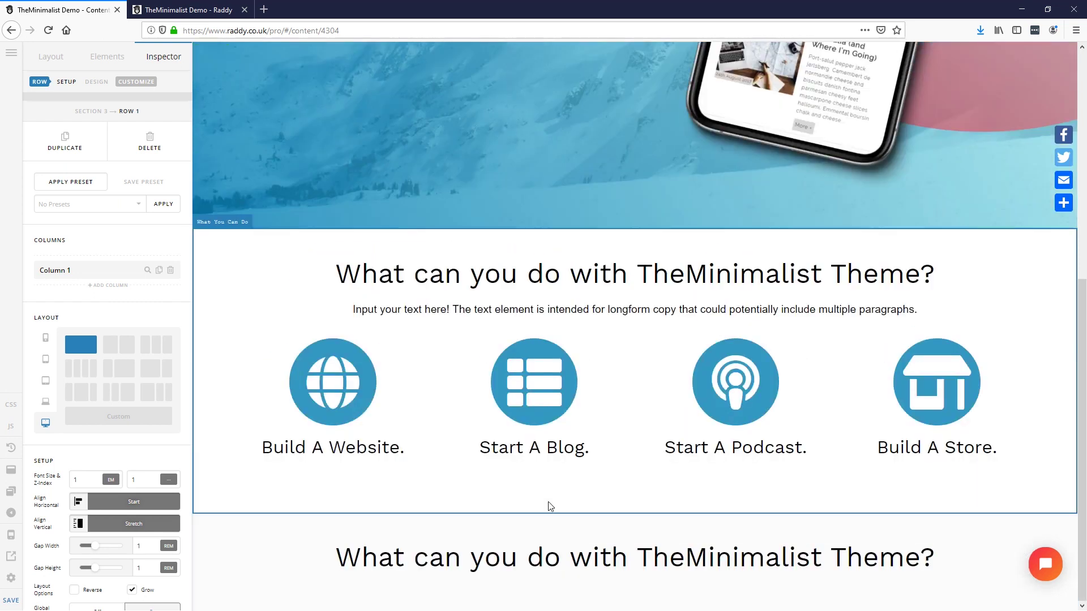
{"action": "left_click", "coordinate": [51, 56]}
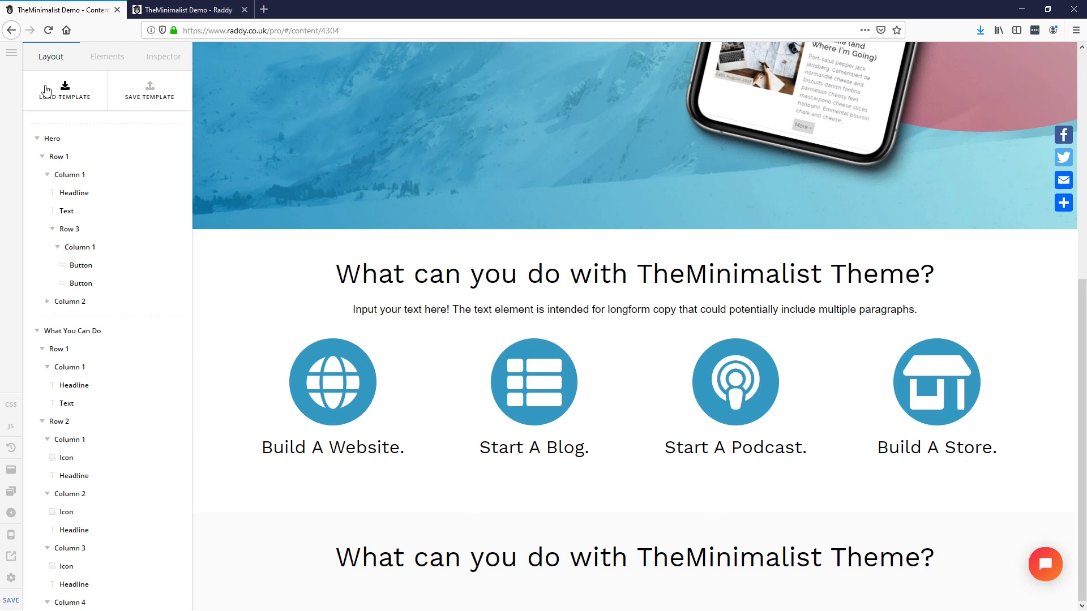
{"action": "left_click", "coordinate": [37, 138]}
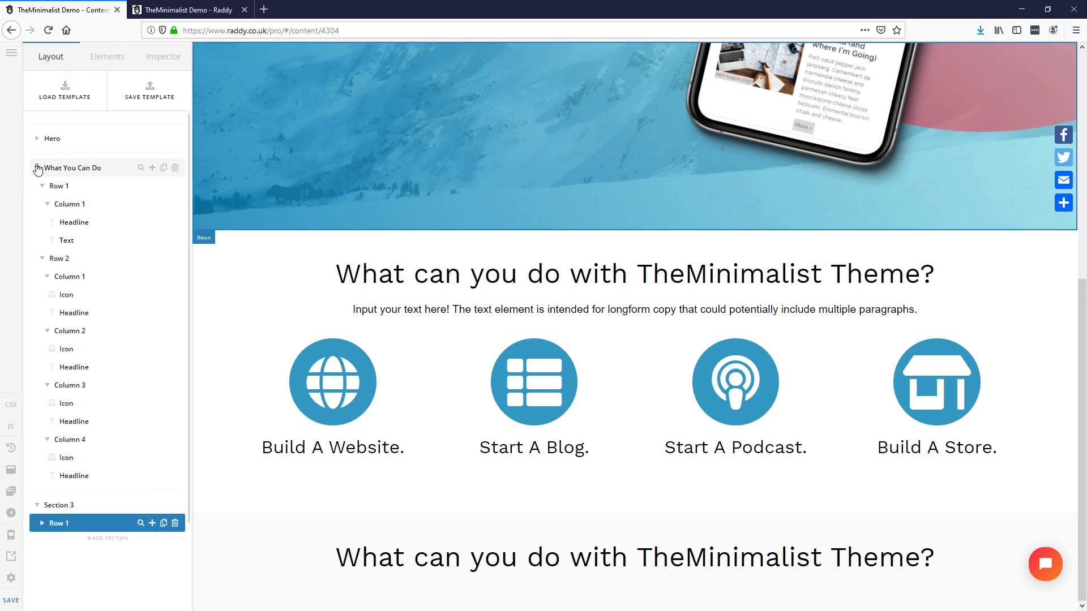
{"action": "left_click", "coordinate": [36, 166]}
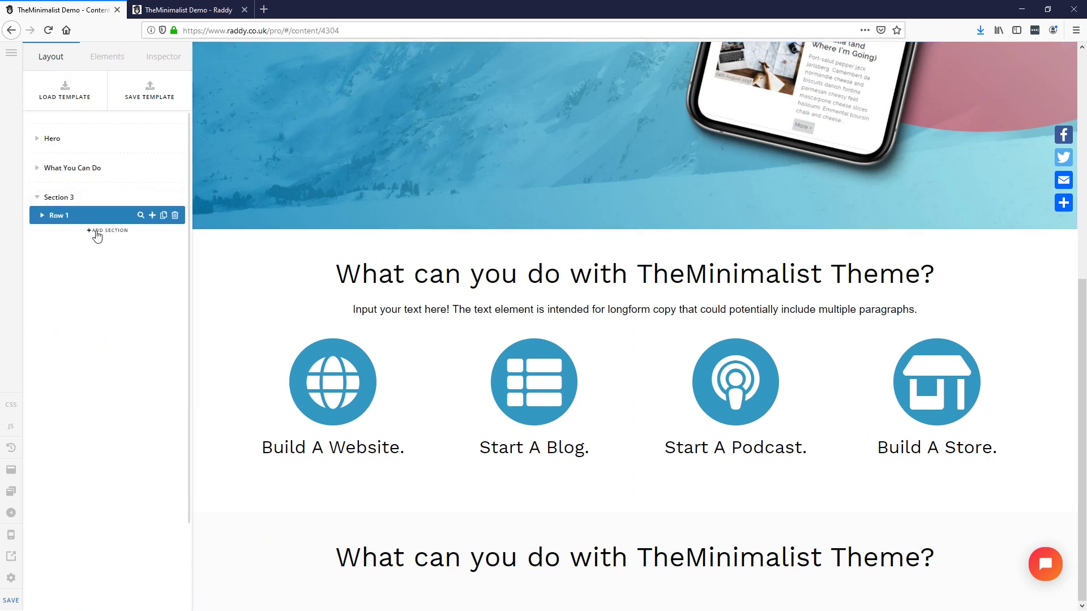
Step: Add an empty Section 4 below and retype the copied headline as 'Demos'
{"action": "left_click", "coordinate": [96, 231]}
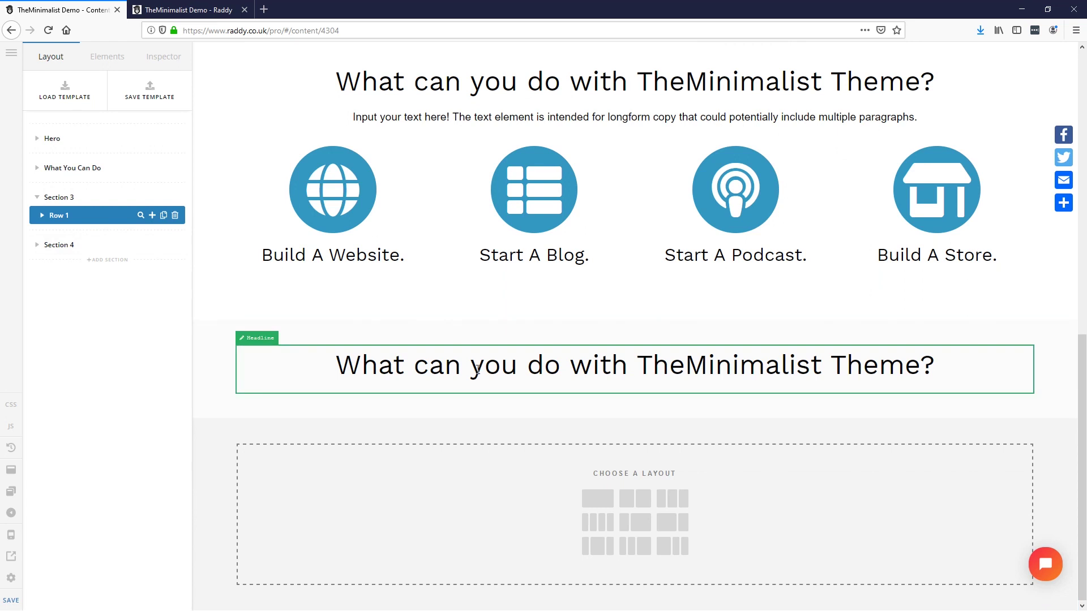
{"action": "left_click", "coordinate": [477, 370]}
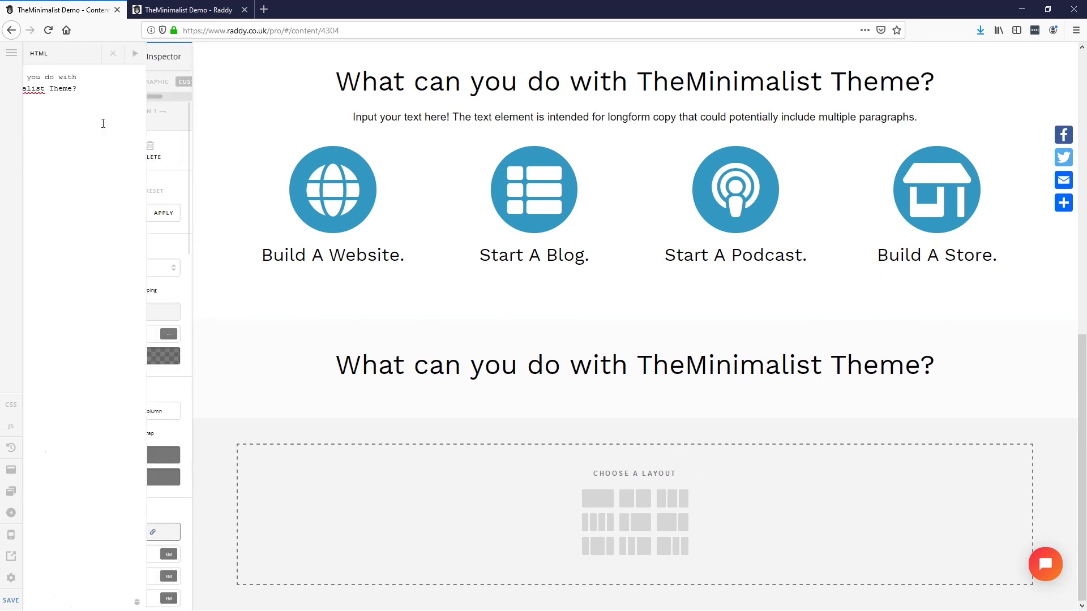
{"action": "type", "text": "Demos"}
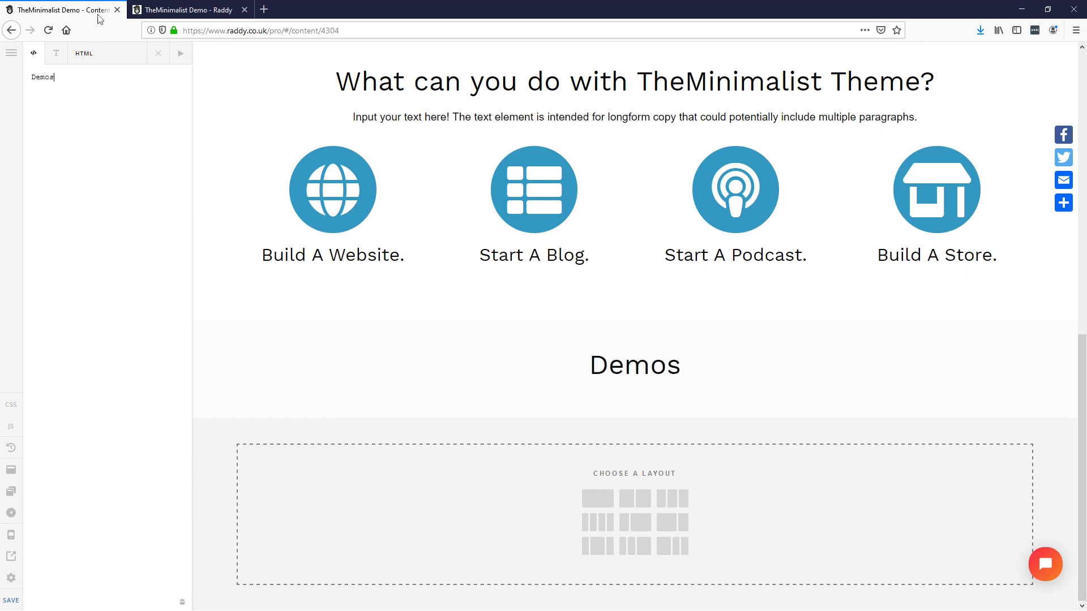
Step: Add a copy of the subtitle under Demos containing the sentence listing the three demo blogs
{"action": "left_click", "coordinate": [157, 54]}
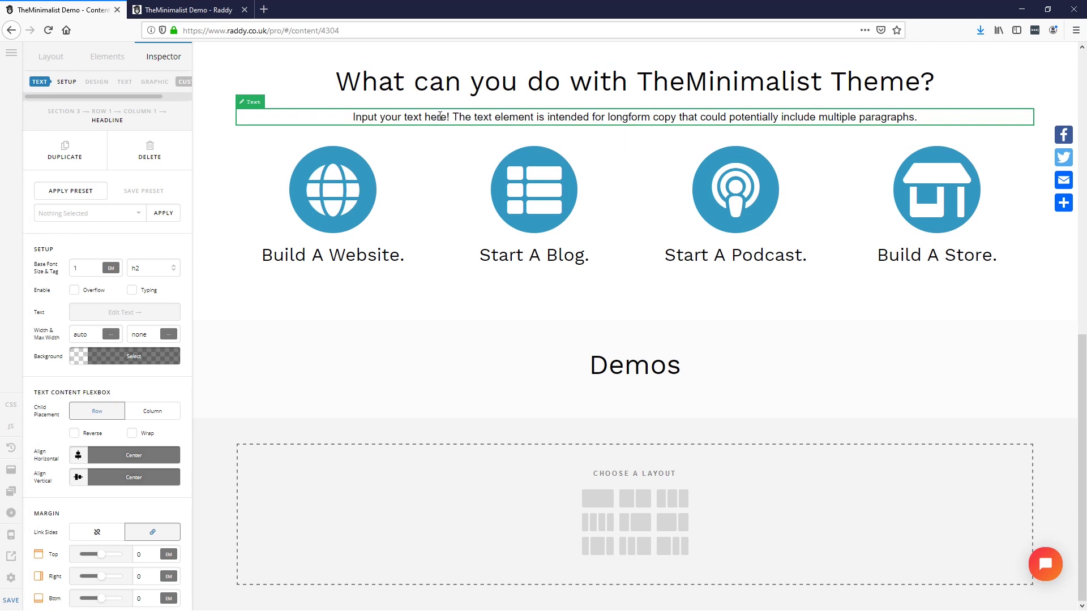
{"action": "left_click", "coordinate": [364, 120]}
{"action": "left_click", "coordinate": [74, 149]}
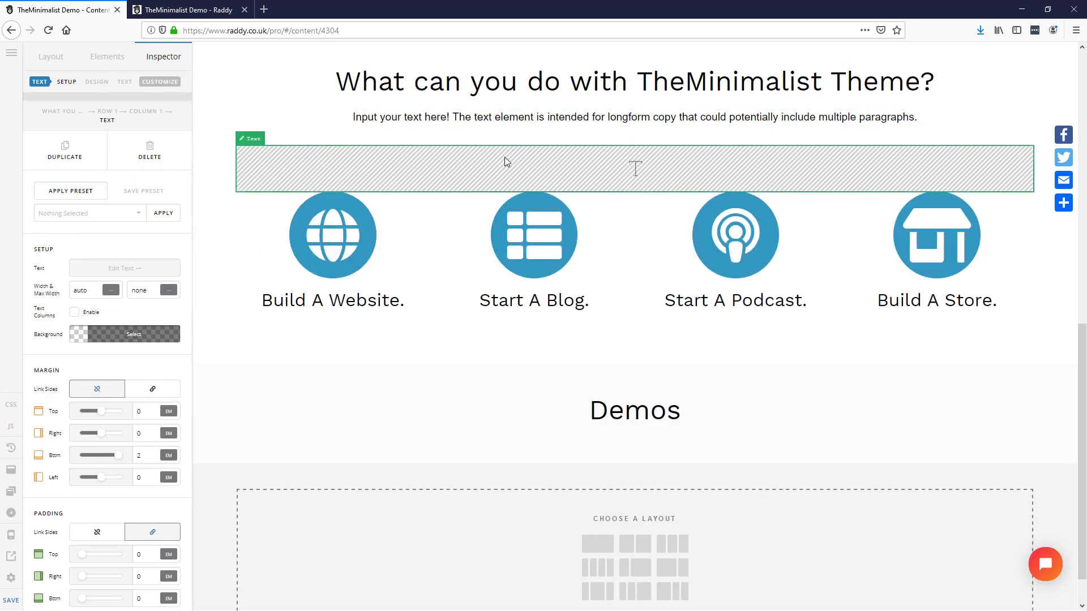
{"action": "left_click_drag", "start_coordinate": [507, 158], "coordinate": [616, 425]}
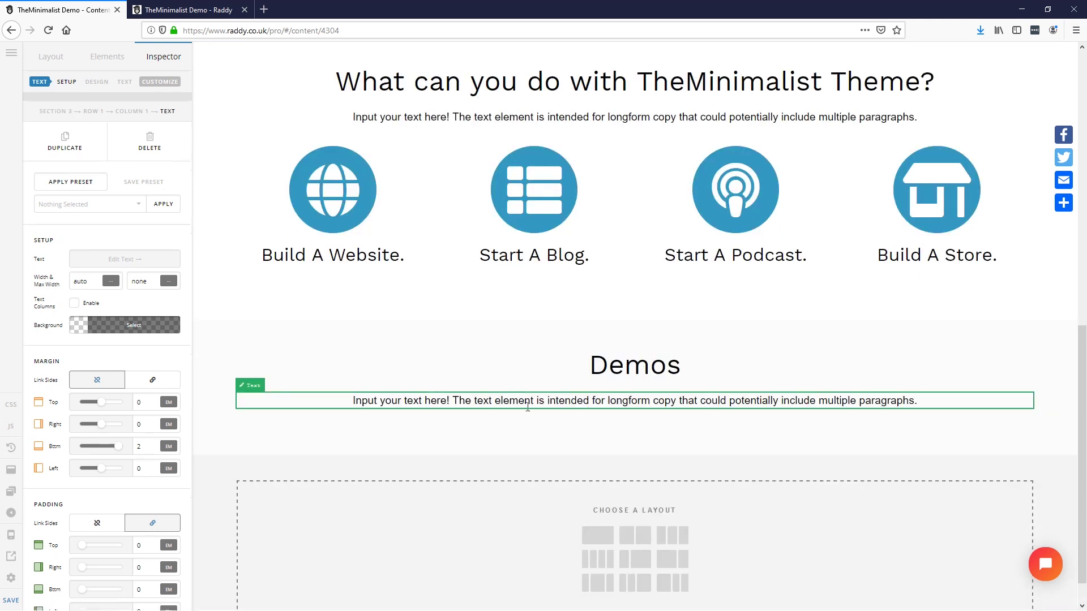
{"action": "left_click", "coordinate": [124, 268]}
{"action": "key", "text": "ctrl+a"}
{"action": "type", "text": "In our demos we currently have a Travel Blog, Sustainable Blog and a Podcast Blog."}
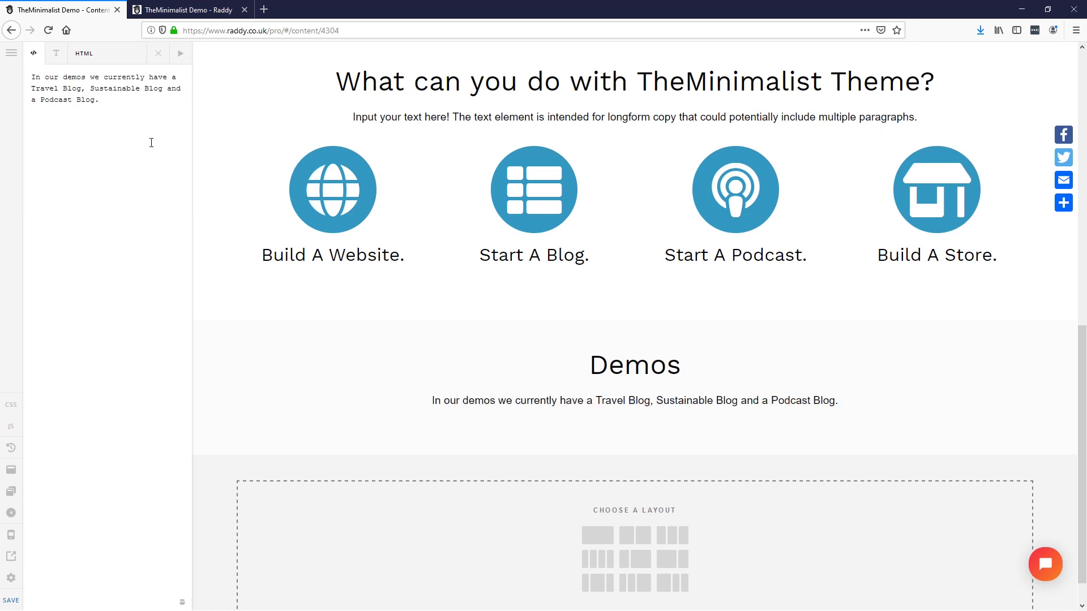
Step: Replace the What can you do placeholder subtitle with the intro sentence from the XD design
{"action": "key", "text": "alt+Tab"}
{"action": "key", "text": "Escape"}
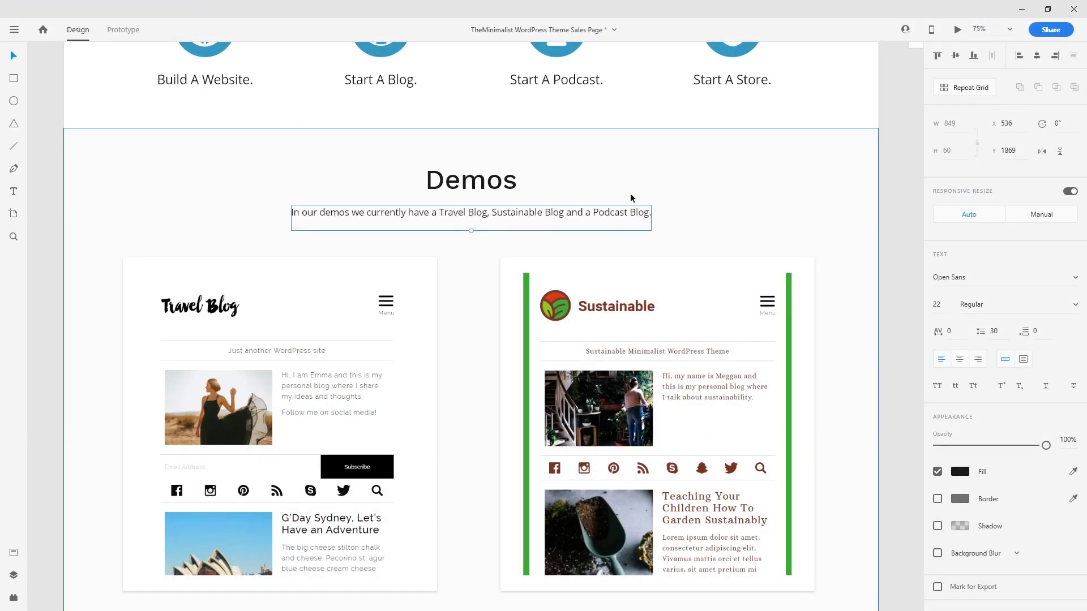
{"action": "scroll", "coordinate": [603, 280], "scroll_direction": "up", "scroll_amount": 5}
{"action": "double_click", "coordinate": [465, 227]}
{"action": "key", "text": "ctrl+c"}
{"action": "left_click", "coordinate": [1023, 12]}
{"action": "left_click", "coordinate": [498, 117]}
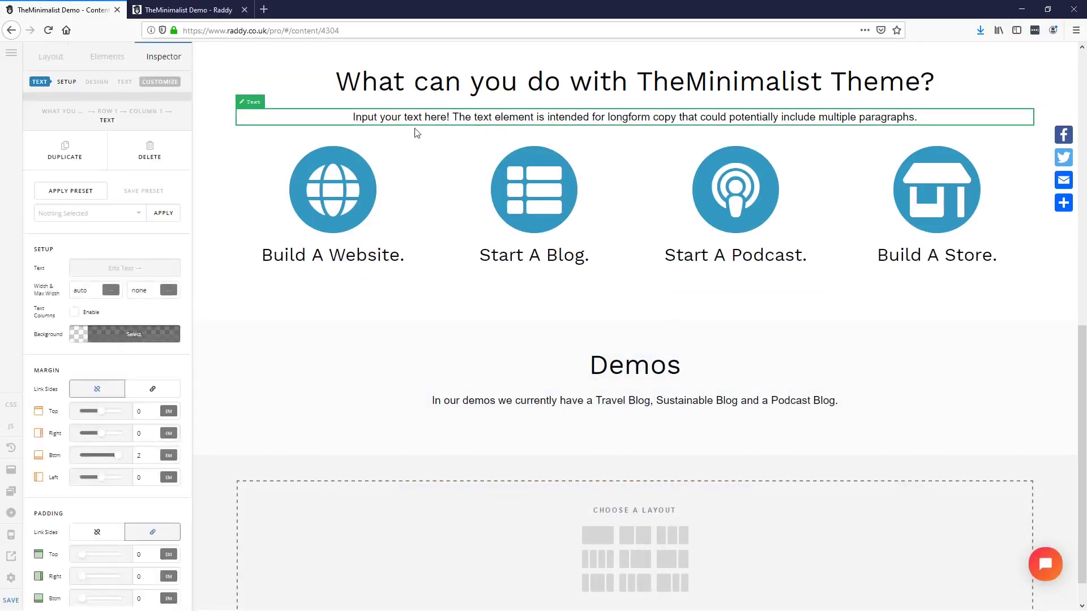
{"action": "left_click", "coordinate": [109, 271]}
{"action": "key", "text": "ctrl+a"}
{"action": "key", "text": "ctrl+v"}
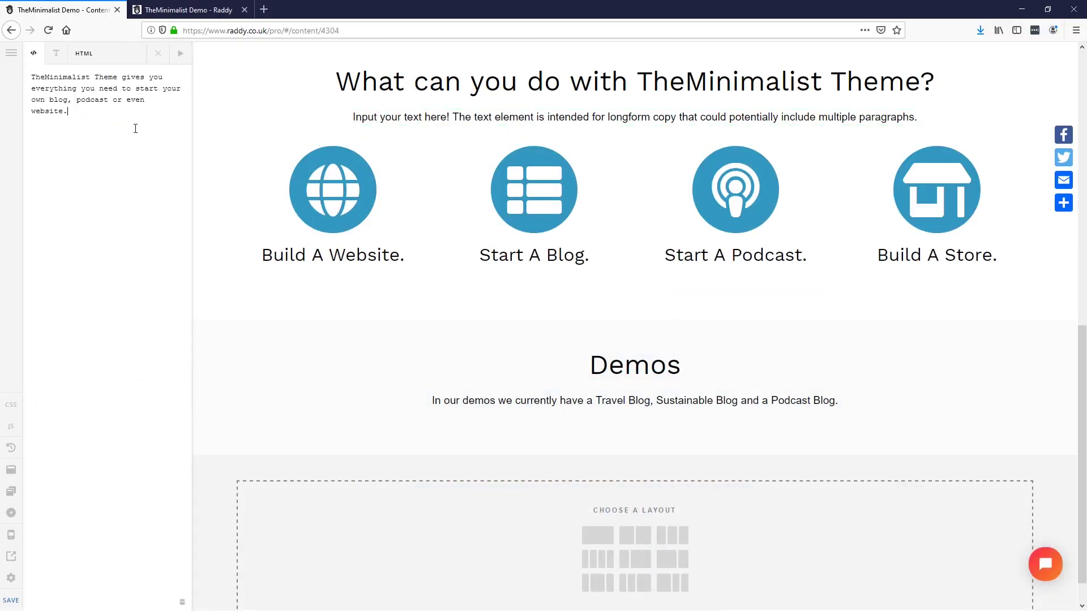
{"action": "left_click", "coordinate": [158, 54]}
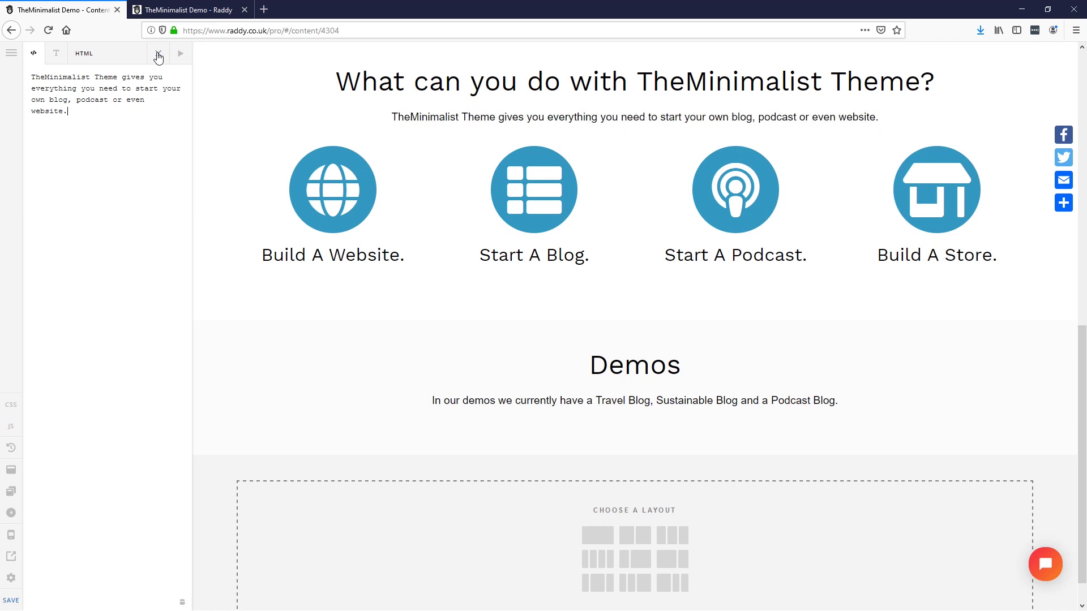
{"action": "scroll", "coordinate": [486, 407], "scroll_direction": "down", "scroll_amount": 1}
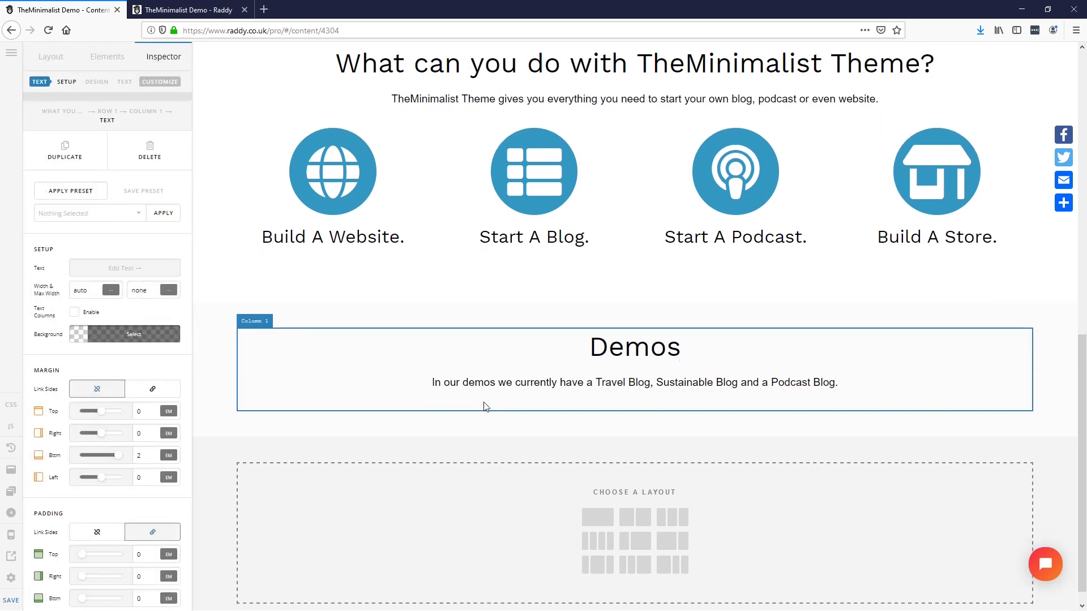
{"action": "scroll", "coordinate": [485, 407], "scroll_direction": "down", "scroll_amount": 1}
{"action": "key", "text": "alt+Tab"}
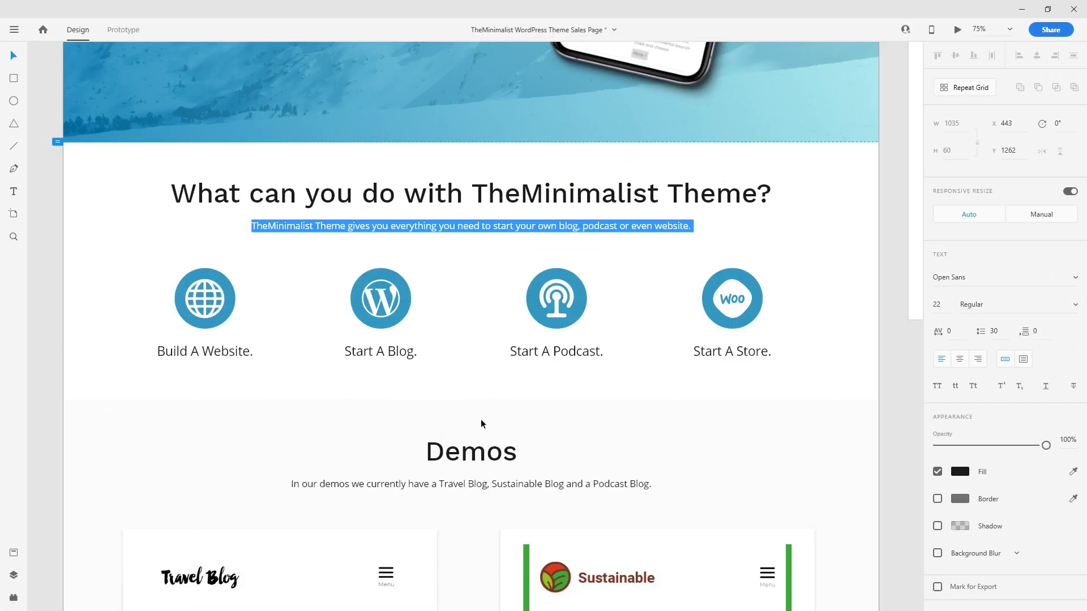
{"action": "left_click", "coordinate": [481, 422]}
{"action": "scroll", "coordinate": [480, 422], "scroll_direction": "down", "scroll_amount": 8}
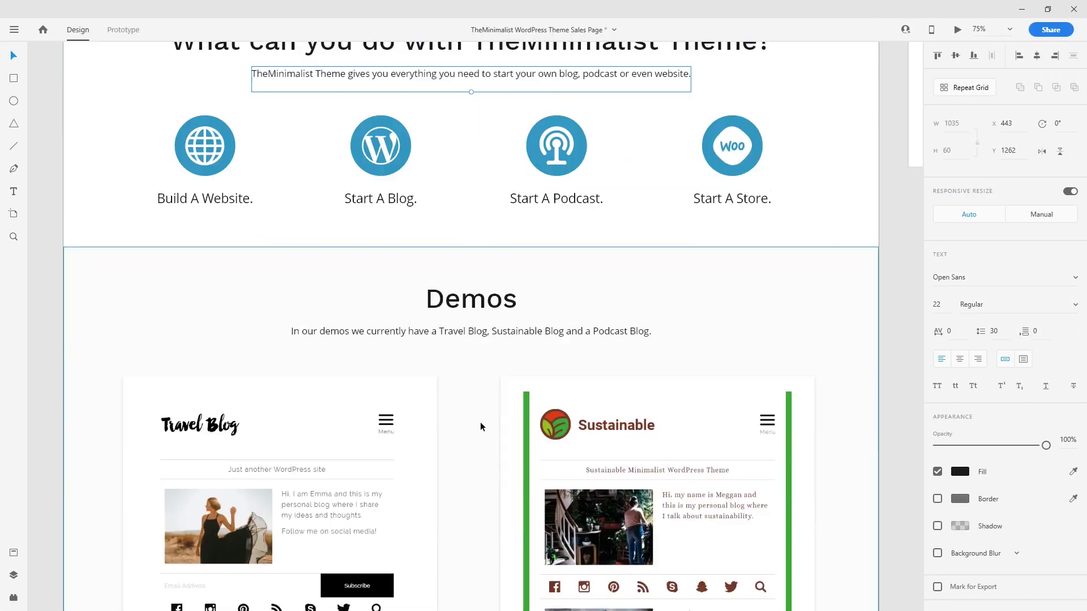
{"action": "left_click", "coordinate": [418, 356]}
{"action": "left_click", "coordinate": [572, 352]}
{"action": "scroll", "coordinate": [575, 353], "scroll_direction": "up", "scroll_amount": 2}
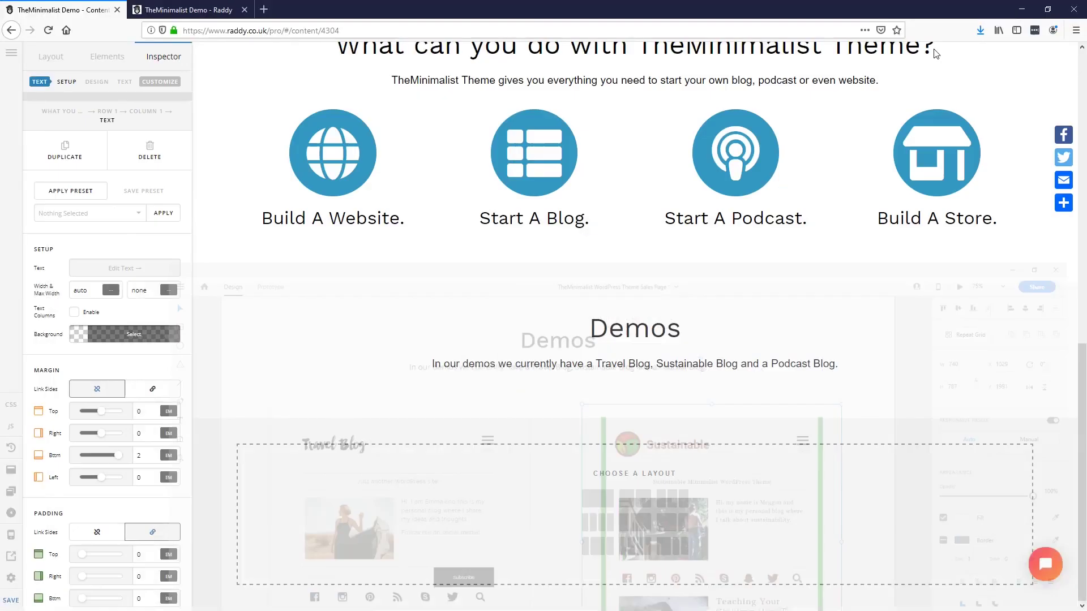
{"action": "left_click", "coordinate": [1021, 10]}
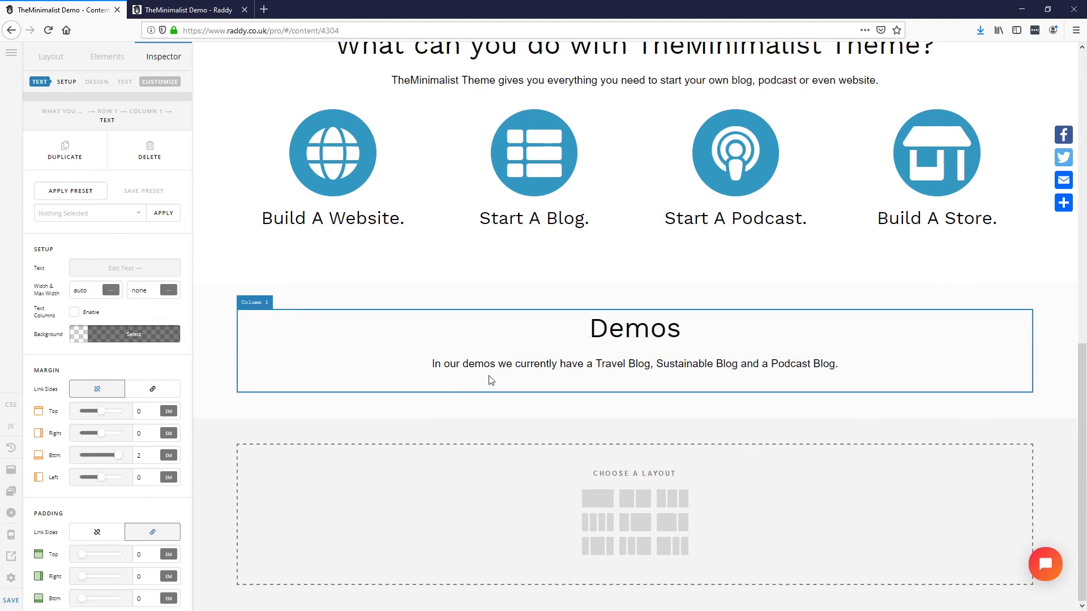
Step: Add Row 2 to Section 3 from the layout tree and give it a two-column layout
{"action": "left_click", "coordinate": [308, 383]}
{"action": "left_click", "coordinate": [71, 110]}
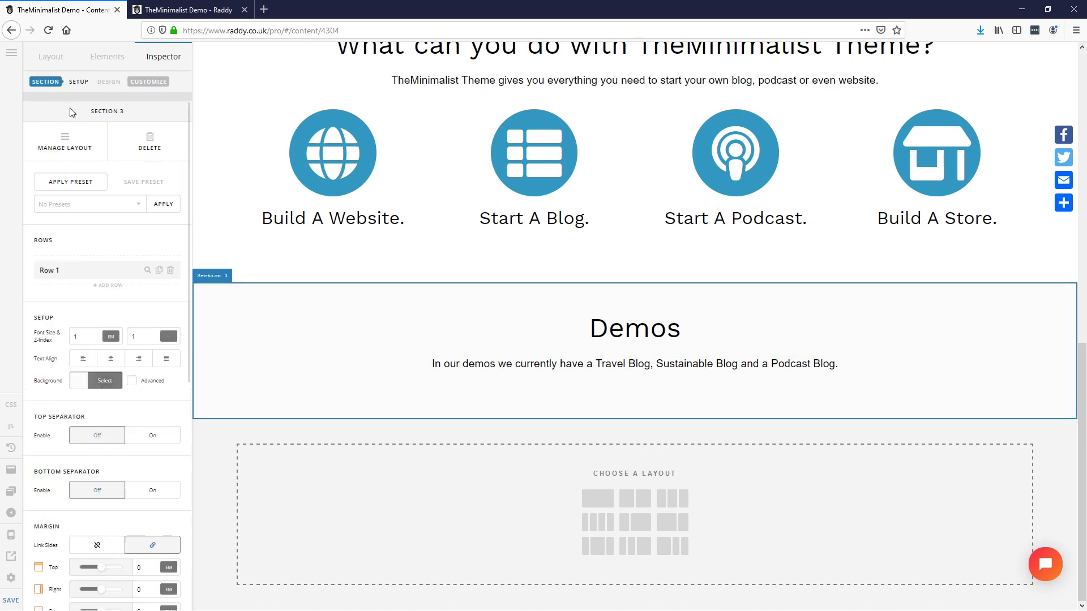
{"action": "left_click", "coordinate": [51, 57]}
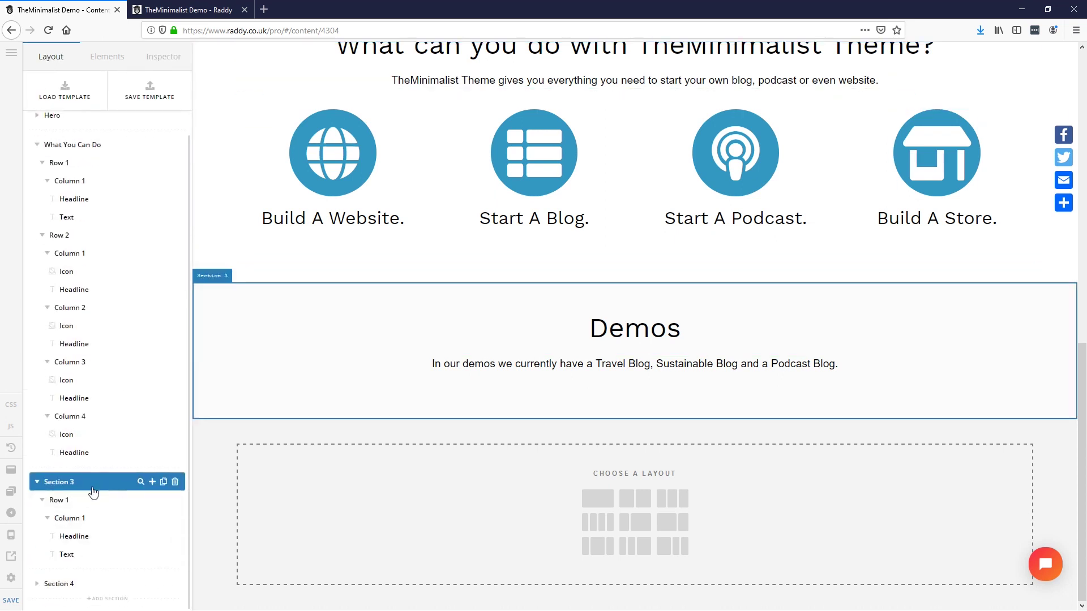
{"action": "left_click", "coordinate": [42, 500]}
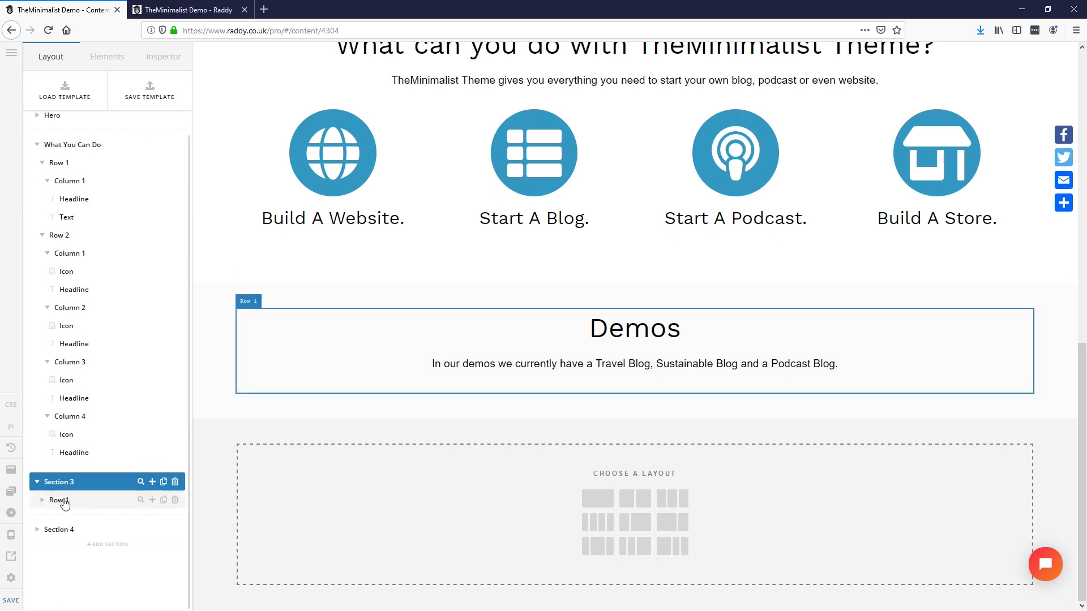
{"action": "left_click", "coordinate": [152, 482]}
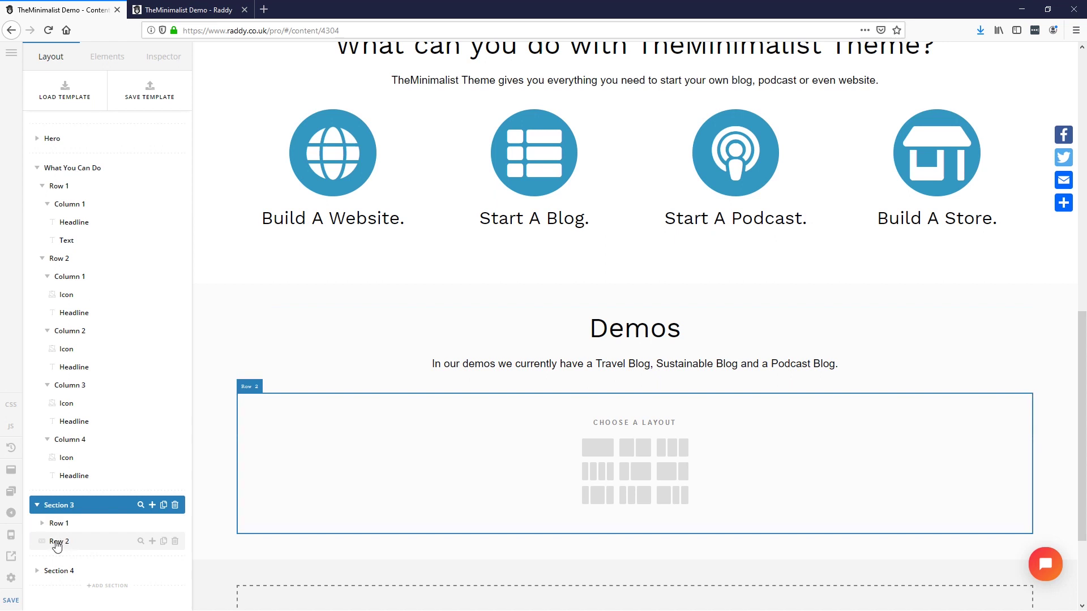
{"action": "left_click", "coordinate": [57, 544]}
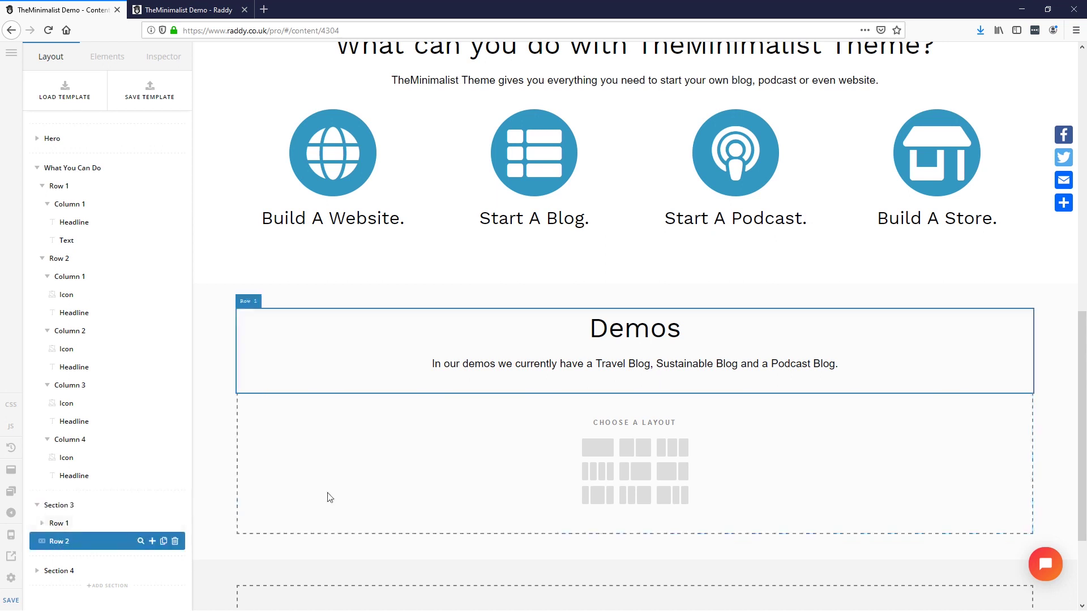
{"action": "left_click", "coordinate": [637, 450]}
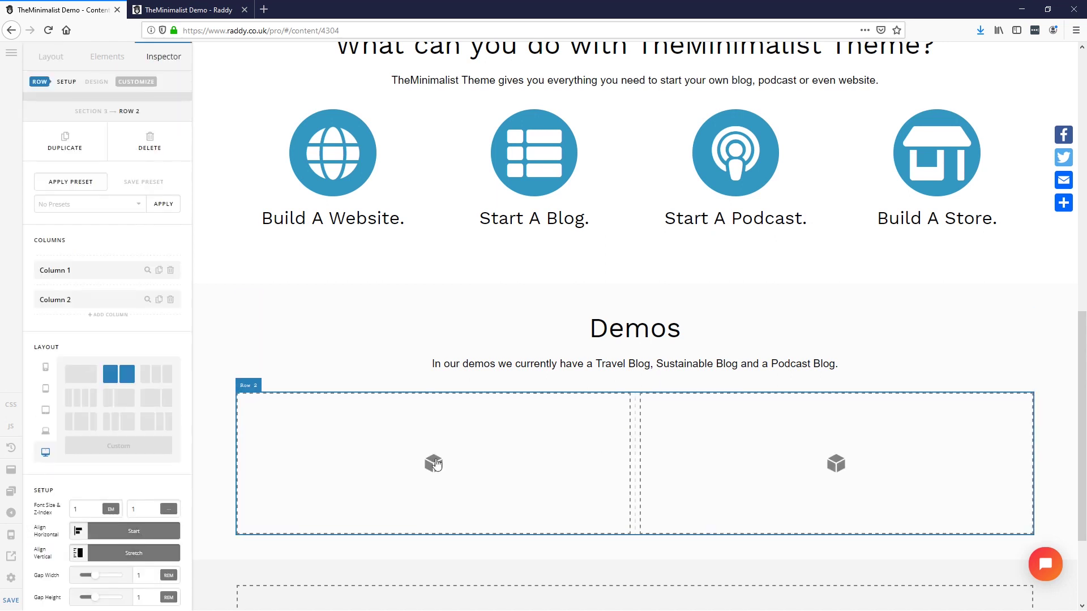
Step: Place an image in the left Demos column showing the Travel Blog screenshot
{"action": "left_click", "coordinate": [107, 57]}
{"action": "type", "text": "img"}
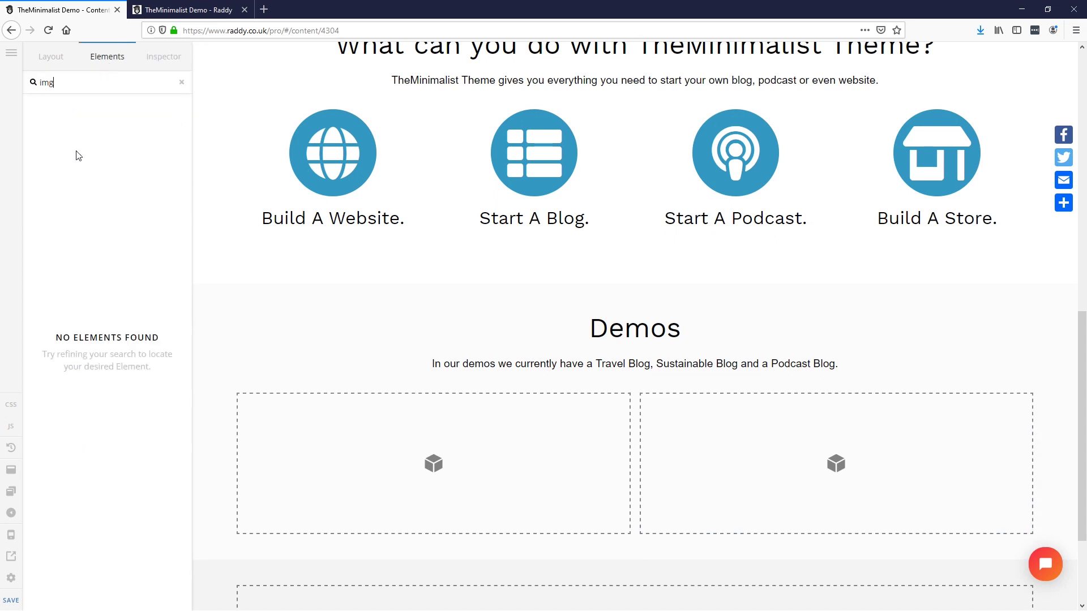
{"action": "key", "text": "BackSpace"}
{"action": "left_click_drag", "start_coordinate": [89, 128], "coordinate": [432, 475]}
{"action": "left_click", "coordinate": [126, 391]}
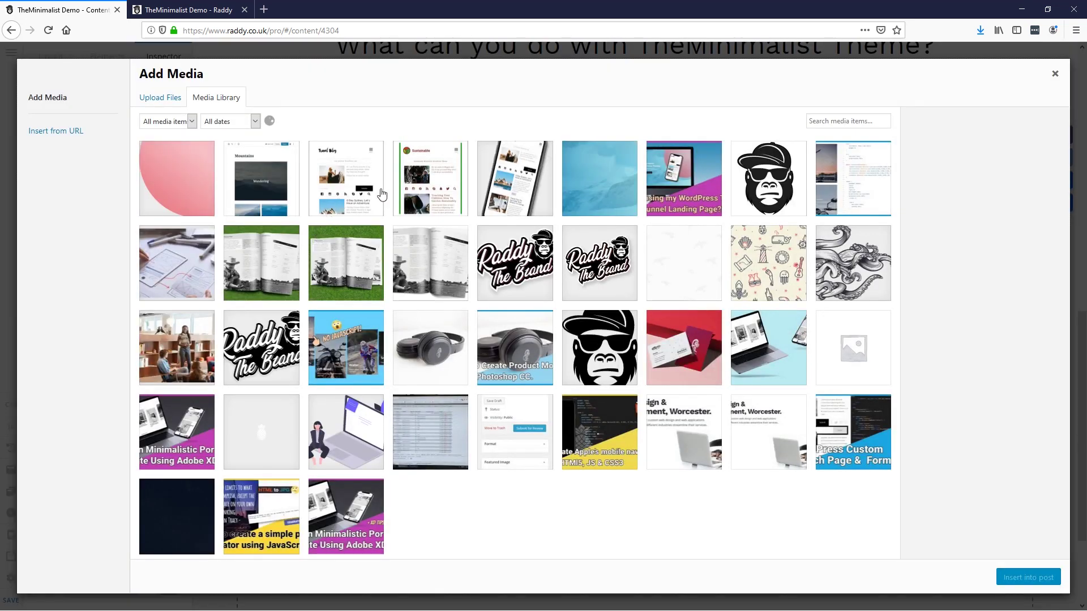
{"action": "left_click", "coordinate": [352, 184]}
{"action": "left_click", "coordinate": [1022, 579]}
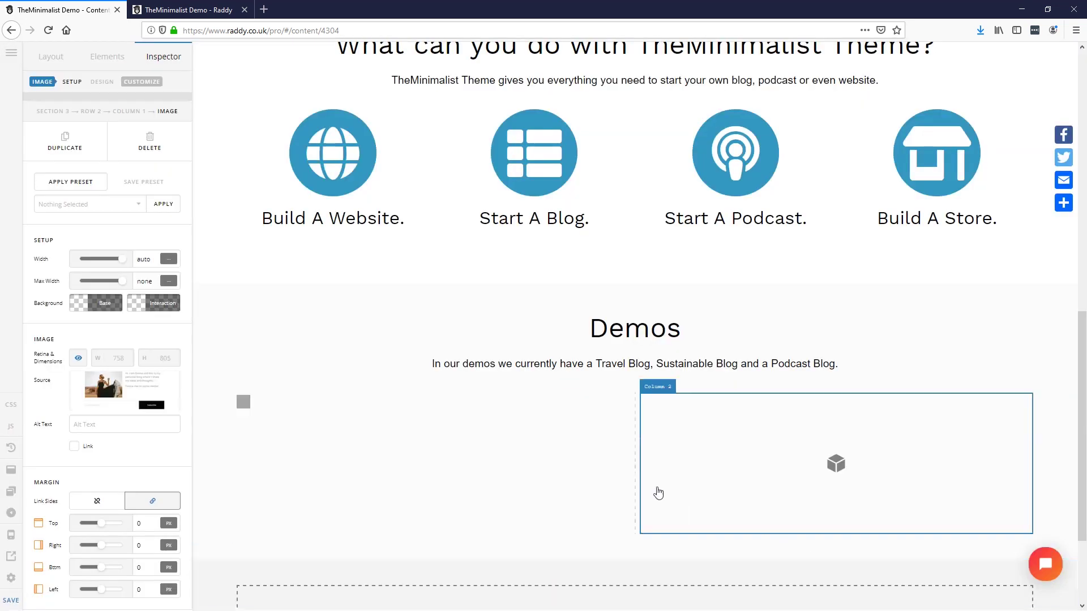
Step: Give the hero phone image the alt text 'Minimalist WordPress Theme Demo'
{"action": "left_click", "coordinate": [115, 426]}
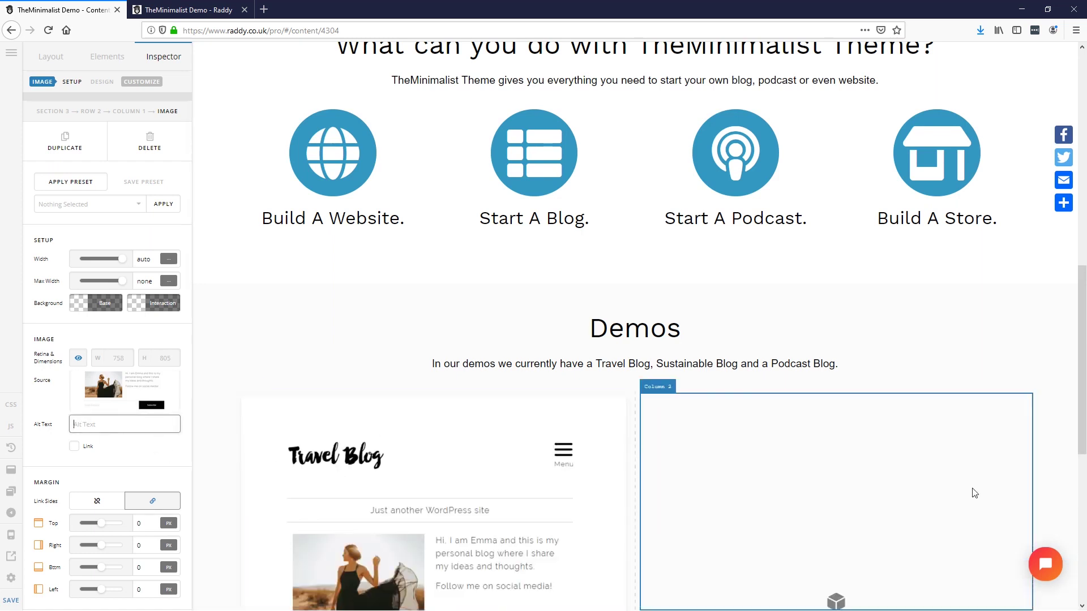
{"action": "scroll", "coordinate": [973, 492], "scroll_direction": "up", "scroll_amount": 10}
{"action": "left_click", "coordinate": [841, 278]}
{"action": "left_click", "coordinate": [138, 426]}
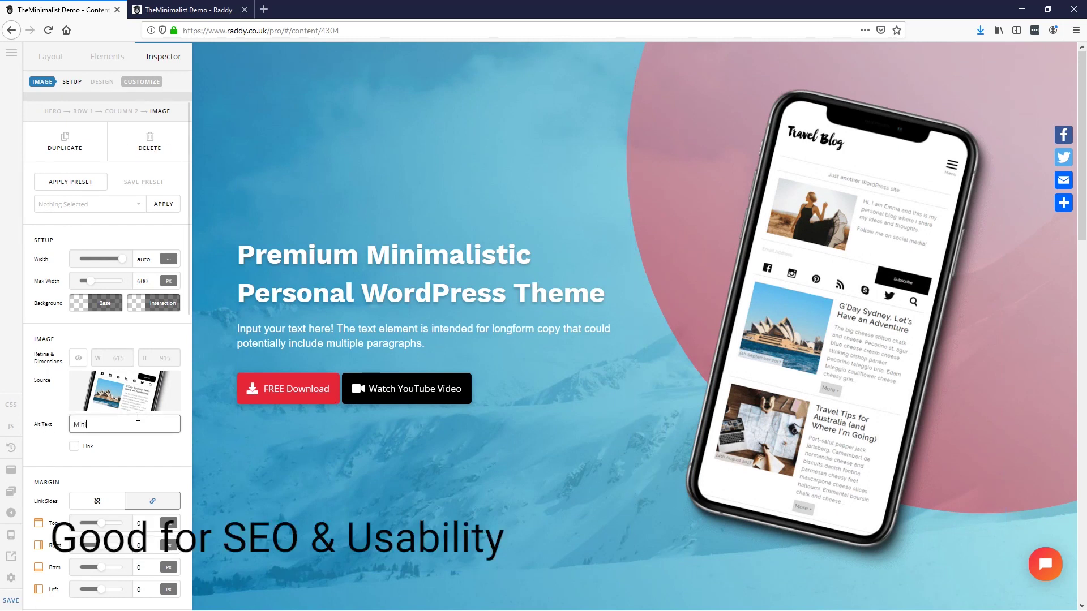
{"action": "type", "text": "Minimalist WordPress Theme Demo"}
{"action": "scroll", "coordinate": [388, 413], "scroll_direction": "down", "scroll_amount": 15}
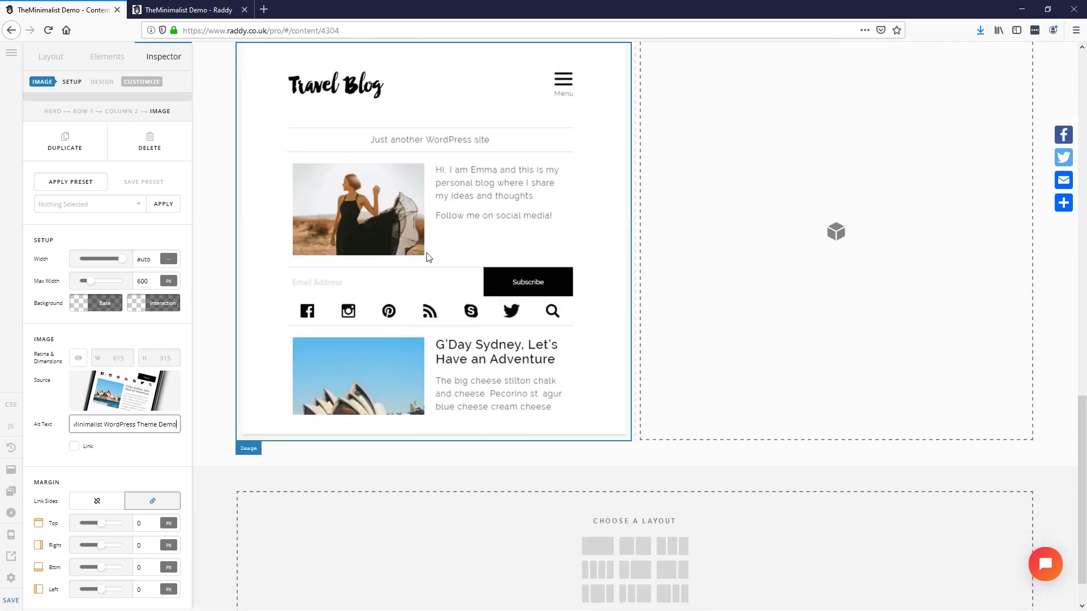
{"action": "scroll", "coordinate": [430, 264], "scroll_direction": "up", "scroll_amount": 1}
Step: Duplicate the image into the right column, swap it to the Sustainable screenshot, and save
{"action": "left_click", "coordinate": [434, 288]}
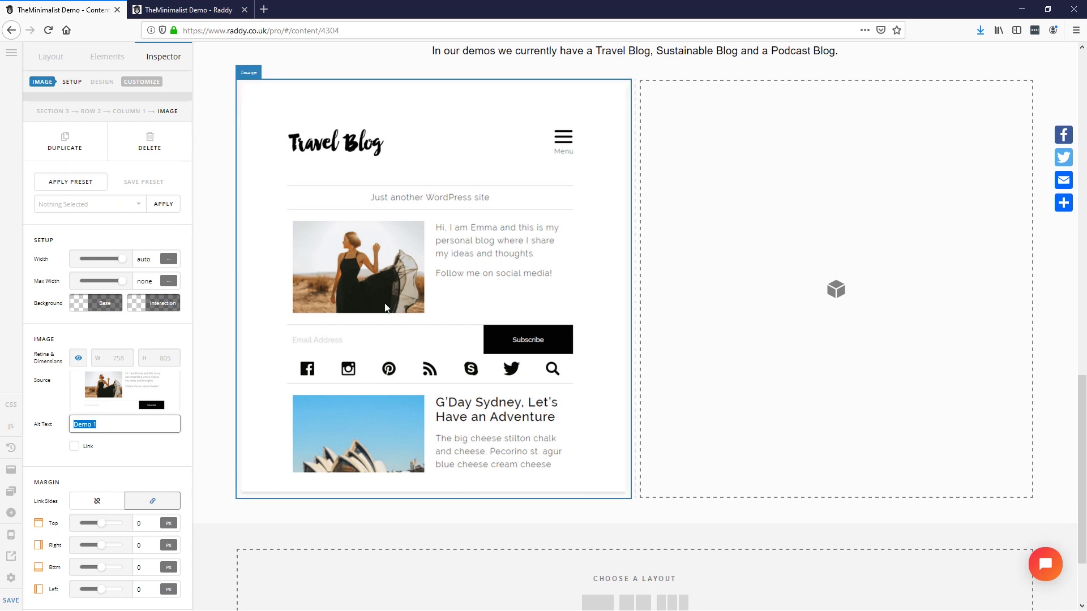
{"action": "left_click", "coordinate": [73, 142]}
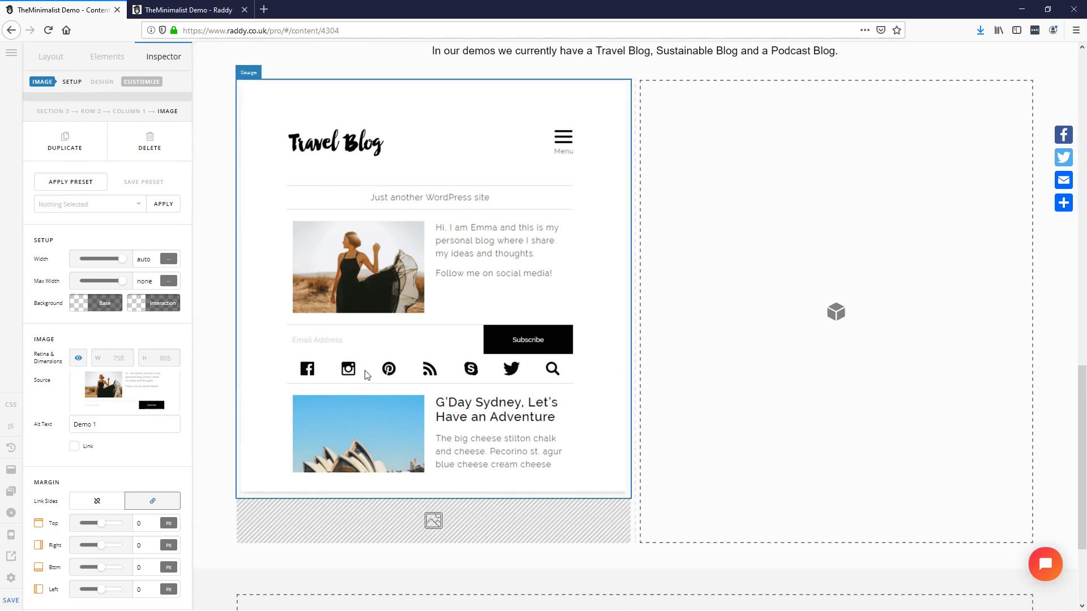
{"action": "left_click_drag", "start_coordinate": [437, 539], "coordinate": [730, 257]}
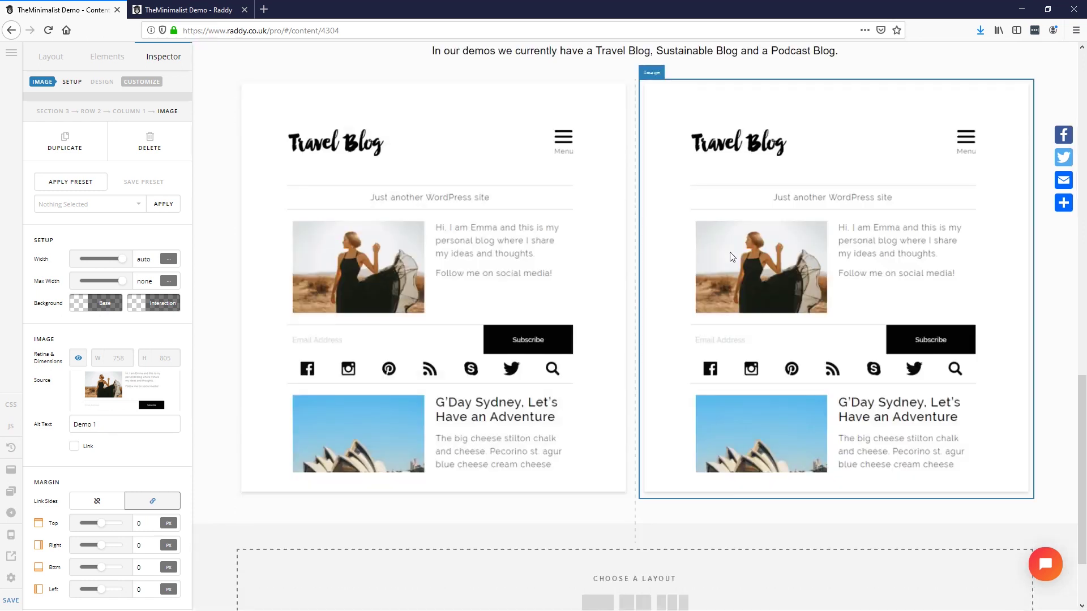
{"action": "scroll", "coordinate": [374, 342], "scroll_direction": "up", "scroll_amount": 4}
{"action": "scroll", "coordinate": [374, 341], "scroll_direction": "down", "scroll_amount": 3}
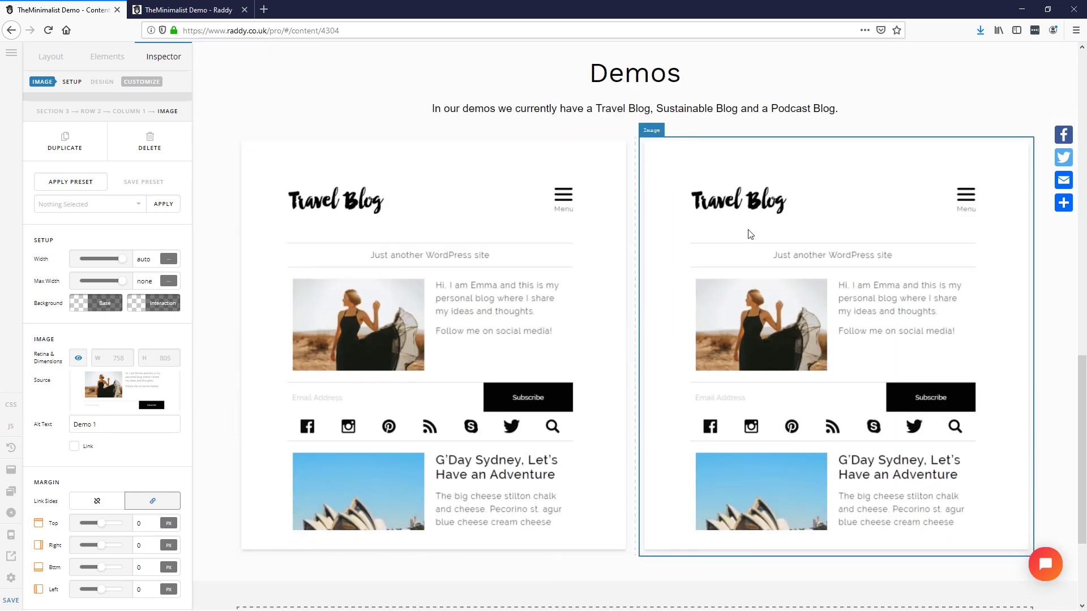
{"action": "left_click", "coordinate": [134, 388]}
{"action": "left_click", "coordinate": [433, 173]}
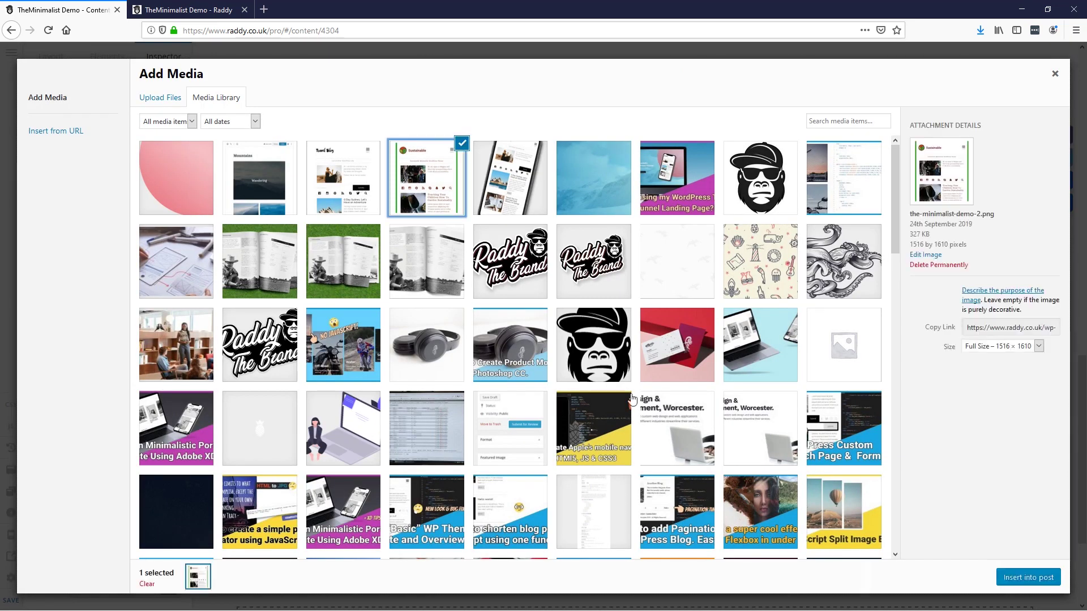
{"action": "left_click", "coordinate": [1005, 580]}
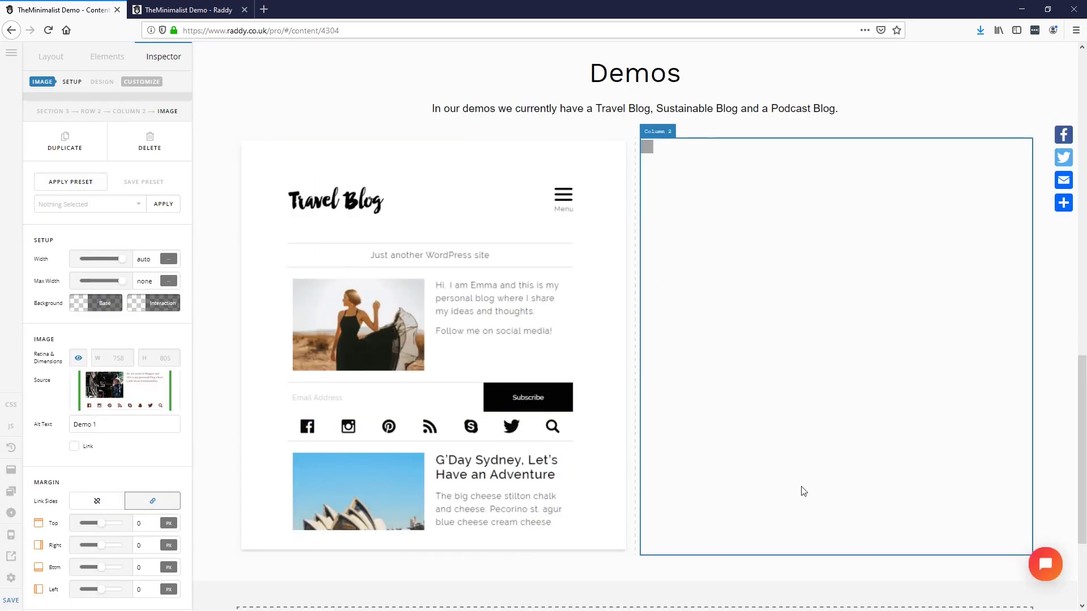
{"action": "left_click", "coordinate": [632, 195]}
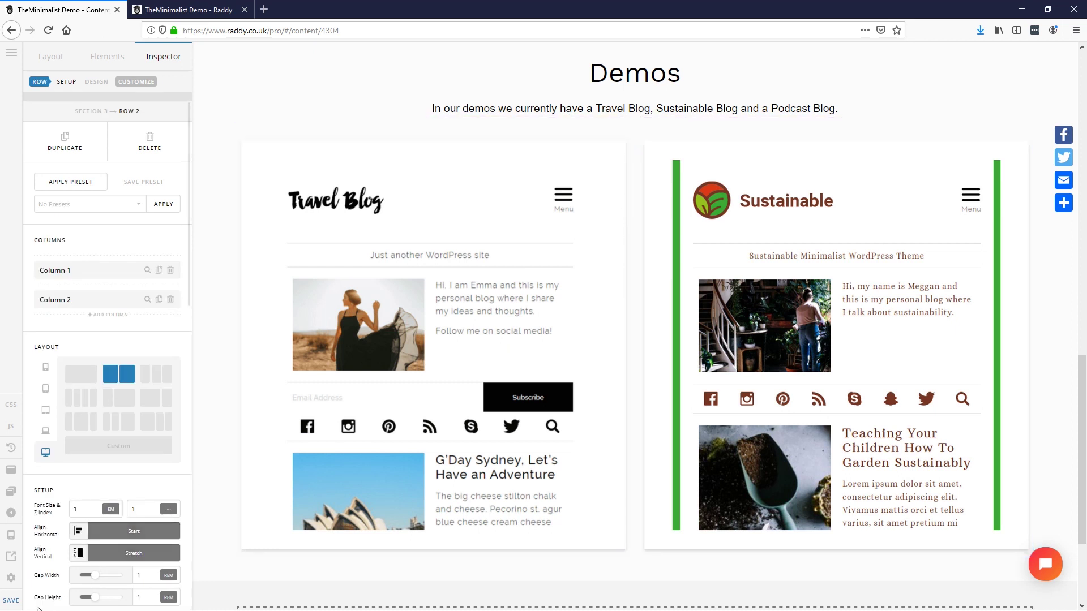
{"action": "left_click", "coordinate": [11, 601]}
{"action": "left_click", "coordinate": [15, 560]}
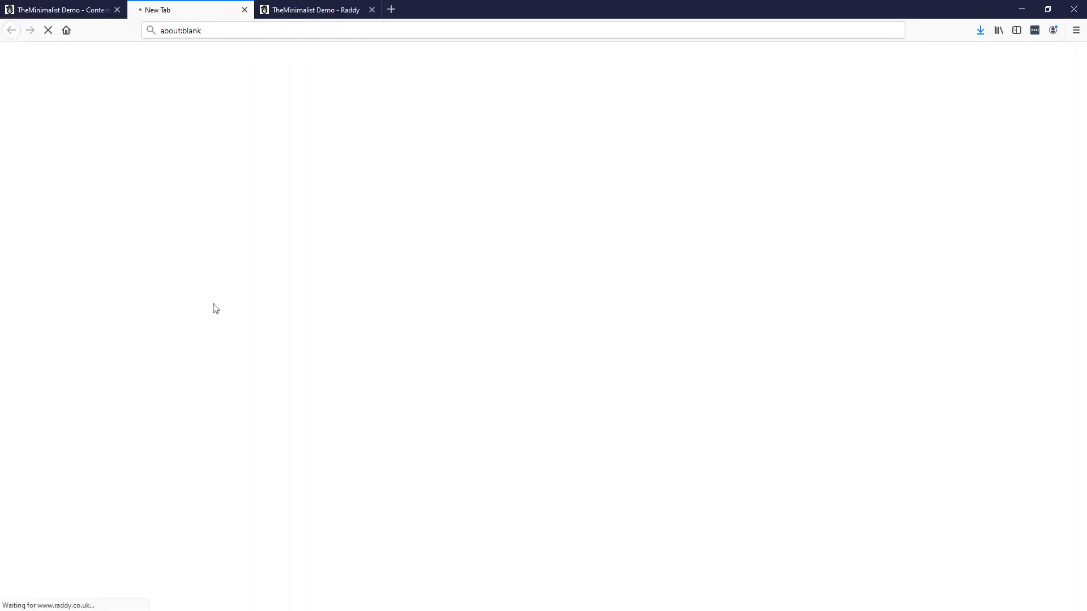
{"action": "left_click", "coordinate": [372, 10]}
{"action": "scroll", "coordinate": [502, 432], "scroll_direction": "down", "scroll_amount": 15}
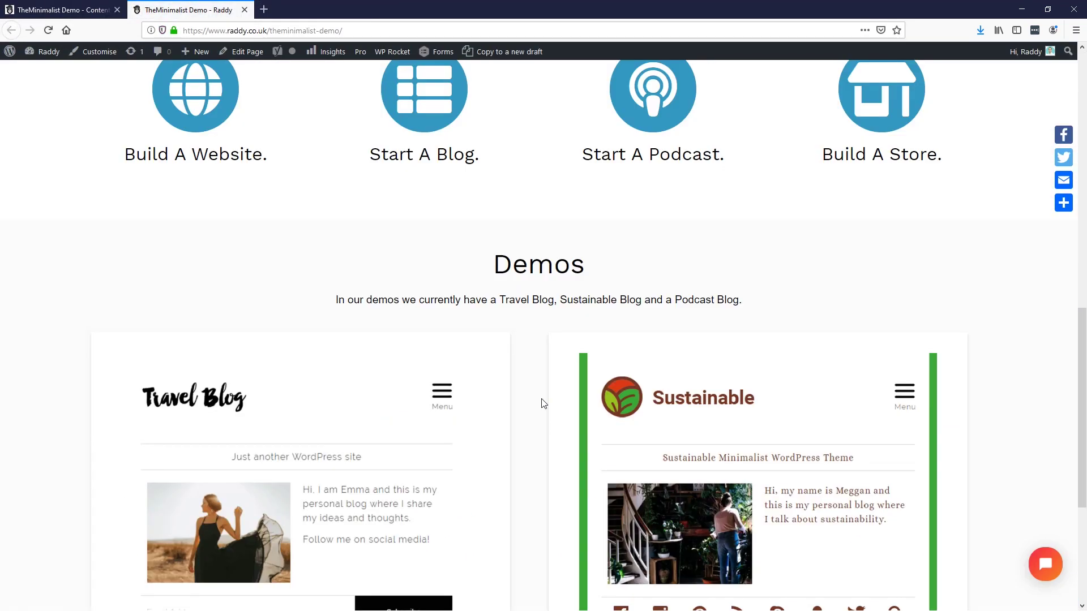
{"action": "scroll", "coordinate": [544, 403], "scroll_direction": "down", "scroll_amount": 2}
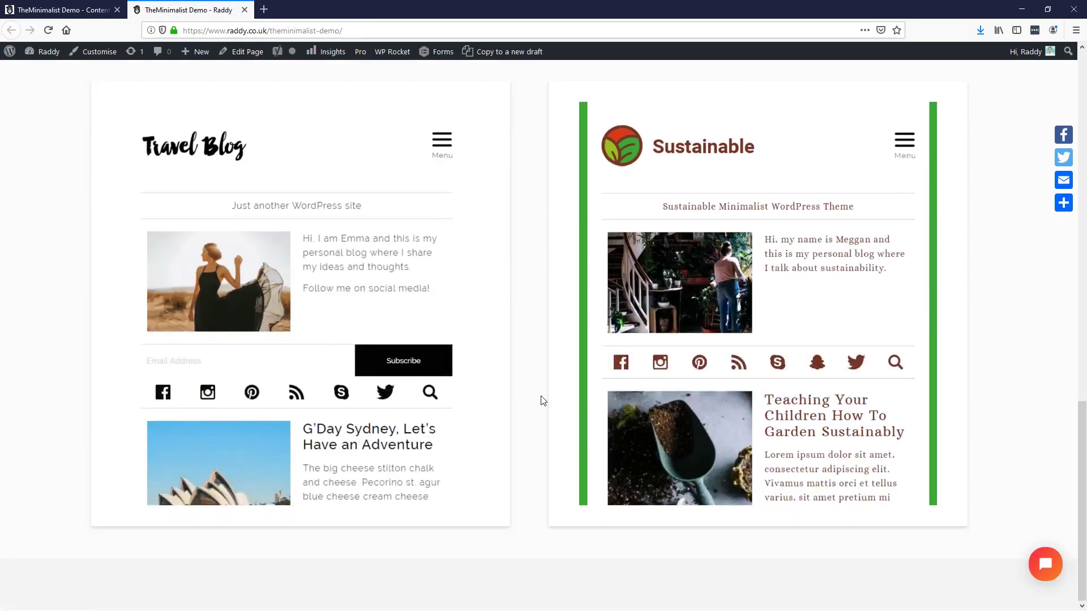
{"action": "scroll", "coordinate": [541, 400], "scroll_direction": "up", "scroll_amount": 3}
{"action": "scroll", "coordinate": [542, 234], "scroll_direction": "up", "scroll_amount": 4}
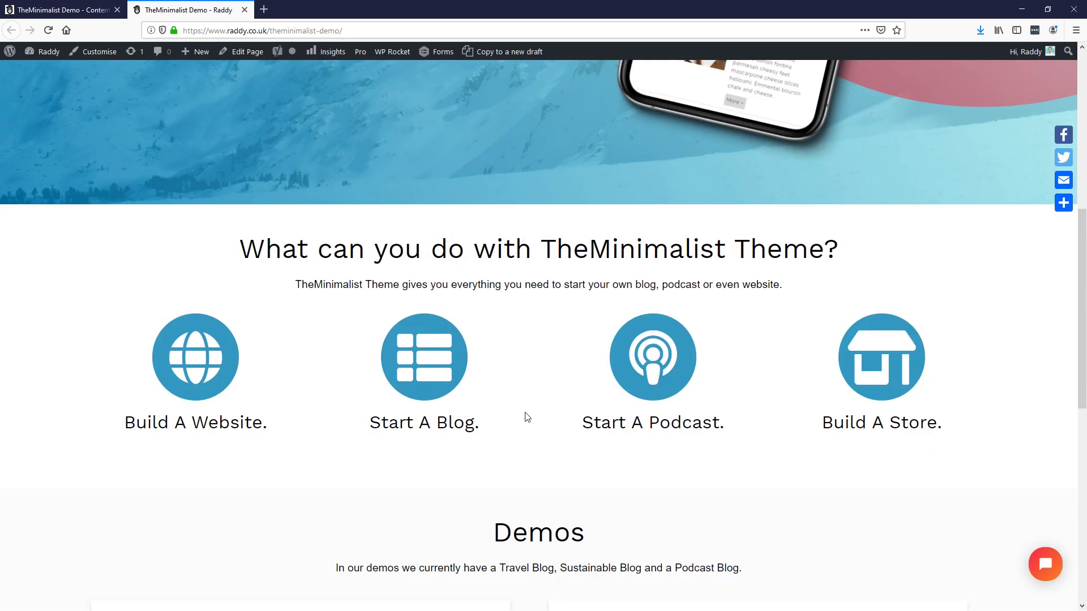
{"action": "key", "text": "ctrl+Tab"}
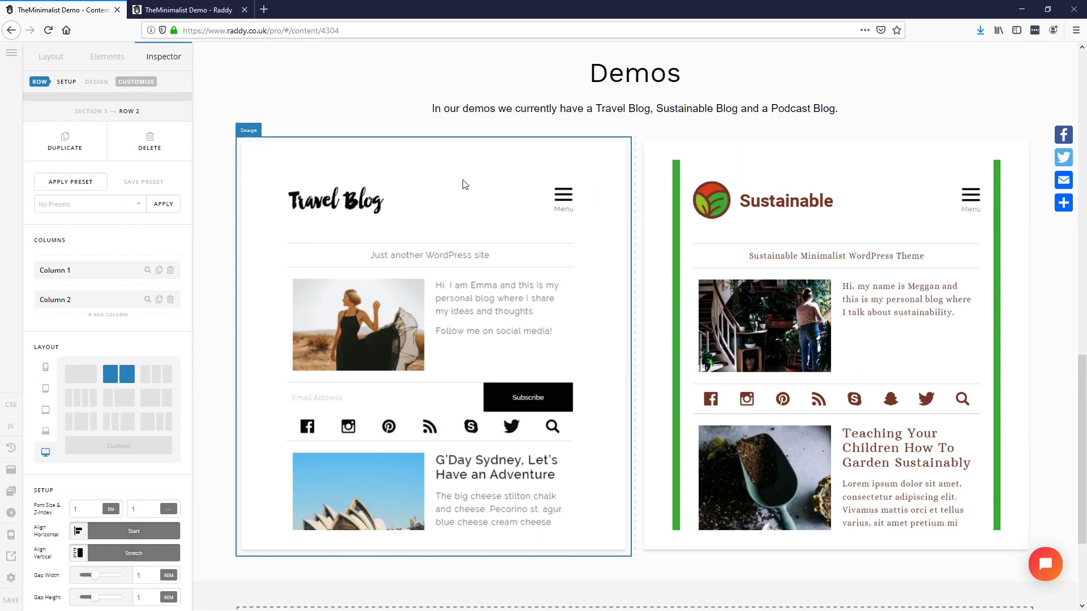
Step: Set 80 px top padding on the What You Can Do section
{"action": "scroll", "coordinate": [451, 379], "scroll_direction": "up", "scroll_amount": 3}
{"action": "scroll", "coordinate": [451, 379], "scroll_direction": "up", "scroll_amount": 3}
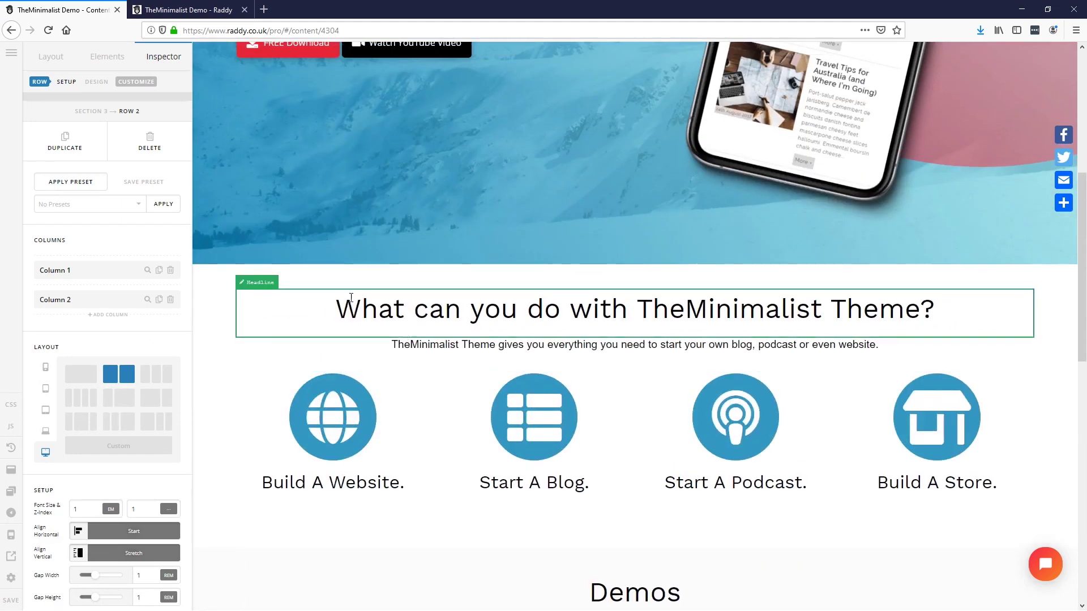
{"action": "left_click", "coordinate": [294, 284]}
{"action": "scroll", "coordinate": [162, 476], "scroll_direction": "down", "scroll_amount": 10}
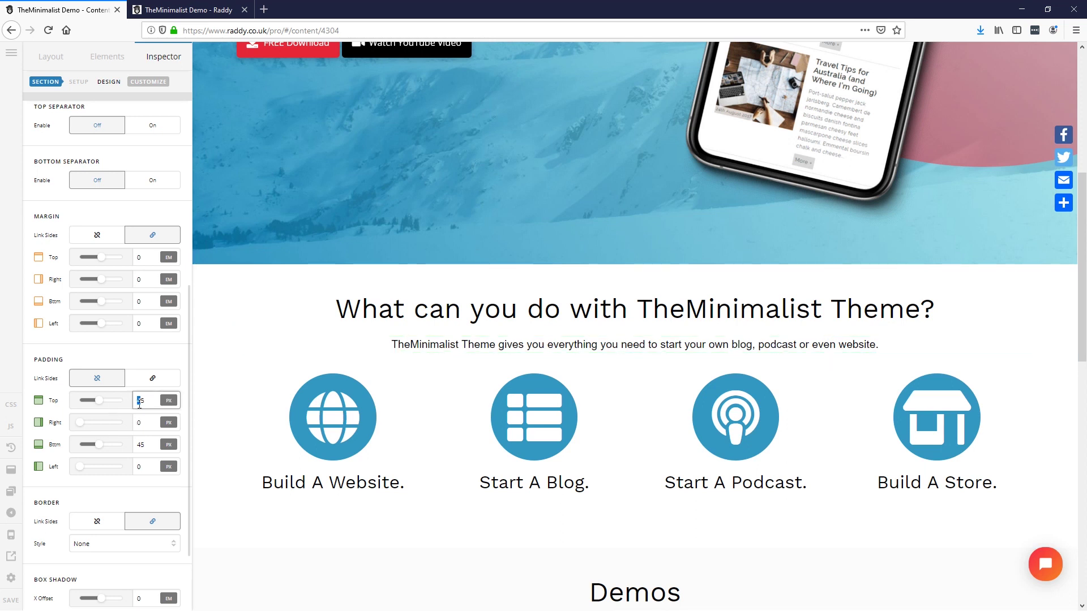
{"action": "key", "text": "BackSpace"}
{"action": "key", "text": "BackSpace"}
{"action": "type", "text": "8"}
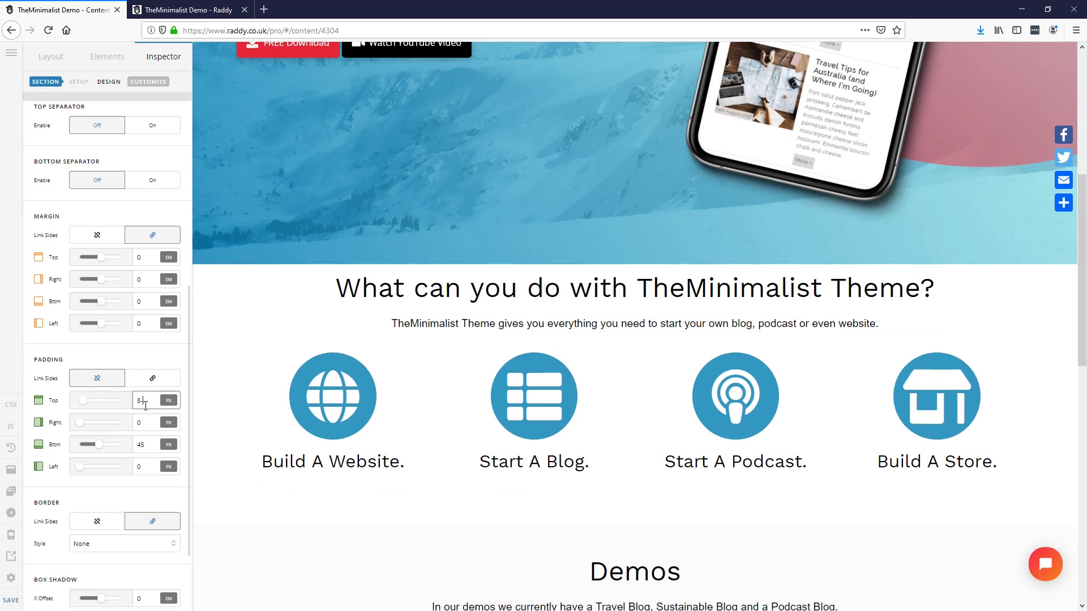
{"action": "type", "text": "0"}
{"action": "key", "text": "Tab"}
{"action": "key", "text": "Tab"}
{"action": "type", "text": "80"}
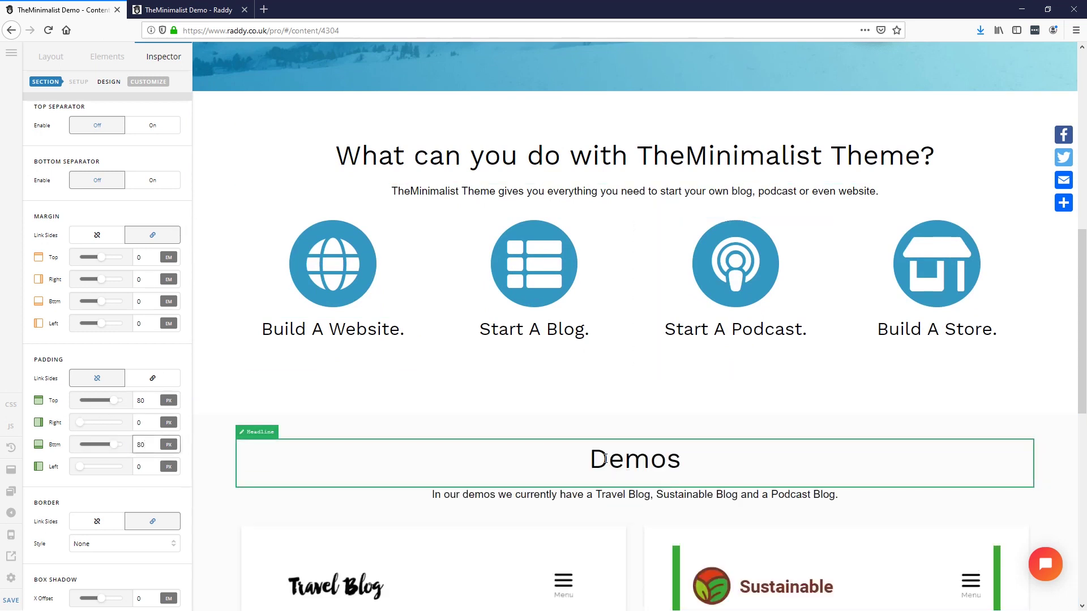
Step: Give the Demos section 80 px top and bottom padding
{"action": "scroll", "coordinate": [605, 458], "scroll_direction": "down", "scroll_amount": 5}
{"action": "left_click", "coordinate": [245, 139]}
{"action": "double_click", "coordinate": [141, 400]}
{"action": "type", "text": "8"}
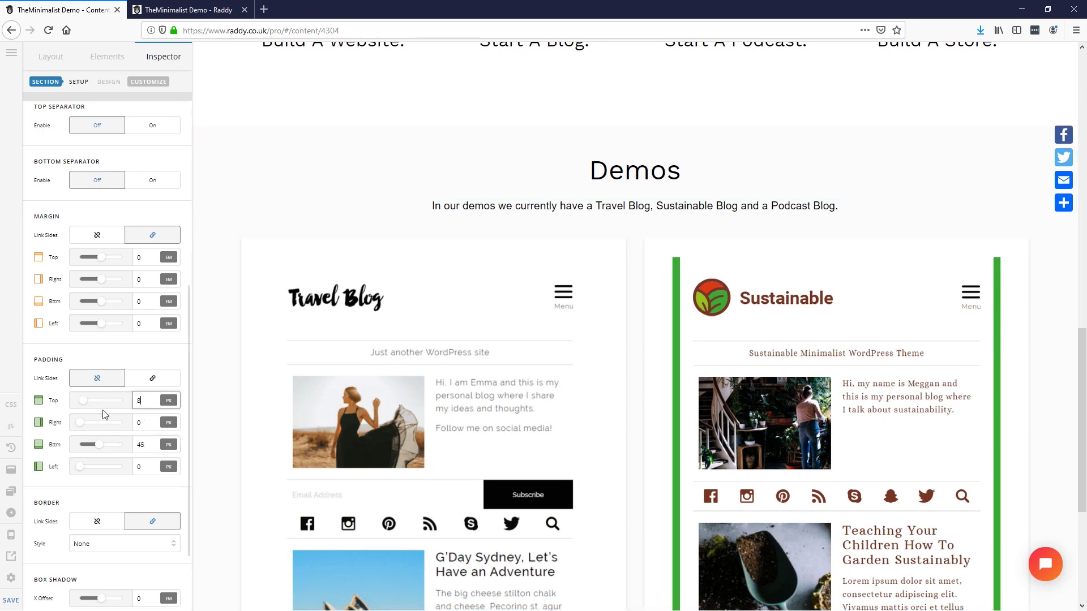
{"action": "type", "text": "0"}
{"action": "double_click", "coordinate": [159, 445]}
{"action": "type", "text": "80"}
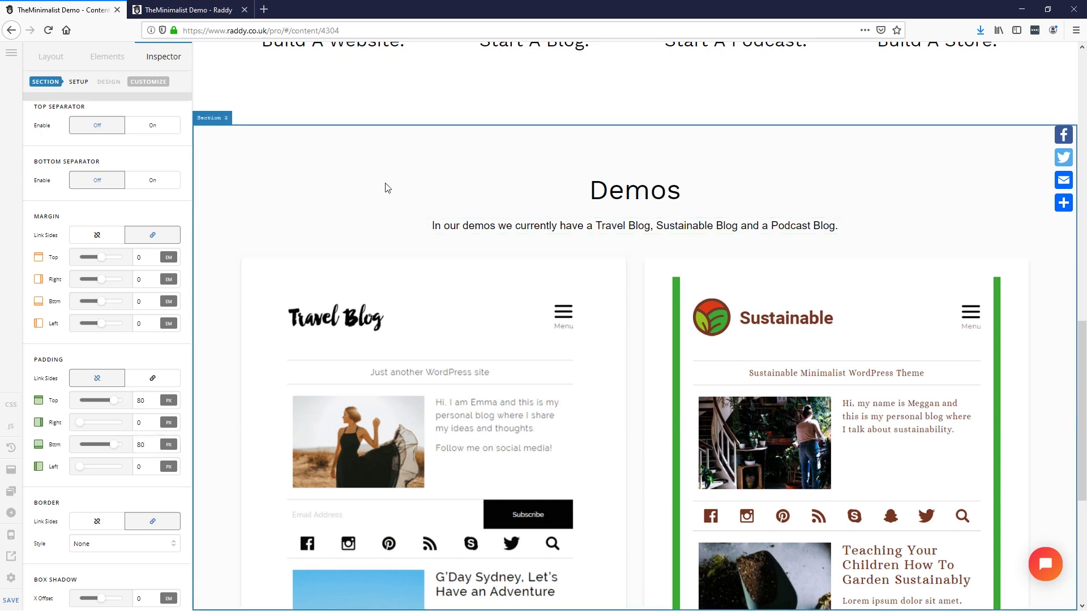
{"action": "scroll", "coordinate": [430, 253], "scroll_direction": "up", "scroll_amount": 2}
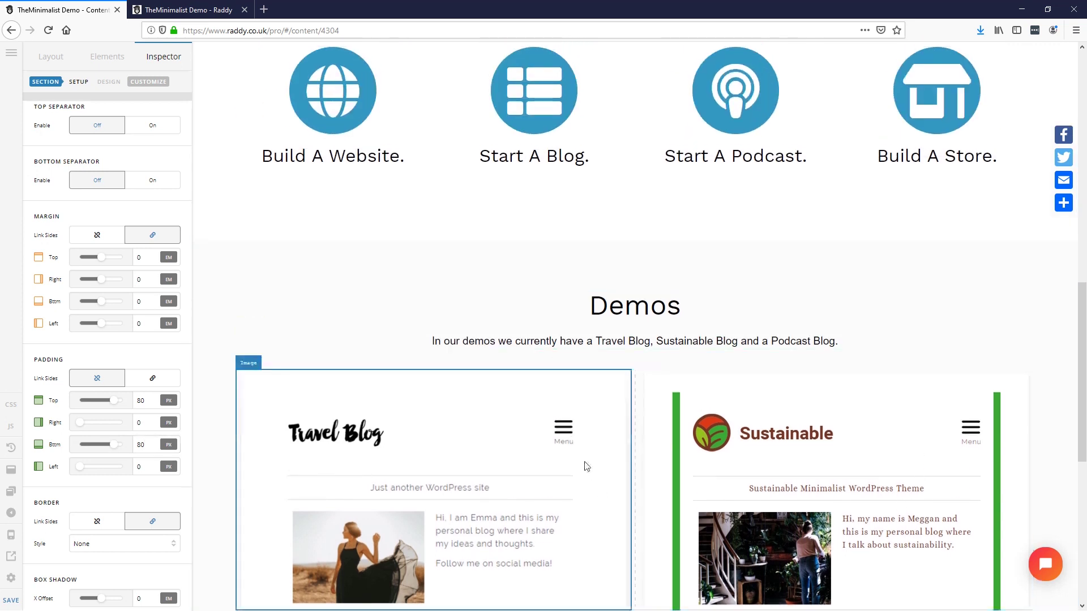
{"action": "scroll", "coordinate": [637, 441], "scroll_direction": "up", "scroll_amount": 1}
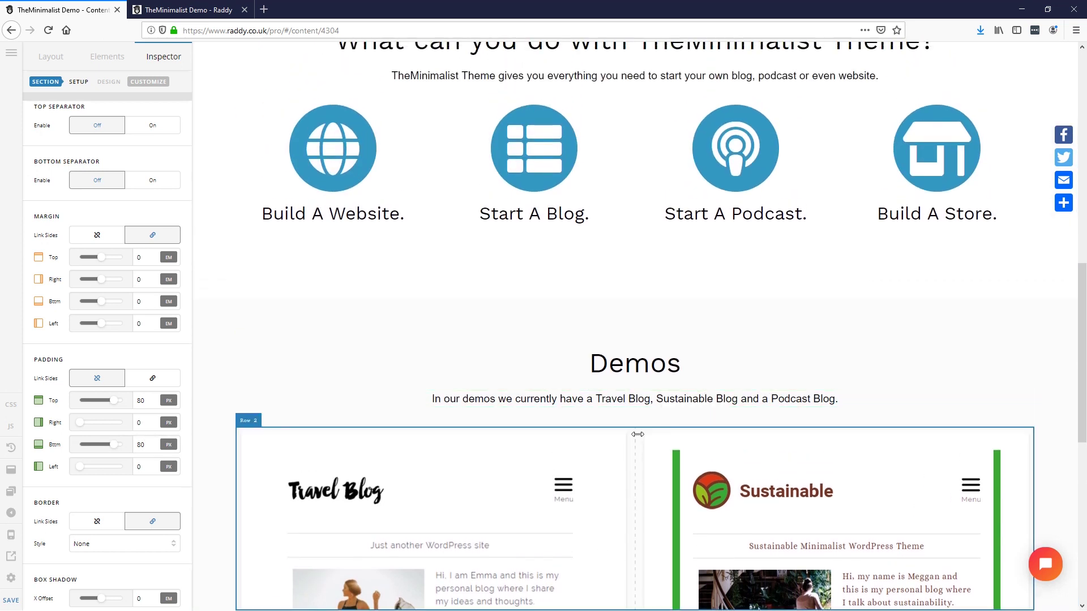
Step: Set the Demos intro text's bottom margin to 4 em
{"action": "left_click", "coordinate": [644, 399]}
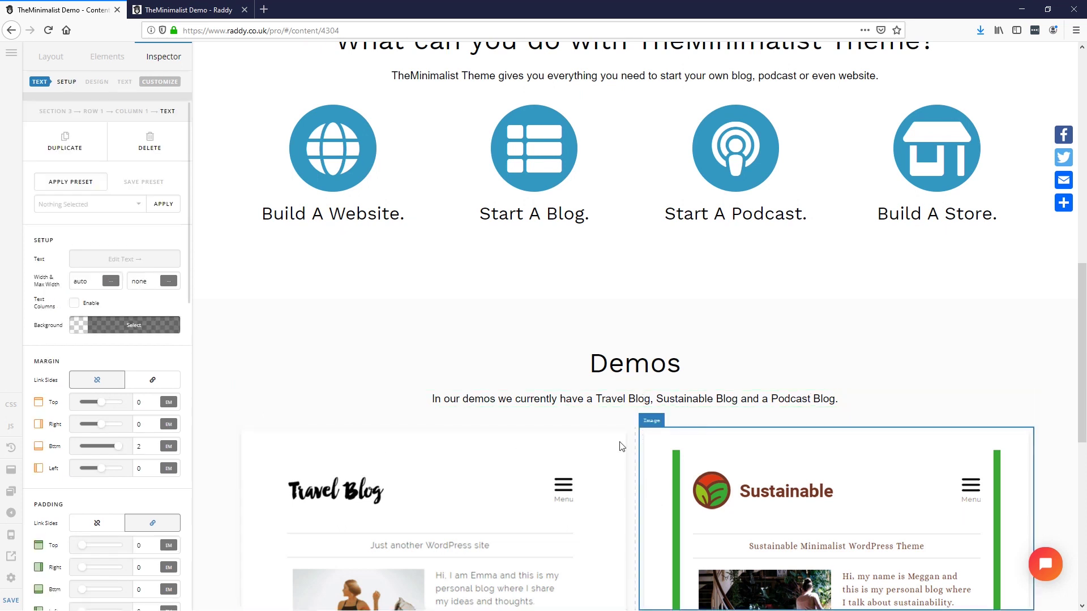
{"action": "scroll", "coordinate": [623, 444], "scroll_direction": "down", "scroll_amount": 4}
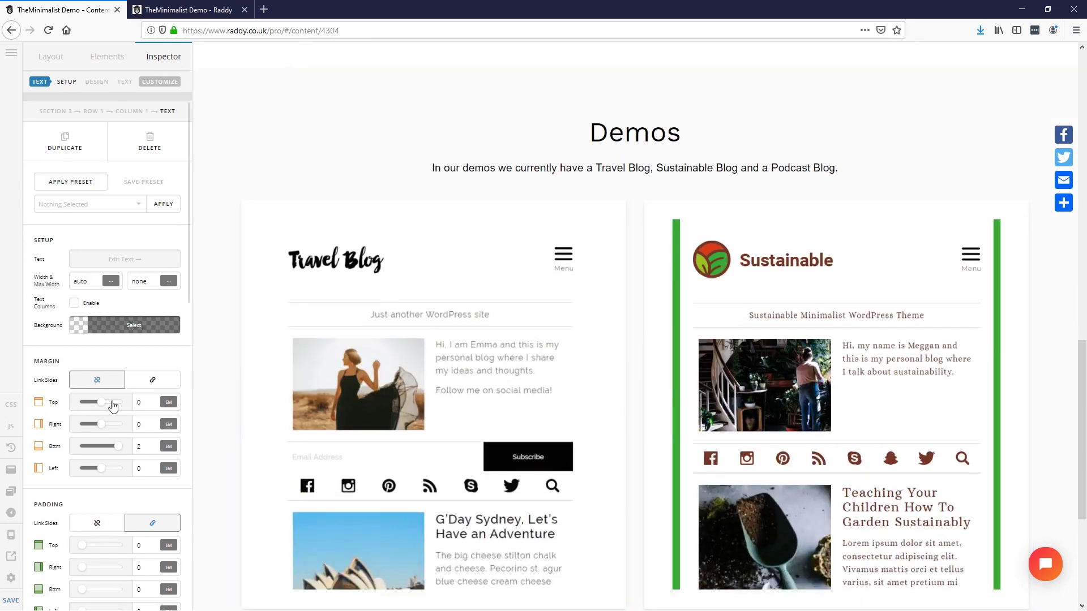
{"action": "double_click", "coordinate": [146, 443]}
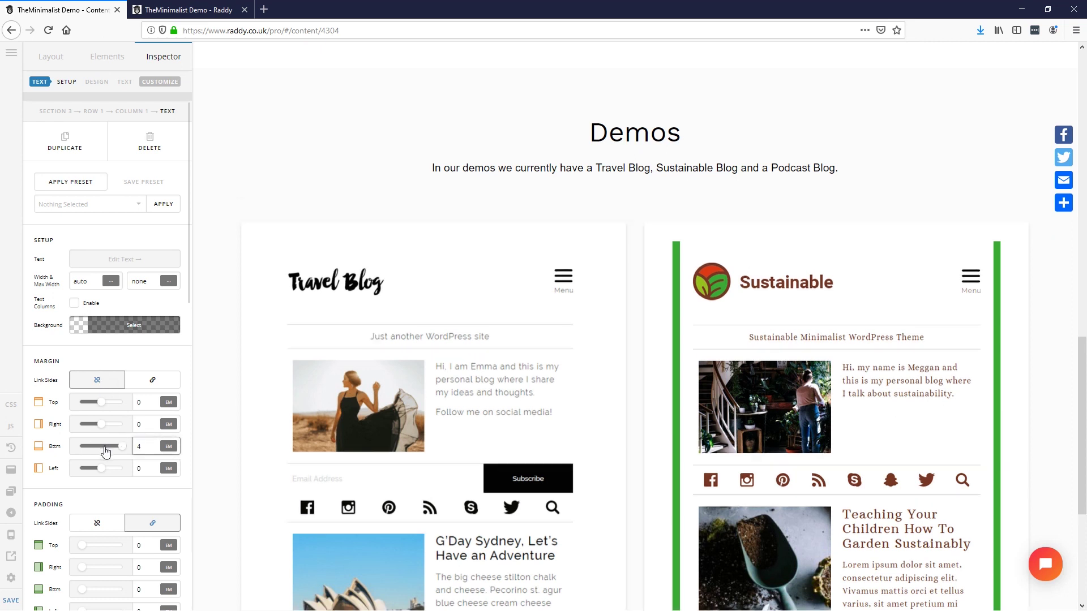
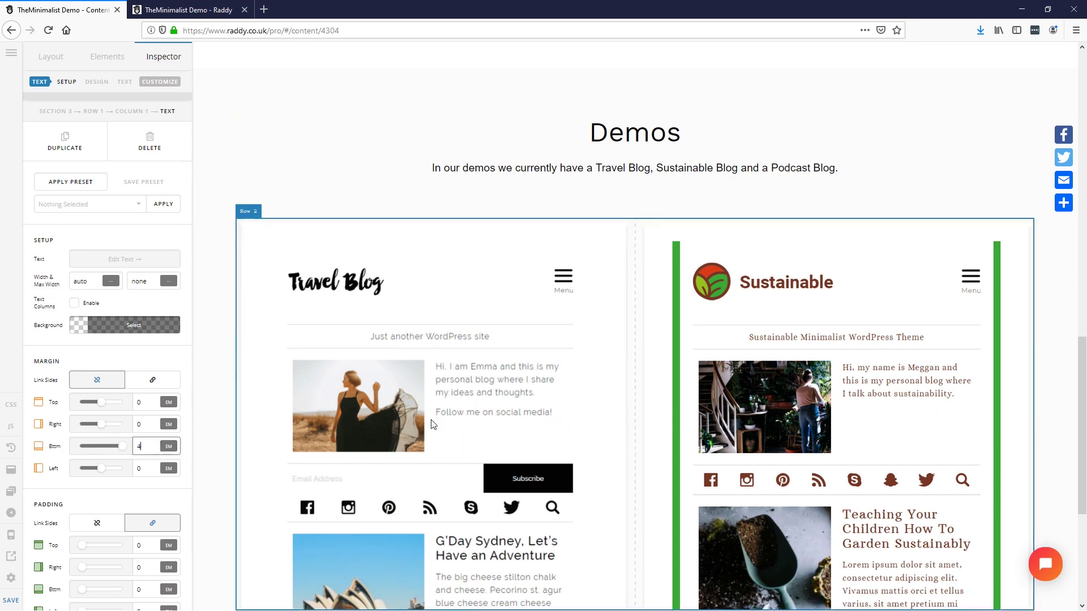
Step: Review and save the Demos section, then bring up the XD mockup's Gutenberg and Features sections
{"action": "scroll", "coordinate": [729, 372], "scroll_direction": "up", "scroll_amount": 10}
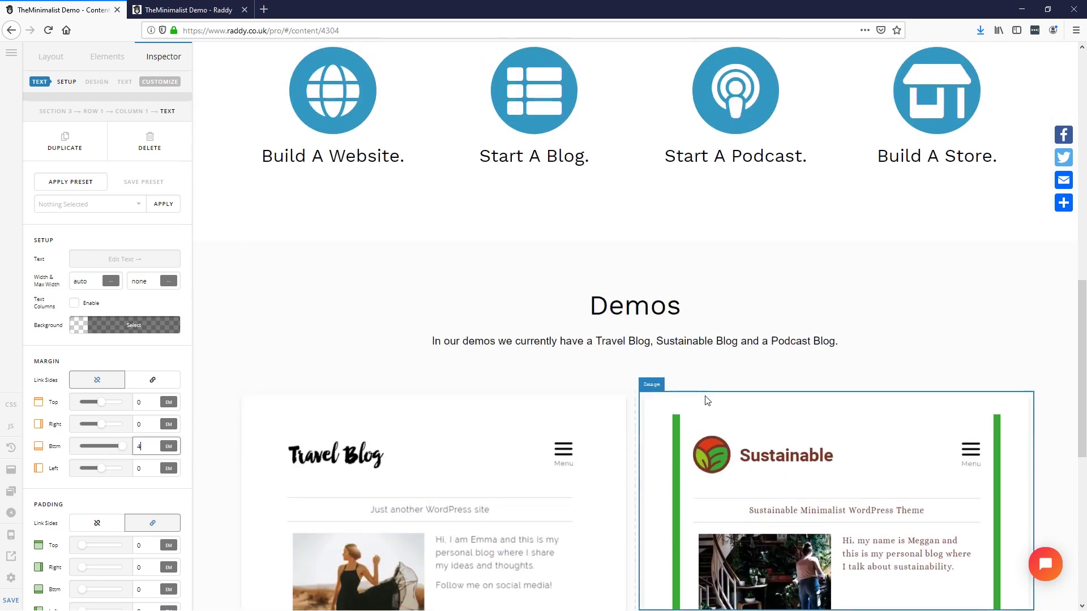
{"action": "scroll", "coordinate": [658, 413], "scroll_direction": "down", "scroll_amount": 8}
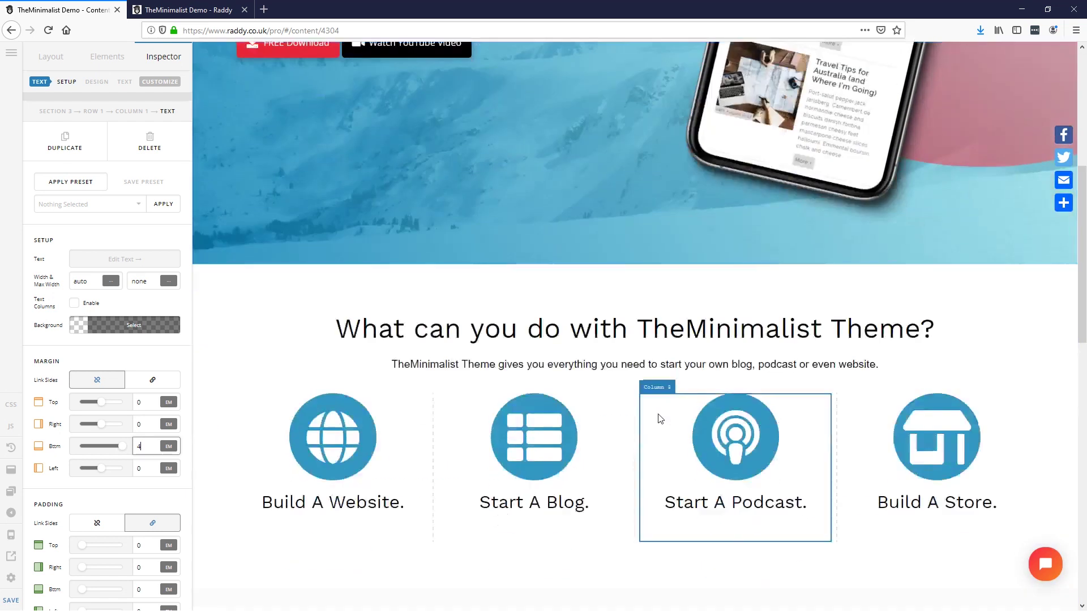
{"action": "scroll", "coordinate": [648, 413], "scroll_direction": "down", "scroll_amount": 6}
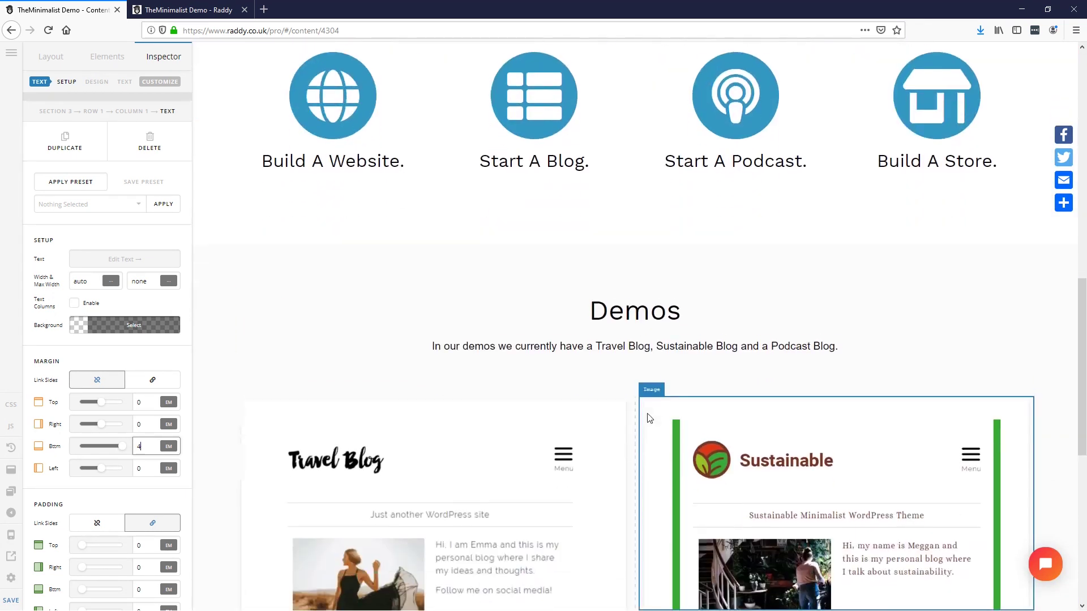
{"action": "scroll", "coordinate": [652, 444], "scroll_direction": "up", "scroll_amount": 3}
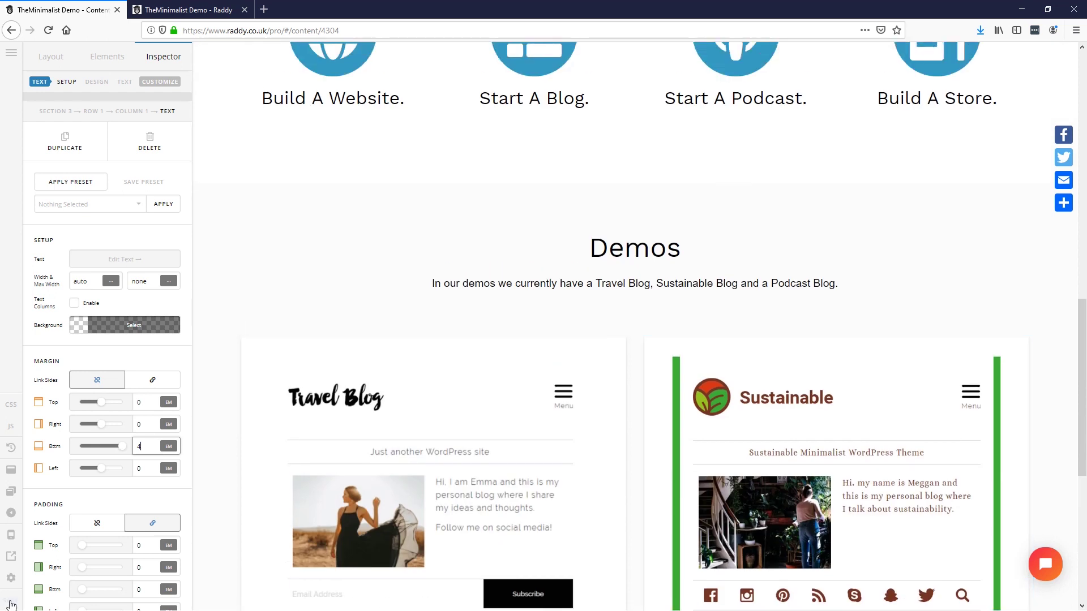
{"action": "scroll", "coordinate": [555, 303], "scroll_direction": "down", "scroll_amount": 6}
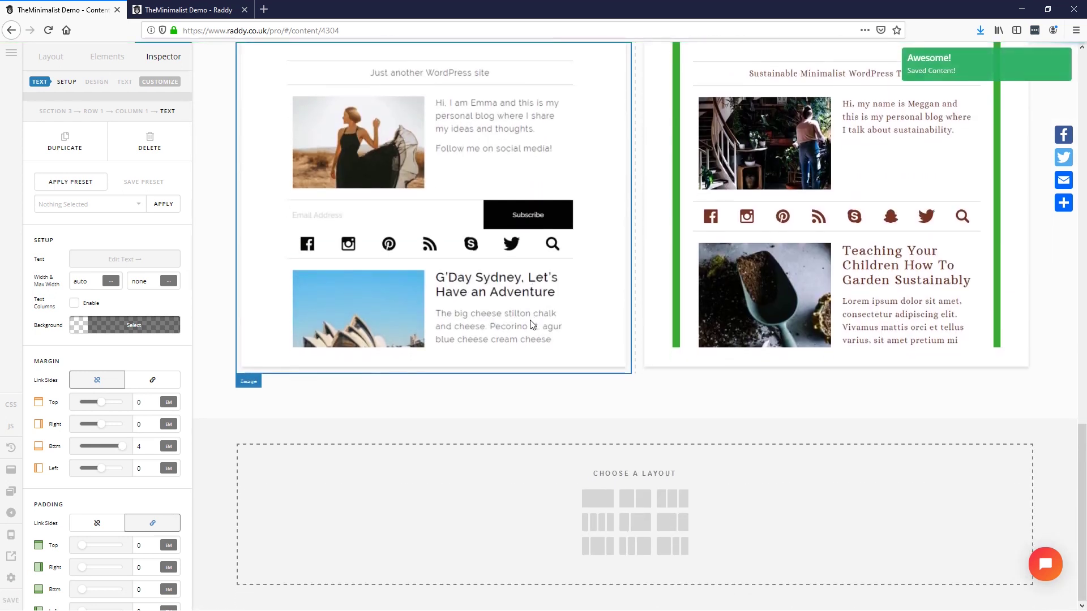
{"action": "scroll", "coordinate": [540, 254], "scroll_direction": "up", "scroll_amount": 4}
{"action": "scroll", "coordinate": [516, 396], "scroll_direction": "down", "scroll_amount": 5}
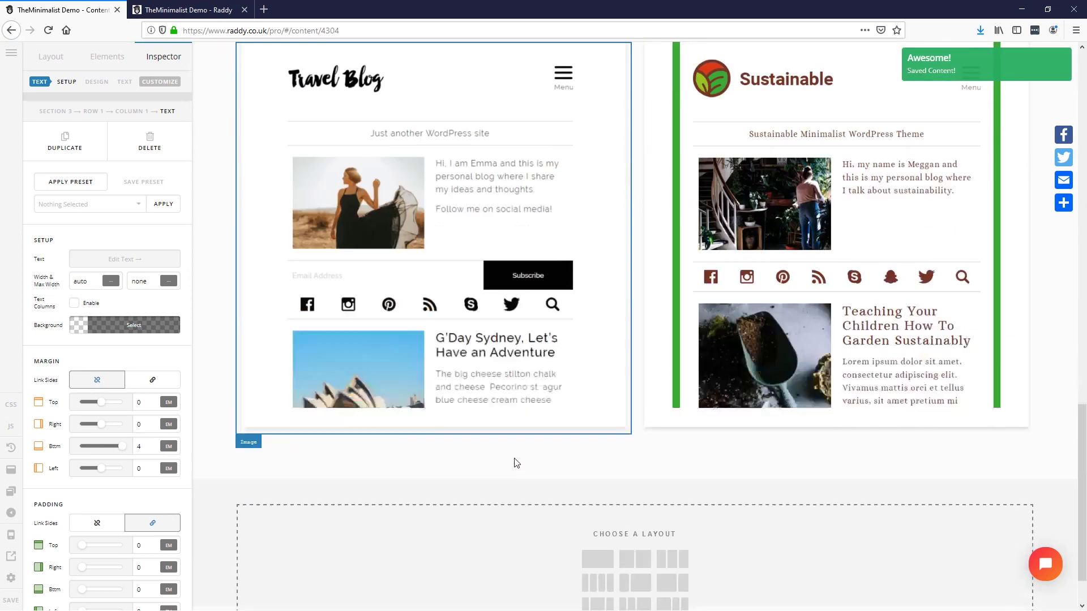
{"action": "key", "text": "alt+Tab"}
{"action": "scroll", "coordinate": [505, 457], "scroll_direction": "down", "scroll_amount": 10}
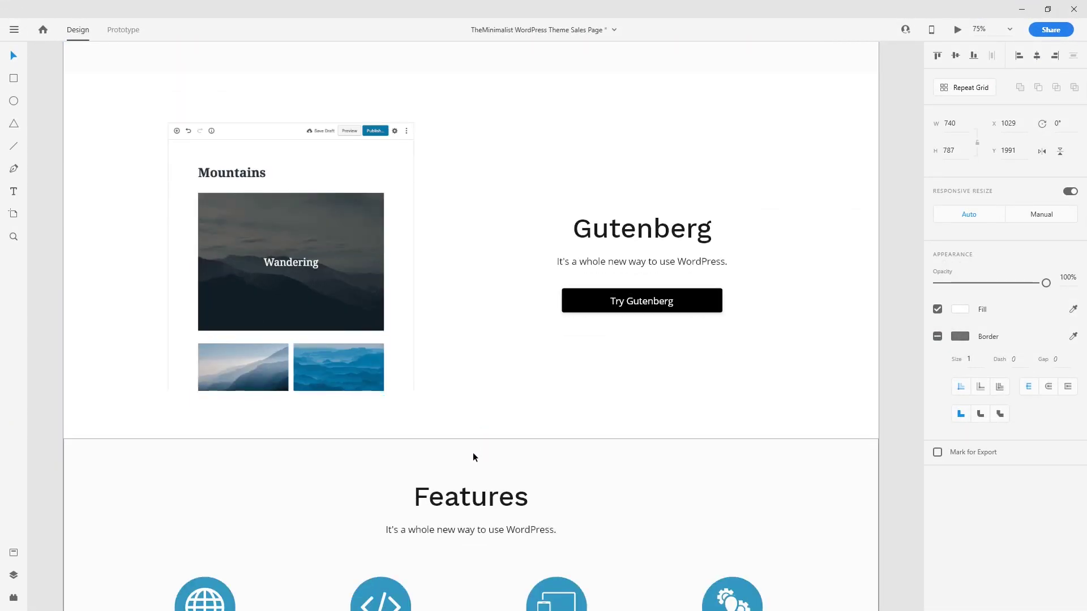
Step: Inspect the Gutenberg heading in the XD mockup, then minimise XD to return to Pro
{"action": "scroll", "coordinate": [473, 453], "scroll_direction": "up", "scroll_amount": 2}
{"action": "double_click", "coordinate": [647, 298]}
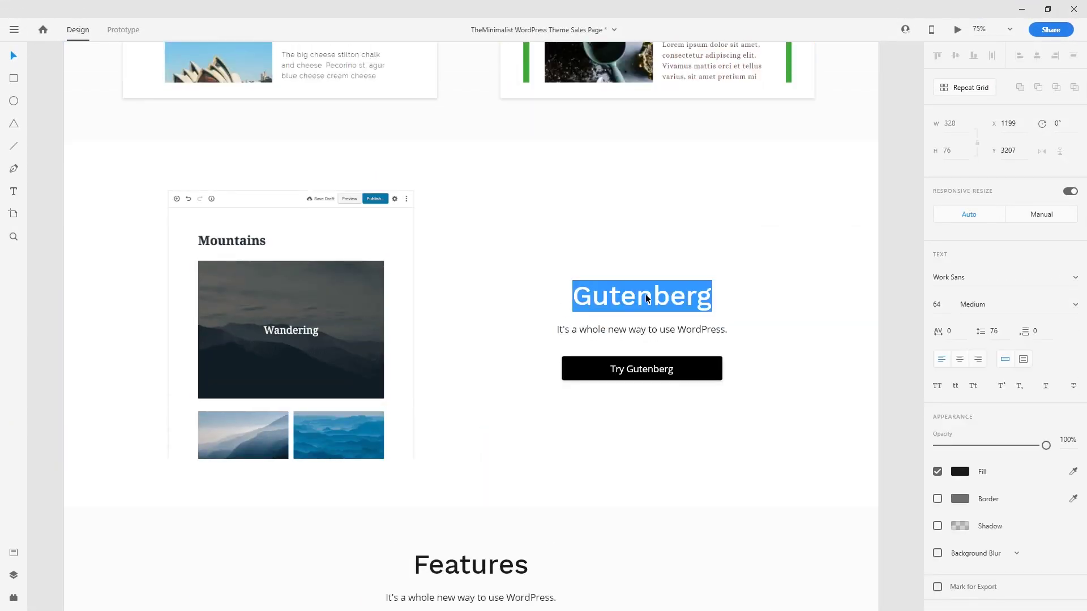
{"action": "left_click", "coordinate": [1022, 9]}
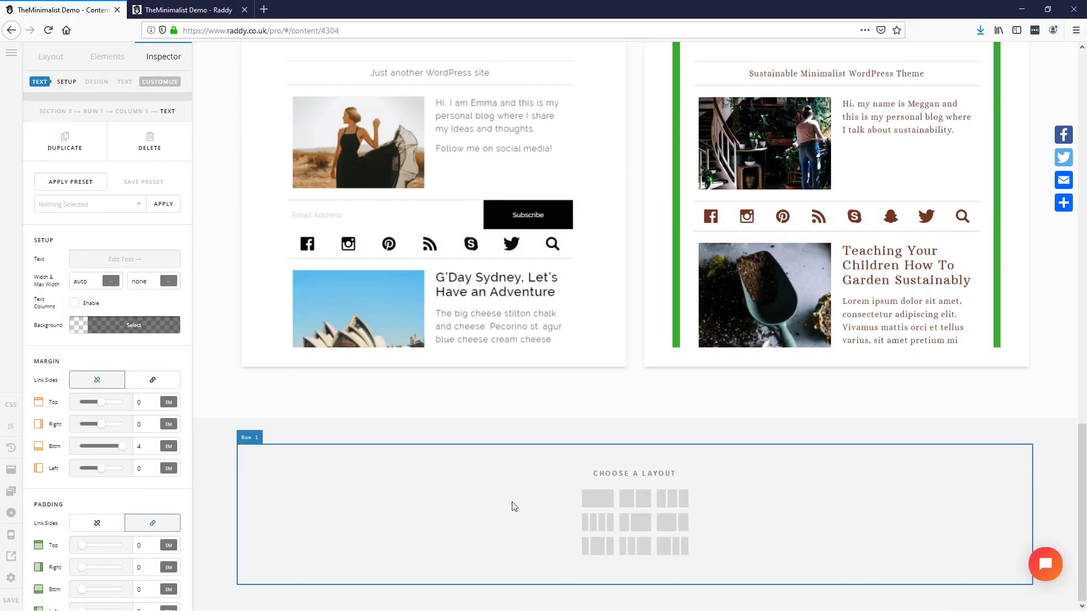
Step: Split the empty row into two columns and put the Mountains screenshot image in the left column
{"action": "left_click", "coordinate": [638, 501]}
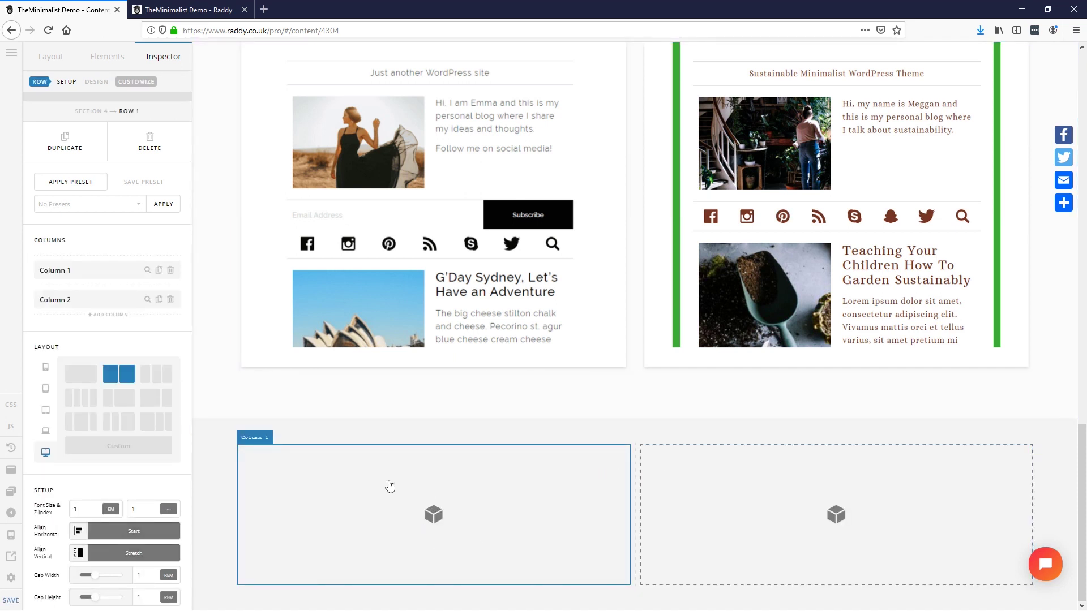
{"action": "left_click", "coordinate": [107, 57]}
{"action": "type", "text": "ima"}
{"action": "left_click_drag", "start_coordinate": [65, 140], "coordinate": [364, 468]}
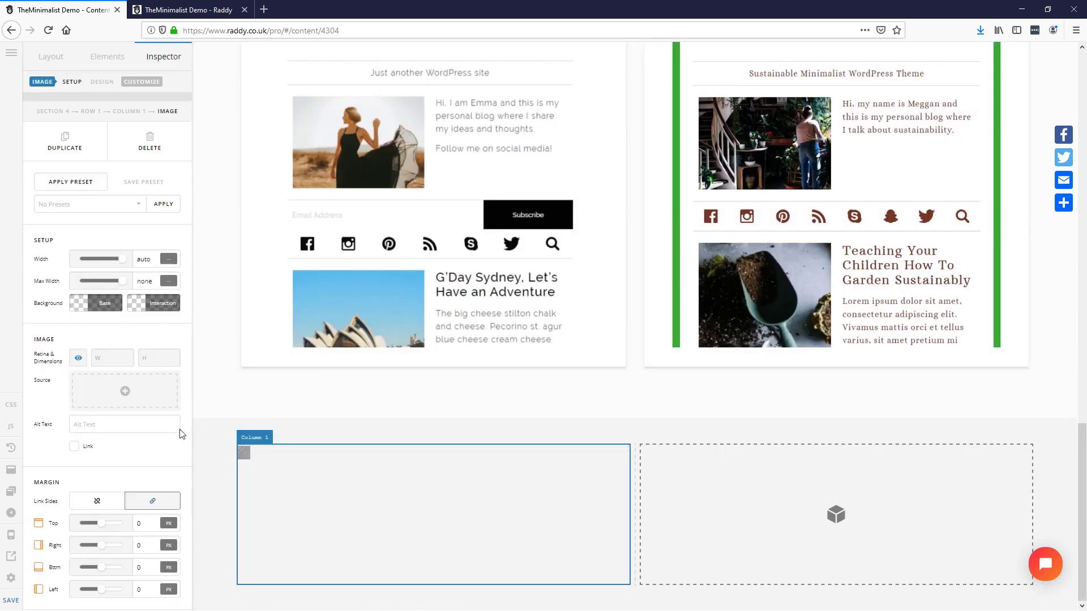
{"action": "left_click", "coordinate": [125, 391]}
{"action": "left_click", "coordinate": [259, 187]}
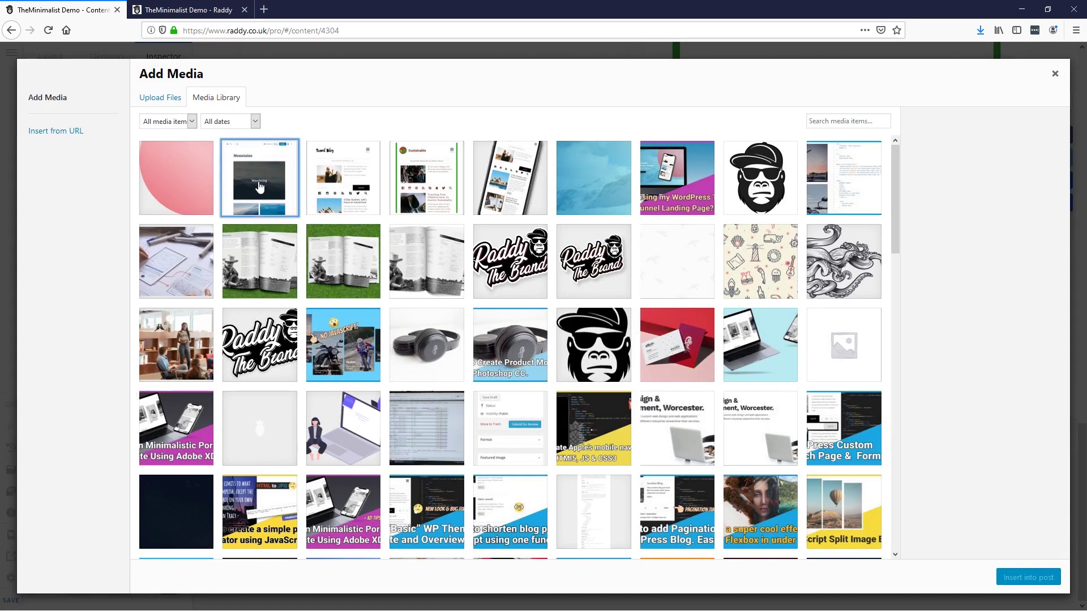
{"action": "left_click", "coordinate": [1027, 577]}
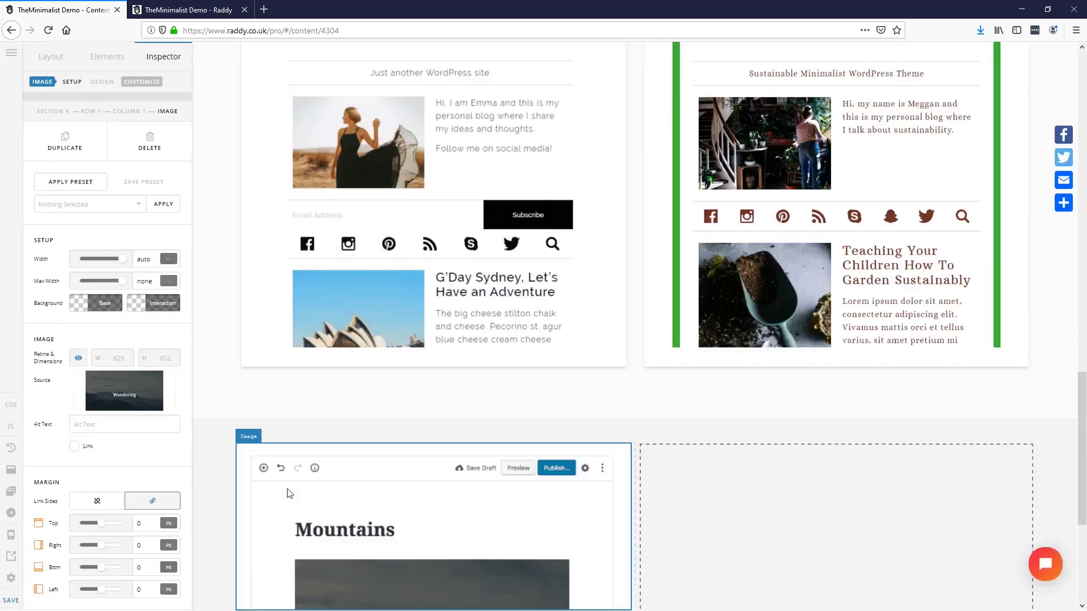
{"action": "scroll", "coordinate": [399, 410], "scroll_direction": "down", "scroll_amount": 4}
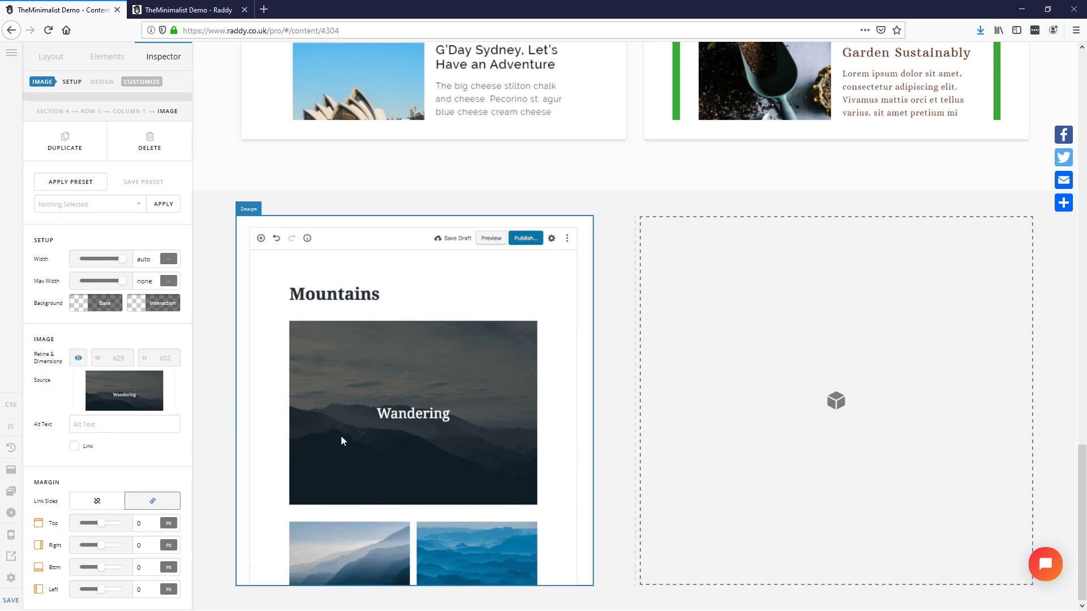
{"action": "scroll", "coordinate": [691, 485], "scroll_direction": "up", "scroll_amount": 4}
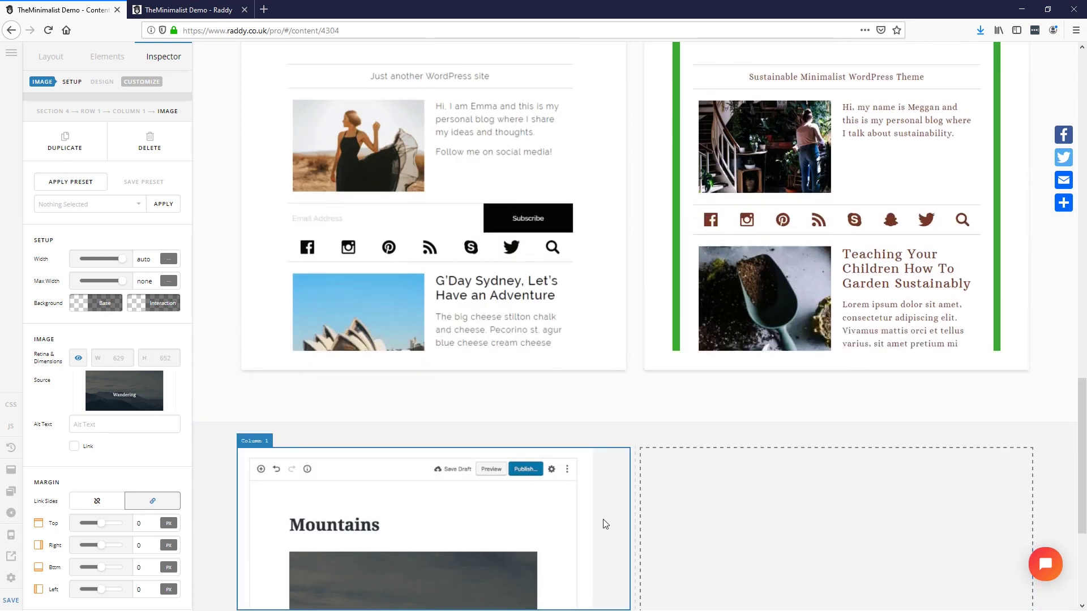
Step: Duplicate the Demos headline and description paragraph and move both copies into Column 2
{"action": "scroll", "coordinate": [603, 516], "scroll_direction": "up", "scroll_amount": 6}
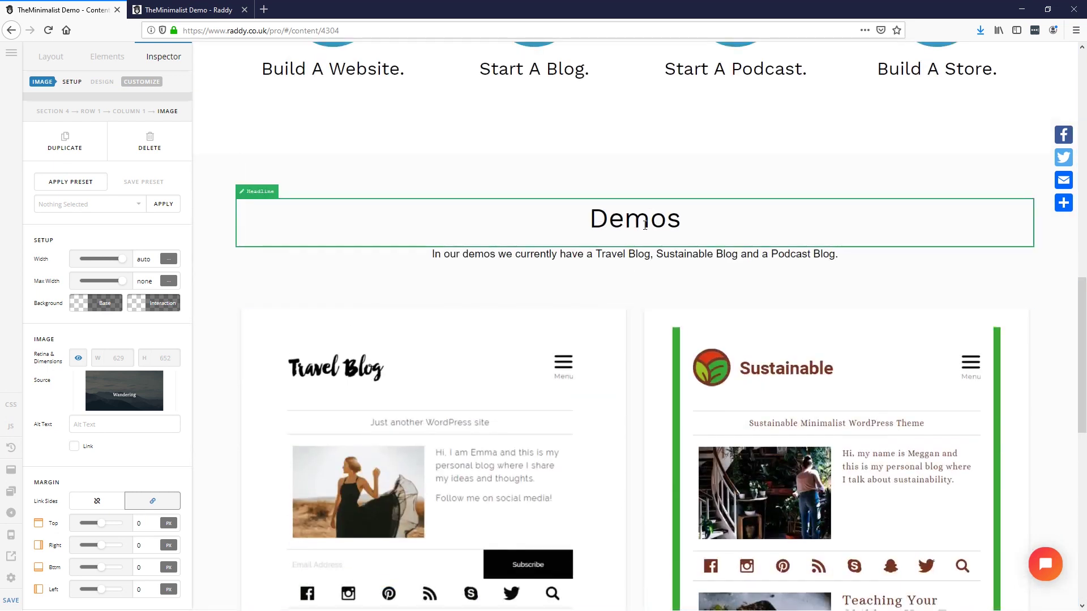
{"action": "left_click", "coordinate": [645, 225]}
{"action": "left_click", "coordinate": [61, 153]}
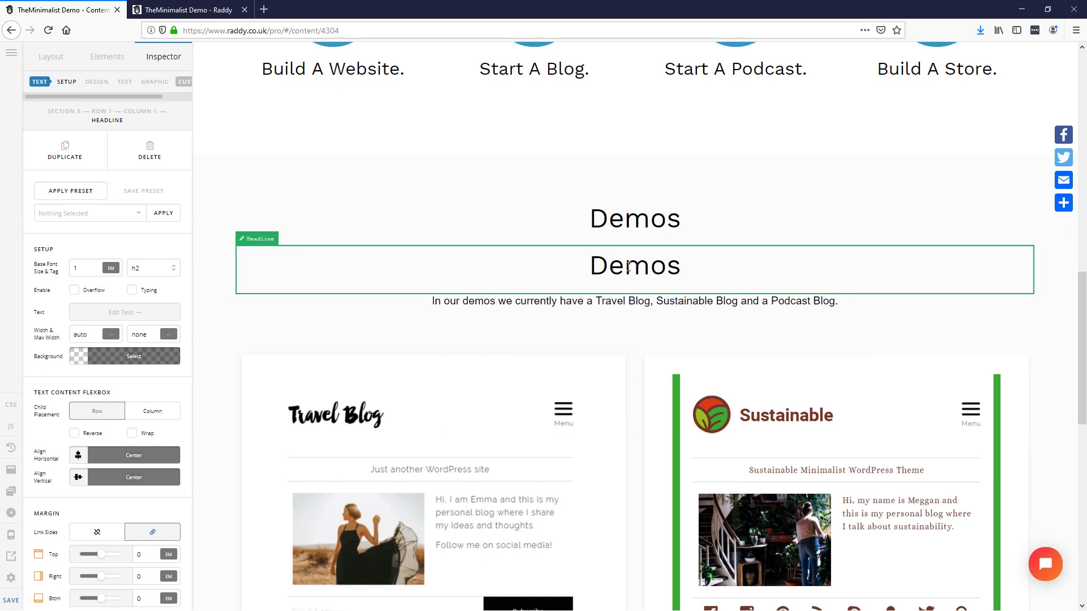
{"action": "left_click_drag", "start_coordinate": [623, 264], "coordinate": [738, 464]}
{"action": "scroll", "coordinate": [651, 289], "scroll_direction": "down", "scroll_amount": 8}
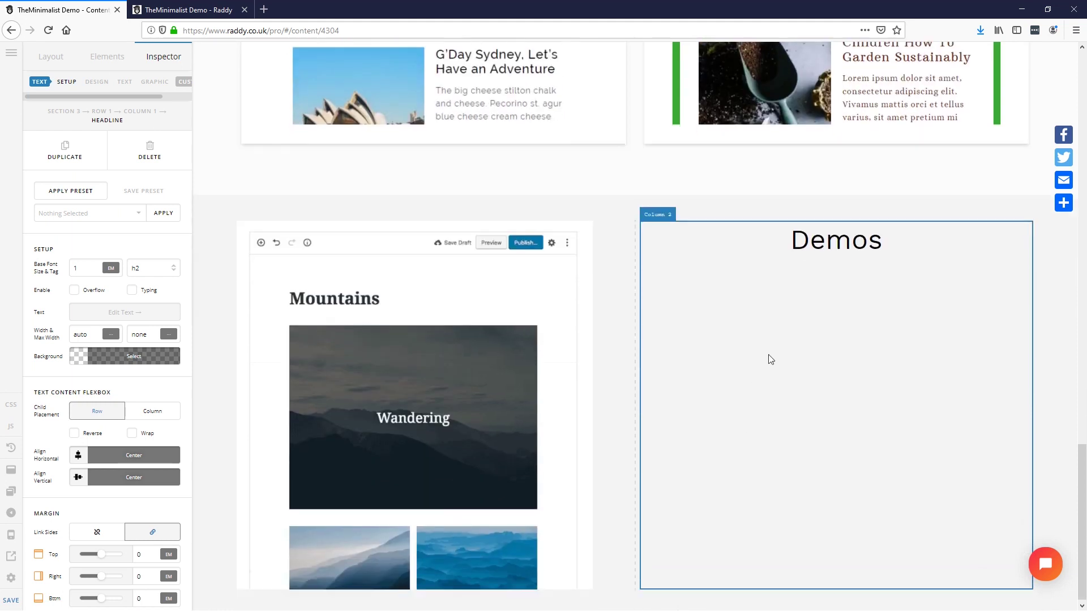
{"action": "scroll", "coordinate": [751, 404], "scroll_direction": "up", "scroll_amount": 8}
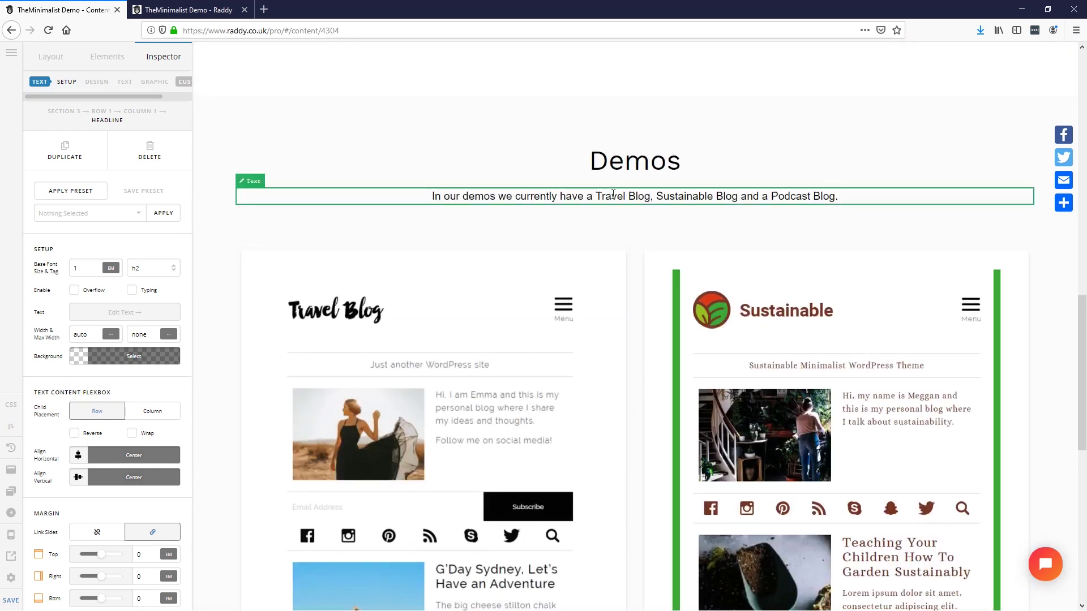
{"action": "left_click", "coordinate": [613, 199]}
{"action": "left_click", "coordinate": [68, 144]}
{"action": "left_click_drag", "start_coordinate": [596, 252], "coordinate": [812, 347]}
{"action": "scroll", "coordinate": [708, 322], "scroll_direction": "down", "scroll_amount": 3}
{"action": "scroll", "coordinate": [793, 396], "scroll_direction": "down", "scroll_amount": 7}
Step: Change the copied headline's text to 'Gutenberg'
{"action": "left_click", "coordinate": [821, 240]}
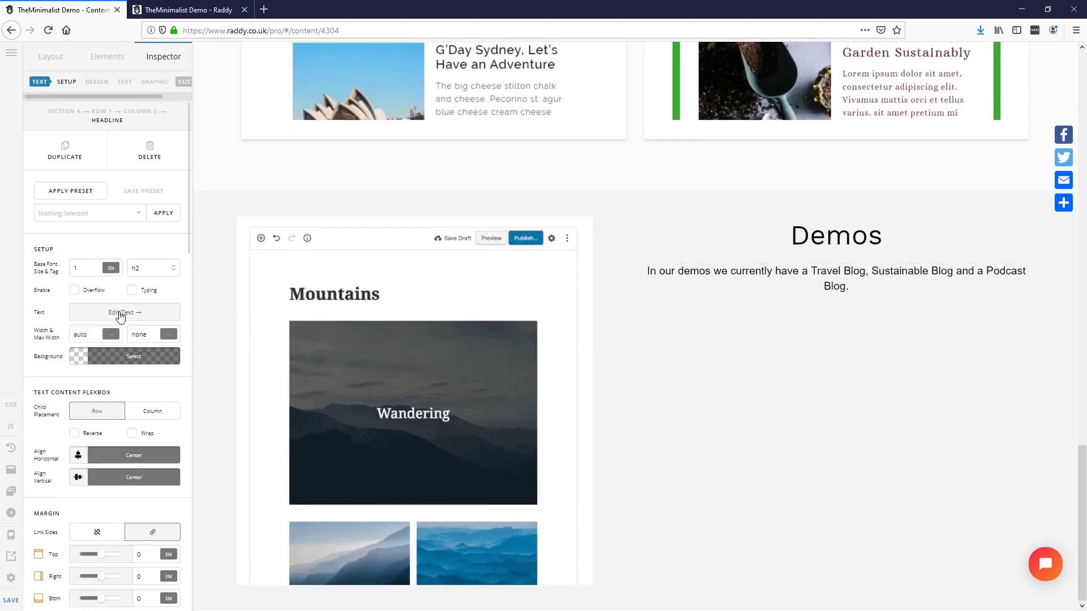
{"action": "left_click", "coordinate": [113, 312]}
{"action": "key", "text": "ctrl+a"}
{"action": "type", "text": "Gutewn"}
{"action": "key", "text": "BackSpace"}
{"action": "key", "text": "BackSpace"}
{"action": "type", "text": "nberg"}
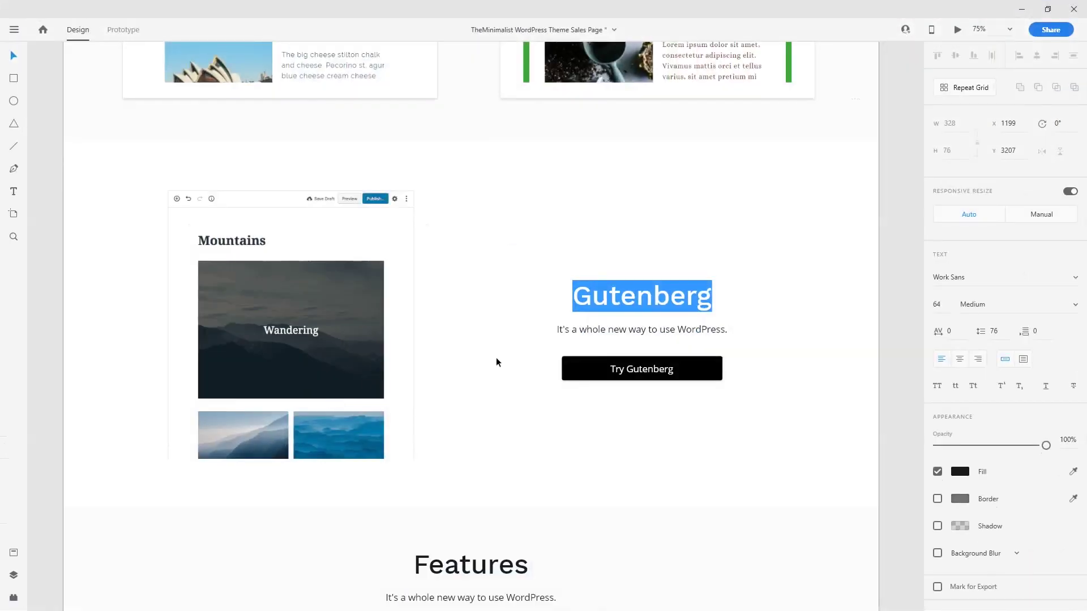
Step: Copy the Gutenberg subtitle text from the XD mockup and select the copied paragraph
{"action": "left_click", "coordinate": [630, 330]}
{"action": "double_click", "coordinate": [630, 331]}
{"action": "key", "text": "ctrl+c"}
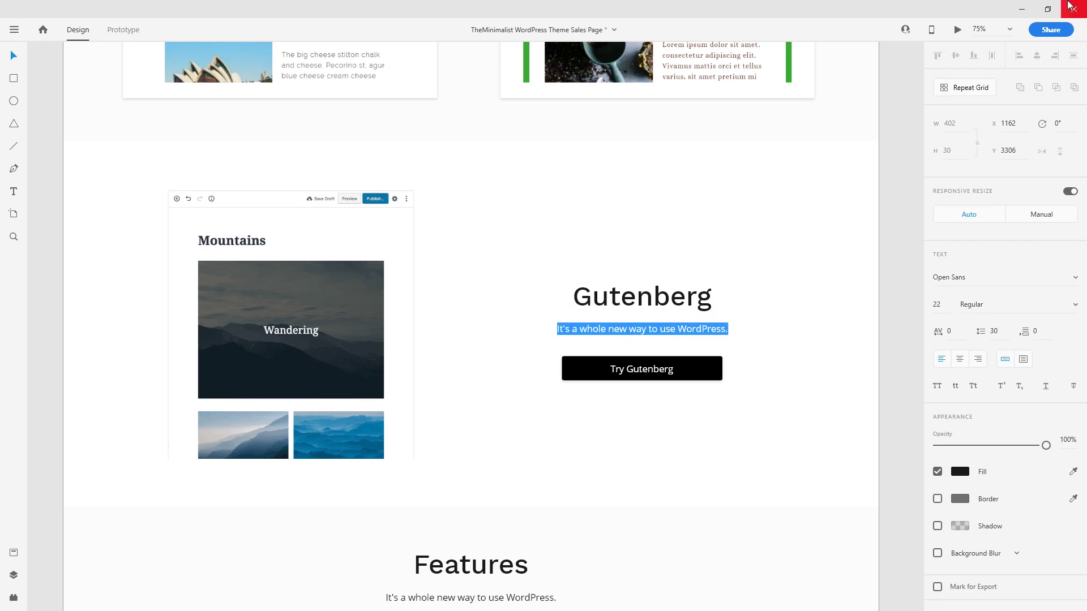
{"action": "left_click", "coordinate": [1022, 10]}
{"action": "left_click", "coordinate": [795, 271]}
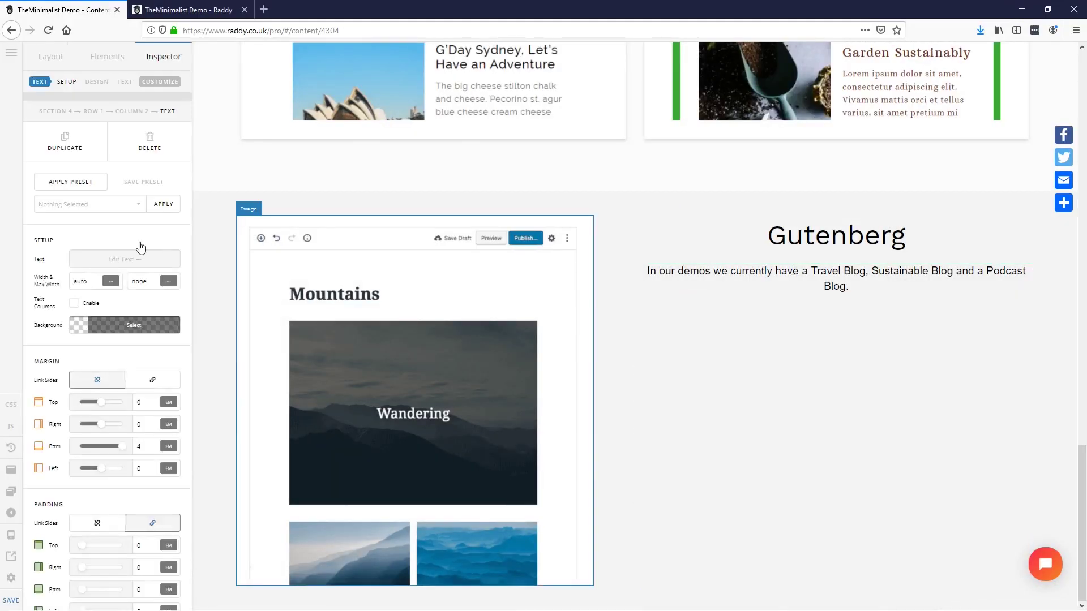
Step: Replace the paragraph with the subtitle 'It's a whole new way to use WordPress.'
{"action": "left_click", "coordinate": [122, 259]}
{"action": "key", "text": "ctrl+v"}
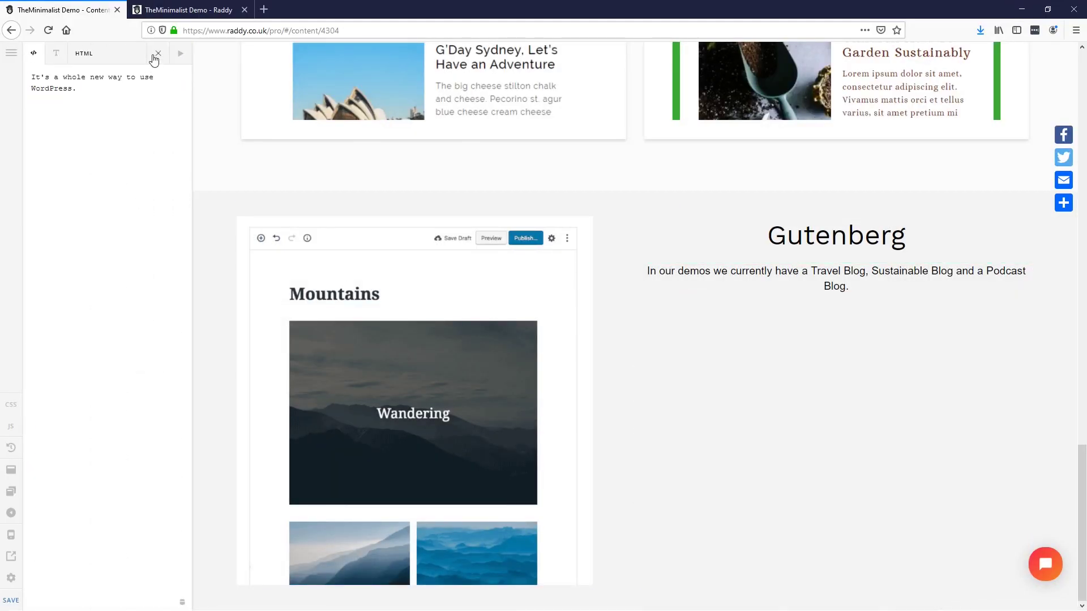
{"action": "left_click", "coordinate": [157, 53]}
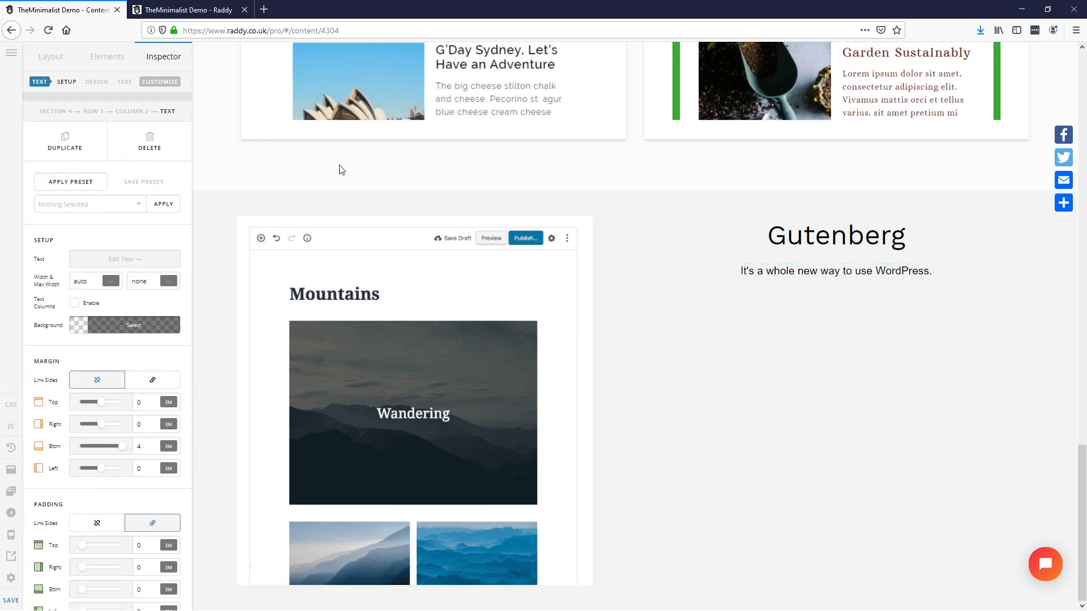
Step: Duplicate the Watch YouTube Video button and move the copy under the Gutenberg subtitle
{"action": "scroll", "coordinate": [736, 410], "scroll_direction": "up", "scroll_amount": 4}
{"action": "scroll", "coordinate": [727, 415], "scroll_direction": "up", "scroll_amount": 14}
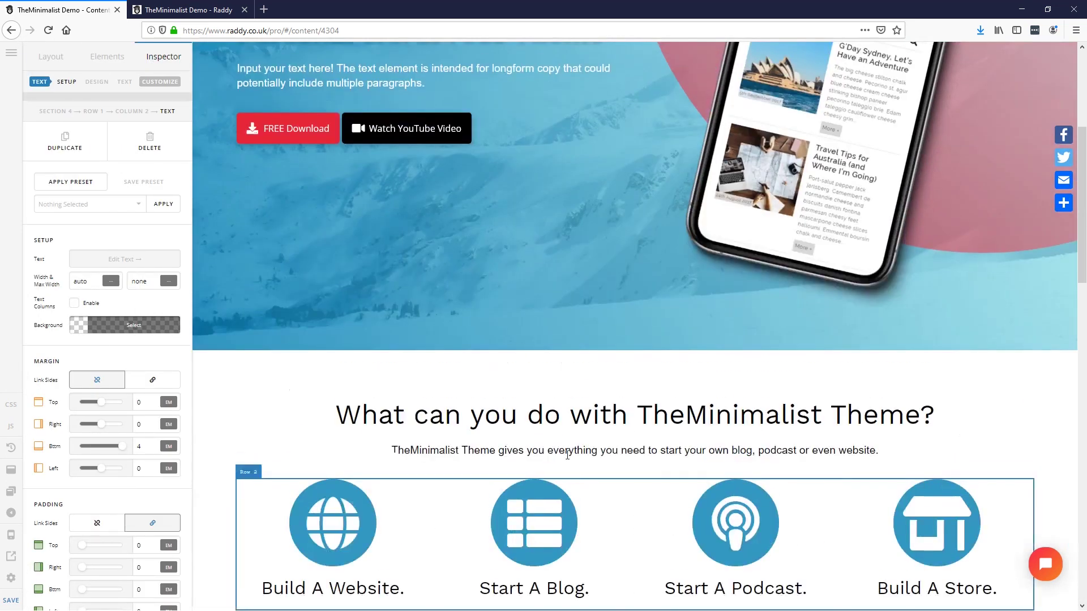
{"action": "left_click", "coordinate": [422, 123]}
{"action": "left_click", "coordinate": [65, 148]}
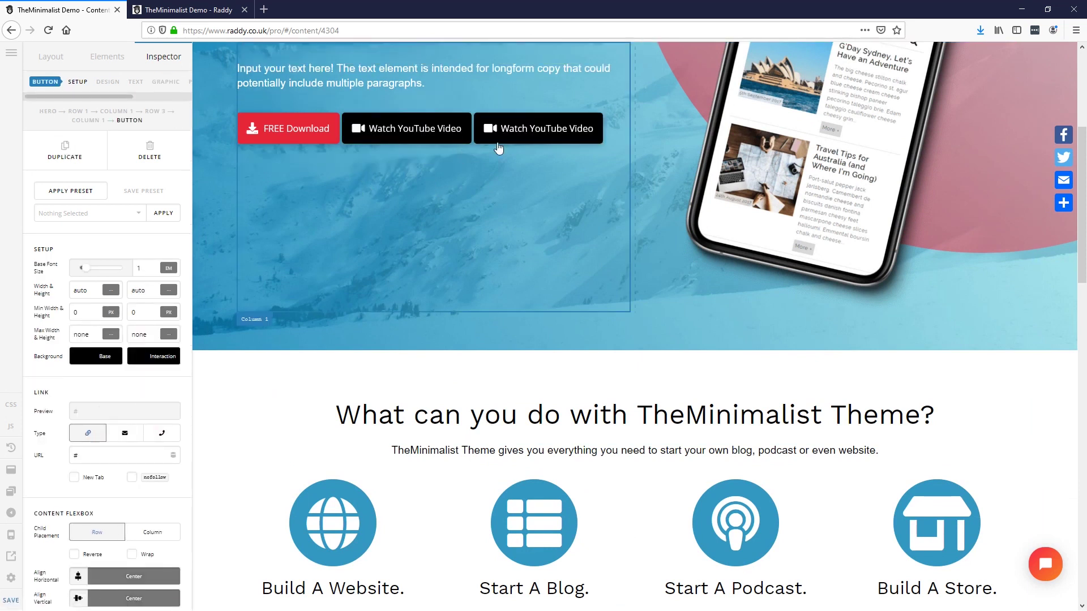
{"action": "scroll", "coordinate": [459, 152], "scroll_direction": "down", "scroll_amount": 14}
{"action": "left_click_drag", "start_coordinate": [677, 243], "coordinate": [822, 342]}
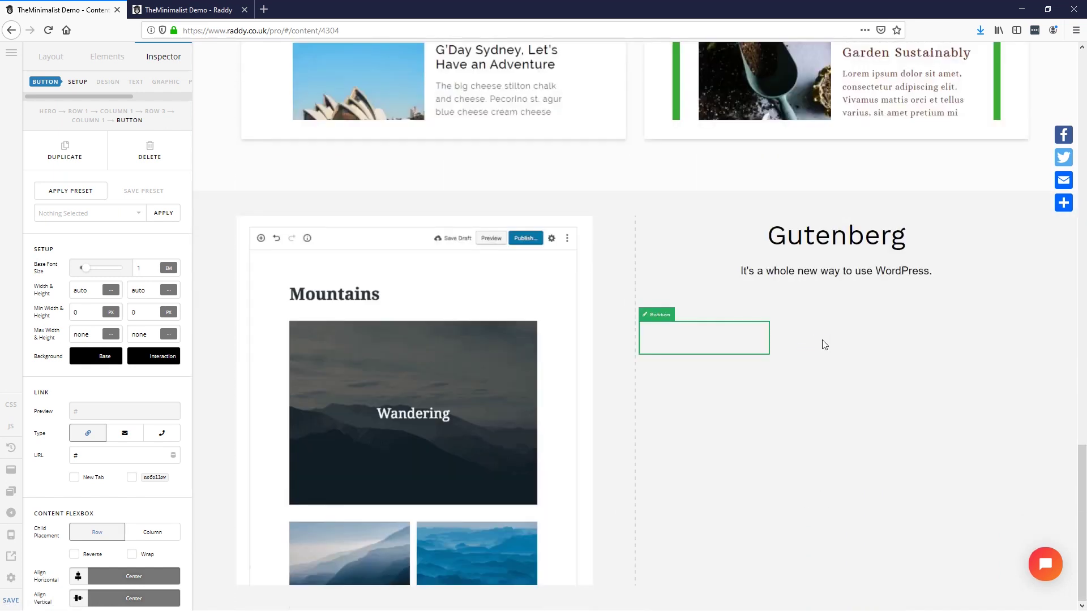
Step: Switch off the copied button's Graphic so it shows no video icon
{"action": "left_click", "coordinate": [824, 272]}
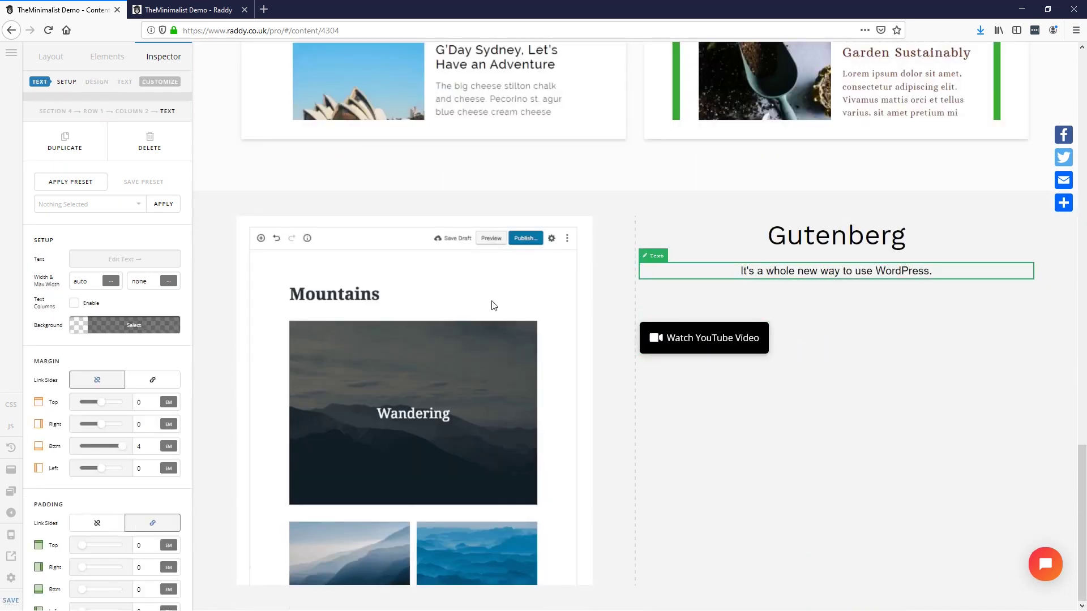
{"action": "type", "text": "2"}
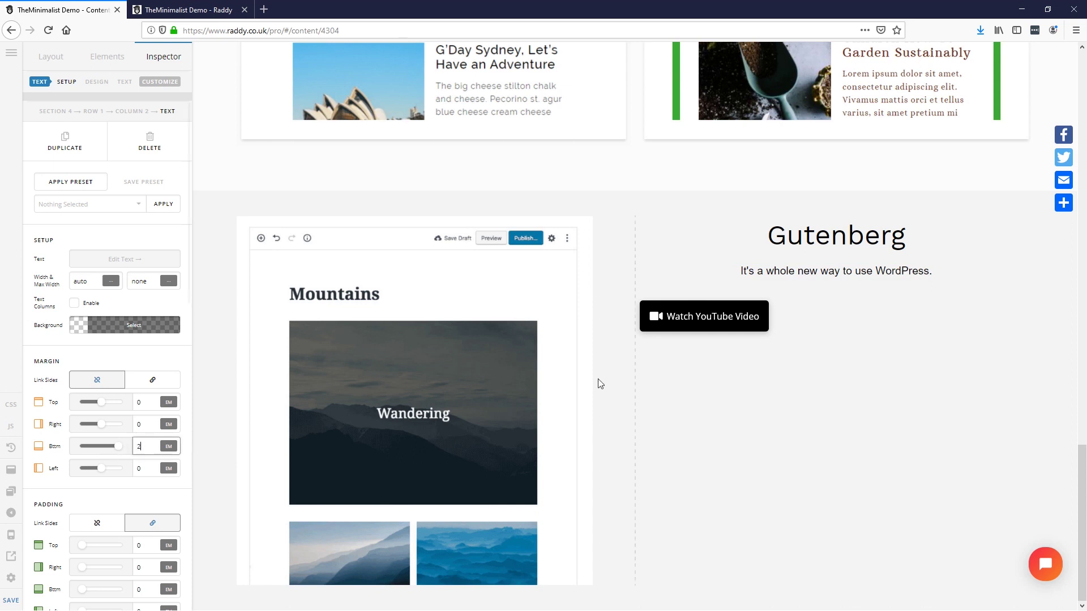
{"action": "left_click", "coordinate": [737, 316]}
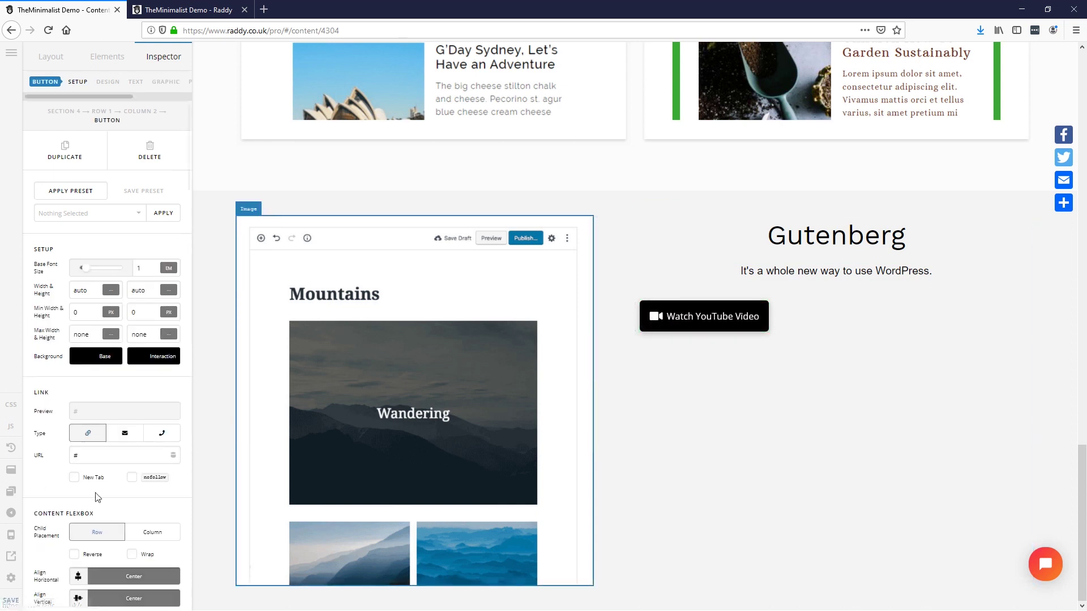
{"action": "scroll", "coordinate": [98, 496], "scroll_direction": "down", "scroll_amount": 3}
{"action": "scroll", "coordinate": [98, 496], "scroll_direction": "down", "scroll_amount": 10}
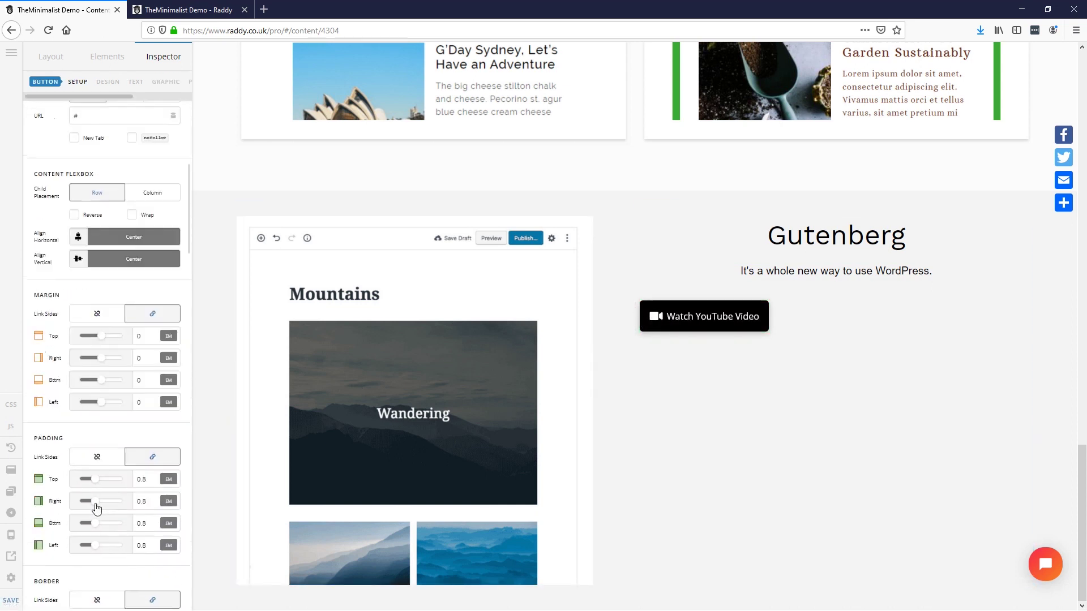
{"action": "scroll", "coordinate": [93, 505], "scroll_direction": "down", "scroll_amount": 6}
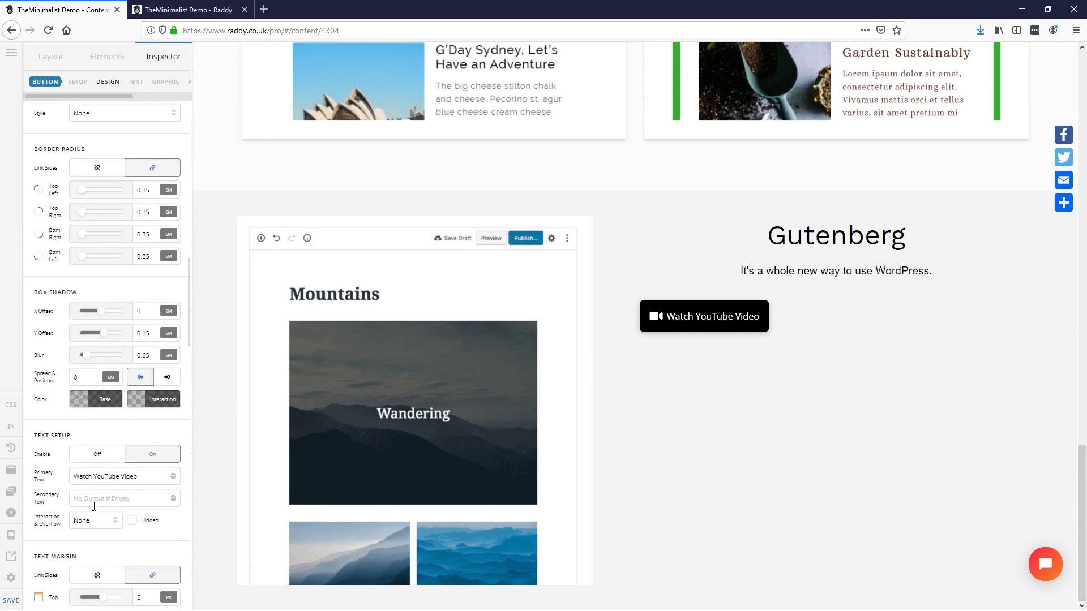
{"action": "scroll", "coordinate": [94, 512], "scroll_direction": "down", "scroll_amount": 15}
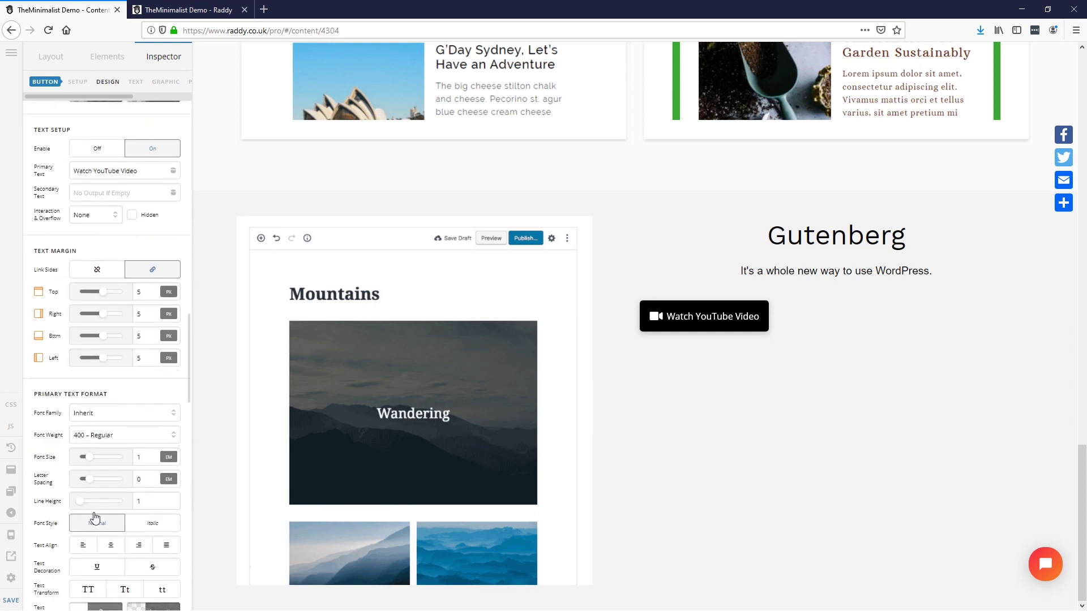
{"action": "scroll", "coordinate": [94, 517], "scroll_direction": "down", "scroll_amount": 2}
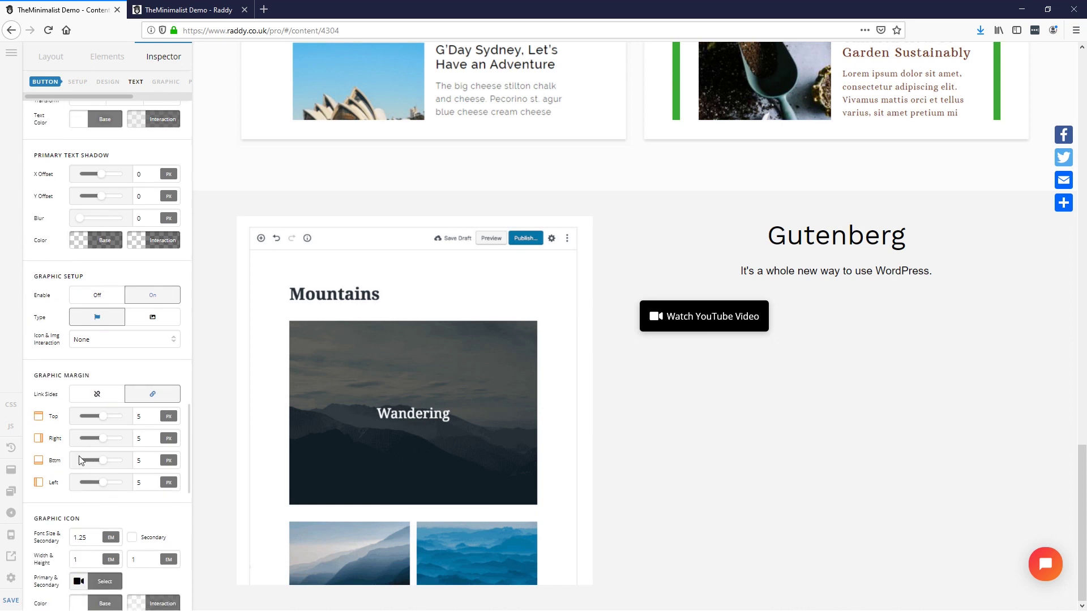
{"action": "left_click", "coordinate": [83, 297]}
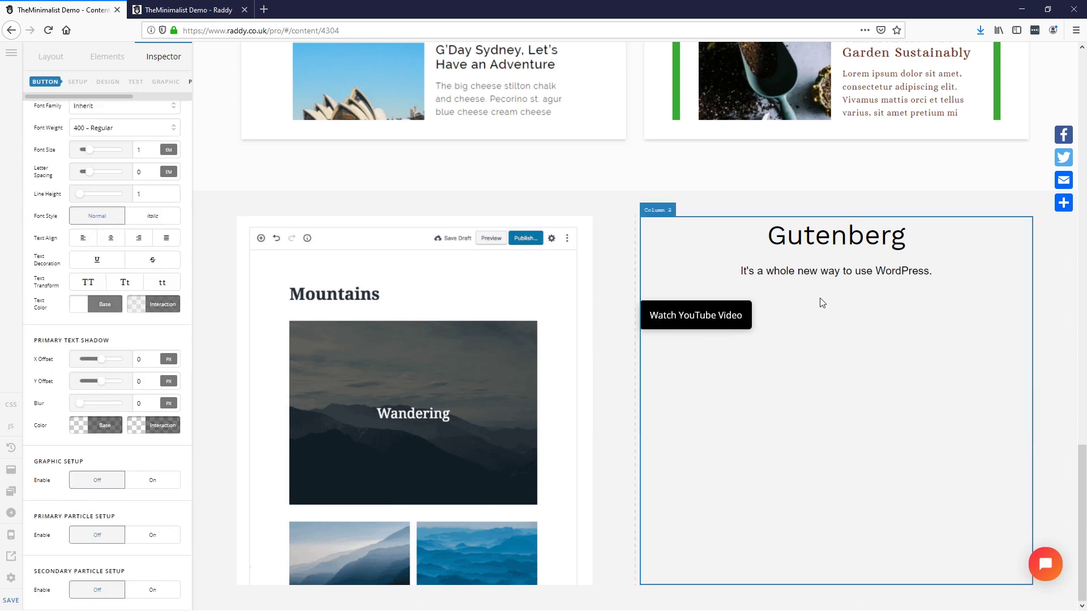
Step: Turn on Flexbox Layout for Column 2 and centre its content horizontally and vertically
{"action": "left_click", "coordinate": [967, 371]}
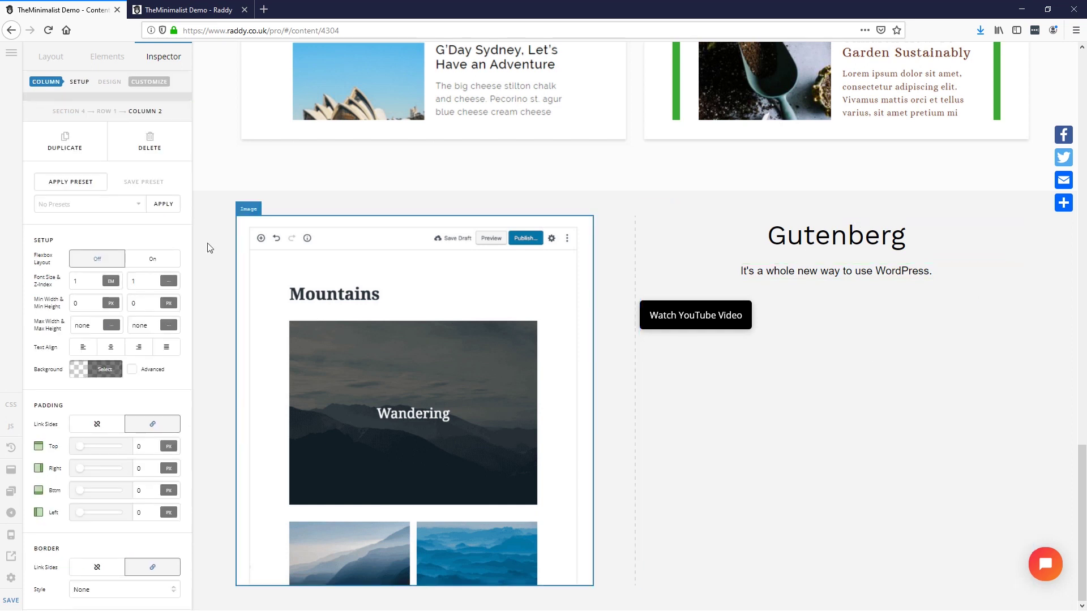
{"action": "left_click", "coordinate": [155, 263]}
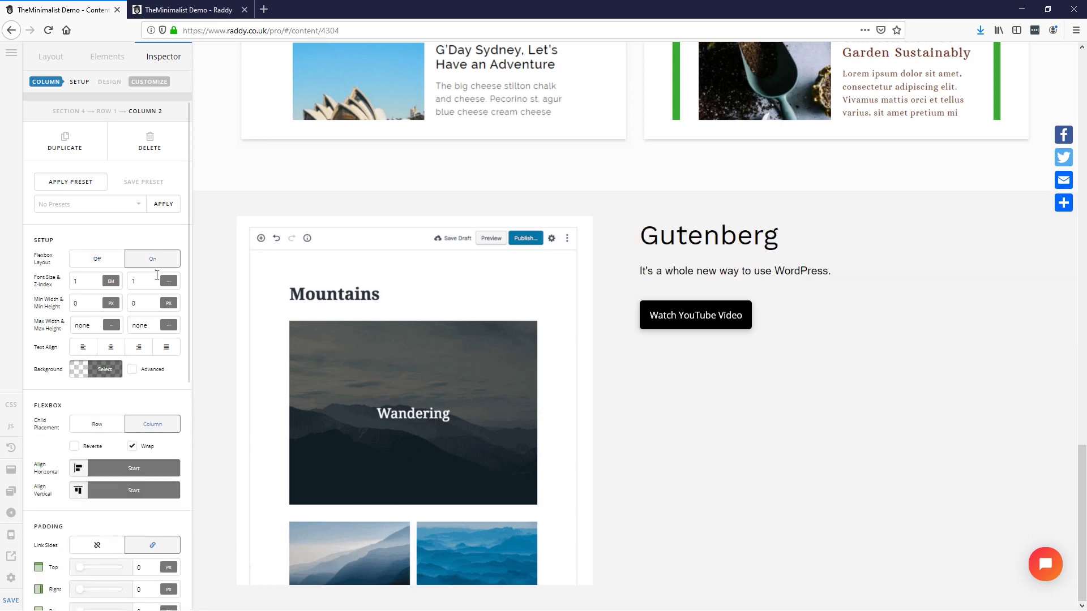
{"action": "left_click", "coordinate": [127, 469]}
{"action": "left_click", "coordinate": [224, 378]}
{"action": "left_click", "coordinate": [150, 490]}
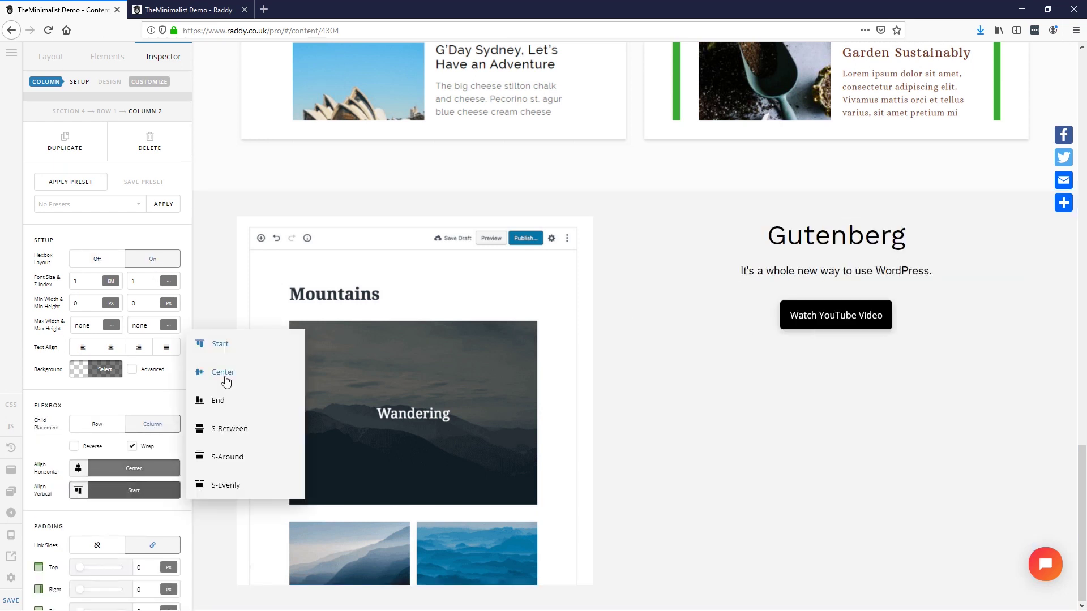
{"action": "left_click", "coordinate": [225, 378]}
Step: Check the Try Gutenberg button label in XD, then make Section 4's background white
{"action": "key", "text": "alt+Tab"}
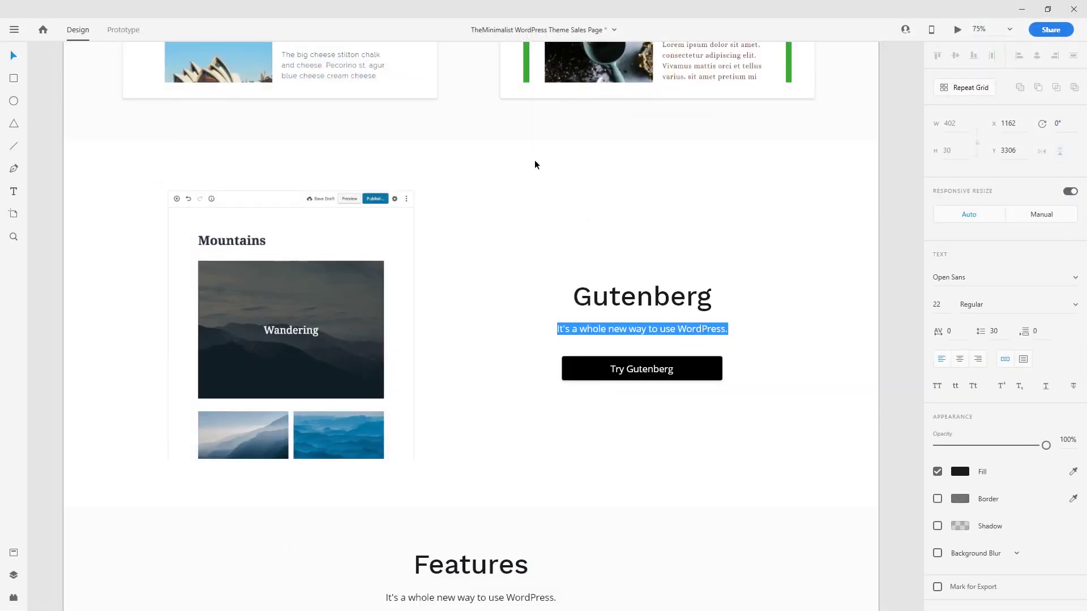
{"action": "key", "text": "Escape"}
{"action": "scroll", "coordinate": [515, 327], "scroll_direction": "down", "scroll_amount": 3}
{"action": "double_click", "coordinate": [639, 271]}
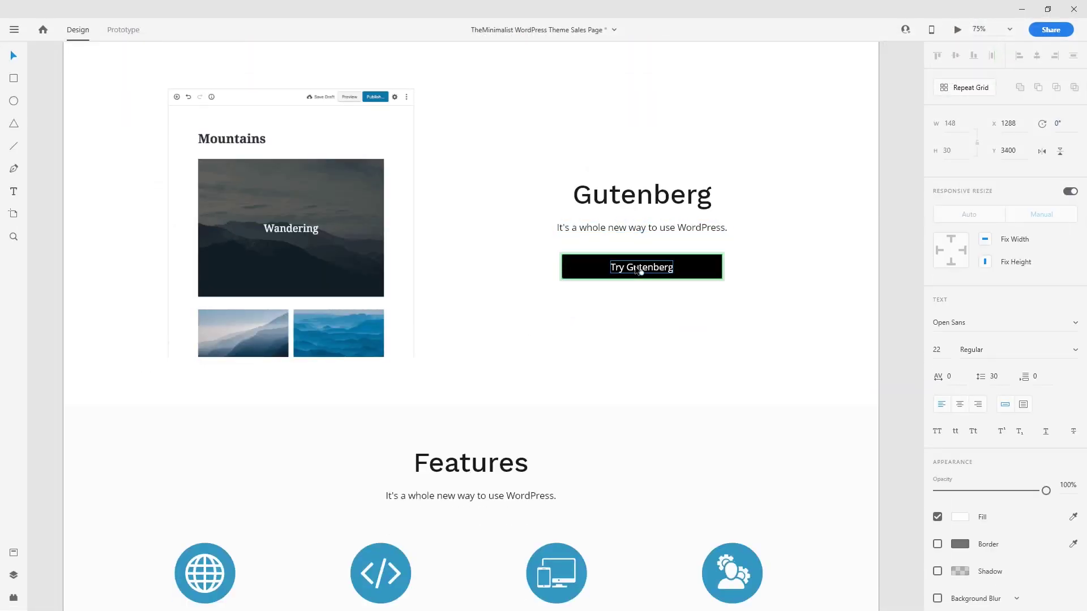
{"action": "left_click", "coordinate": [442, 237]}
{"action": "scroll", "coordinate": [442, 237], "scroll_direction": "up", "scroll_amount": 2}
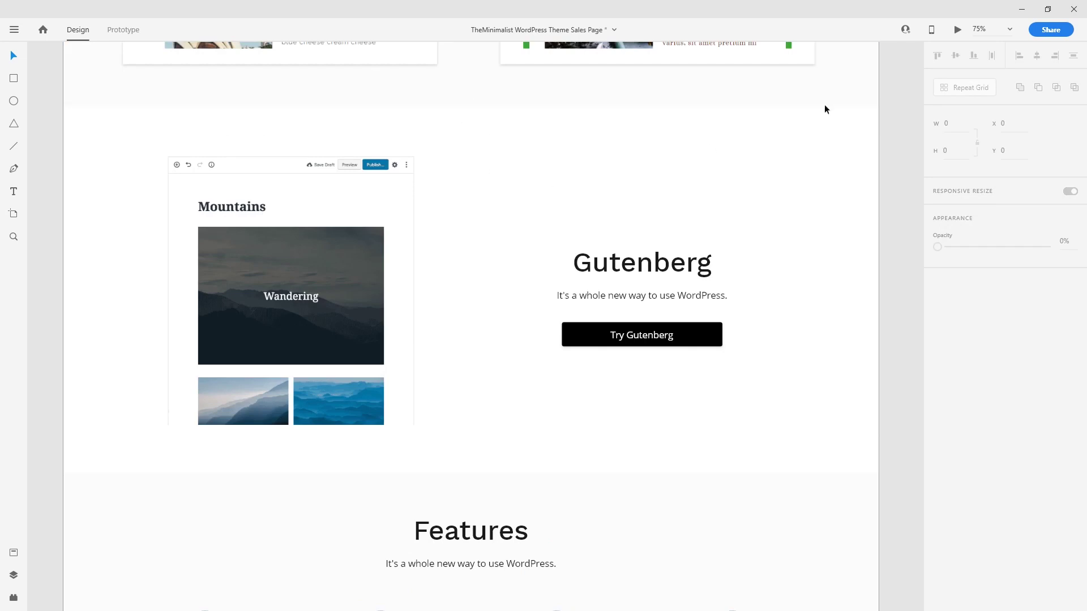
{"action": "key", "text": "alt+Tab"}
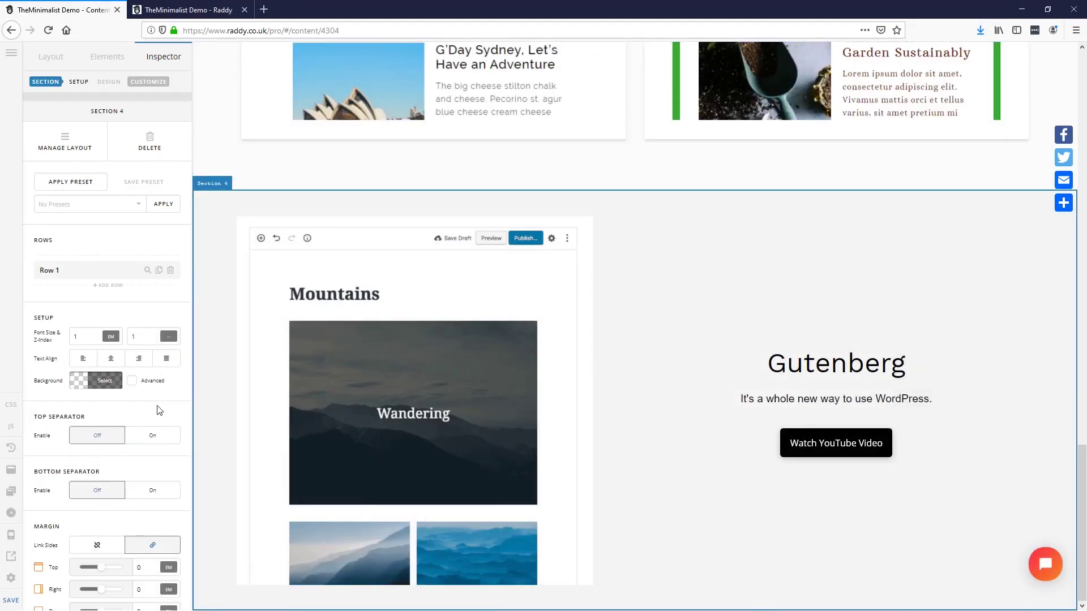
{"action": "left_click", "coordinate": [108, 385]}
{"action": "left_click_drag", "start_coordinate": [157, 242], "coordinate": [129, 194]}
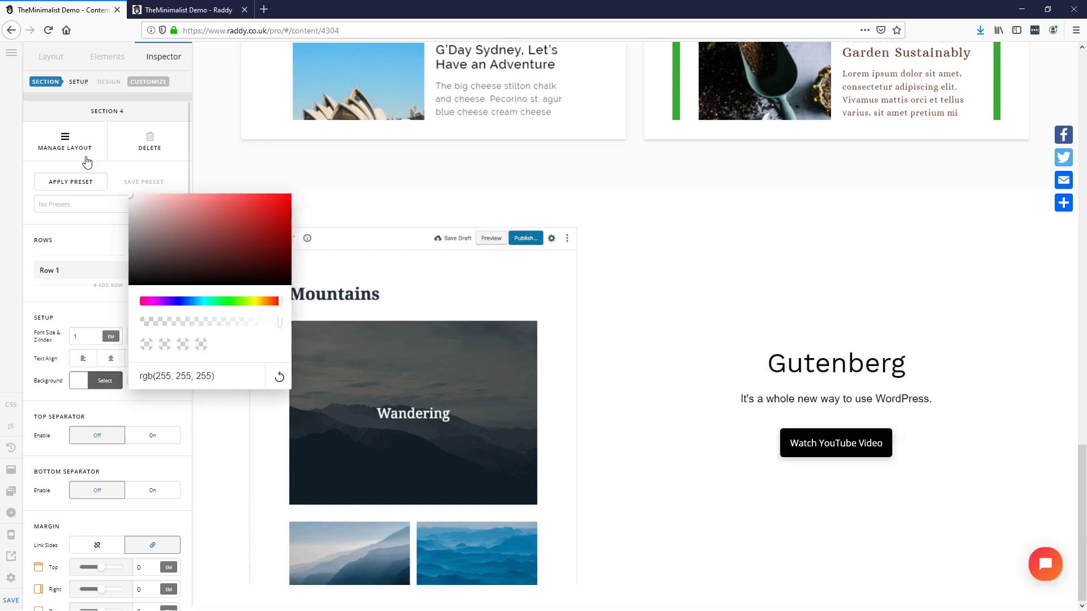
Step: Change the copied button's Primary Text from 'Watch YouTube Video' to 'Try Gutenberg'
{"action": "left_click", "coordinate": [70, 303]}
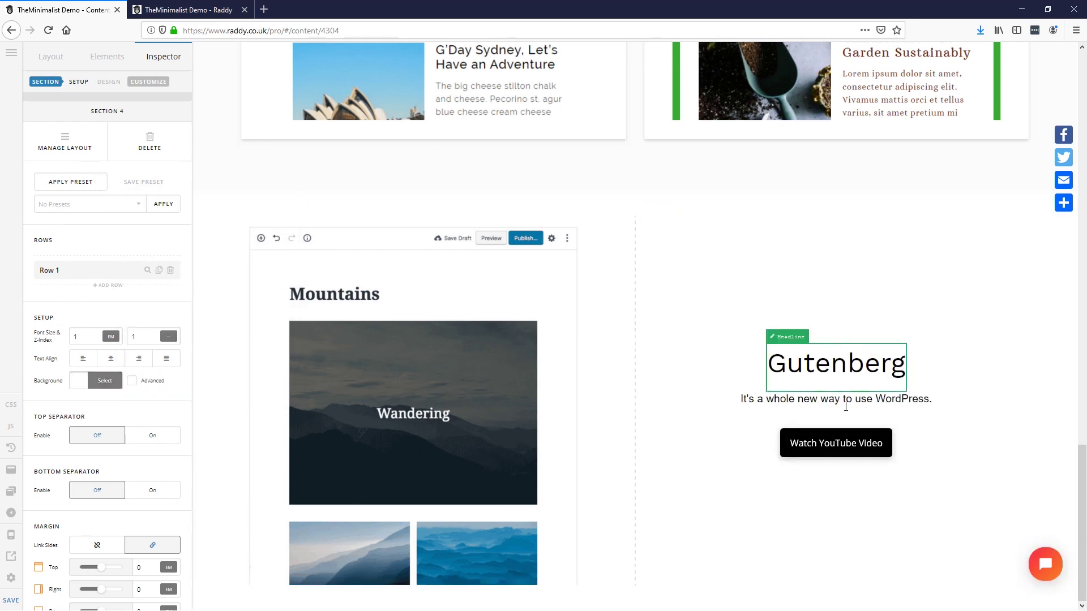
{"action": "left_click", "coordinate": [854, 448]}
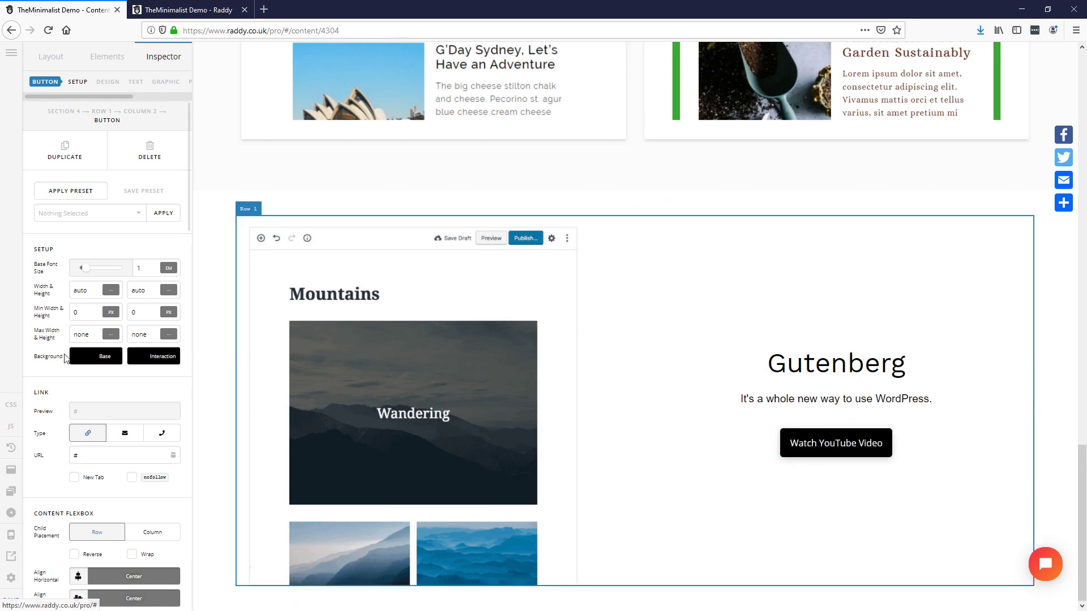
{"action": "scroll", "coordinate": [108, 435], "scroll_direction": "down", "scroll_amount": 2}
{"action": "scroll", "coordinate": [116, 481], "scroll_direction": "down", "scroll_amount": 10}
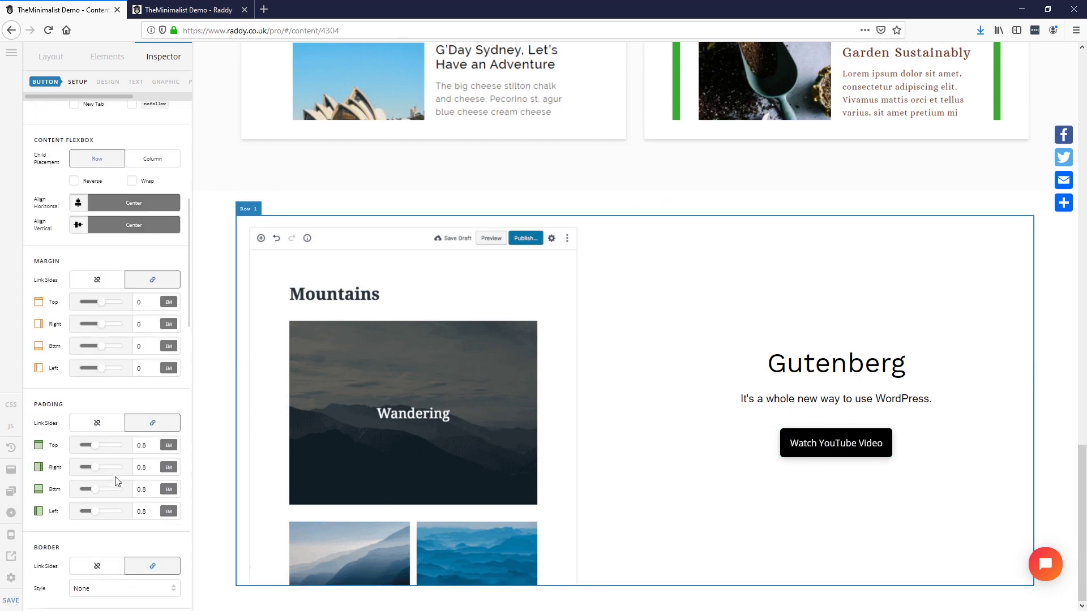
{"action": "scroll", "coordinate": [109, 340], "scroll_direction": "up", "scroll_amount": 10}
{"action": "scroll", "coordinate": [85, 413], "scroll_direction": "down", "scroll_amount": 7}
{"action": "scroll", "coordinate": [86, 433], "scroll_direction": "down", "scroll_amount": 7}
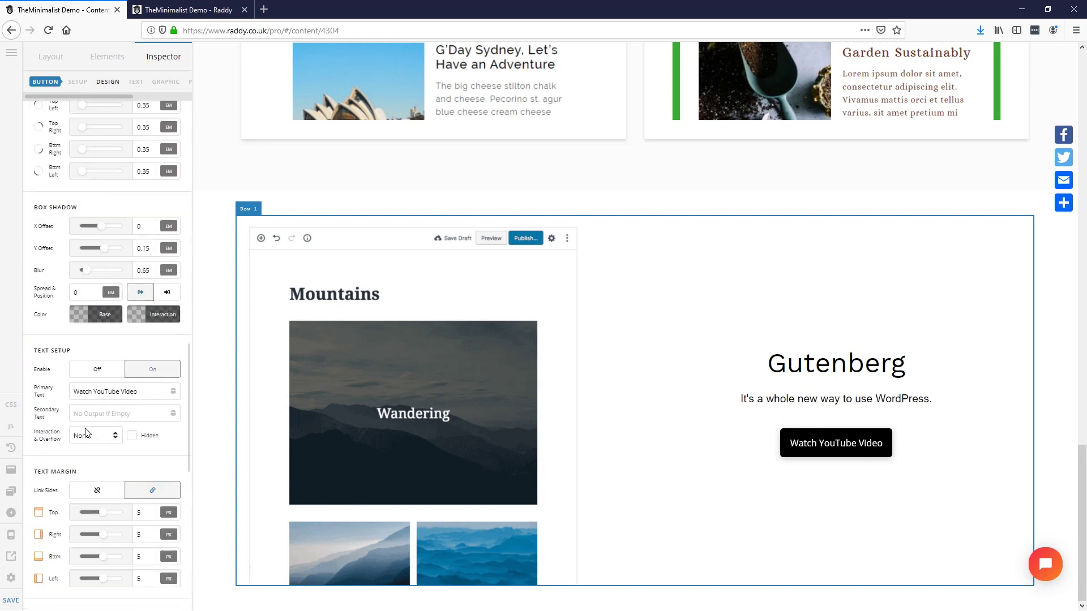
{"action": "triple_click", "coordinate": [124, 392]}
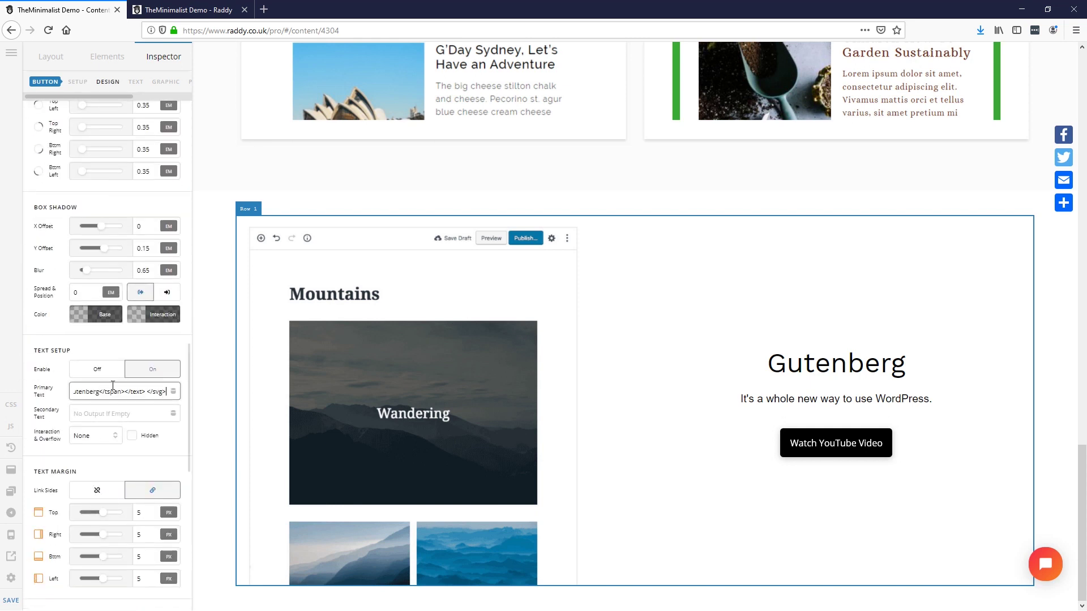
{"action": "key", "text": "ctrl+a"}
{"action": "type", "text": "Try Guy"}
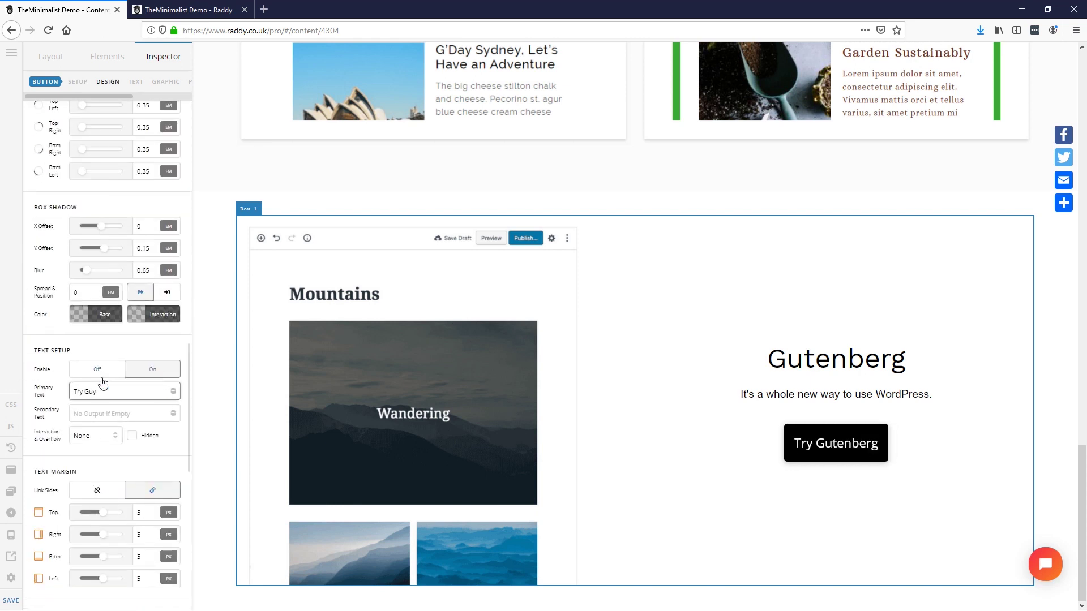
{"action": "type", "text": "s"}
{"action": "key", "text": "BackSpace"}
{"action": "type", "text": "ttne"}
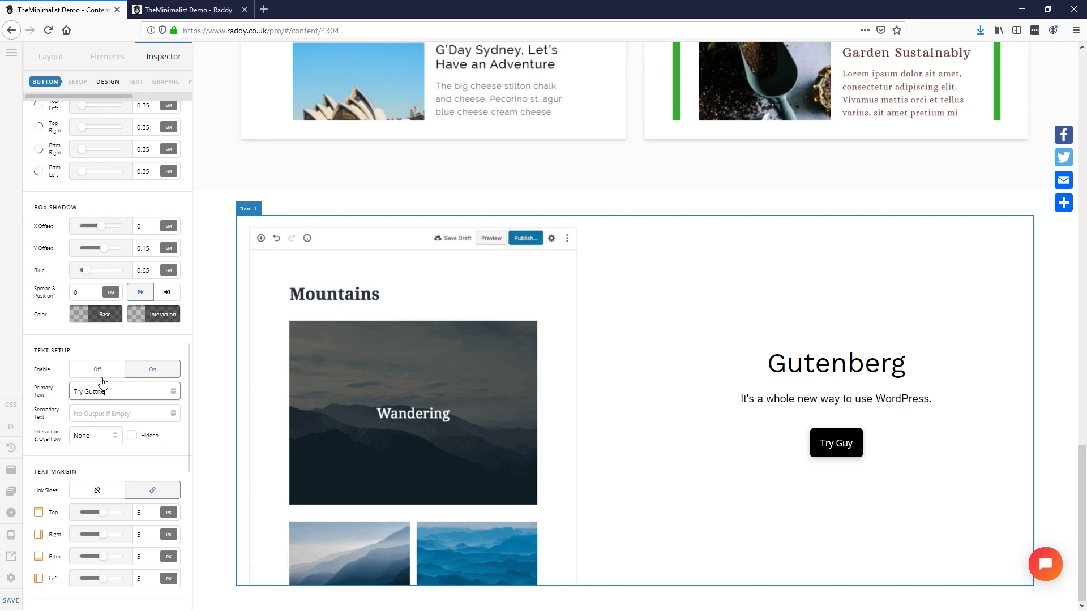
{"action": "key", "text": "BackSpace"}
{"action": "key", "text": "BackSpace"}
{"action": "type", "text": "enberg"}
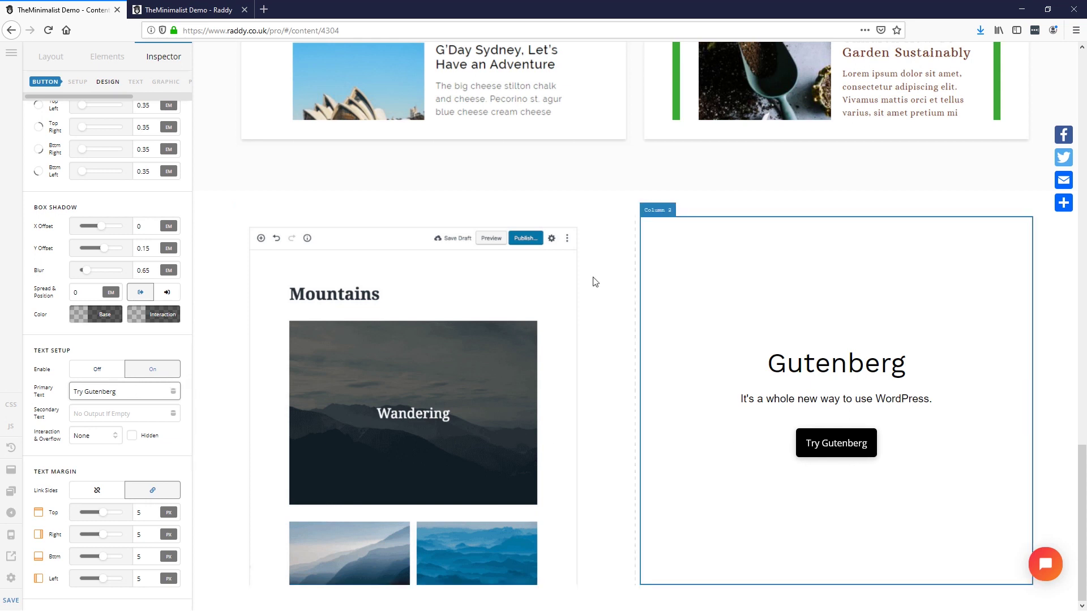
Step: Give Section 4 80 px top and bottom padding and save the page
{"action": "left_click", "coordinate": [659, 204]}
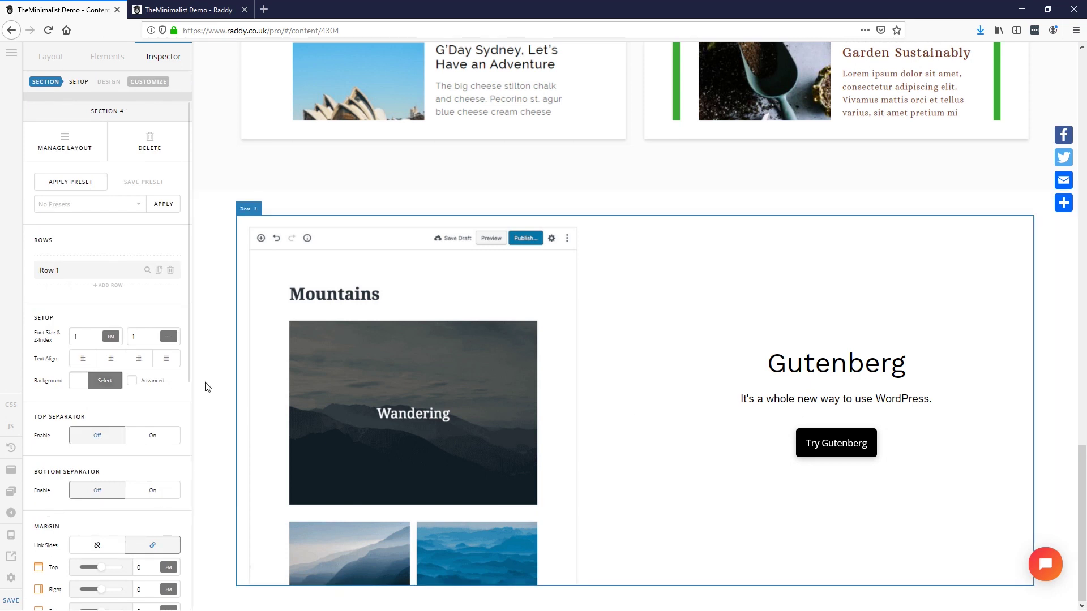
{"action": "scroll", "coordinate": [147, 475], "scroll_direction": "down", "scroll_amount": 5}
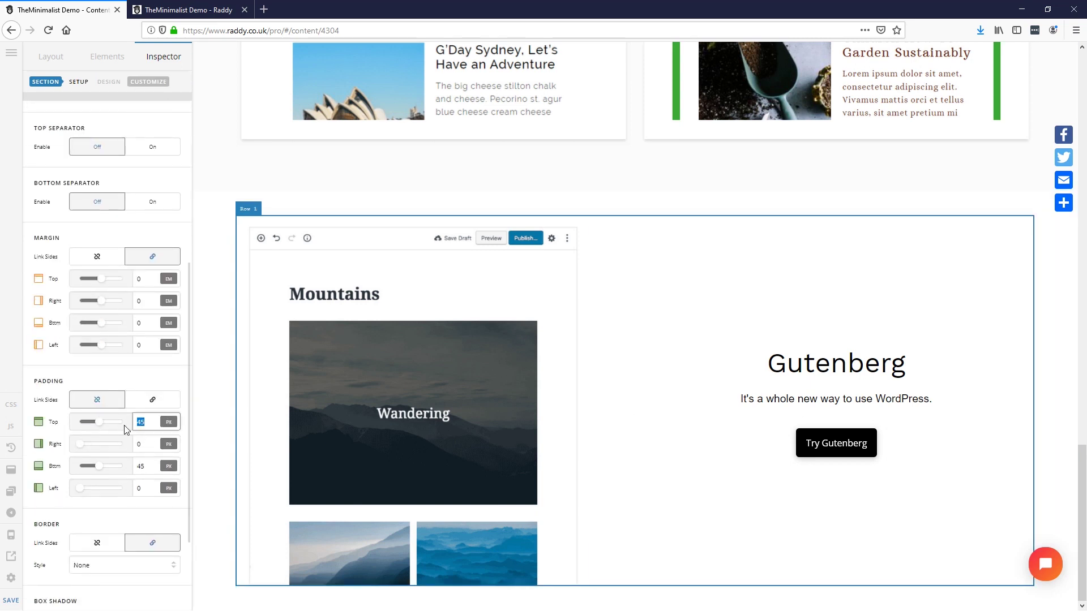
{"action": "type", "text": "80"}
{"action": "left_click_drag", "start_coordinate": [146, 467], "coordinate": [85, 473]}
{"action": "type", "text": "80"}
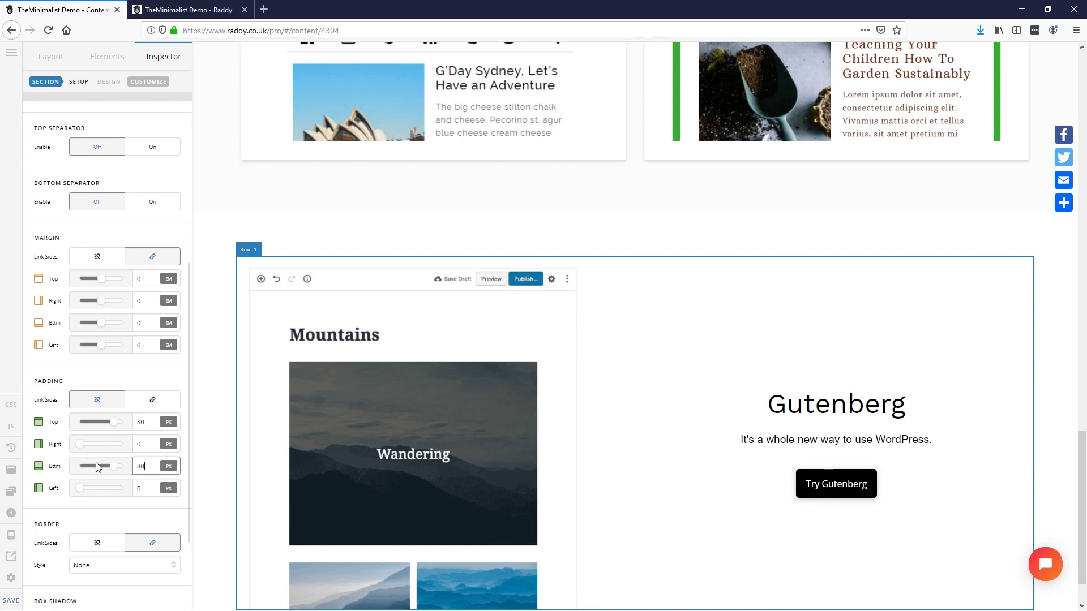
{"action": "scroll", "coordinate": [490, 343], "scroll_direction": "down", "scroll_amount": 1}
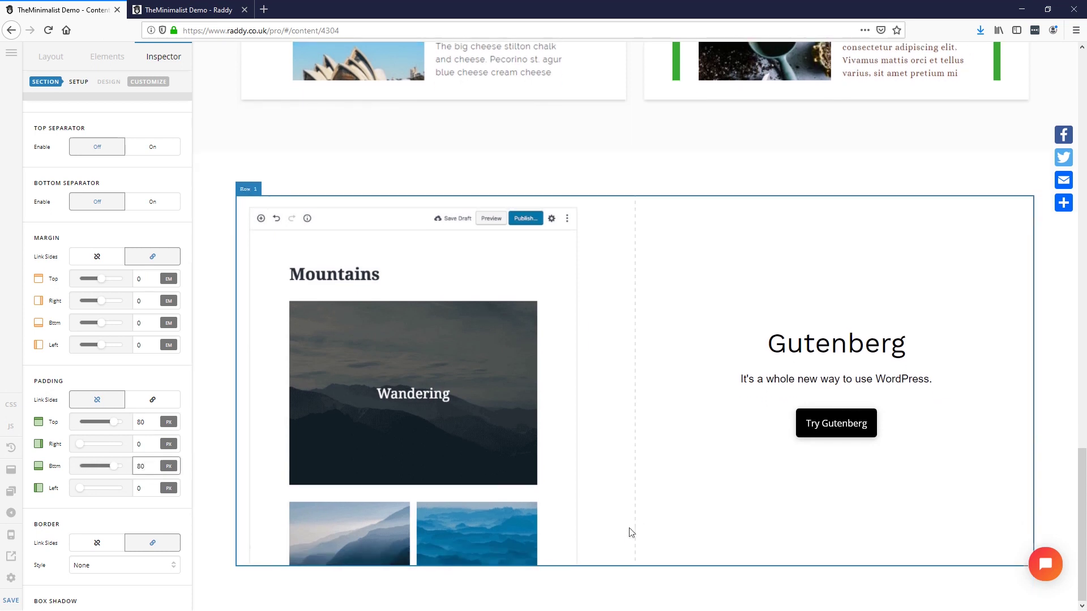
{"action": "left_click", "coordinate": [10, 601]}
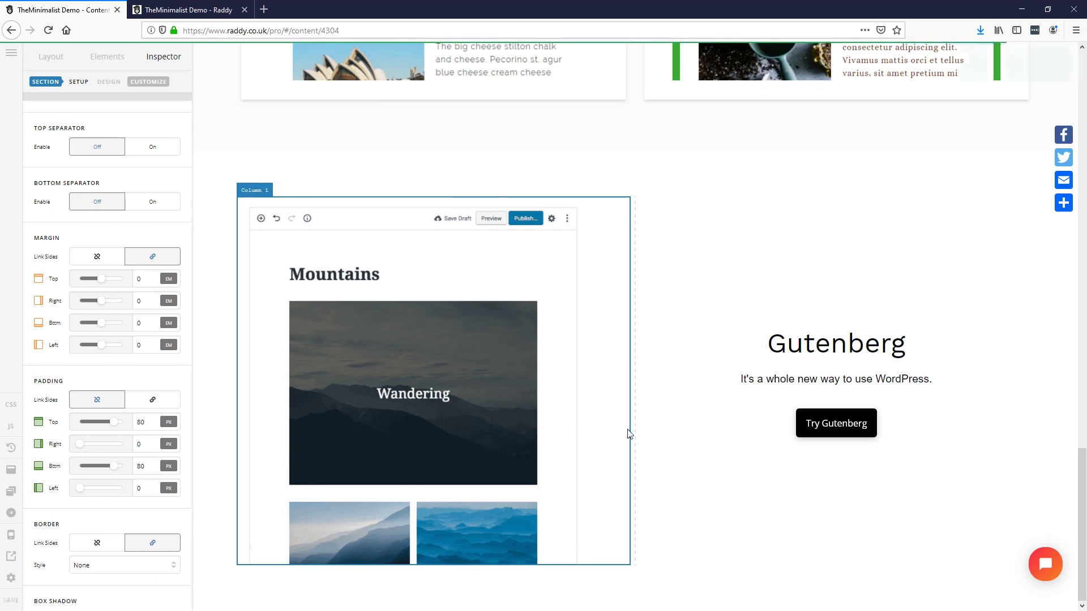
{"action": "key", "text": "alt+Tab"}
Step: Scroll through the XD mockup's Features and surrounding sections, then return to Firefox
{"action": "scroll", "coordinate": [602, 436], "scroll_direction": "down", "scroll_amount": 5}
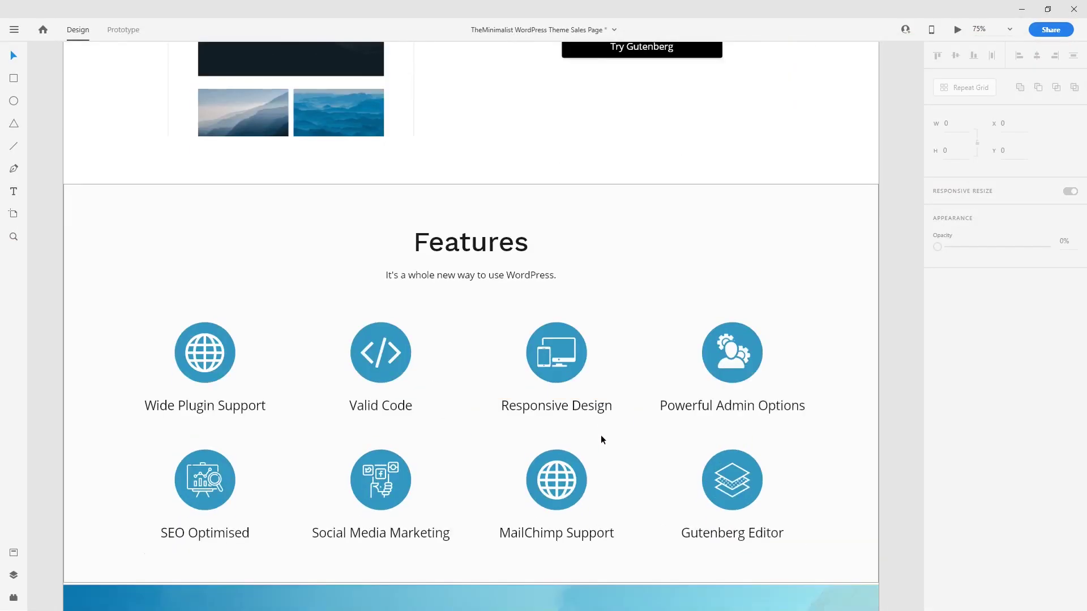
{"action": "scroll", "coordinate": [601, 439], "scroll_direction": "down", "scroll_amount": 3}
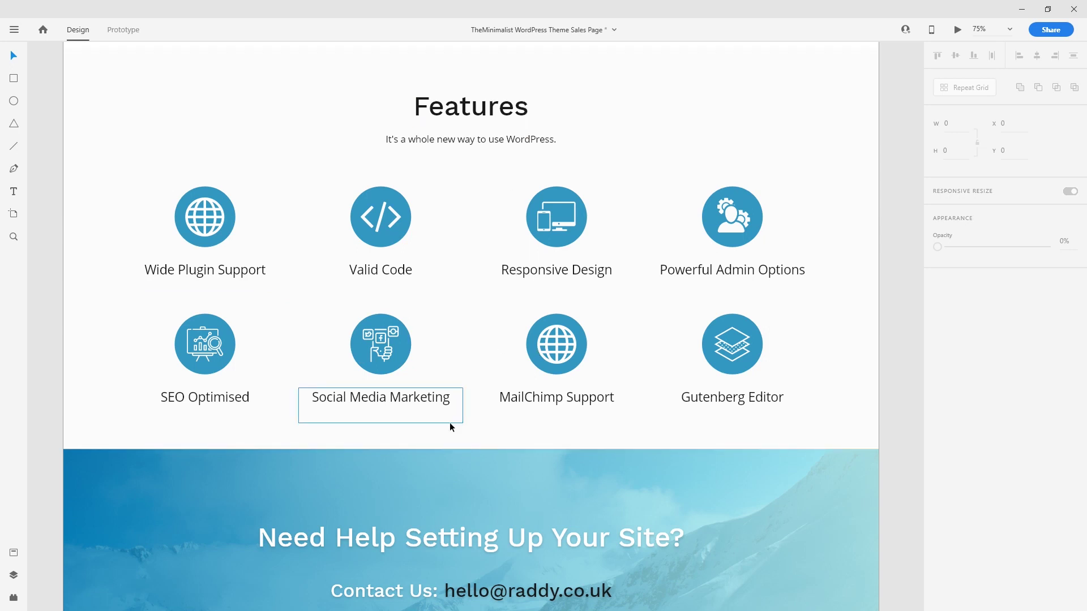
{"action": "scroll", "coordinate": [515, 243], "scroll_direction": "up", "scroll_amount": 20}
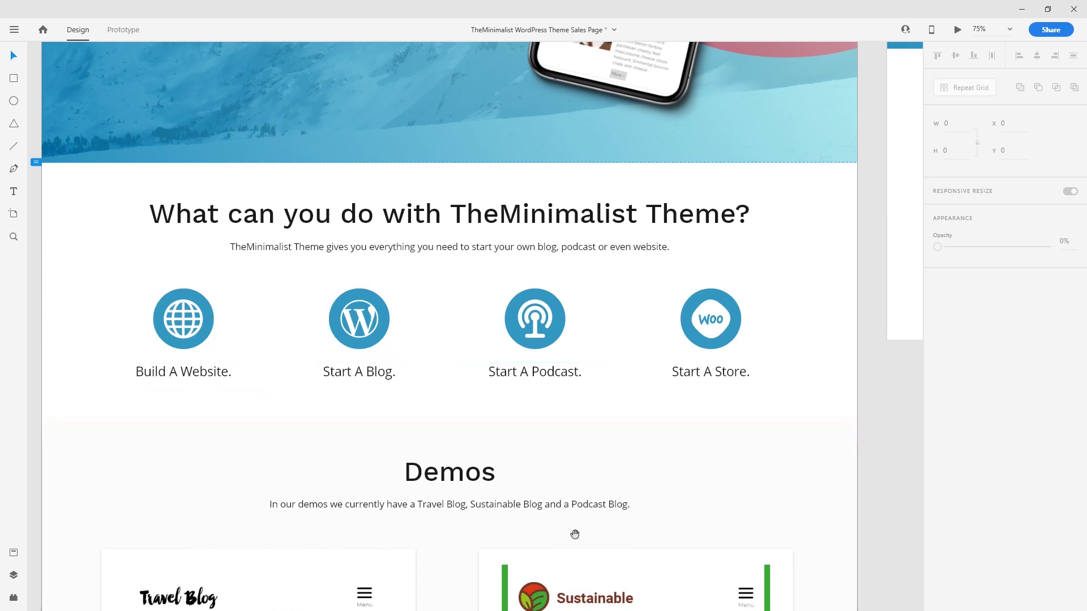
{"action": "scroll", "coordinate": [563, 497], "scroll_direction": "down", "scroll_amount": 15}
{"action": "scroll", "coordinate": [589, 413], "scroll_direction": "down", "scroll_amount": 5}
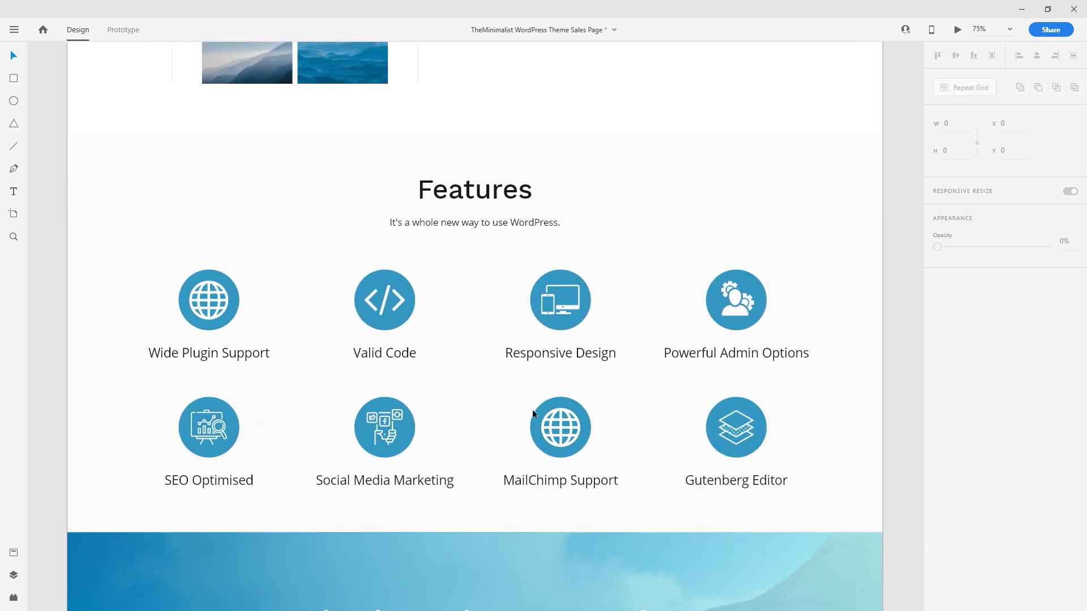
{"action": "key", "text": "alt+Tab"}
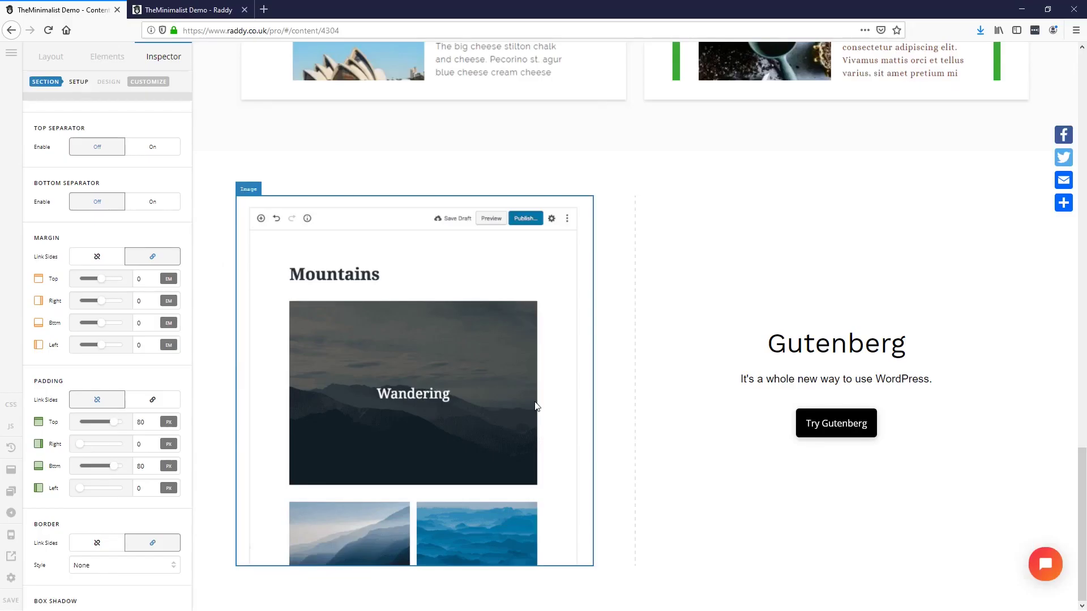
Step: In the Layout tree, rename Section 4 to 'Gutenberg'
{"action": "left_click", "coordinate": [51, 57]}
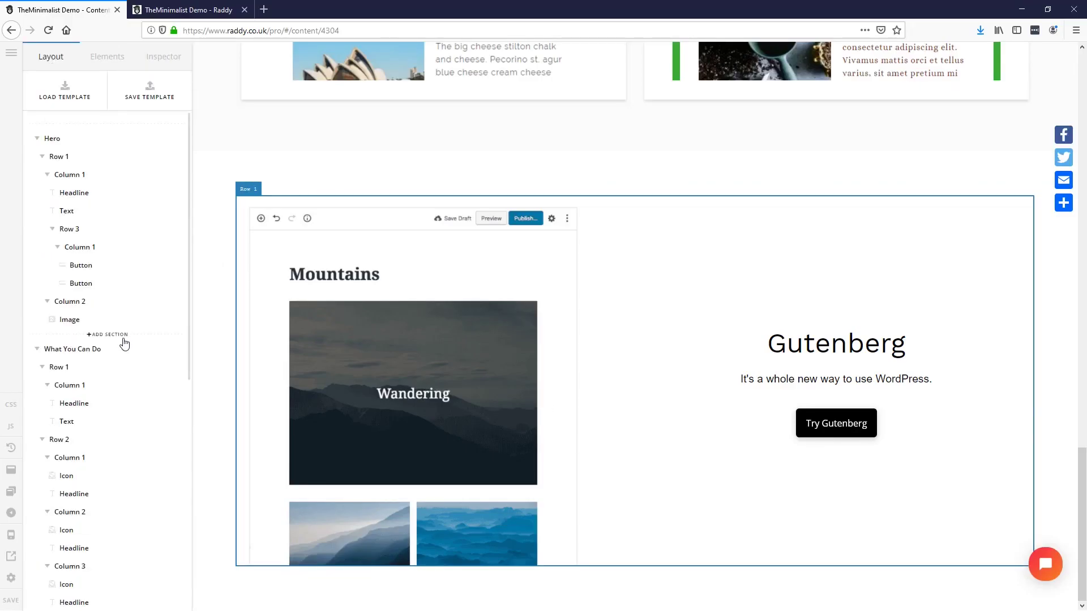
{"action": "left_click", "coordinate": [37, 138]}
{"action": "left_click", "coordinate": [37, 168]}
{"action": "left_click", "coordinate": [37, 197]}
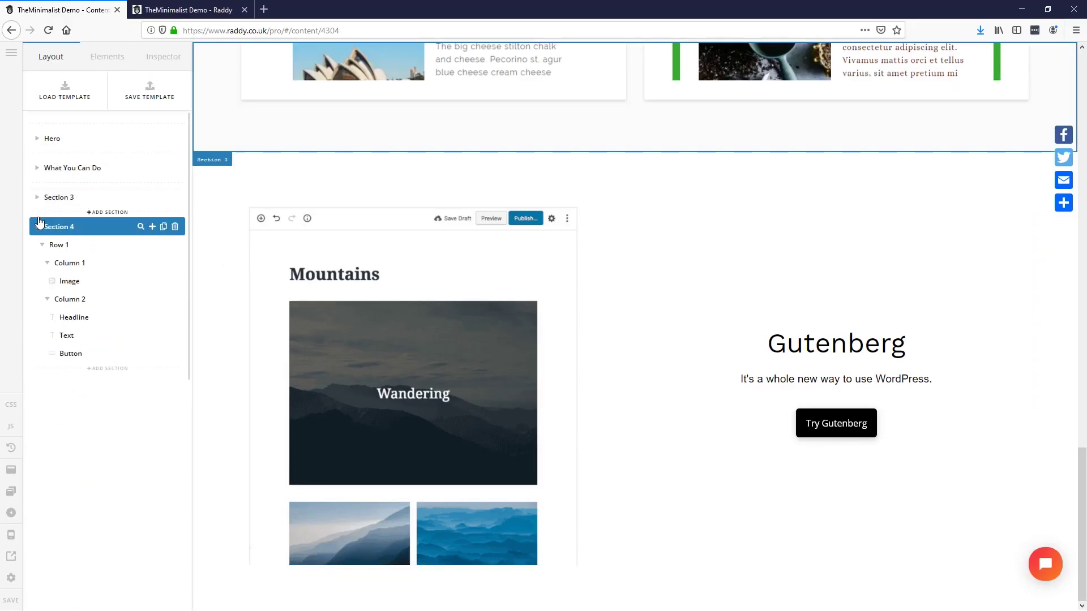
{"action": "left_click", "coordinate": [37, 226]}
{"action": "left_click", "coordinate": [56, 227]}
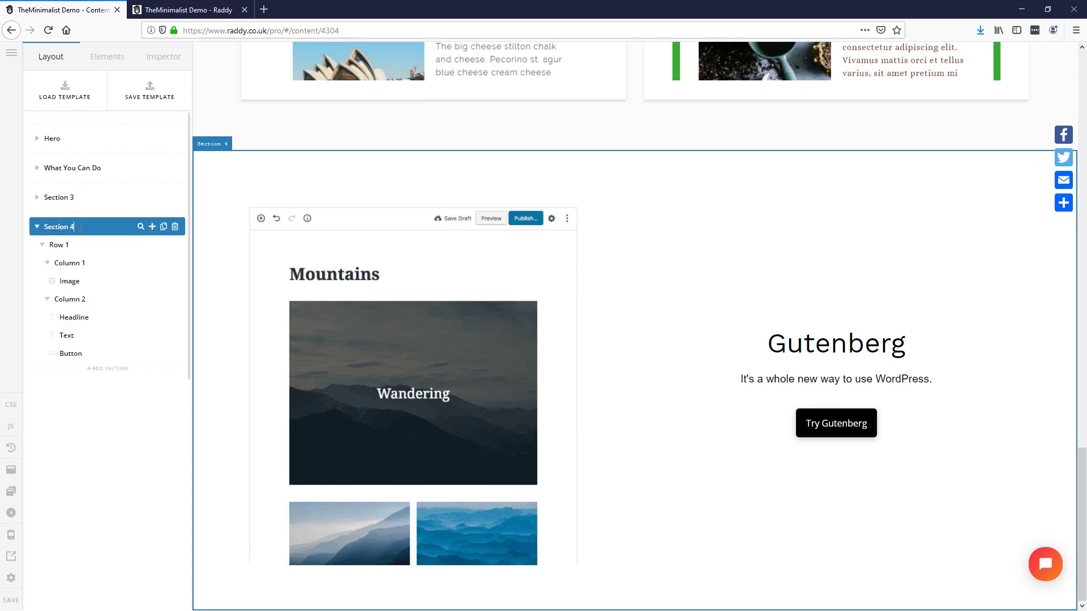
{"action": "key", "text": "ctrl+a"}
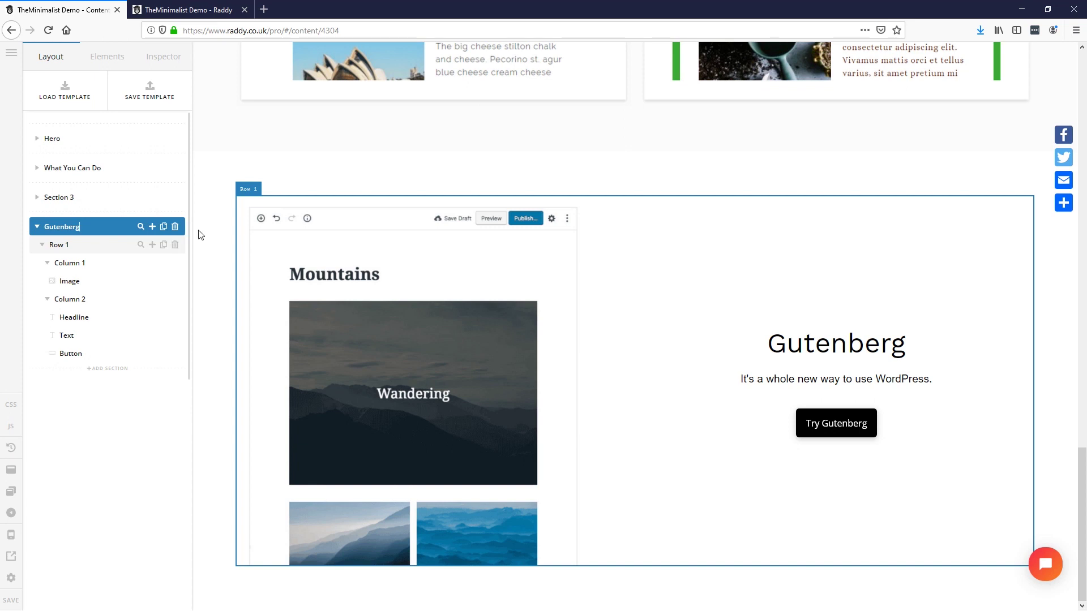
Step: Rename Section 3 to 'Demos' and add a new section below Gutenberg
{"action": "left_click", "coordinate": [66, 200]}
{"action": "left_click", "coordinate": [66, 203]}
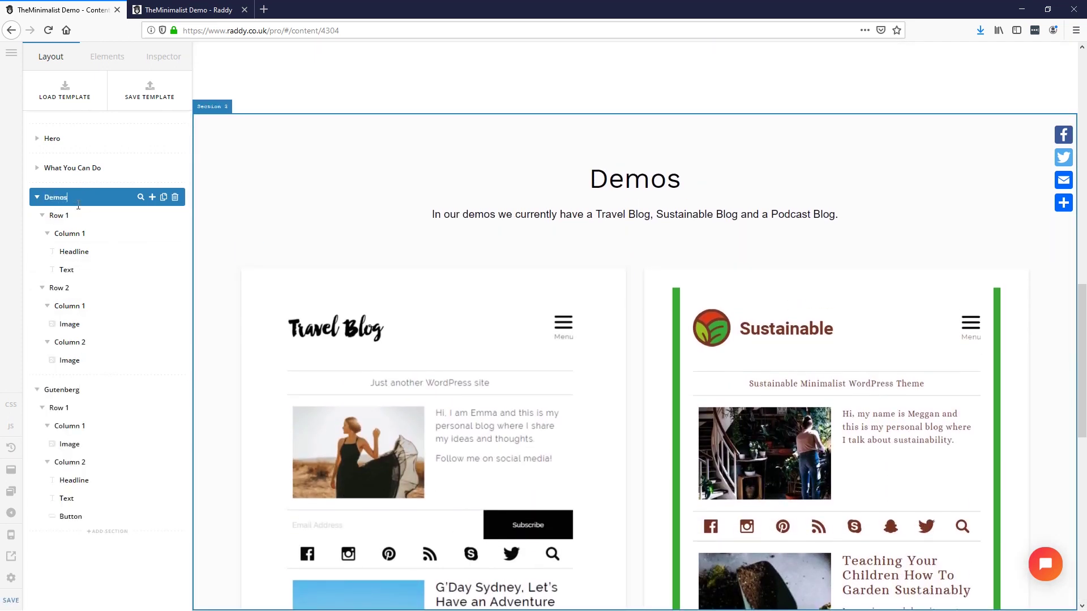
{"action": "left_click", "coordinate": [38, 198]}
{"action": "left_click", "coordinate": [37, 226]}
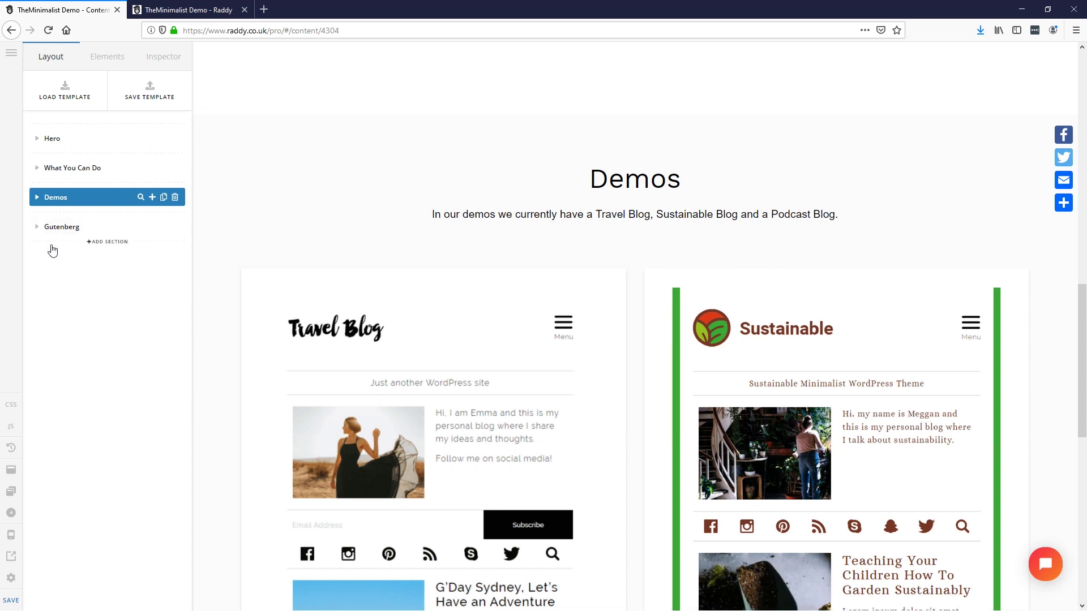
{"action": "left_click", "coordinate": [85, 254]}
{"action": "left_click", "coordinate": [84, 255]}
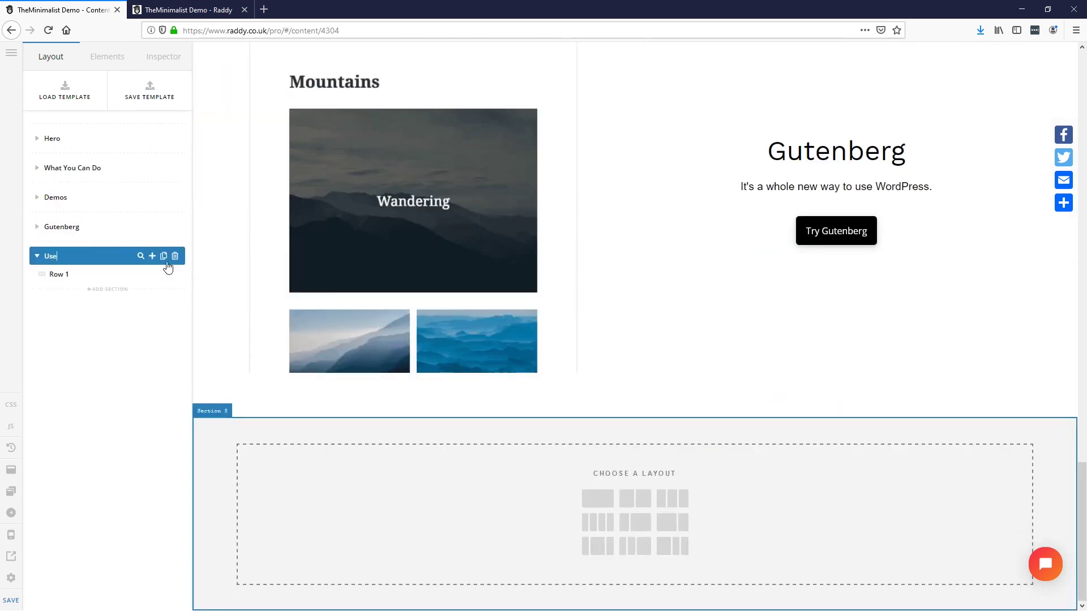
Step: Give the new section a one-column row holding copies of the Gutenberg headline and paragraph
{"action": "left_click", "coordinate": [599, 505]}
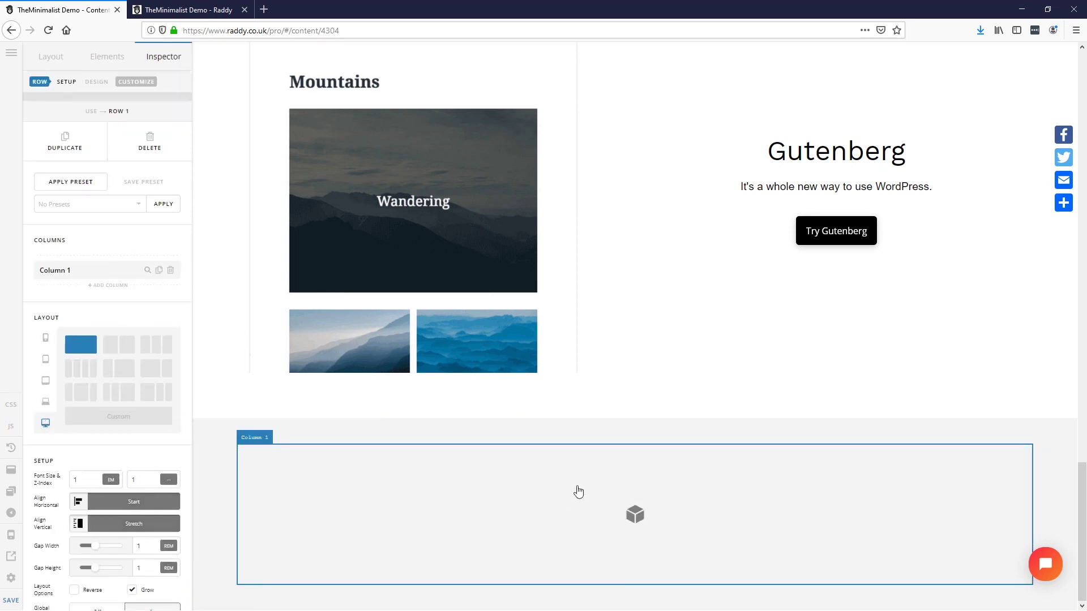
{"action": "mouse_move", "coordinate": [804, 153]}
{"action": "left_mouse_down"}
{"action": "mouse_move", "coordinate": [611, 274]}
{"action": "mouse_move", "coordinate": [609, 528]}
{"action": "left_mouse_up"}
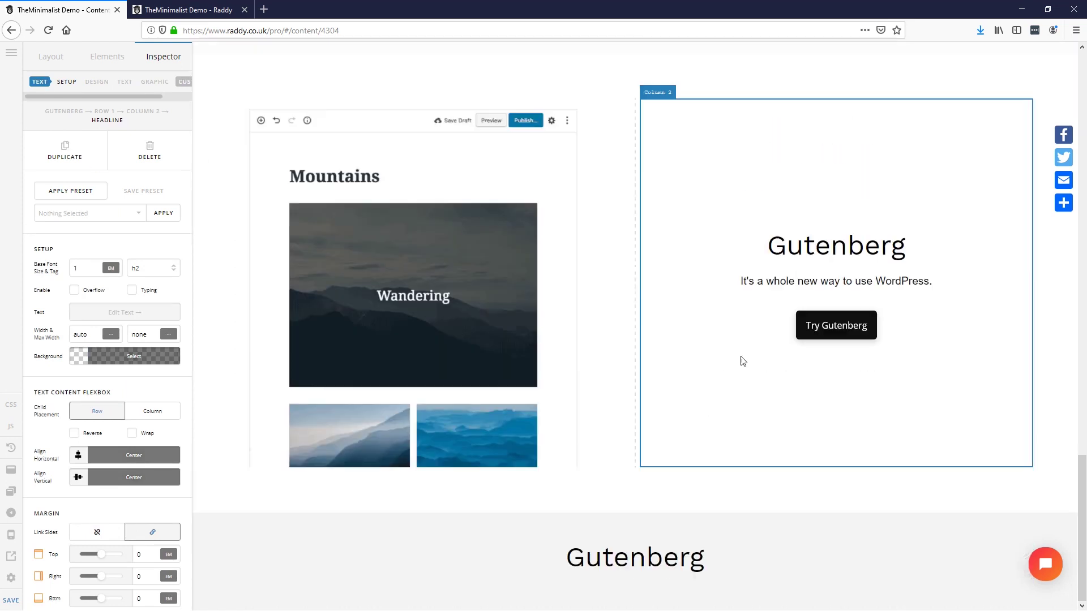
{"action": "left_click", "coordinate": [843, 281]}
{"action": "mouse_move", "coordinate": [835, 281]}
{"action": "left_mouse_down"}
{"action": "mouse_move", "coordinate": [835, 308]}
{"action": "mouse_move", "coordinate": [759, 296]}
{"action": "mouse_move", "coordinate": [768, 414]}
{"action": "mouse_move", "coordinate": [652, 565]}
{"action": "mouse_move", "coordinate": [647, 601]}
{"action": "left_mouse_up"}
Step: Change the copied headline to 'Features' from the XD design, then add Section 6
{"action": "key", "text": "alt+Tab"}
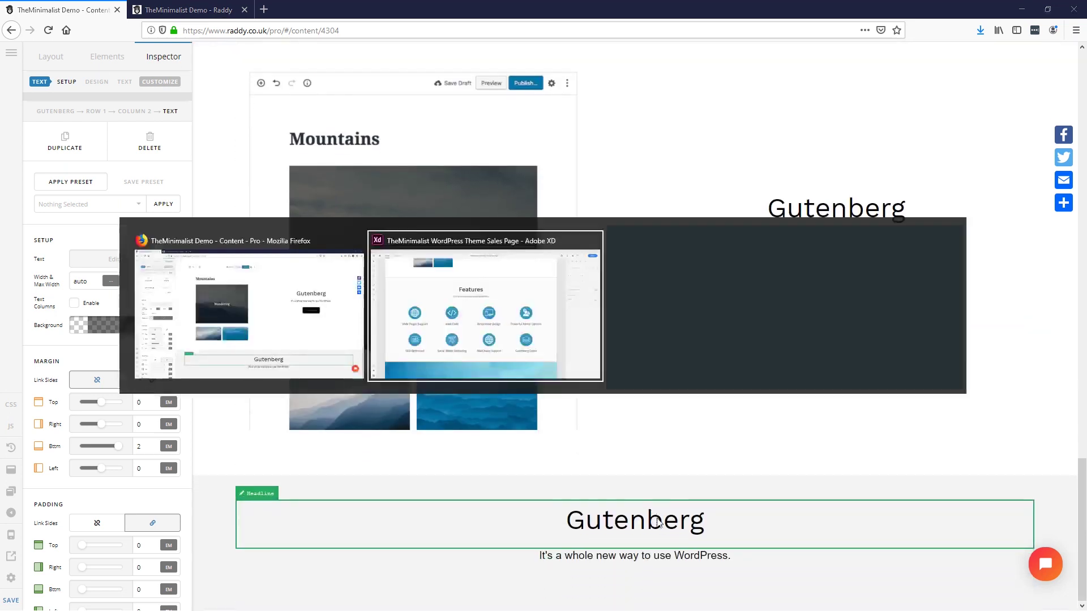
{"action": "double_click", "coordinate": [497, 191]}
{"action": "key", "text": "alt+Tab"}
{"action": "double_click", "coordinate": [33, 76]}
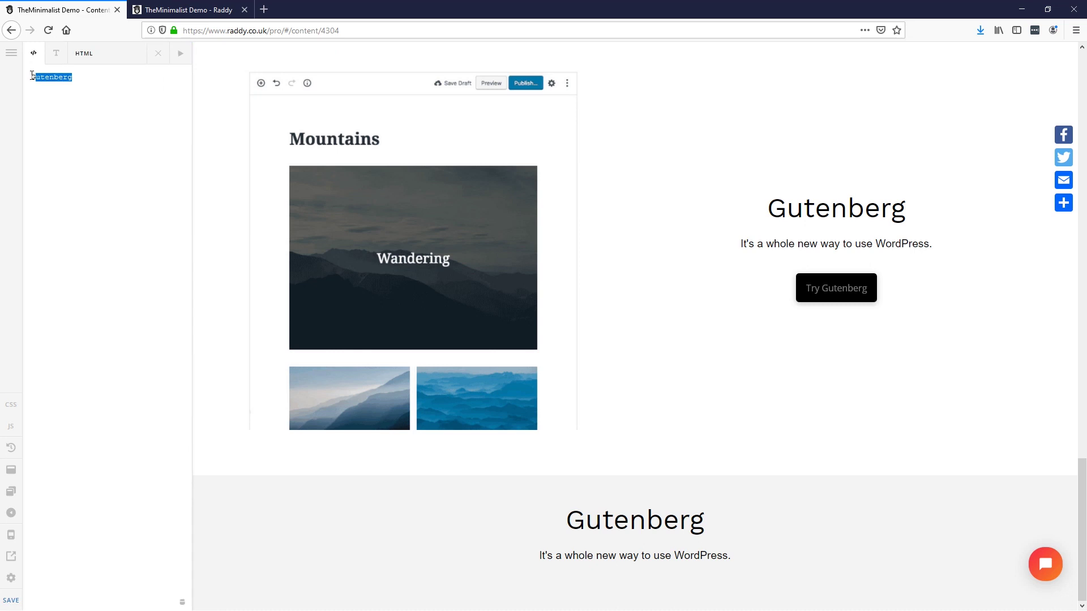
{"action": "left_click", "coordinate": [158, 55]}
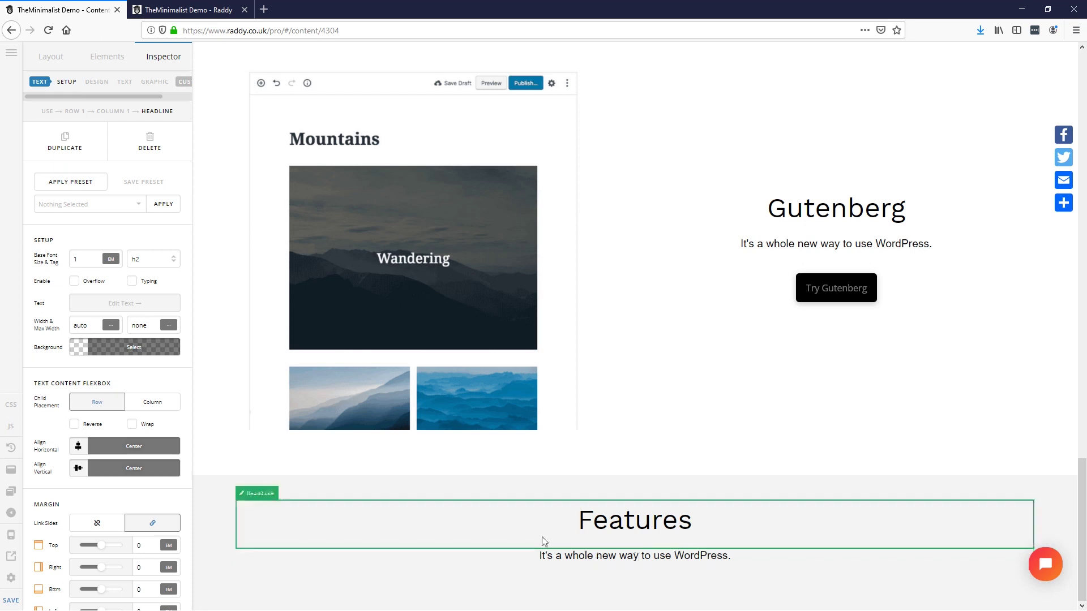
{"action": "left_click", "coordinate": [51, 68]}
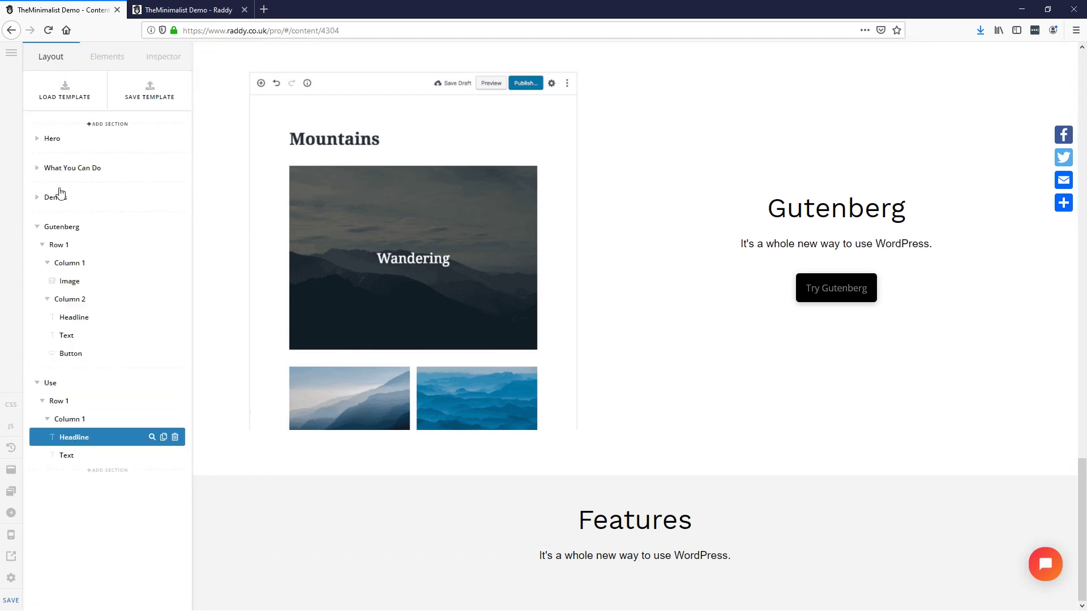
{"action": "left_click", "coordinate": [101, 471]}
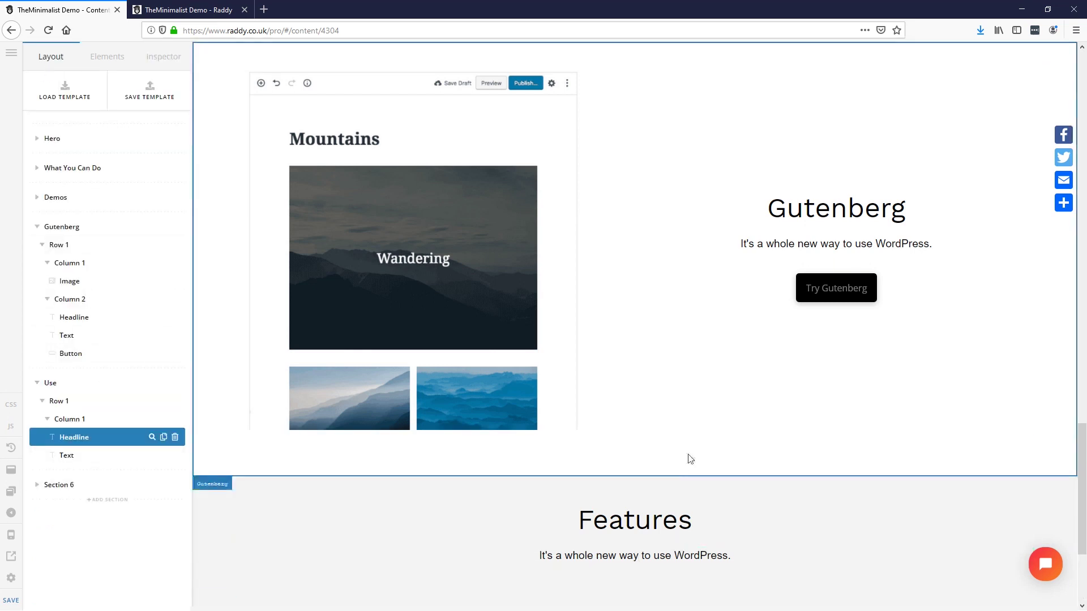
Step: Collapse Row 1 of Use and add a four-column Row 2 beneath it
{"action": "scroll", "coordinate": [690, 459], "scroll_direction": "down", "scroll_amount": 3}
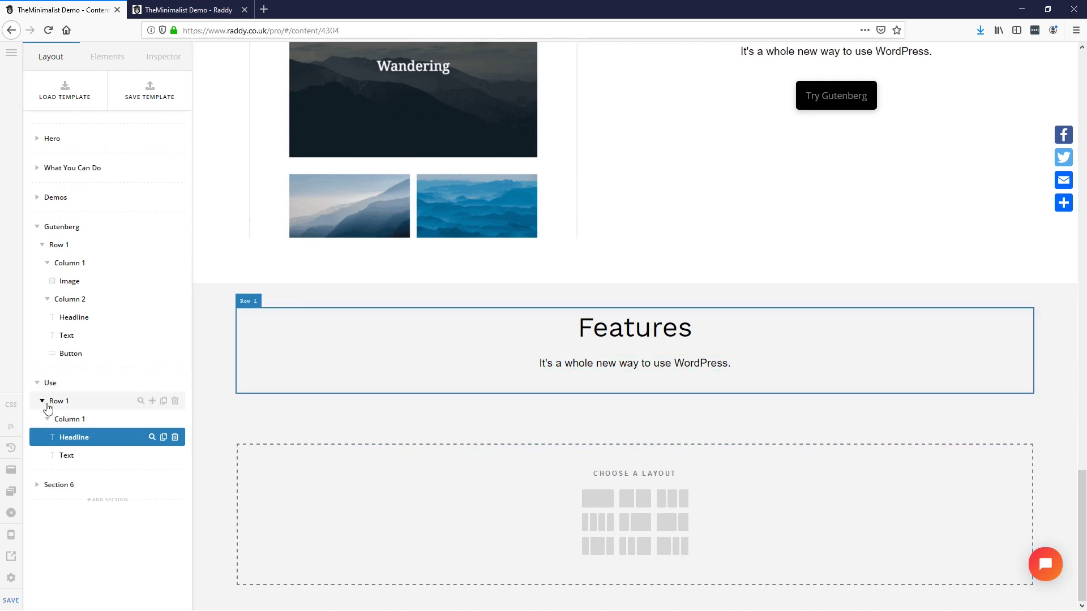
{"action": "left_click", "coordinate": [42, 400]}
{"action": "left_click", "coordinate": [153, 383]}
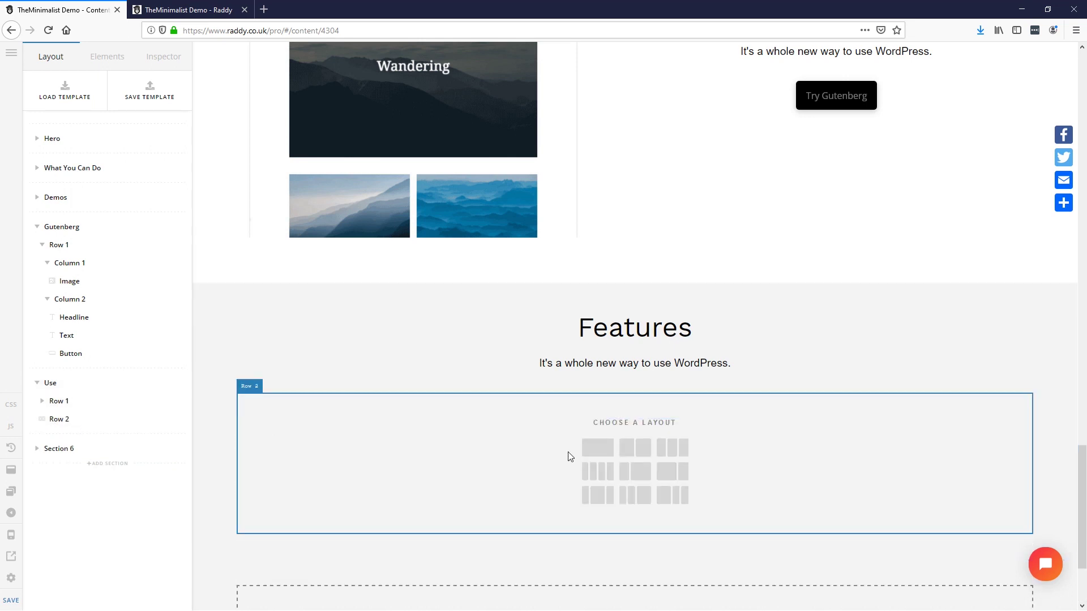
{"action": "left_click", "coordinate": [607, 479]}
{"action": "scroll", "coordinate": [607, 479], "scroll_direction": "down", "scroll_amount": 3}
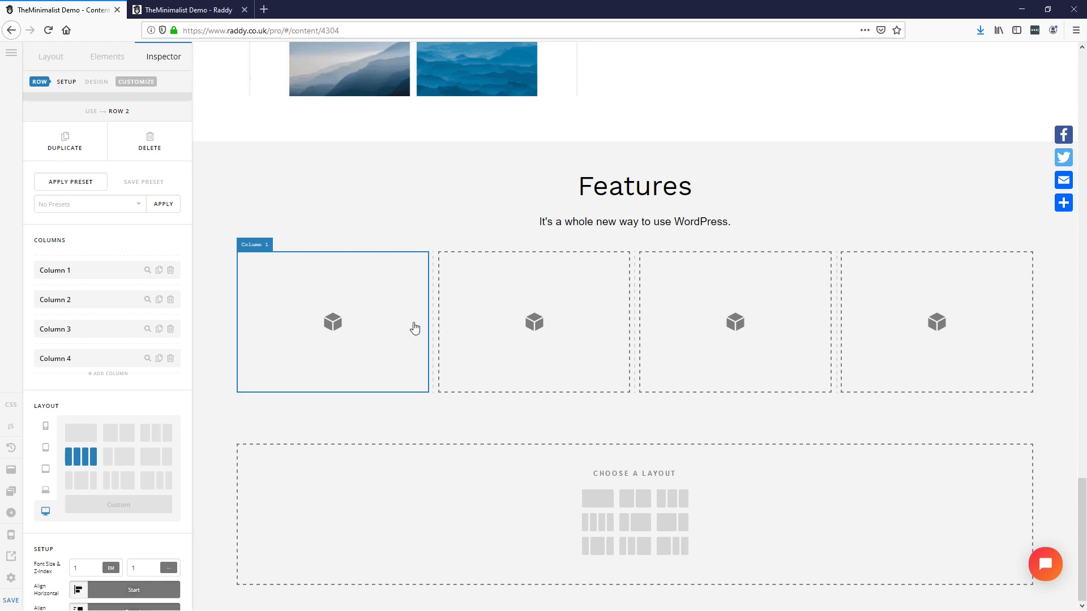
{"action": "scroll", "coordinate": [405, 330], "scroll_direction": "up", "scroll_amount": 15}
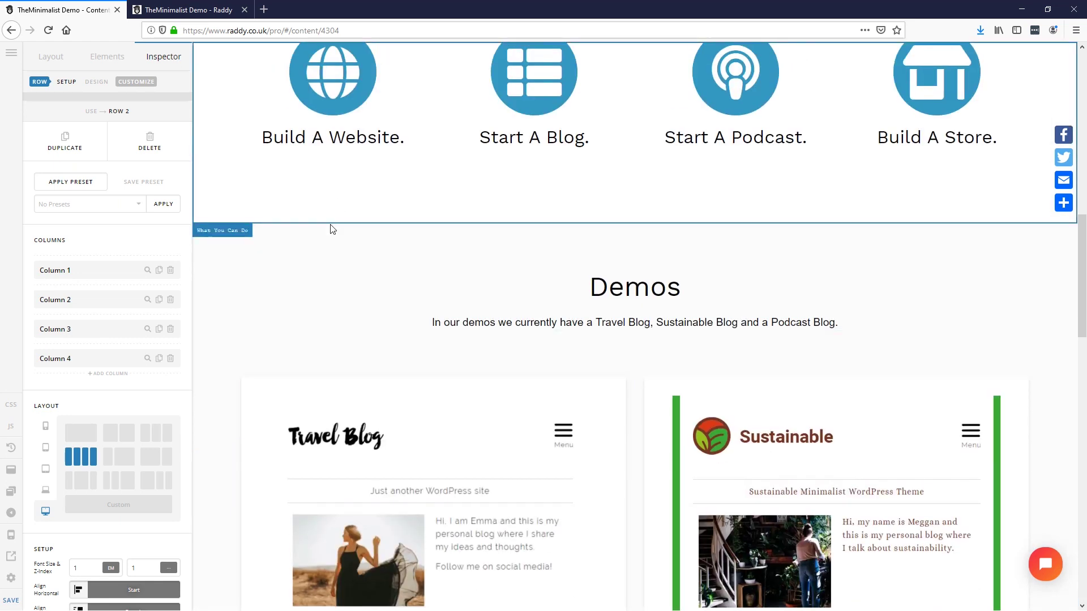
Step: Duplicate the Build A Website globe icon and headline into the first Features column
{"action": "scroll", "coordinate": [332, 229], "scroll_direction": "up", "scroll_amount": 3}
{"action": "left_click", "coordinate": [335, 227]}
{"action": "left_click", "coordinate": [67, 148]}
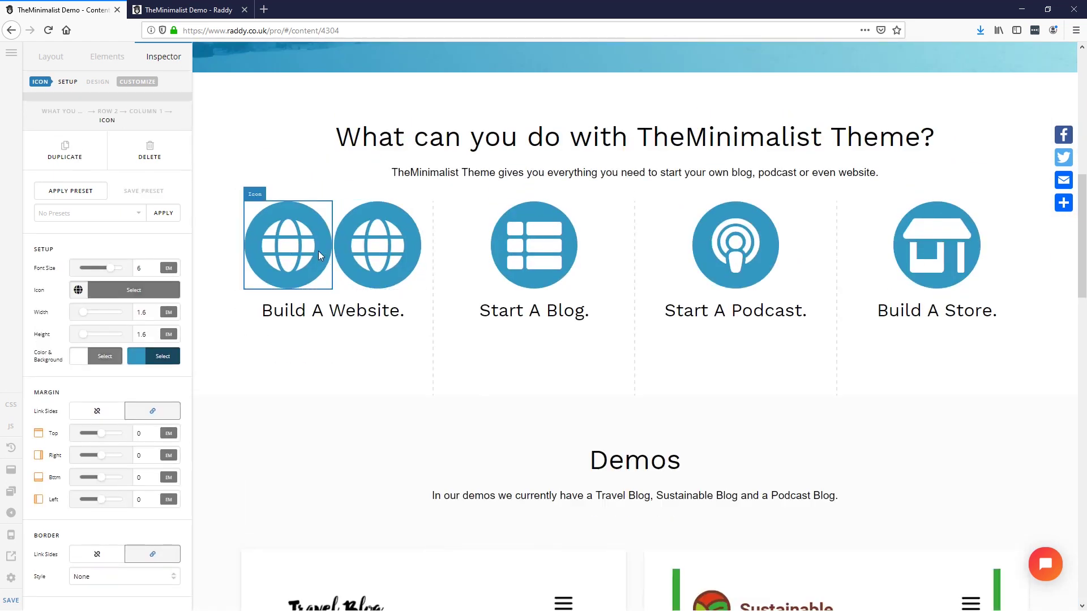
{"action": "left_click_drag", "start_coordinate": [318, 254], "coordinate": [368, 298]}
{"action": "scroll", "coordinate": [362, 351], "scroll_direction": "down", "scroll_amount": 18}
{"action": "scroll", "coordinate": [371, 297], "scroll_direction": "up", "scroll_amount": 10}
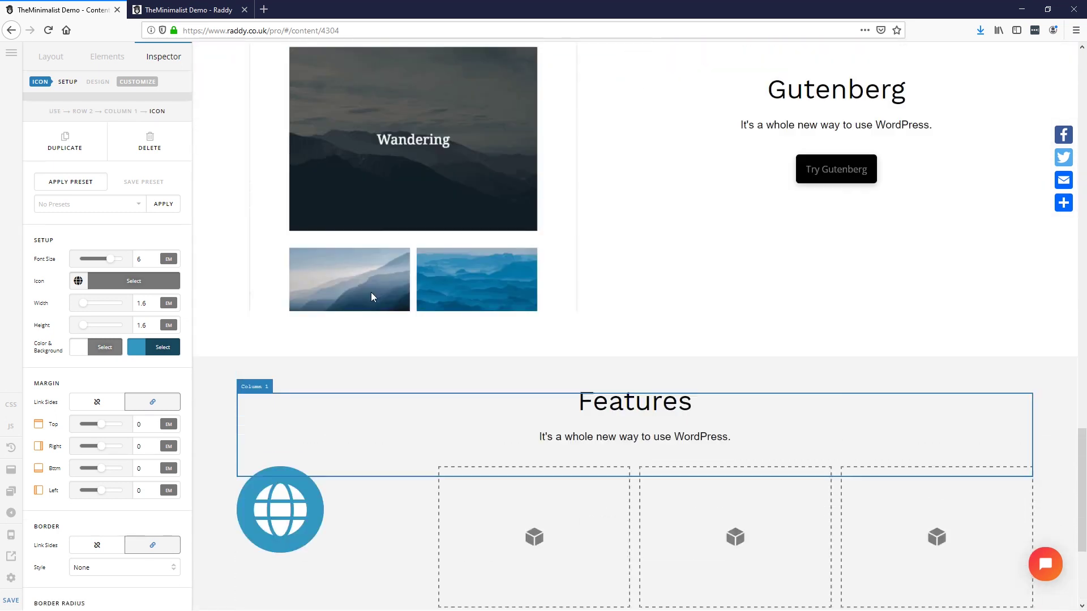
{"action": "scroll", "coordinate": [358, 249], "scroll_direction": "up", "scroll_amount": 5}
{"action": "left_click", "coordinate": [333, 311]}
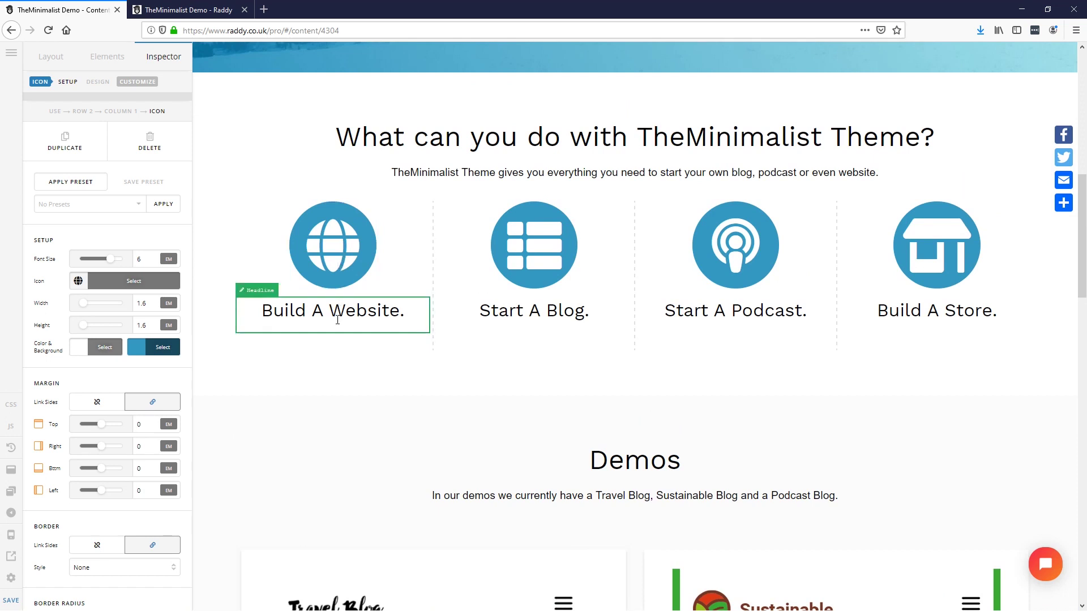
{"action": "left_click", "coordinate": [66, 161]}
{"action": "left_click_drag", "start_coordinate": [332, 364], "coordinate": [351, 495]}
{"action": "scroll", "coordinate": [353, 337], "scroll_direction": "down", "scroll_amount": 10}
{"action": "scroll", "coordinate": [345, 322], "scroll_direction": "down", "scroll_amount": 5}
{"action": "scroll", "coordinate": [385, 368], "scroll_direction": "down", "scroll_amount": 1}
Step: Centre the contents of the first Features column
{"action": "left_click", "coordinate": [411, 281]}
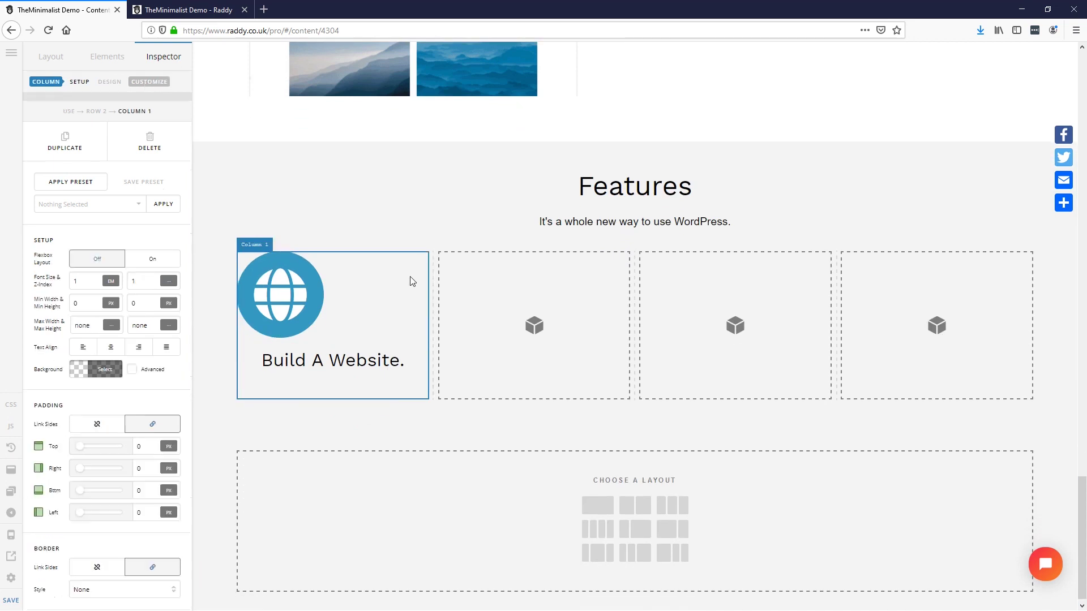
{"action": "left_click", "coordinate": [110, 347]}
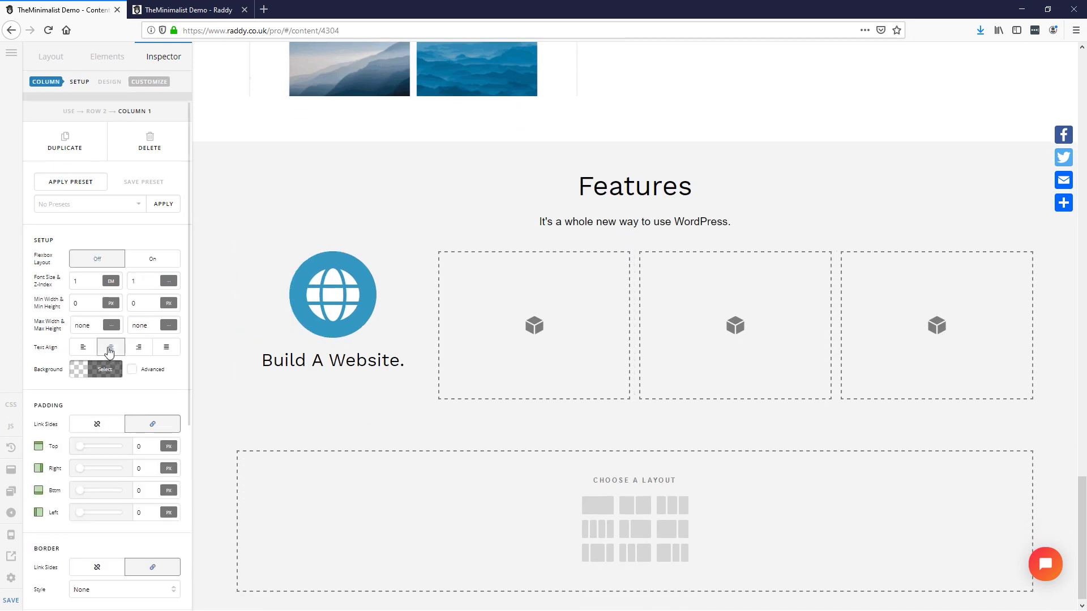
{"action": "left_click", "coordinate": [537, 298]}
{"action": "left_click", "coordinate": [691, 291]}
{"action": "left_click", "coordinate": [878, 291]}
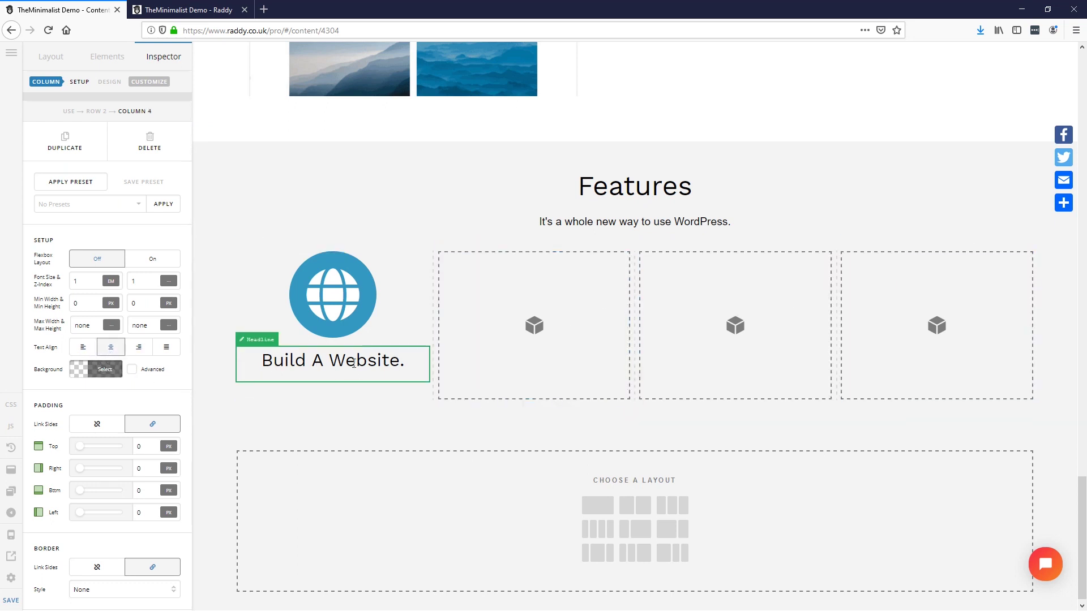
Step: Copy the globe icon into Features columns 2, 3 and 4
{"action": "left_click", "coordinate": [333, 294]}
{"action": "left_click", "coordinate": [60, 149]}
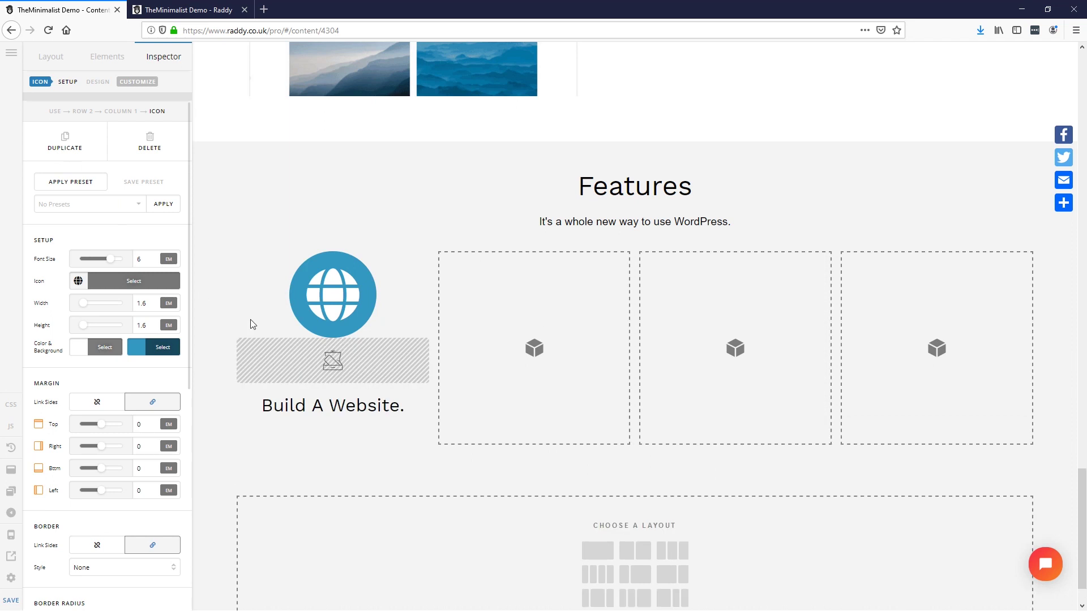
{"action": "left_click_drag", "start_coordinate": [365, 314], "coordinate": [501, 317]}
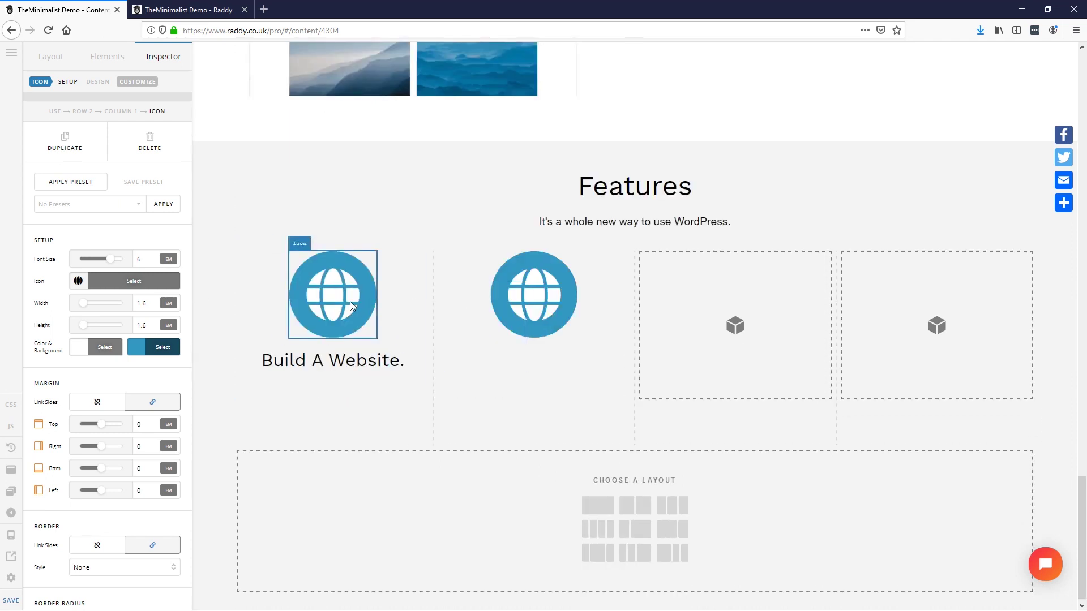
{"action": "left_click", "coordinate": [61, 149]}
{"action": "left_click_drag", "start_coordinate": [376, 294], "coordinate": [662, 312]}
{"action": "left_click", "coordinate": [64, 141]}
{"action": "left_click_drag", "start_coordinate": [375, 293], "coordinate": [855, 321]}
Step: Copy the 'Build A Website.' headline into Features columns 2, 3 and 4
{"action": "left_click", "coordinate": [332, 360]}
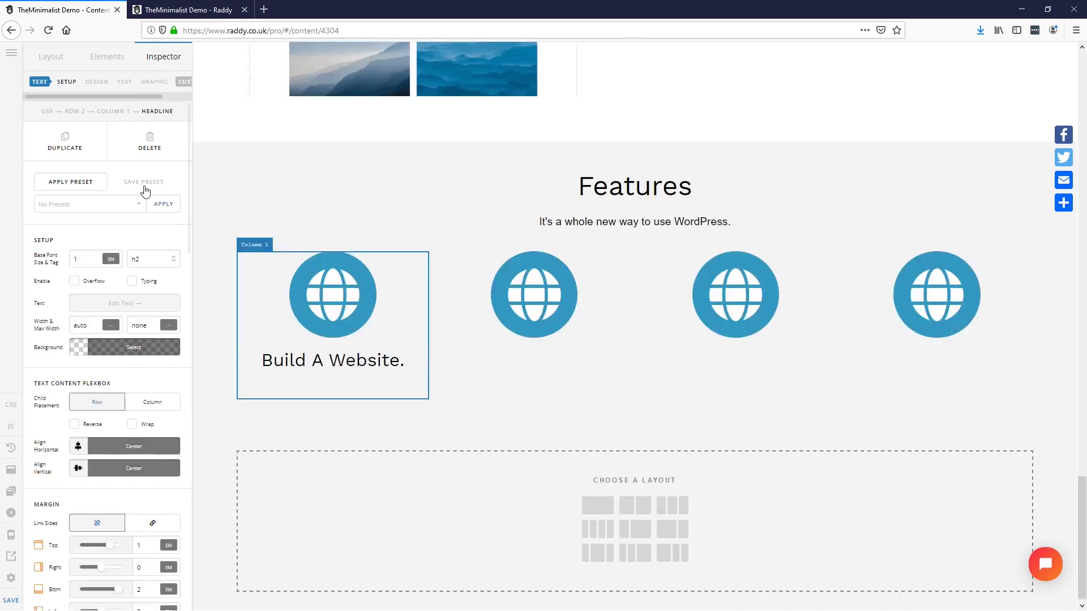
{"action": "left_click", "coordinate": [90, 156]}
{"action": "left_click_drag", "start_coordinate": [332, 412], "coordinate": [543, 357]}
{"action": "left_click", "coordinate": [64, 142]}
{"action": "left_click_drag", "start_coordinate": [333, 412], "coordinate": [784, 354]}
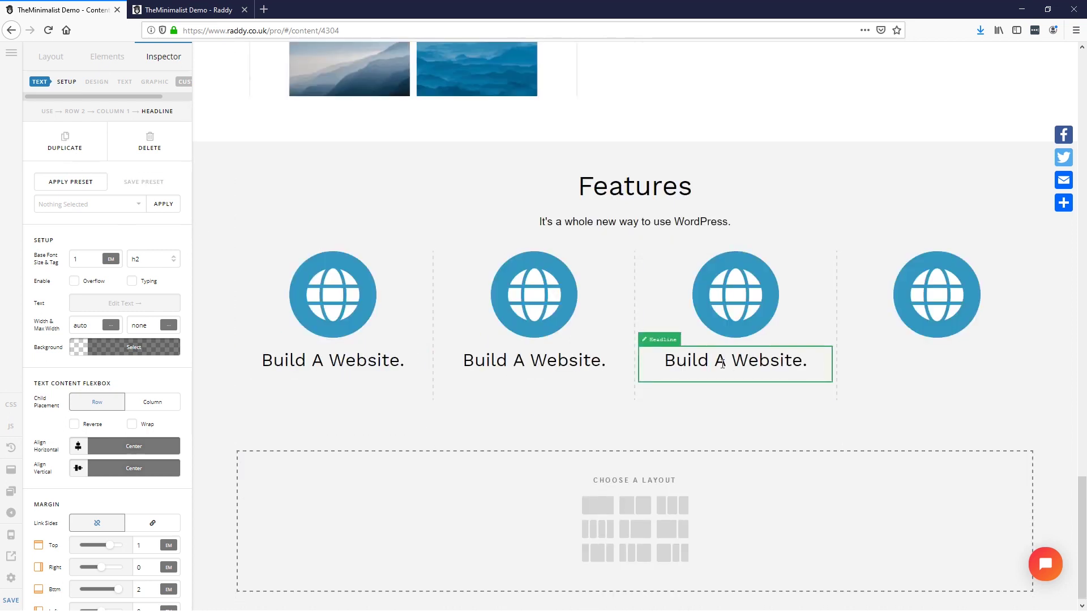
{"action": "left_click", "coordinate": [65, 142]}
{"action": "left_click_drag", "start_coordinate": [741, 409], "coordinate": [888, 371]}
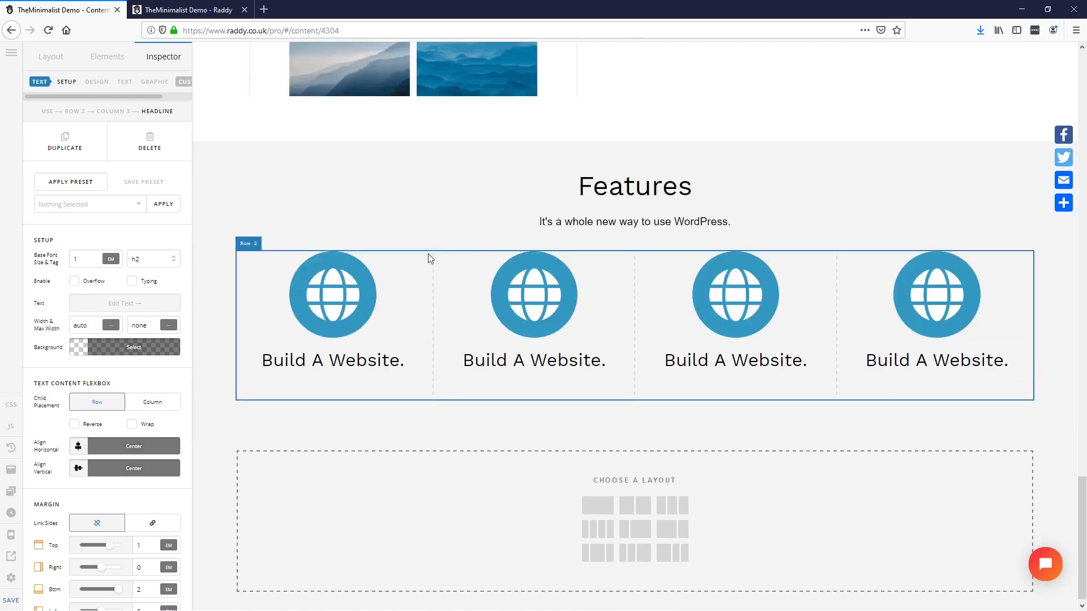
Step: Duplicate the four-feature row to create a second row of four
{"action": "left_click", "coordinate": [442, 255]}
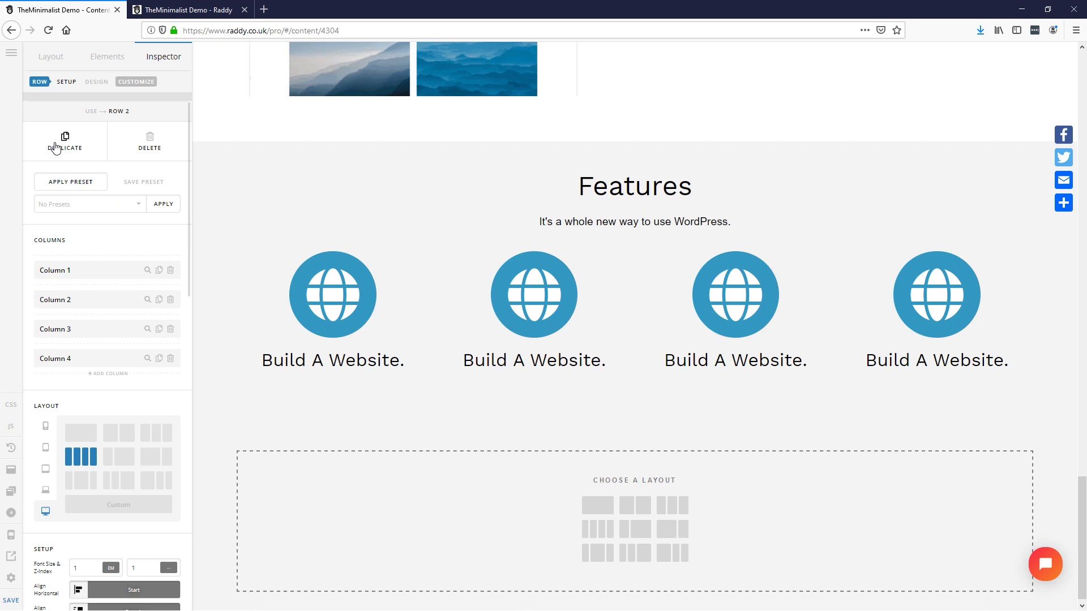
{"action": "left_click", "coordinate": [55, 148]}
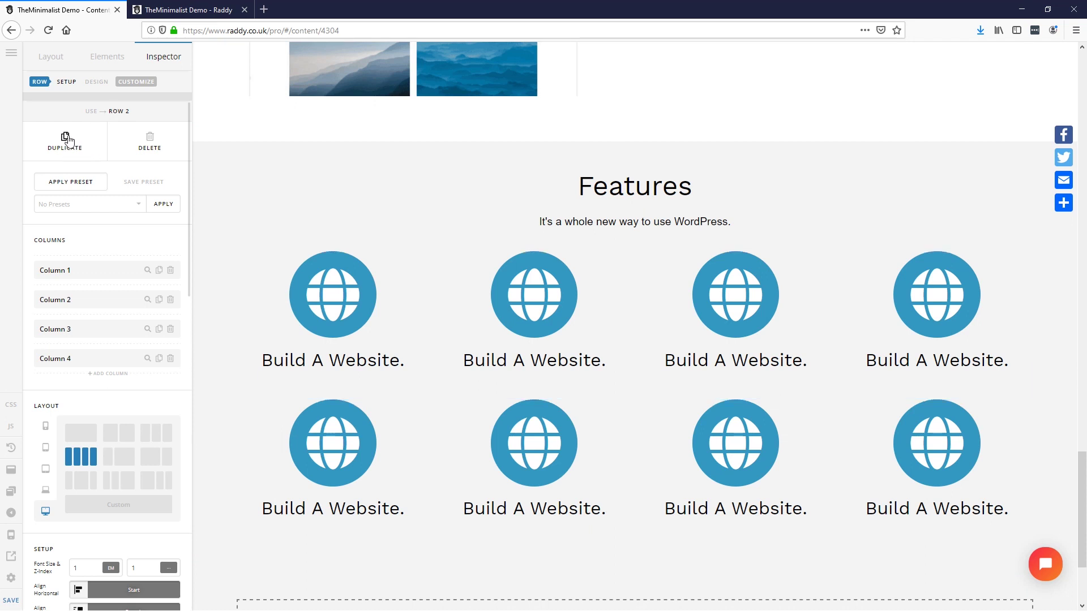
{"action": "key", "text": "alt+Tab"}
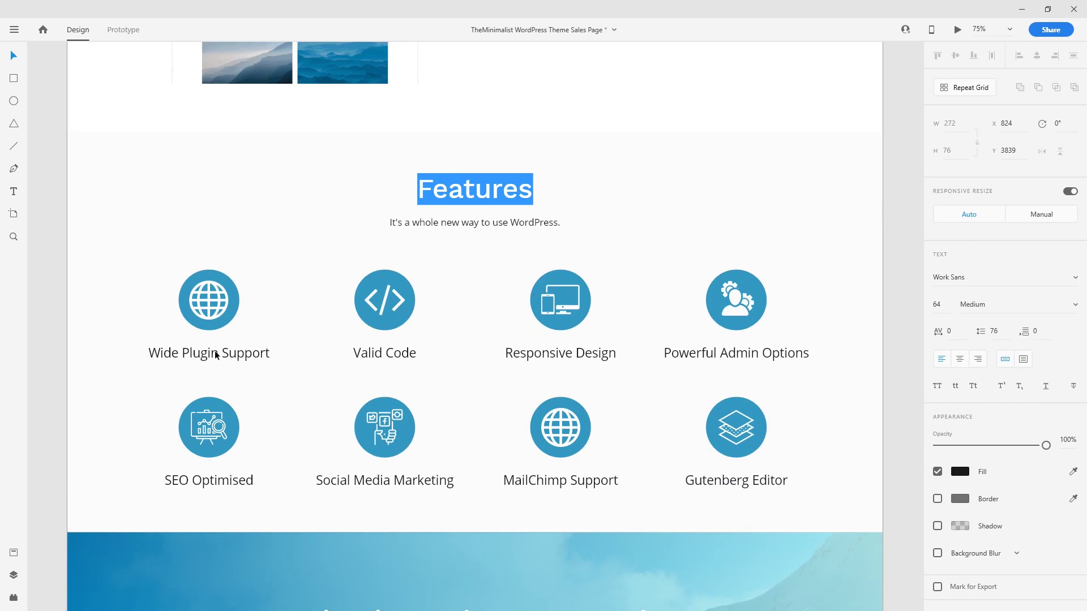
Step: Rename the top-row captions to Wide Plugin Support, Valid Code, Responsive Design and Powerful Admin Options
{"action": "left_click", "coordinate": [215, 355]}
{"action": "double_click", "coordinate": [235, 352]}
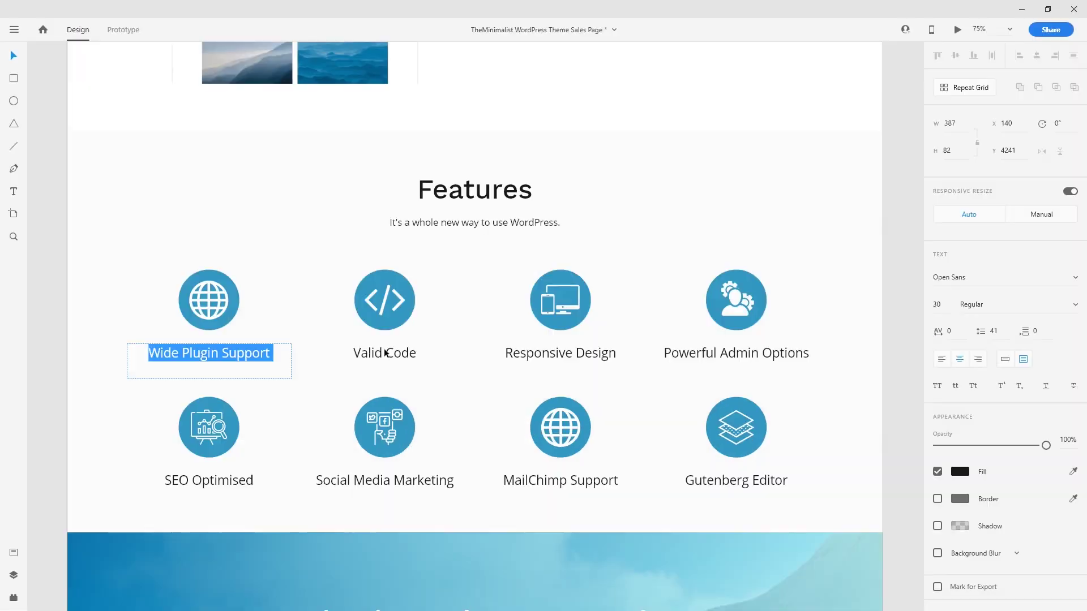
{"action": "double_click", "coordinate": [385, 353]}
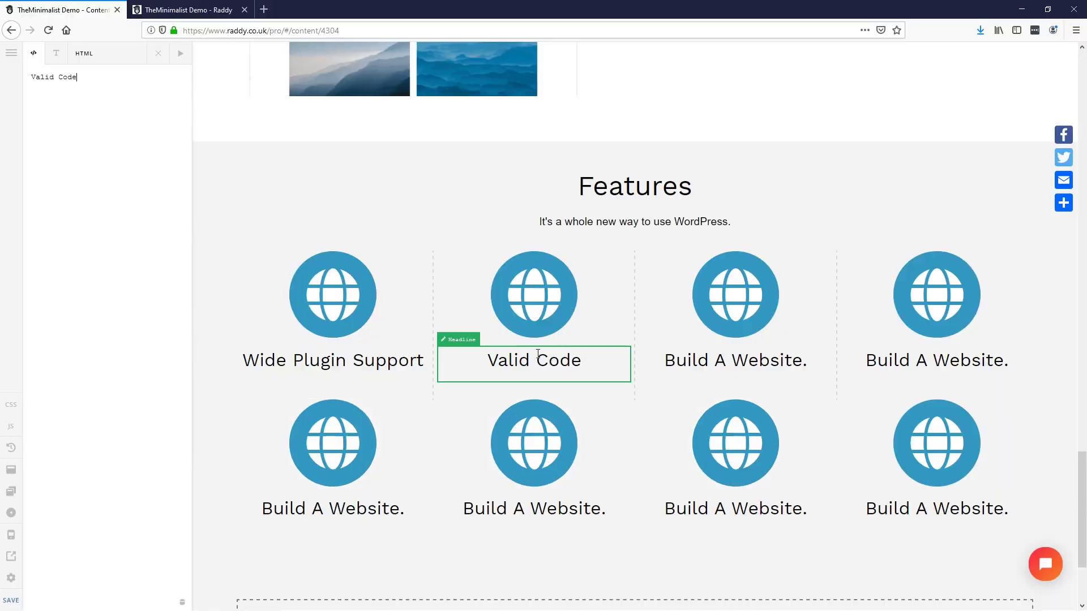
{"action": "left_click", "coordinate": [533, 360]}
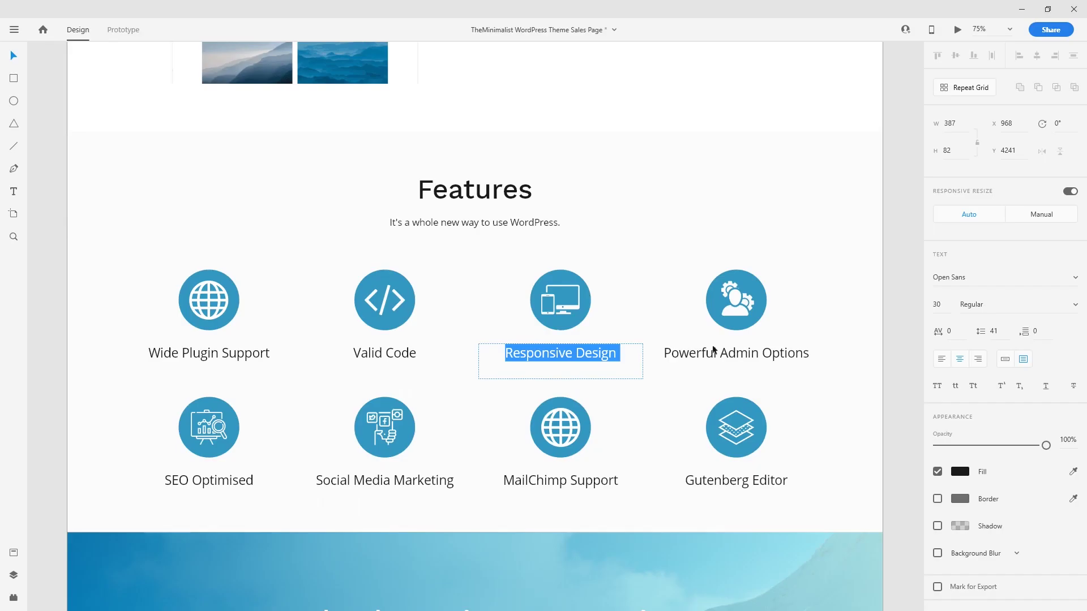
{"action": "key", "text": "alt+Tab"}
{"action": "key", "text": "ctrl+a"}
{"action": "type", "text": "Powerful Admin Options"}
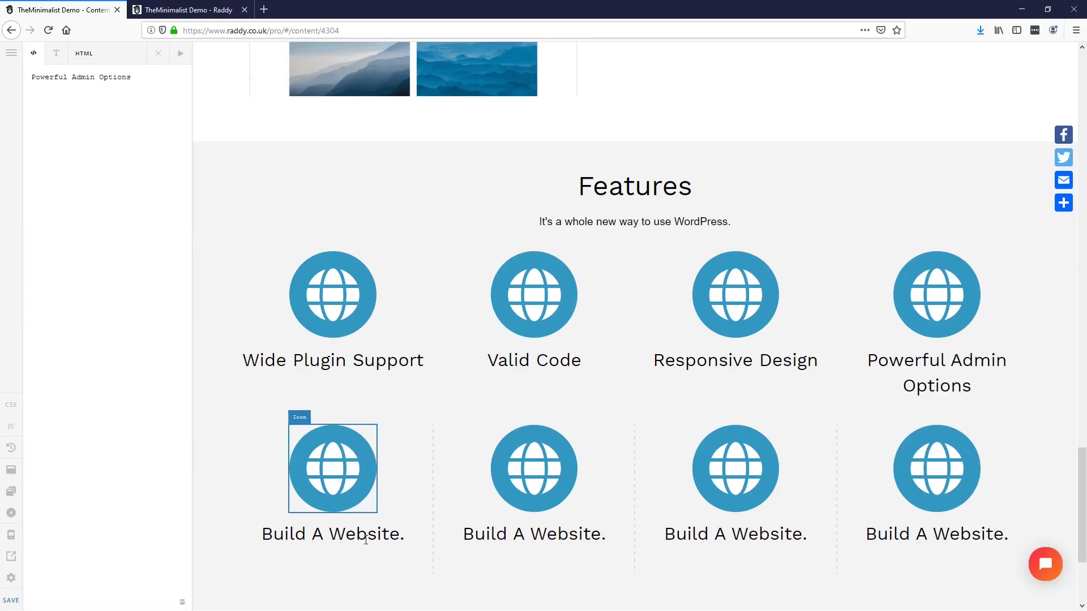
{"action": "left_click", "coordinate": [900, 403]}
Step: Rename the bottom-row captions to SEO Optimised, Social Media Marketing, MailChimp Support and Gutenberg Editor
{"action": "left_click", "coordinate": [125, 303]}
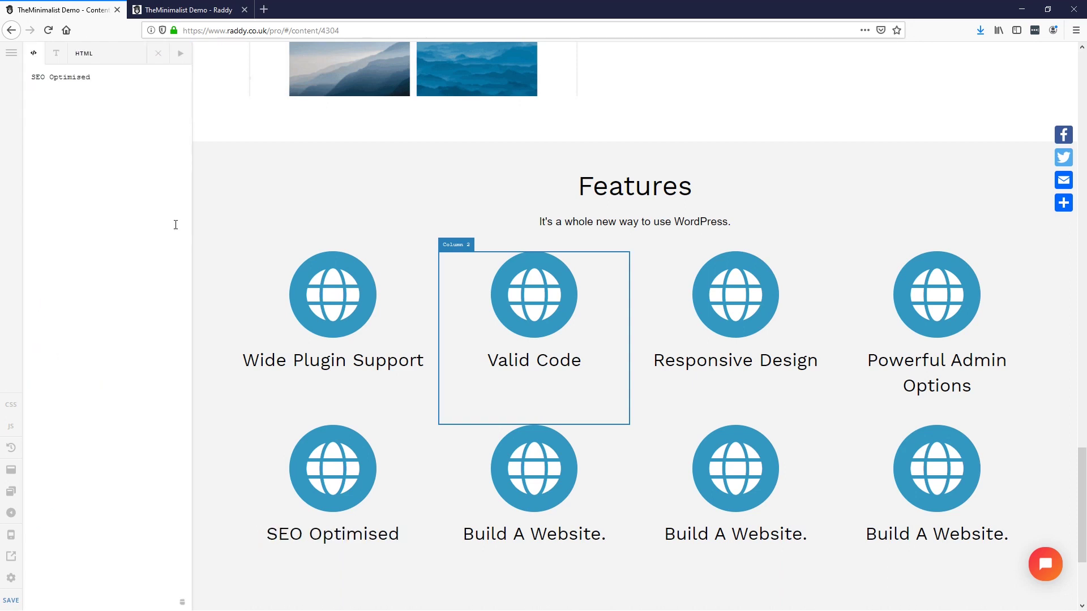
{"action": "left_click", "coordinate": [417, 238]}
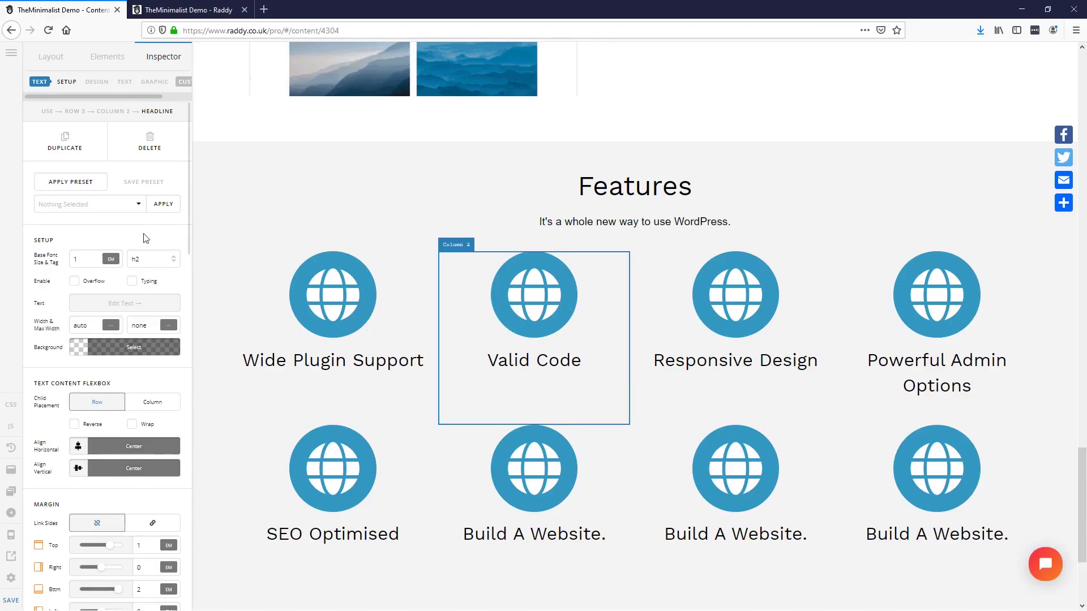
{"action": "left_click", "coordinate": [125, 303]}
{"action": "key", "text": "ctrl+a"}
{"action": "type", "text": "Social Media Marketing"}
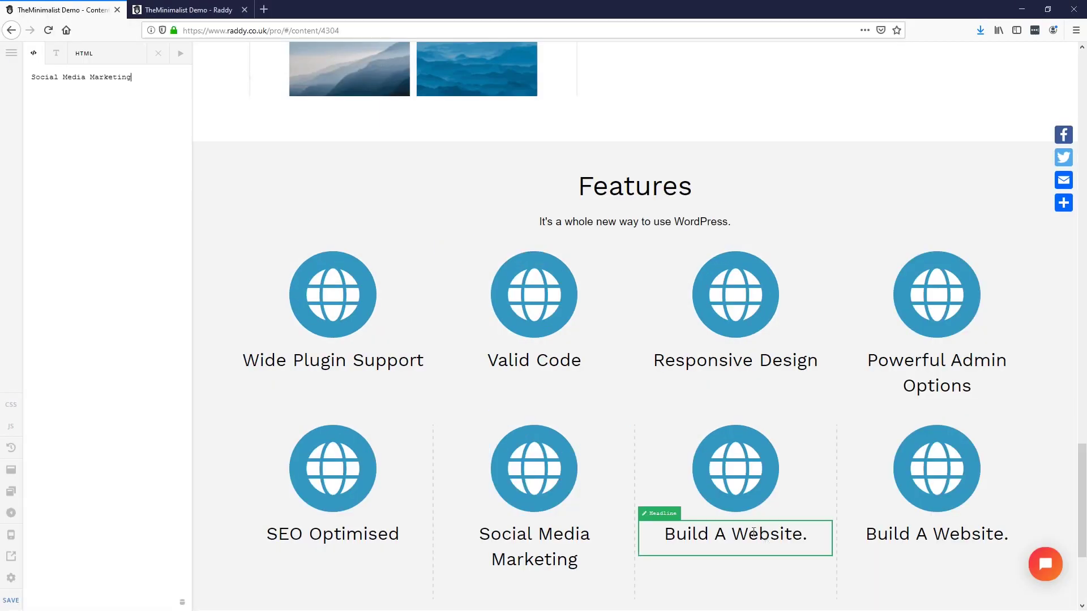
{"action": "left_click", "coordinate": [753, 533]}
{"action": "left_click", "coordinate": [124, 304]}
{"action": "left_click", "coordinate": [75, 117]}
{"action": "key", "text": "ctrl+a"}
{"action": "type", "text": "MailChimp Support"}
{"action": "key", "text": "alt+Tab"}
{"action": "left_click", "coordinate": [752, 483]}
{"action": "key", "text": "alt+Tab"}
{"action": "left_click", "coordinate": [916, 523]}
{"action": "left_click", "coordinate": [121, 162]}
{"action": "key", "text": "ctrl+a"}
{"action": "type", "text": "Gutenberg Editor"}
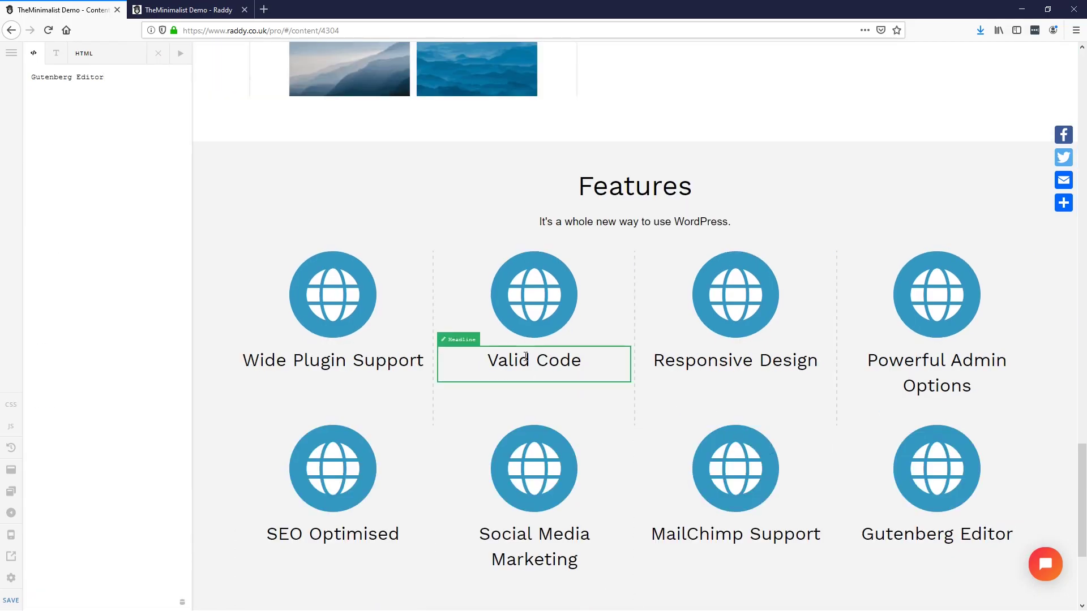
{"action": "scroll", "coordinate": [525, 355], "scroll_direction": "down", "scroll_amount": 2}
{"action": "scroll", "coordinate": [532, 376], "scroll_direction": "up", "scroll_amount": 20}
{"action": "scroll", "coordinate": [594, 490], "scroll_direction": "down", "scroll_amount": 6}
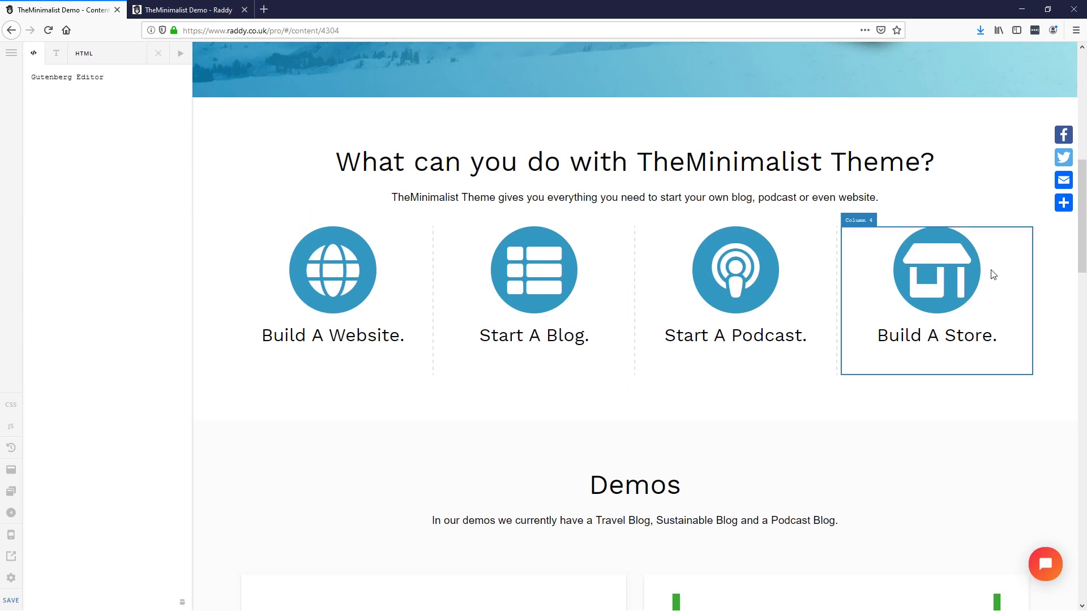
{"action": "scroll", "coordinate": [688, 242], "scroll_direction": "down", "scroll_amount": 20}
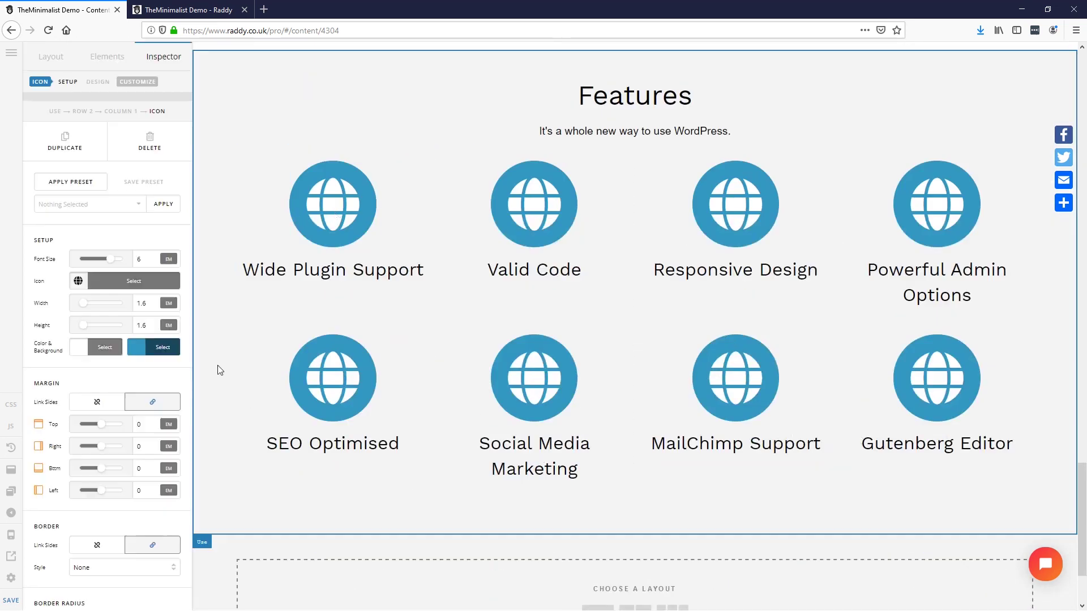
Step: Replace the Wide Plugin Support globe with a plug icon
{"action": "left_click", "coordinate": [336, 215]}
{"action": "key", "text": "alt+Tab"}
{"action": "key", "text": "alt+Tab"}
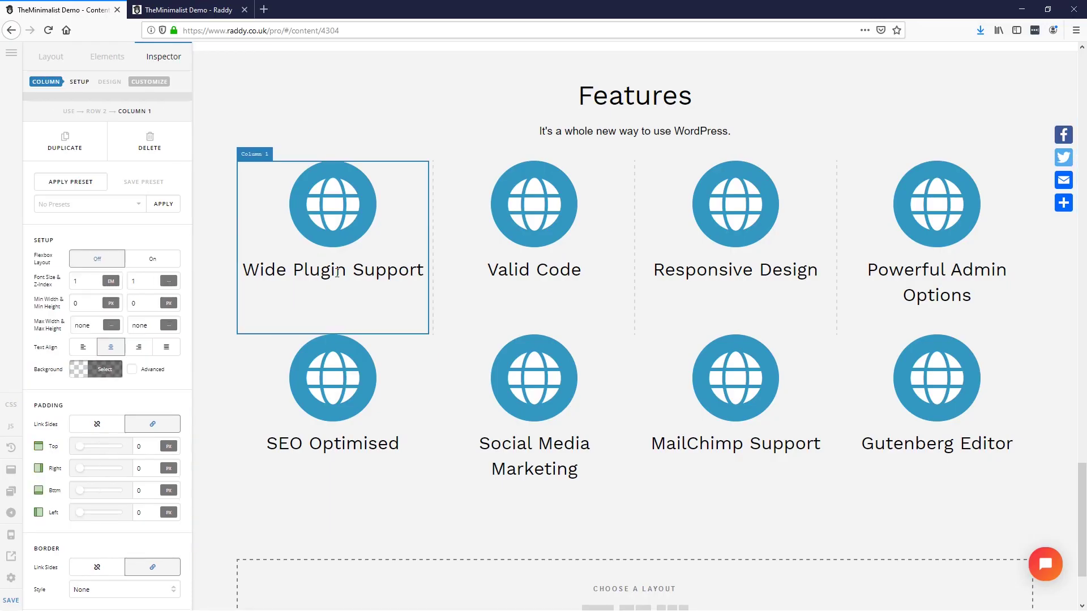
{"action": "left_click", "coordinate": [334, 237]}
{"action": "left_click", "coordinate": [136, 281]}
{"action": "left_click", "coordinate": [421, 210]}
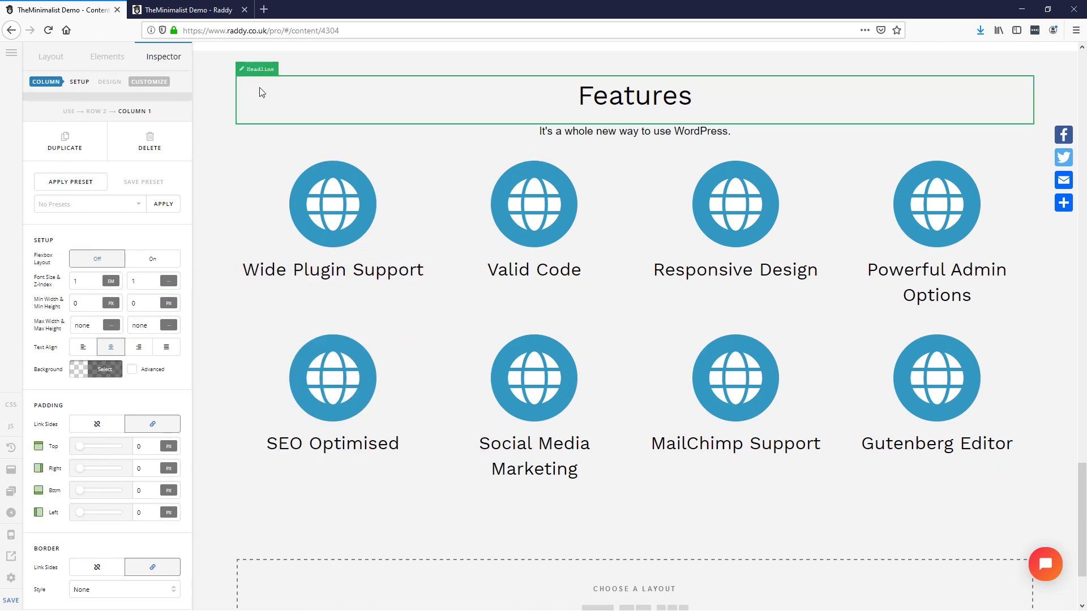
{"action": "left_click", "coordinate": [332, 204]}
{"action": "left_click", "coordinate": [134, 281]}
{"action": "type", "text": "plug"}
{"action": "left_click", "coordinate": [200, 332]}
Step: Give Valid Code a code icon, Responsive Design a phone, and Powerful Admin Options a user-gear
{"action": "left_click", "coordinate": [543, 207]}
{"action": "left_click", "coordinate": [134, 281]}
{"action": "type", "text": "code"}
{"action": "left_click", "coordinate": [400, 330]}
{"action": "left_click", "coordinate": [746, 220]}
{"action": "left_click", "coordinate": [116, 281]}
{"action": "type", "text": "mobile"}
{"action": "left_click", "coordinate": [249, 331]}
{"action": "left_click", "coordinate": [929, 209]}
{"action": "left_click", "coordinate": [173, 281]}
{"action": "type", "text": "admin"}
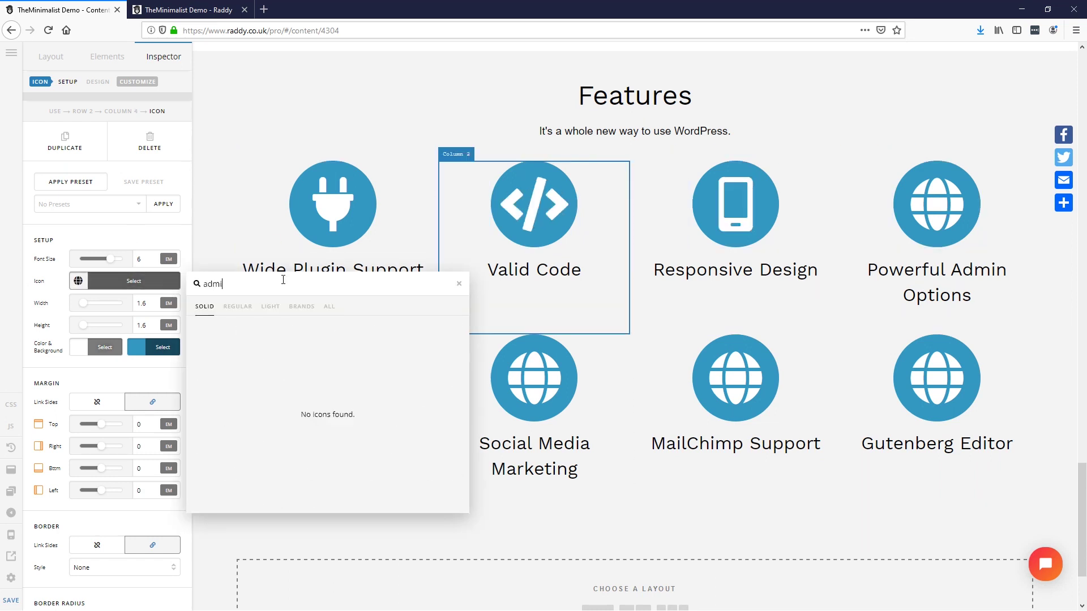
{"action": "left_click", "coordinate": [199, 328]}
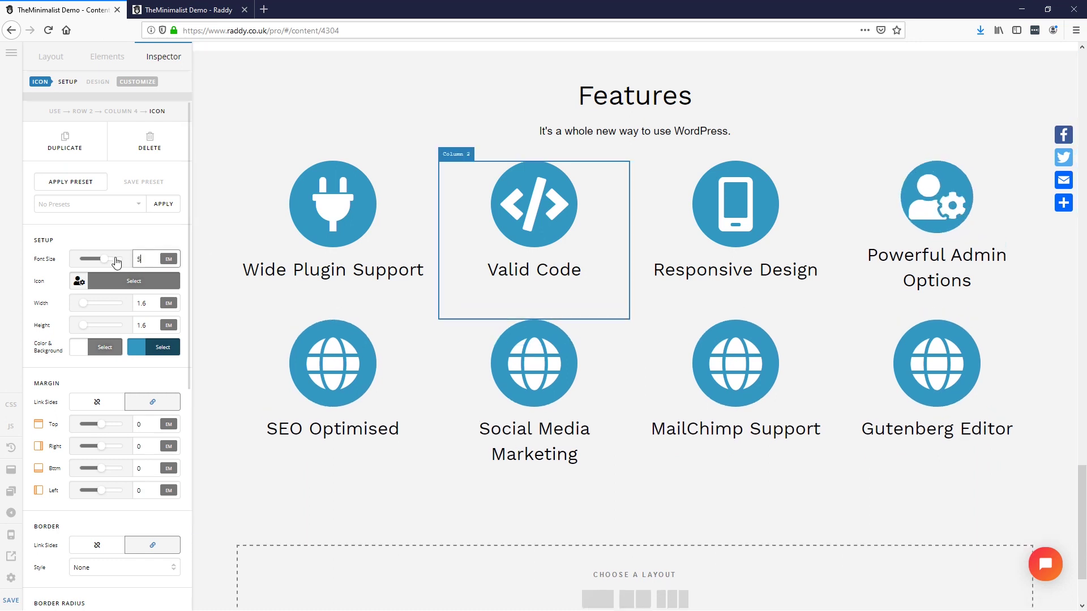
Step: Give SEO Optimised a list icon after the 'seo' search finds nothing
{"action": "left_click", "coordinate": [333, 378]}
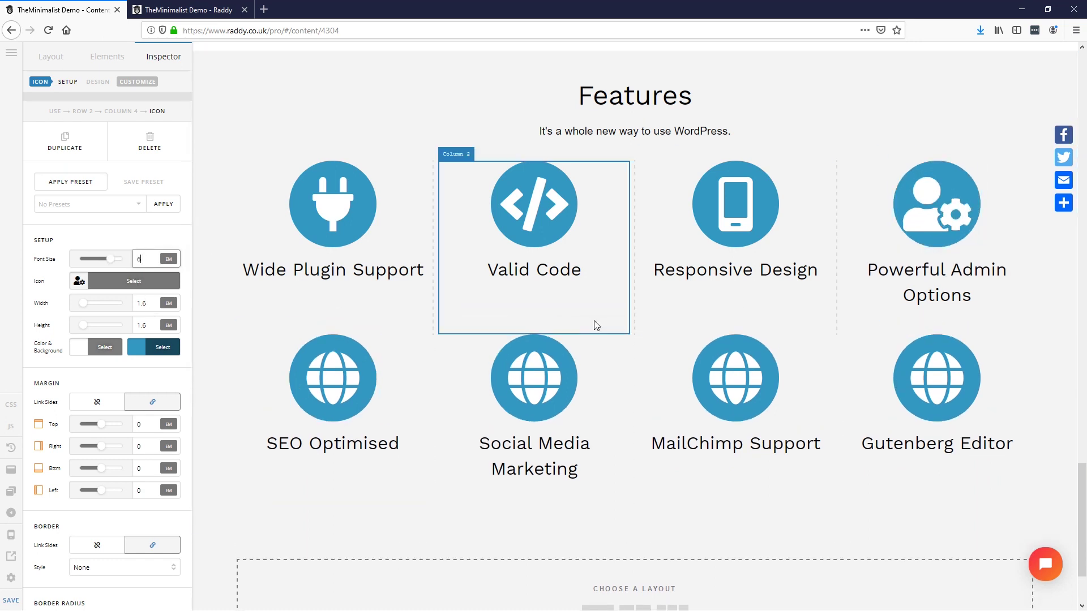
{"action": "left_click", "coordinate": [133, 281]}
{"action": "left_click", "coordinate": [283, 287]}
{"action": "type", "text": "seo"}
{"action": "double_click", "coordinate": [291, 288]}
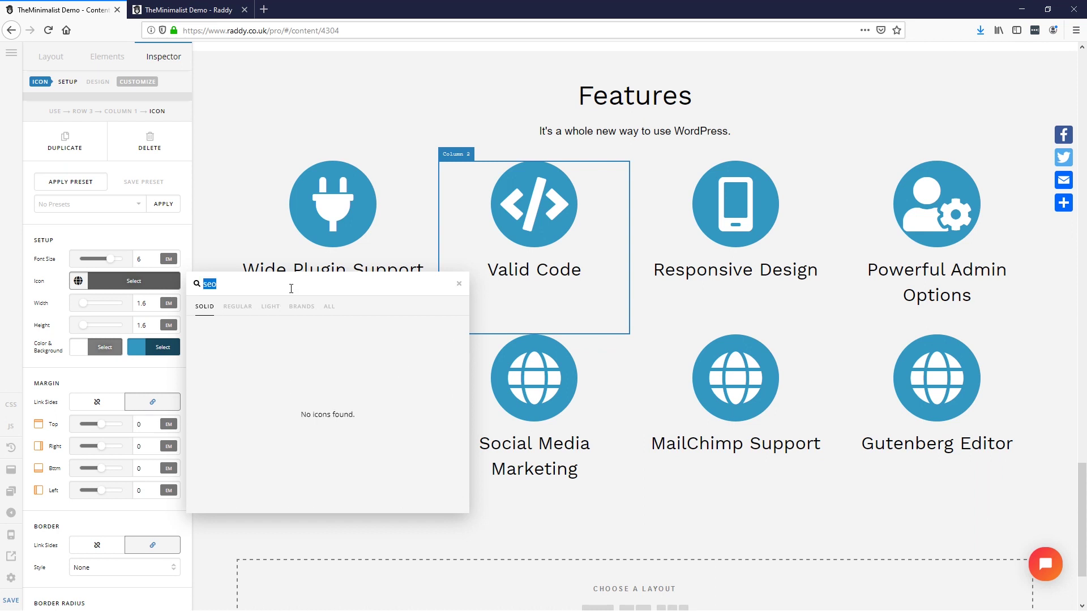
{"action": "key", "text": "BackSpace"}
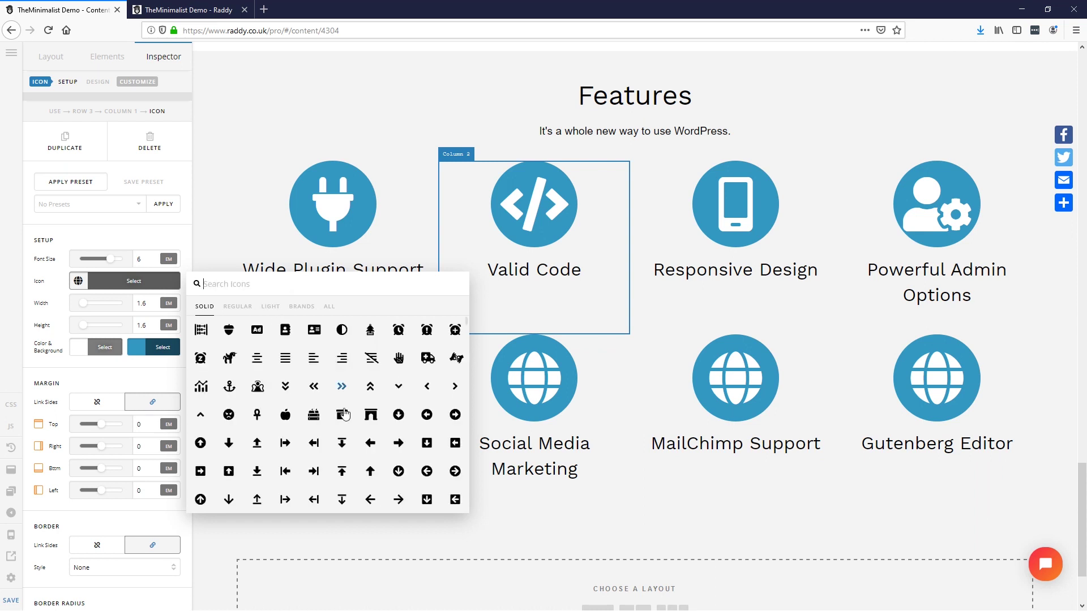
{"action": "scroll", "coordinate": [325, 459], "scroll_direction": "down", "scroll_amount": 5}
{"action": "scroll", "coordinate": [286, 463], "scroll_direction": "down", "scroll_amount": 3}
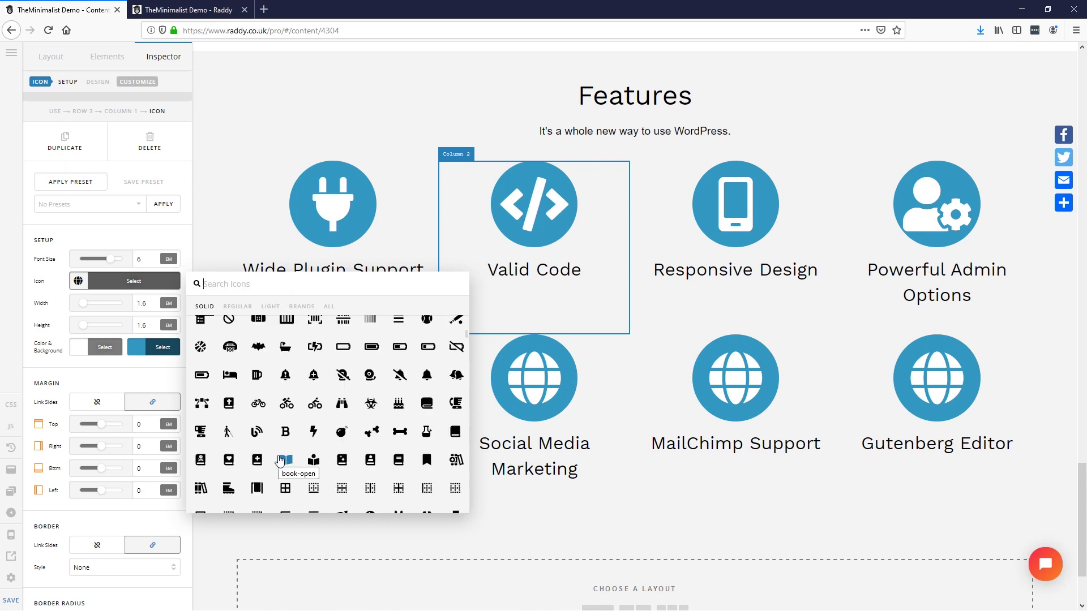
{"action": "scroll", "coordinate": [279, 461], "scroll_direction": "down", "scroll_amount": 5}
{"action": "type", "text": "lis"}
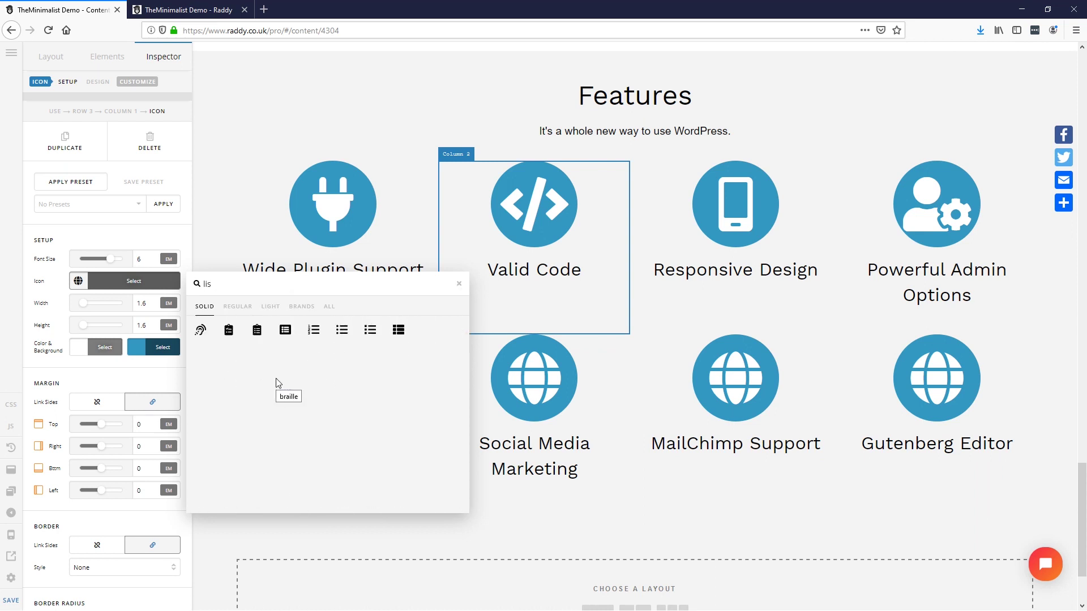
{"action": "type", "text": "t"}
{"action": "left_click", "coordinate": [342, 333]}
Step: Give Social Media Marketing a chess queen, MailChimp Support a mail icon, Gutenberg Editor a user-edit icon
{"action": "left_click", "coordinate": [498, 396]}
{"action": "left_click", "coordinate": [115, 283]}
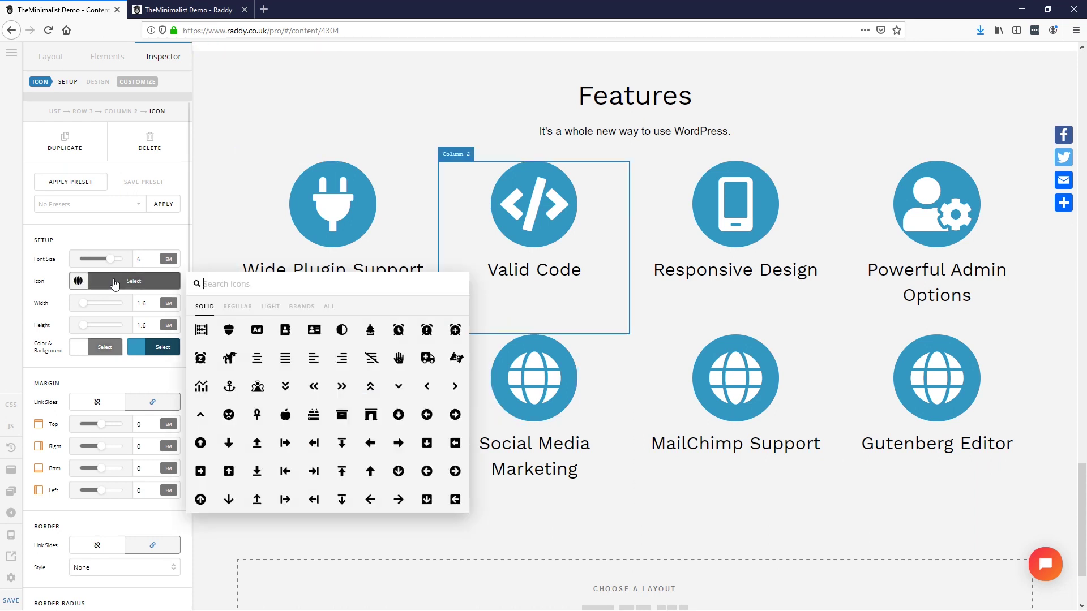
{"action": "type", "text": "market"}
{"action": "key", "text": "BackSpace"}
{"action": "key", "text": "BackSpace"}
{"action": "key", "text": "BackSpace"}
{"action": "key", "text": "BackSpace"}
{"action": "key", "text": "BackSpace"}
{"action": "key", "text": "BackSpace"}
{"action": "scroll", "coordinate": [290, 434], "scroll_direction": "down", "scroll_amount": 15}
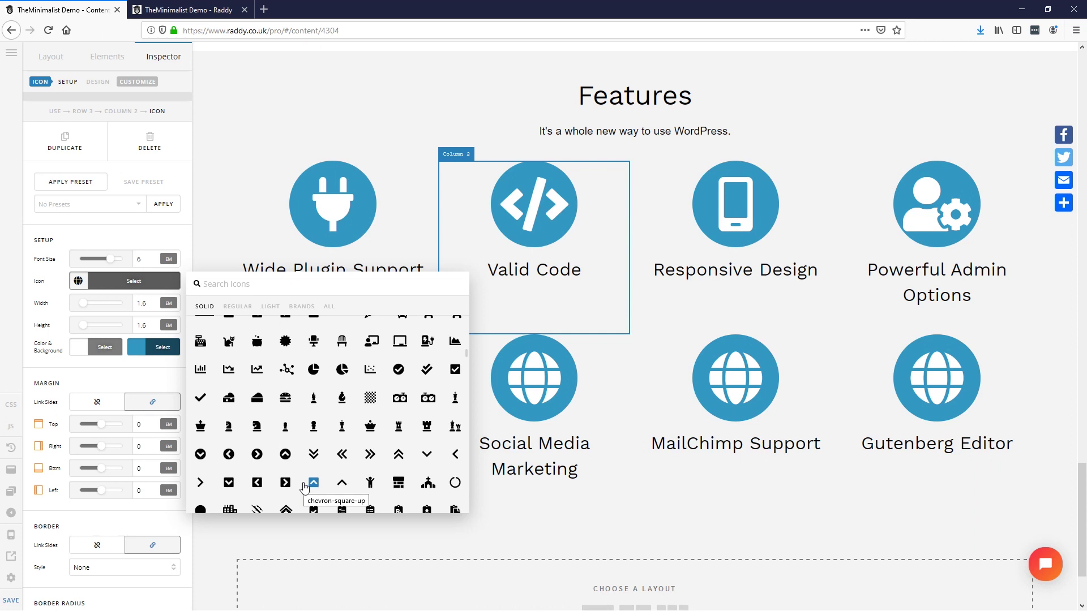
{"action": "scroll", "coordinate": [304, 488], "scroll_direction": "down", "scroll_amount": 2}
{"action": "left_click", "coordinate": [345, 358]}
{"action": "left_click", "coordinate": [735, 378]}
{"action": "type", "text": "mail"}
{"action": "left_click", "coordinate": [201, 330]}
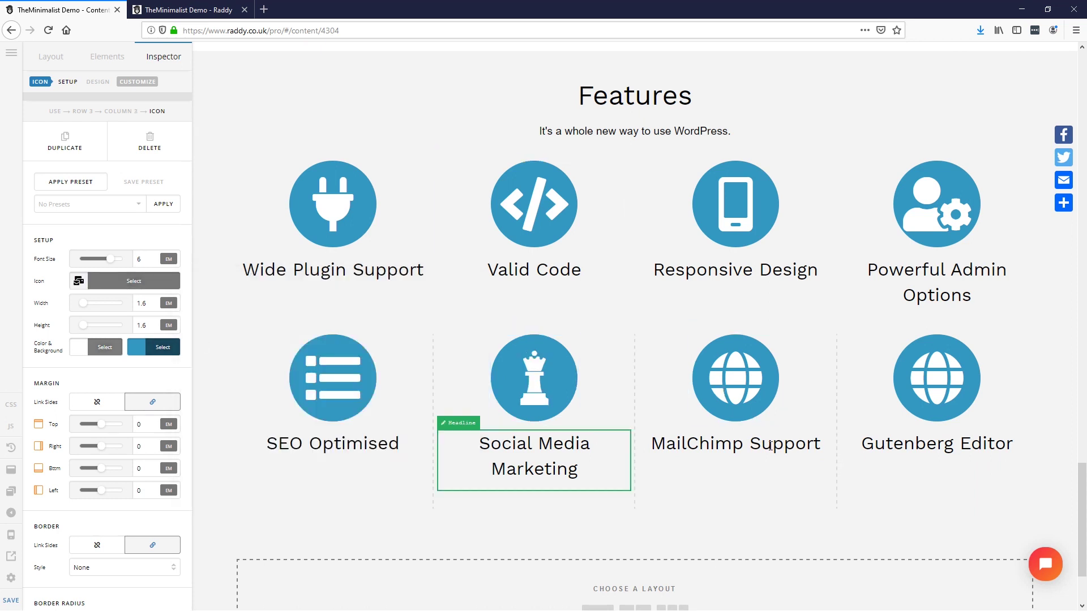
{"action": "left_click", "coordinate": [937, 378]}
{"action": "type", "text": "edit"}
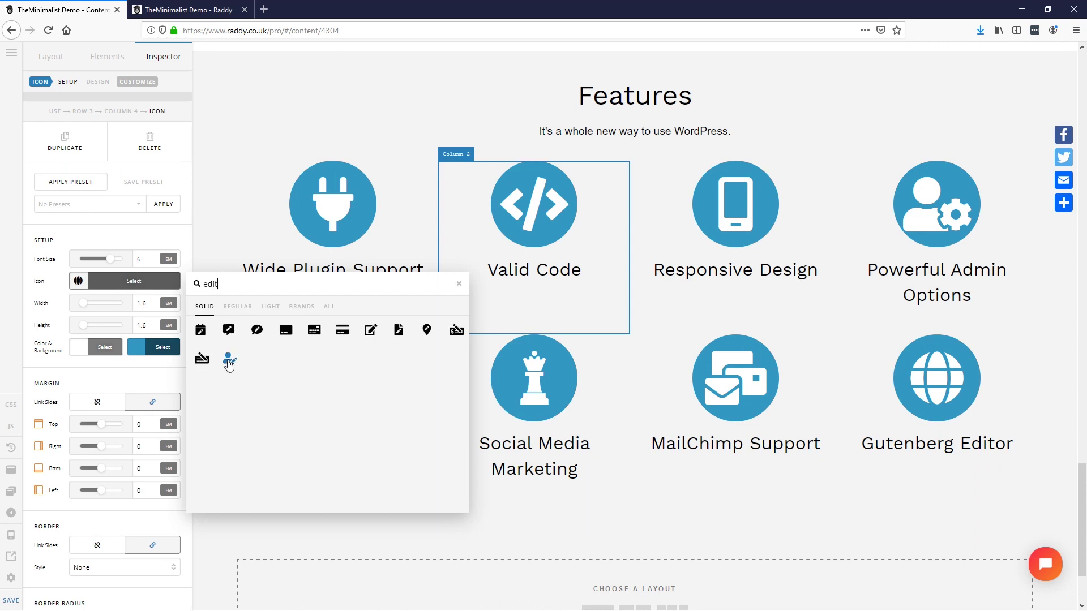
{"action": "left_click", "coordinate": [230, 362]}
{"action": "scroll", "coordinate": [649, 432], "scroll_direction": "down", "scroll_amount": 2}
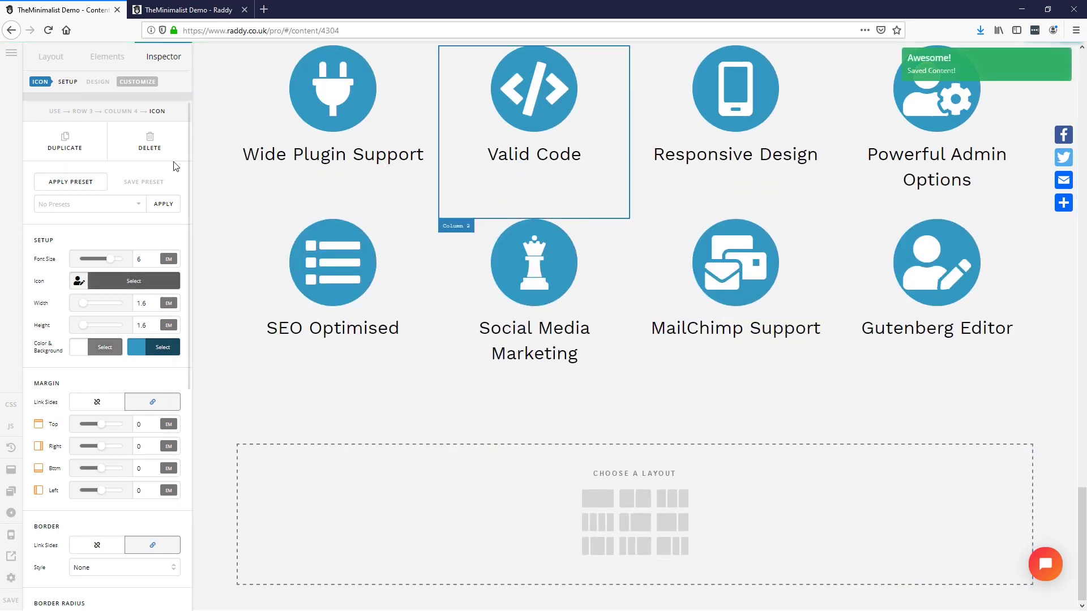
Step: Check the finished Features grid on the live page, including its subtitle and Valid Code heading
{"action": "left_click", "coordinate": [174, 12]}
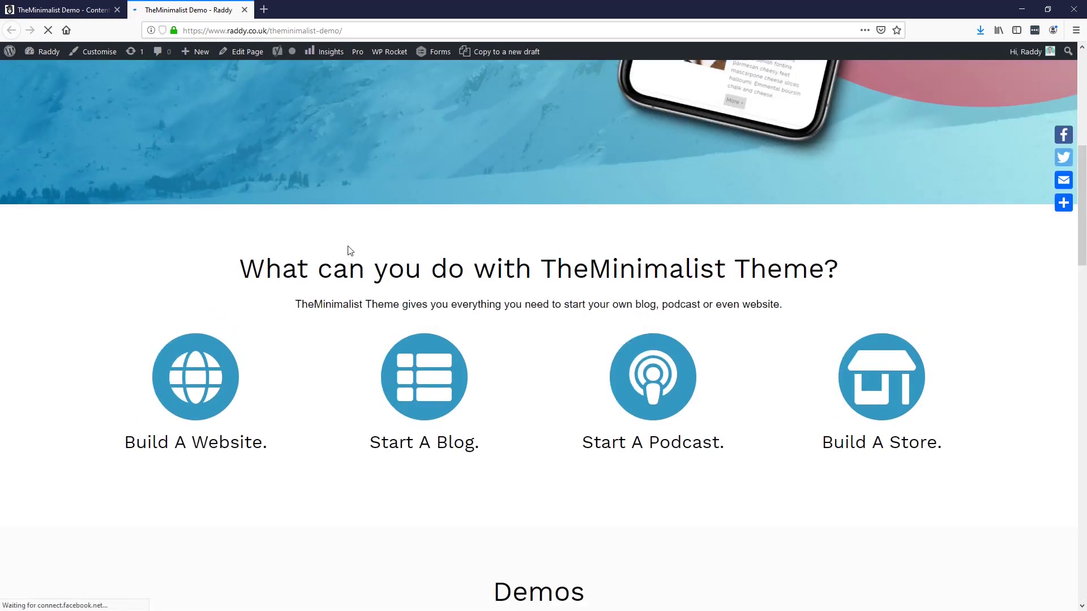
{"action": "scroll", "coordinate": [348, 252], "scroll_direction": "down", "scroll_amount": 8}
{"action": "scroll", "coordinate": [381, 321], "scroll_direction": "up", "scroll_amount": 1}
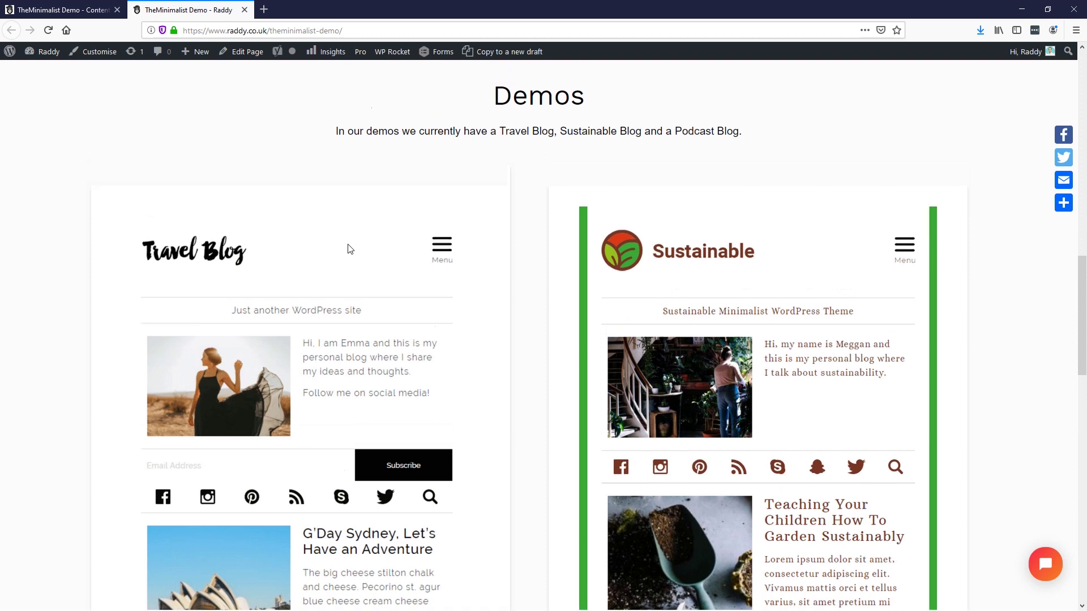
{"action": "scroll", "coordinate": [390, 297], "scroll_direction": "down", "scroll_amount": 2}
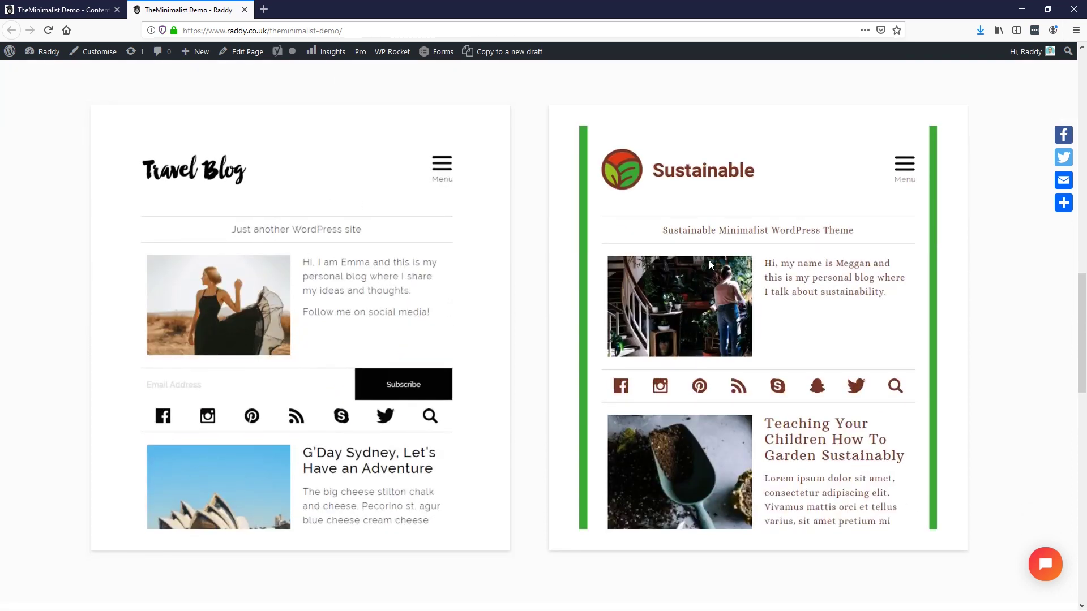
{"action": "scroll", "coordinate": [526, 324], "scroll_direction": "up", "scroll_amount": 2}
{"action": "scroll", "coordinate": [552, 327], "scroll_direction": "down", "scroll_amount": 10}
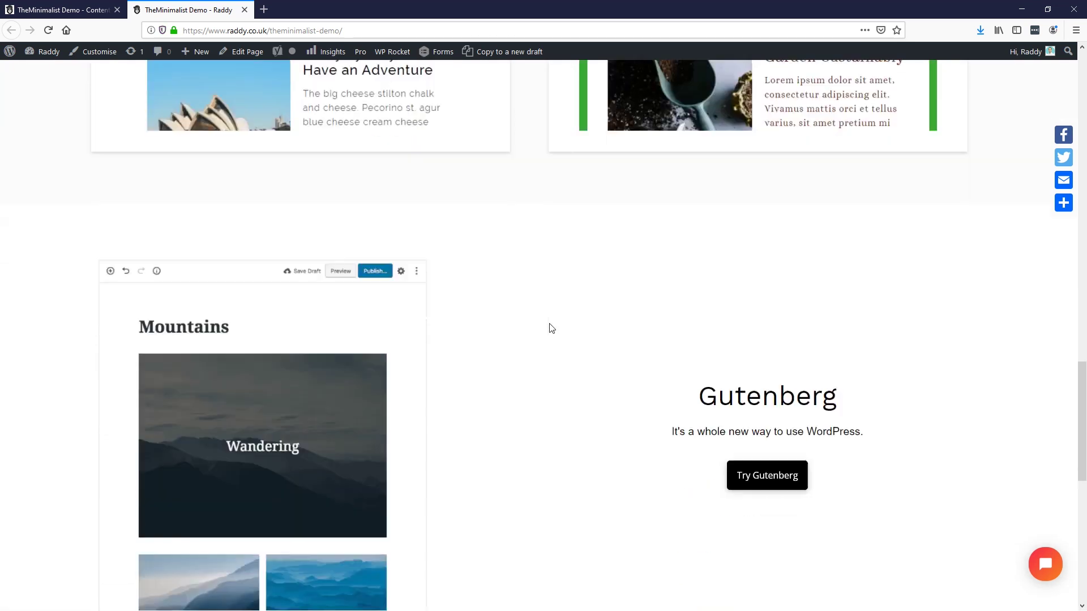
{"action": "scroll", "coordinate": [612, 338], "scroll_direction": "up", "scroll_amount": 2}
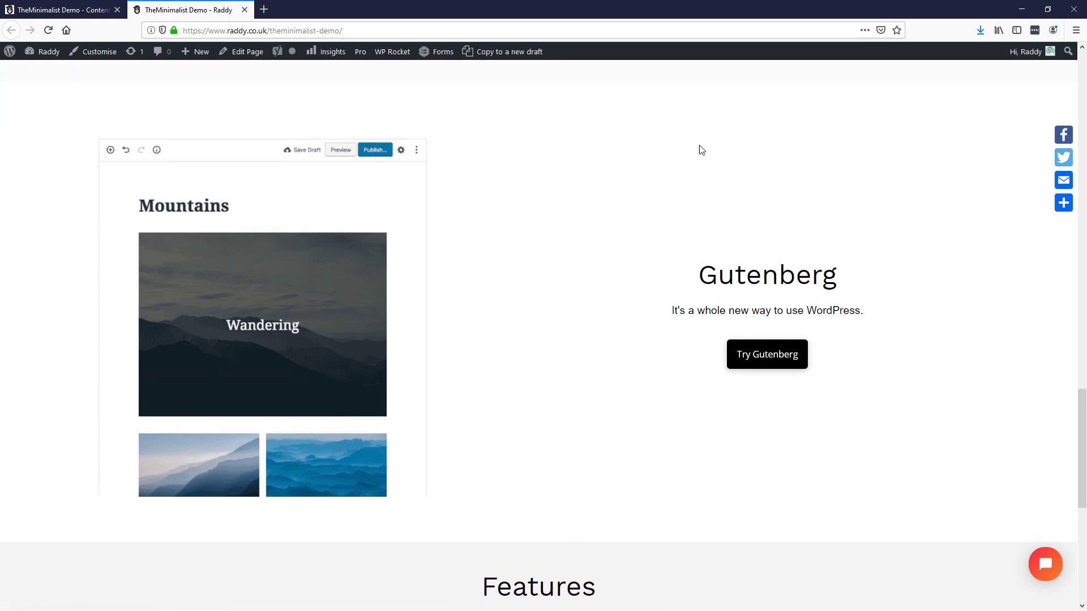
{"action": "scroll", "coordinate": [541, 332], "scroll_direction": "down", "scroll_amount": 7}
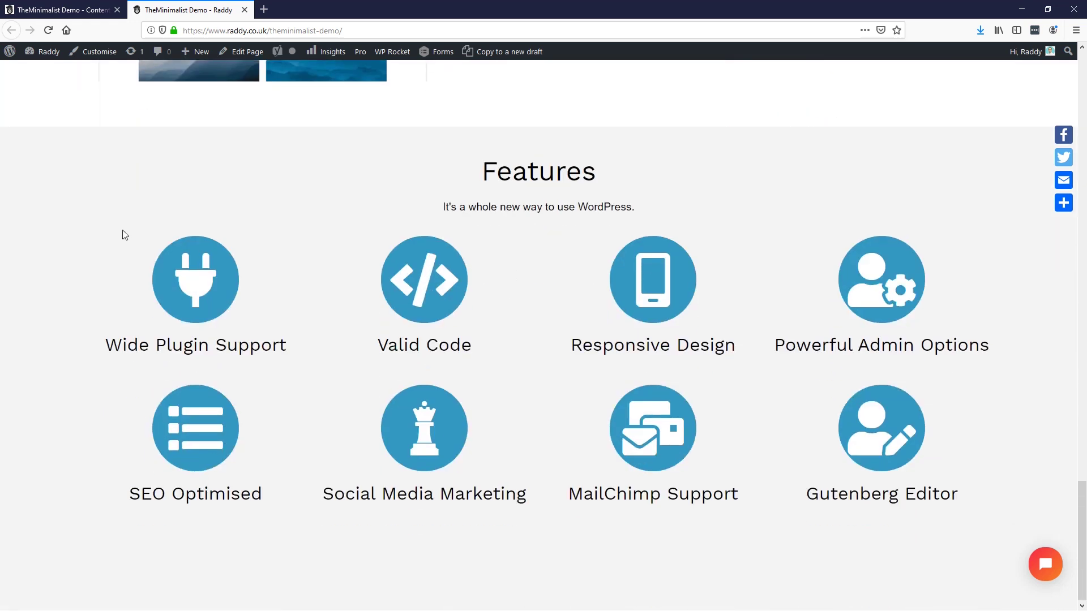
{"action": "triple_click", "coordinate": [513, 210]}
{"action": "triple_click", "coordinate": [424, 345]}
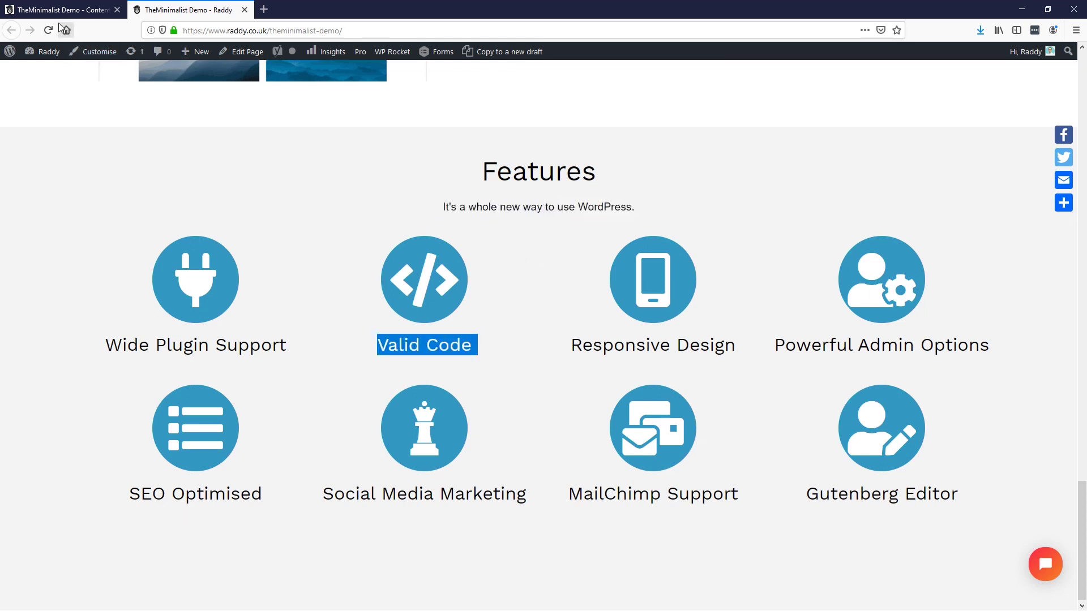
Step: Give the subtitle Text element under Features a 4em bottom margin
{"action": "left_click", "coordinate": [56, 9]}
{"action": "scroll", "coordinate": [616, 407], "scroll_direction": "up", "scroll_amount": 6}
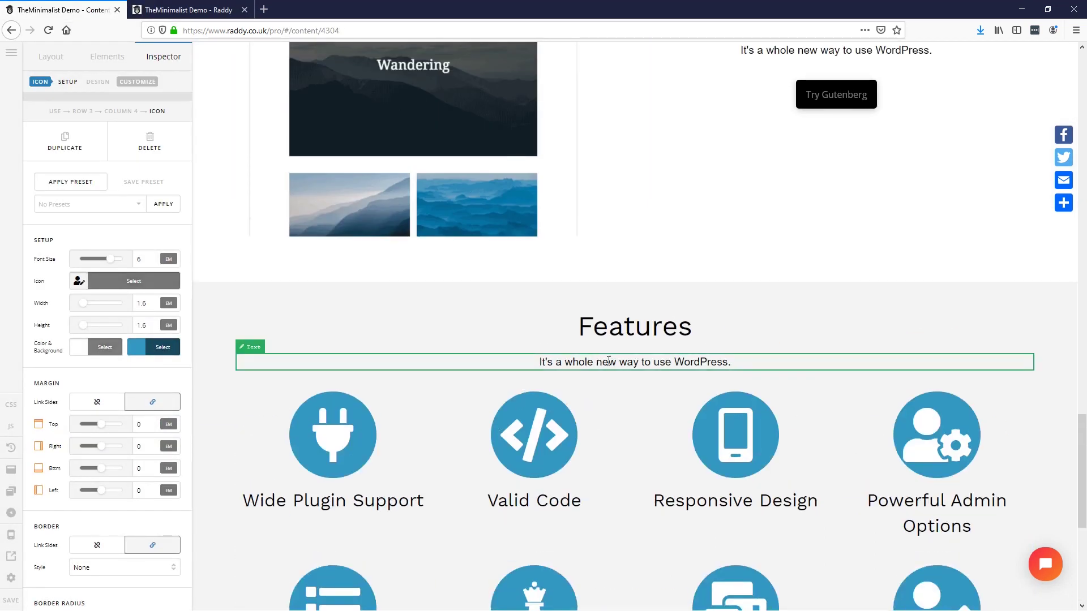
{"action": "left_click", "coordinate": [608, 361]}
{"action": "type", "text": "4"}
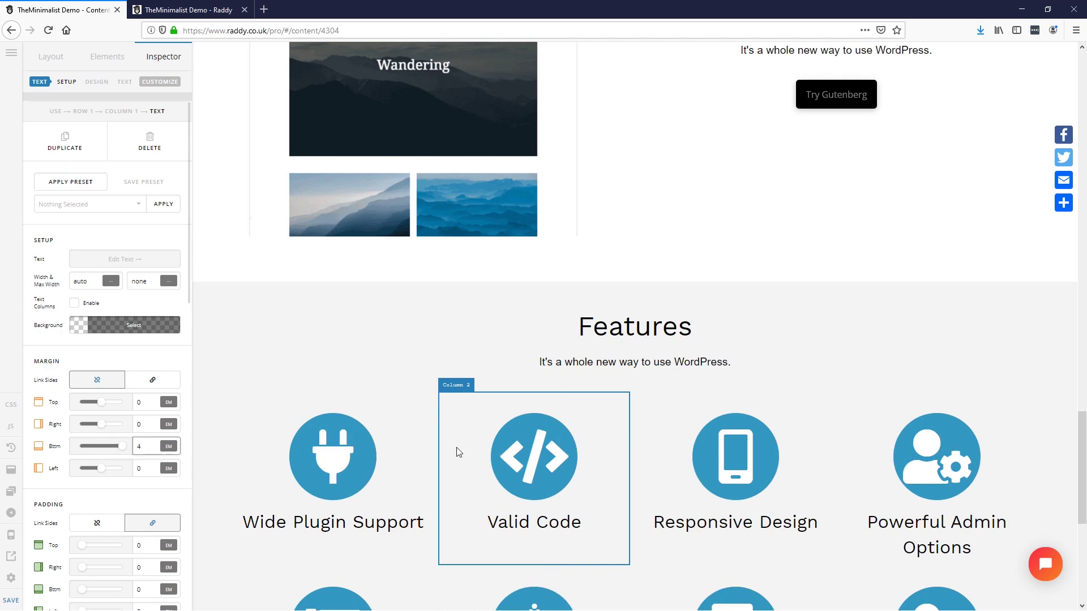
{"action": "scroll", "coordinate": [554, 431], "scroll_direction": "down", "scroll_amount": 6}
{"action": "key", "text": "alt+Tab"}
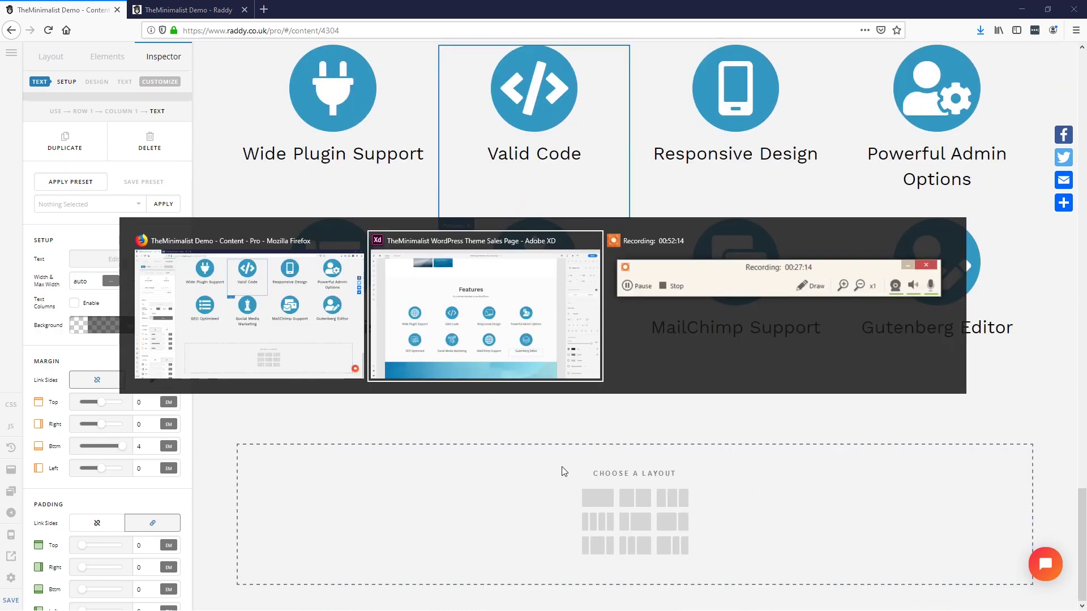
Step: Review the 'Need Help Setting Up Your Site?' banner heading in Adobe XD, then minimise XD
{"action": "key", "text": "Escape"}
{"action": "scroll", "coordinate": [529, 503], "scroll_direction": "down", "scroll_amount": 6}
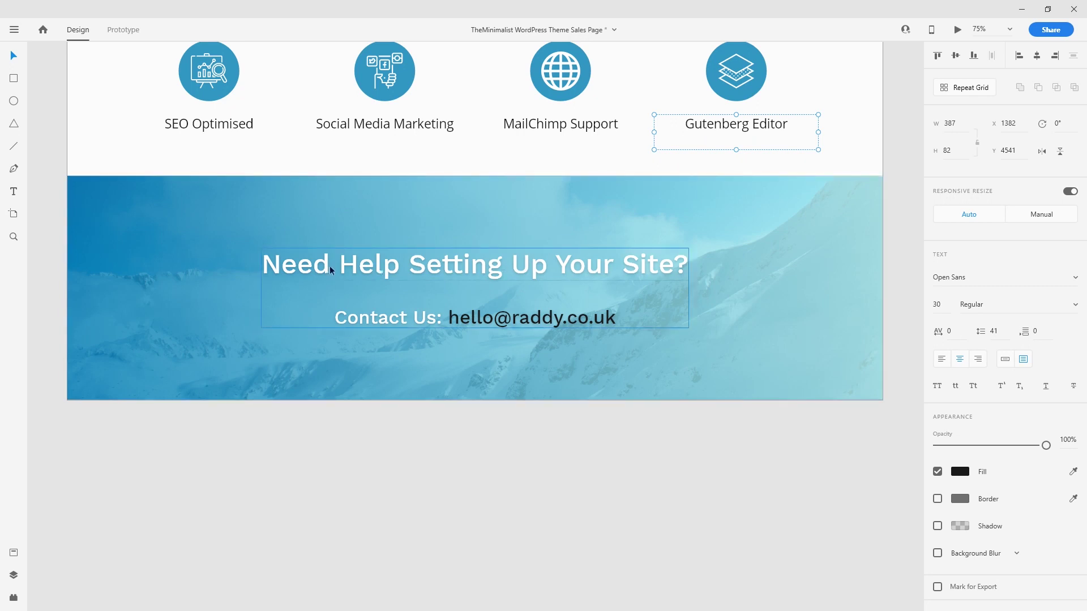
{"action": "double_click", "coordinate": [516, 262]}
{"action": "double_click", "coordinate": [585, 261]}
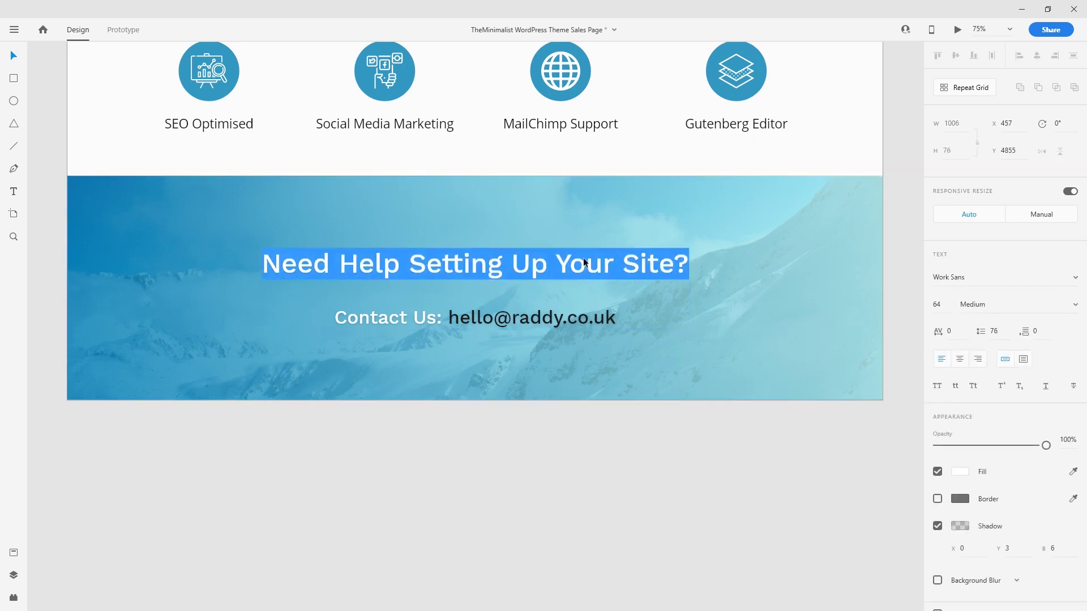
{"action": "key", "text": "Escape"}
{"action": "left_click", "coordinate": [1021, 11]}
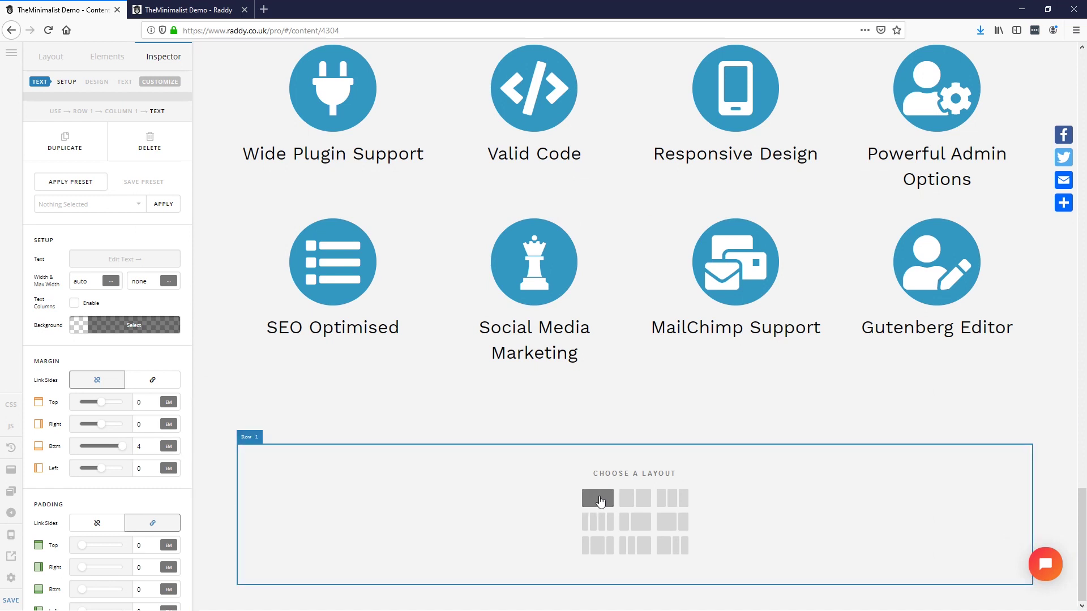
Step: Make the new section a 1-column layout with the blue theminimalist-header.jpg mountain image as its background
{"action": "left_click", "coordinate": [597, 498]}
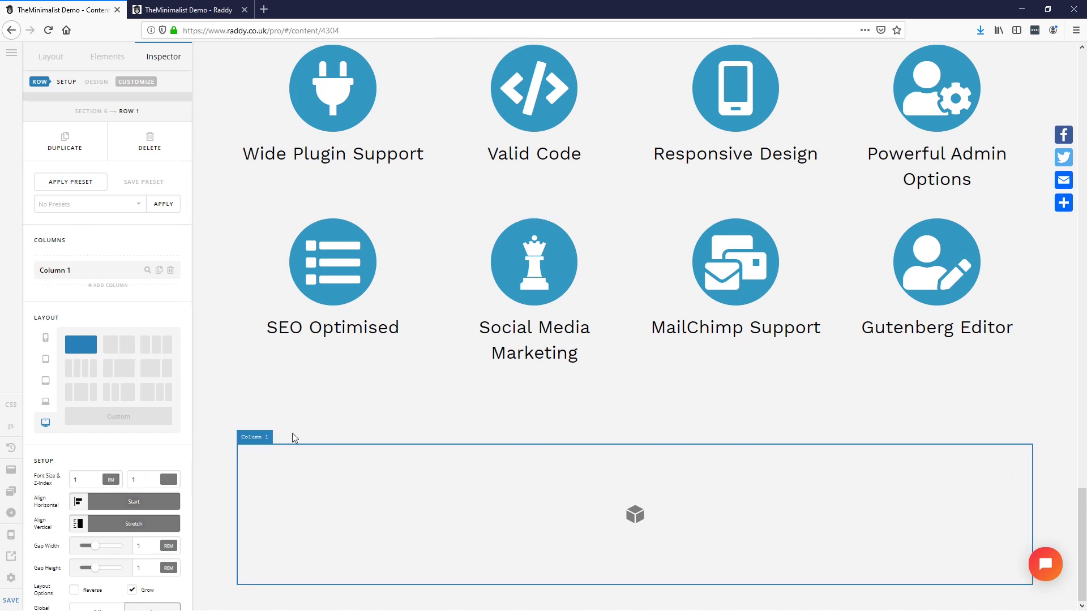
{"action": "left_click", "coordinate": [286, 431]}
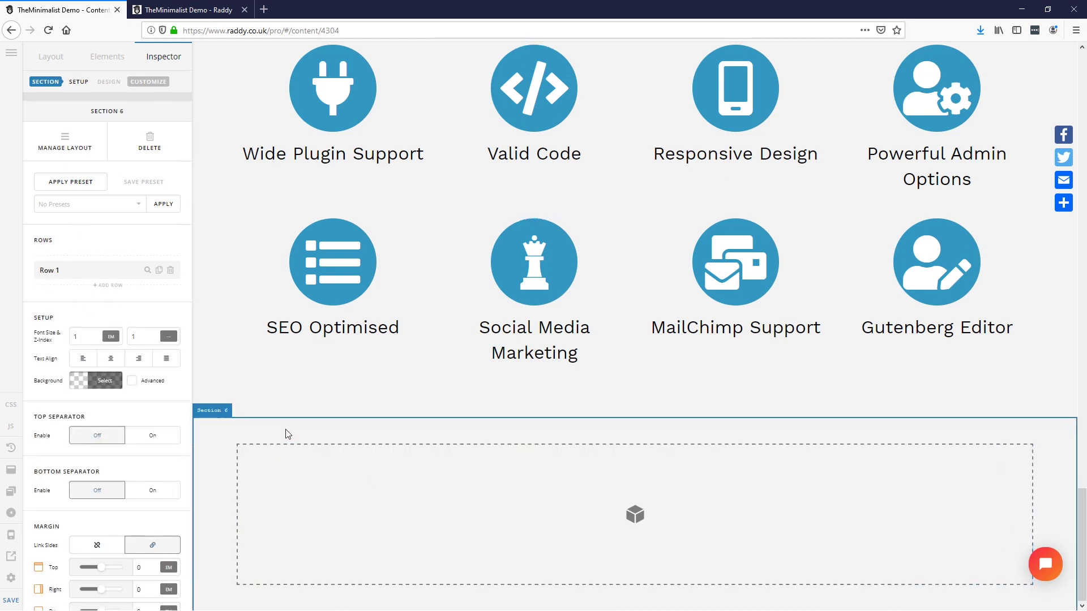
{"action": "left_click", "coordinate": [131, 381]}
{"action": "left_click", "coordinate": [138, 436]}
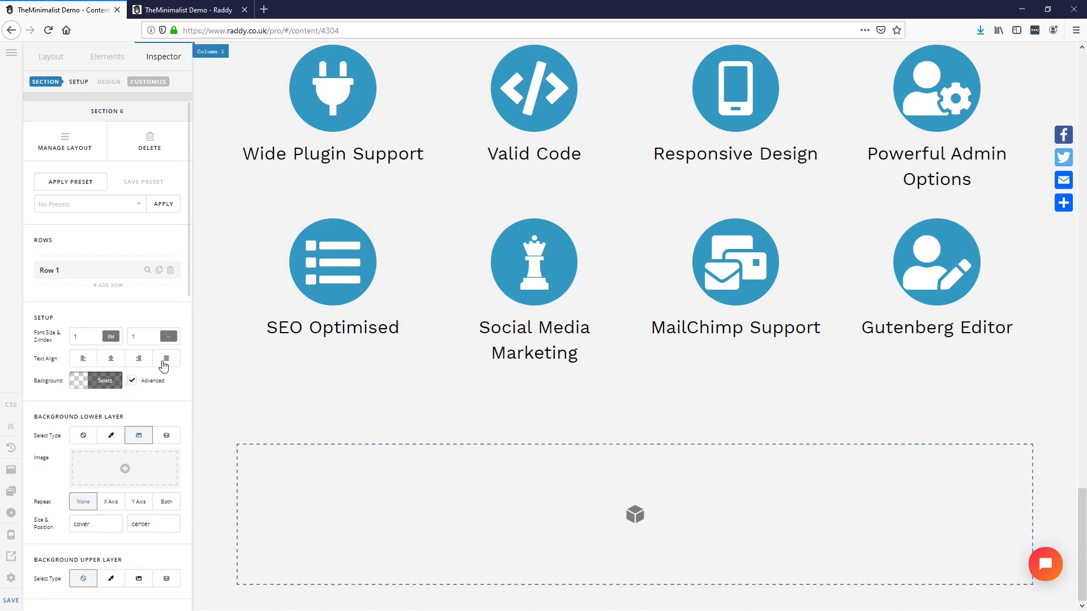
{"action": "left_click", "coordinate": [146, 456]}
{"action": "left_click", "coordinate": [573, 203]}
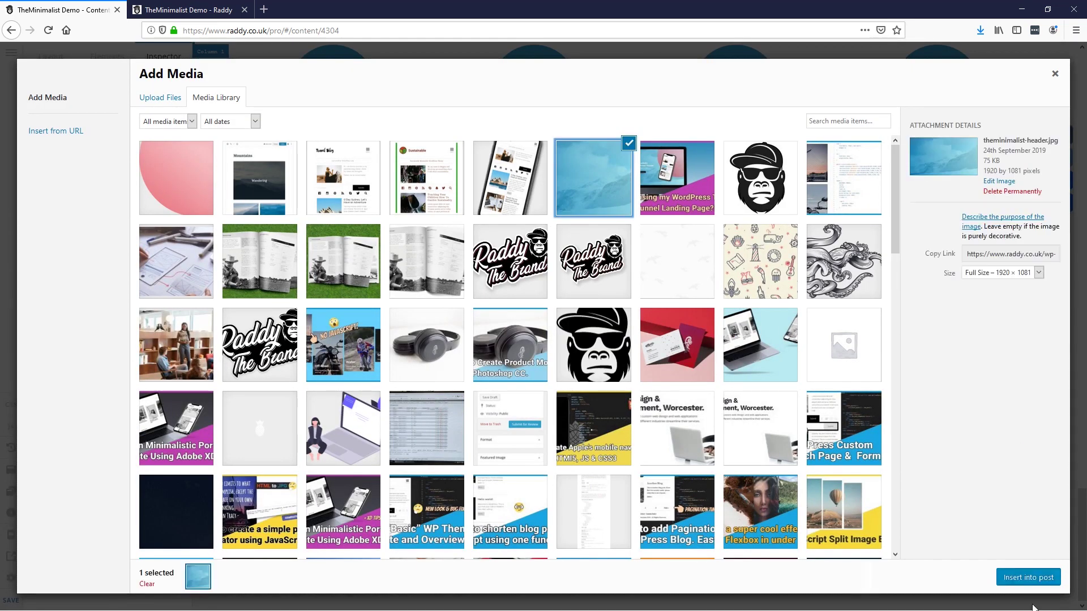
{"action": "left_click", "coordinate": [1031, 578]}
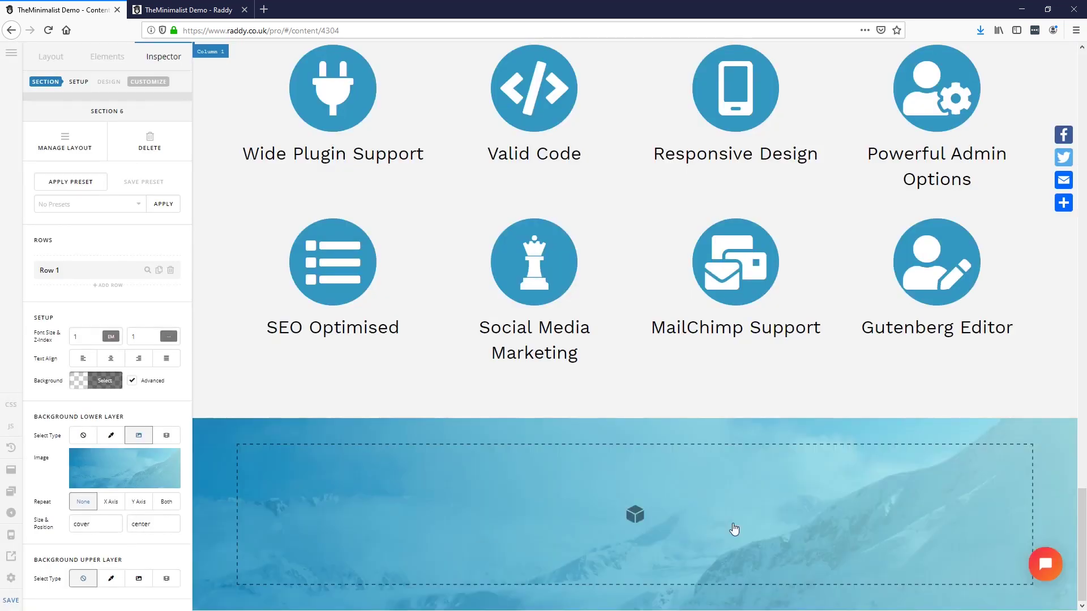
{"action": "scroll", "coordinate": [497, 441], "scroll_direction": "up", "scroll_amount": 20}
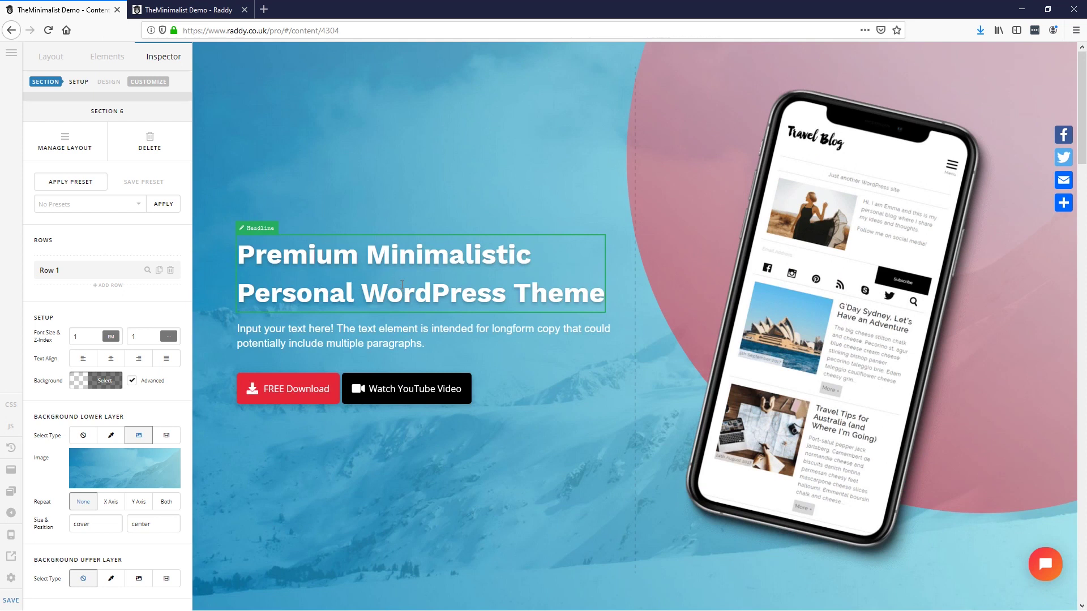
Step: Duplicate the hero headline into the blue banner and remove its line break
{"action": "left_click", "coordinate": [401, 284]}
{"action": "left_click", "coordinate": [64, 142]}
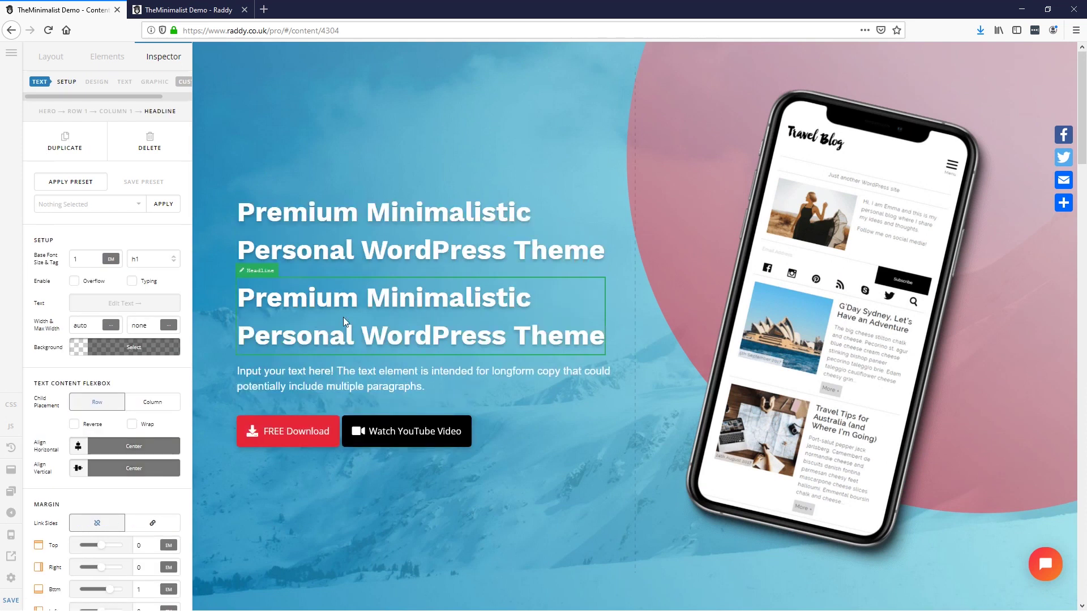
{"action": "scroll", "coordinate": [343, 321], "scroll_direction": "down", "scroll_amount": 20}
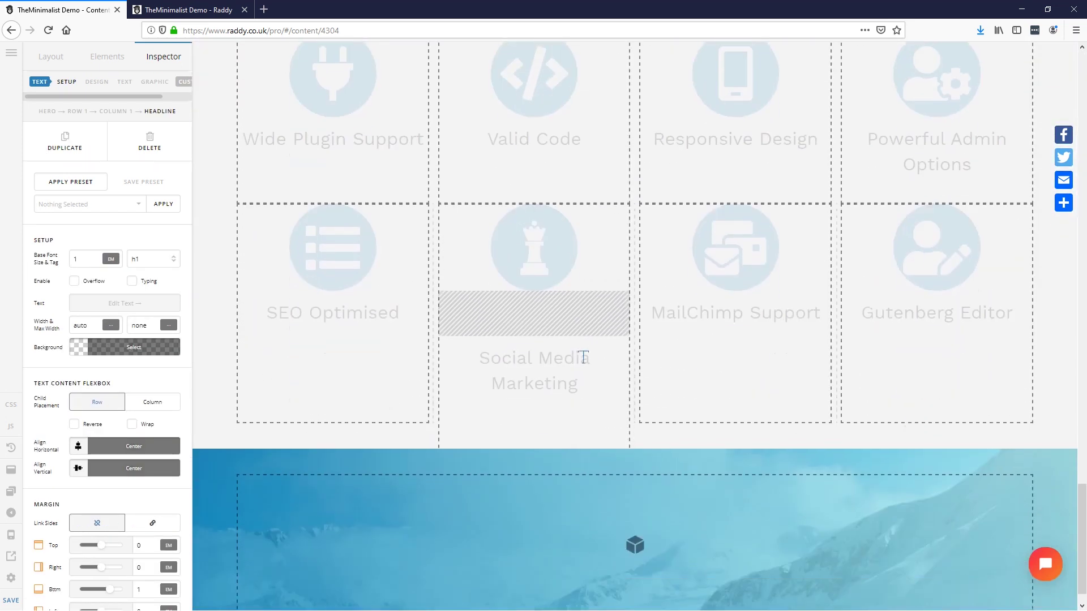
{"action": "left_click_drag", "start_coordinate": [583, 357], "coordinate": [613, 471]}
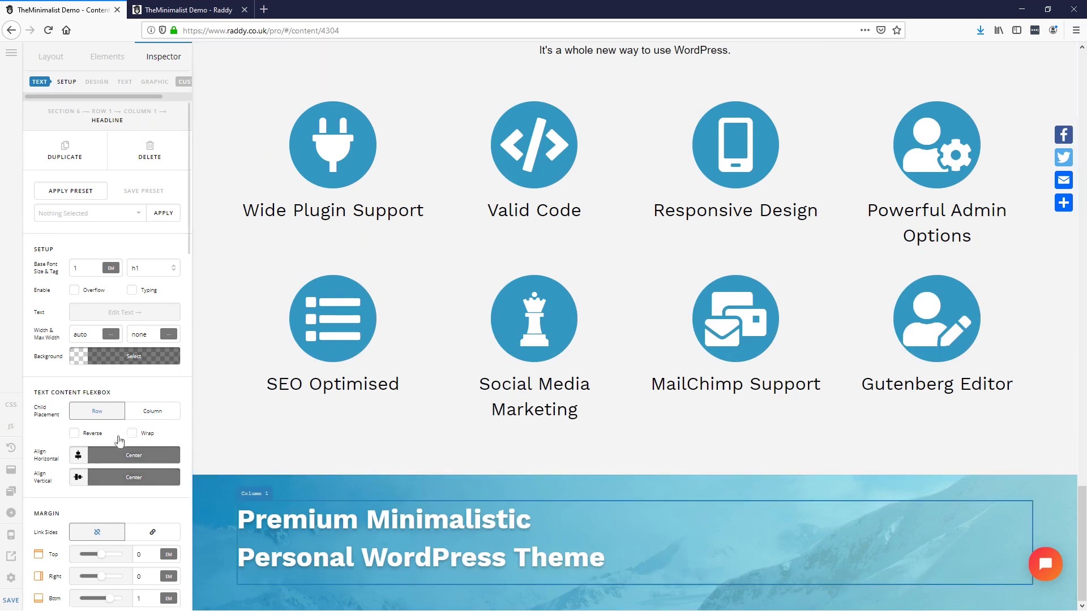
{"action": "scroll", "coordinate": [129, 397], "scroll_direction": "down", "scroll_amount": 3}
{"action": "left_click", "coordinate": [146, 194]}
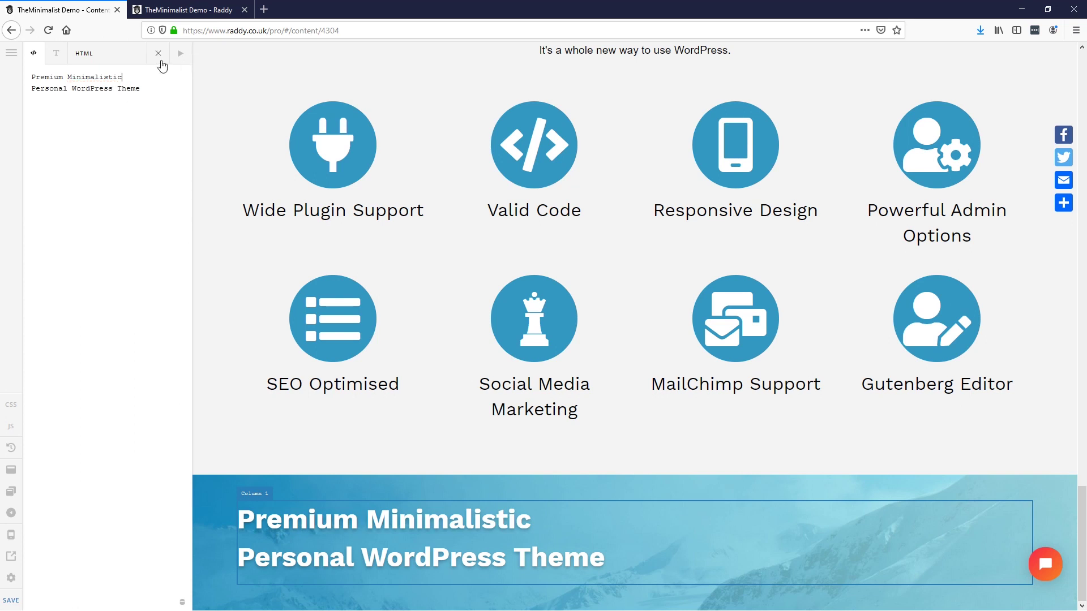
{"action": "left_click", "coordinate": [161, 61]}
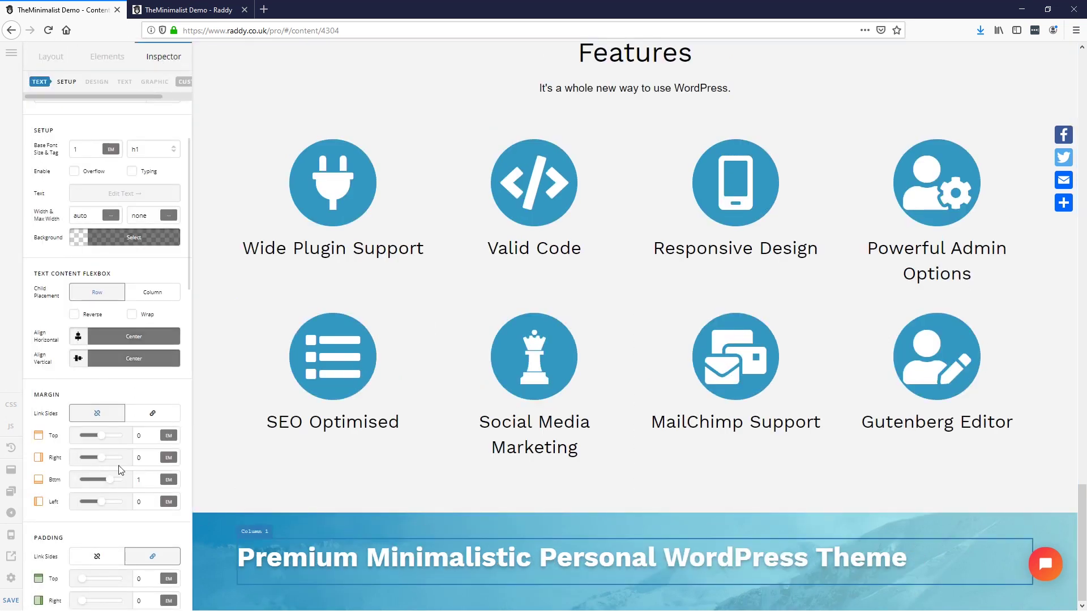
Step: Centre the banner headline and set its font weight to 400
{"action": "scroll", "coordinate": [119, 473], "scroll_direction": "down", "scroll_amount": 20}
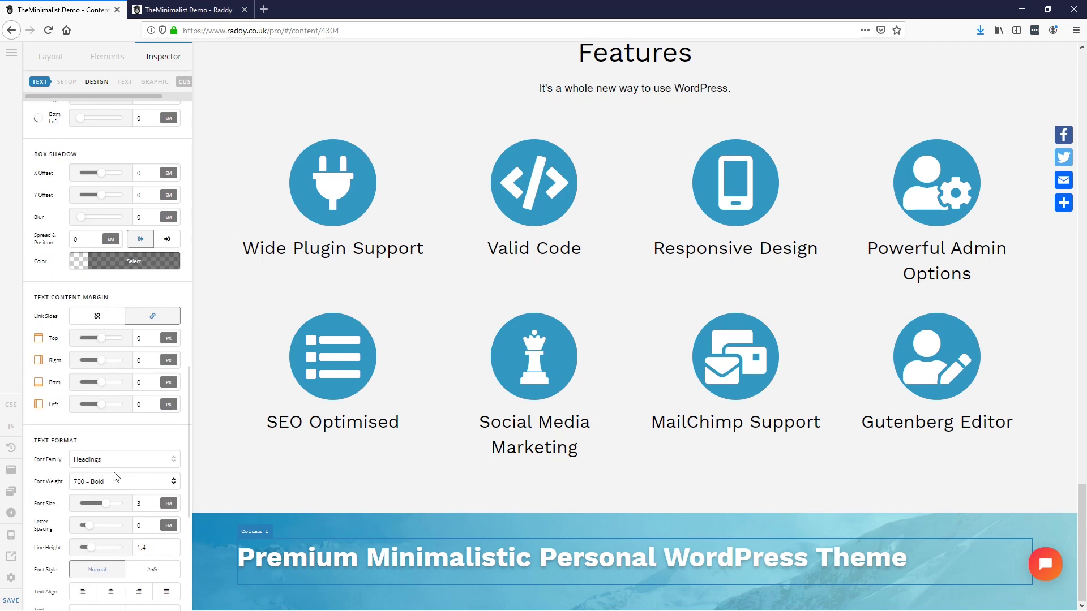
{"action": "scroll", "coordinate": [116, 477], "scroll_direction": "down", "scroll_amount": 2}
{"action": "left_click", "coordinate": [111, 473]}
{"action": "left_click", "coordinate": [136, 365]}
{"action": "left_click", "coordinate": [119, 380]}
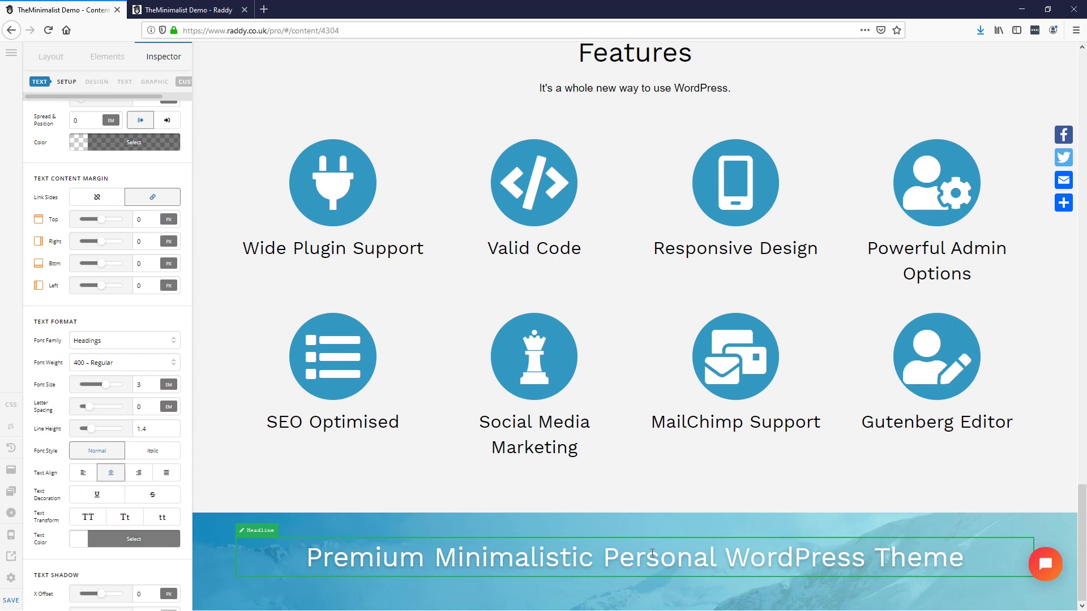
Step: Replace the banner headline text with 'Need Help Setting Up Your Site?' copied from the design
{"action": "scroll", "coordinate": [114, 306], "scroll_direction": "up", "scroll_amount": 9}
{"action": "scroll", "coordinate": [104, 347], "scroll_direction": "up", "scroll_amount": 8}
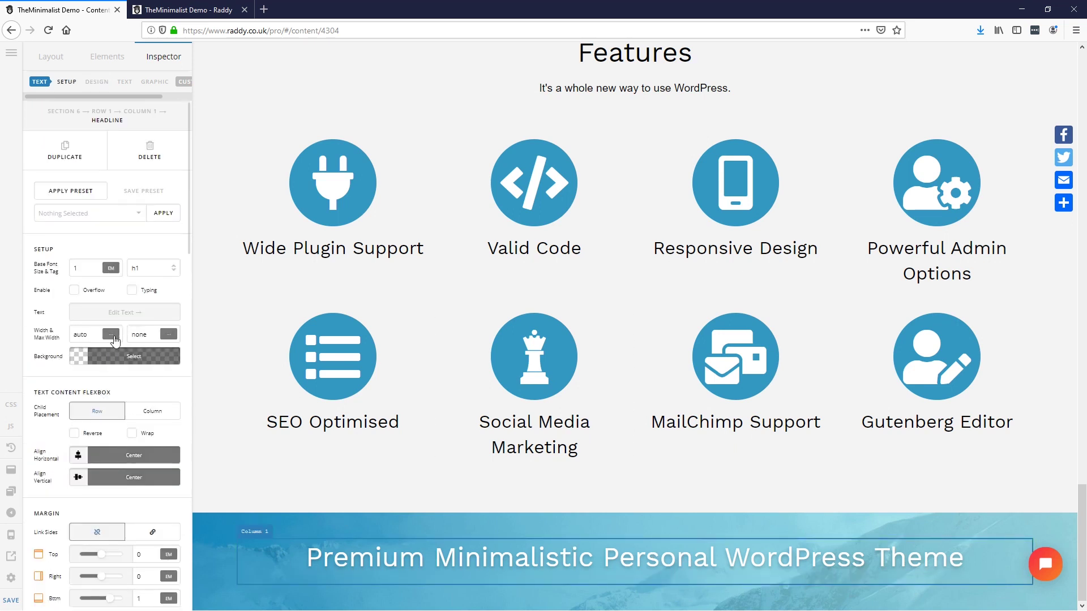
{"action": "left_click", "coordinate": [125, 312]}
{"action": "key", "text": "ctrl+a"}
{"action": "type", "text": "Need Help Setting Up Your Site?"}
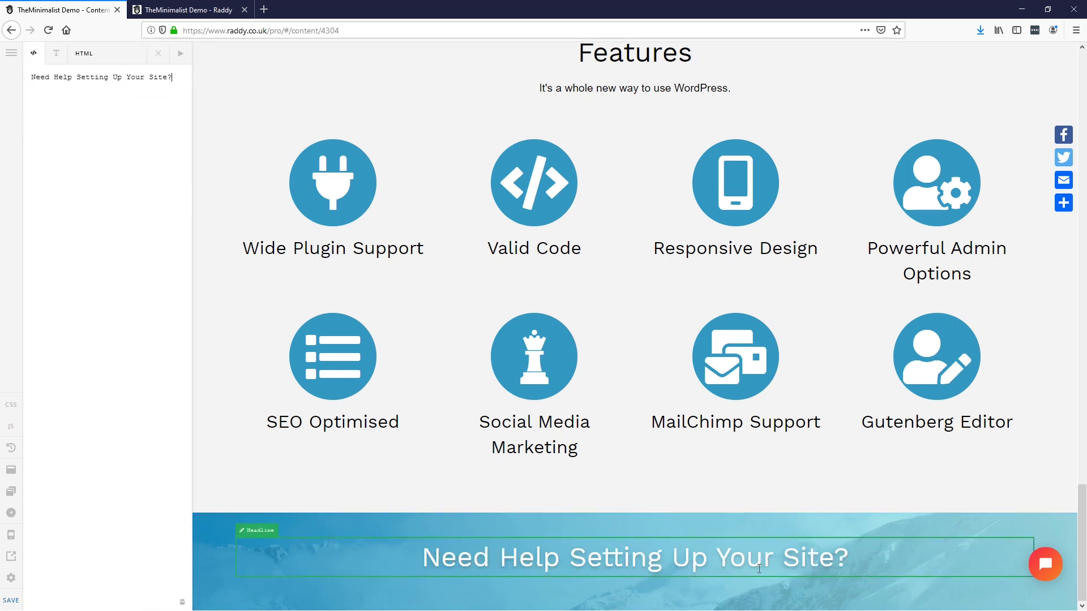
Step: Duplicate the banner headline, making the first an h2 and the copy an h3
{"action": "left_click", "coordinate": [158, 53]}
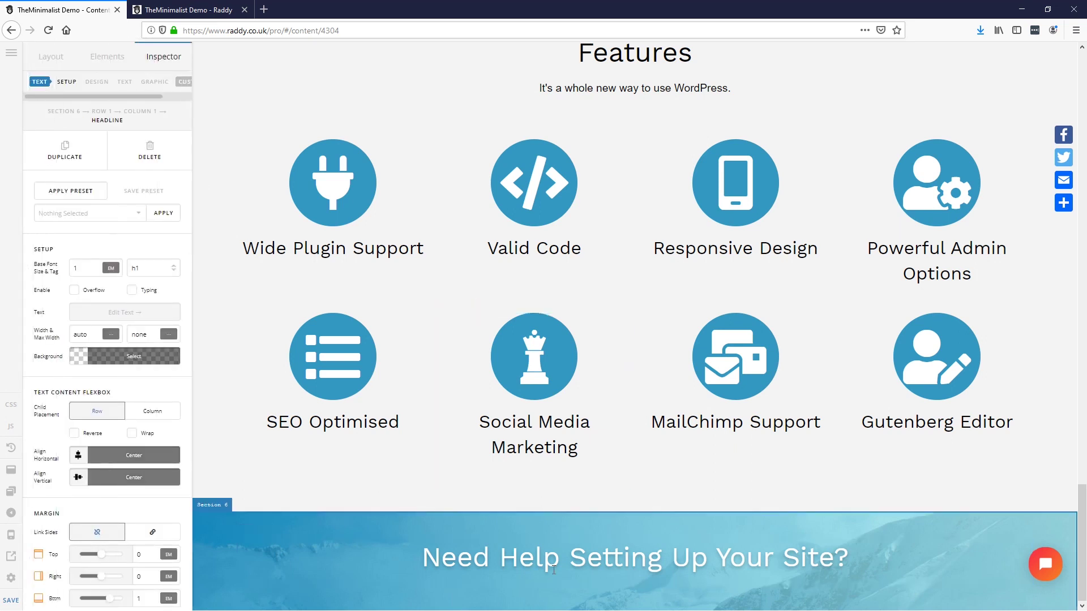
{"action": "left_click", "coordinate": [65, 153]}
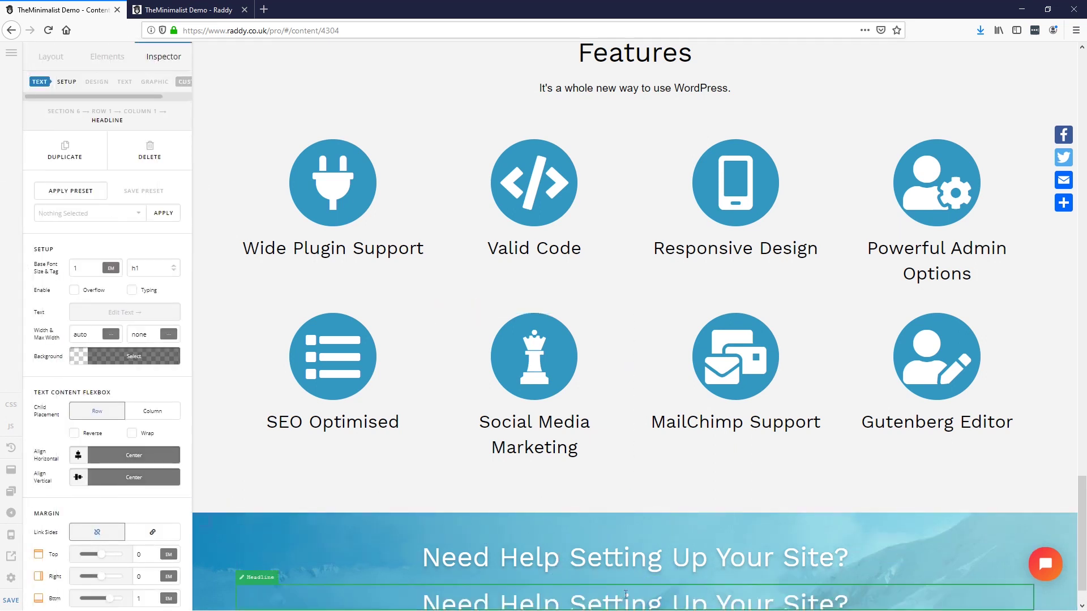
{"action": "scroll", "coordinate": [633, 502], "scroll_direction": "down", "scroll_amount": 1}
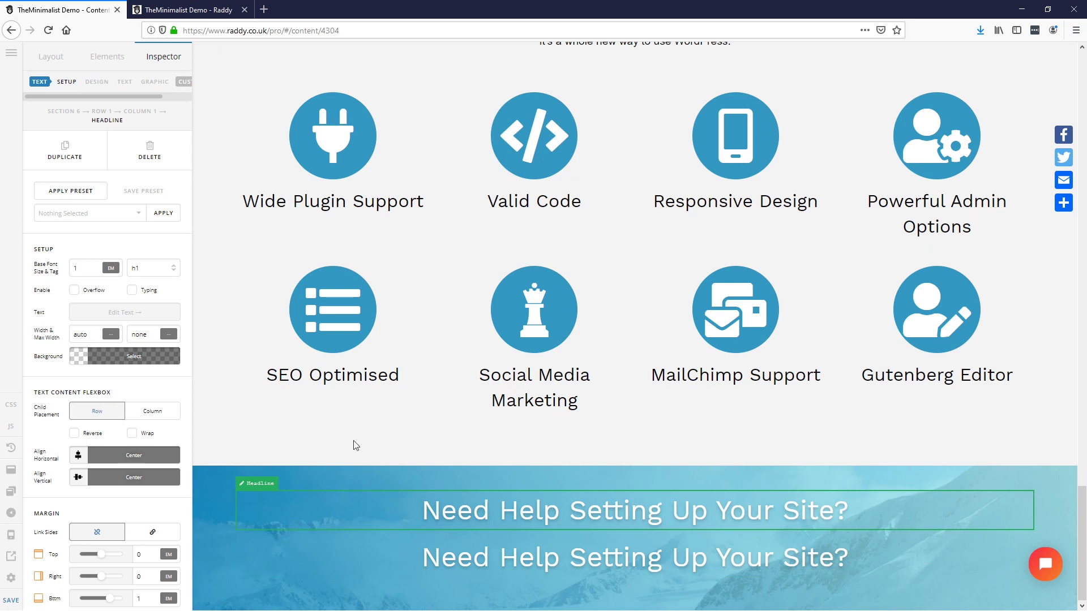
{"action": "left_click", "coordinate": [159, 268]}
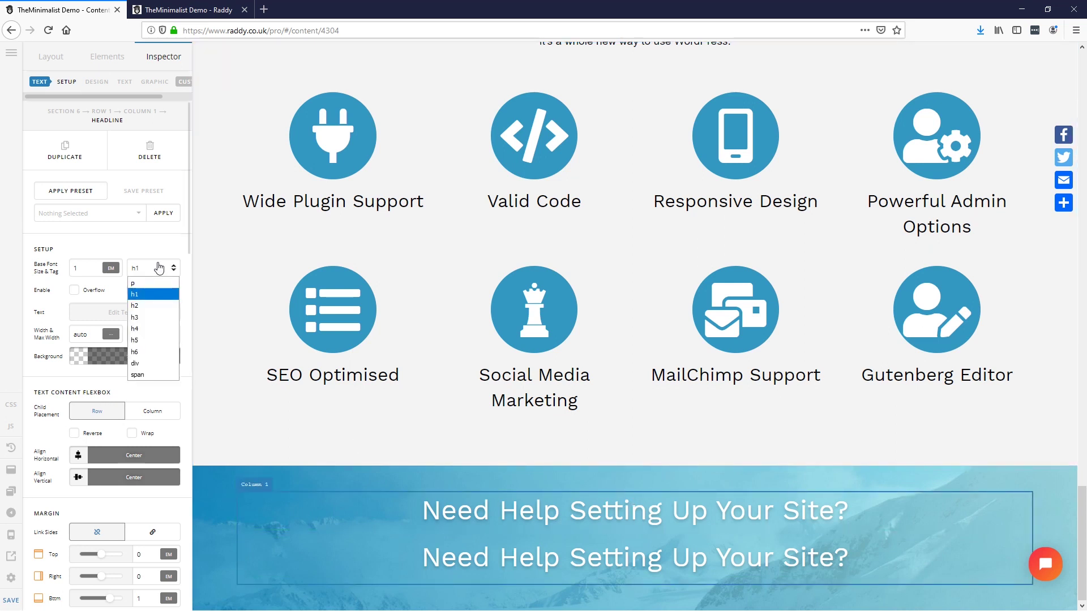
{"action": "left_click", "coordinate": [151, 306]}
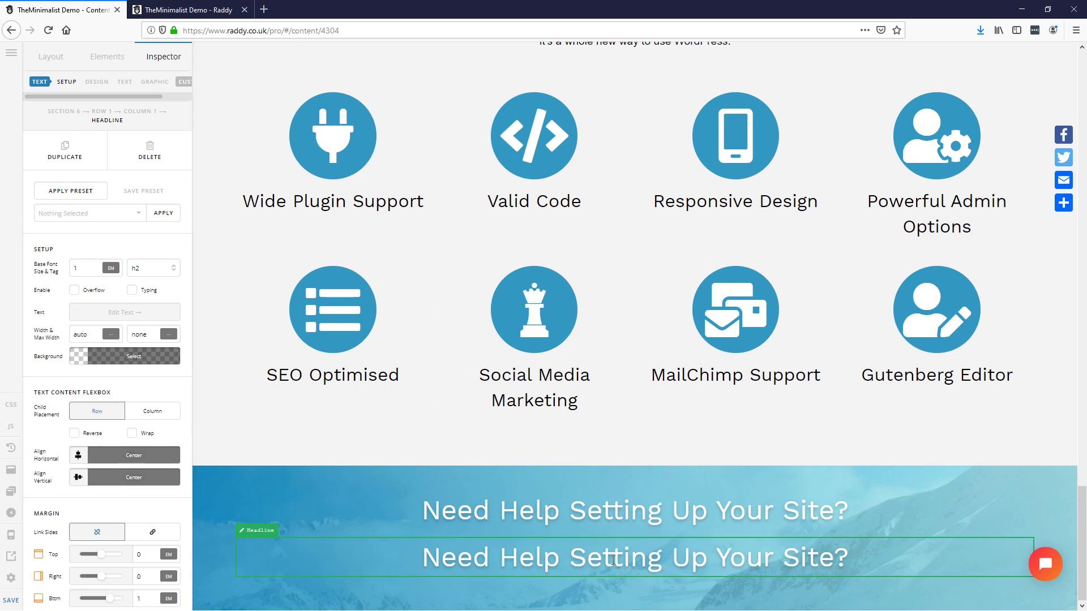
{"action": "left_click", "coordinate": [148, 269]}
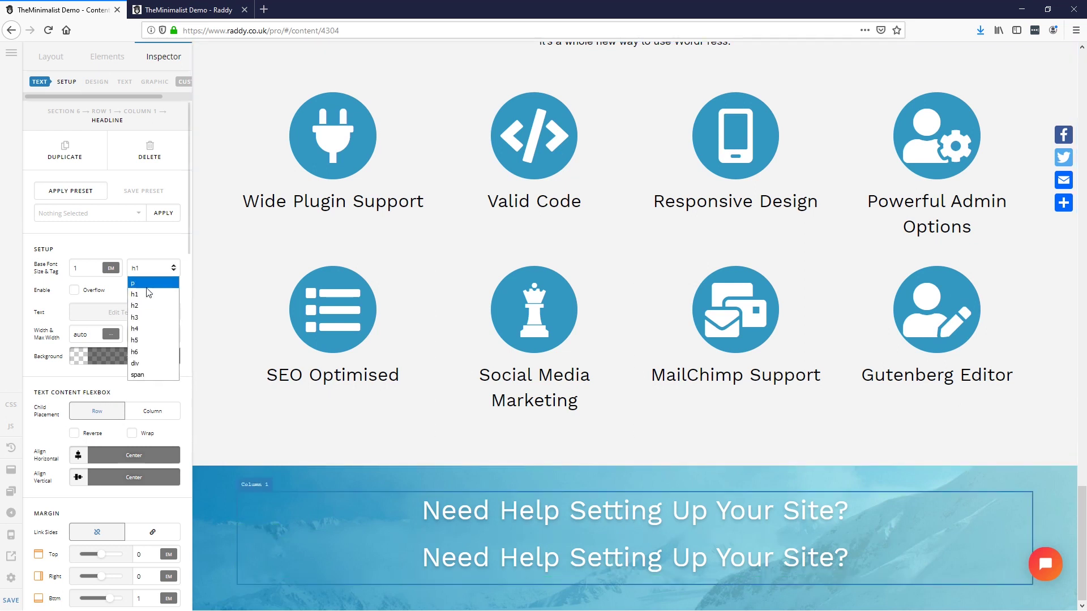
{"action": "left_click", "coordinate": [144, 321]}
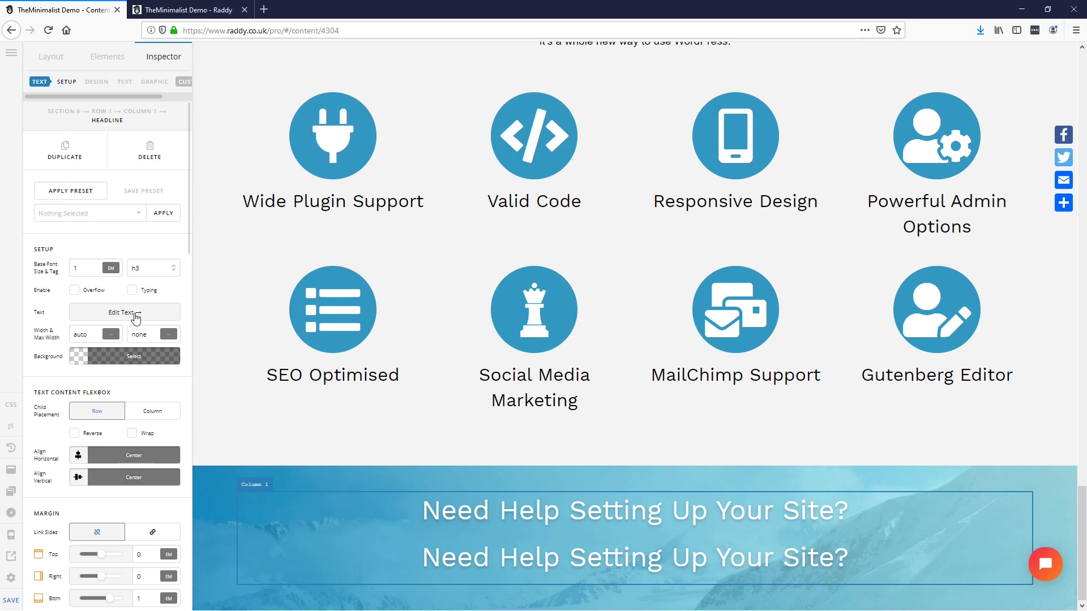
Step: Set the h3 line to 'Contact Us:' followed by the contact e-mail copied from the XD design
{"action": "left_click", "coordinate": [134, 318]}
{"action": "key", "text": "ctrl+a"}
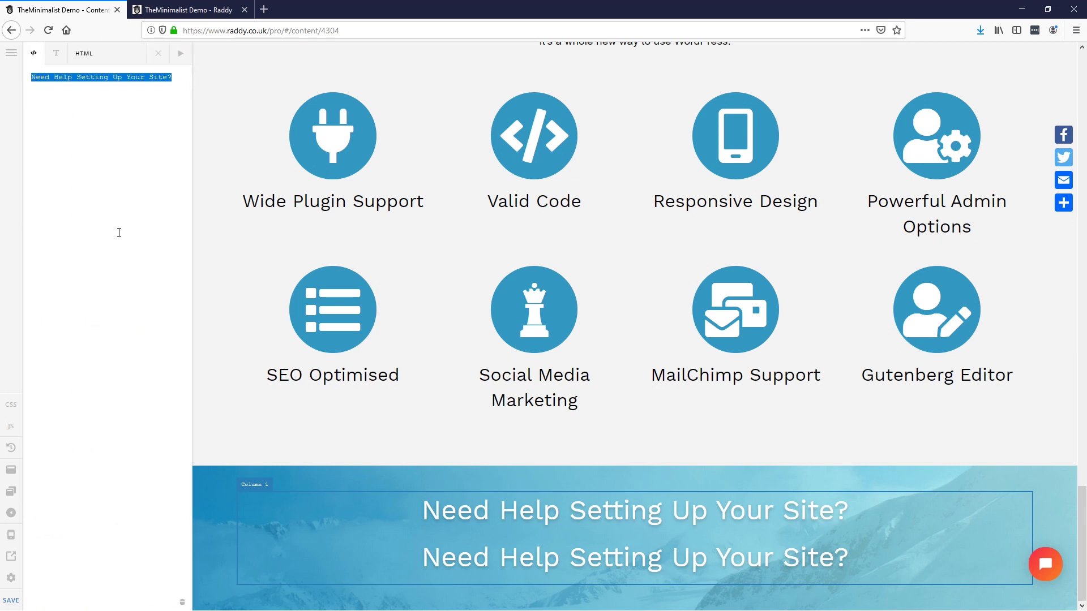
{"action": "type", "text": "Contact"}
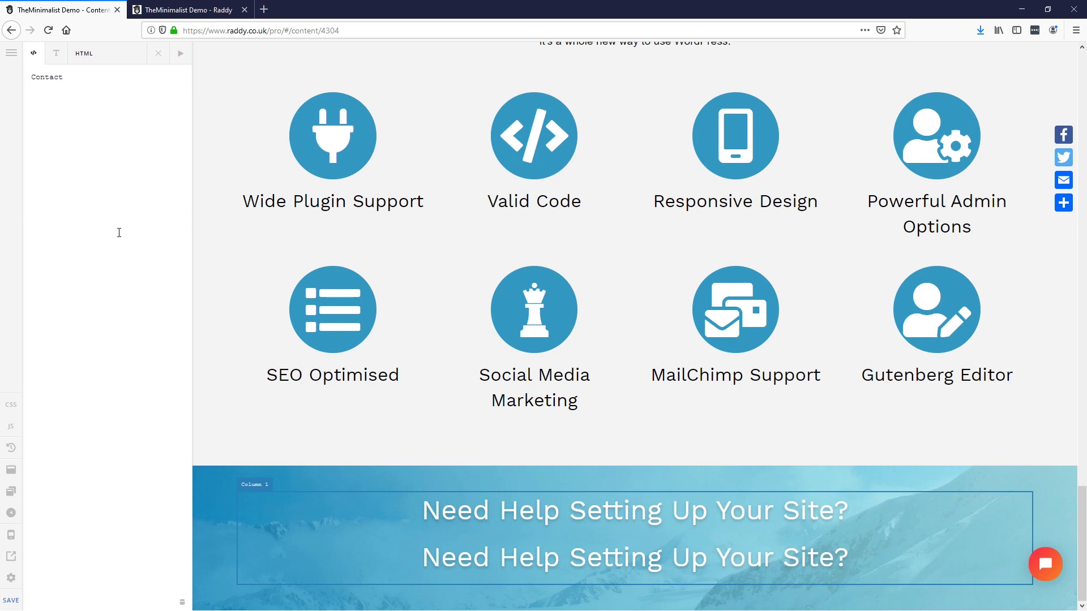
{"action": "type", "text": " Us via"}
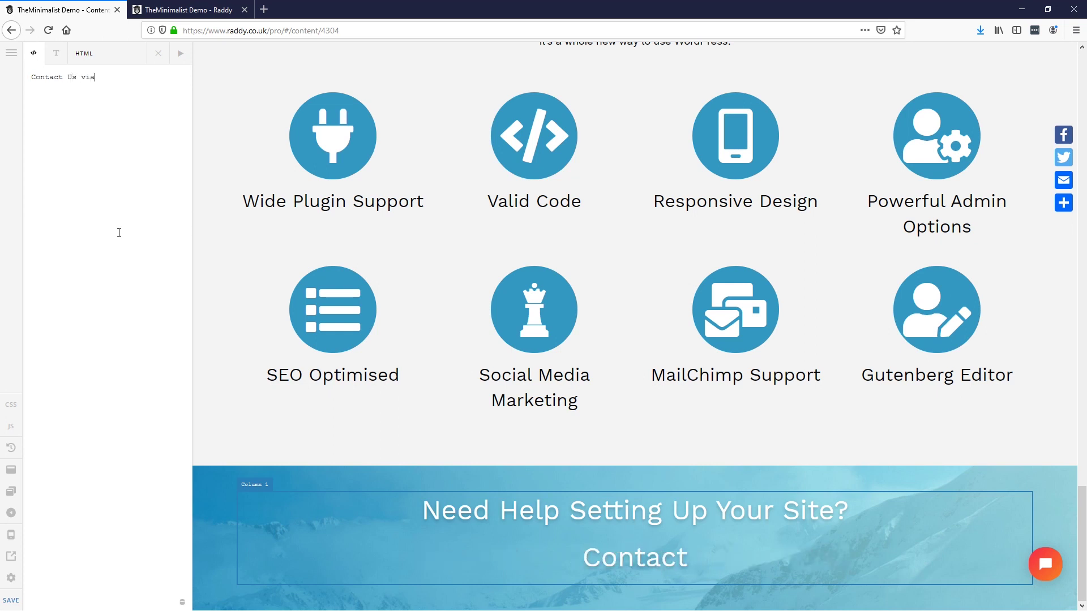
{"action": "key", "text": "BackSpace"}
{"action": "key", "text": "BackSpace"}
{"action": "key", "text": "BackSpace"}
{"action": "key", "text": "alt+Tab"}
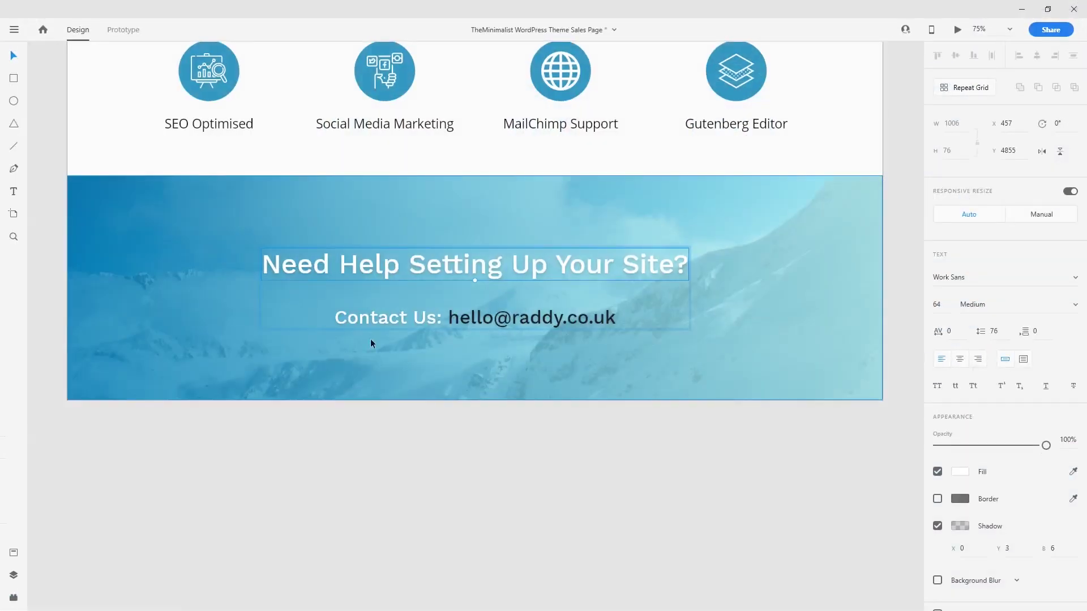
{"action": "double_click", "coordinate": [462, 323]}
{"action": "key", "text": "ctrl+c"}
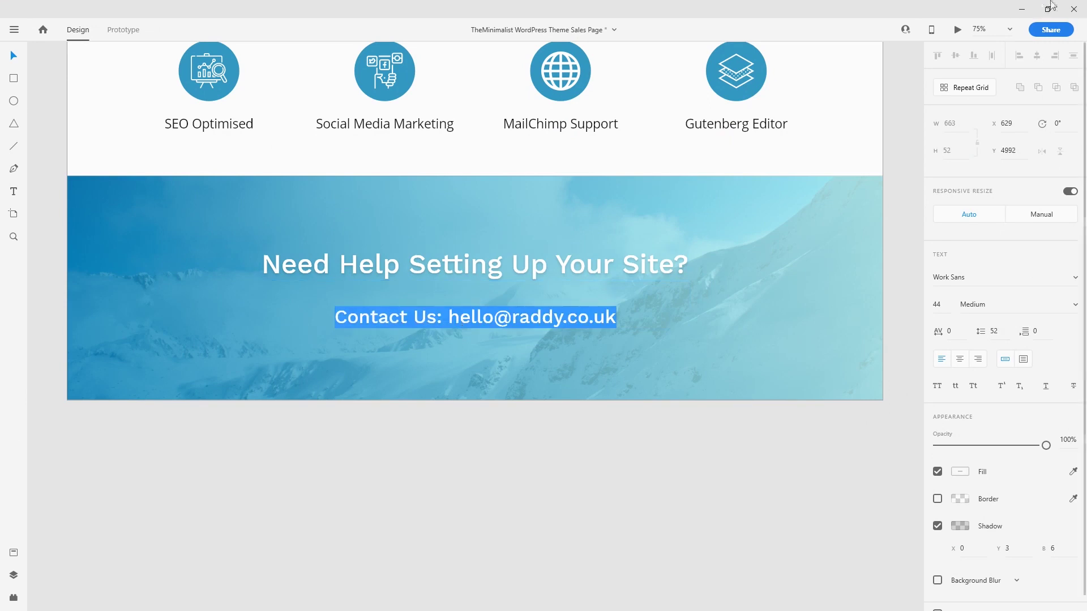
{"action": "key", "text": "alt+Tab"}
{"action": "key", "text": "ctrl+a"}
{"action": "key", "text": "ctrl+v"}
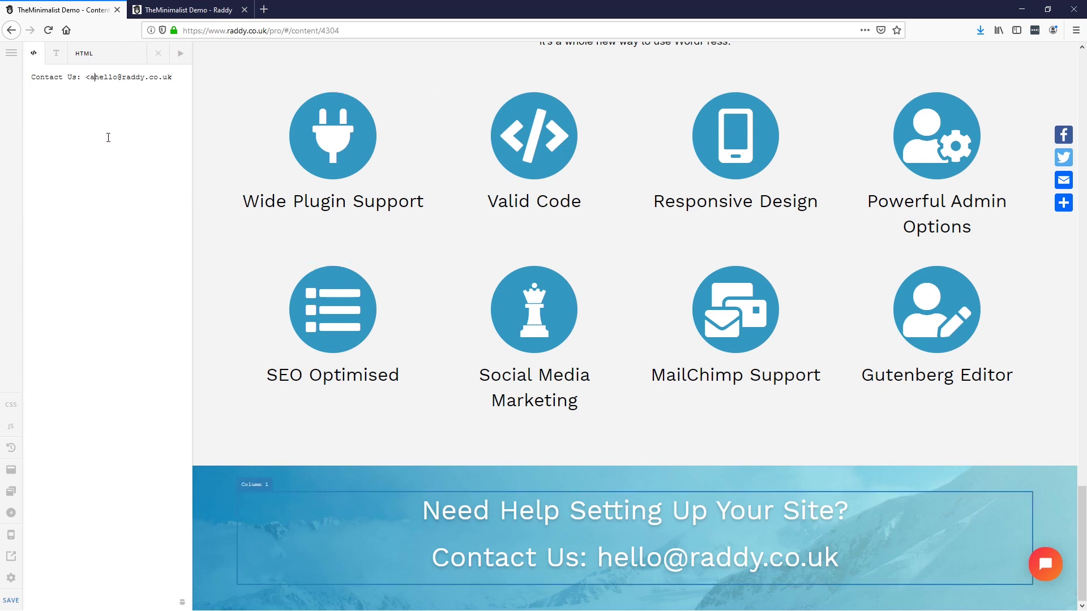
Step: Wrap the contact e-mail in an <a href="mailto:..."> link pointing to that address
{"action": "type", "text": "href=\"\">"}
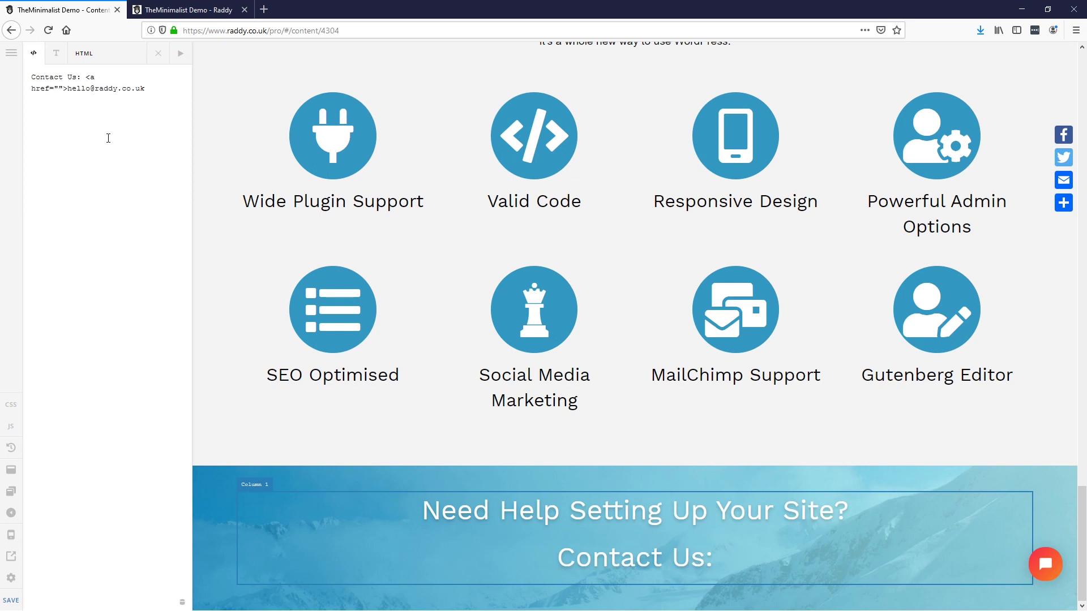
{"action": "key", "text": "Left"}
{"action": "key", "text": "Left"}
{"action": "type", "text": "mailto:"}
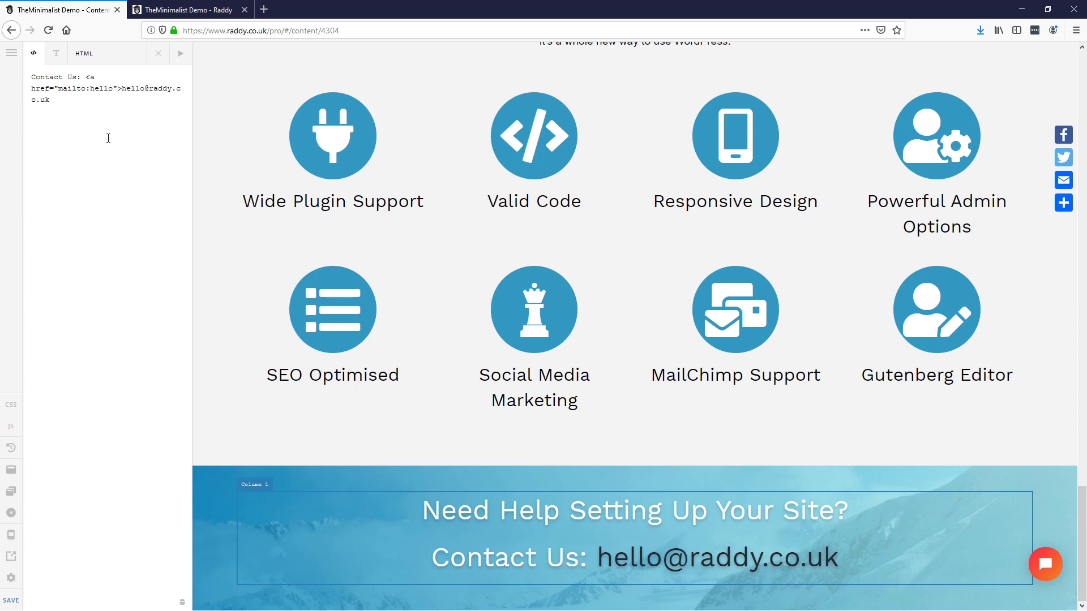
Step: Set the banner section padding to 80 top and 400 bottom
{"action": "left_click", "coordinate": [284, 477]}
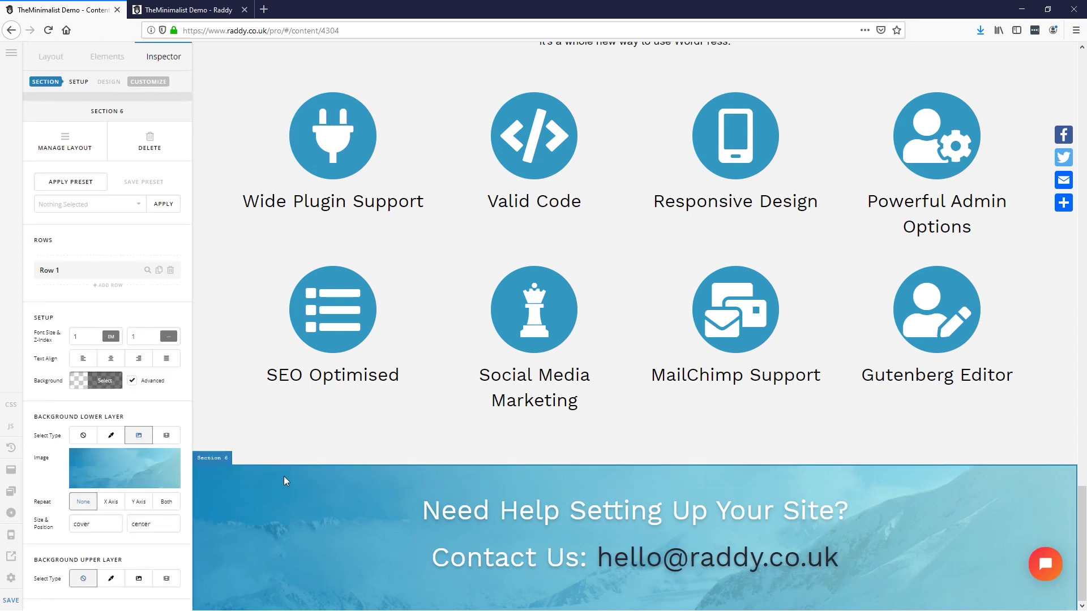
{"action": "scroll", "coordinate": [102, 543], "scroll_direction": "down", "scroll_amount": 9}
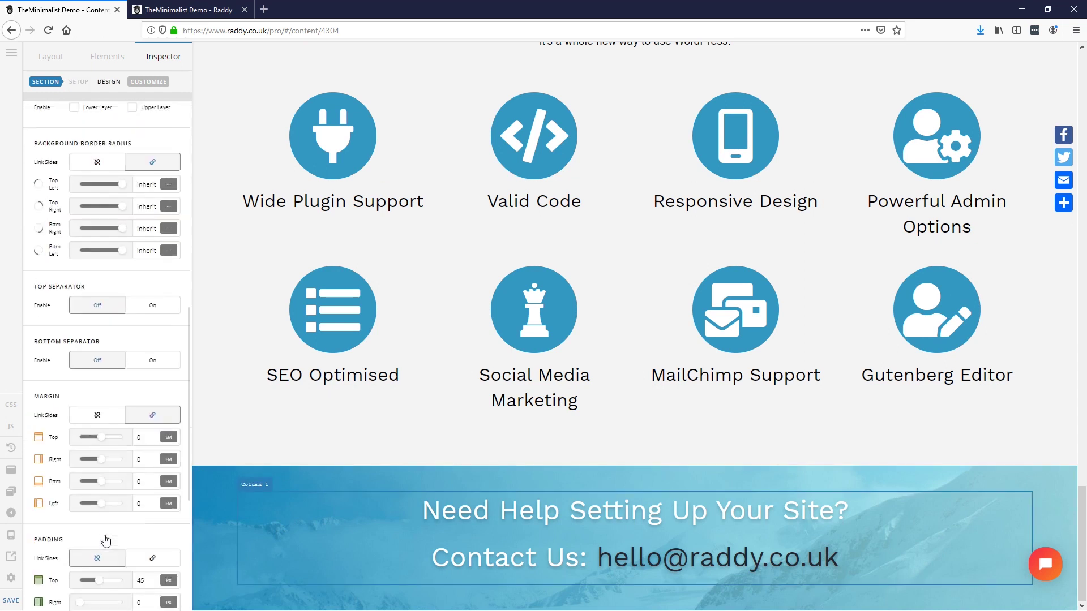
{"action": "scroll", "coordinate": [105, 540], "scroll_direction": "down", "scroll_amount": 3}
{"action": "left_click", "coordinate": [149, 377]}
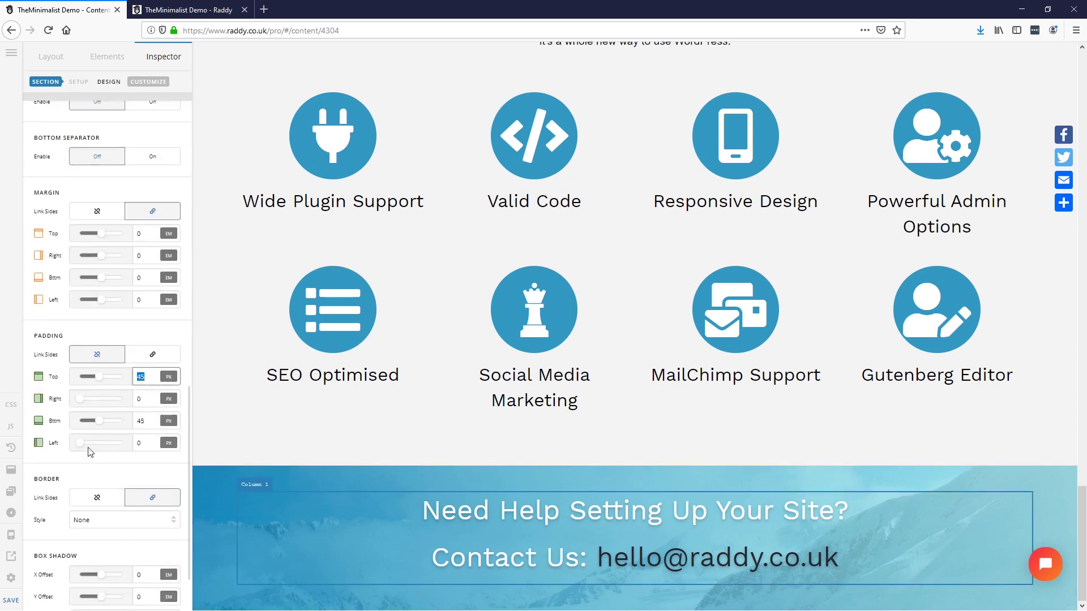
{"action": "type", "text": "80"}
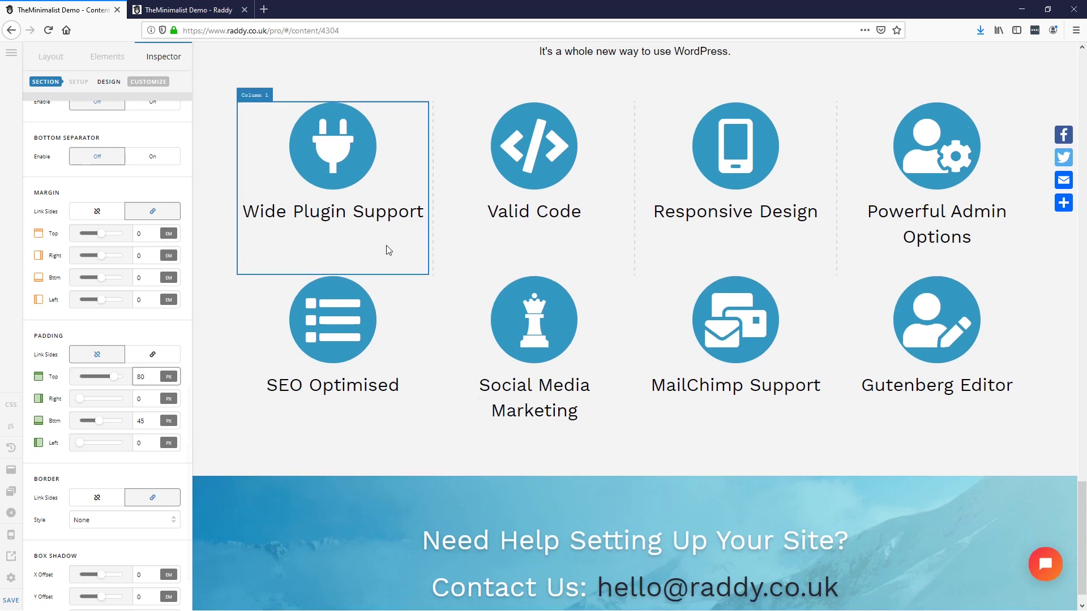
{"action": "left_click", "coordinate": [148, 421]}
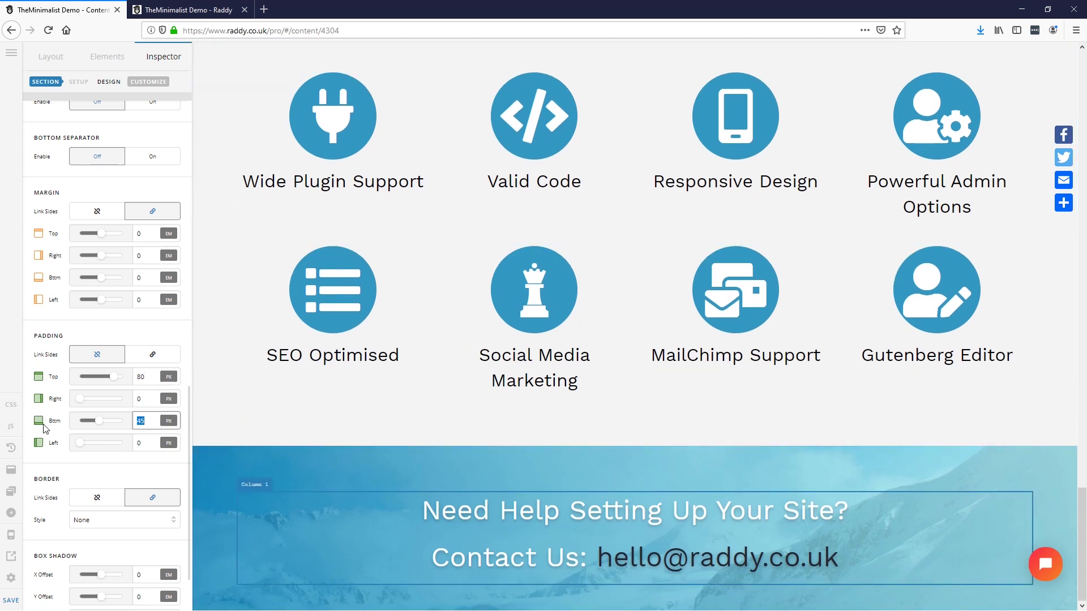
{"action": "type", "text": "160"}
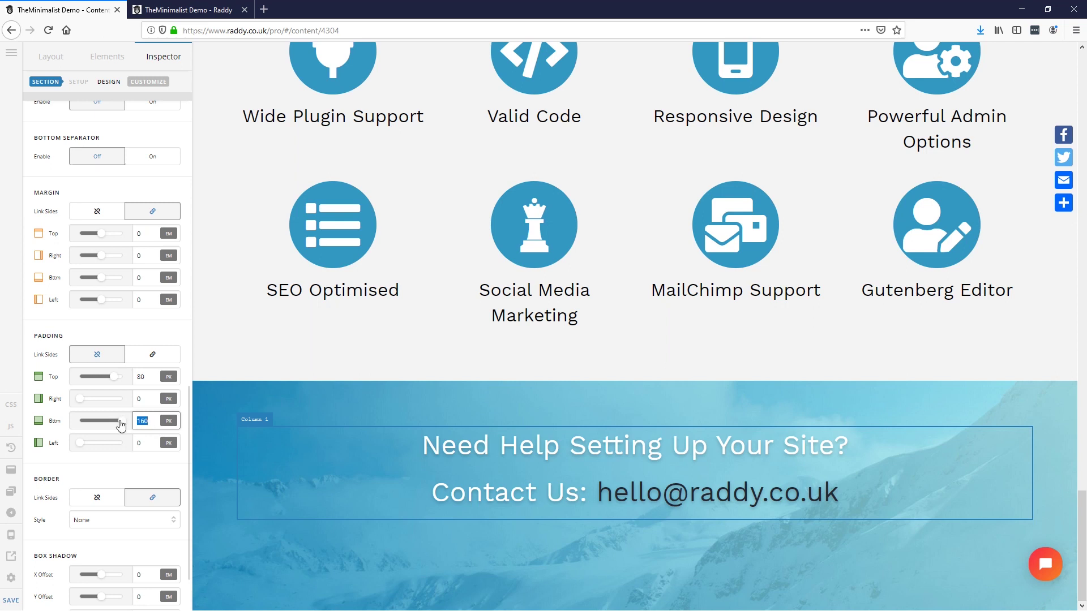
{"action": "type", "text": "400"}
{"action": "scroll", "coordinate": [444, 233], "scroll_direction": "down", "scroll_amount": 5}
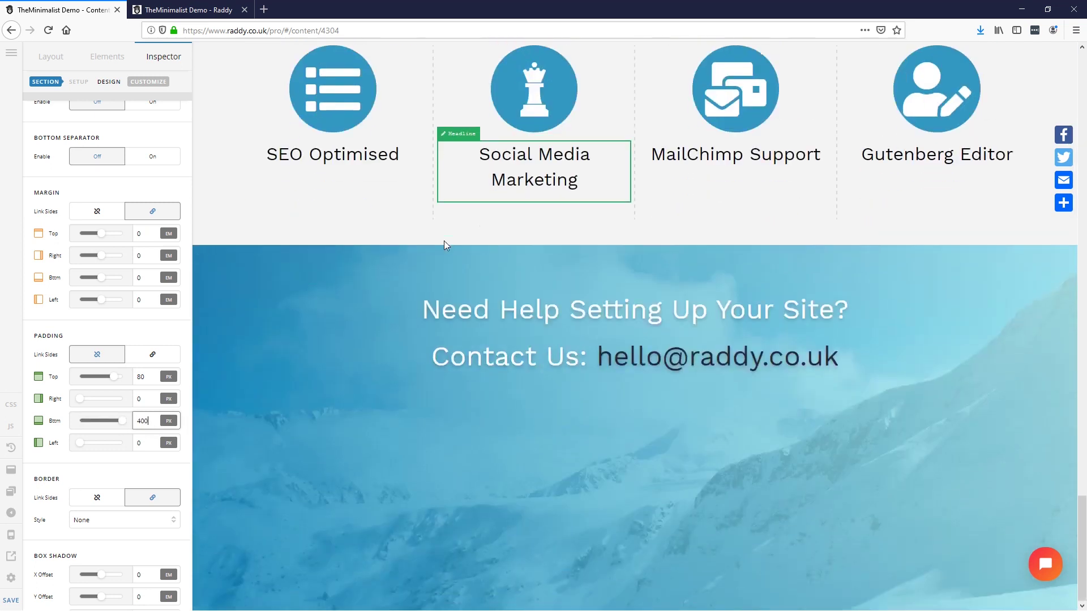
Step: Save the page and view the result on the live site
{"action": "left_click", "coordinate": [10, 597]}
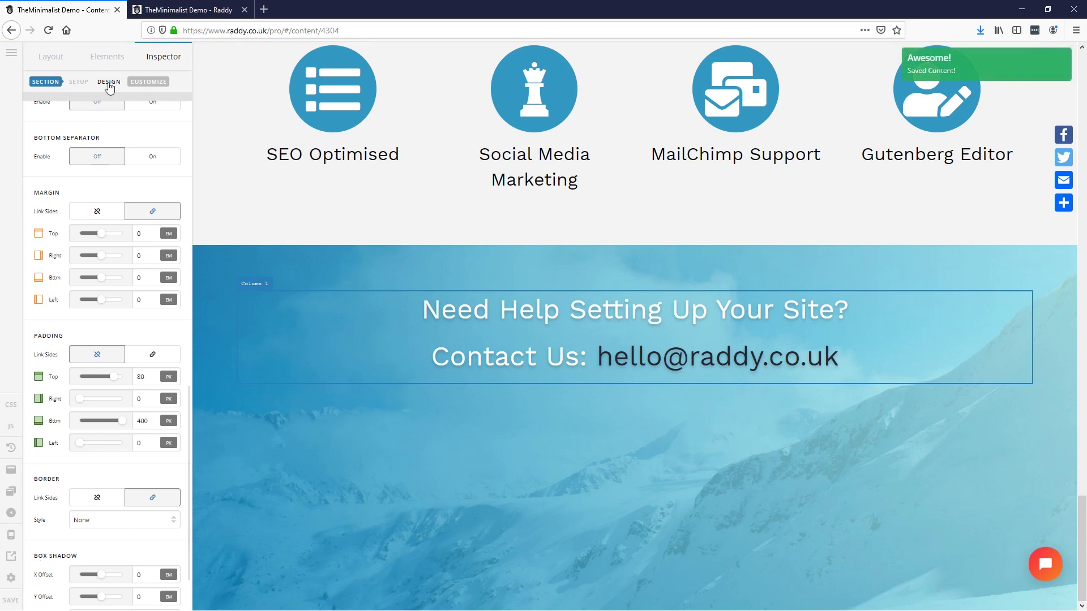
{"action": "left_click", "coordinate": [94, 53]}
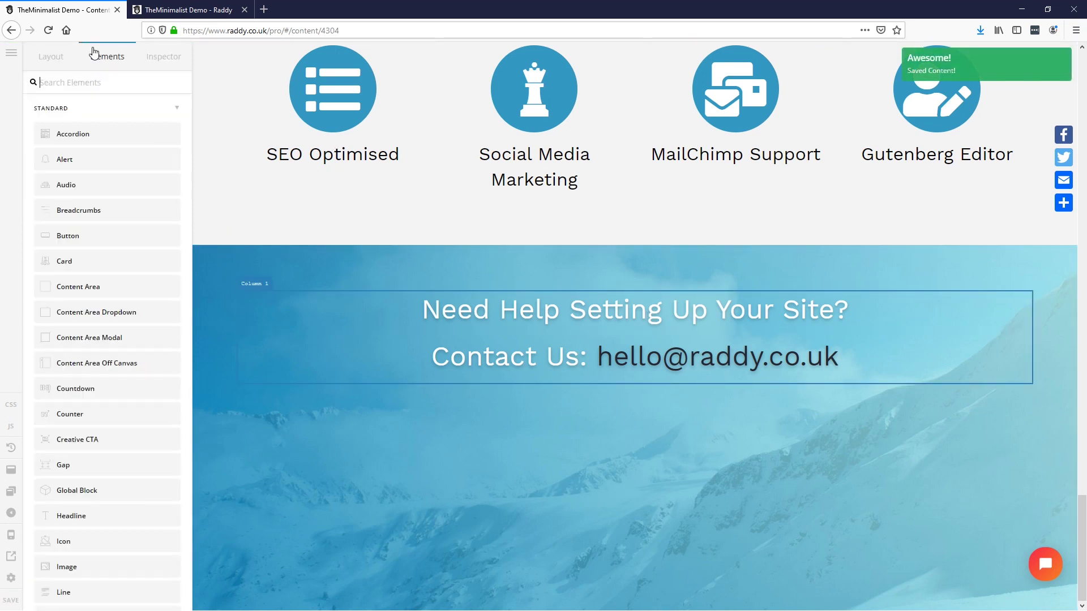
{"action": "scroll", "coordinate": [94, 518], "scroll_direction": "down", "scroll_amount": 3}
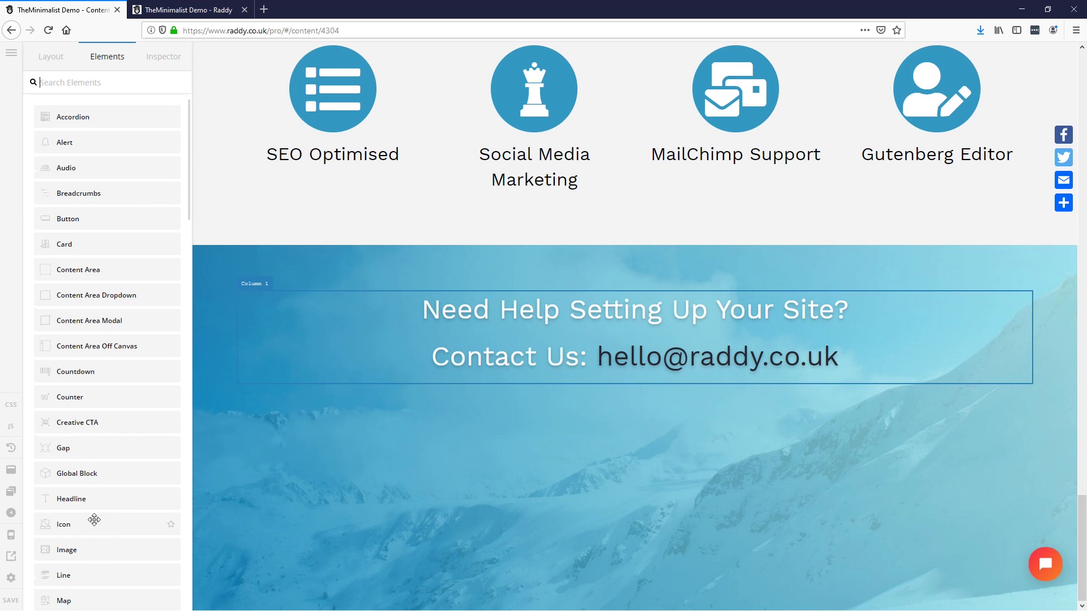
{"action": "scroll", "coordinate": [94, 504], "scroll_direction": "up", "scroll_amount": 3}
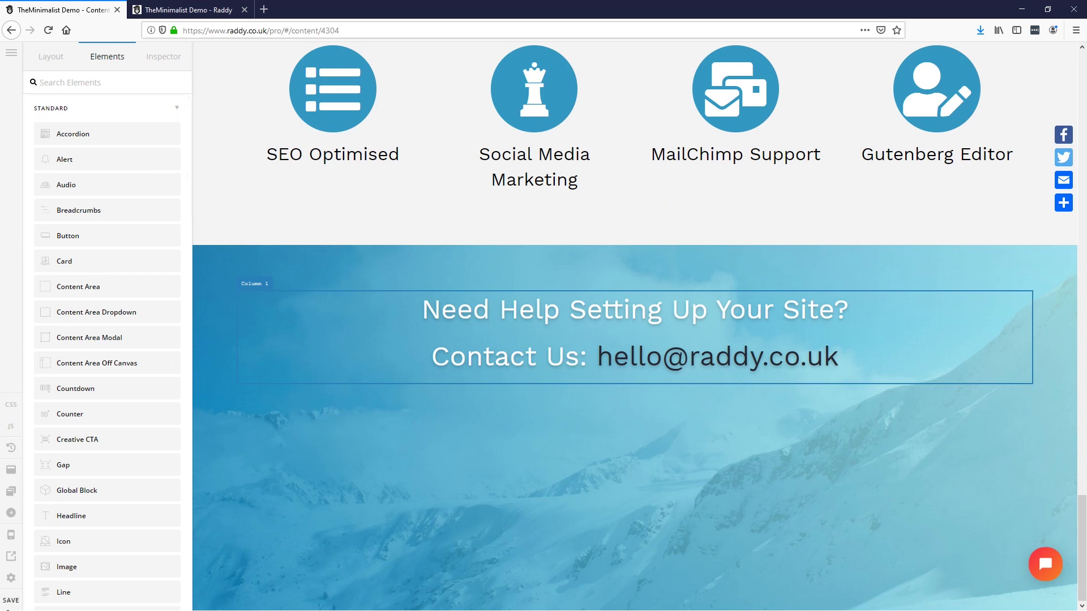
{"action": "left_click", "coordinate": [150, 11]}
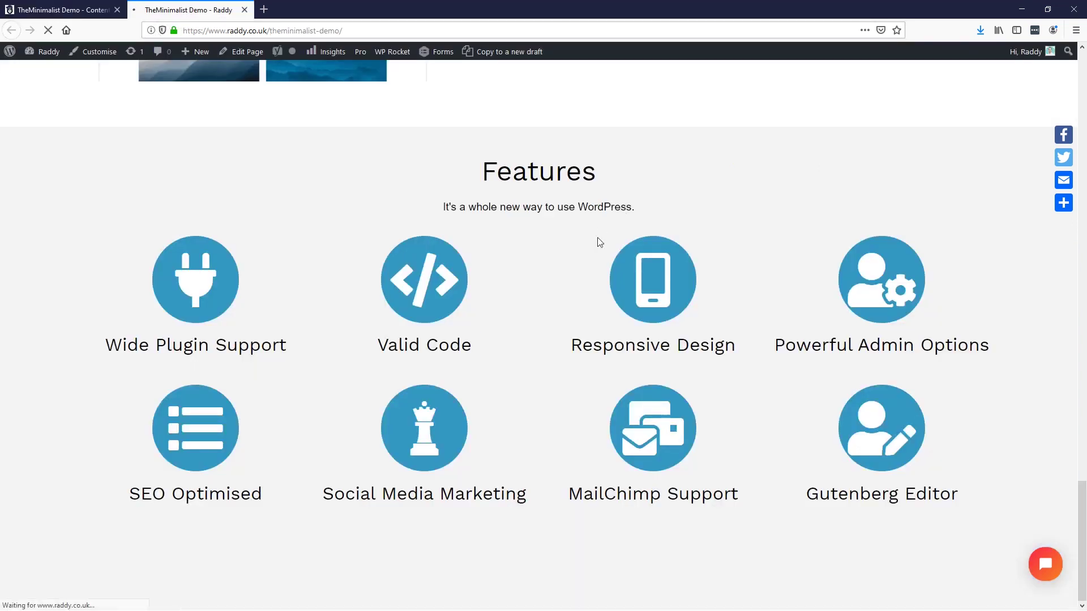
Step: Scroll the live page to check the taller contact banner below Features, then return to Pro
{"action": "scroll", "coordinate": [600, 242], "scroll_direction": "up", "scroll_amount": 15}
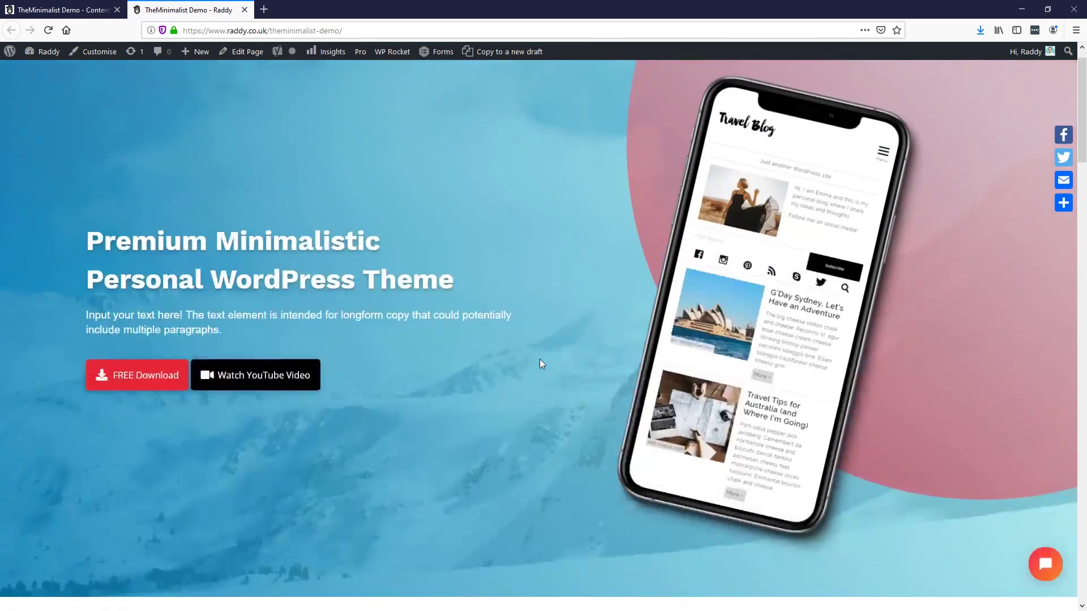
{"action": "scroll", "coordinate": [608, 365], "scroll_direction": "down", "scroll_amount": 10}
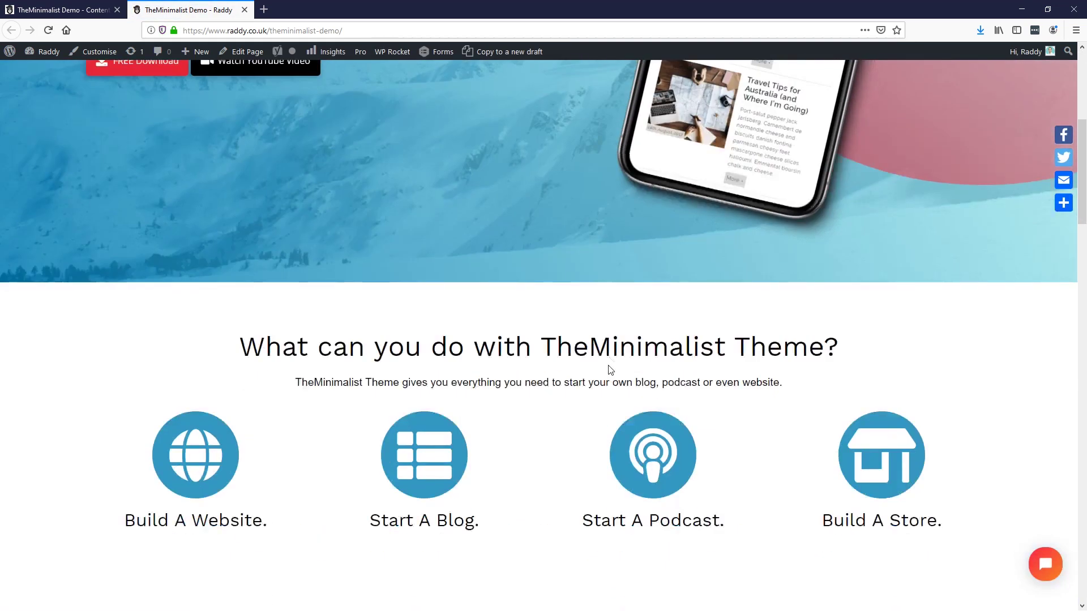
{"action": "scroll", "coordinate": [387, 308], "scroll_direction": "down", "scroll_amount": 15}
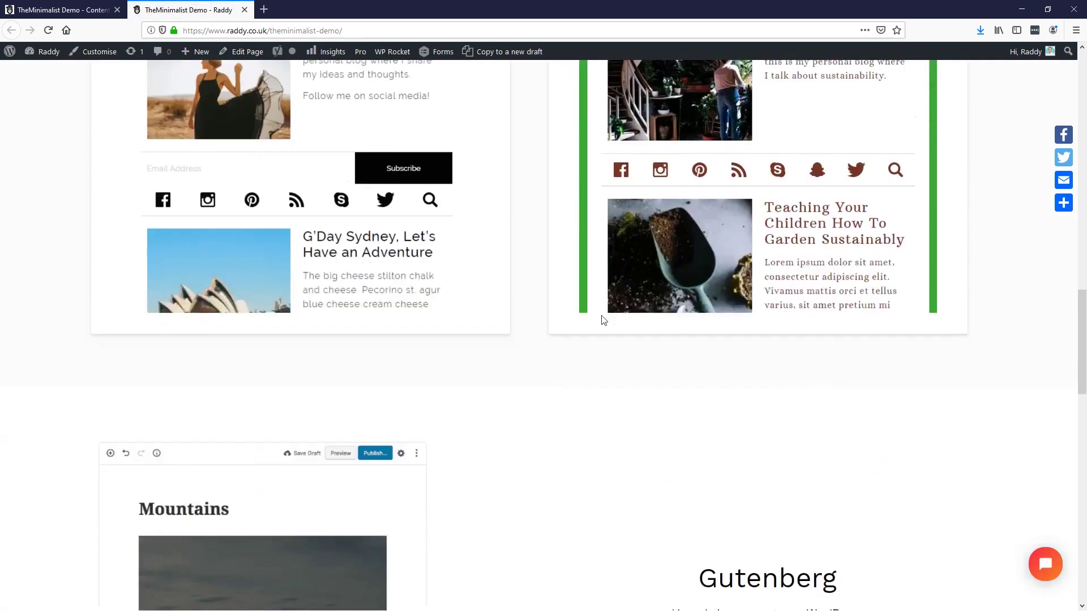
{"action": "scroll", "coordinate": [575, 309], "scroll_direction": "down", "scroll_amount": 3}
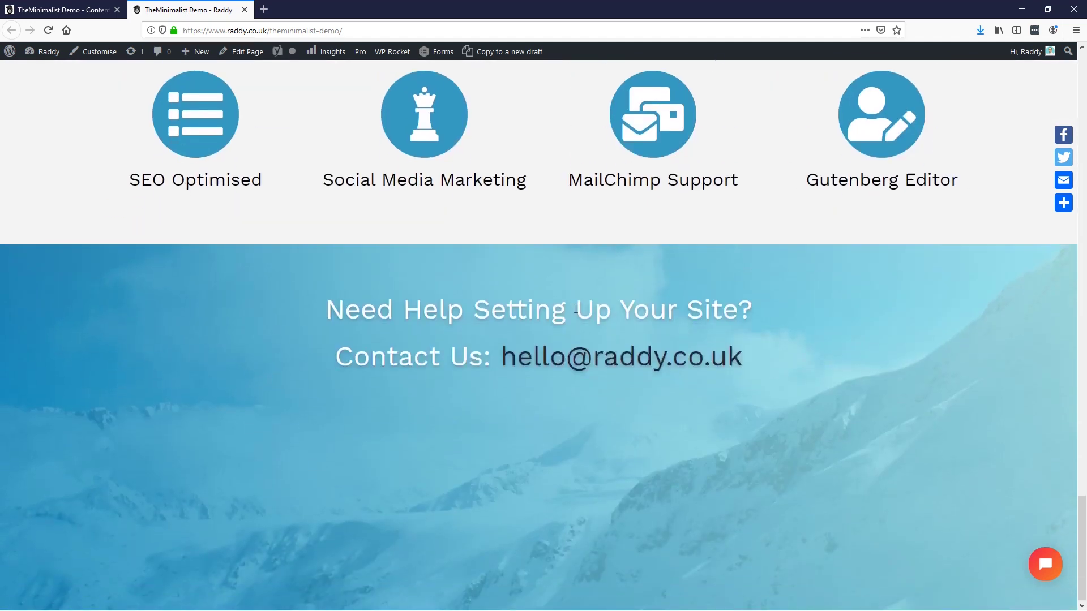
{"action": "scroll", "coordinate": [575, 308], "scroll_direction": "up", "scroll_amount": 8}
{"action": "scroll", "coordinate": [573, 310], "scroll_direction": "down", "scroll_amount": 1}
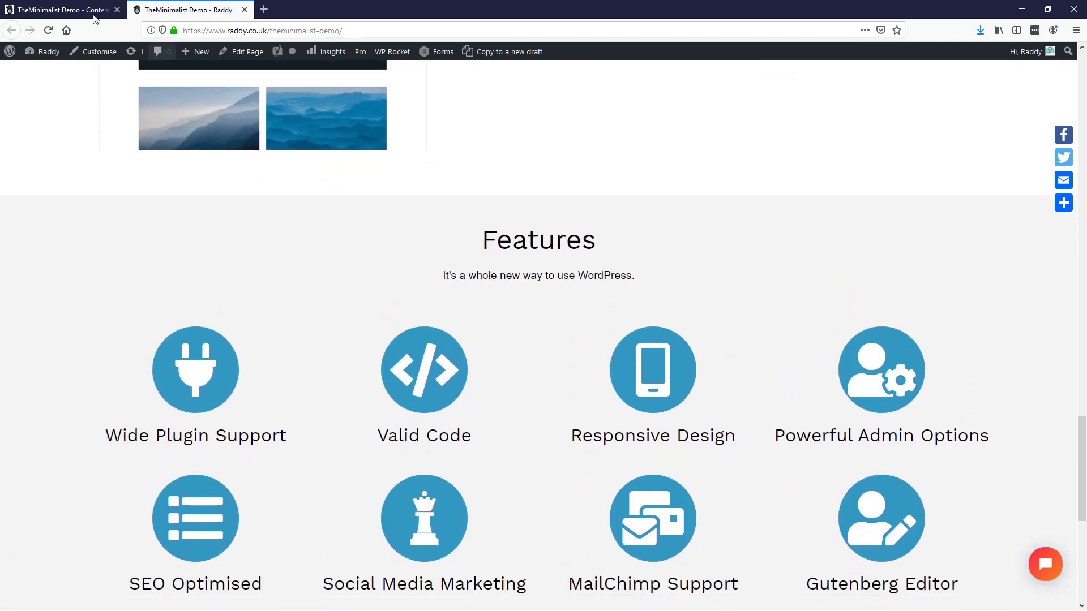
{"action": "left_click", "coordinate": [62, 10]}
Step: Set the Features icon row's top and bottom padding to 80 px and save
{"action": "scroll", "coordinate": [453, 232], "scroll_direction": "up", "scroll_amount": 7}
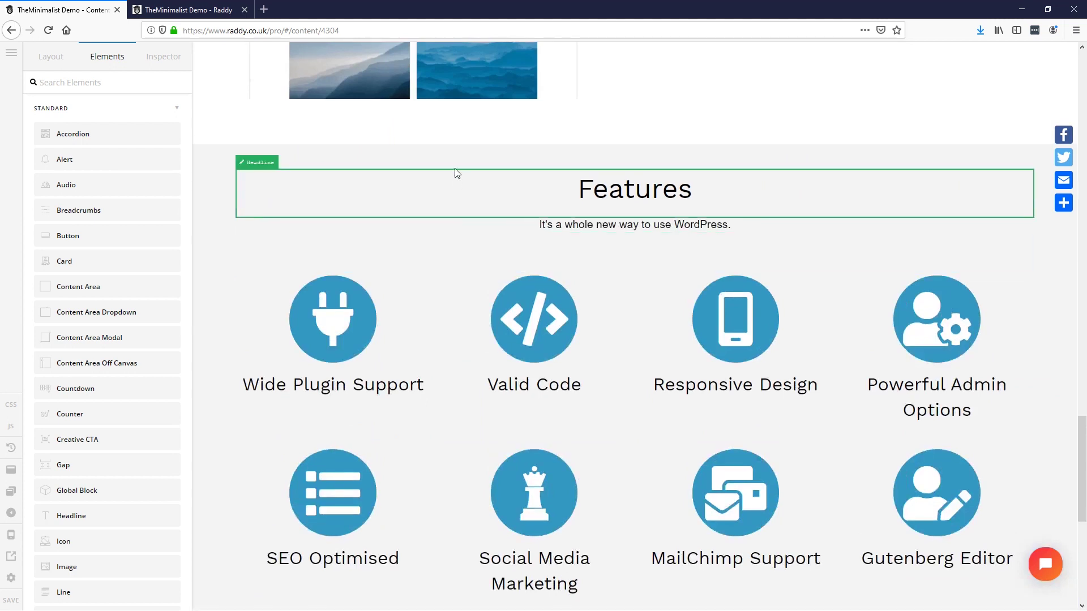
{"action": "left_click", "coordinate": [465, 153]}
{"action": "scroll", "coordinate": [119, 480], "scroll_direction": "down", "scroll_amount": 7}
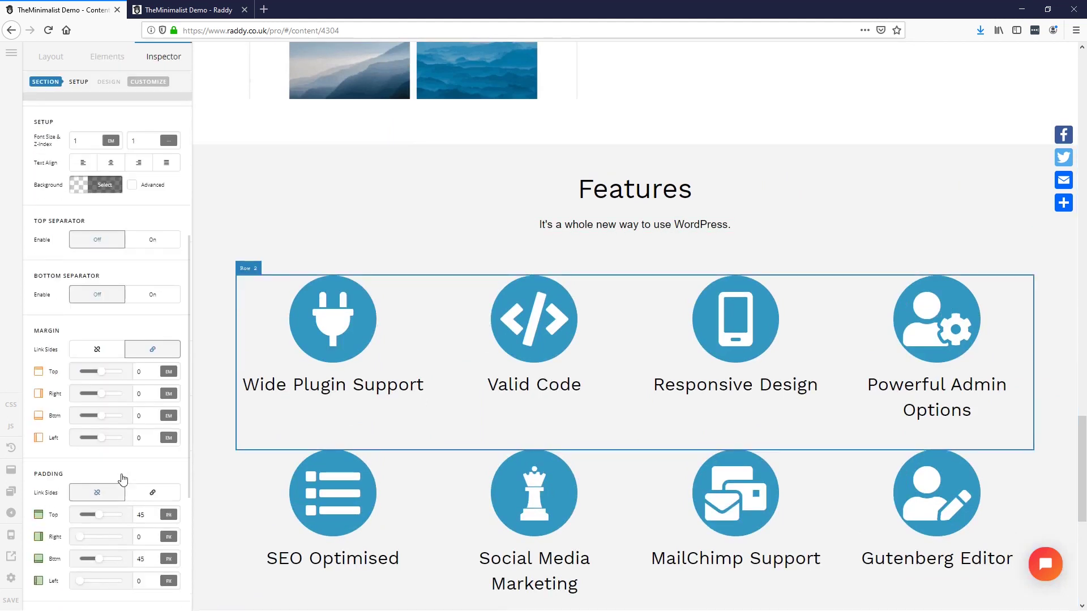
{"action": "type", "text": "8"}
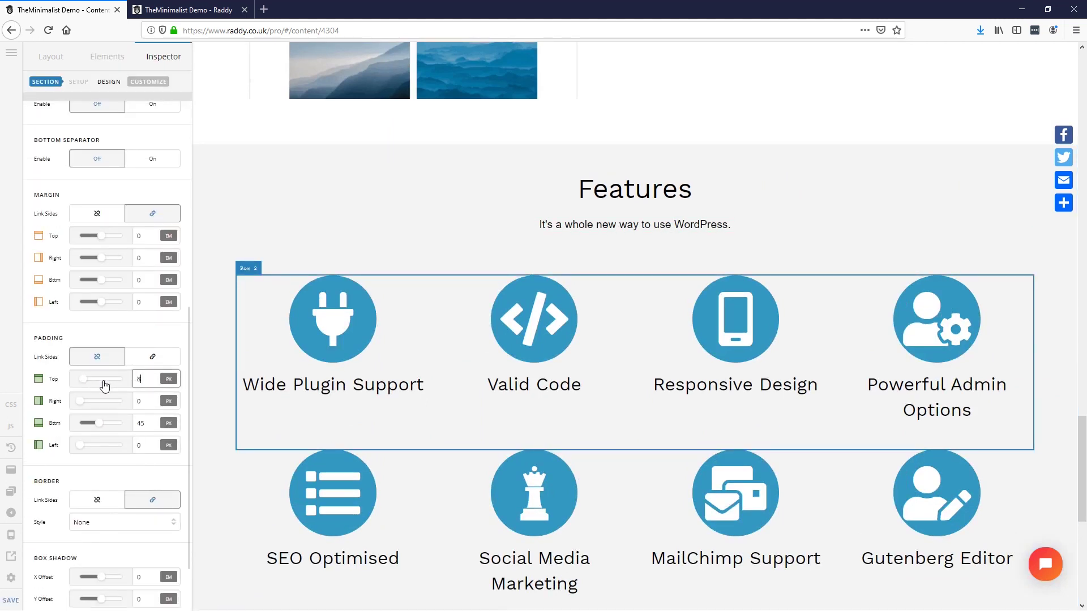
{"action": "type", "text": "0"}
{"action": "double_click", "coordinate": [145, 423]}
{"action": "type", "text": "80"}
{"action": "key", "text": "ctrl+s"}
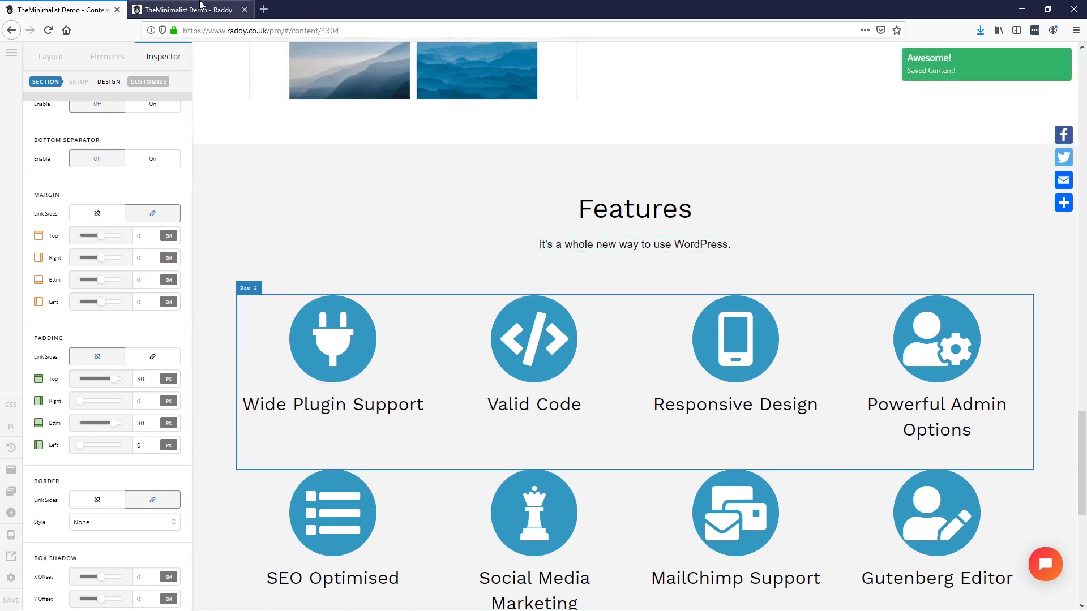
{"action": "key", "text": "ctrl+Tab"}
Step: Open Firefox's inspector and preview the live page in a 460×760 responsive view
{"action": "scroll", "coordinate": [523, 157], "scroll_direction": "up", "scroll_amount": 20}
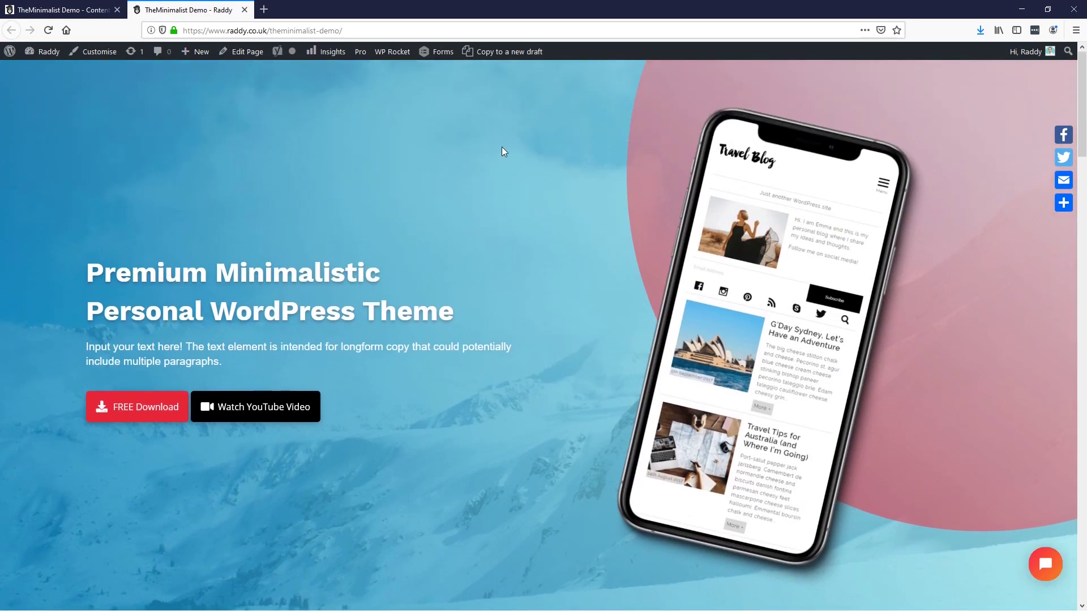
{"action": "right_click", "coordinate": [502, 144]}
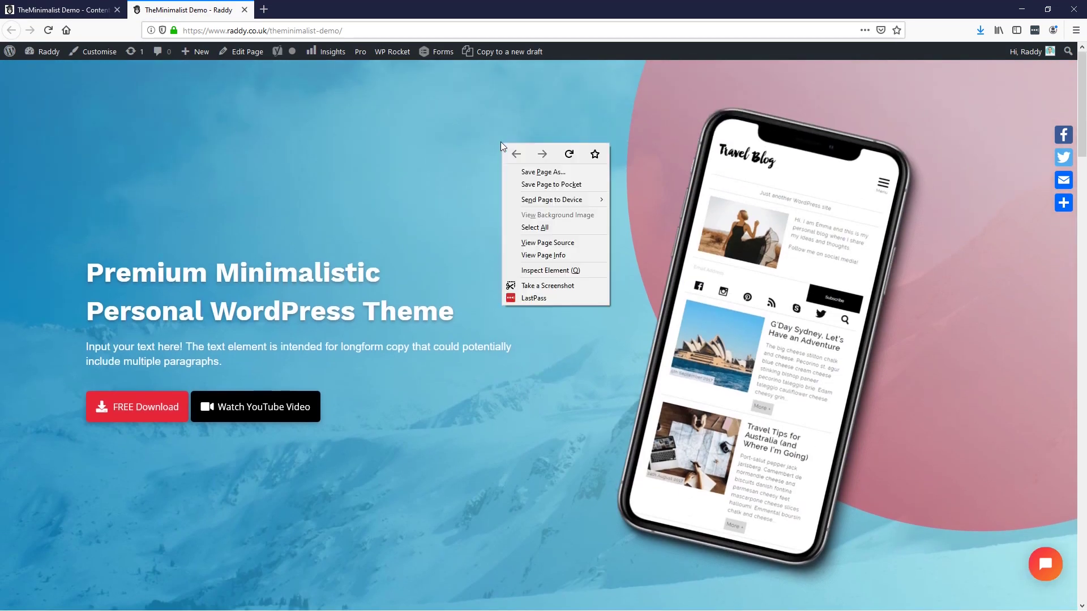
{"action": "left_click", "coordinate": [547, 271]}
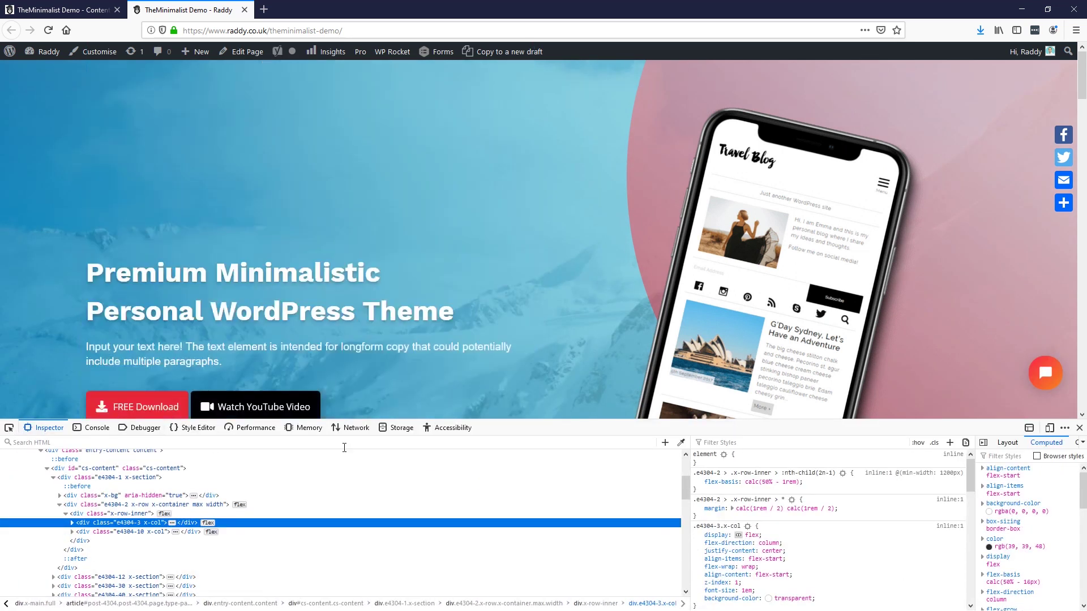
{"action": "left_click", "coordinate": [1047, 428]}
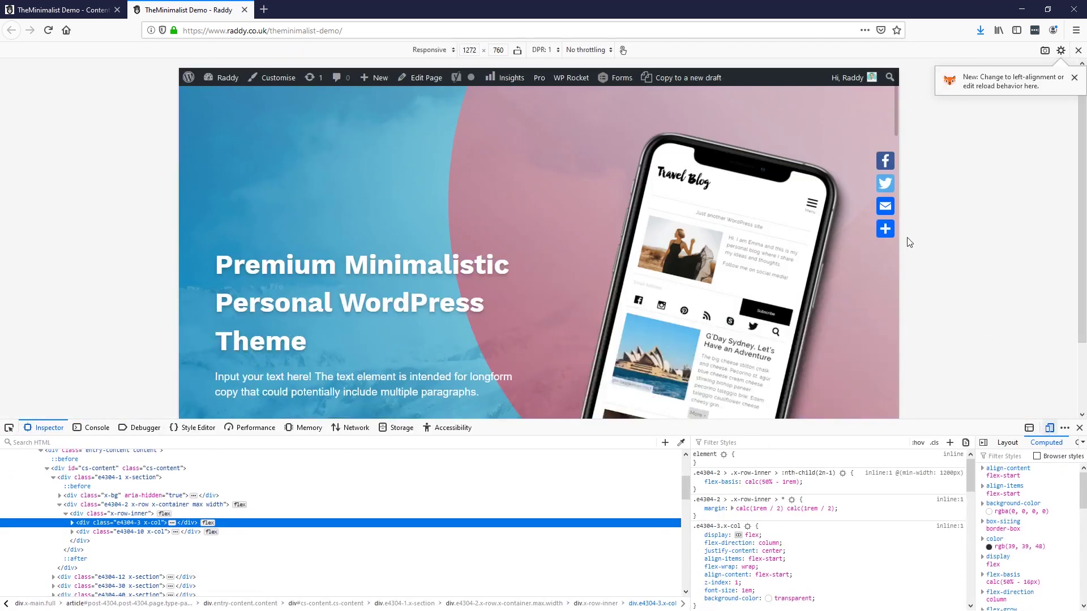
{"action": "left_click_drag", "start_coordinate": [900, 242], "coordinate": [671, 229]}
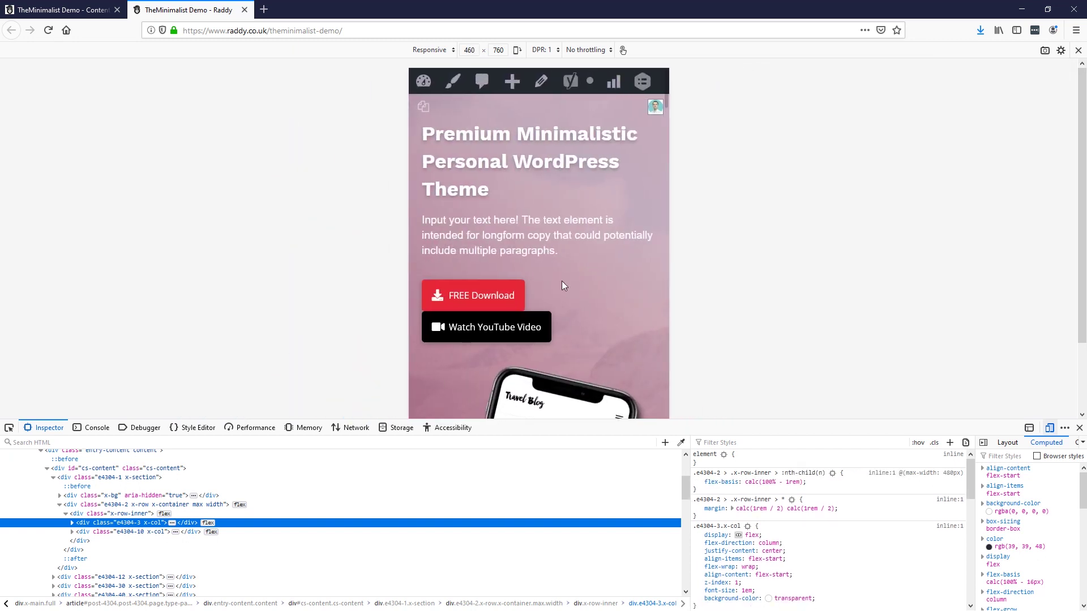
{"action": "left_click", "coordinate": [542, 210]}
{"action": "left_click_drag", "start_coordinate": [449, 134], "coordinate": [575, 266]}
{"action": "left_click", "coordinate": [588, 262]}
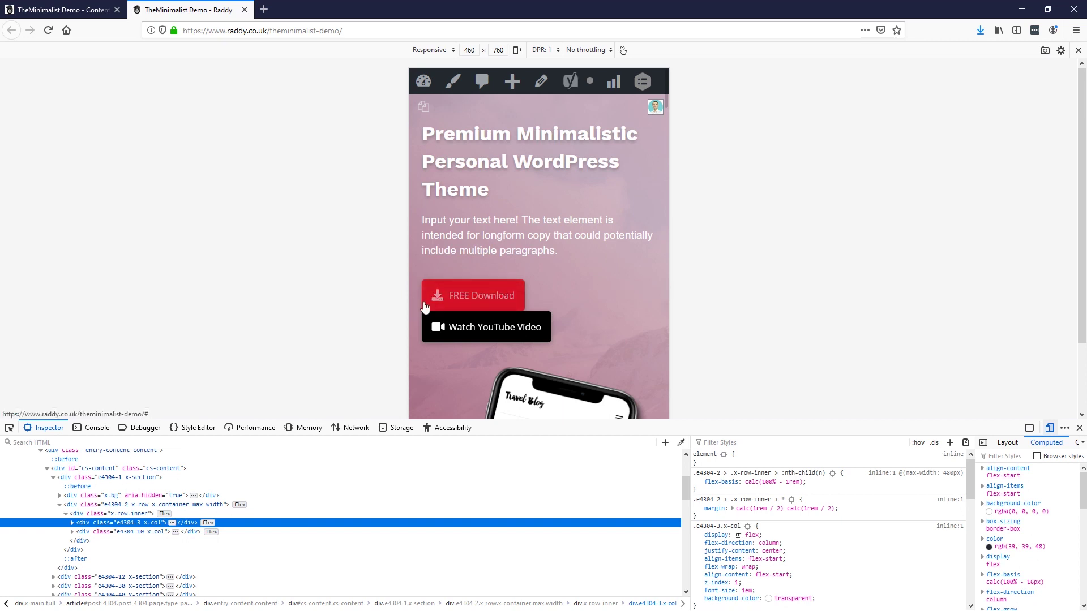
Step: Scroll through the whole live page at mobile size, then return to the Pro builder
{"action": "scroll", "coordinate": [593, 311], "scroll_direction": "down", "scroll_amount": 4}
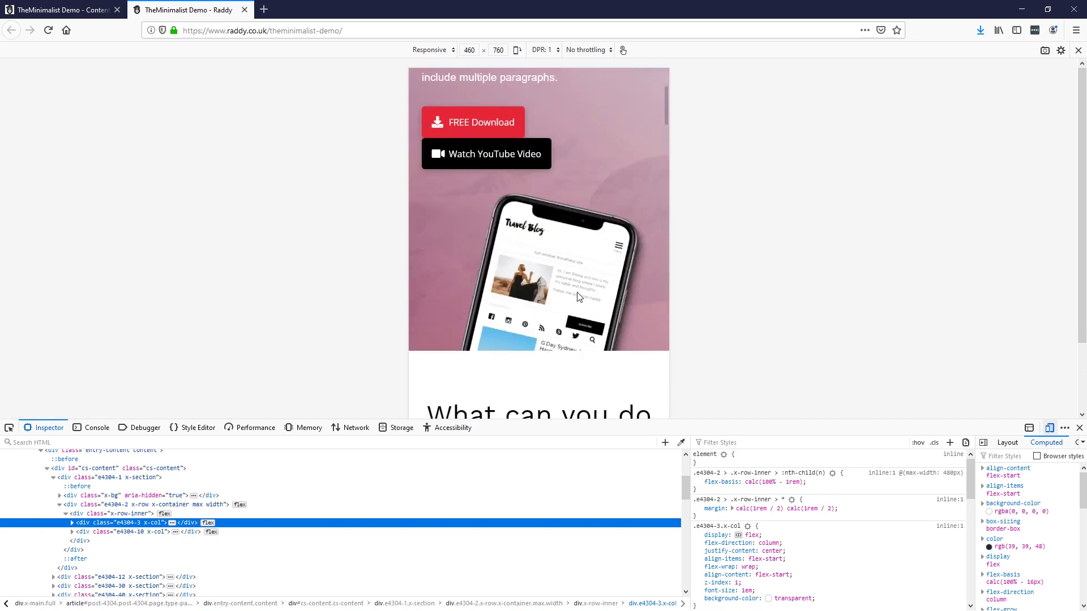
{"action": "scroll", "coordinate": [545, 323], "scroll_direction": "up", "scroll_amount": 2}
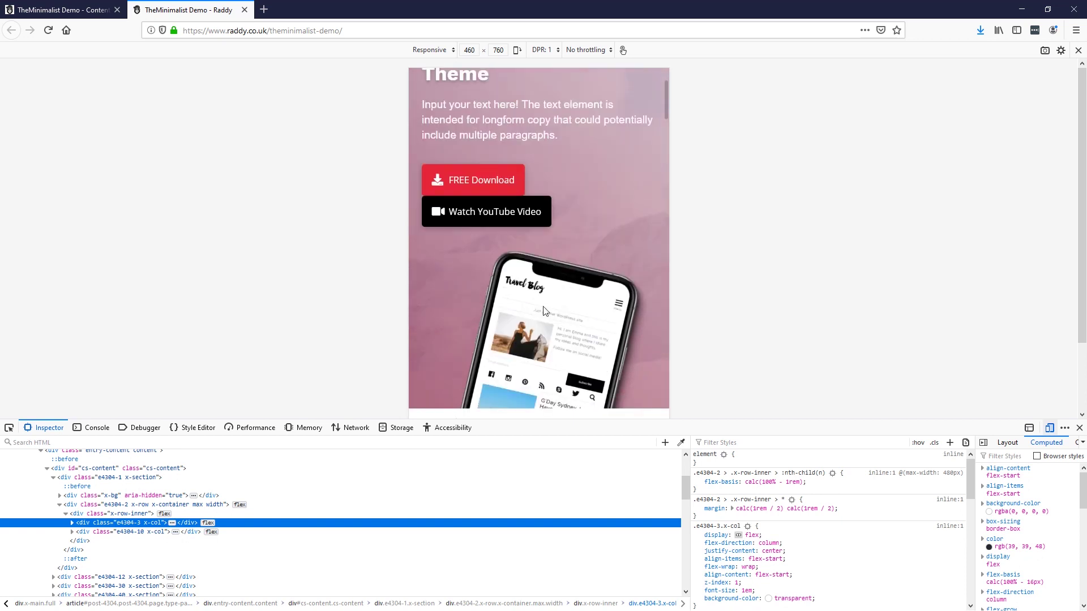
{"action": "scroll", "coordinate": [555, 321], "scroll_direction": "down", "scroll_amount": 3}
{"action": "scroll", "coordinate": [549, 324], "scroll_direction": "up", "scroll_amount": 5}
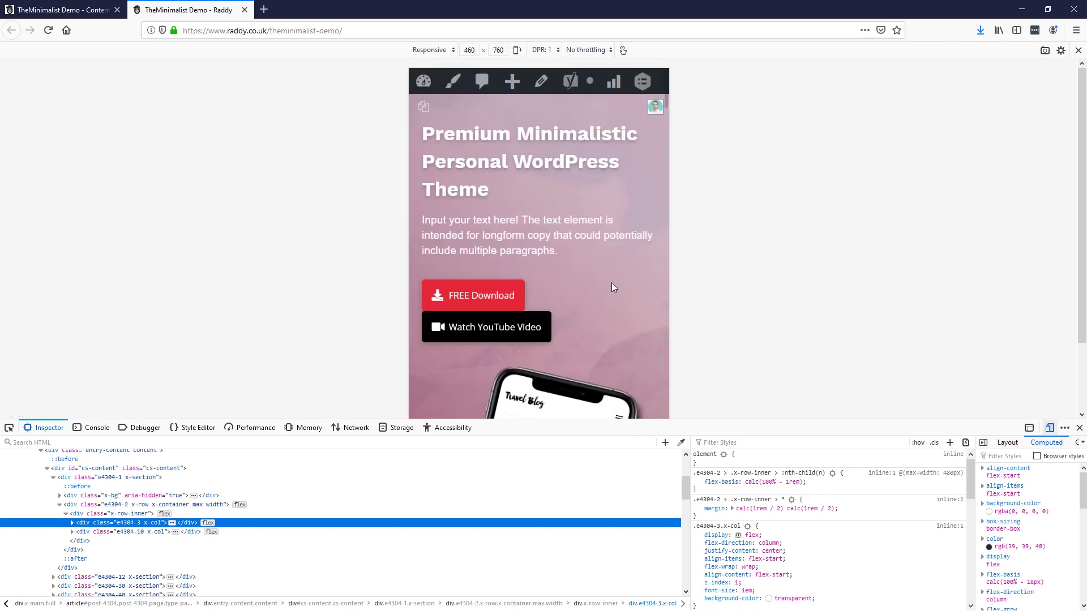
{"action": "scroll", "coordinate": [611, 289], "scroll_direction": "down", "scroll_amount": 3}
{"action": "scroll", "coordinate": [623, 334], "scroll_direction": "up", "scroll_amount": 3}
{"action": "scroll", "coordinate": [626, 300], "scroll_direction": "down", "scroll_amount": 5}
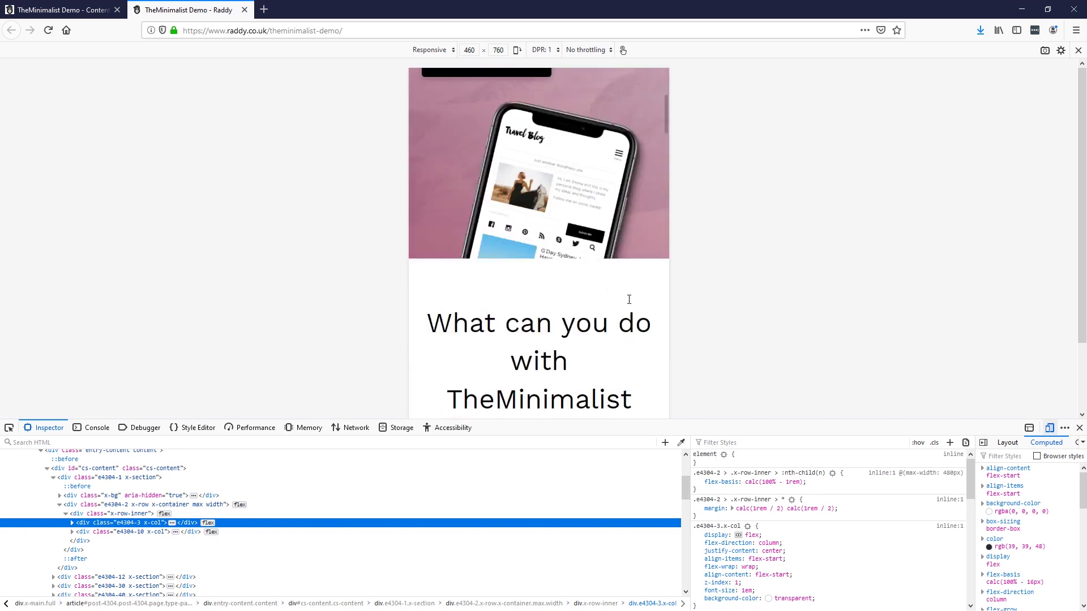
{"action": "scroll", "coordinate": [620, 297], "scroll_direction": "down", "scroll_amount": 7}
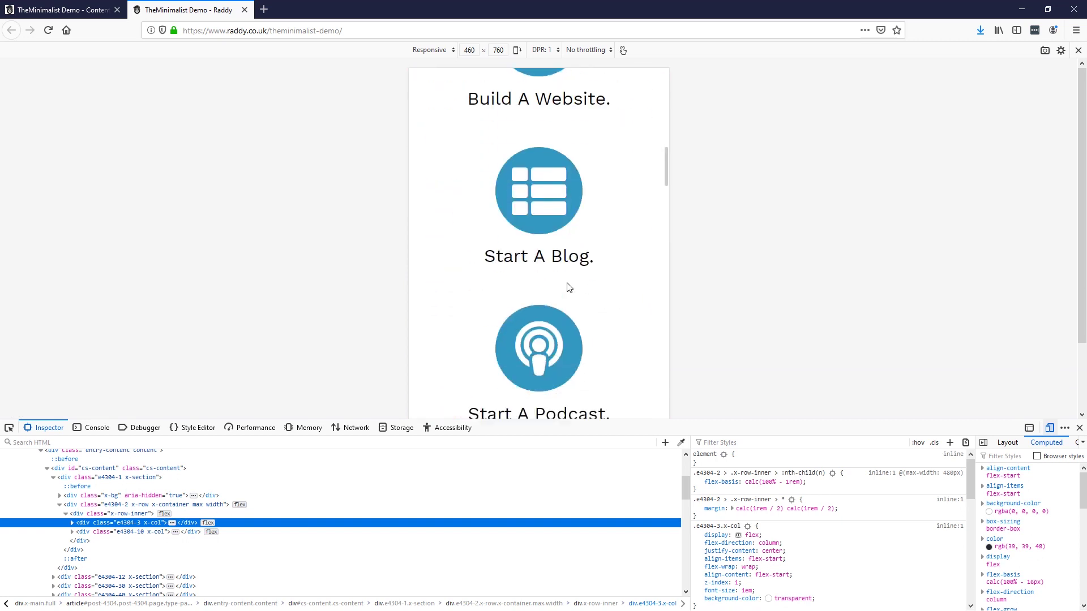
{"action": "scroll", "coordinate": [563, 291], "scroll_direction": "down", "scroll_amount": 10}
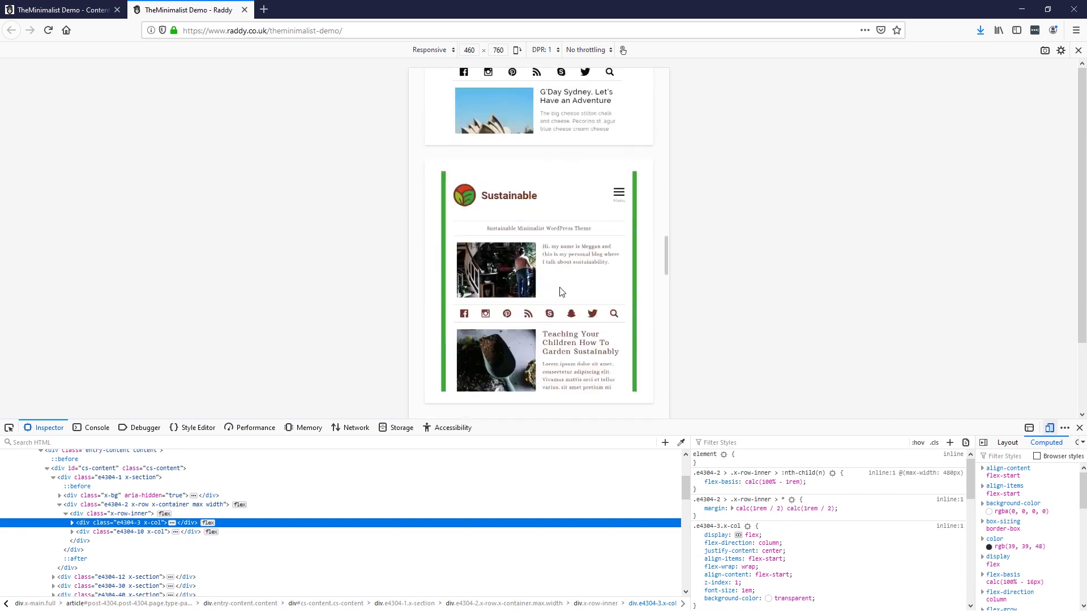
{"action": "scroll", "coordinate": [472, 182], "scroll_direction": "down", "scroll_amount": 4}
{"action": "scroll", "coordinate": [512, 250], "scroll_direction": "down", "scroll_amount": 4}
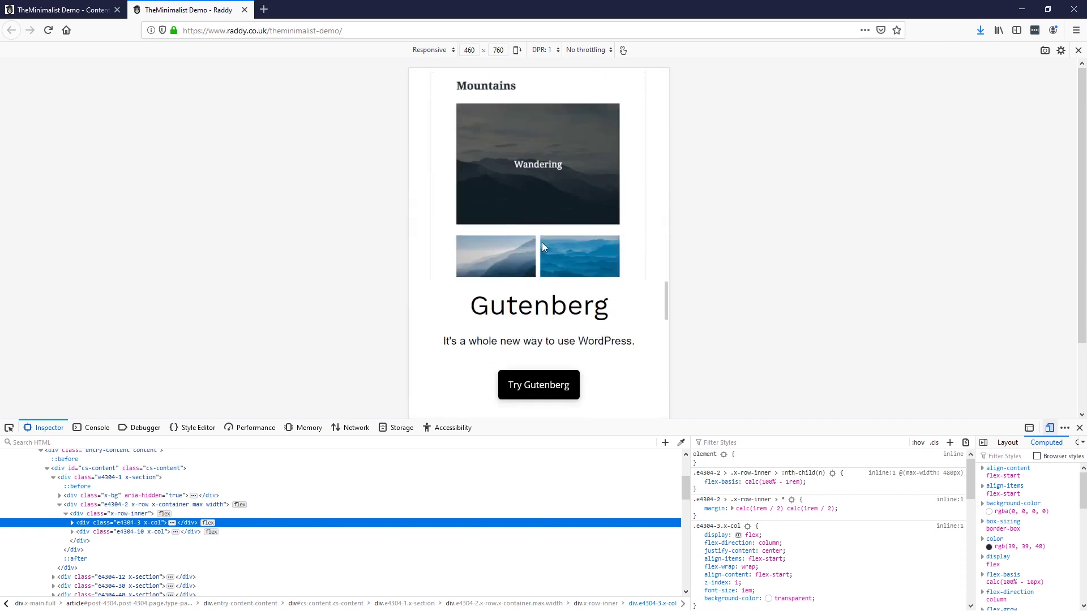
{"action": "scroll", "coordinate": [542, 247], "scroll_direction": "down", "scroll_amount": 8}
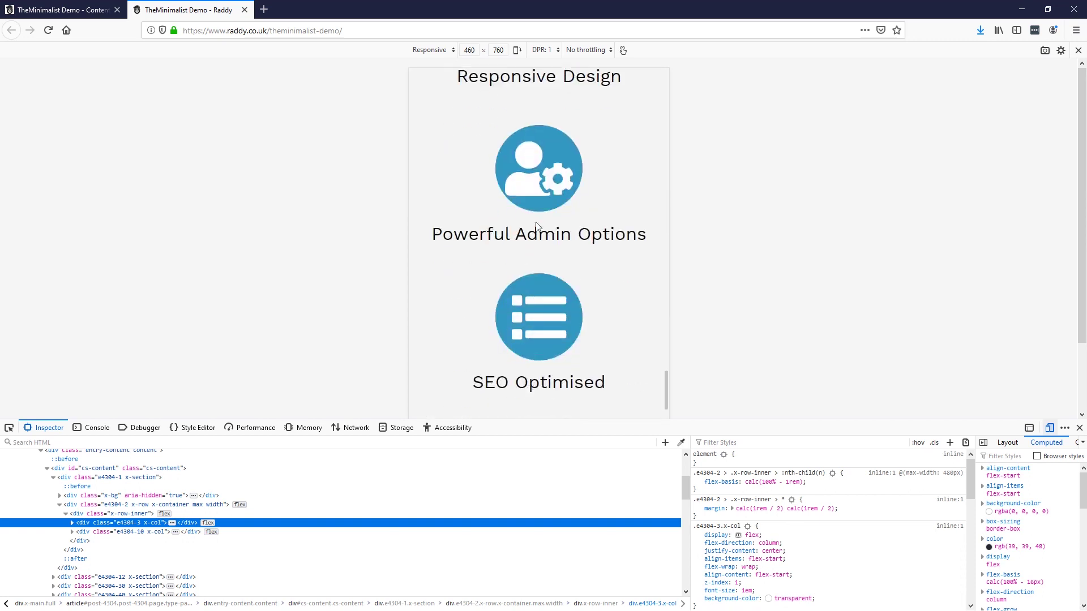
{"action": "scroll", "coordinate": [538, 227], "scroll_direction": "down", "scroll_amount": 10}
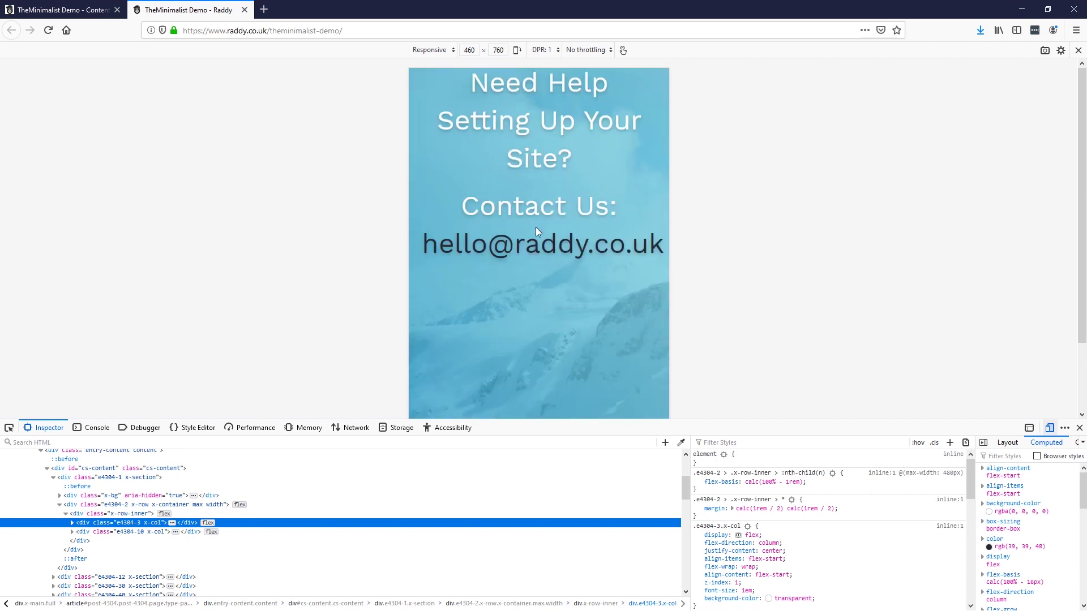
{"action": "scroll", "coordinate": [537, 226], "scroll_direction": "up", "scroll_amount": 20}
{"action": "scroll", "coordinate": [536, 291], "scroll_direction": "up", "scroll_amount": 15}
{"action": "scroll", "coordinate": [533, 261], "scroll_direction": "down", "scroll_amount": 3}
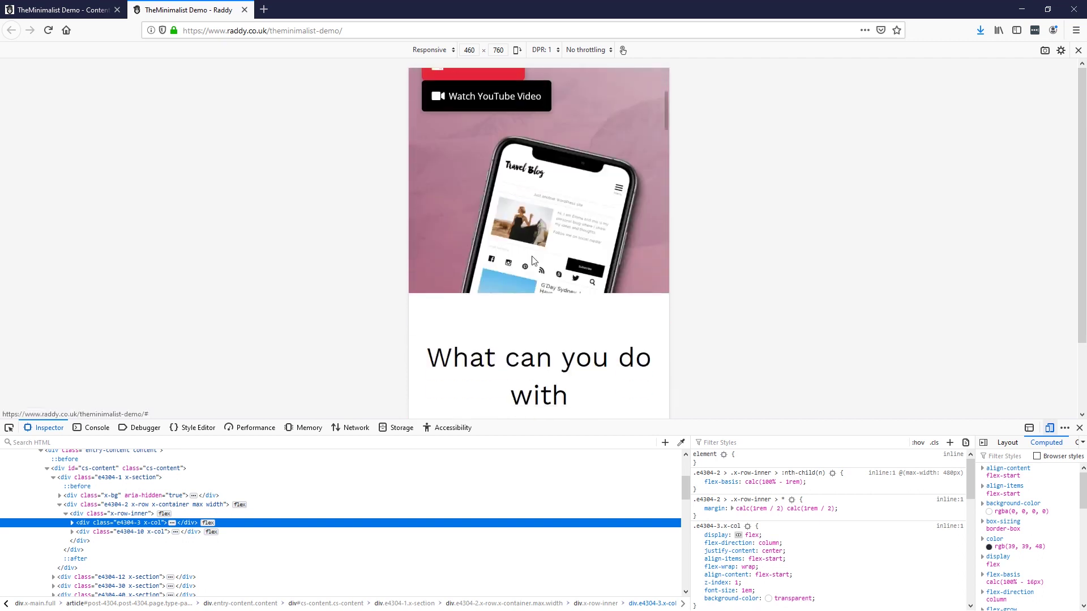
{"action": "scroll", "coordinate": [535, 261], "scroll_direction": "up", "scroll_amount": 3}
{"action": "scroll", "coordinate": [566, 262], "scroll_direction": "down", "scroll_amount": 2}
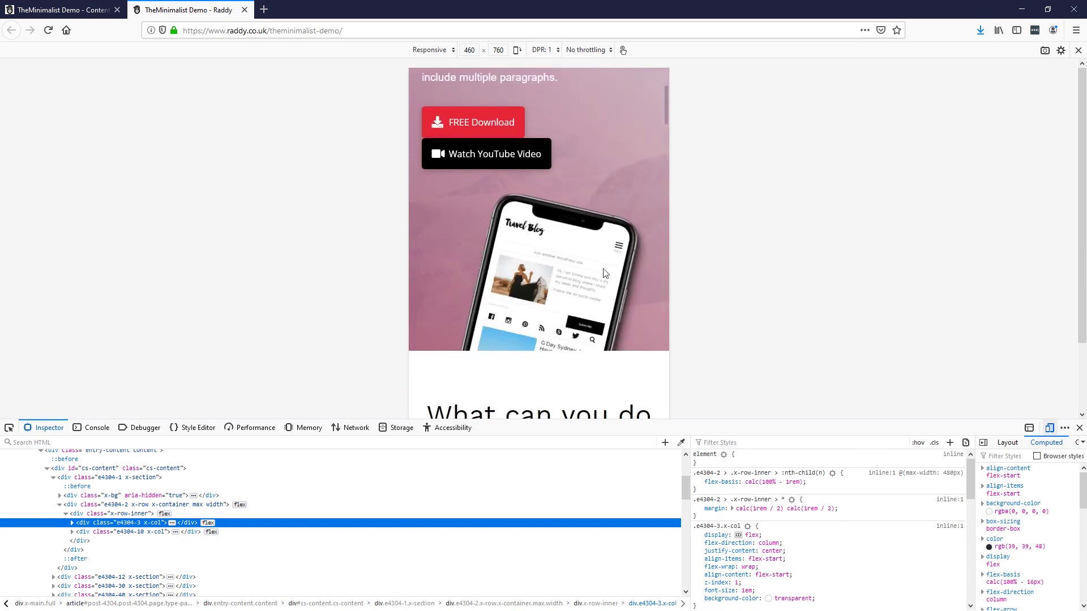
{"action": "scroll", "coordinate": [568, 272], "scroll_direction": "up", "scroll_amount": 4}
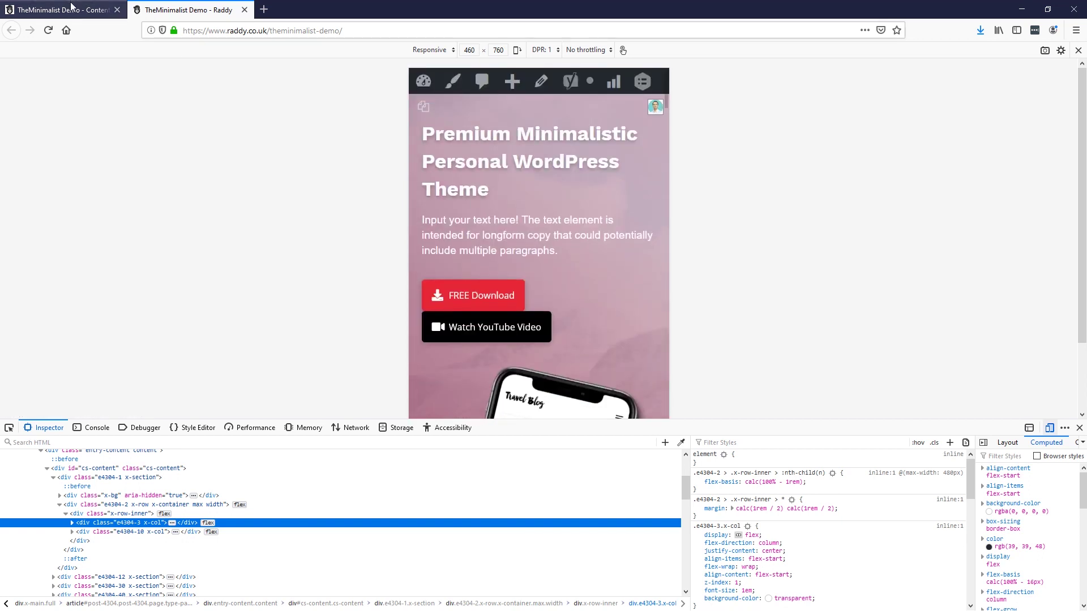
{"action": "left_click", "coordinate": [70, 7]}
{"action": "scroll", "coordinate": [367, 328], "scroll_direction": "up", "scroll_amount": 15}
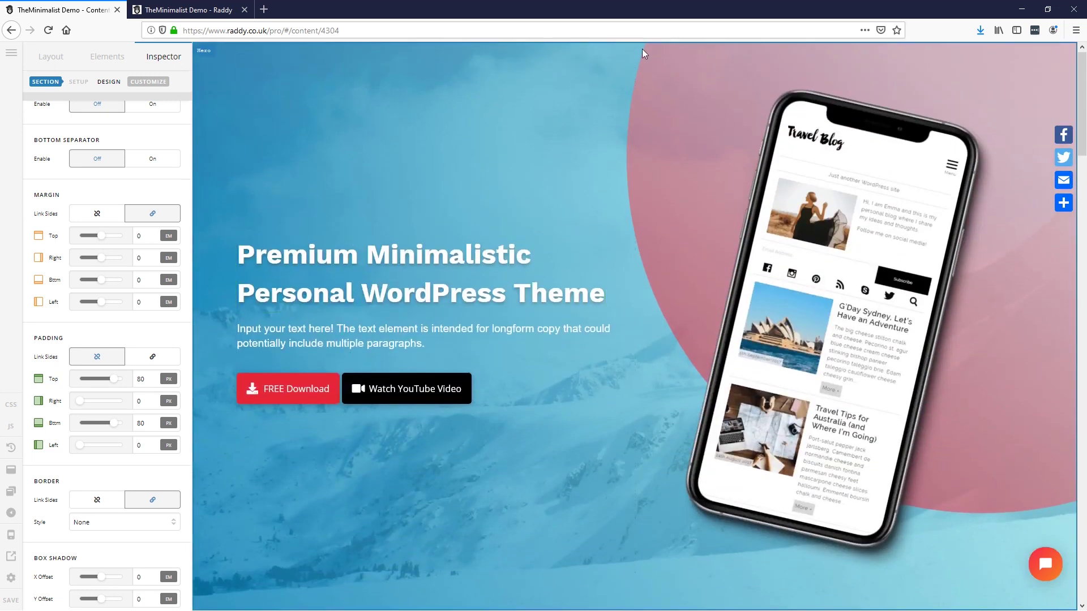
Step: Select the hero section and switch the builder preview to the MD tablet width
{"action": "left_click", "coordinate": [644, 47]}
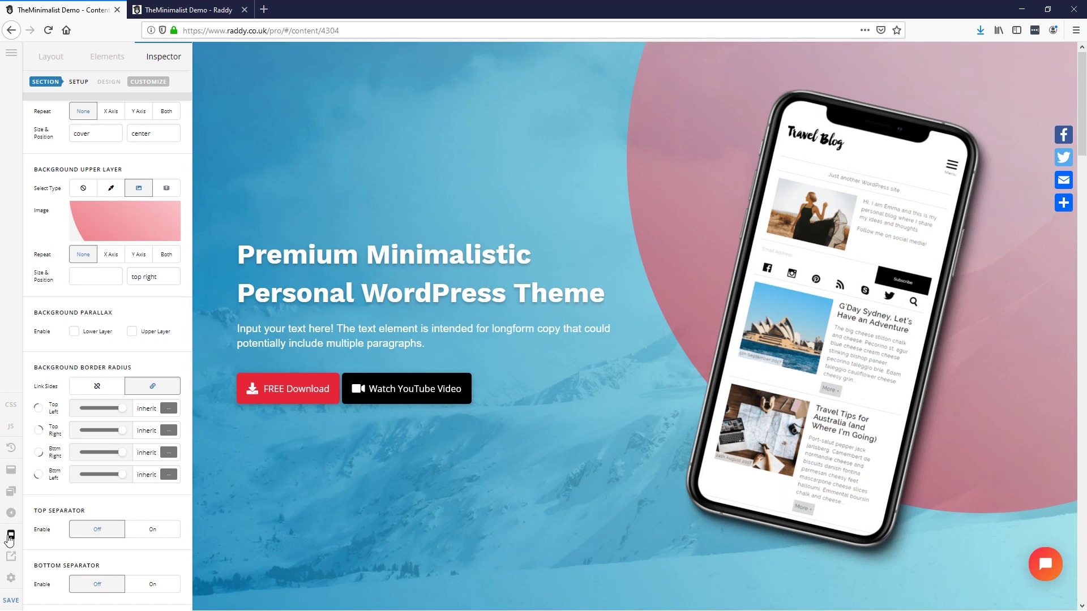
{"action": "left_click", "coordinate": [10, 537]}
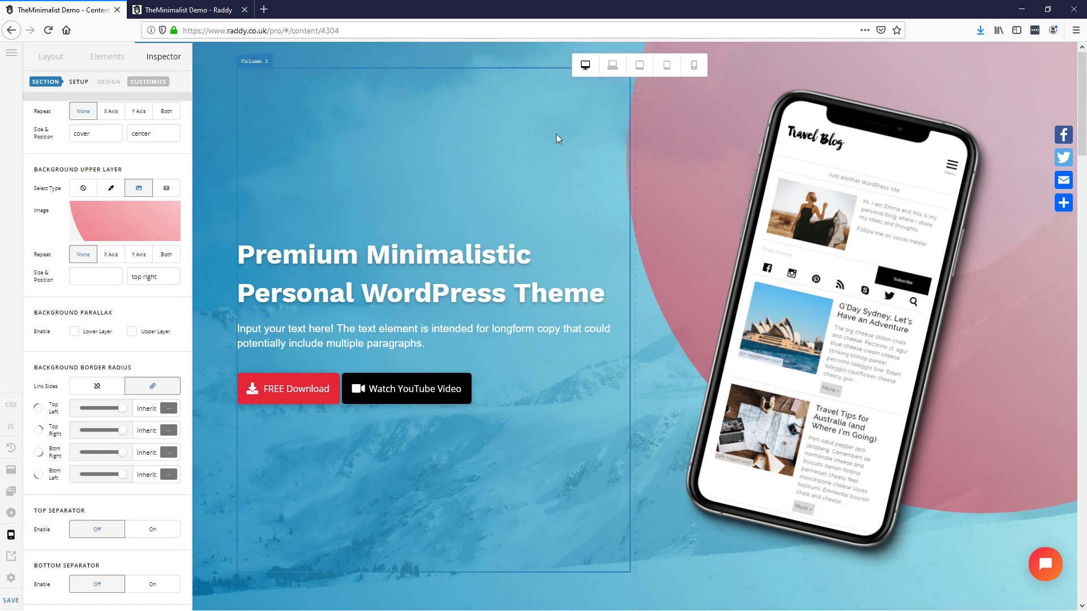
{"action": "left_click", "coordinate": [643, 68]}
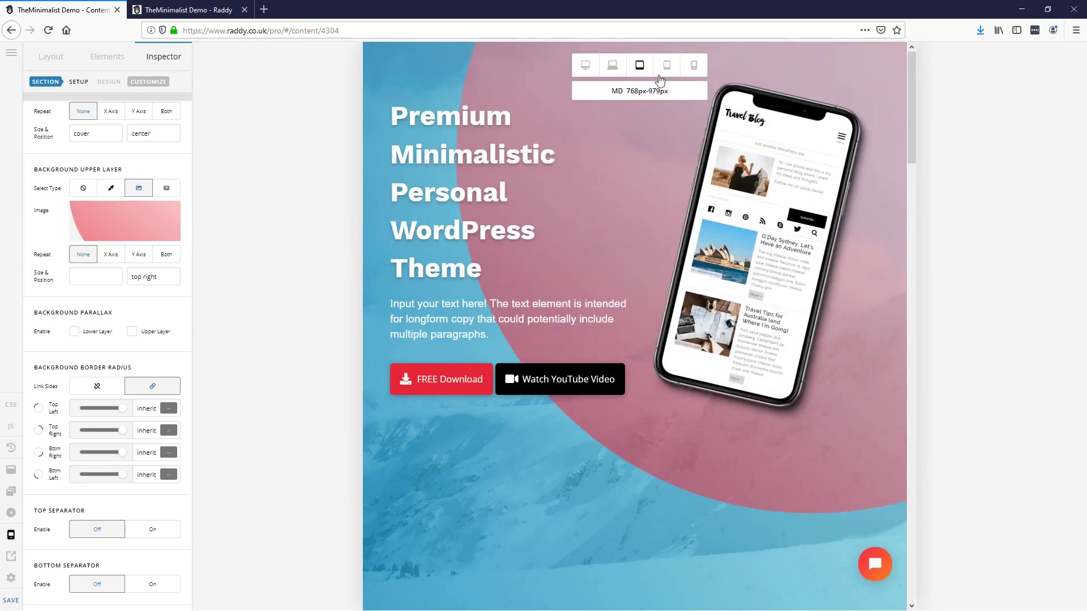
Step: Turn the phone image's Hide During Breakpoints on for both tablet sizes and phones, then off again
{"action": "left_click", "coordinate": [810, 74]}
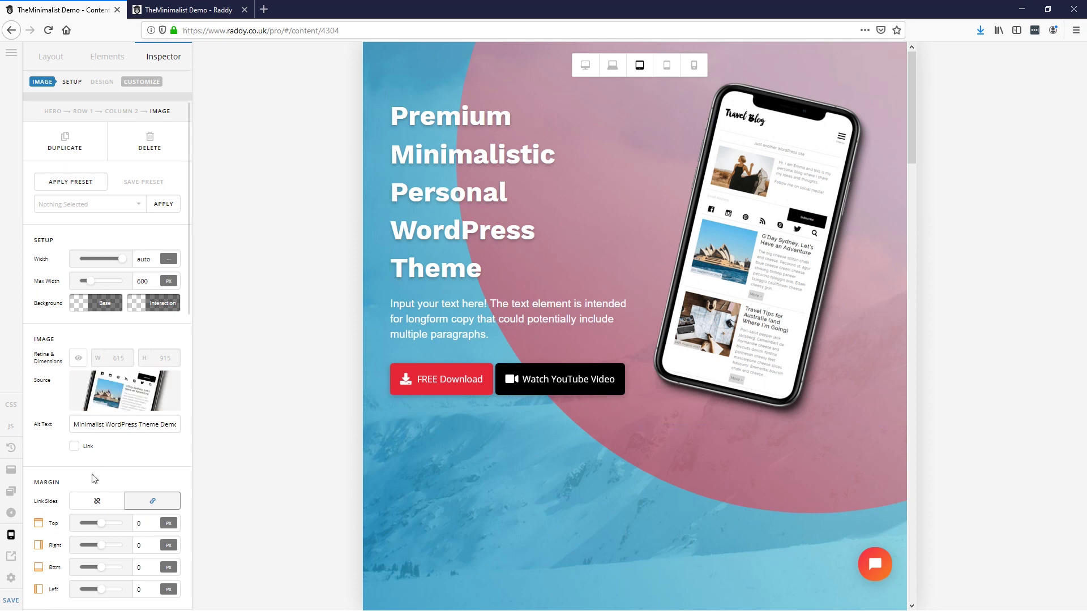
{"action": "scroll", "coordinate": [105, 456], "scroll_direction": "down", "scroll_amount": 5}
{"action": "scroll", "coordinate": [107, 456], "scroll_direction": "down", "scroll_amount": 7}
{"action": "scroll", "coordinate": [104, 451], "scroll_direction": "up", "scroll_amount": 5}
{"action": "scroll", "coordinate": [143, 144], "scroll_direction": "up", "scroll_amount": 5}
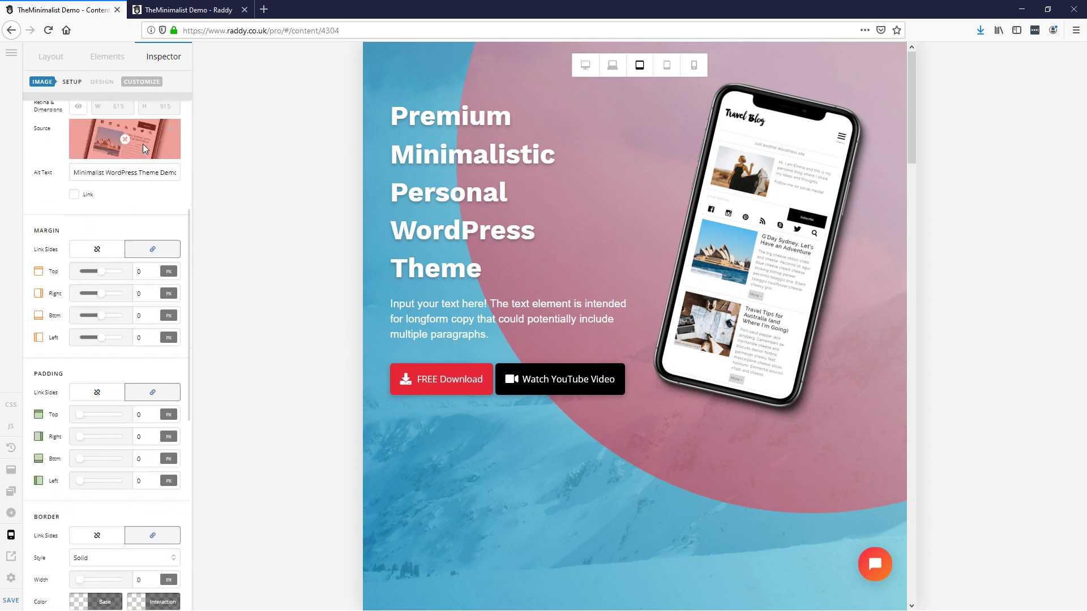
{"action": "left_click", "coordinate": [142, 83]}
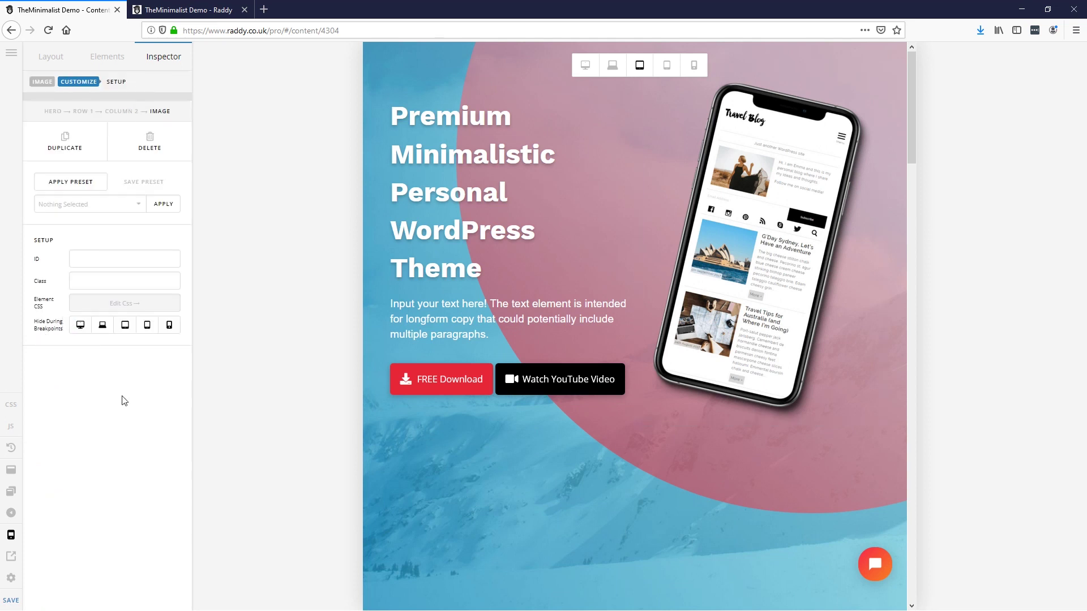
{"action": "left_click", "coordinate": [125, 326]}
{"action": "left_click", "coordinate": [148, 325]}
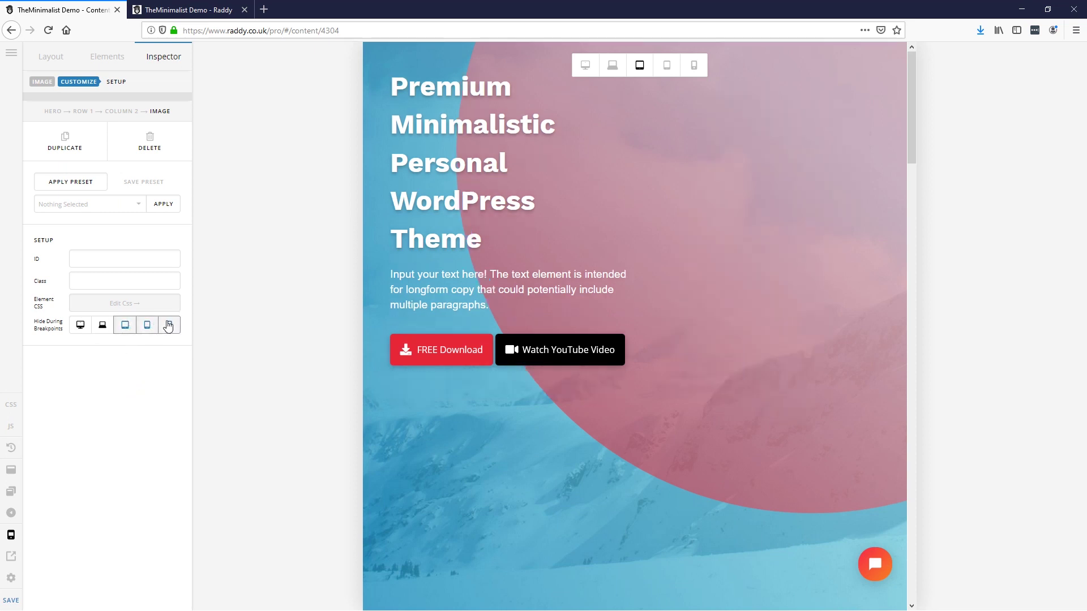
{"action": "left_click", "coordinate": [168, 325]}
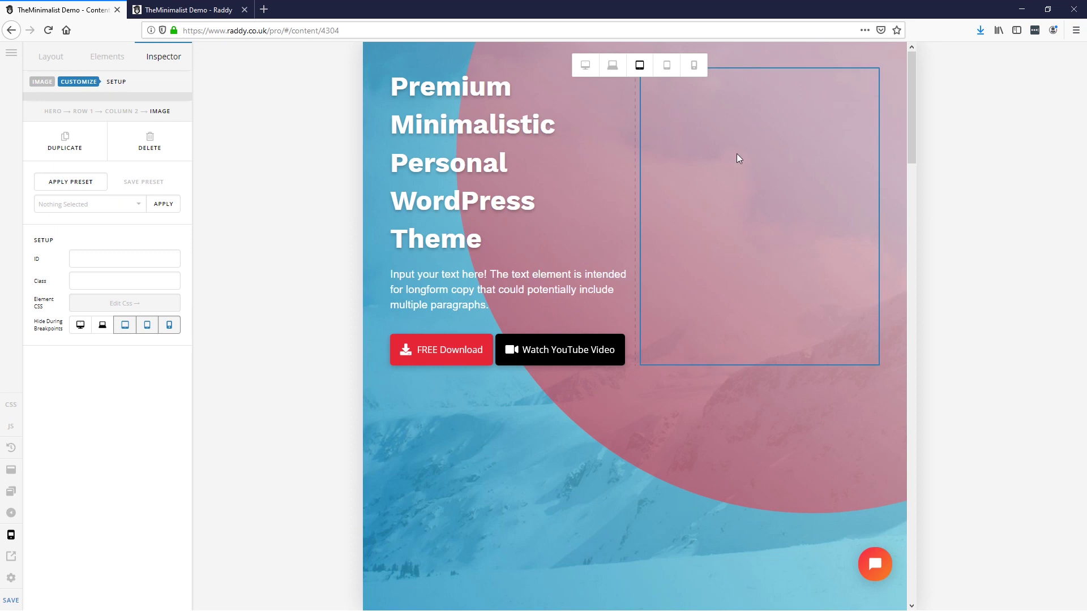
{"action": "left_click", "coordinate": [125, 324]}
{"action": "left_click", "coordinate": [147, 325]}
{"action": "left_click", "coordinate": [169, 326]}
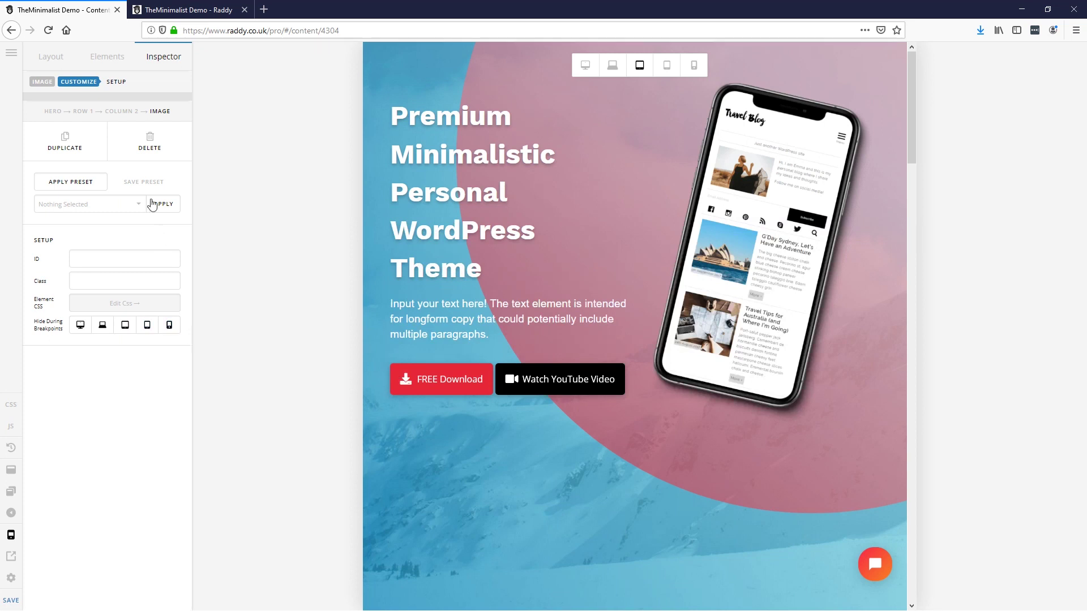
Step: Hide the hero's Column 2 on large tablet, small tablet and phone breakpoints, then save
{"action": "left_click", "coordinate": [126, 112]}
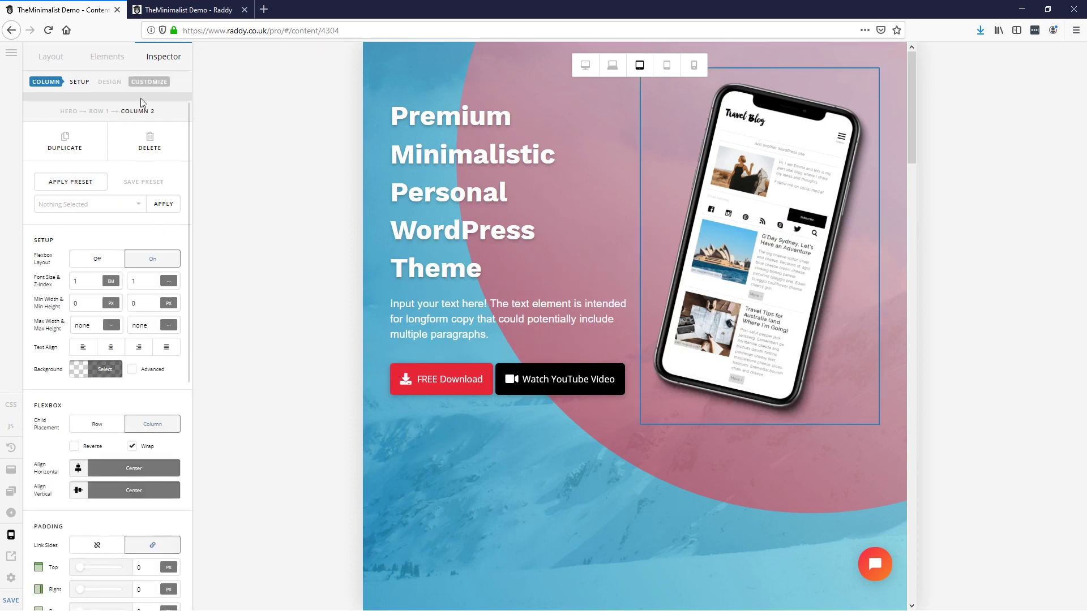
{"action": "left_click", "coordinate": [150, 84]}
{"action": "left_click", "coordinate": [125, 325]}
{"action": "left_click", "coordinate": [147, 324]}
{"action": "left_click", "coordinate": [168, 327]}
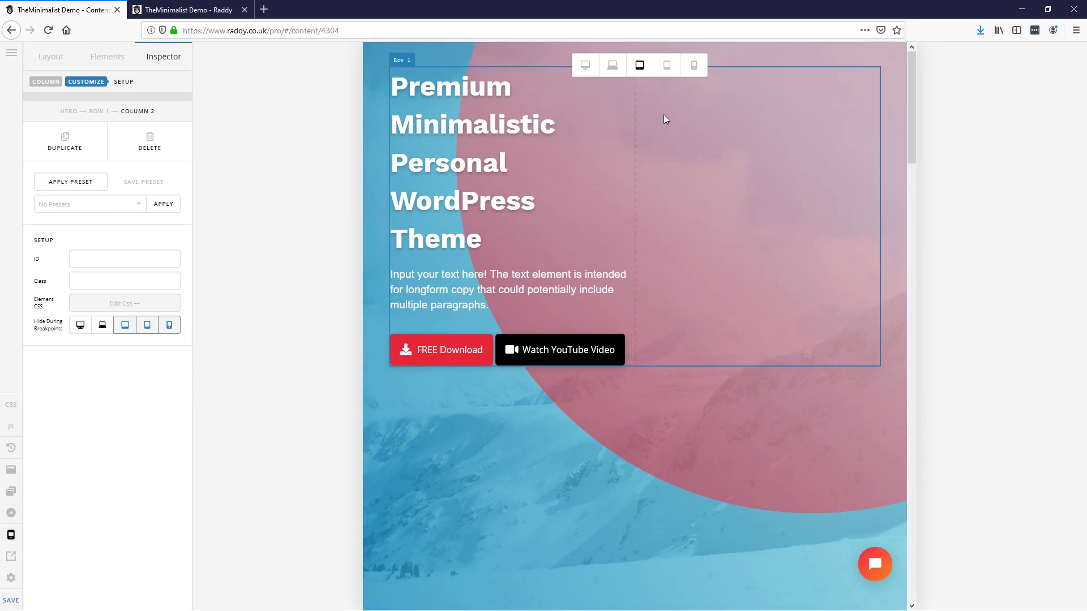
{"action": "left_click", "coordinate": [20, 599]}
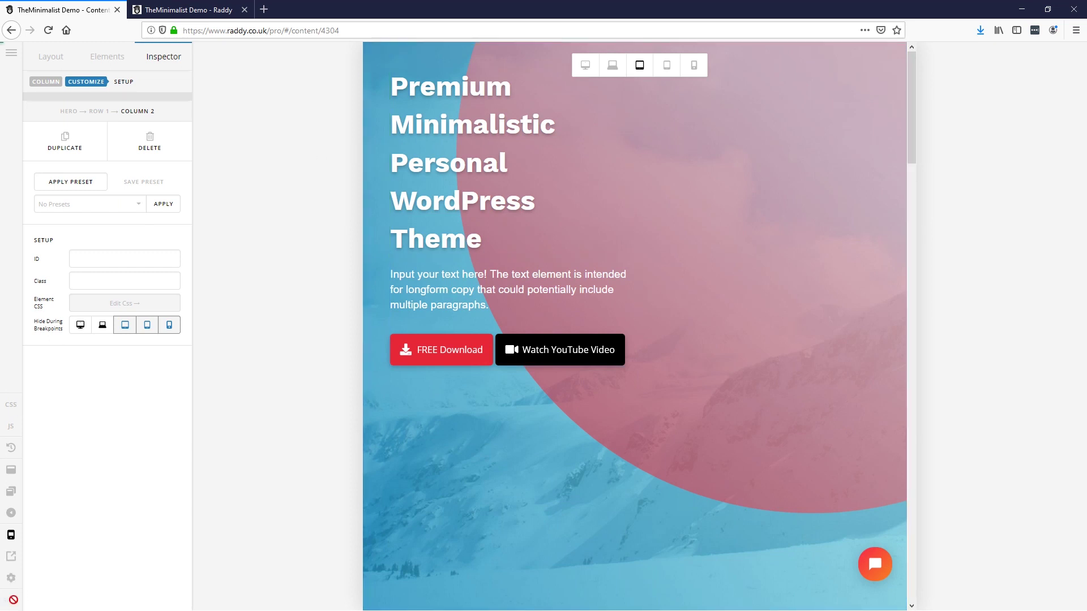
Step: Reload the live page in Firefox and check the hero at 460×760
{"action": "left_click", "coordinate": [191, 7]}
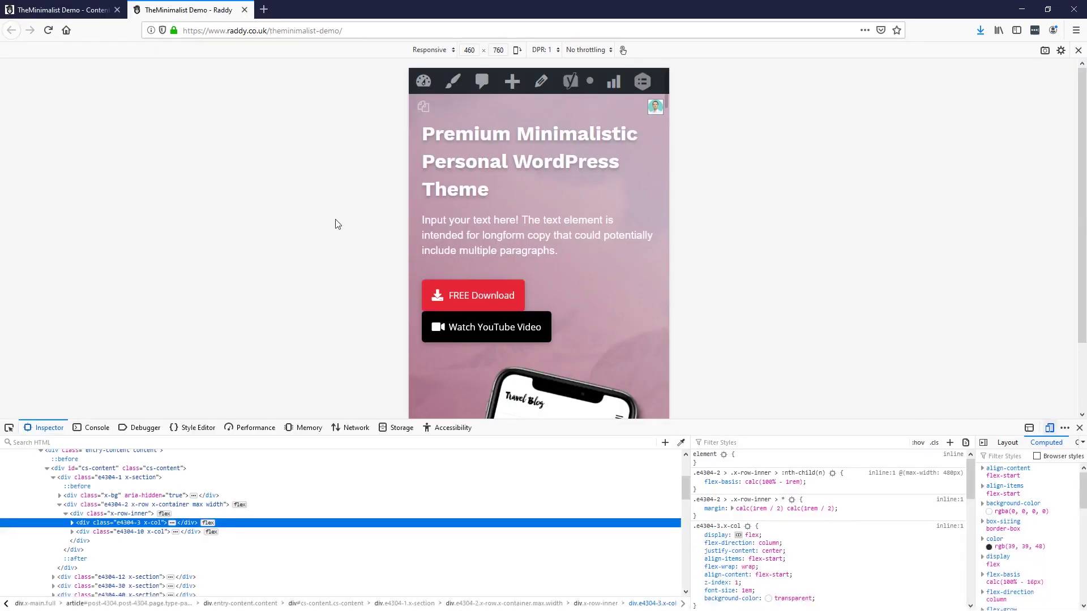
{"action": "key", "text": "F5"}
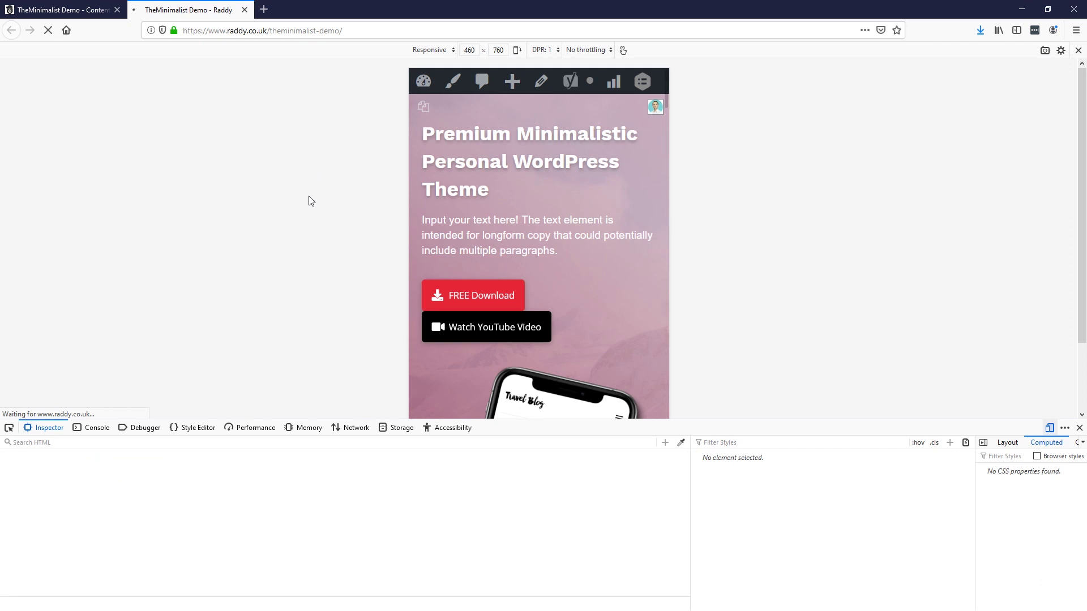
{"action": "scroll", "coordinate": [561, 236], "scroll_direction": "down", "scroll_amount": 4}
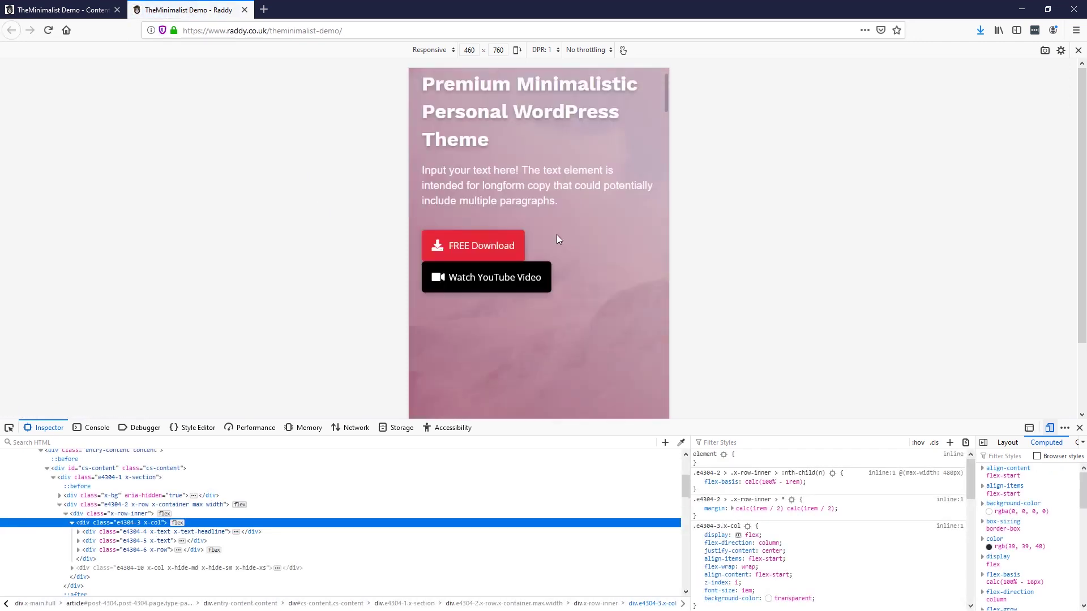
{"action": "scroll", "coordinate": [557, 300], "scroll_direction": "up", "scroll_amount": 4}
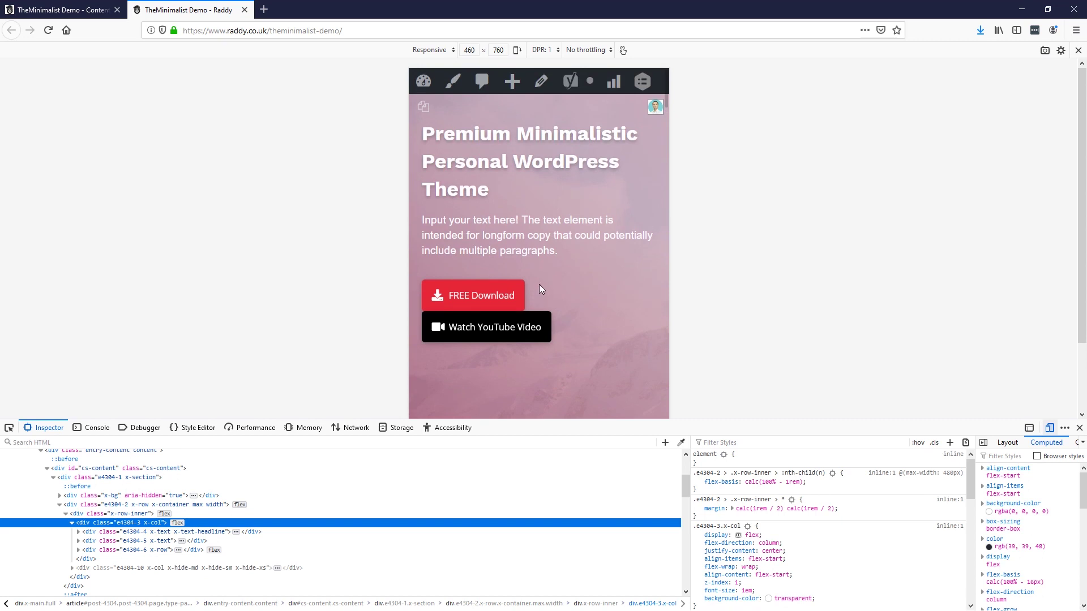
{"action": "scroll", "coordinate": [482, 213], "scroll_direction": "down", "scroll_amount": 7}
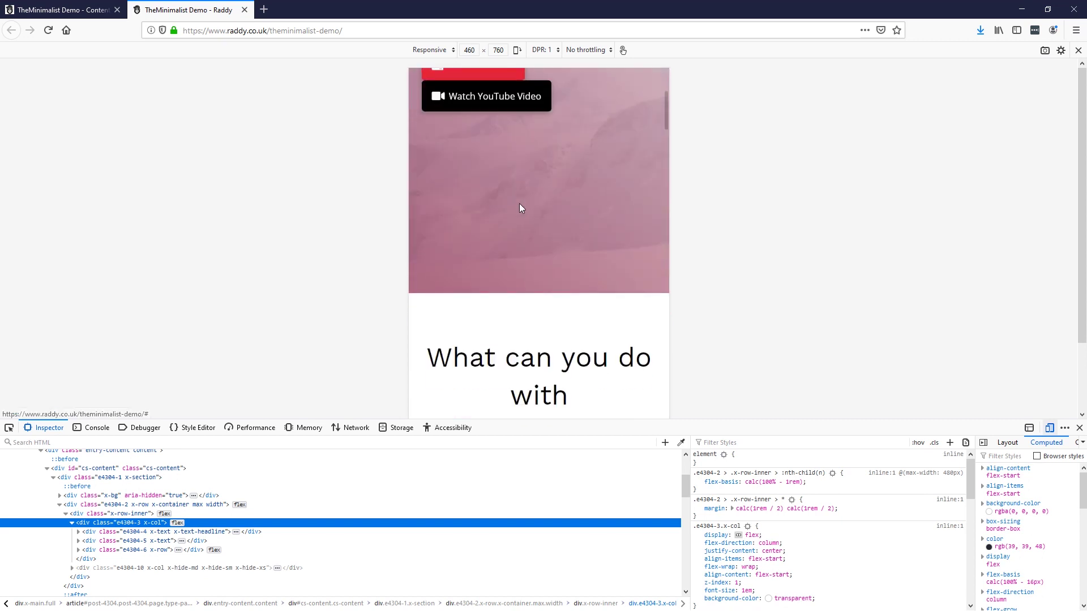
Step: Select and deselect the 'What can you do' heading text, then scroll down the page
{"action": "left_click_drag", "start_coordinate": [585, 299], "coordinate": [577, 223]}
{"action": "left_click", "coordinate": [443, 182]}
{"action": "left_click_drag", "start_coordinate": [620, 315], "coordinate": [419, 202]}
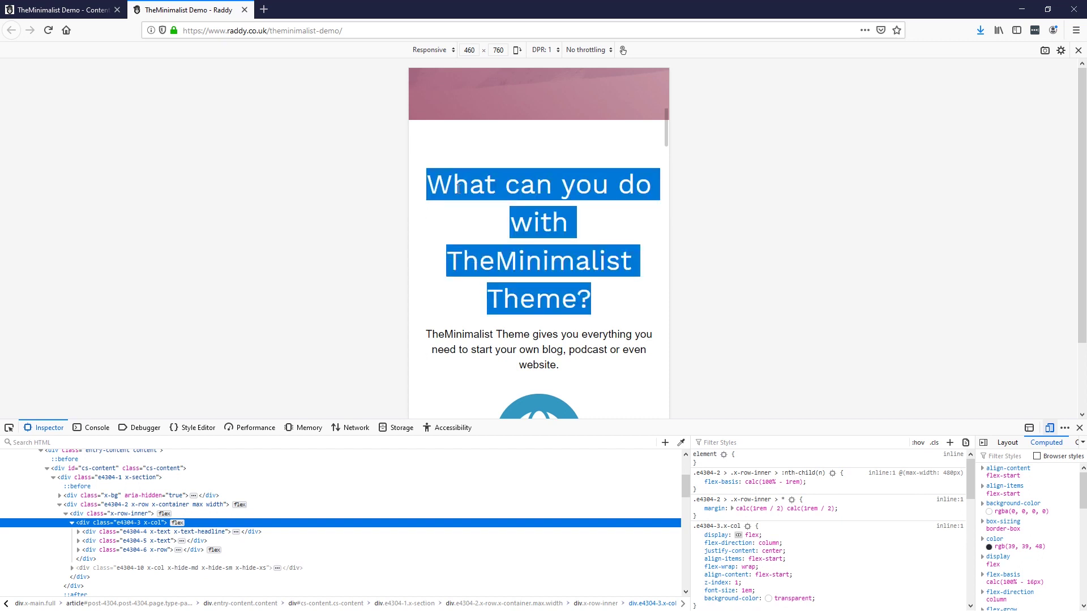
{"action": "left_click", "coordinate": [458, 188]}
{"action": "scroll", "coordinate": [521, 235], "scroll_direction": "down", "scroll_amount": 5}
{"action": "scroll", "coordinate": [540, 266], "scroll_direction": "up", "scroll_amount": 5}
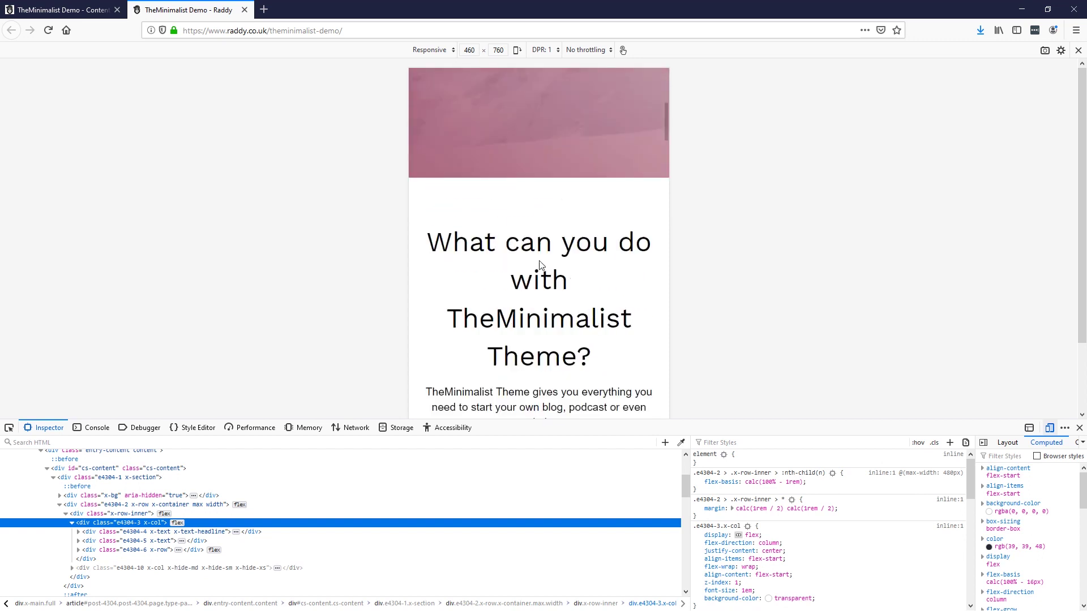
{"action": "scroll", "coordinate": [487, 252], "scroll_direction": "down", "scroll_amount": 15}
{"action": "scroll", "coordinate": [483, 256], "scroll_direction": "down", "scroll_amount": 3}
{"action": "scroll", "coordinate": [482, 255], "scroll_direction": "down", "scroll_amount": 12}
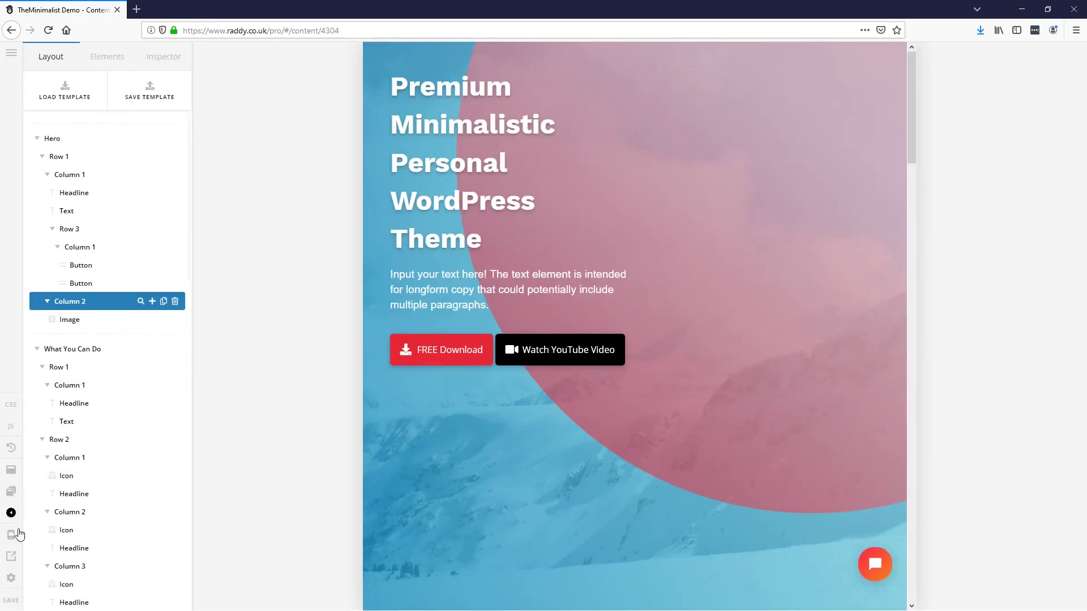
Step: Switch the builder preview to the XL desktop width
{"action": "left_click", "coordinate": [11, 534]}
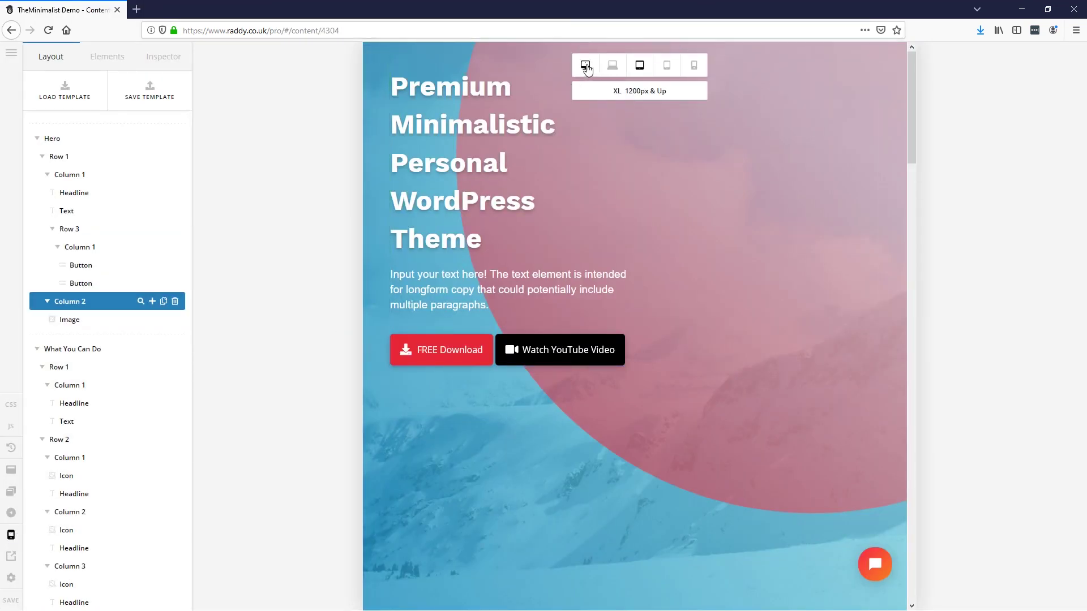
{"action": "left_click", "coordinate": [585, 65]}
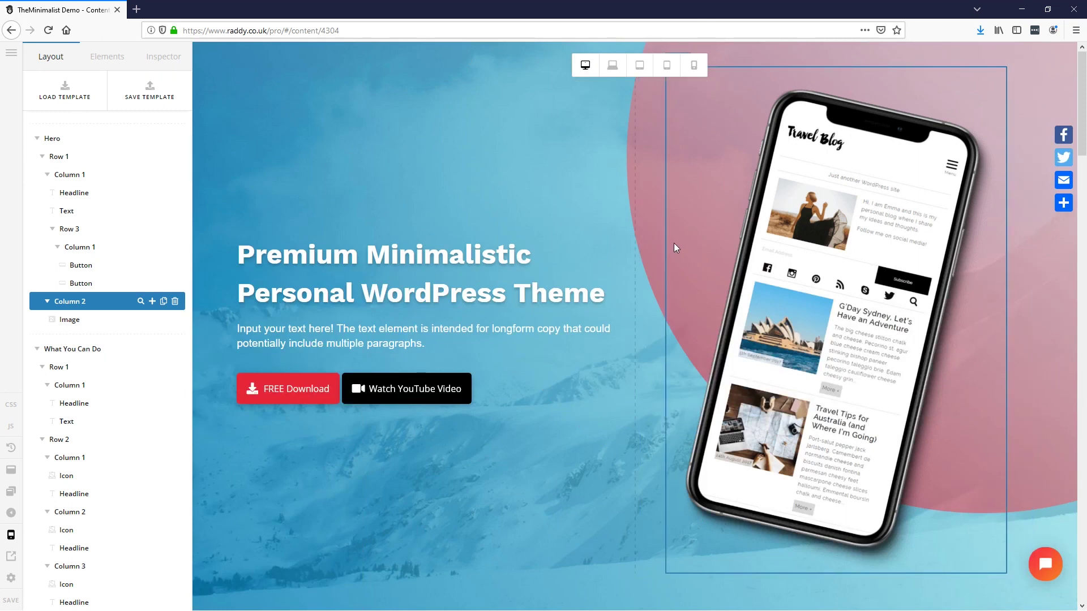